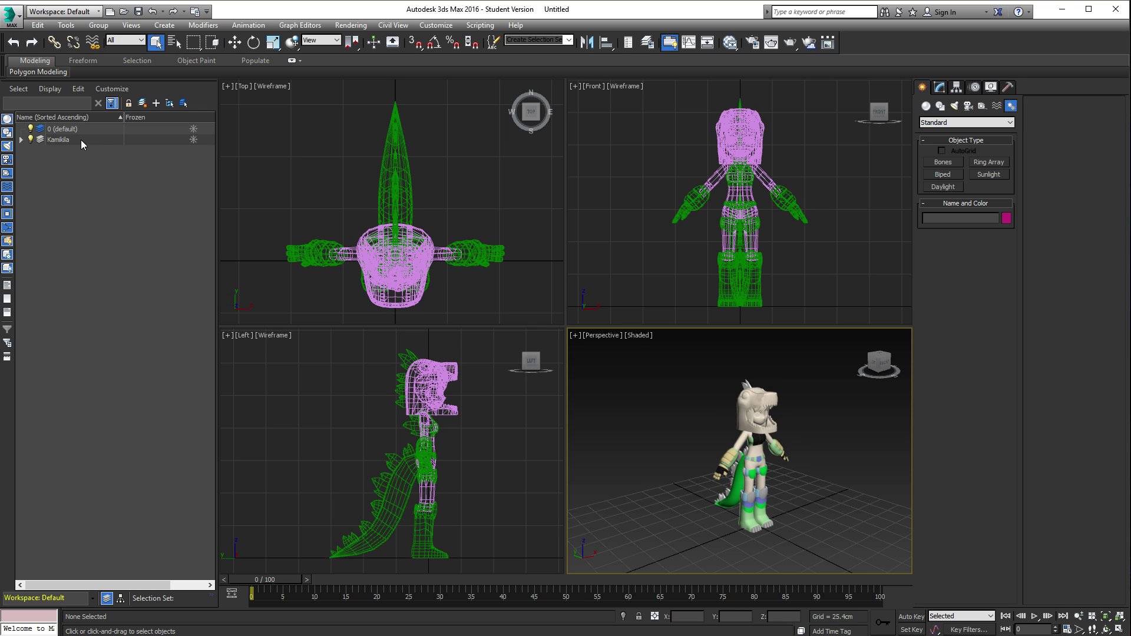
Step: Compare the scene's hierarchy and layer listings and check which objects the Kamikila layer contains
click(120, 598)
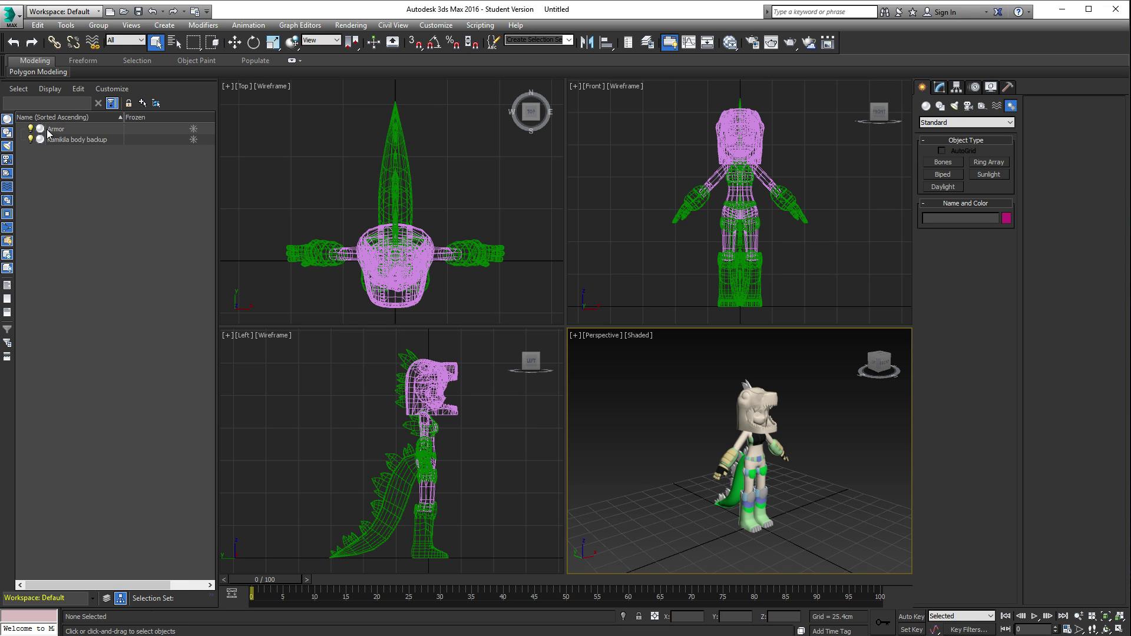
click(106, 602)
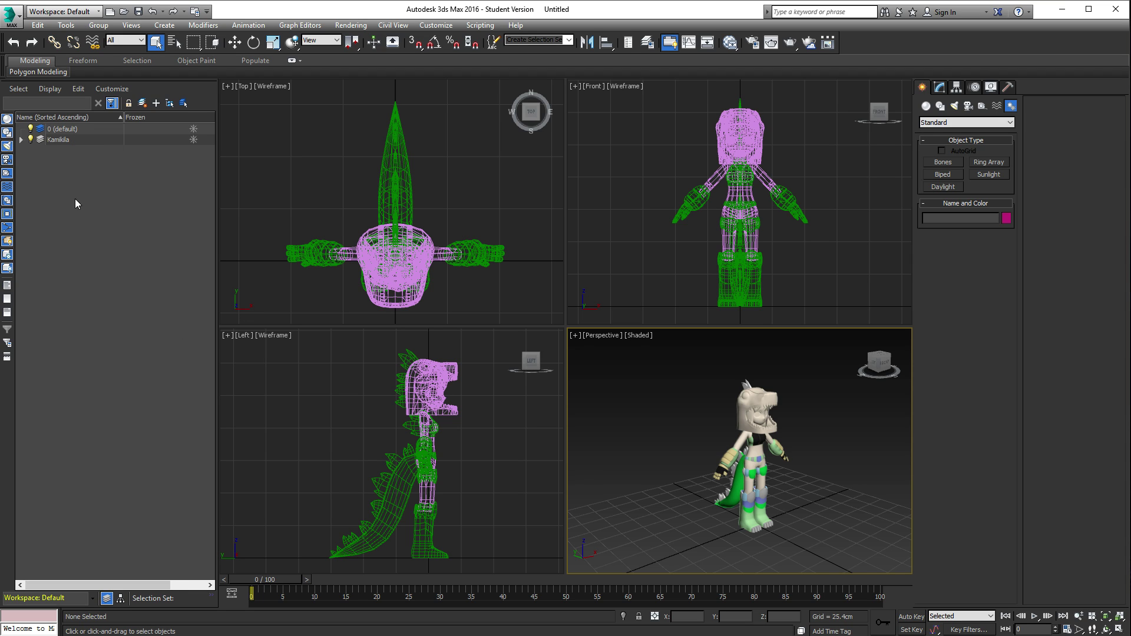
click(22, 140)
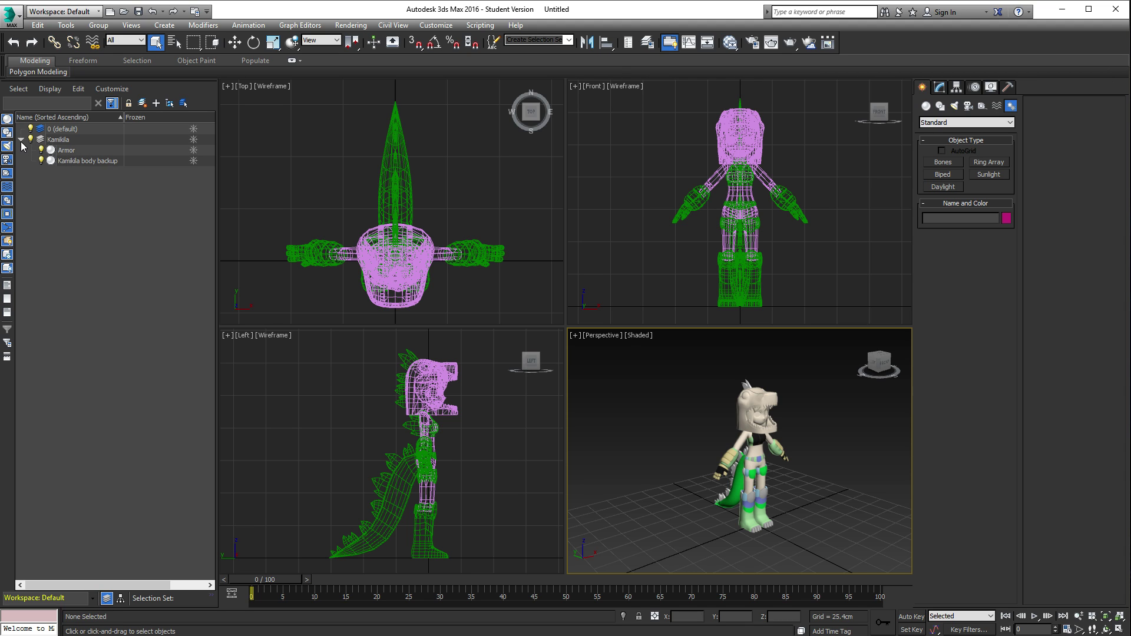
click(21, 139)
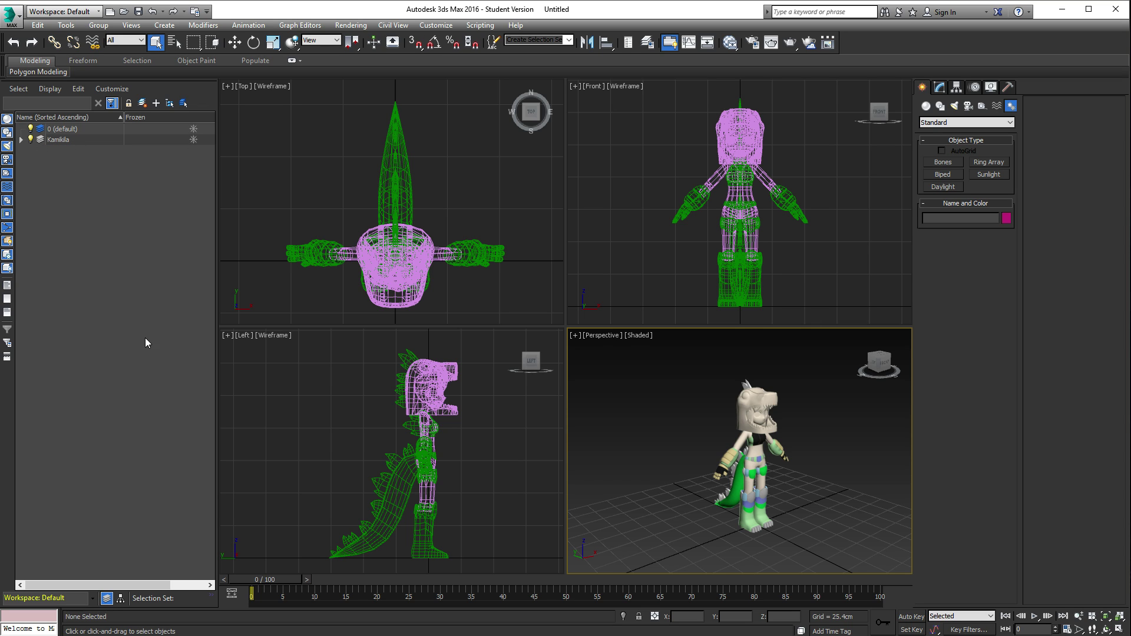
Step: Create a new layer for the rig and name it Kamikila_Rig
click(143, 104)
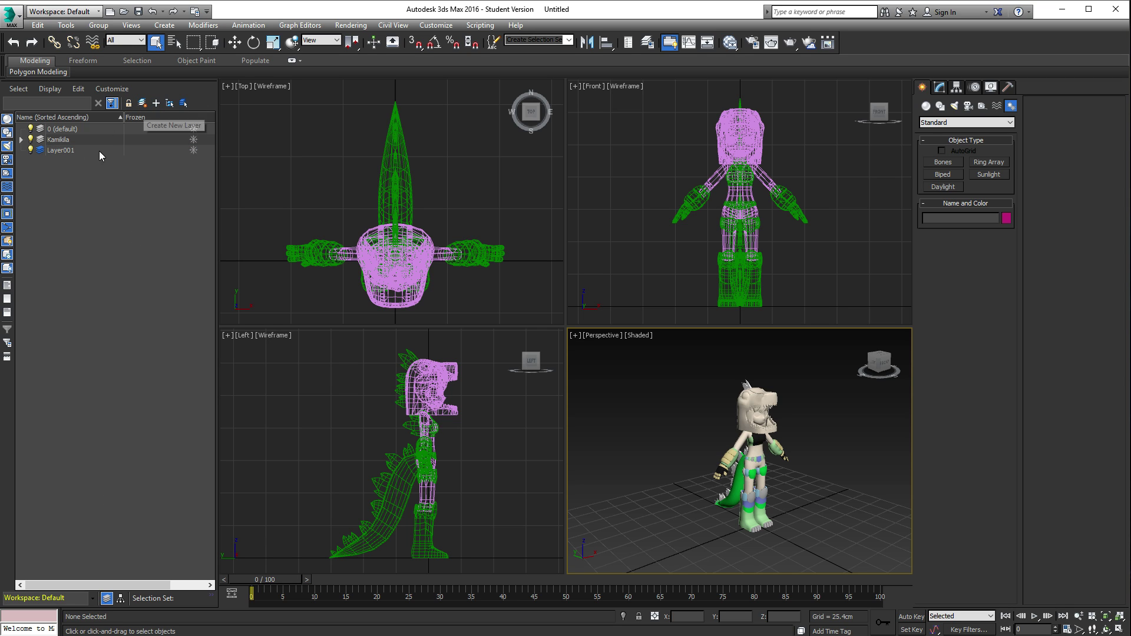
click(65, 151)
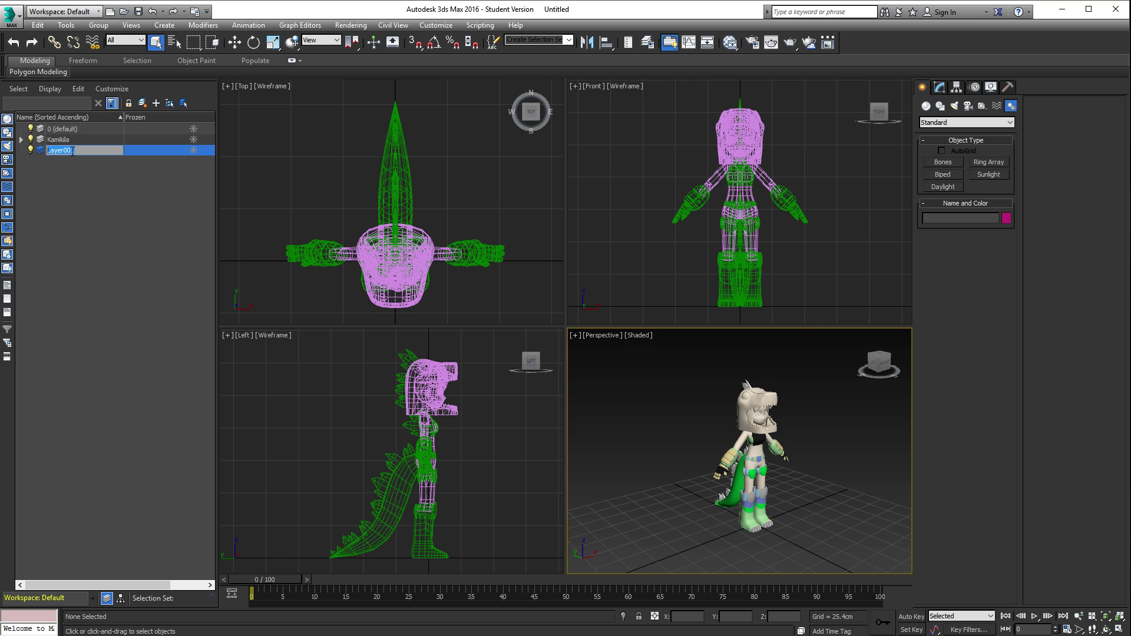
text(Kamiekila_Rig)
key(Return)
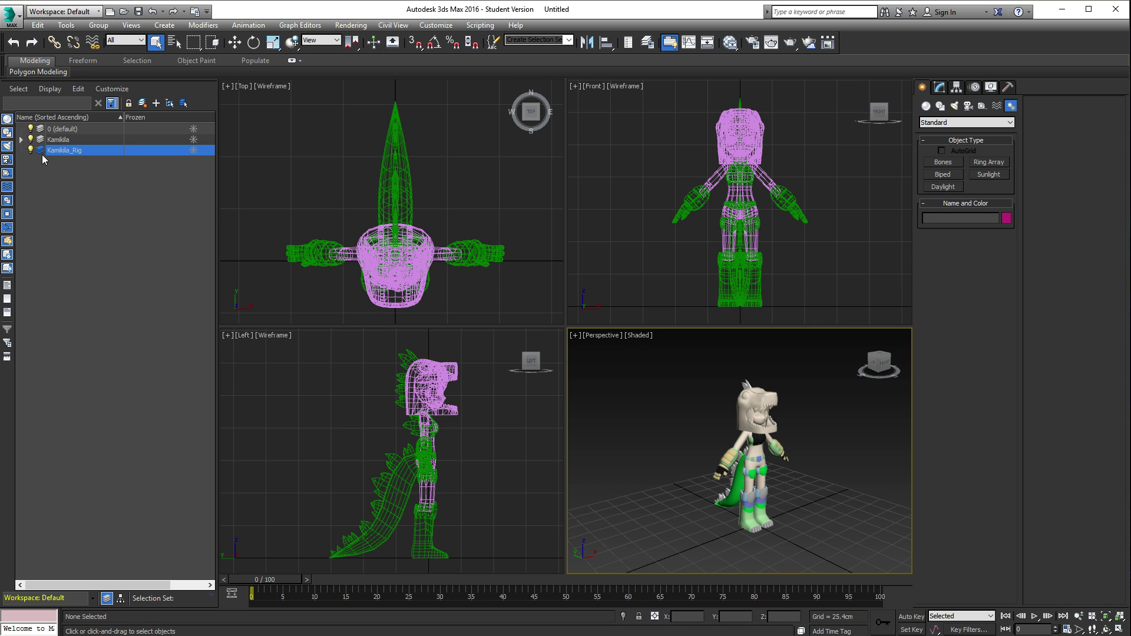
Step: Freeze the Kamikila layer so the character meshes cannot be selected
click(926, 107)
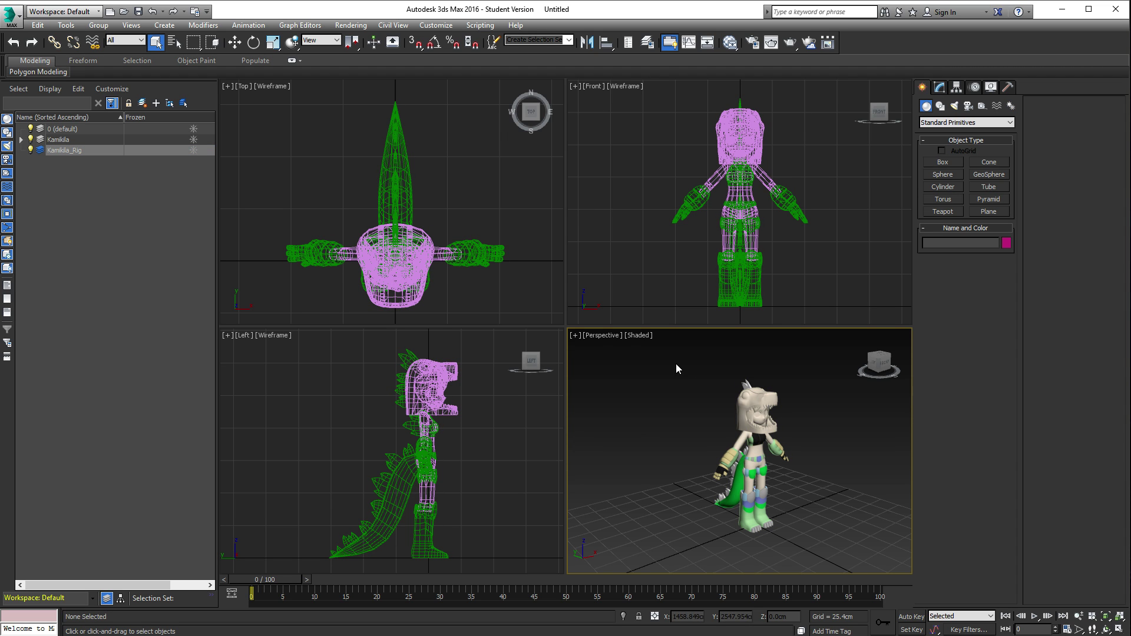
click(31, 139)
click(31, 139)
click(194, 139)
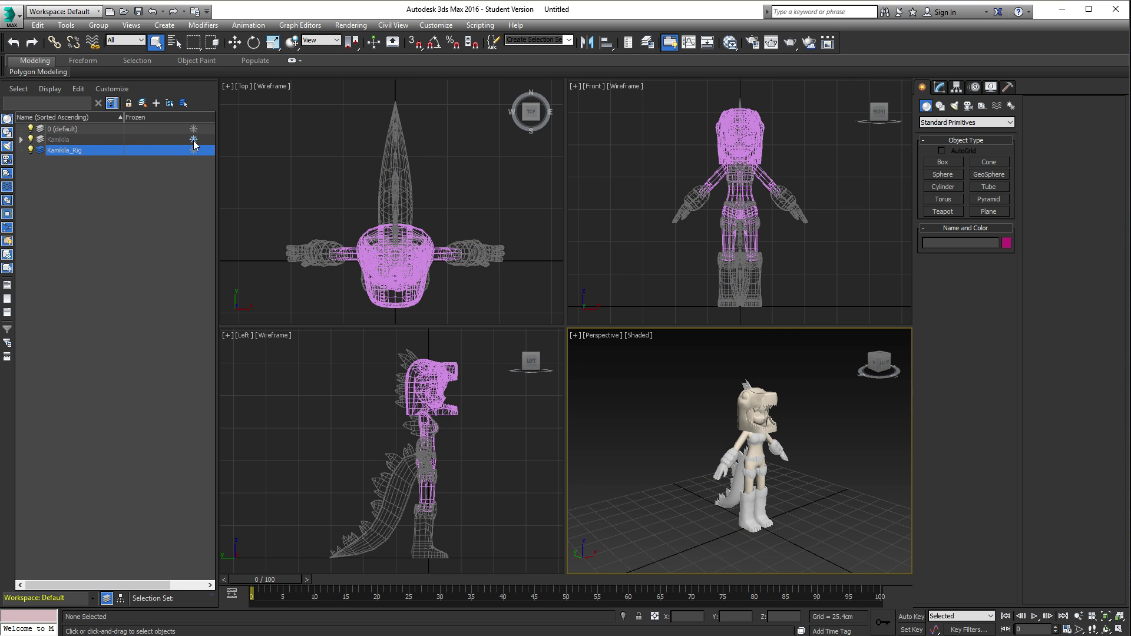
Step: Create a Skeleton biped about 134 cm tall beside the character in the Front view, with its feet at ground level
alt+middle_drag(697, 423, 807, 448)
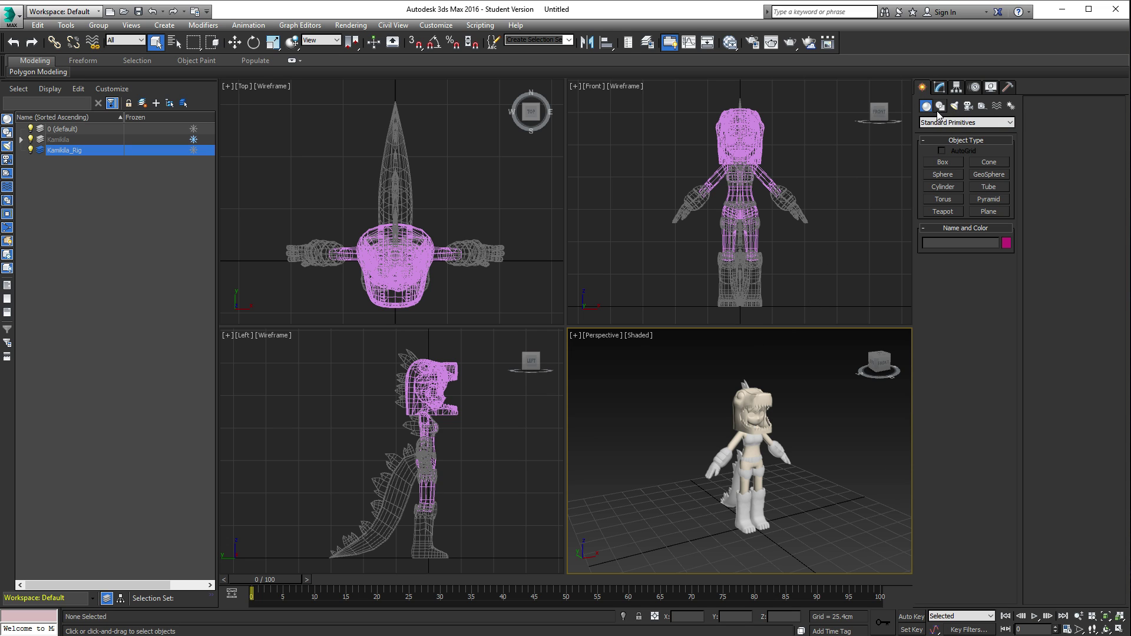
click(1011, 106)
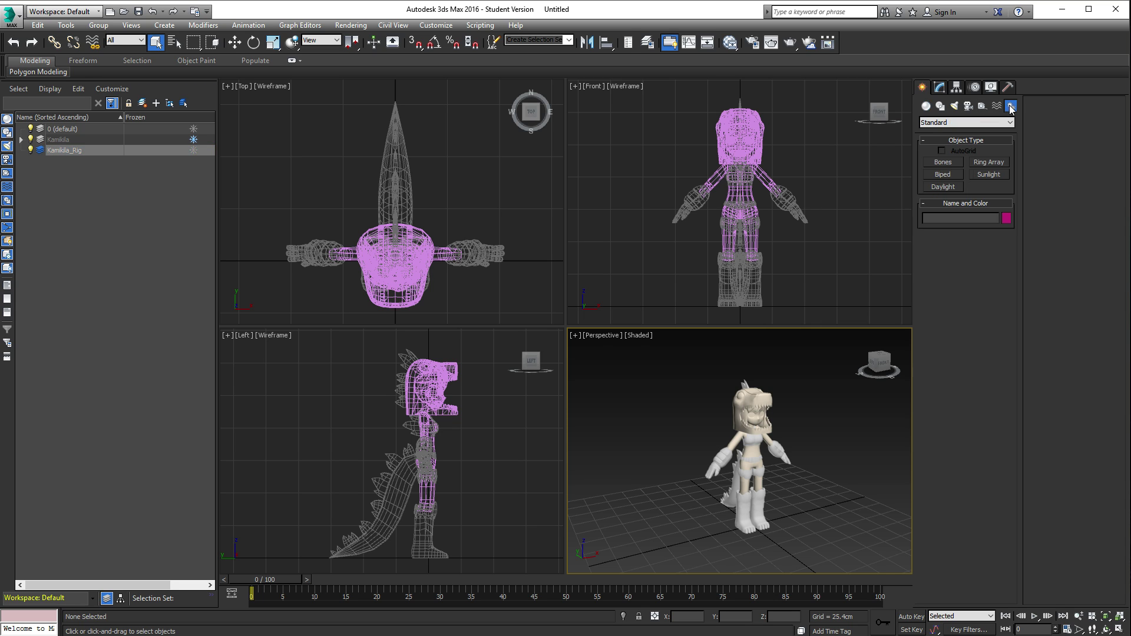
click(953, 173)
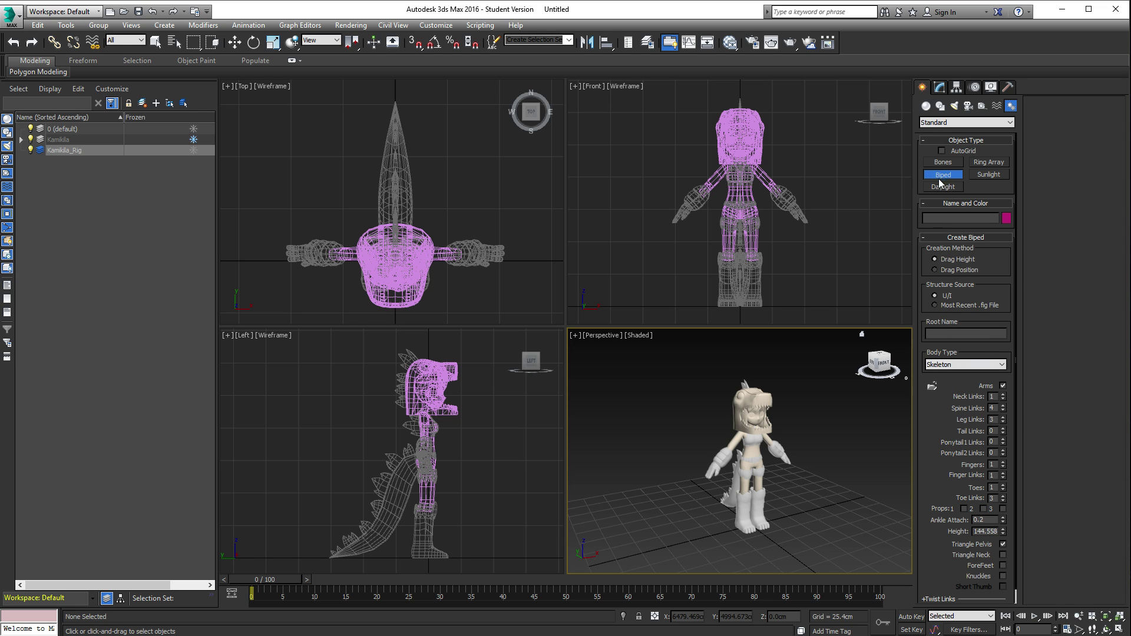
scroll(930, 455, down, 1)
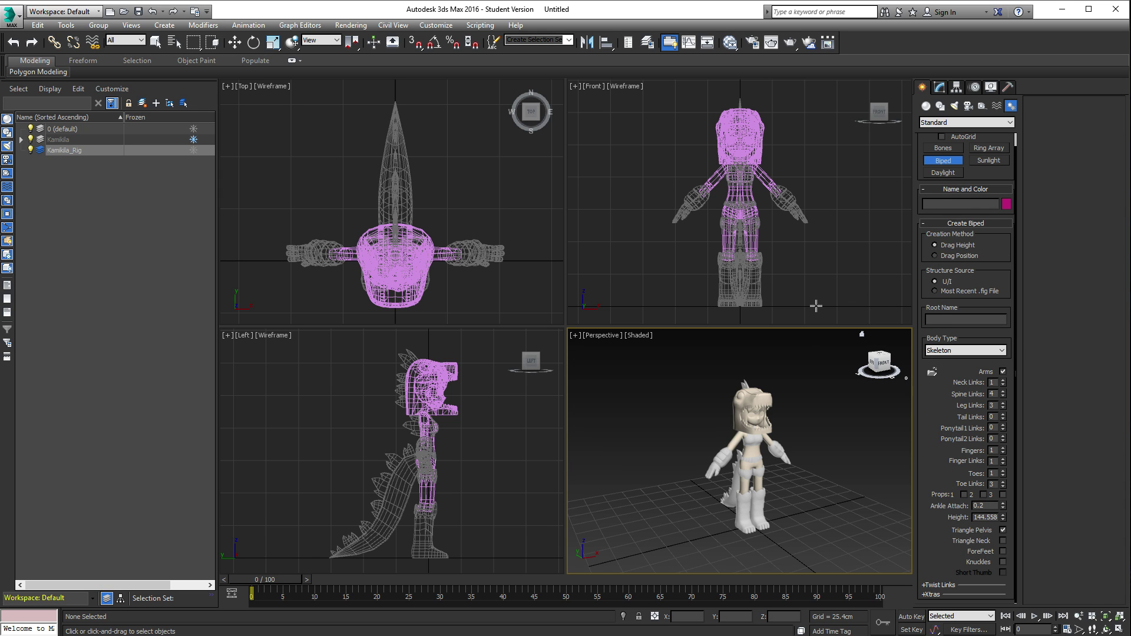
drag(817, 304, 851, 136)
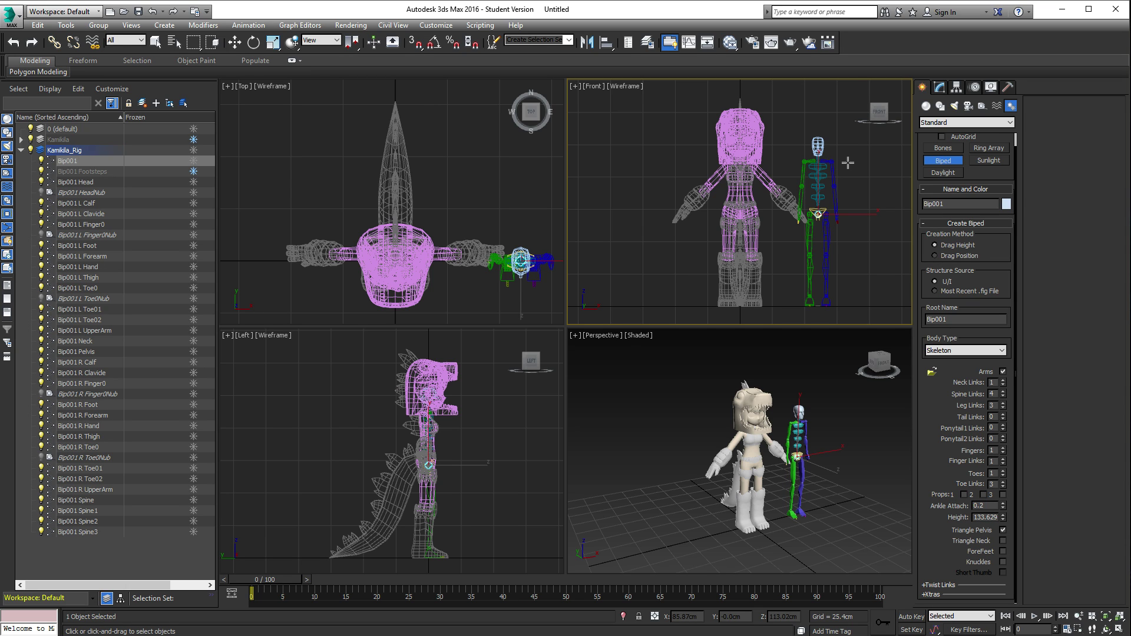
right_click(850, 163)
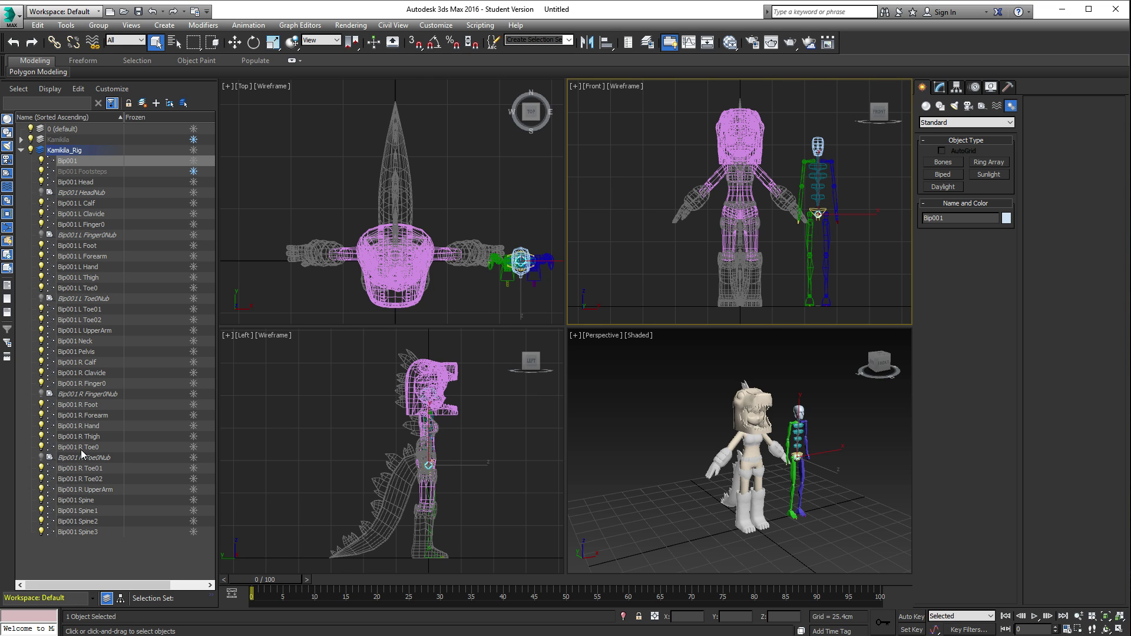
Step: Check what the Kamikila_Rig and Kamikila layers hold by switching each layer's visibility off and on
click(31, 150)
click(31, 150)
click(31, 139)
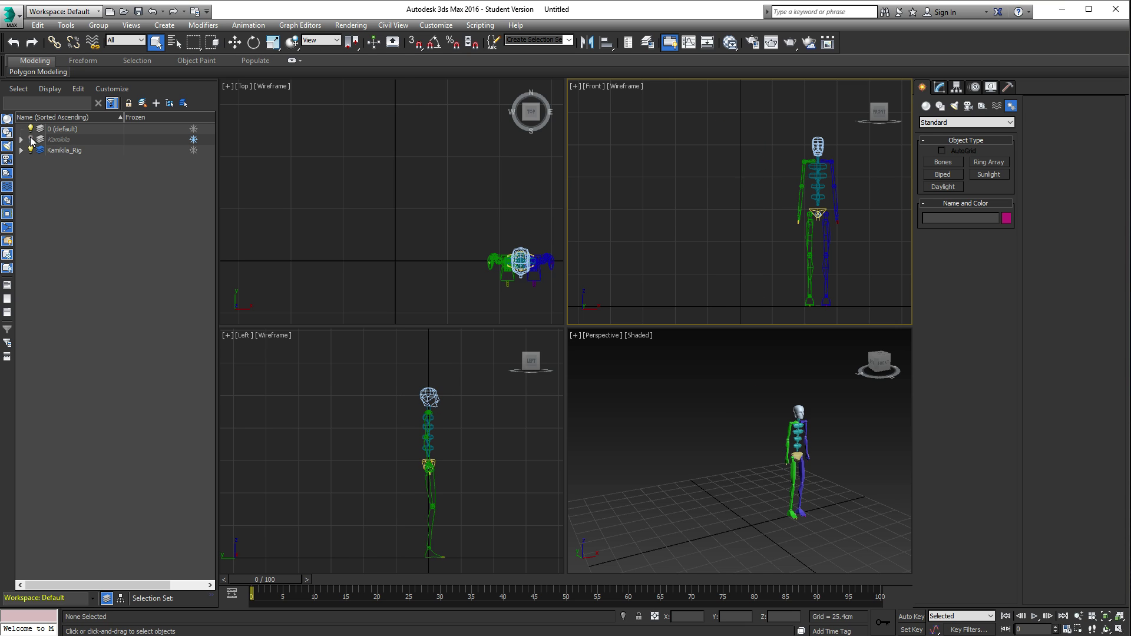
click(31, 139)
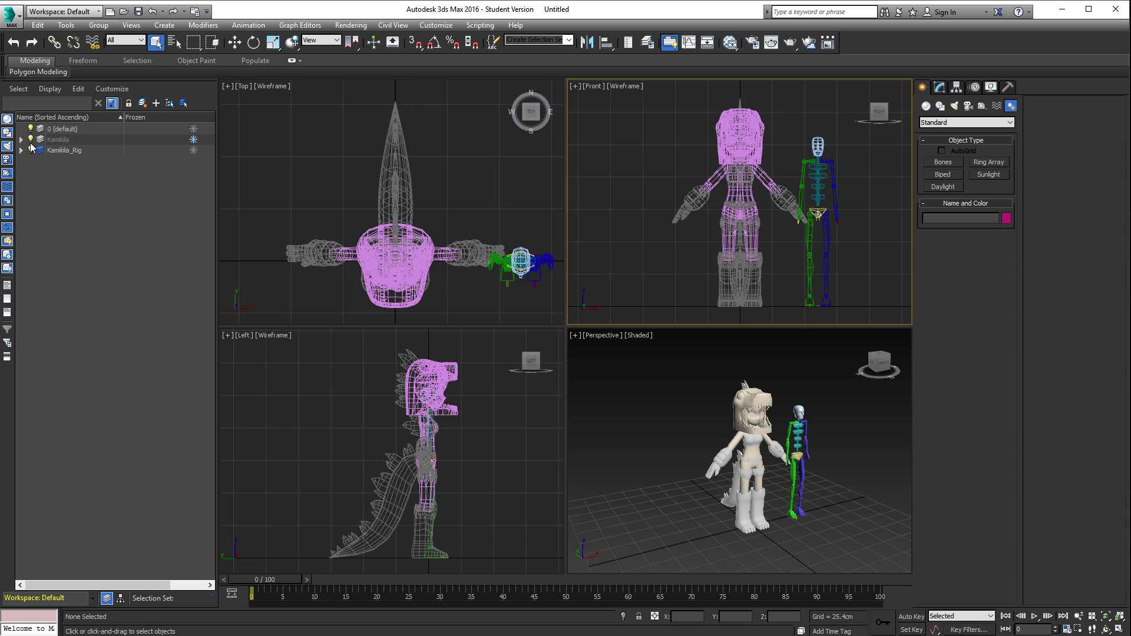
Step: Select the biped's uppermost spine bone in the Perspective view and show its Motion parameters
click(70, 151)
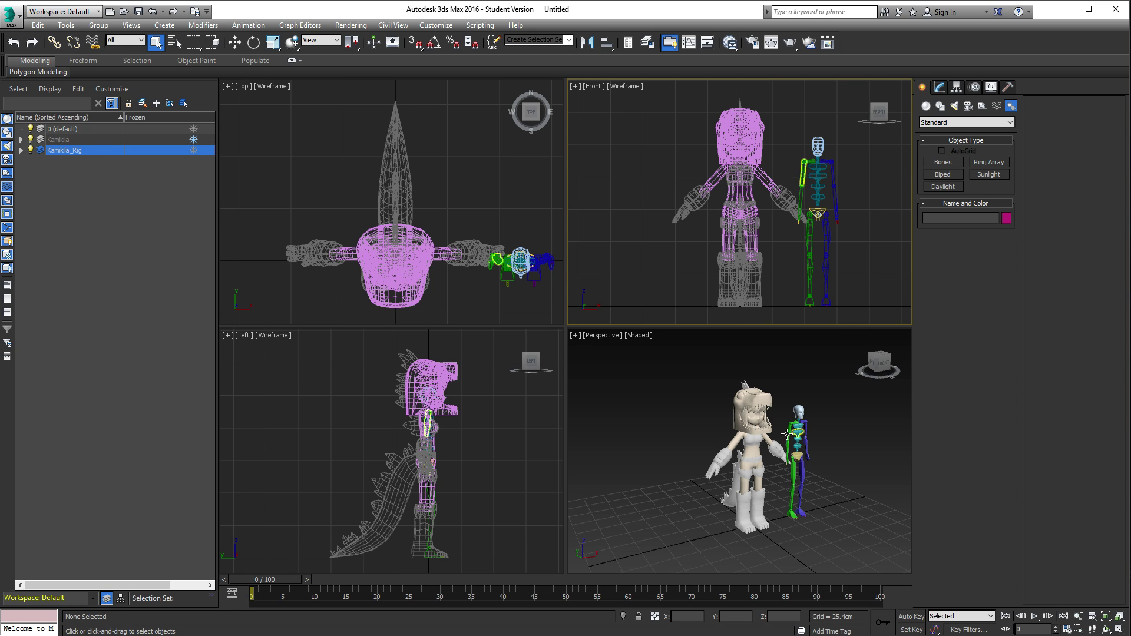
scroll(784, 436, up, 3)
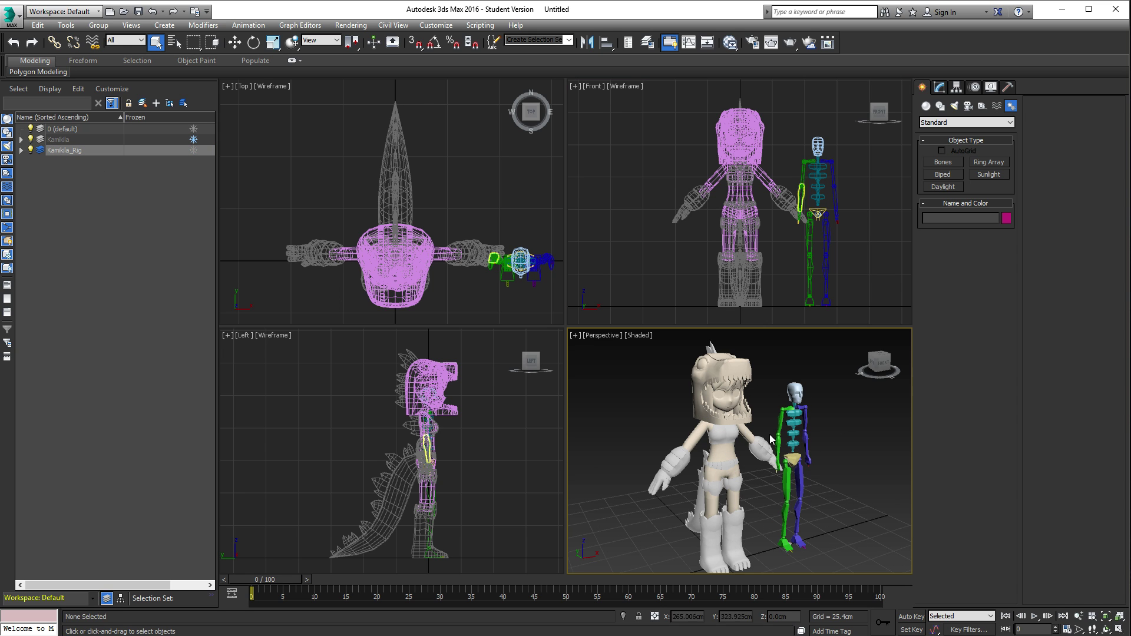
scroll(791, 419, up, 2)
scroll(750, 397, up, 3)
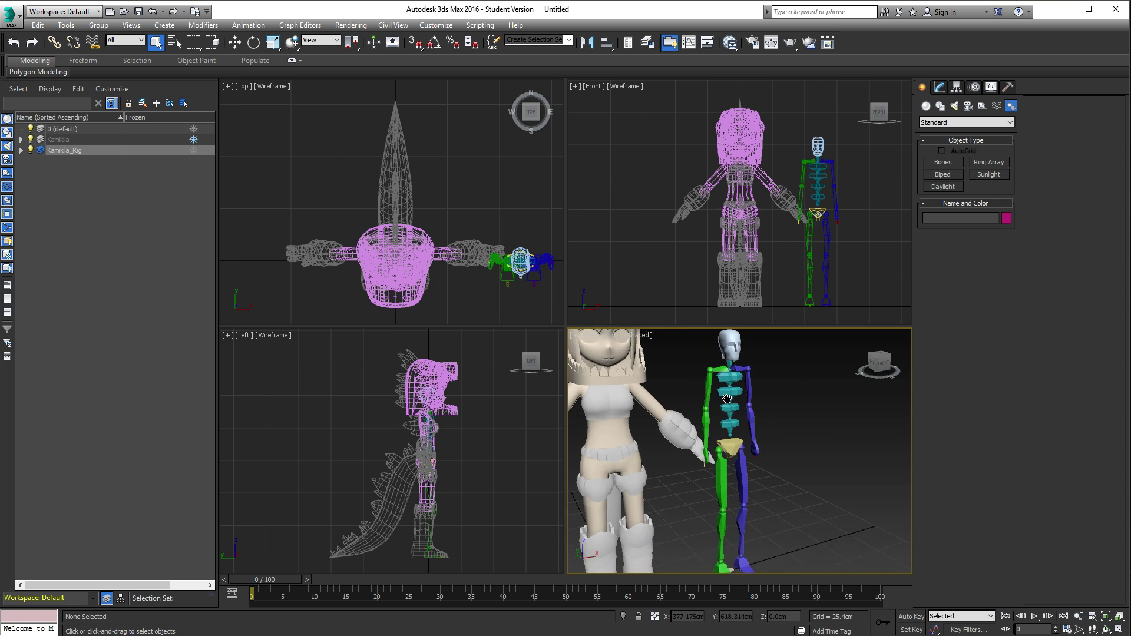
click(750, 397)
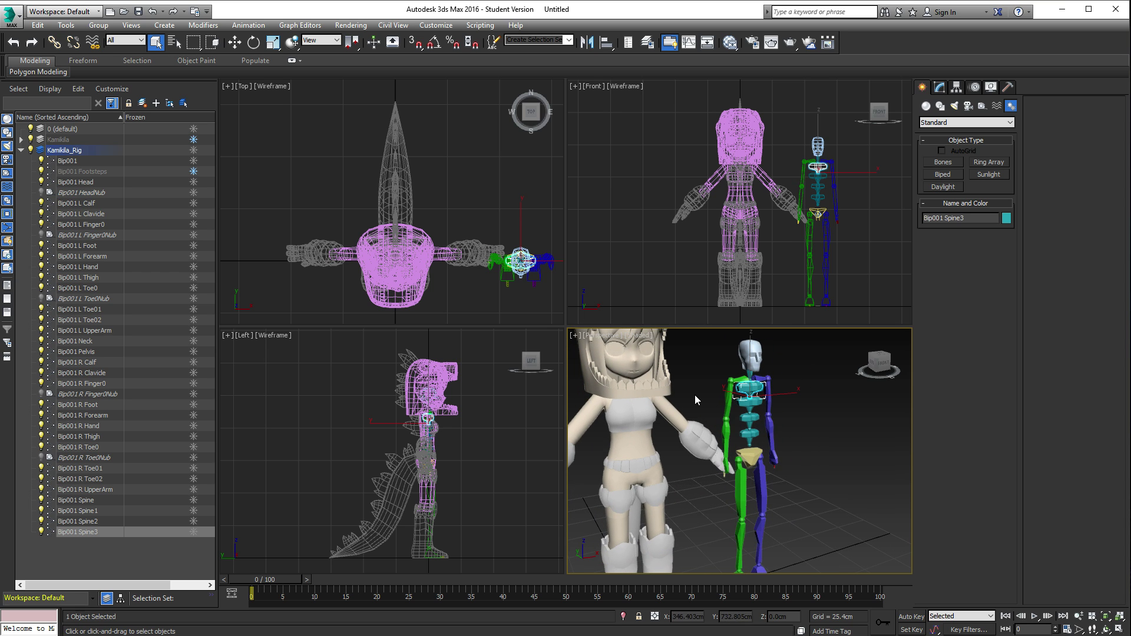
click(939, 89)
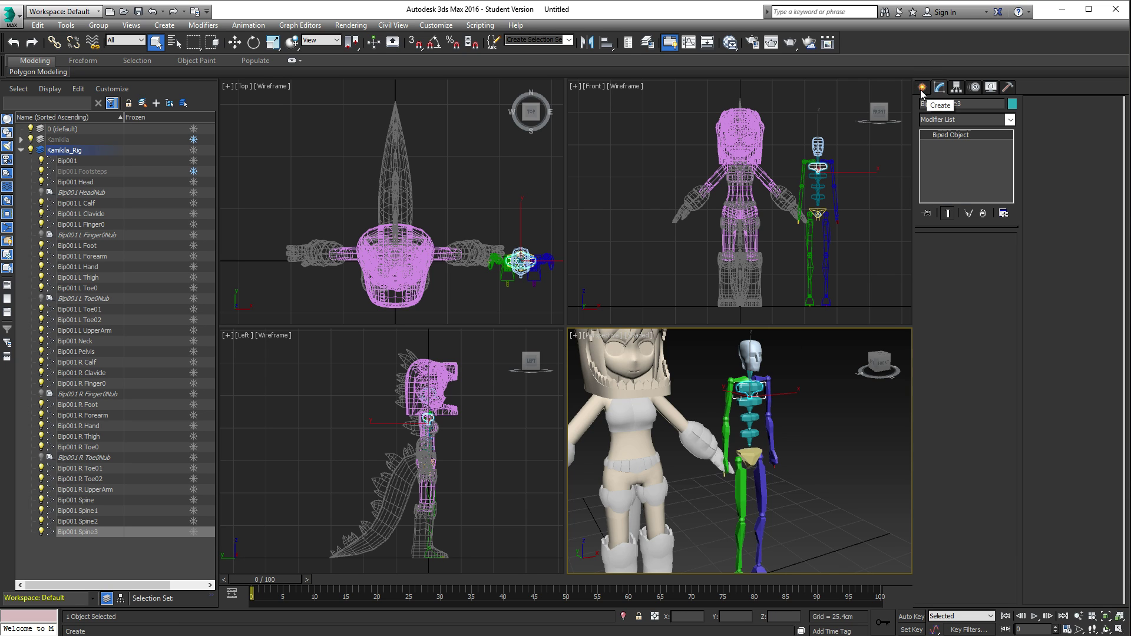
click(923, 87)
click(942, 88)
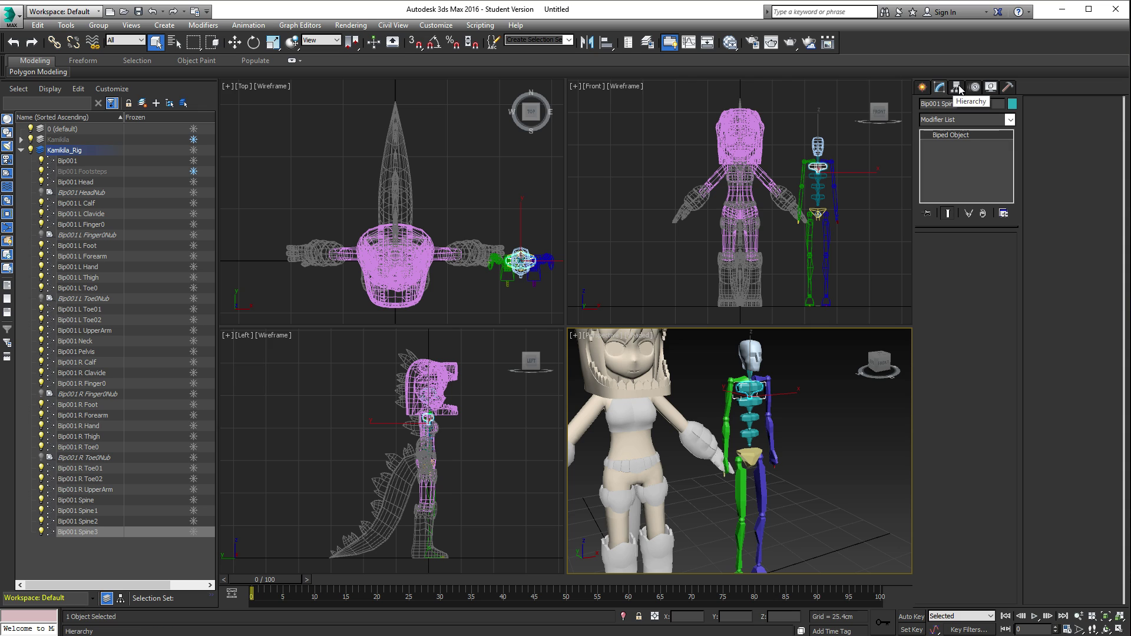
click(958, 89)
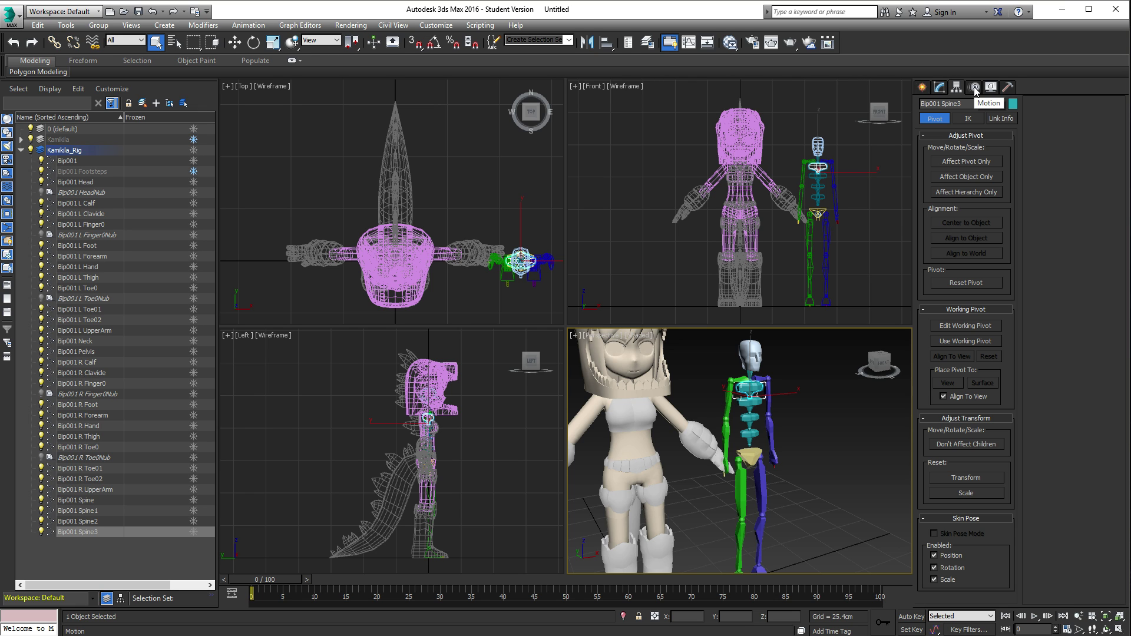
click(975, 88)
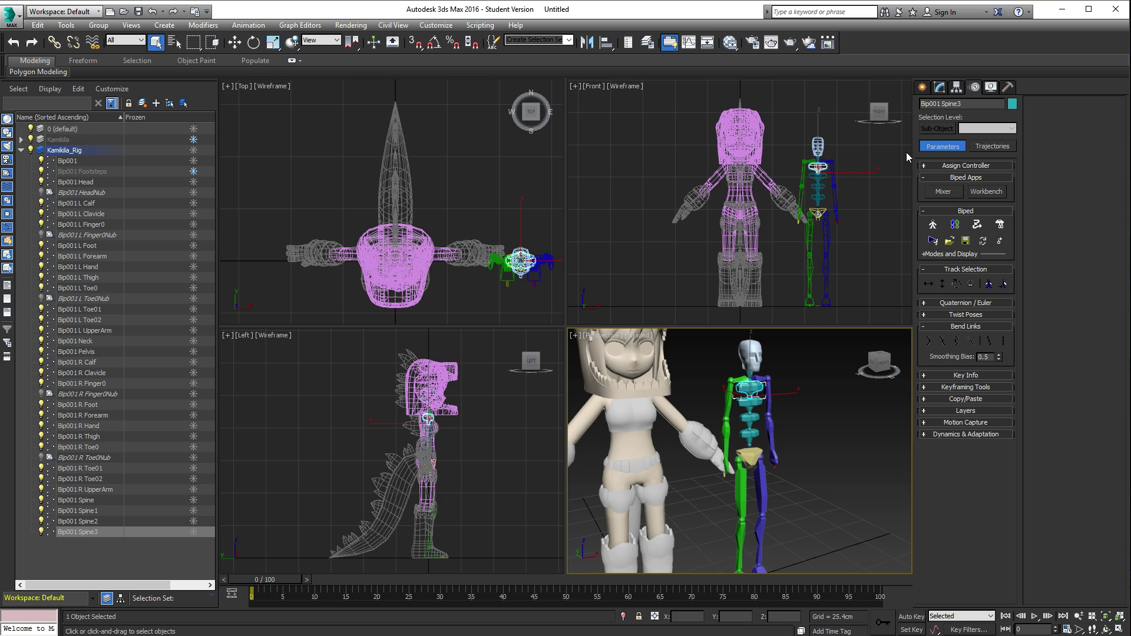
Step: Select the biped's Spine2 bone and turn on Figure Mode for the biped
click(798, 464)
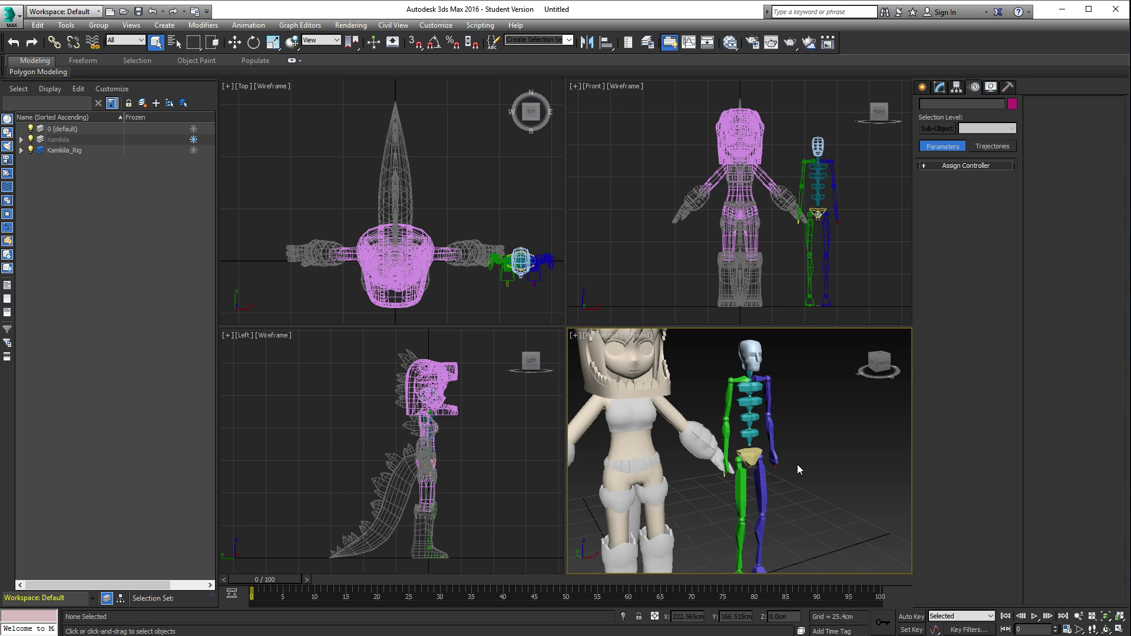
click(749, 402)
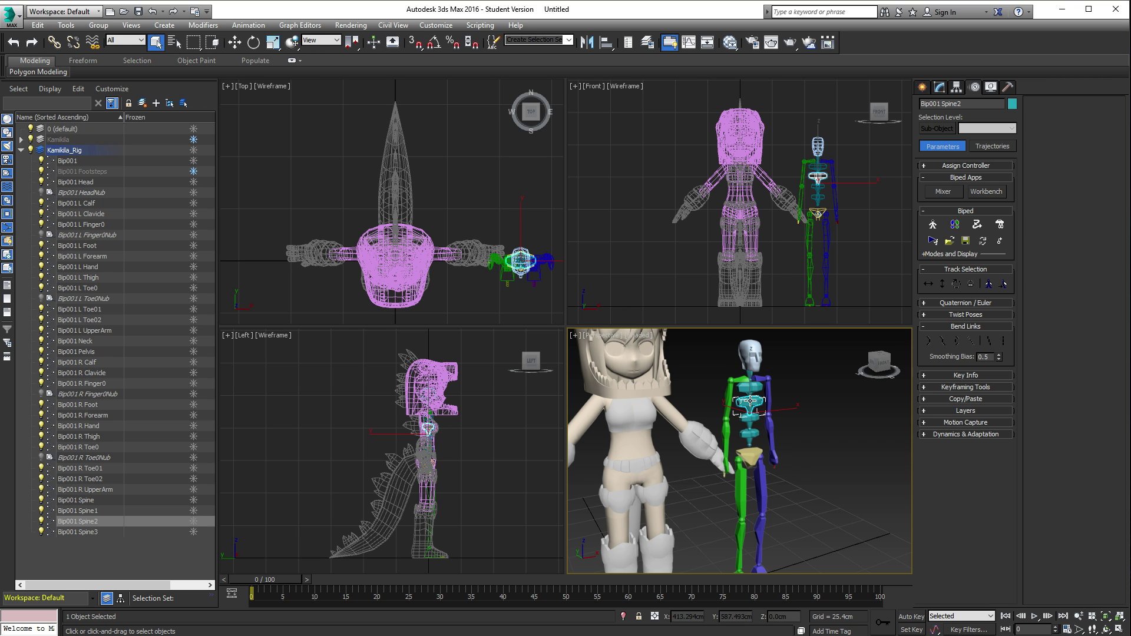
scroll(807, 225, up, 5)
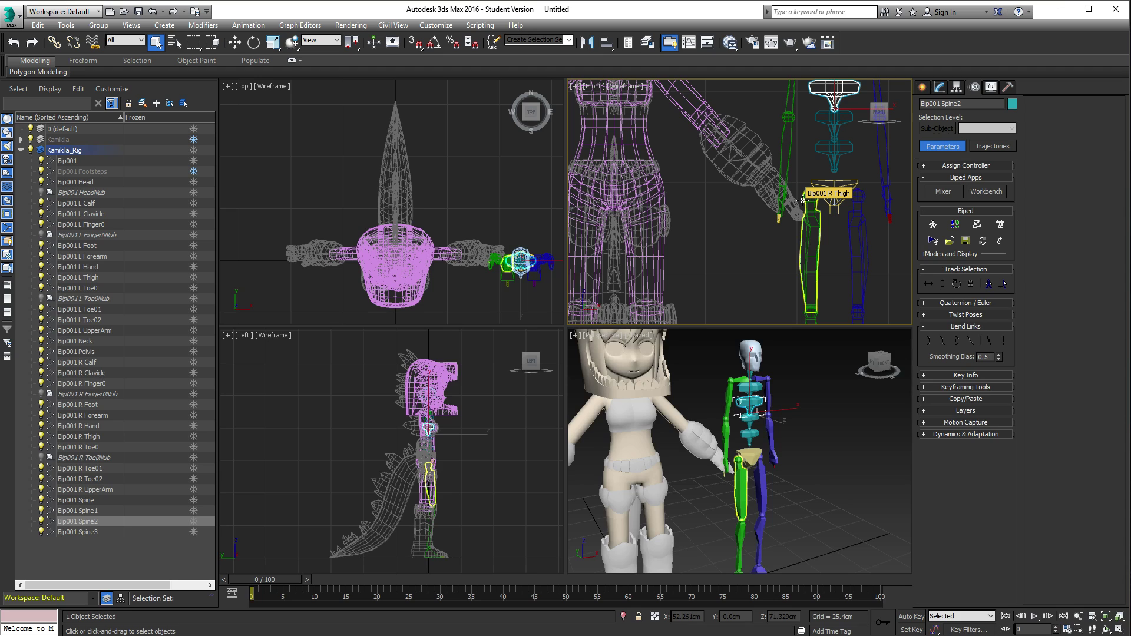
click(933, 227)
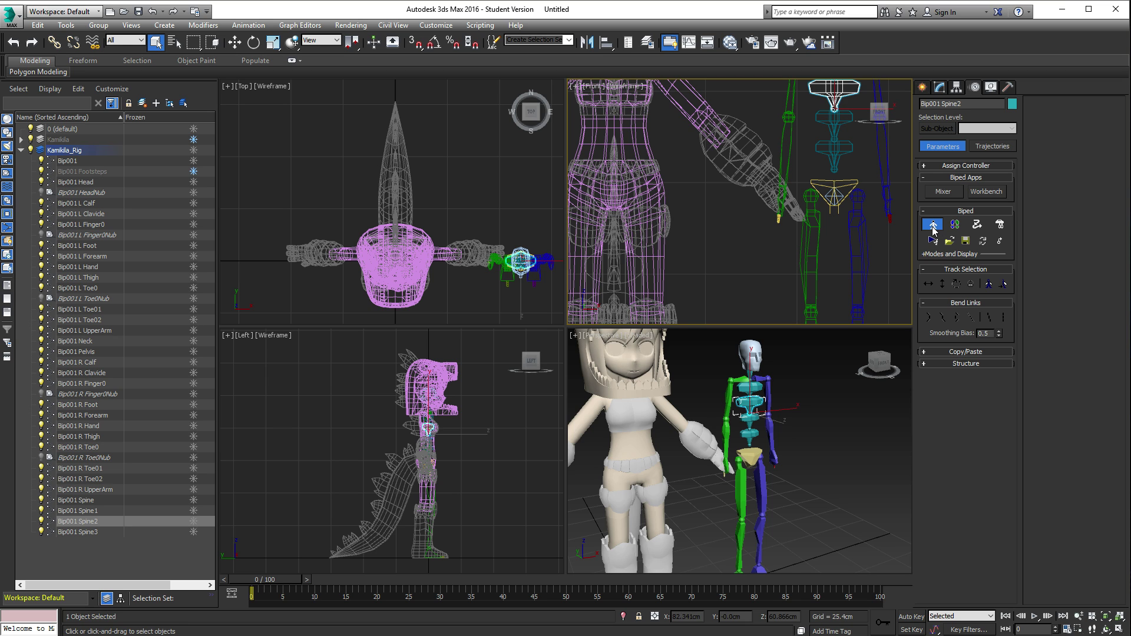
Step: Compare the biped settings available with Figure Mode off and on, leaving Figure Mode on
scroll(695, 263, down, 3)
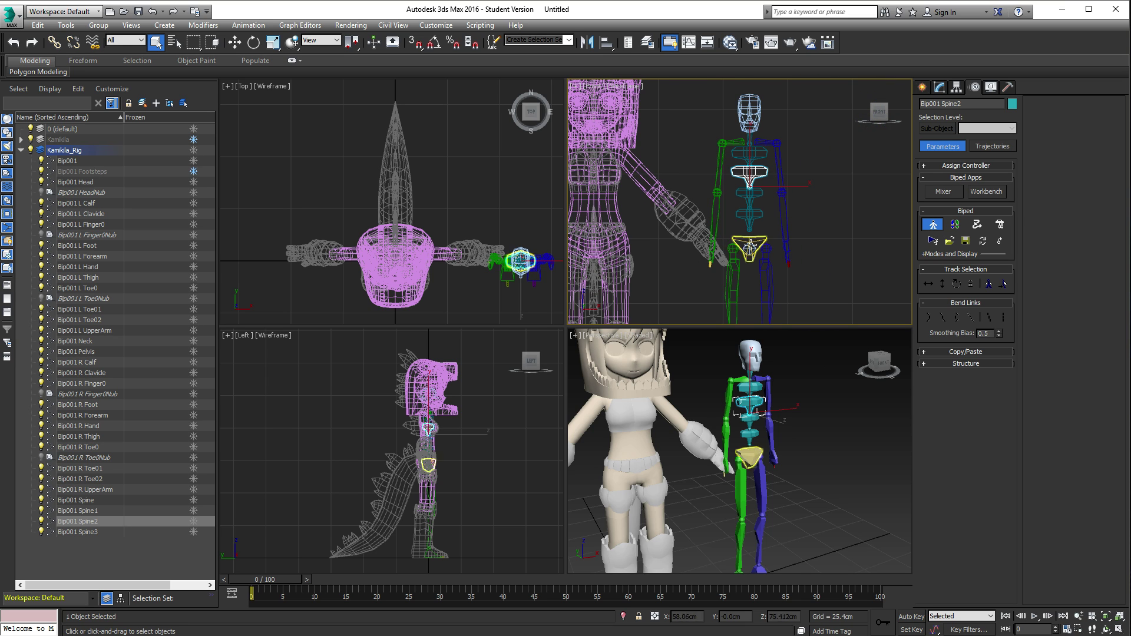
scroll(784, 413, up, 5)
mouse_move(784, 412)
middle_down()
mouse_move(800, 409)
mouse_move(791, 417)
middle_up()
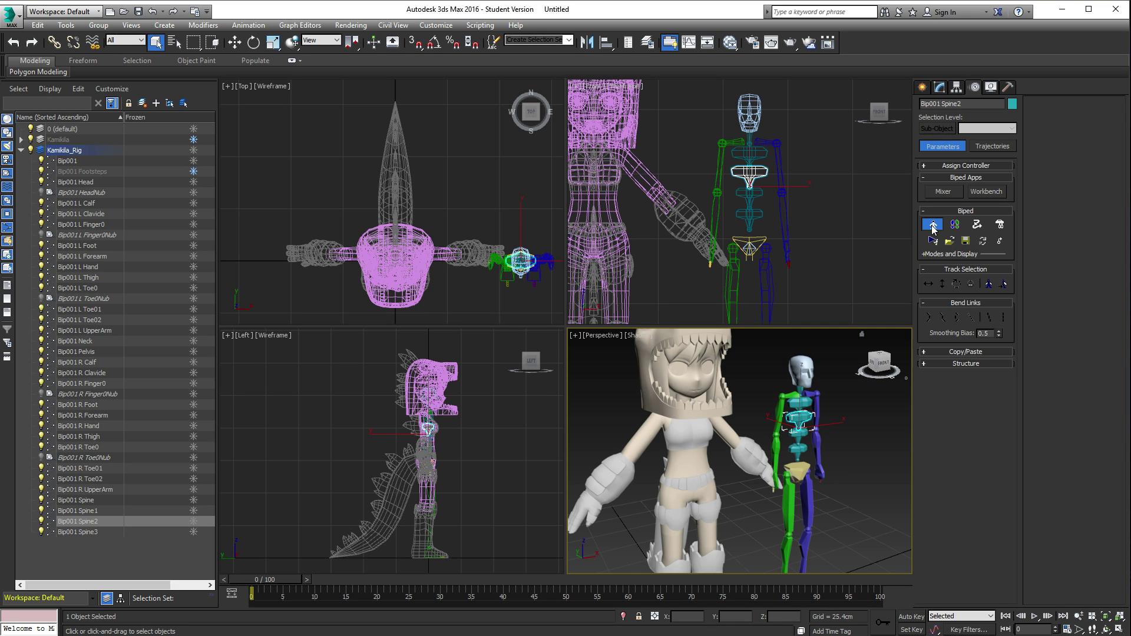
click(933, 227)
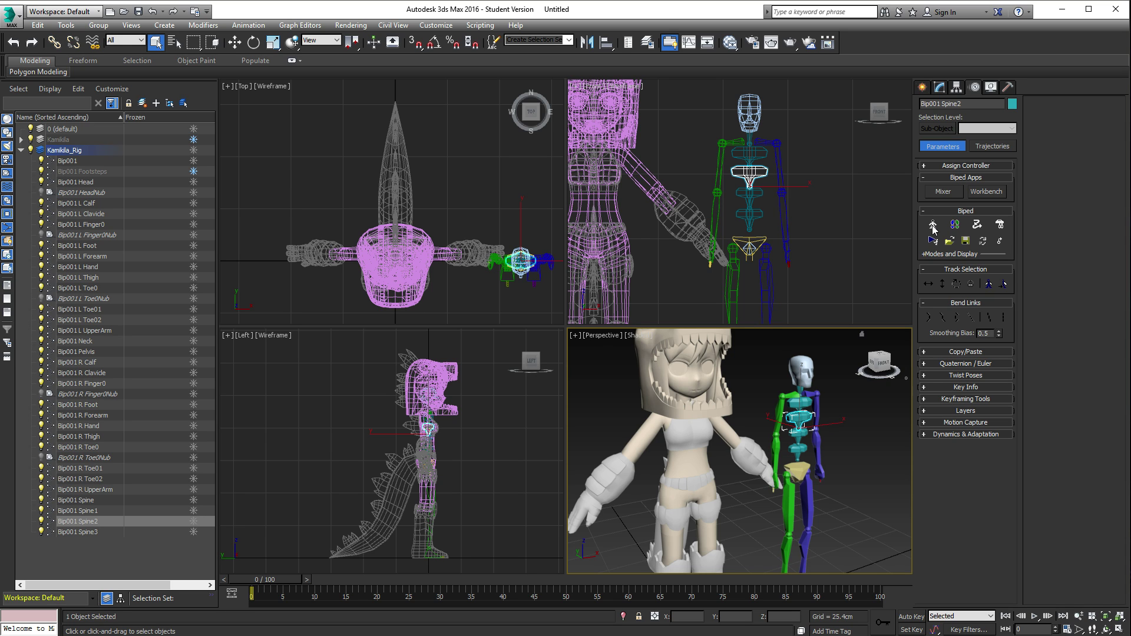
click(932, 225)
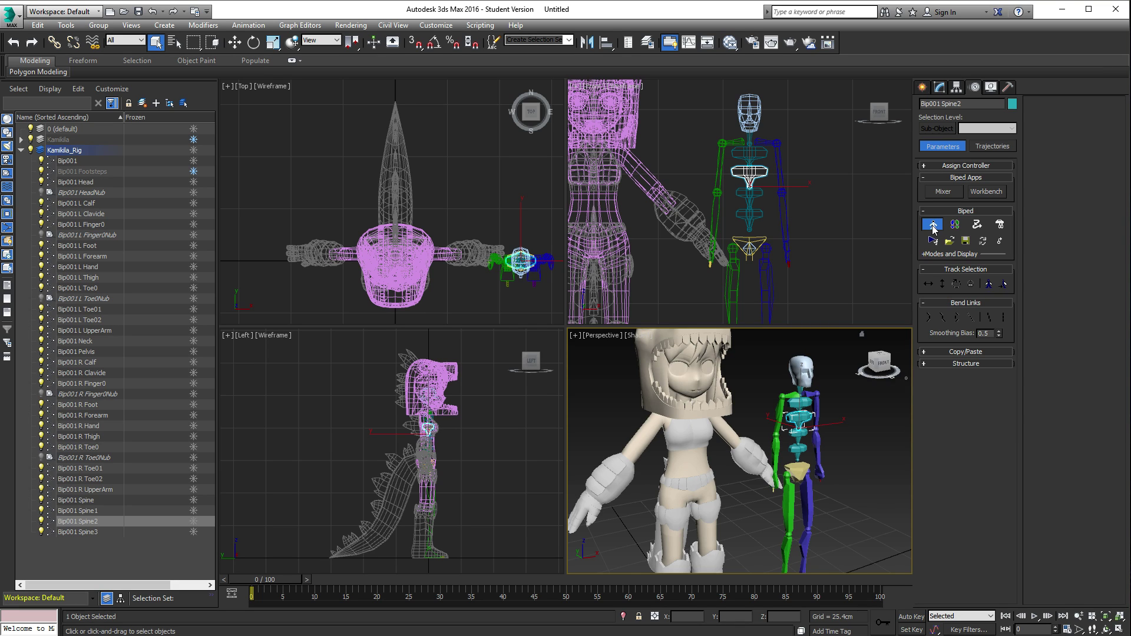
click(933, 227)
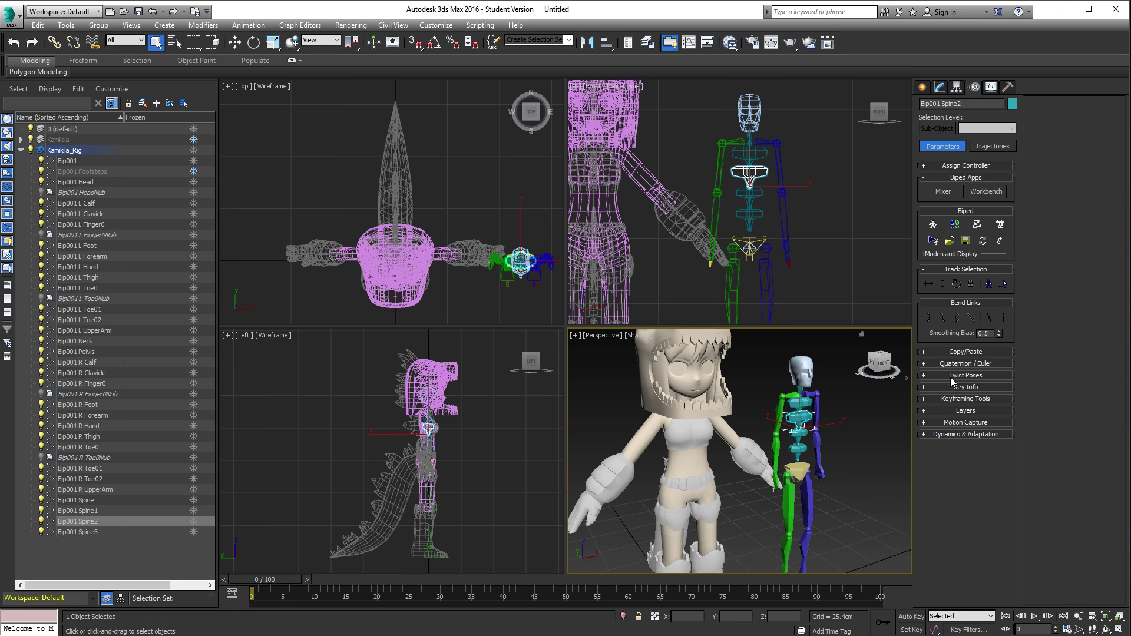
click(932, 224)
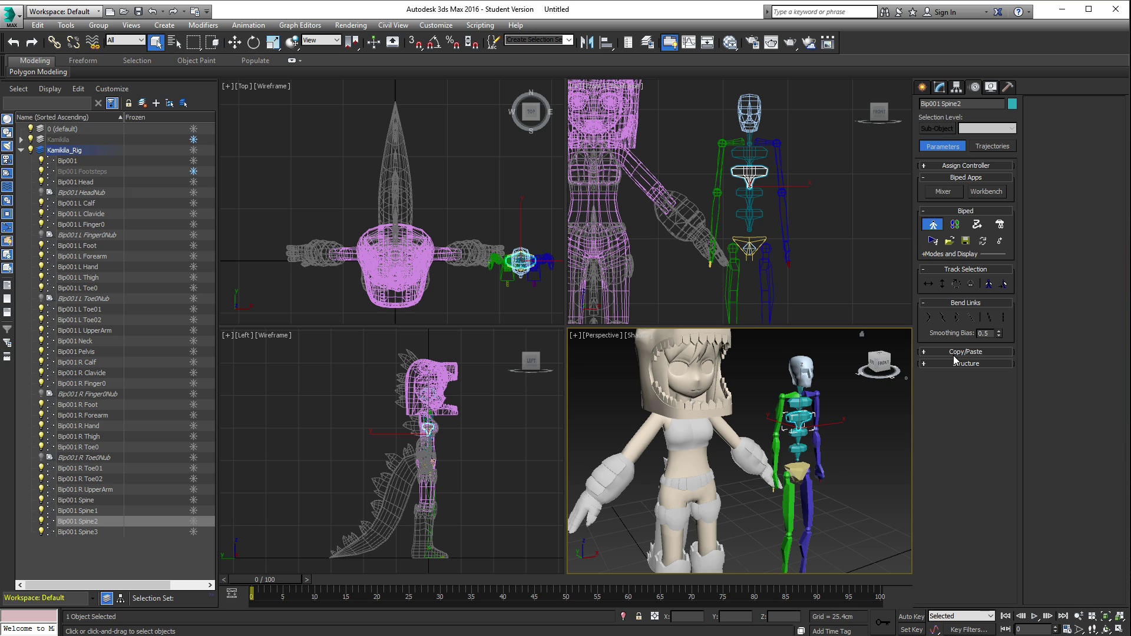
Step: Open the biped's Structure settings and examine the character's head, arms and body beside the skeleton
click(966, 363)
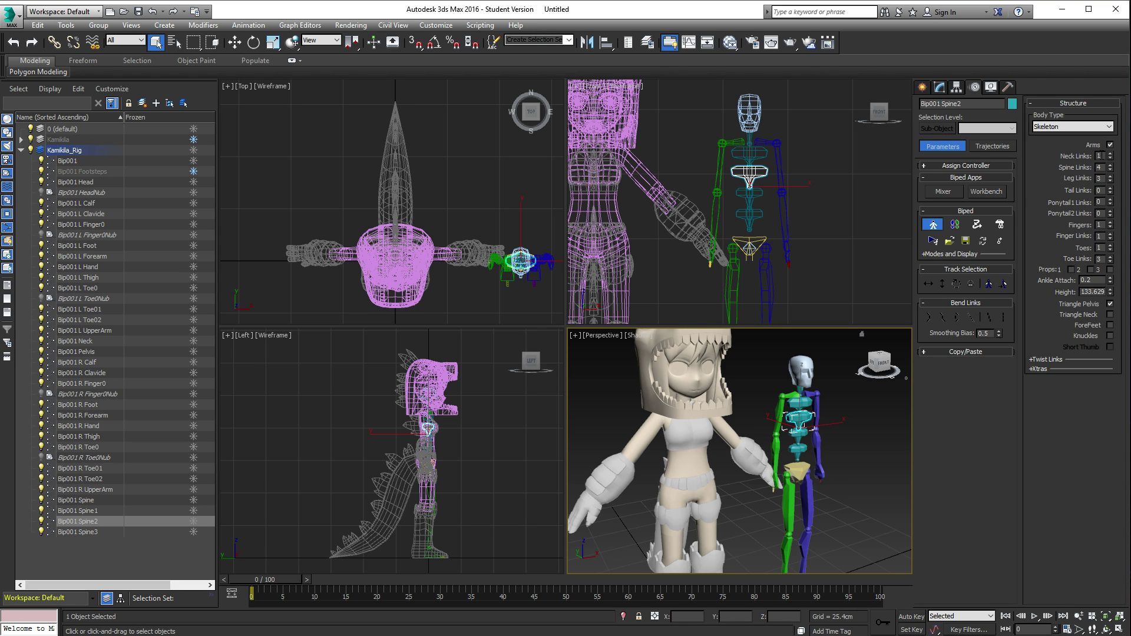
middle_drag(875, 217, 663, 239)
scroll(717, 508, up, 5)
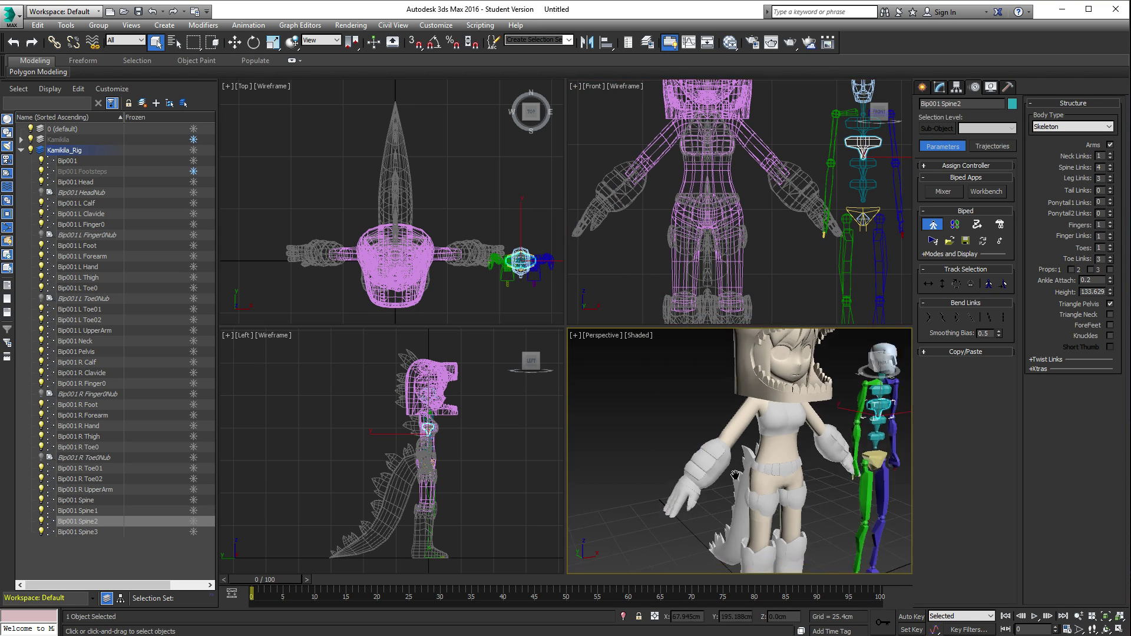
middle_drag(718, 508, 641, 331)
scroll(719, 443, down, 2)
scroll(618, 441, down, 3)
middle_drag(765, 339, 765, 401)
scroll(785, 413, up, 6)
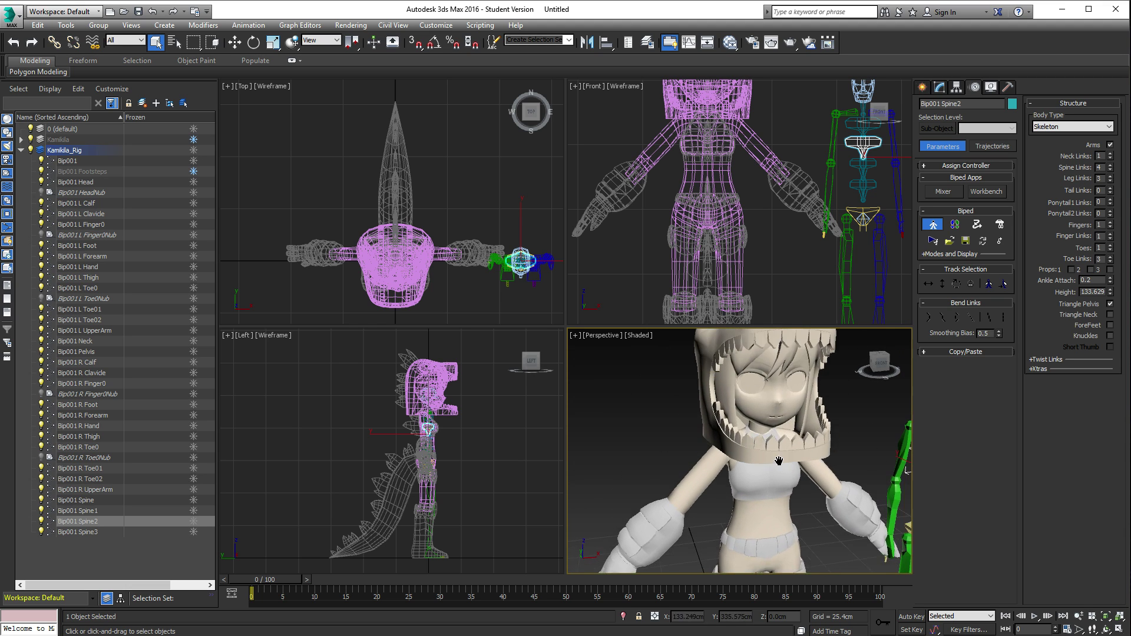
scroll(782, 469, down, 6)
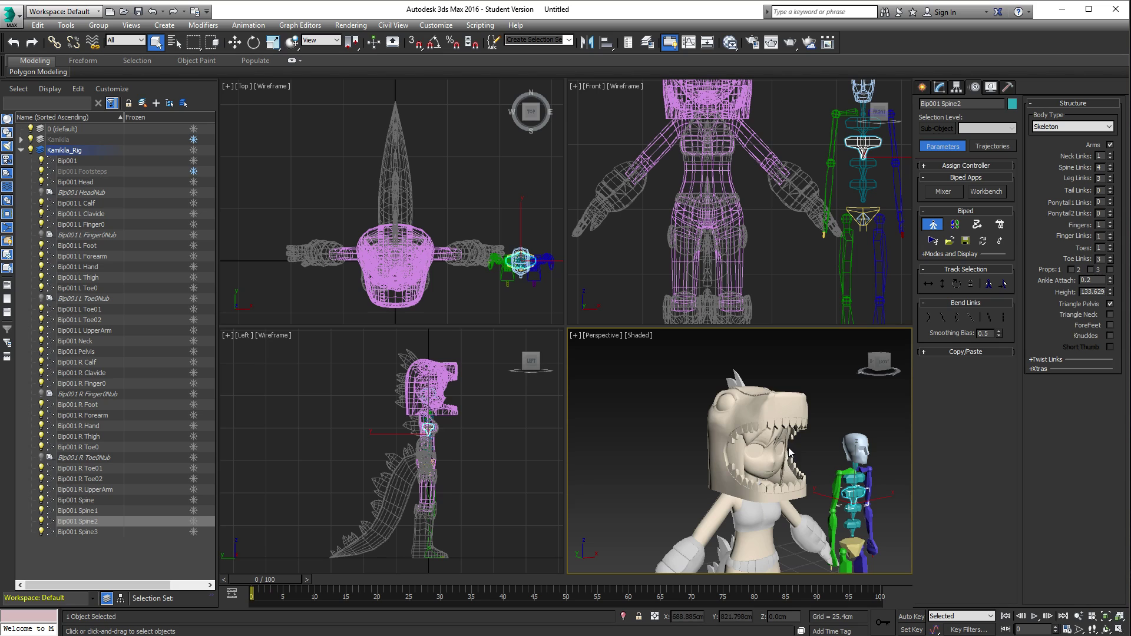
middle_drag(795, 456, 773, 408)
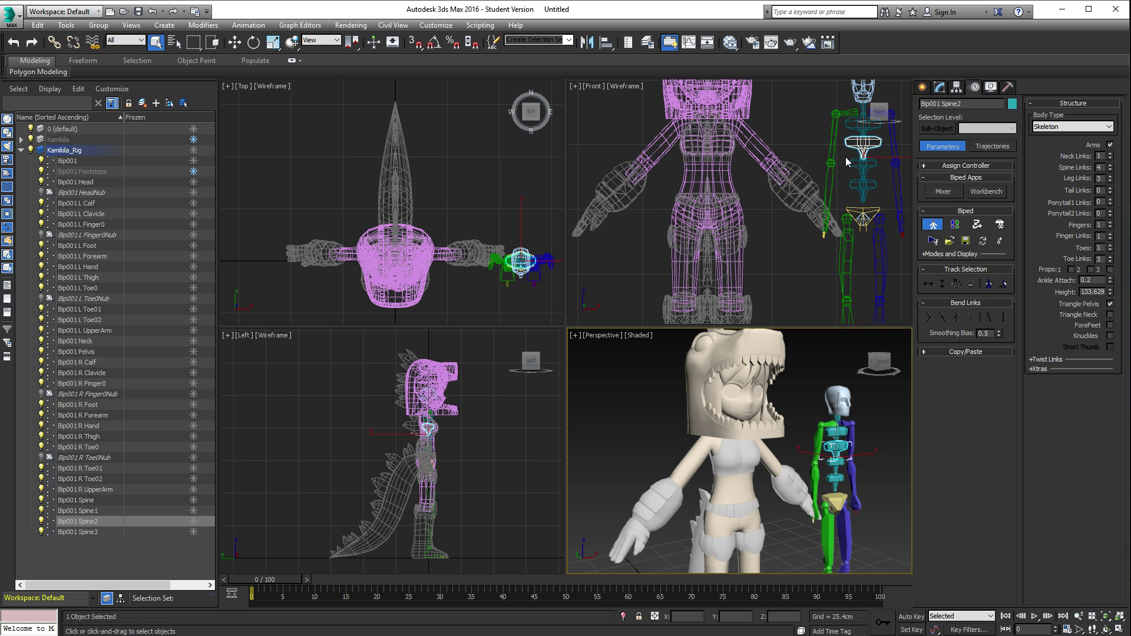
middle_drag(846, 156, 775, 203)
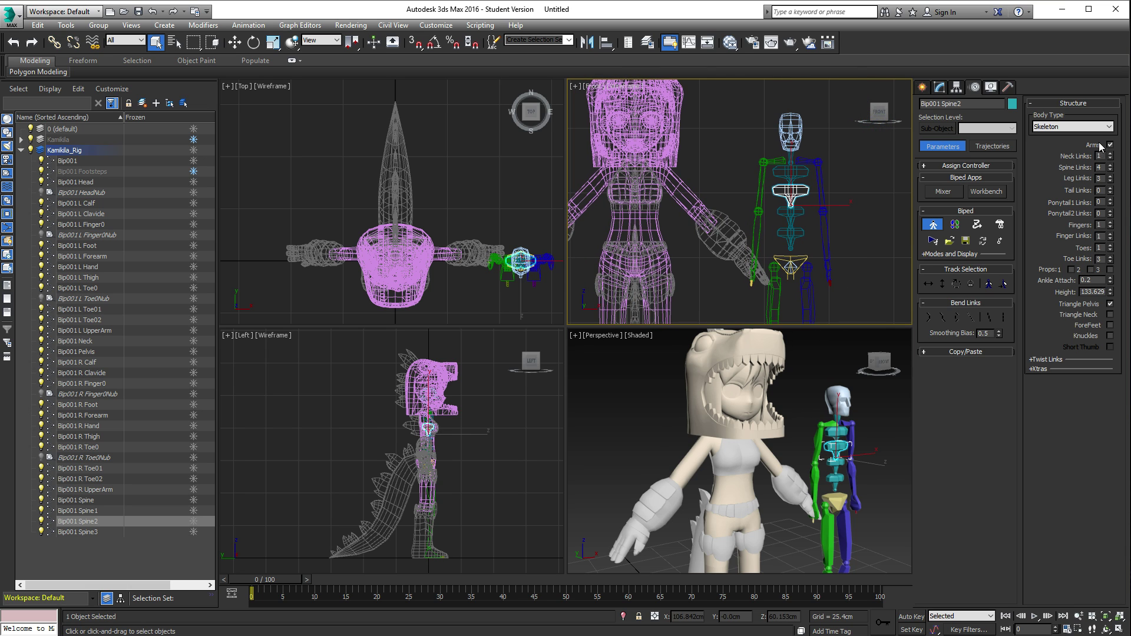
scroll(751, 411, up, 6)
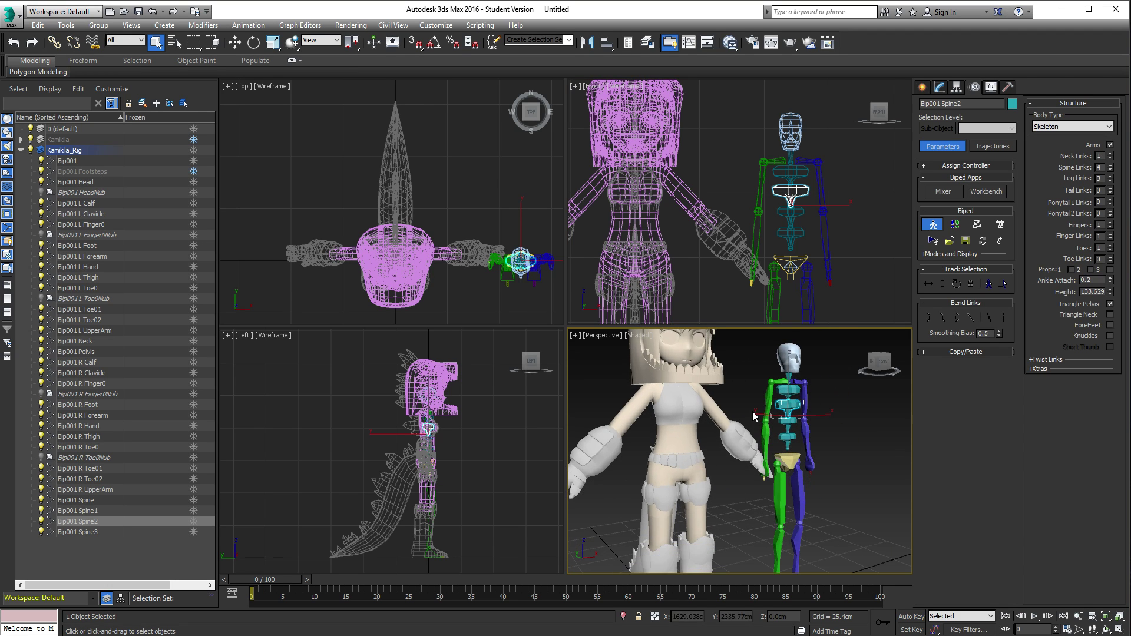
scroll(698, 436, down, 3)
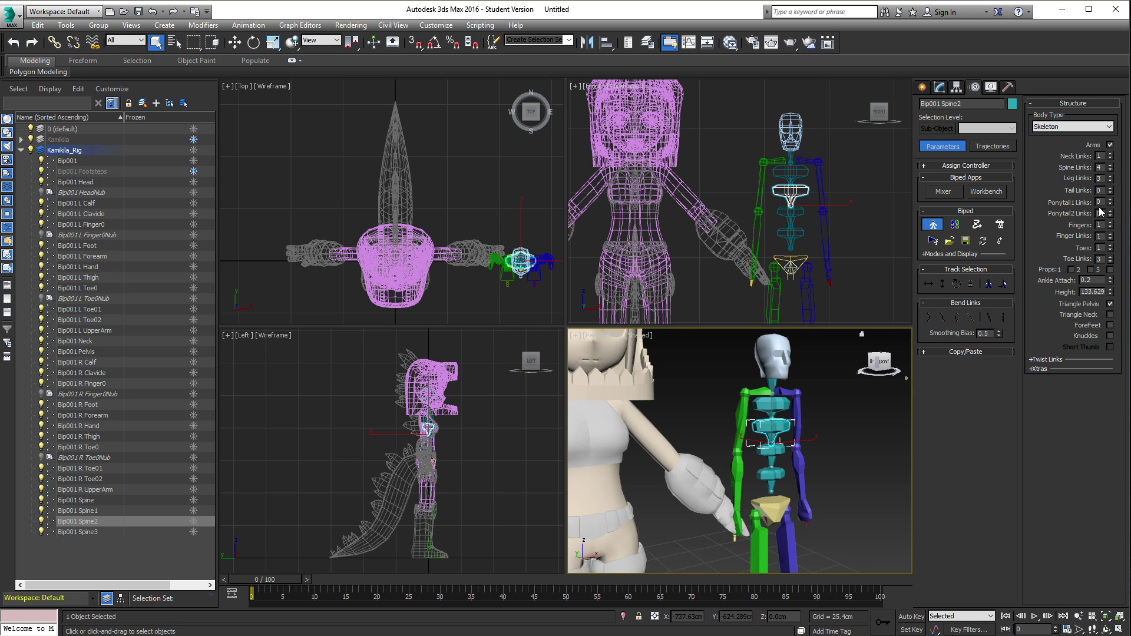
Step: Give the biped's hands four fingers with three finger links each
click(1111, 226)
click(1110, 226)
click(1110, 226)
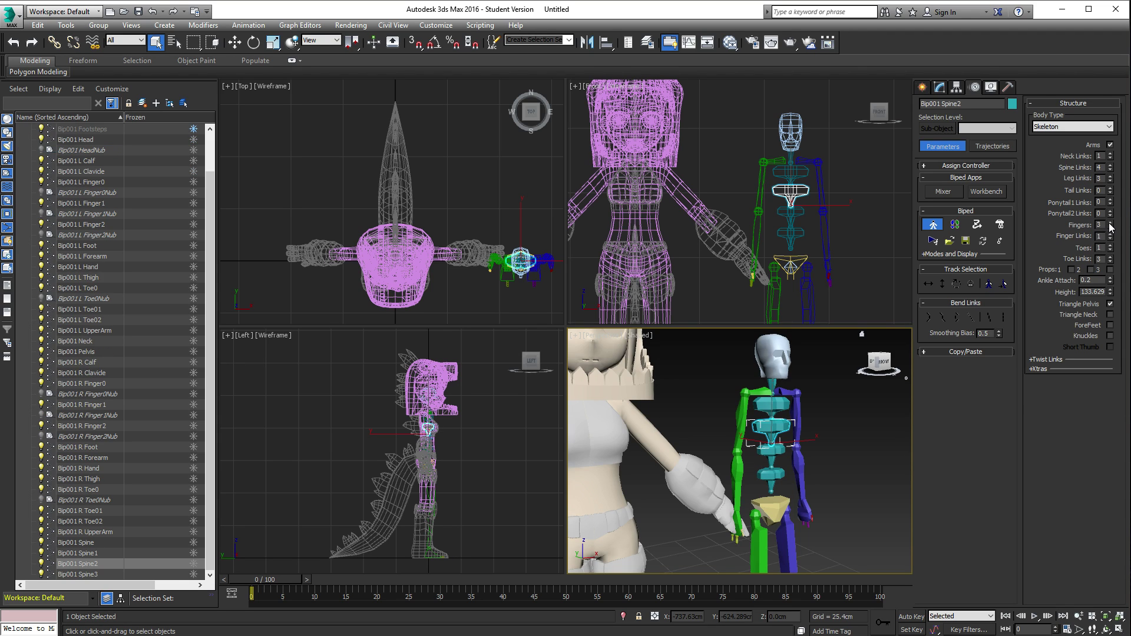
click(1111, 234)
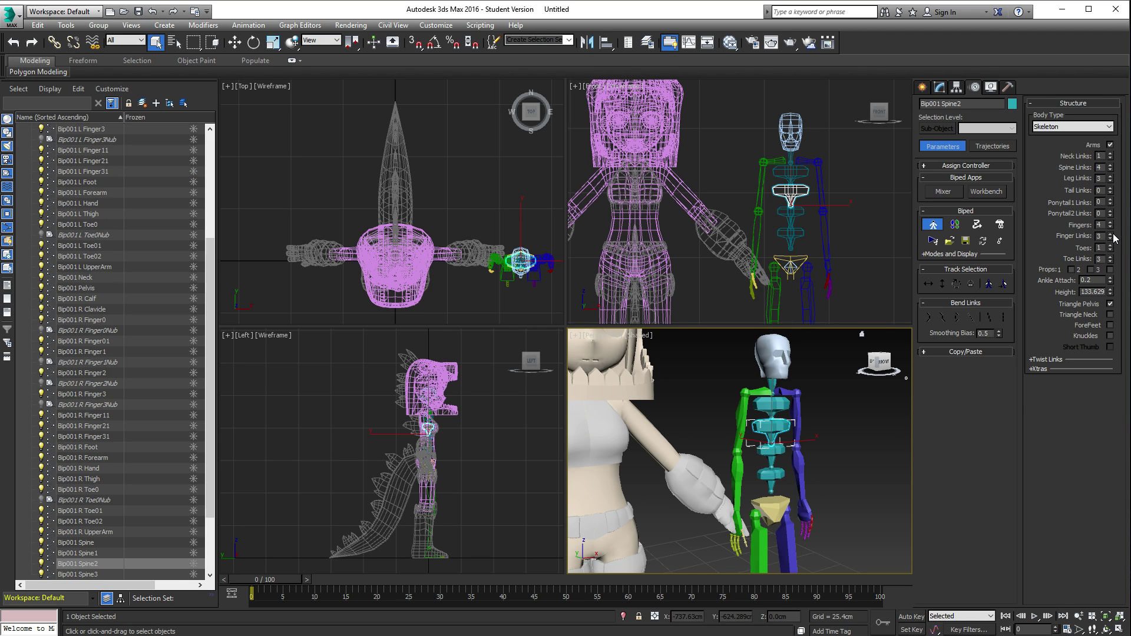
click(1111, 234)
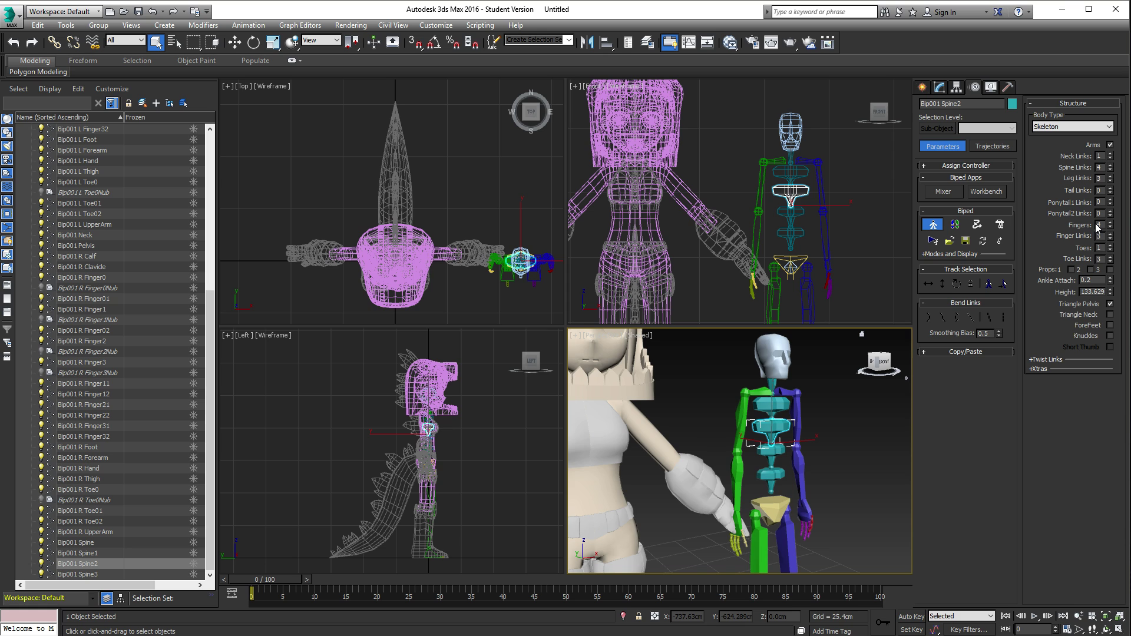
Step: Inspect the biped's feet and set its toe links to 1
middle_drag(784, 424, 734, 307)
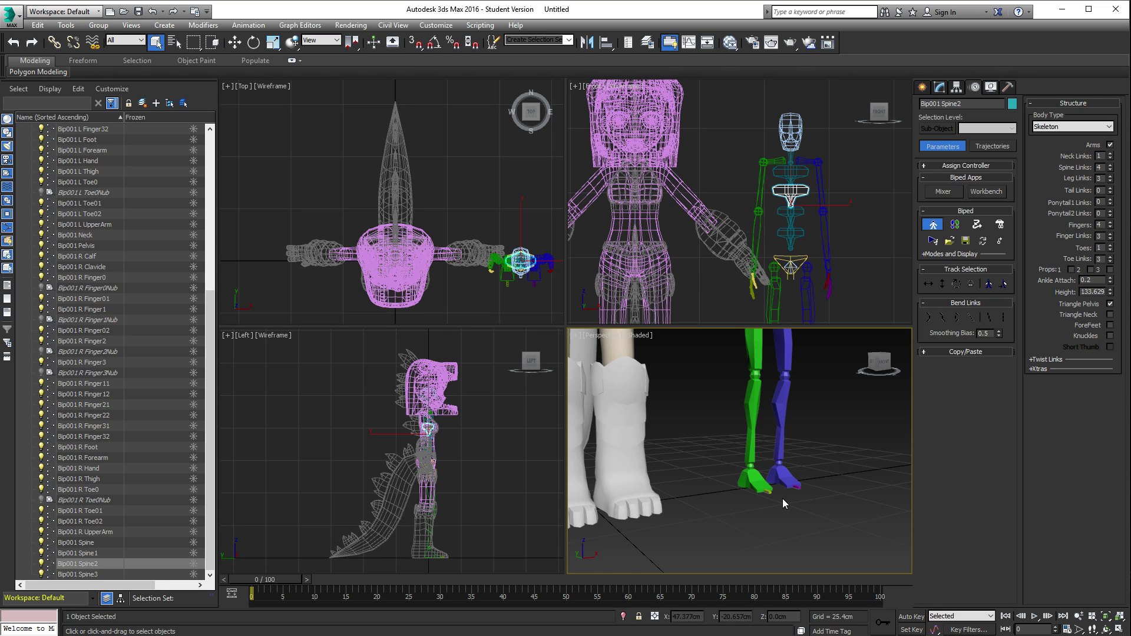
scroll(823, 456, up, 10)
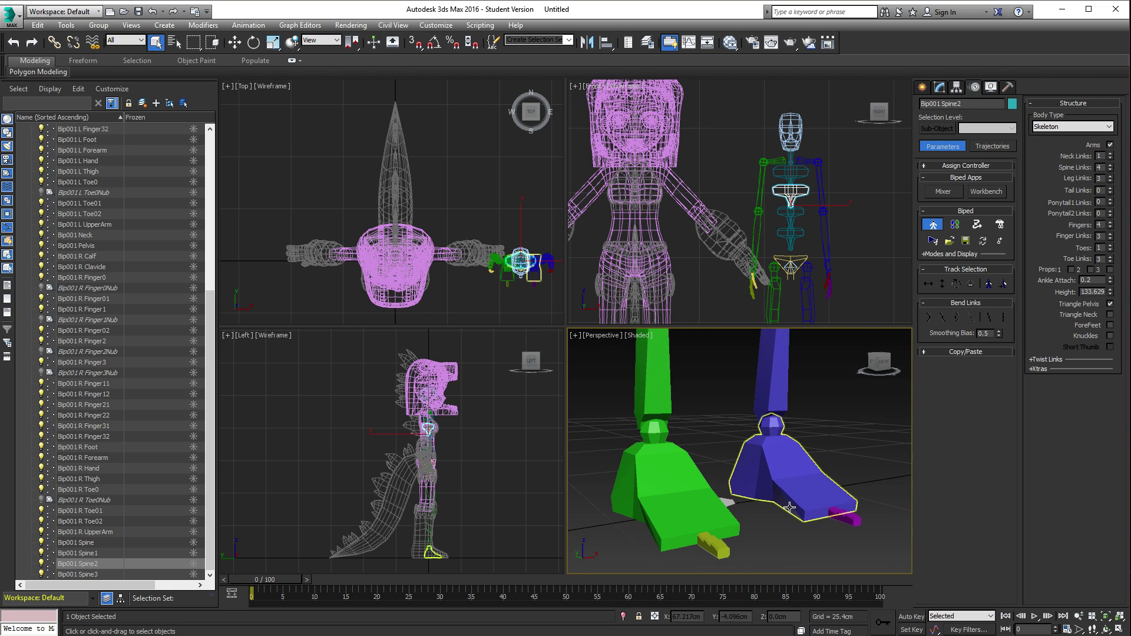
scroll(789, 506, up, 4)
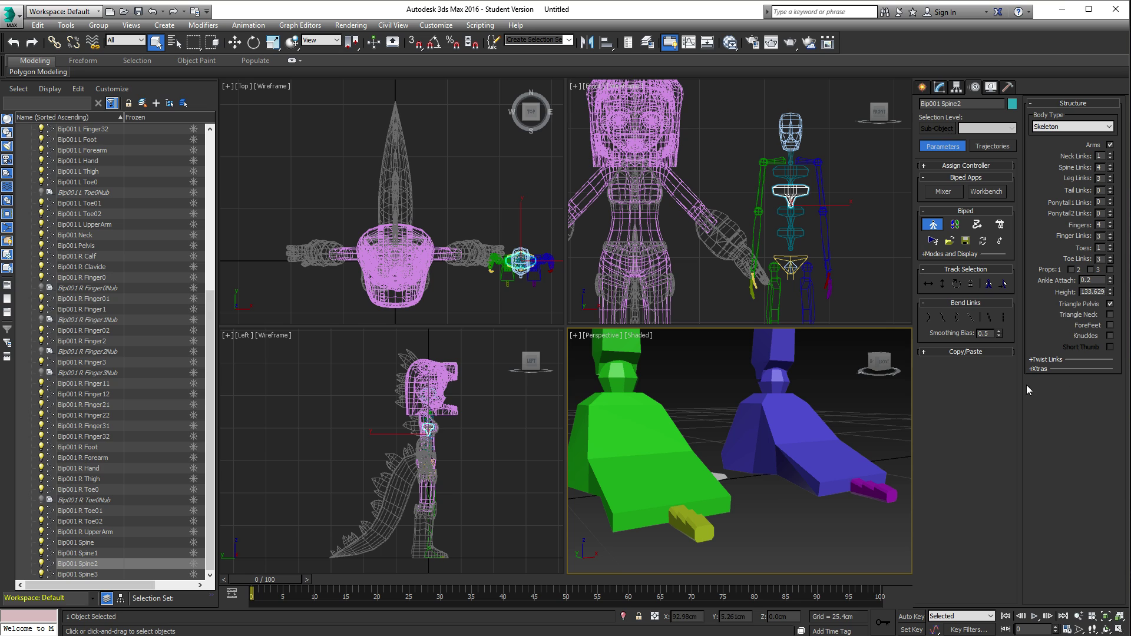
click(1110, 261)
click(1110, 261)
scroll(708, 387, down, 5)
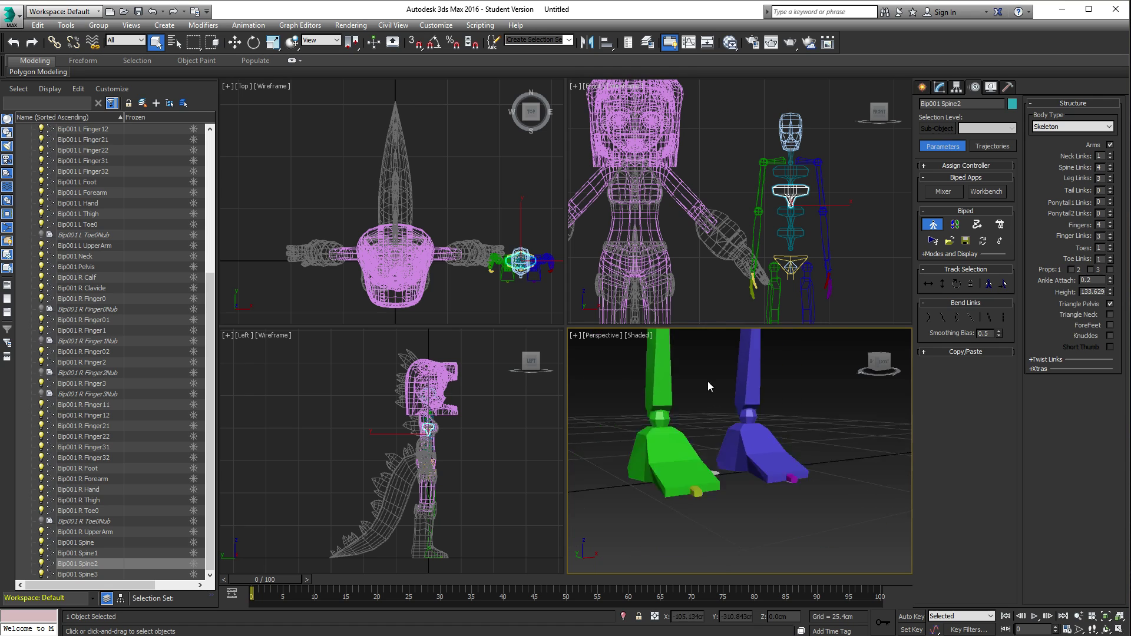
Step: Add a tail to the biped with six tail links
scroll(709, 386, down, 8)
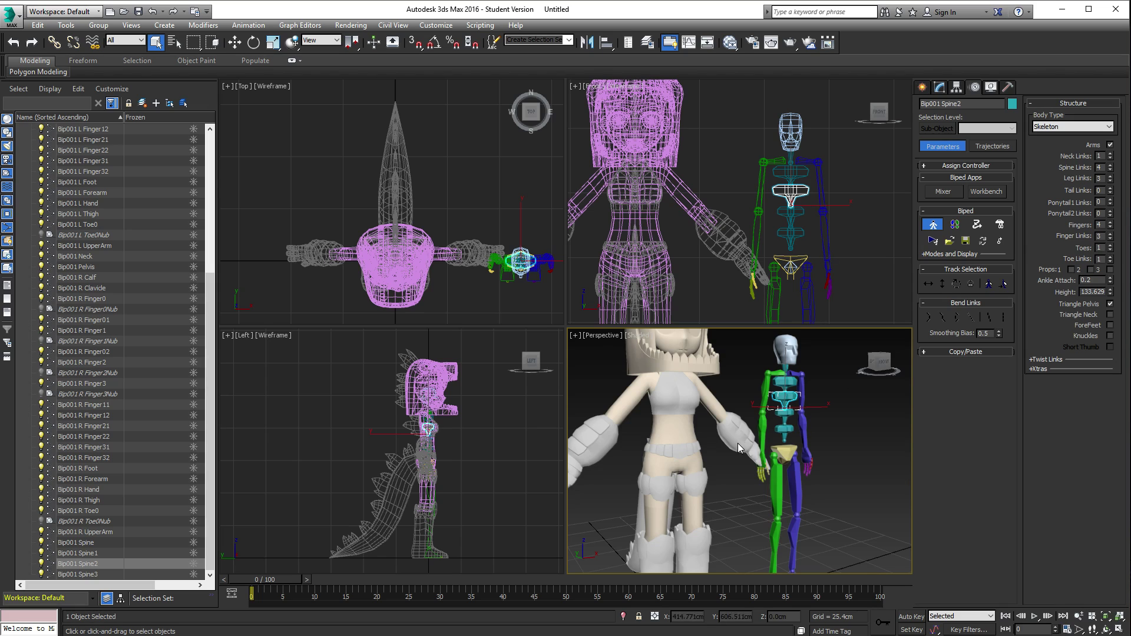
click(1111, 188)
click(1110, 188)
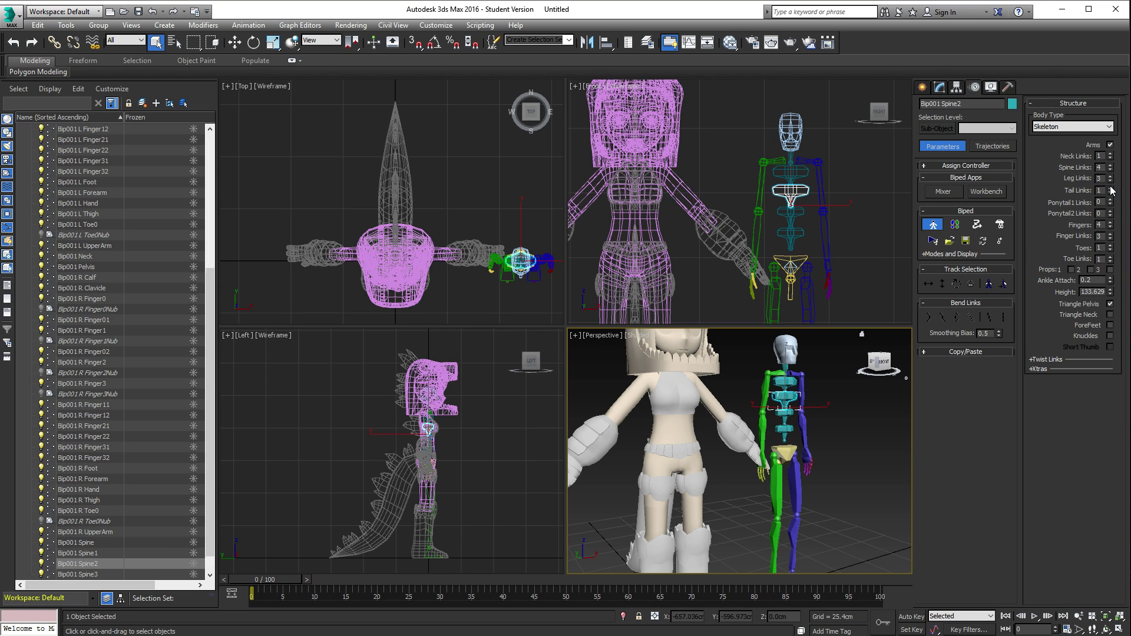
click(1111, 188)
click(1111, 188)
click(1111, 188)
click(1111, 188)
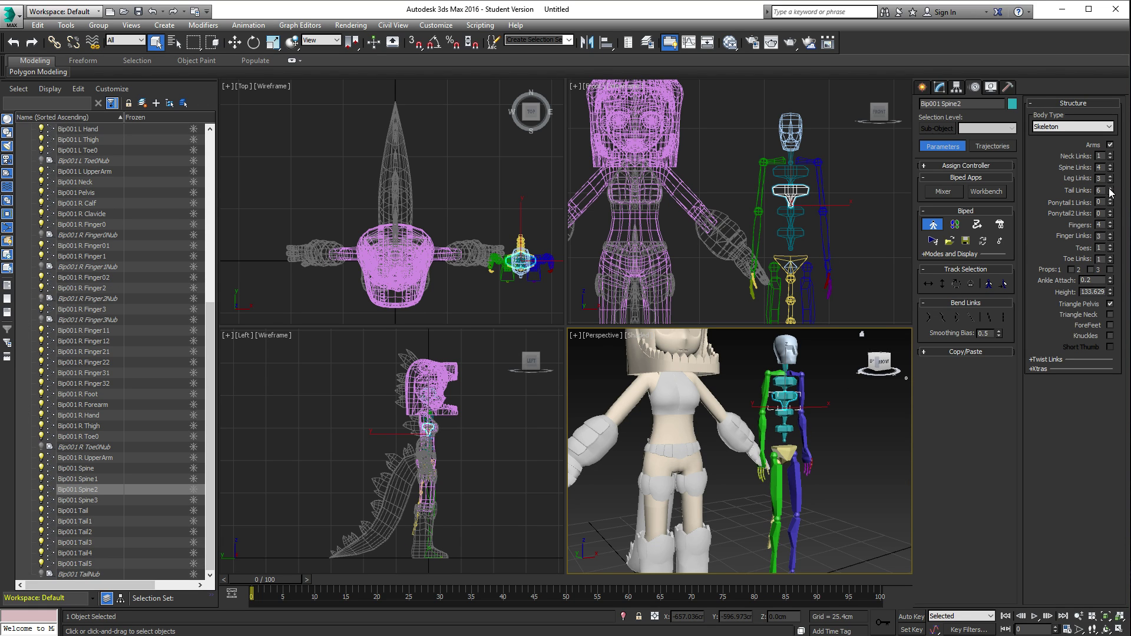
click(1110, 188)
click(1110, 193)
Step: Select the biped's root Bip001 and move it along X in the Front view to the character's centre, about X 0 cm
click(792, 266)
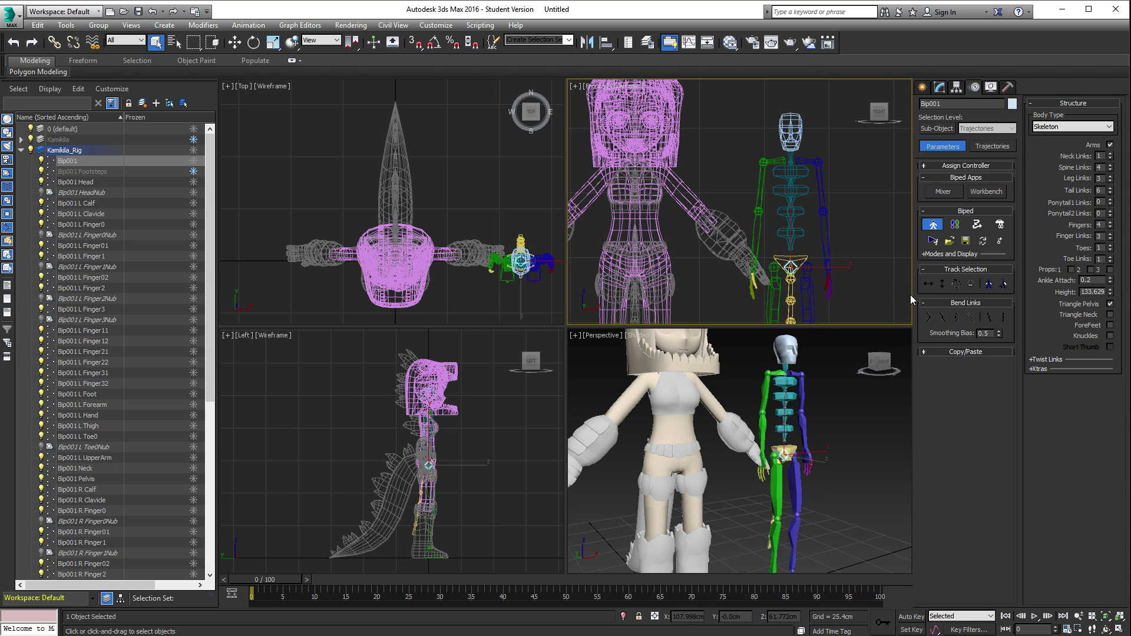
key(w)
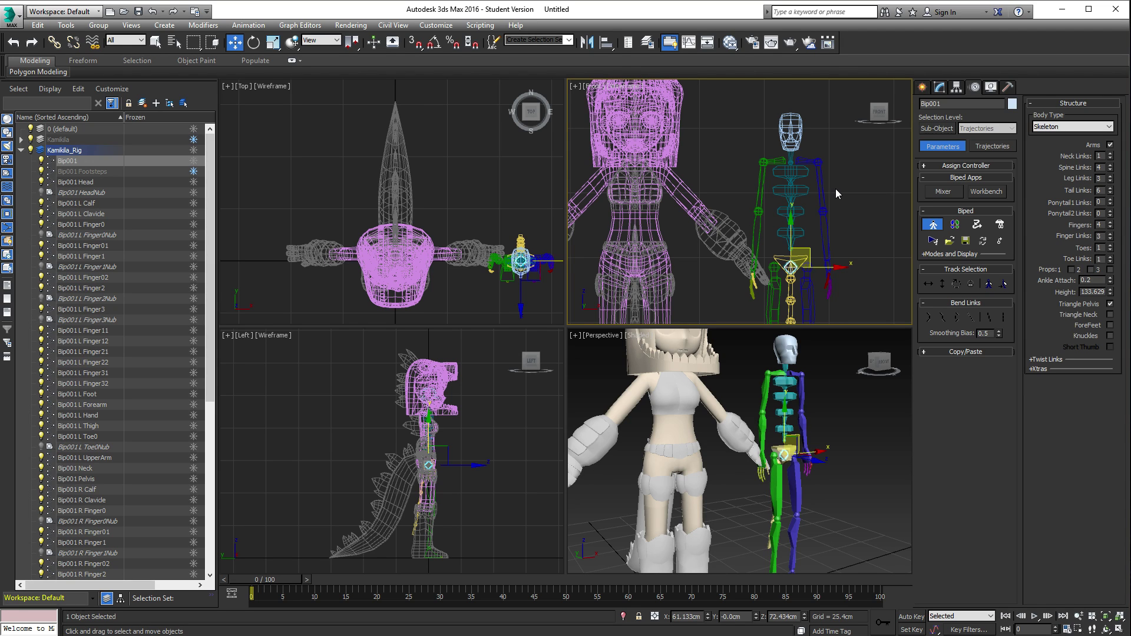
scroll(798, 167, down, 4)
middle_drag(798, 166, 815, 178)
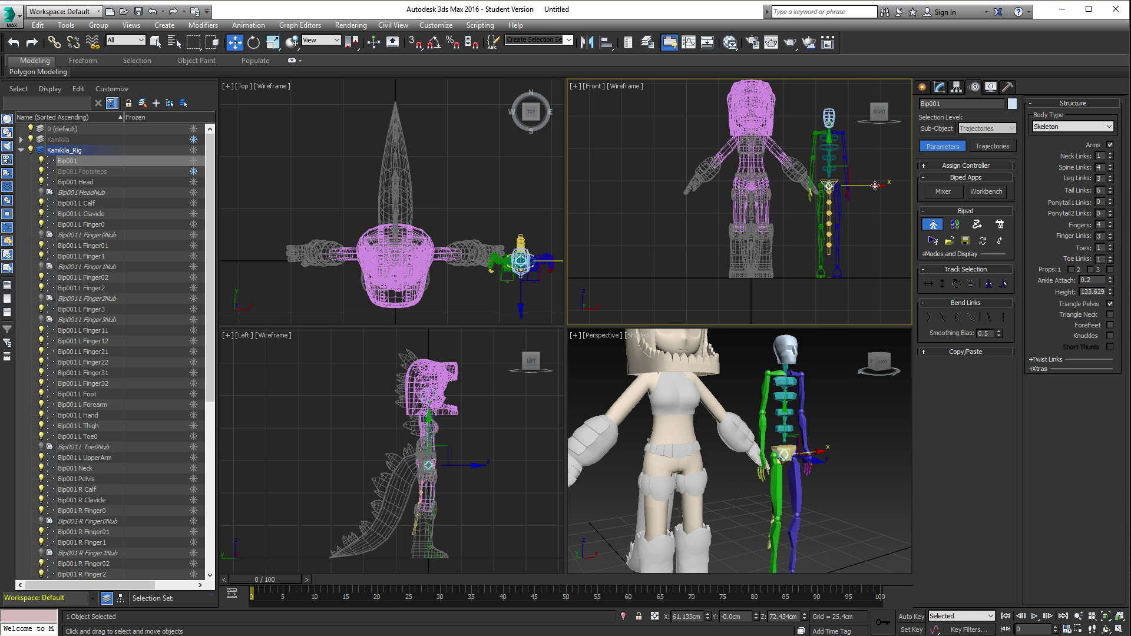
drag(876, 186, 797, 193)
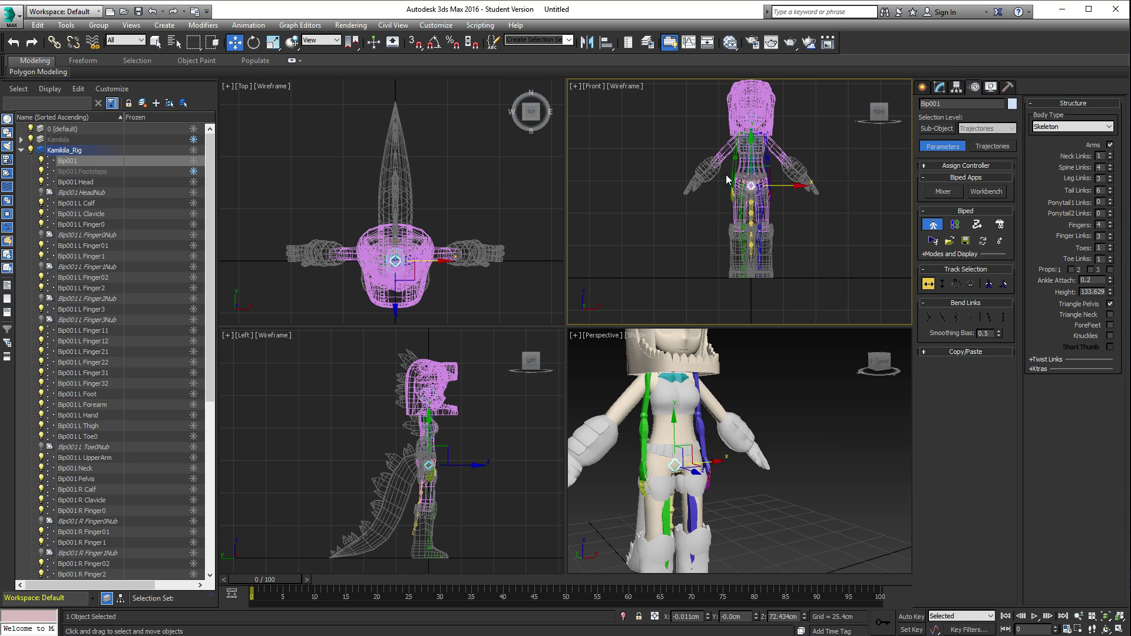
Step: Unfreeze the Kamikila layer and select its child nodes, Armor and Kamikila body backup
scroll(760, 164, up, 4)
mouse_move(731, 447)
alt+middle_down()
mouse_move(721, 445)
mouse_move(749, 416)
mouse_move(616, 452)
mouse_move(760, 471)
mouse_move(736, 464)
alt+middle_up()
scroll(727, 442, down, 4)
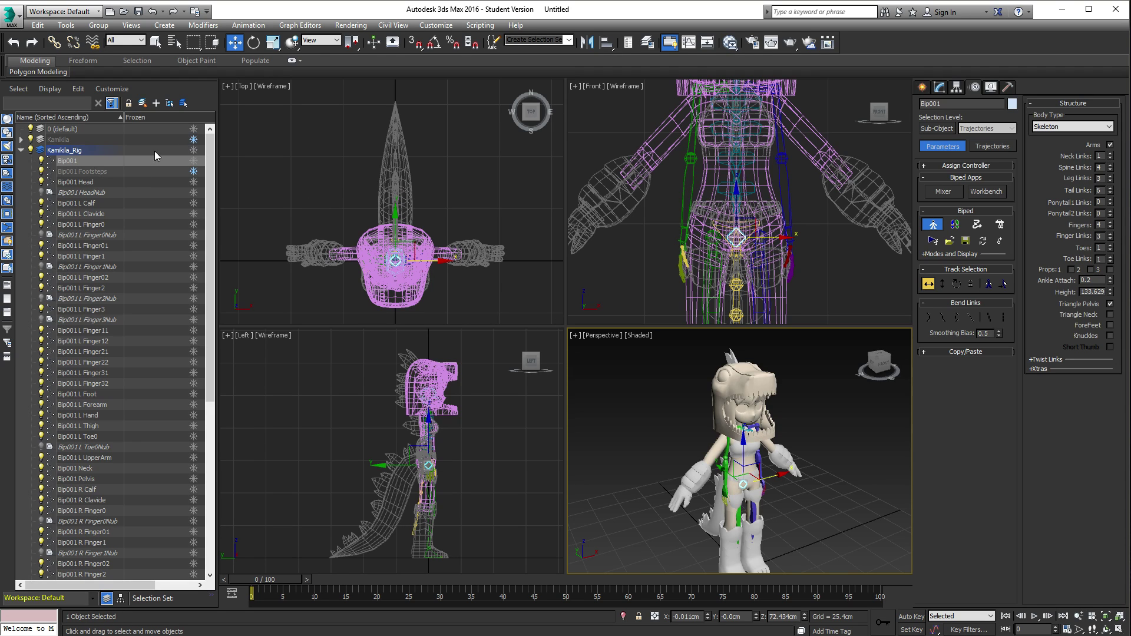
click(21, 140)
click(193, 140)
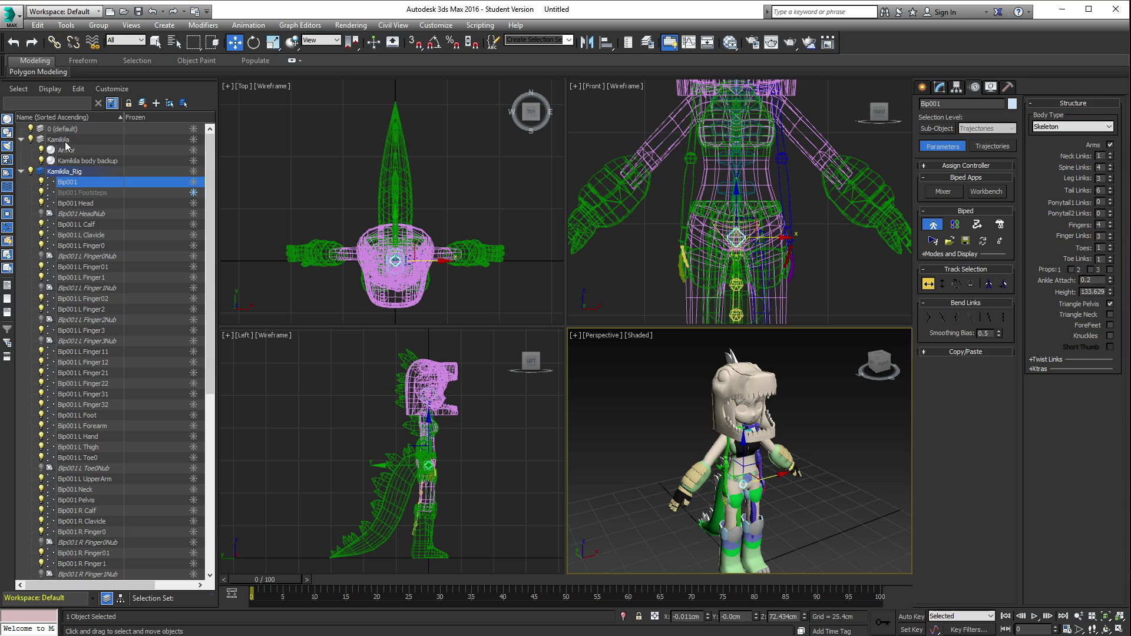
click(80, 142)
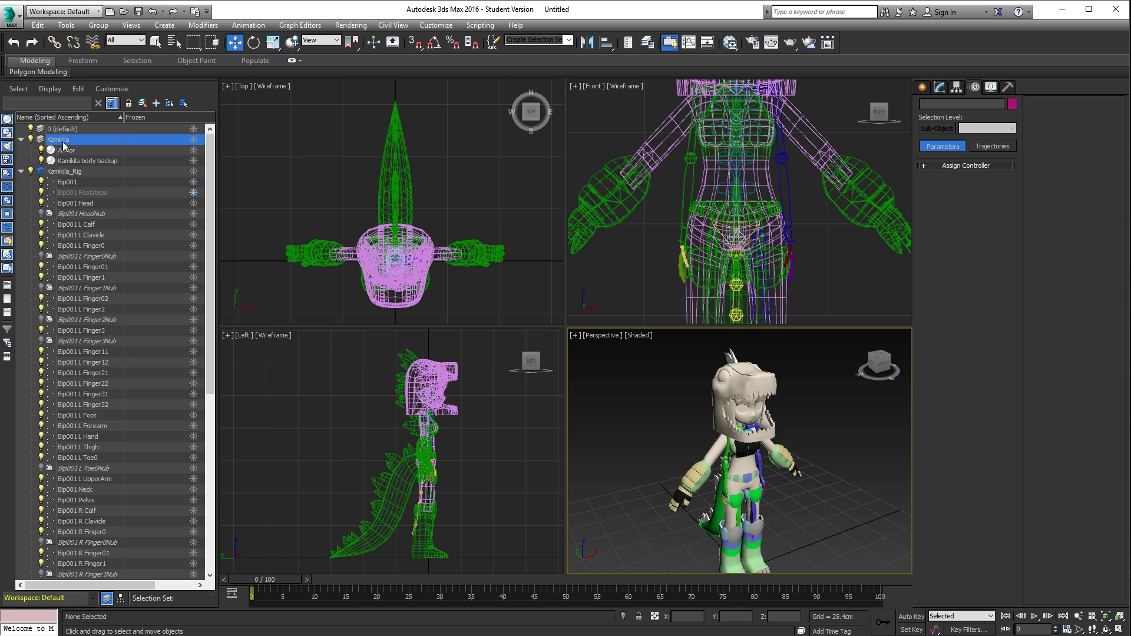
right_click(119, 140)
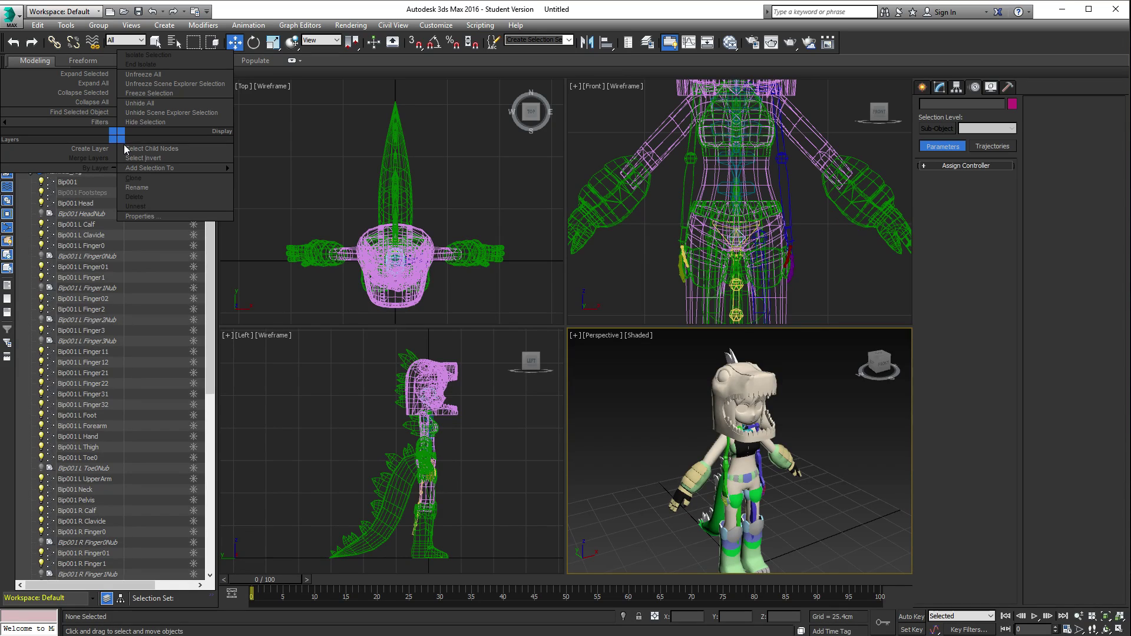
click(155, 150)
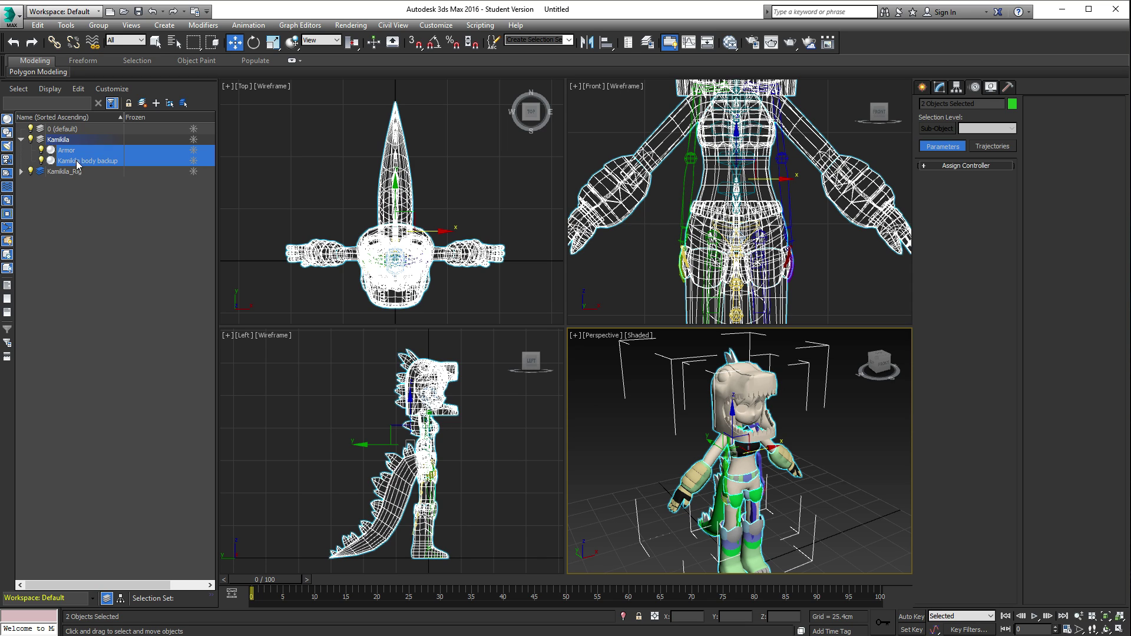
Step: Turn on See-Through in the object properties of the selected Armor and Kamikila body backup meshes
right_click(740, 383)
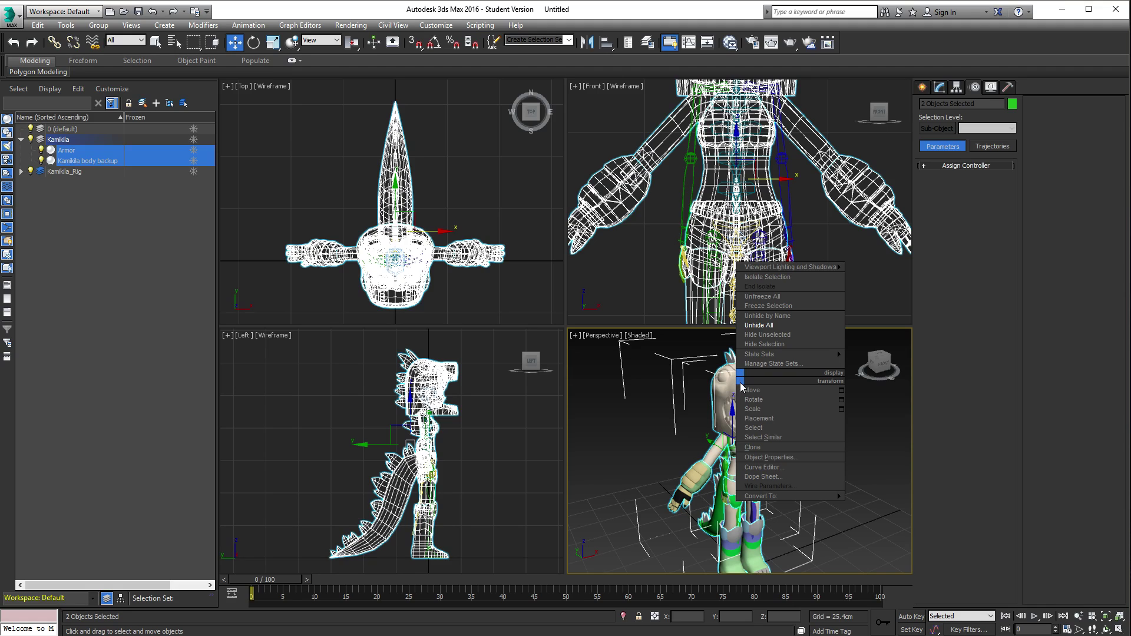
click(774, 457)
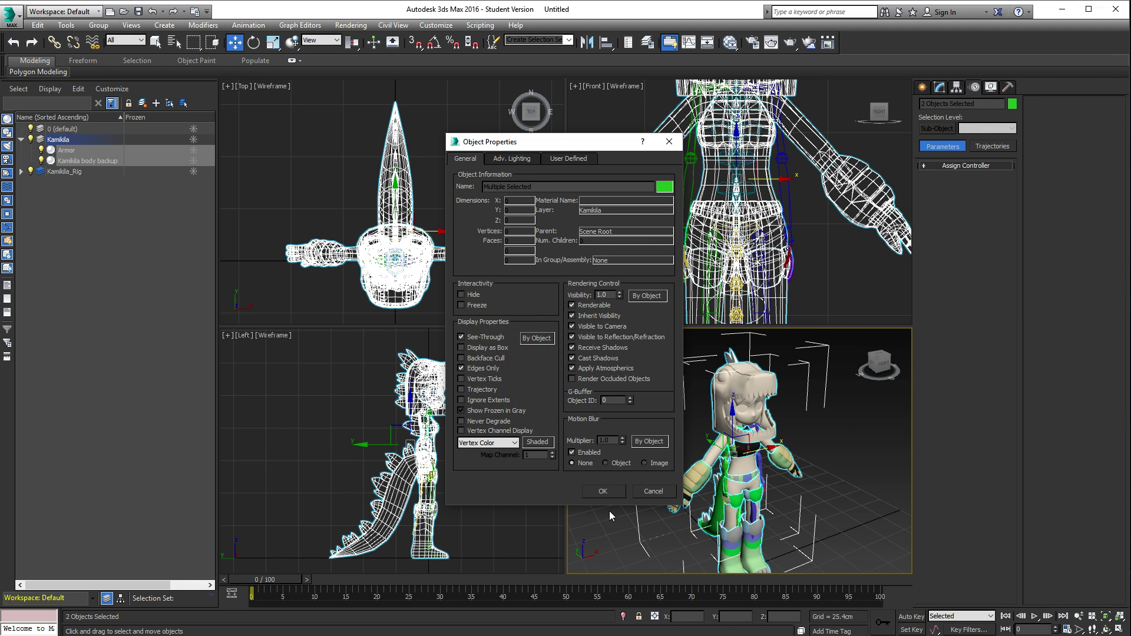
click(604, 491)
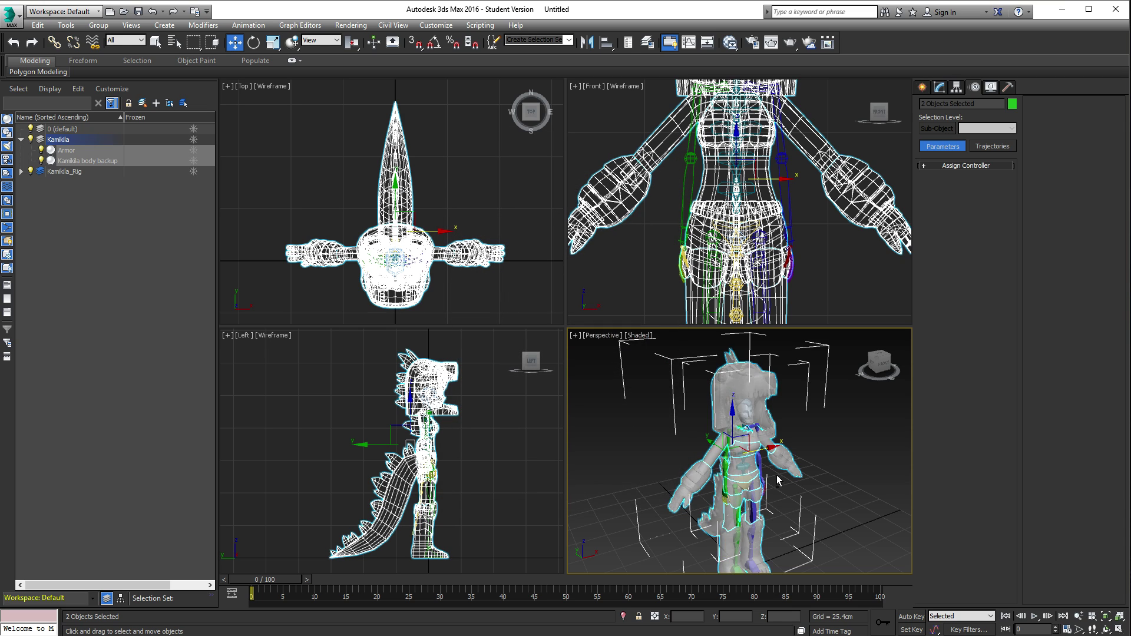
Step: Freeze the Kamikila layer again and collapse its contents in the layer list
alt+middle_drag(701, 471, 796, 465)
click(193, 139)
scroll(713, 418, up, 5)
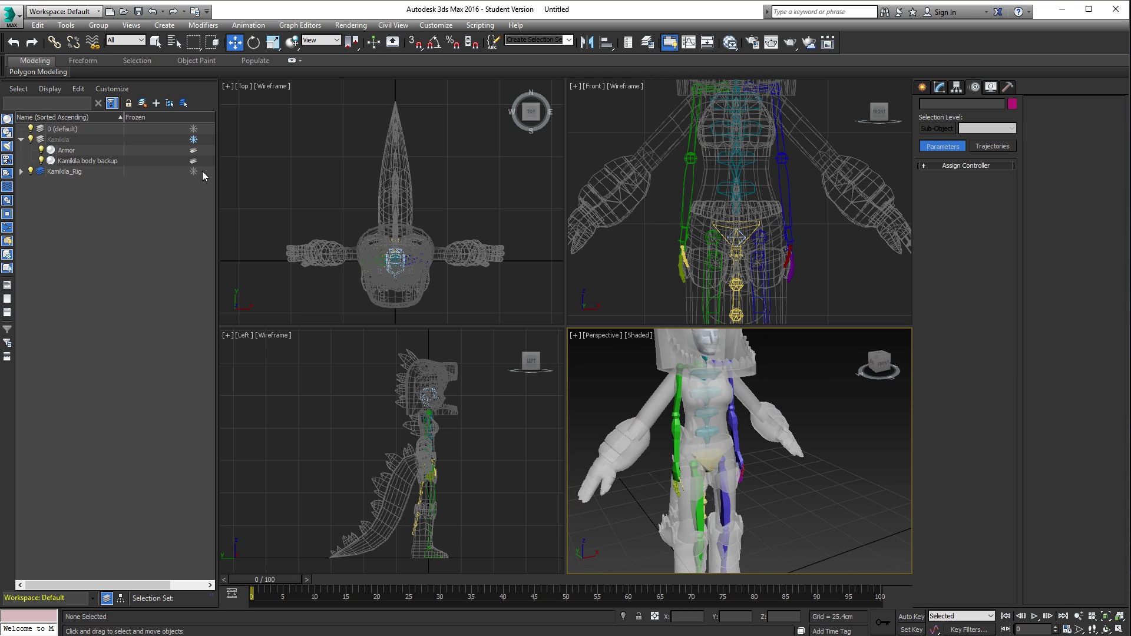
click(21, 140)
Step: Examine how the biped's pelvis, arms and legs sit inside the see-through mesh in the Front and Perspective views
alt+middle_drag(787, 439, 733, 433)
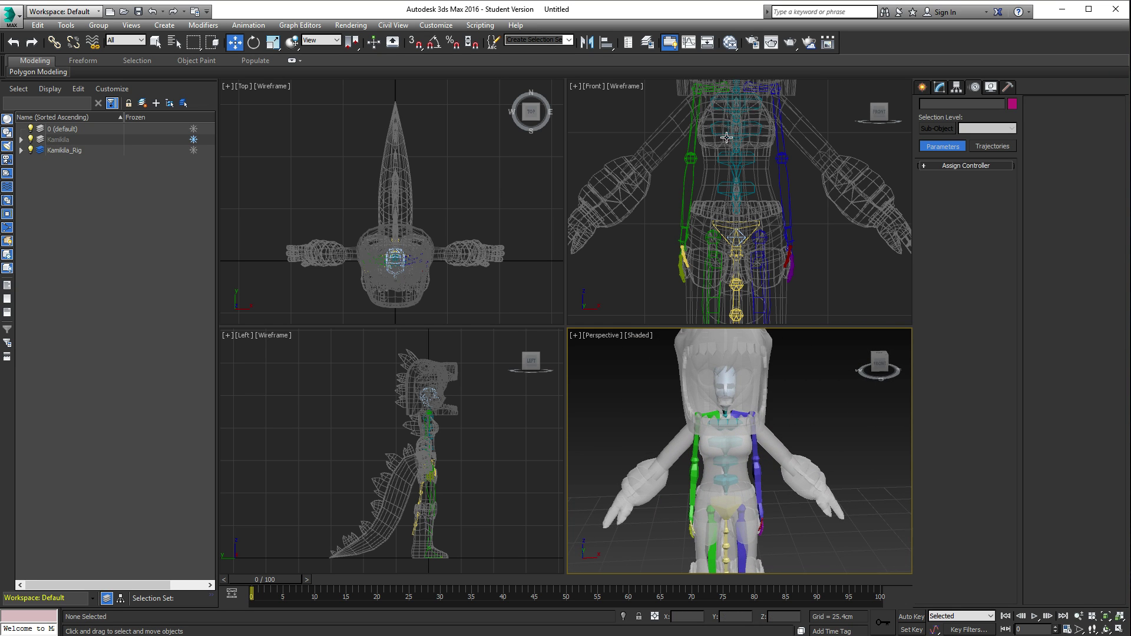
middle_drag(726, 137, 672, 180)
mouse_move(607, 433)
alt+middle_down()
mouse_move(660, 423)
mouse_move(609, 414)
mouse_move(620, 415)
alt+middle_up()
middle_drag(682, 269, 739, 190)
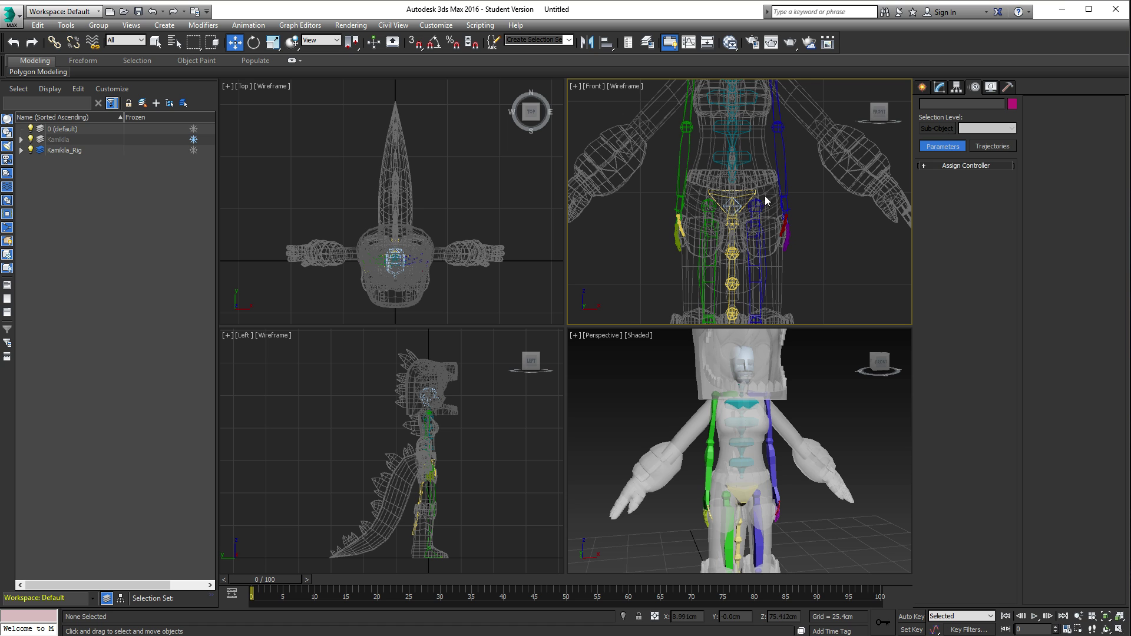
scroll(740, 215, up, 5)
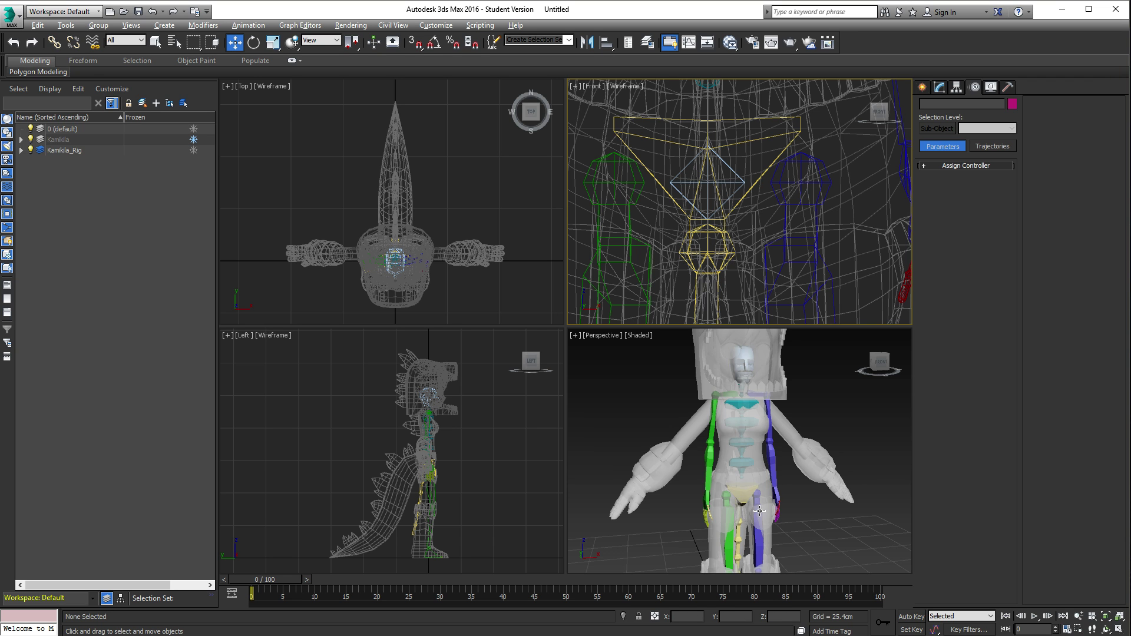
middle_drag(760, 511, 741, 472)
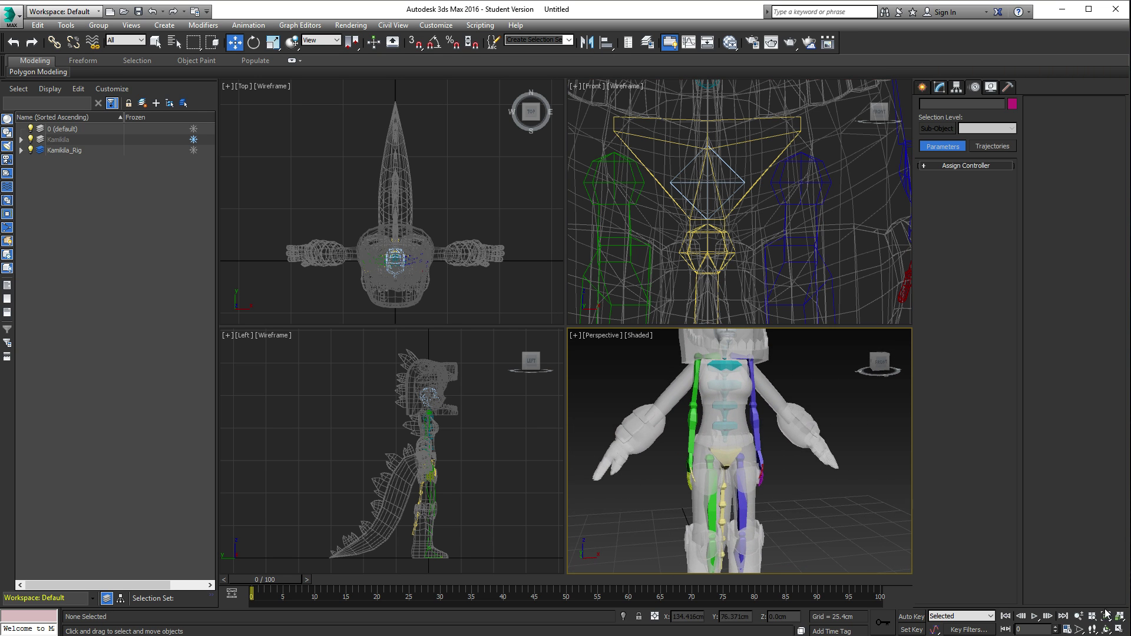
Step: Select the biped's pelvis and scale it up uniformly in the Front view to fill the mesh's hips
click(1120, 627)
alt+middle_drag(560, 351, 628, 353)
click(565, 350)
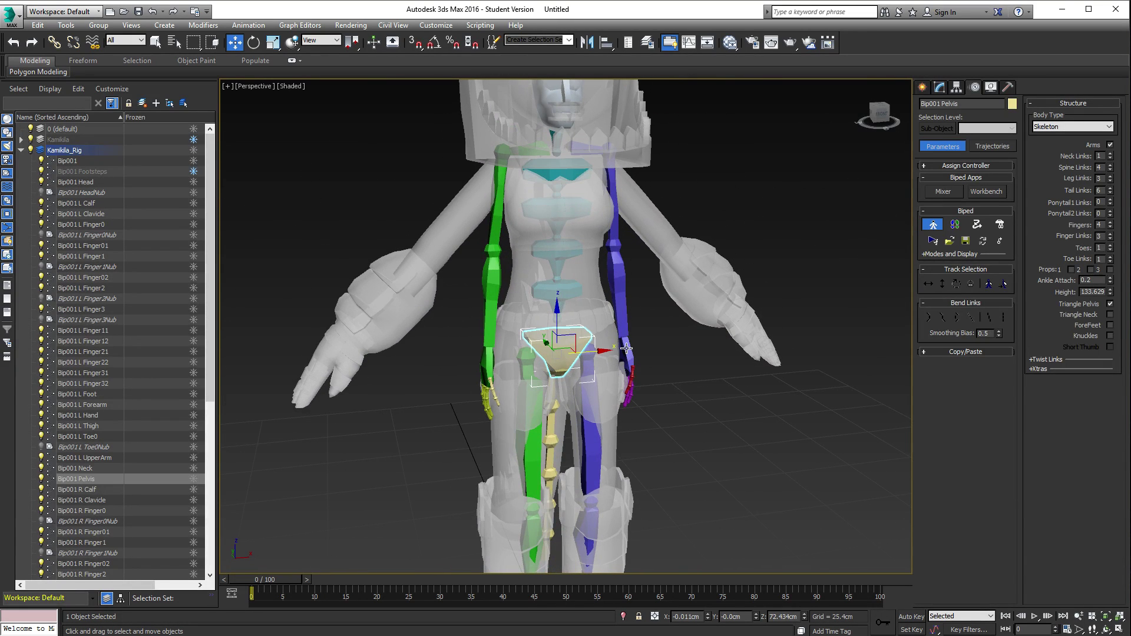
click(1116, 631)
scroll(660, 195, down, 3)
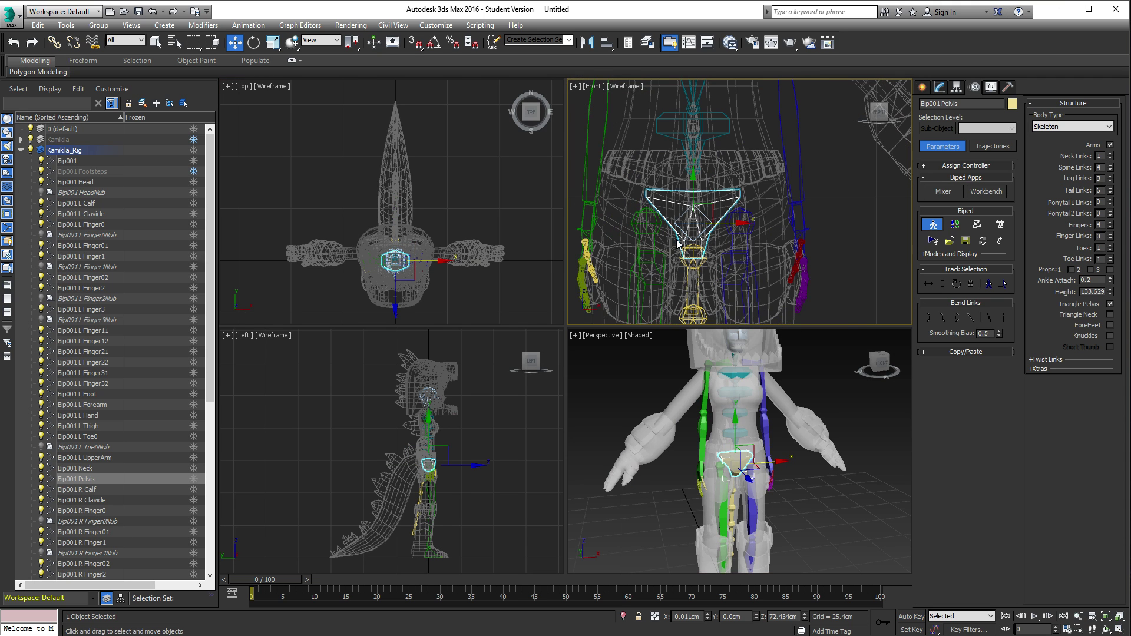
scroll(707, 245, down, 2)
key(r)
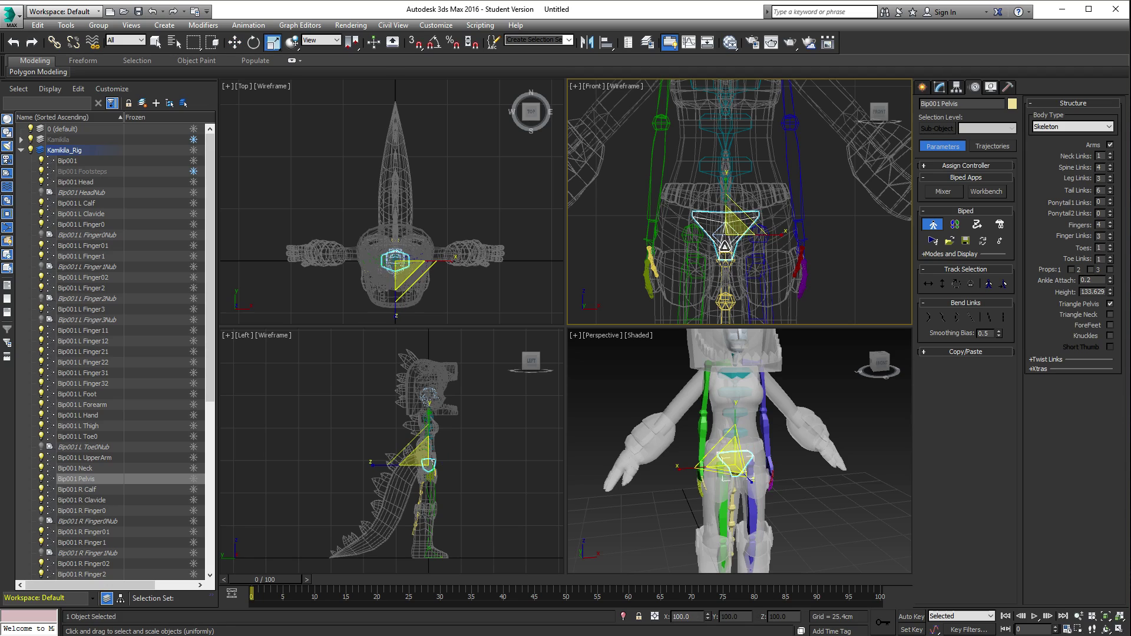
drag(740, 230, 740, 198)
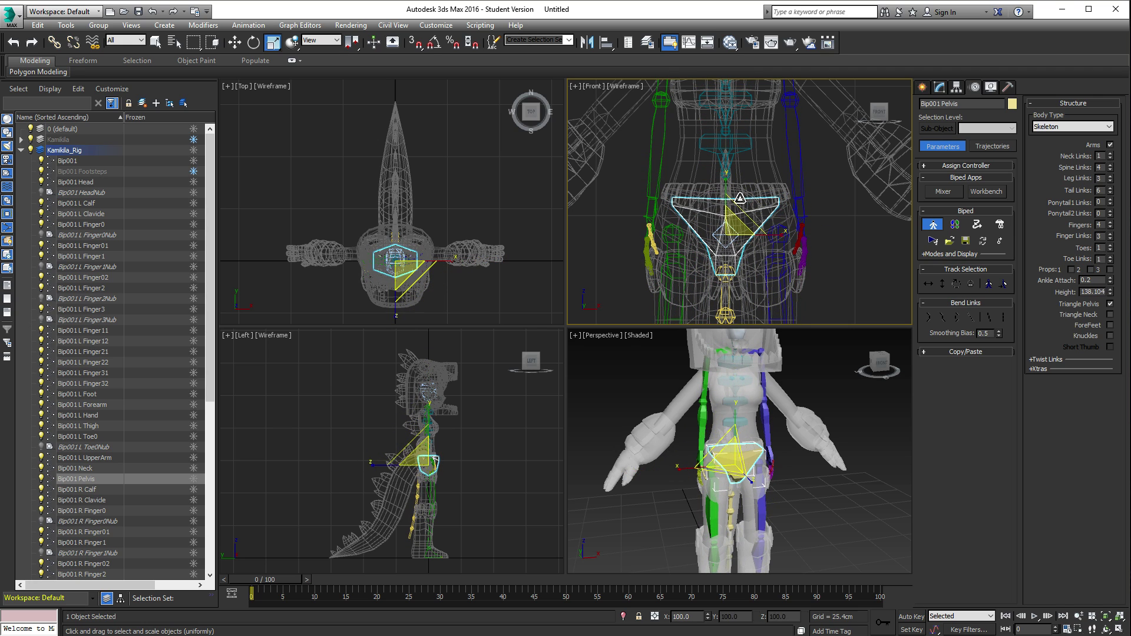
Step: Examine how the enlarged pelvis and its centre sit inside the mesh in the Perspective and Left views
mouse_move(779, 475)
alt+middle_down()
mouse_move(751, 452)
mouse_move(766, 463)
alt+middle_up()
scroll(439, 463, up, 6)
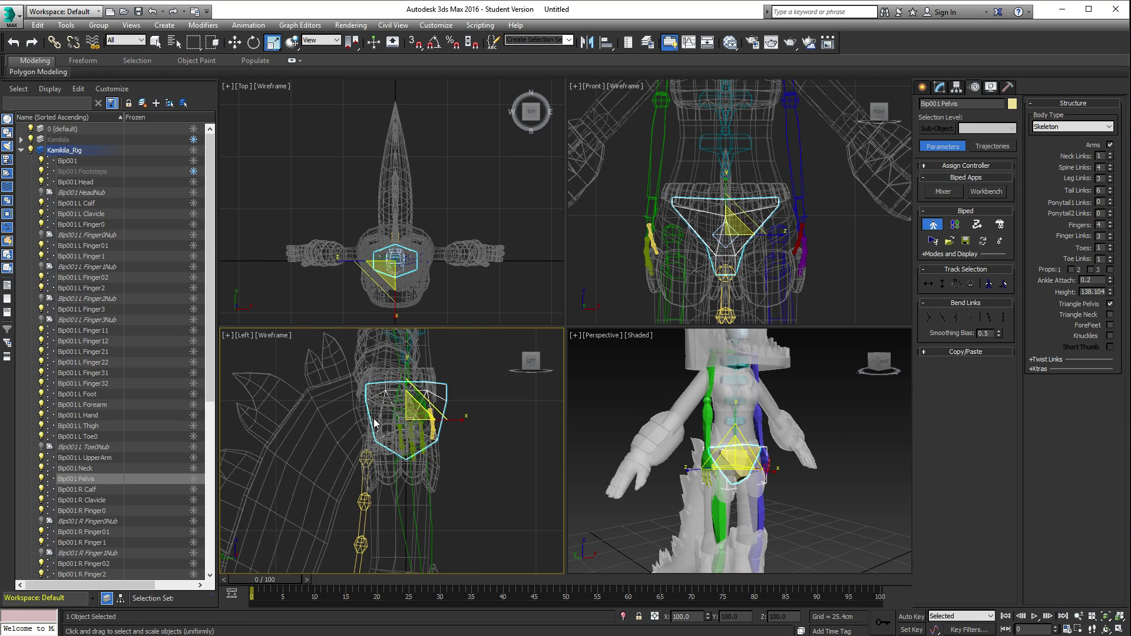
scroll(374, 422, down, 5)
middle_drag(374, 423, 444, 479)
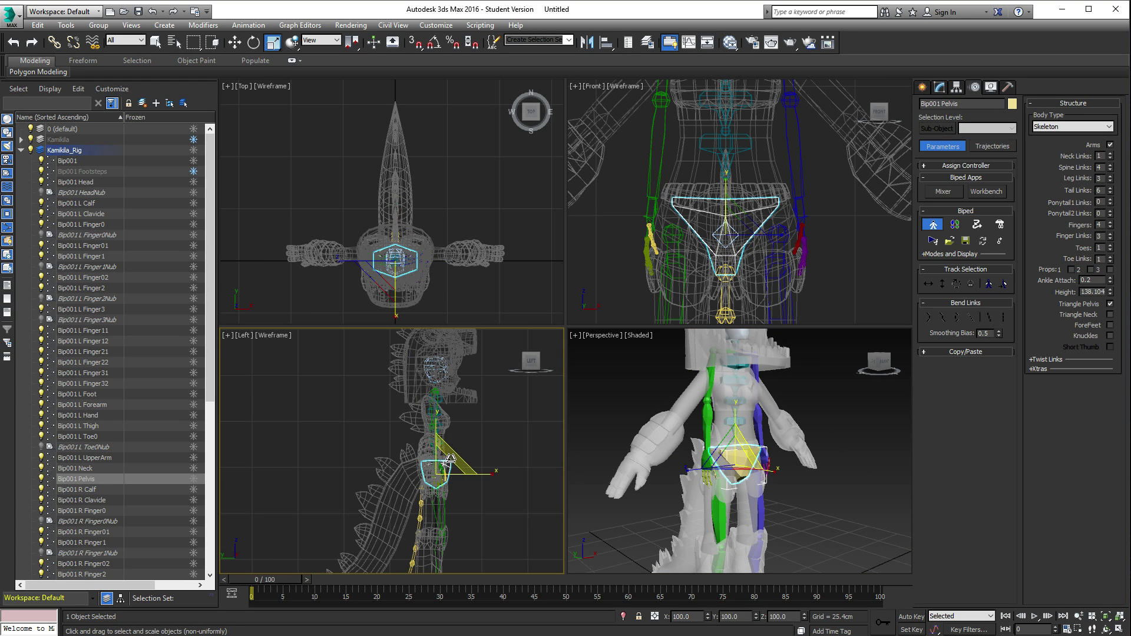
scroll(451, 459, up, 8)
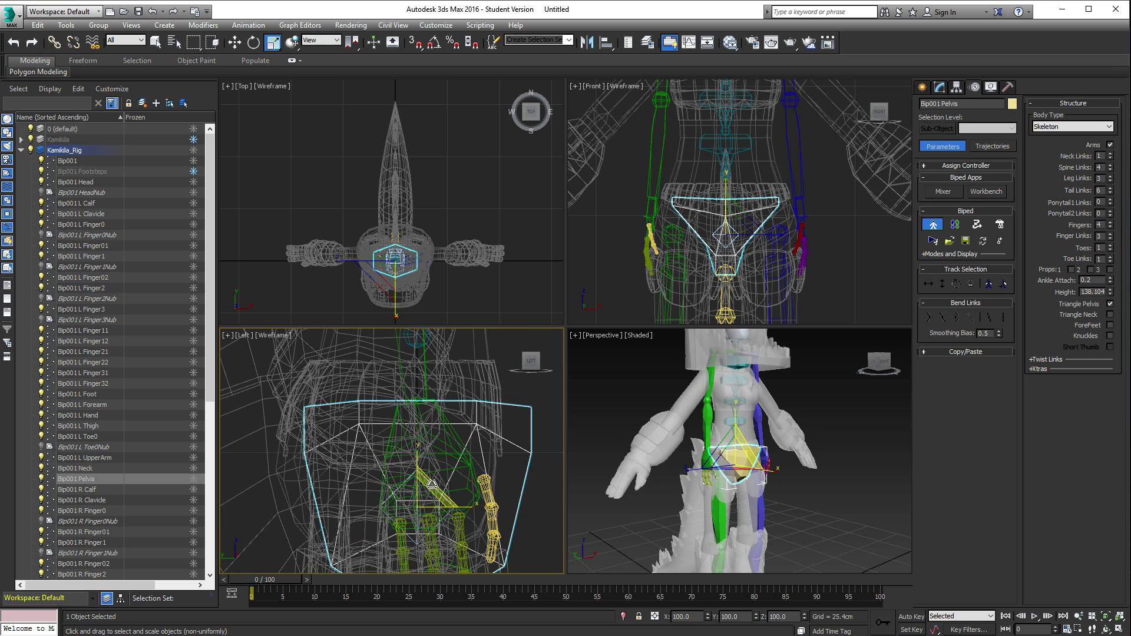
key(w)
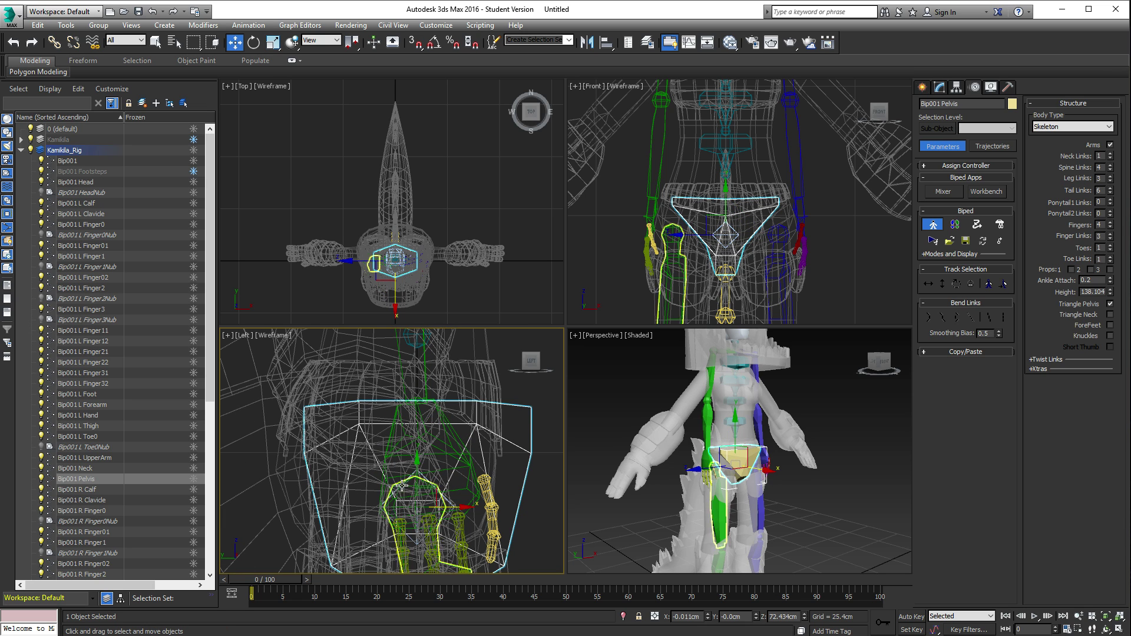
drag(451, 500, 383, 477)
click(499, 454)
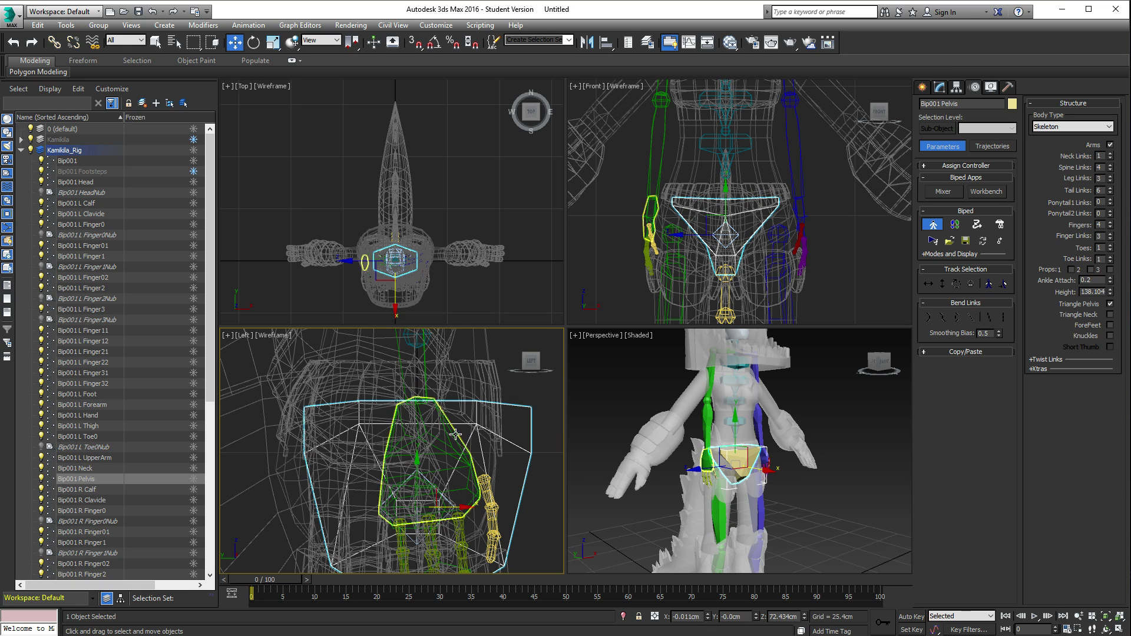
scroll(455, 434, up, 5)
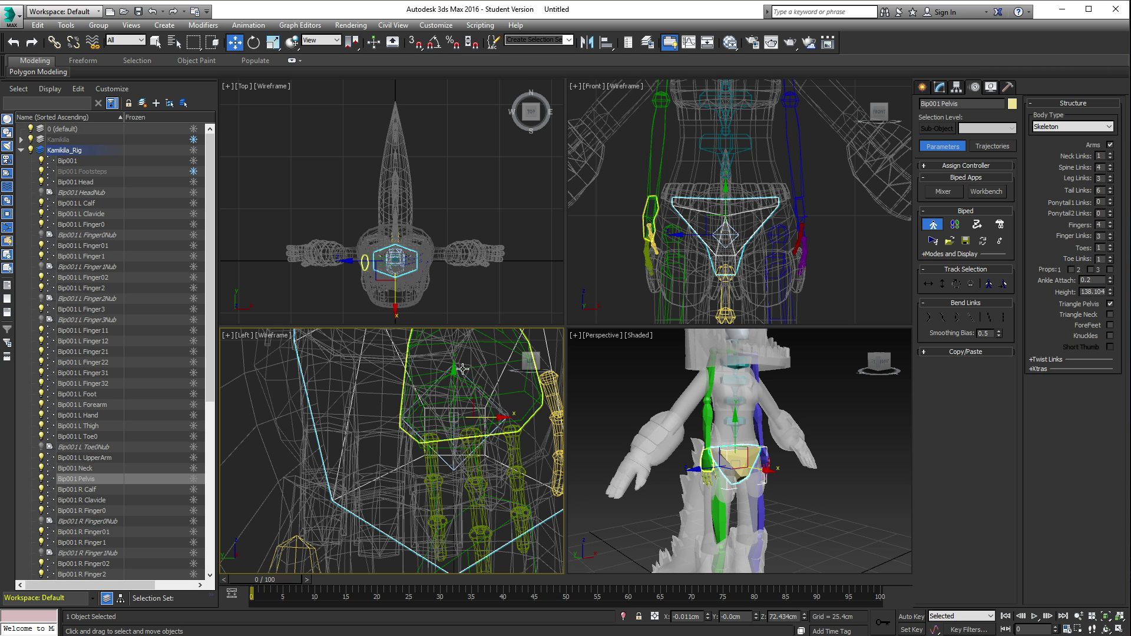
Step: Select the Bip001 centre of mass and move it horizontally in the Left view to about Y 1.64 cm
click(461, 369)
scroll(460, 377, down, 4)
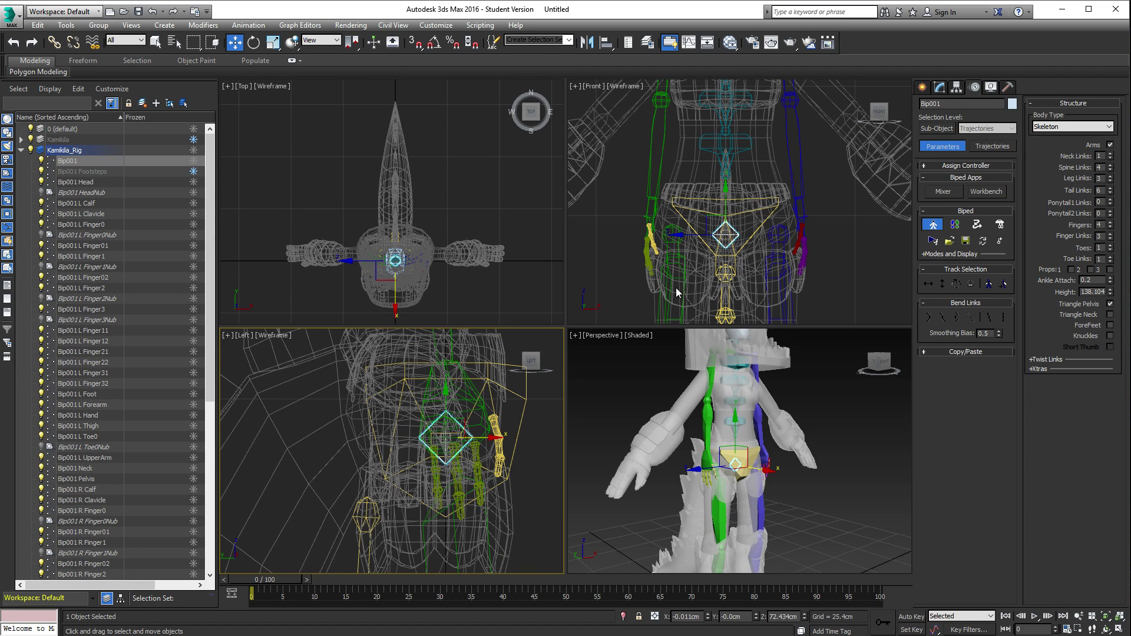
scroll(439, 452, down, 6)
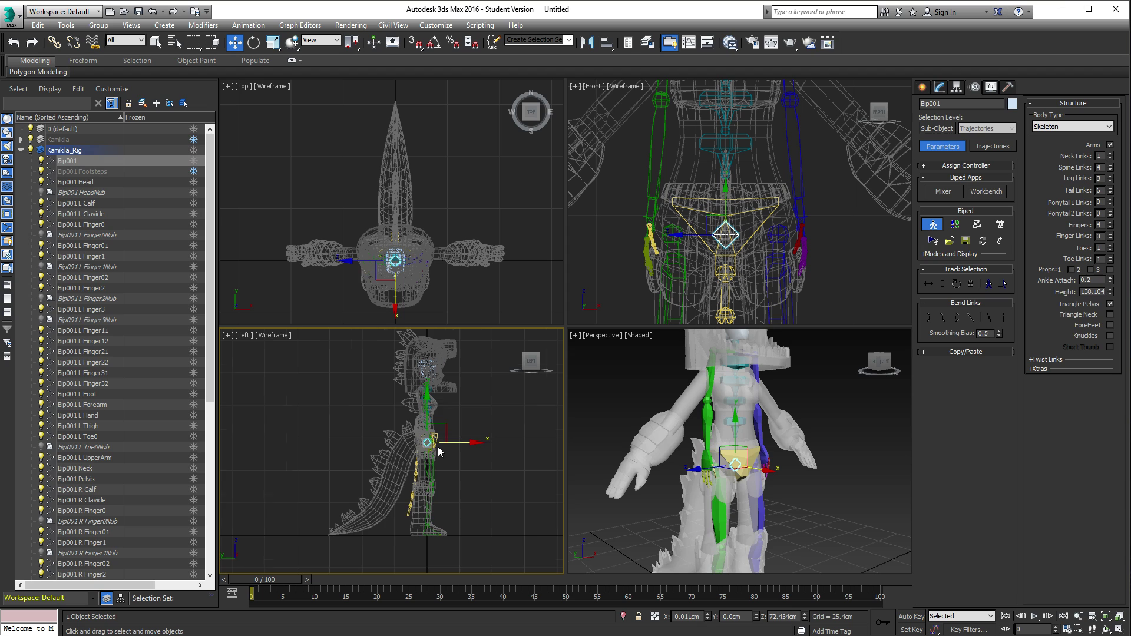
drag(457, 440, 428, 446)
scroll(782, 234, down, 4)
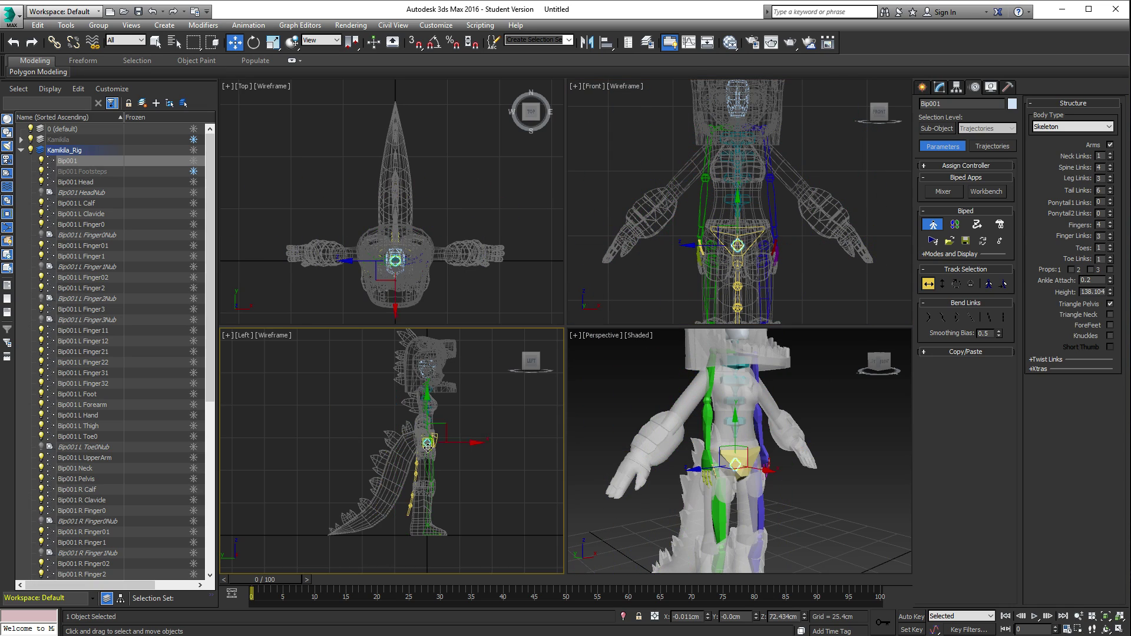
scroll(428, 446, up, 6)
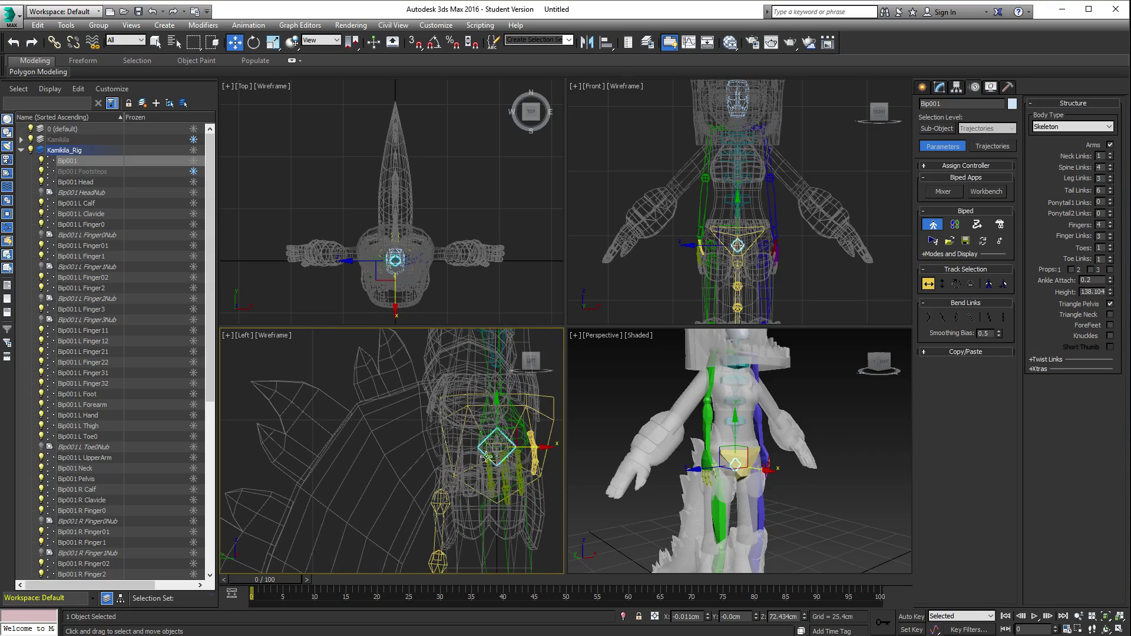
middle_drag(487, 457, 471, 452)
drag(519, 453, 508, 464)
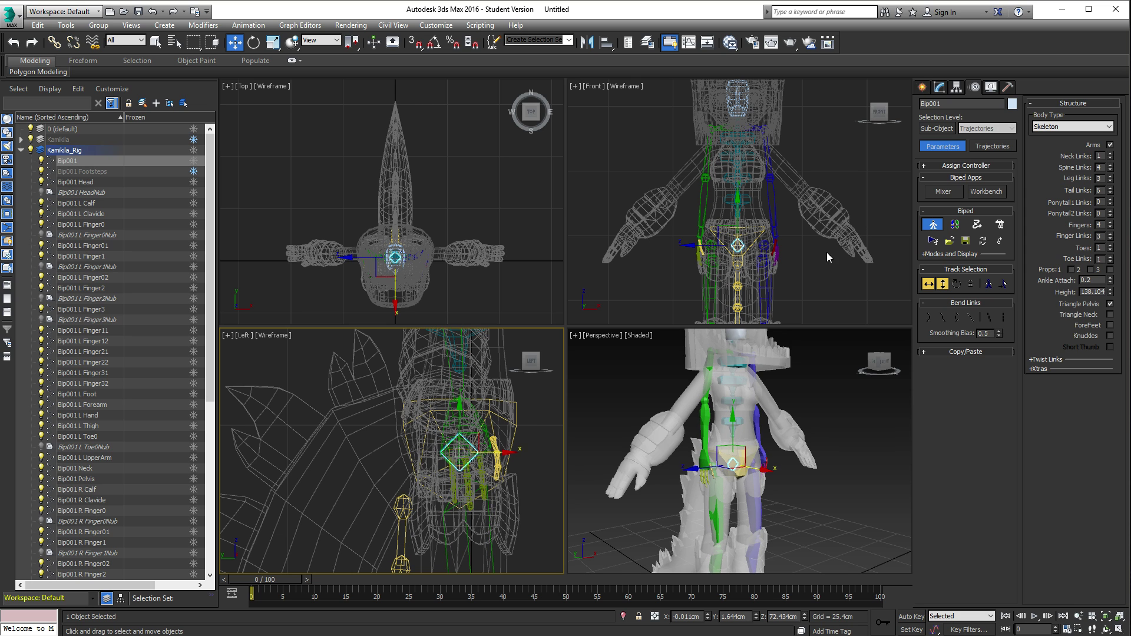
Step: Shade the Front view, raise the Bip001 centre of mass about 3 cm and try scaling it
key(F3)
scroll(750, 156, up, 8)
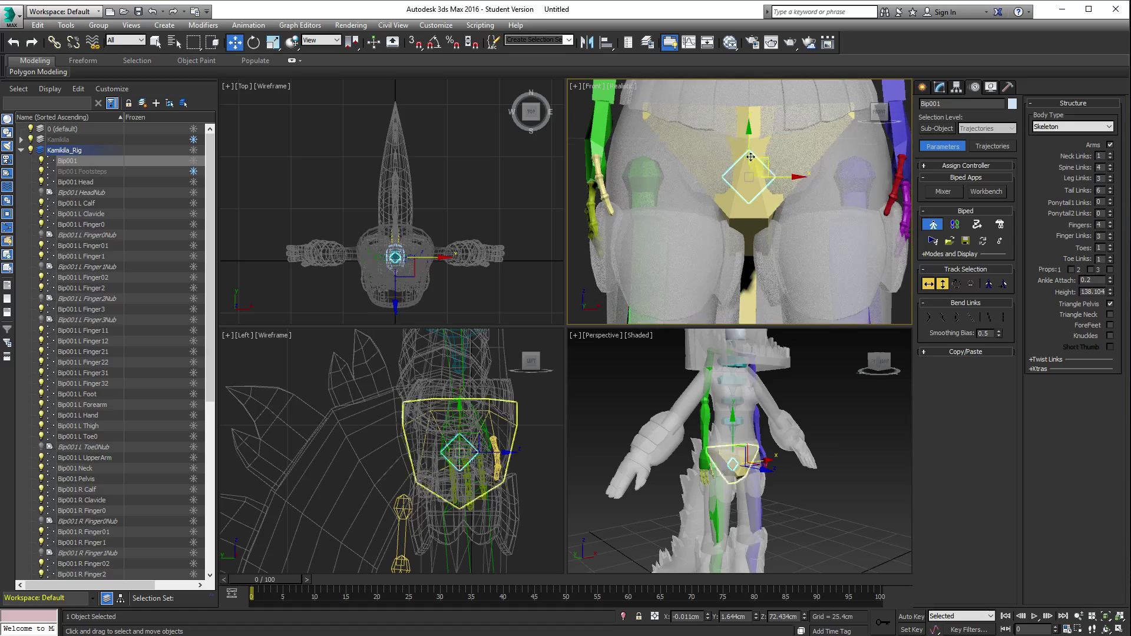
drag(746, 147, 722, 114)
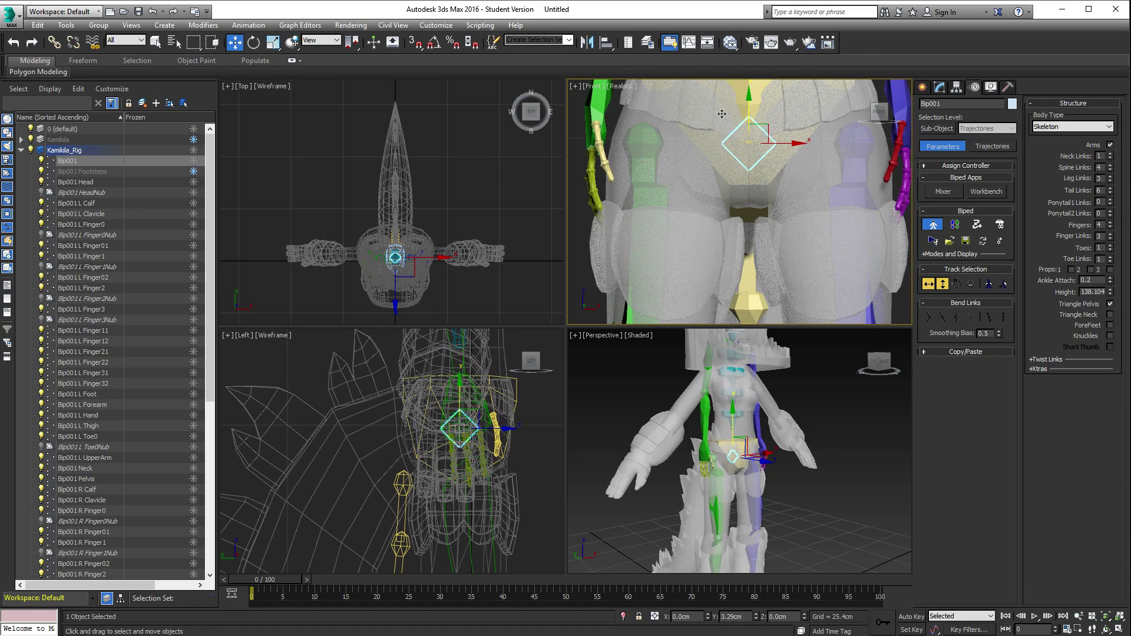
key(r)
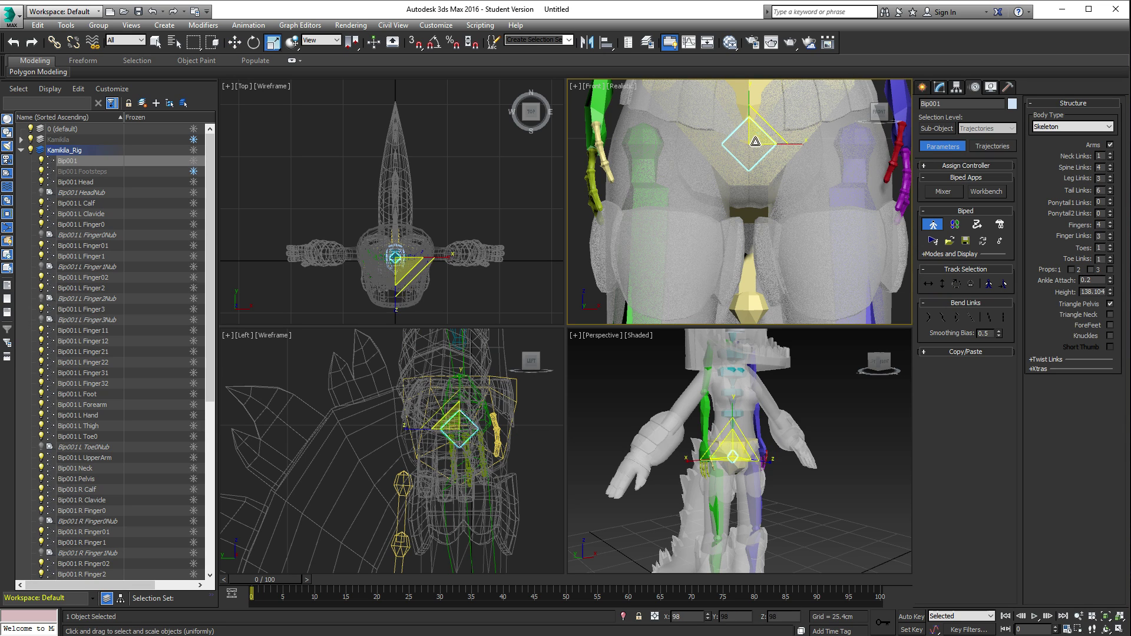
drag(738, 161, 738, 162)
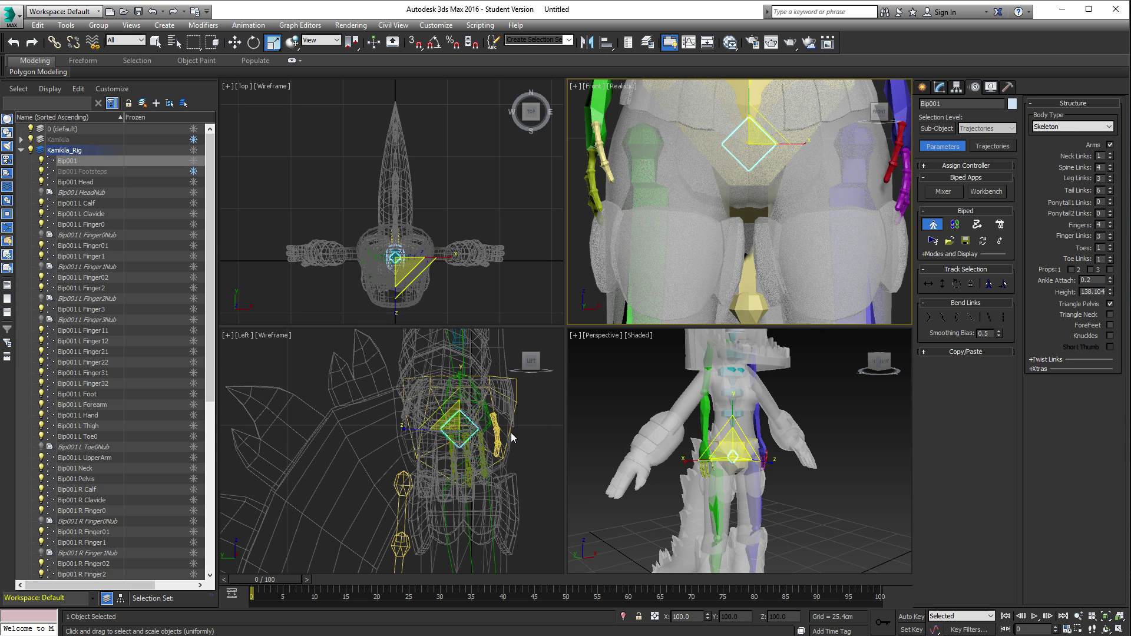
Step: Move the Bip001 centre of mass in the Left view to about Y 1.24 cm and Z 76.07 cm
click(445, 436)
click(459, 416)
key(w)
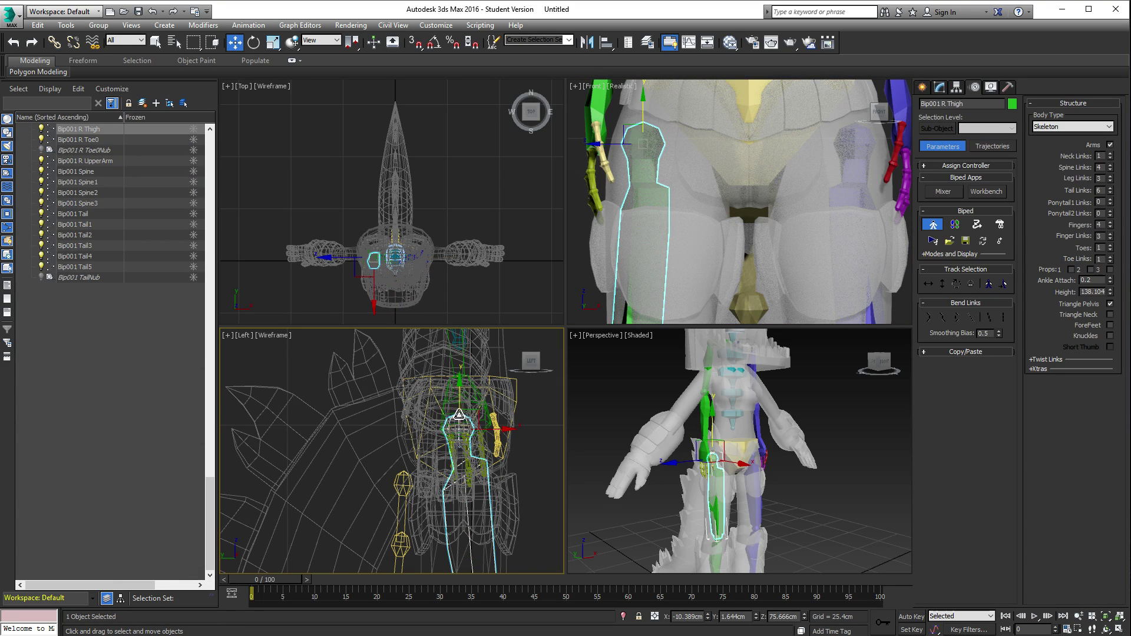
drag(459, 427, 462, 424)
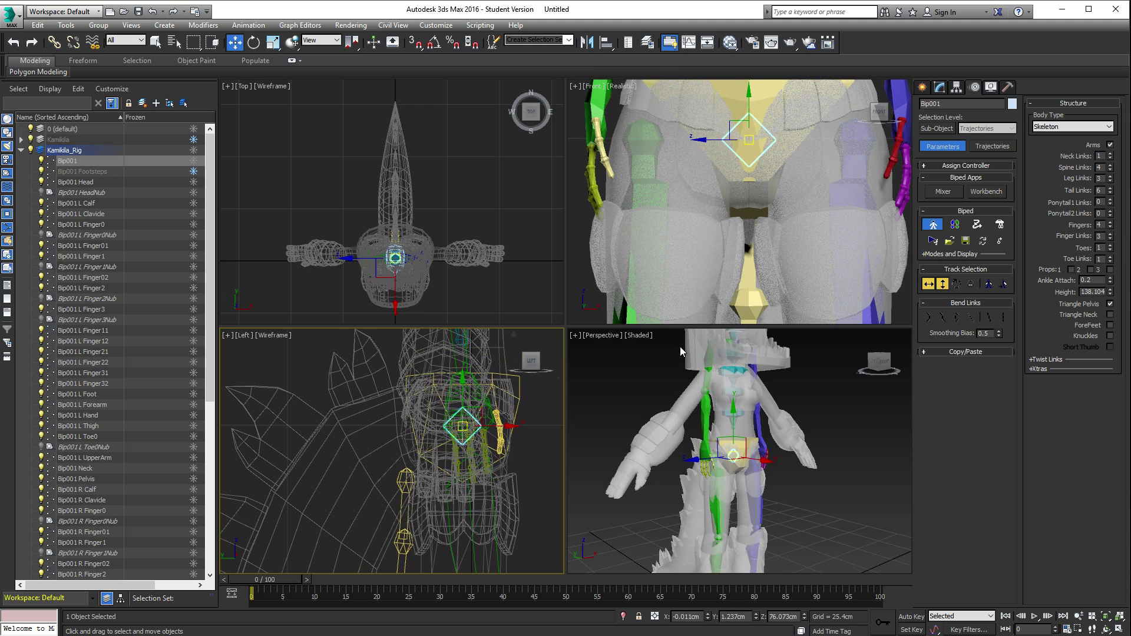
Step: Scale the pelvis slightly thinner in depth to fit the mesh's hips, undoing the last scale change
click(521, 400)
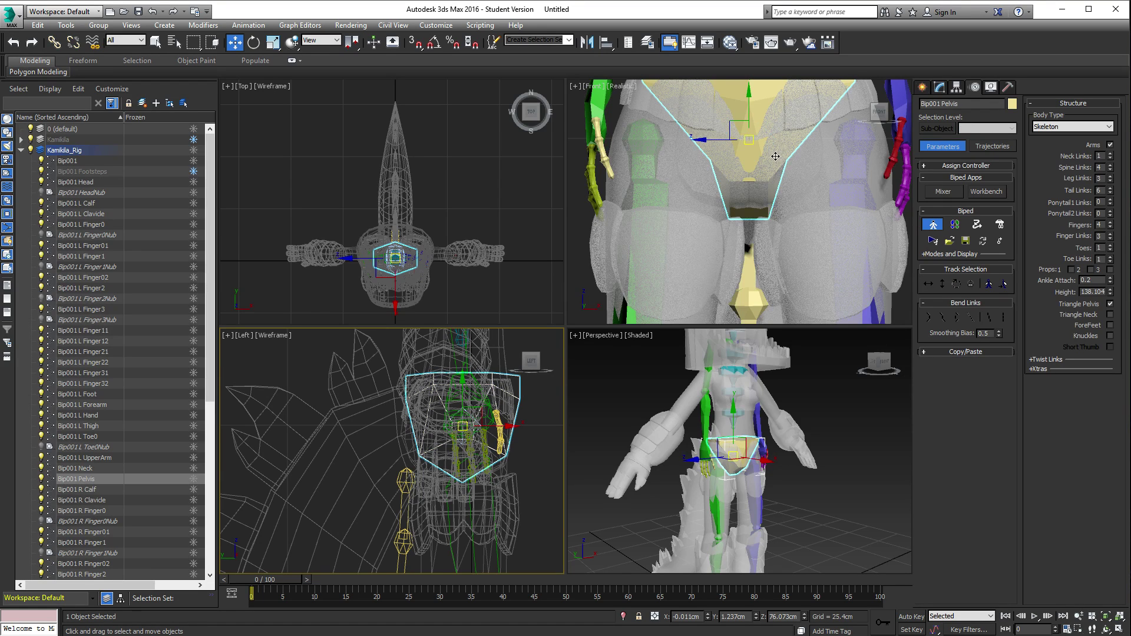
middle_drag(775, 156, 758, 241)
key(r)
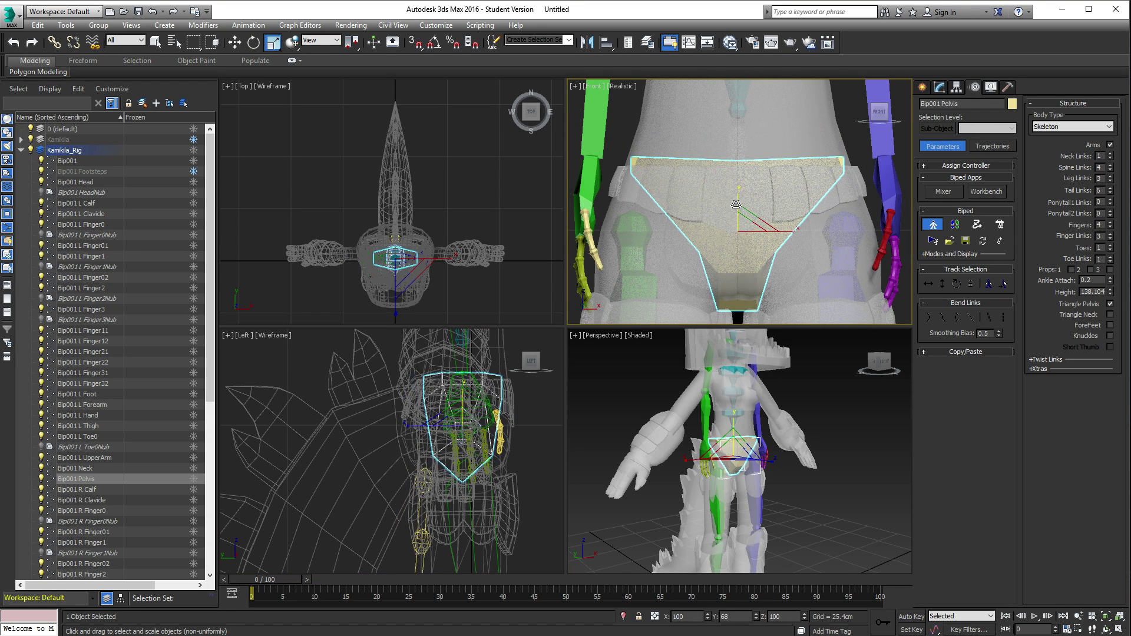
drag(736, 186, 735, 183)
key(ctrl+z)
key(w)
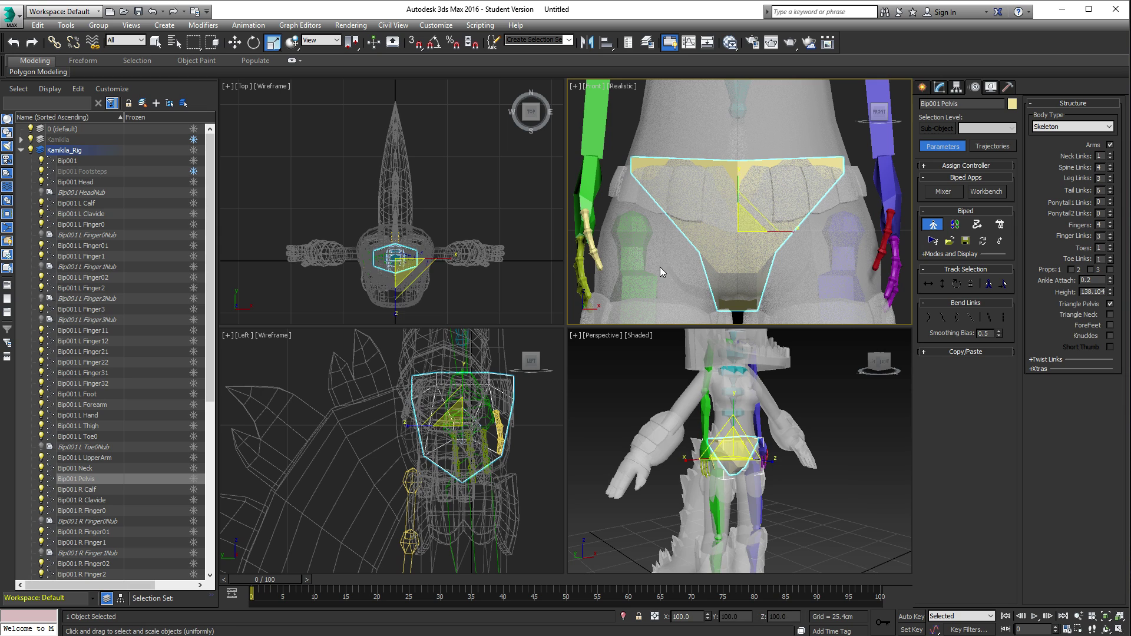
Step: Reselect the Bip001 centre of mass and move it in the Left view to about Y 2.05 cm
click(461, 411)
click(461, 411)
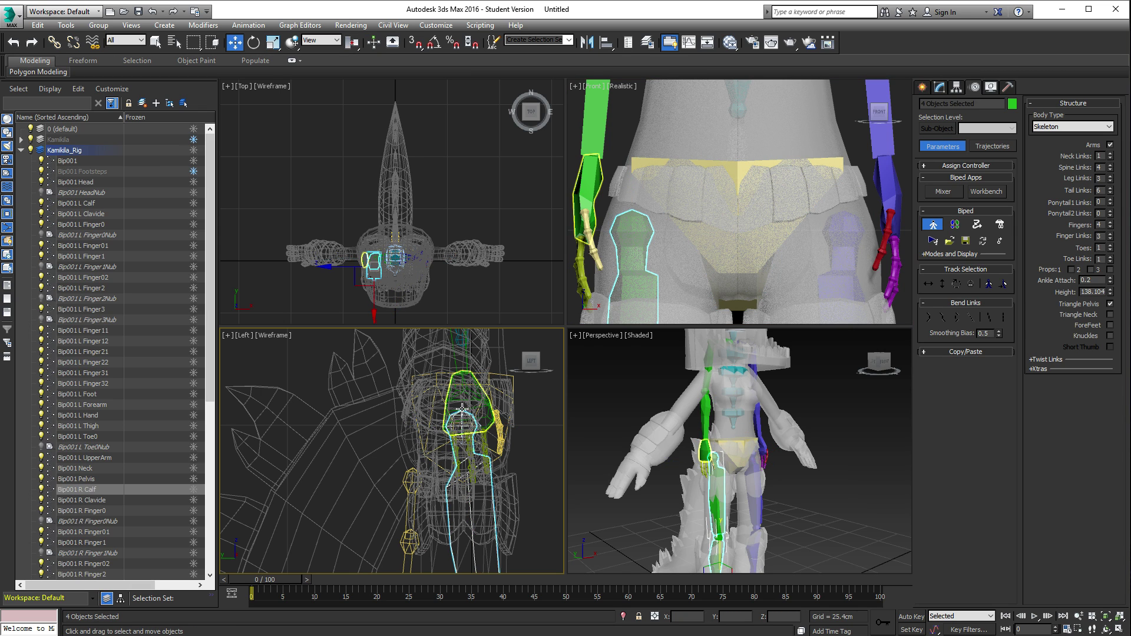
click(462, 412)
click(463, 413)
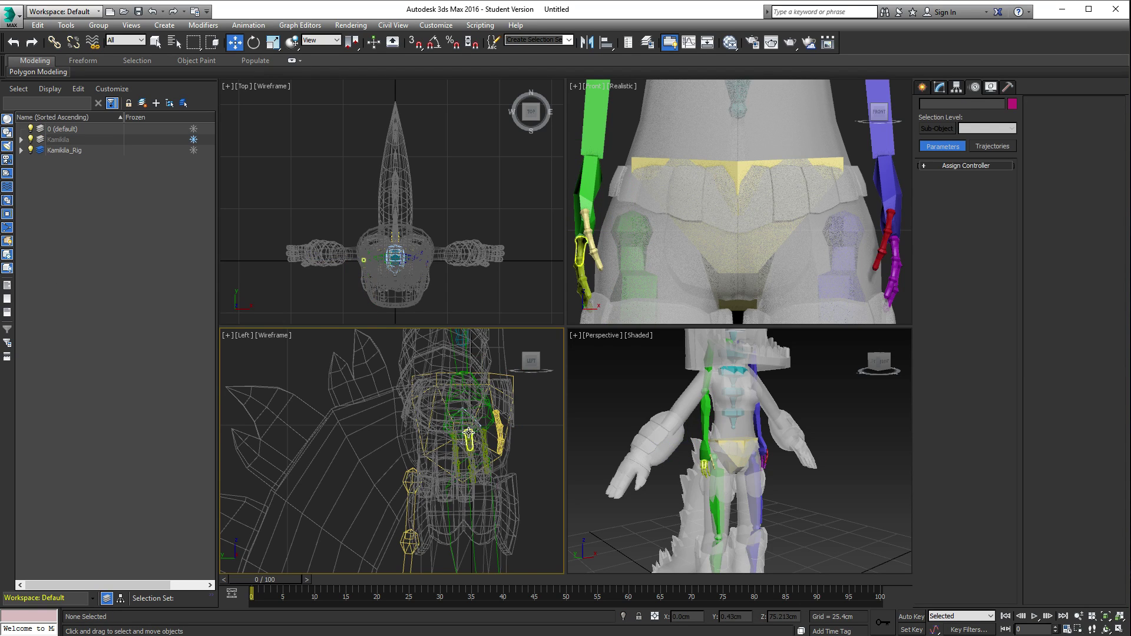
scroll(474, 425, up, 5)
click(502, 432)
click(501, 432)
scroll(483, 428, down, 4)
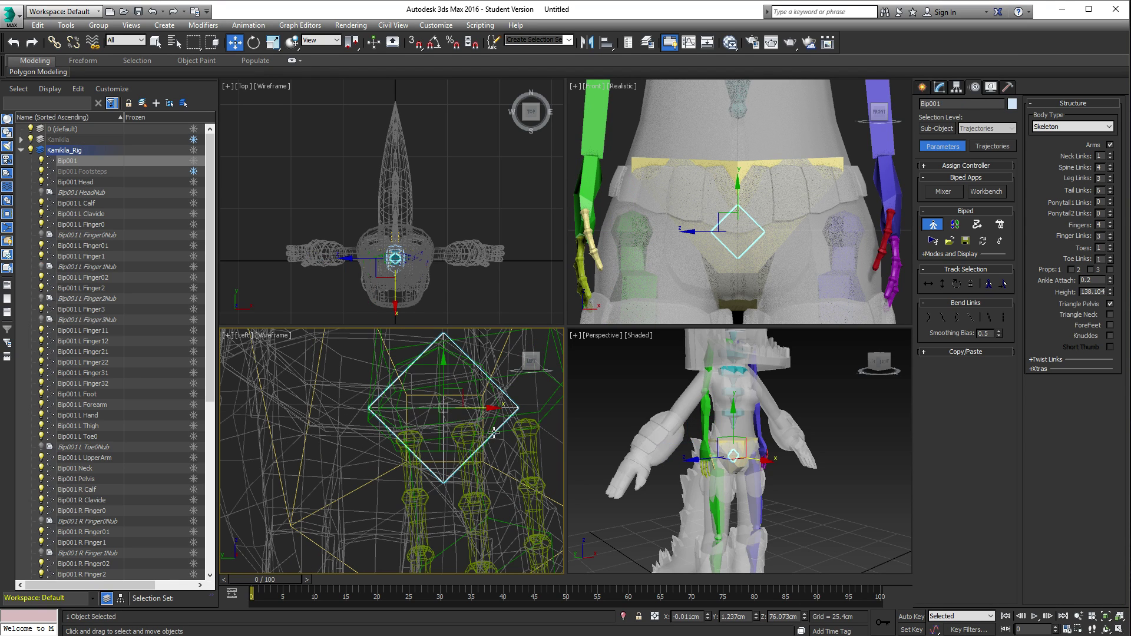
drag(493, 425, 485, 425)
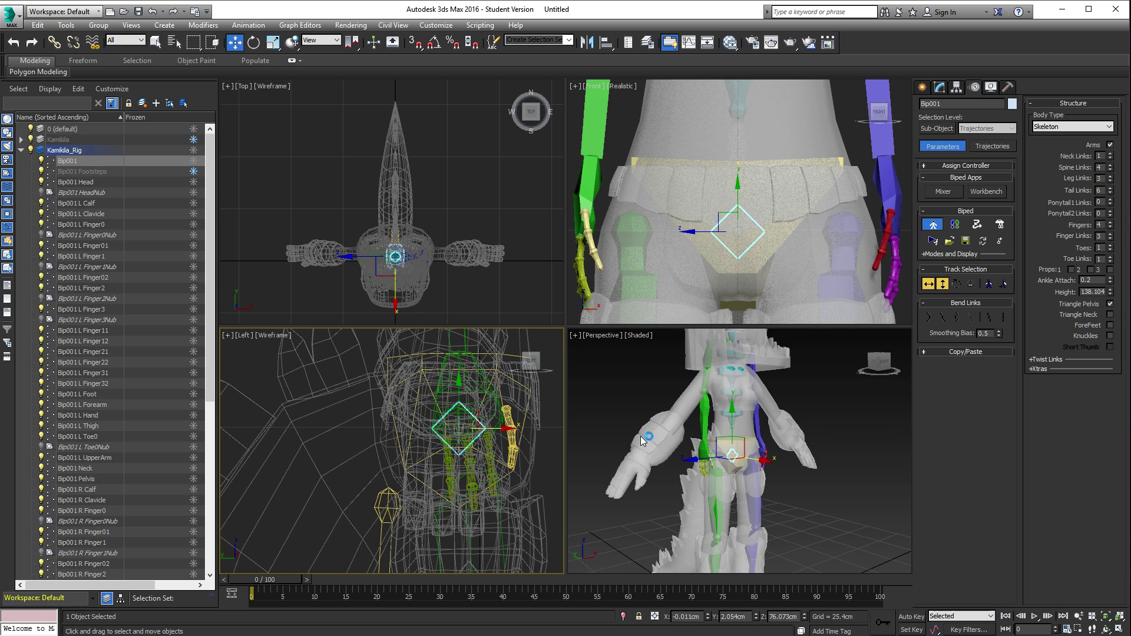
Step: Maximize the Perspective view and shorten the pelvis vertically with the Move tool, lowering its upper edge at the waist
alt+middle_drag(642, 441, 715, 447)
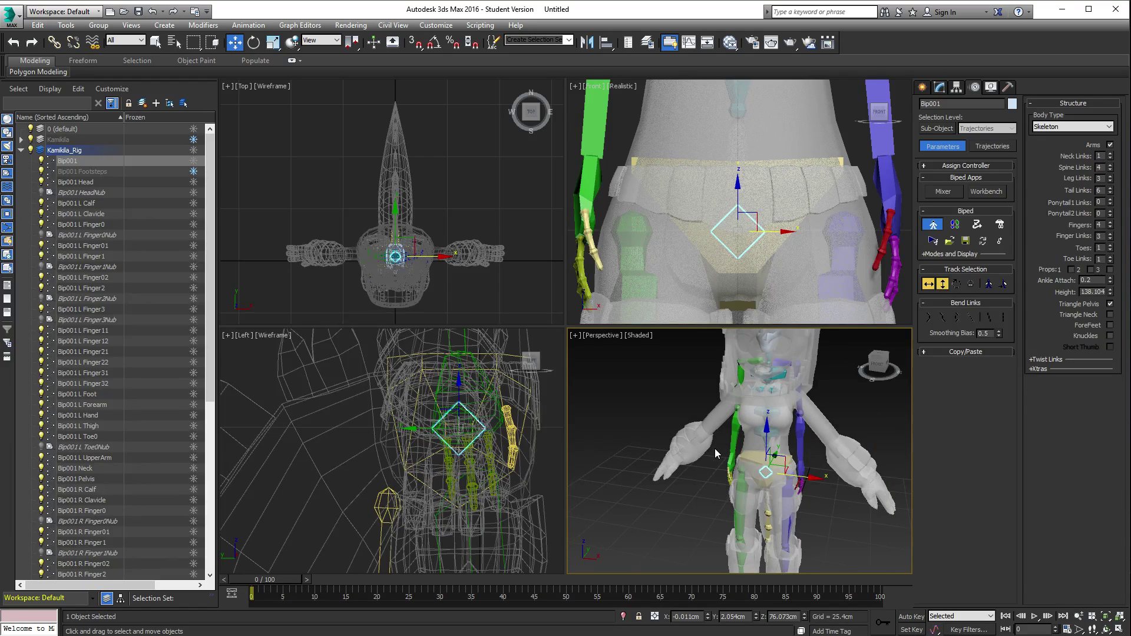
click(581, 341)
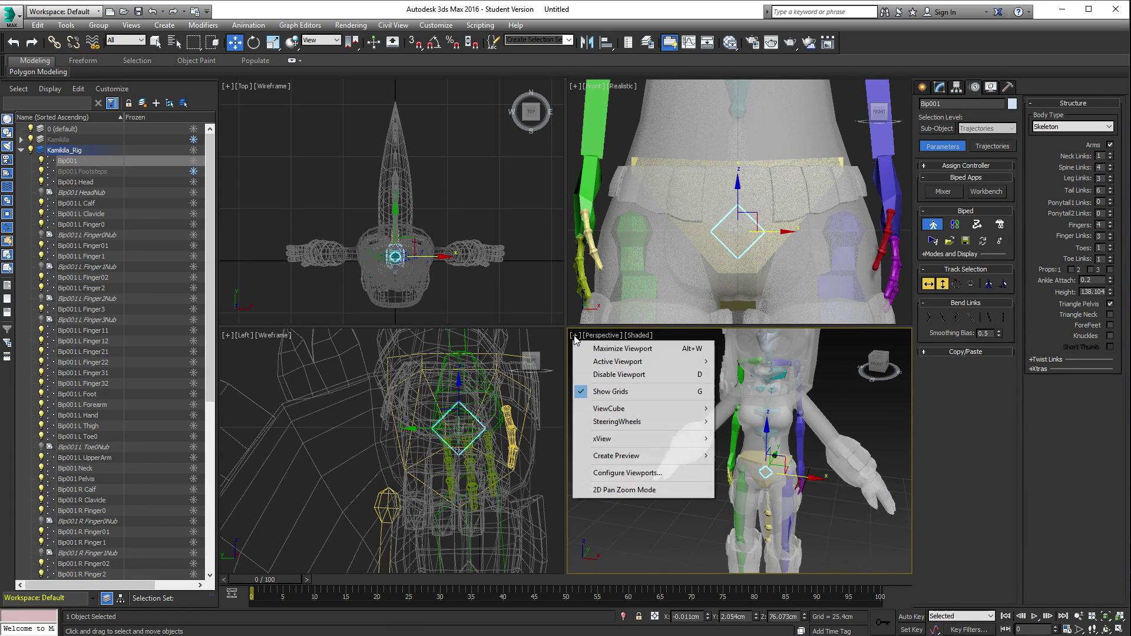
click(588, 349)
mouse_move(612, 360)
alt+middle_down()
mouse_move(678, 362)
mouse_move(618, 361)
alt+middle_up()
scroll(530, 336, up, 8)
scroll(497, 323, down, 6)
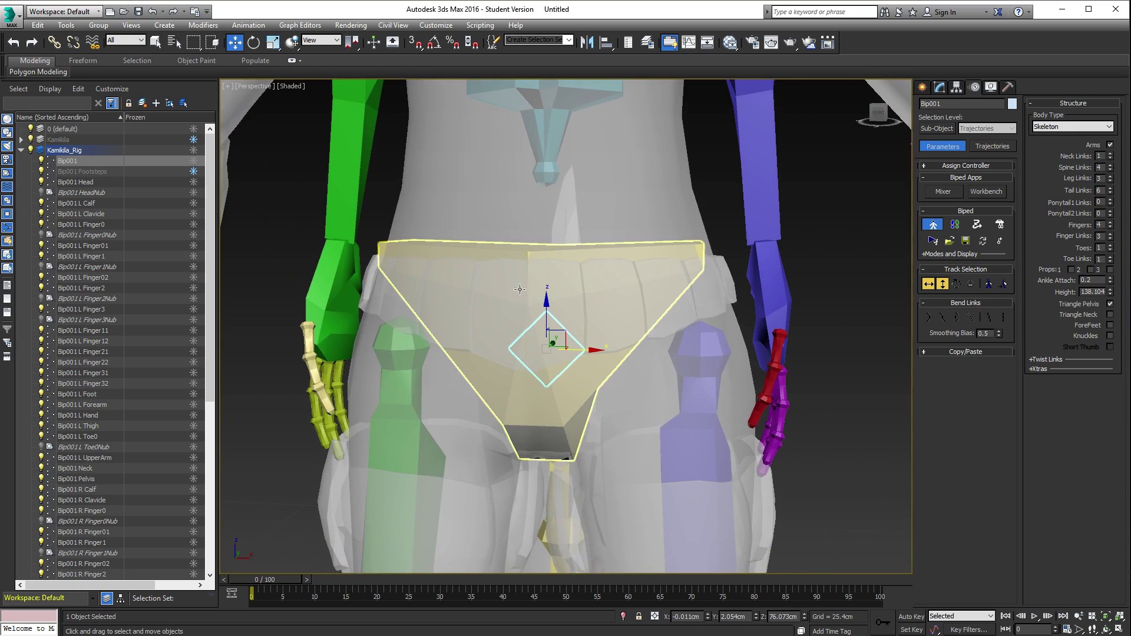
click(541, 251)
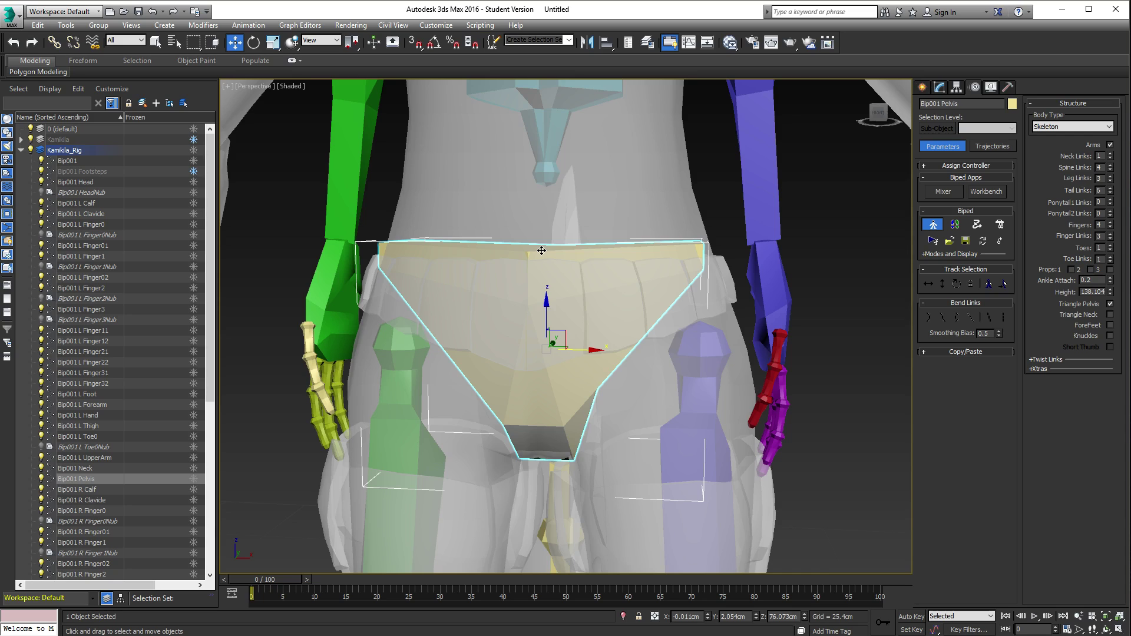
drag(548, 303, 591, 352)
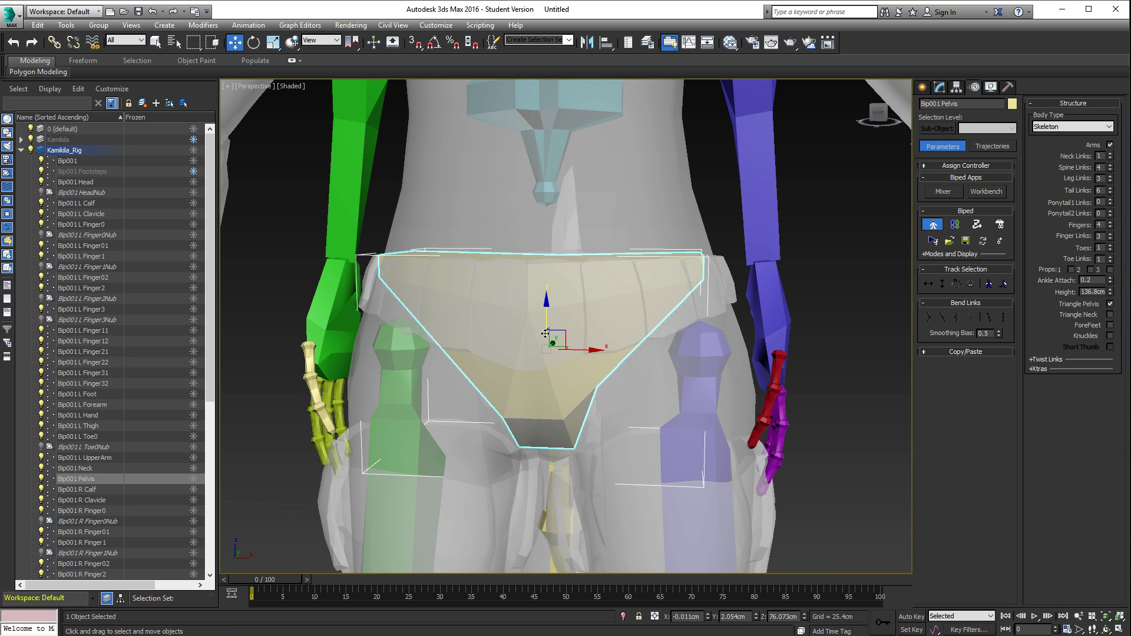
Step: Display the Perspective view shaded with edged faces and lower the Bip001 centre of mass to about Z 75.96 cm
key(F3)
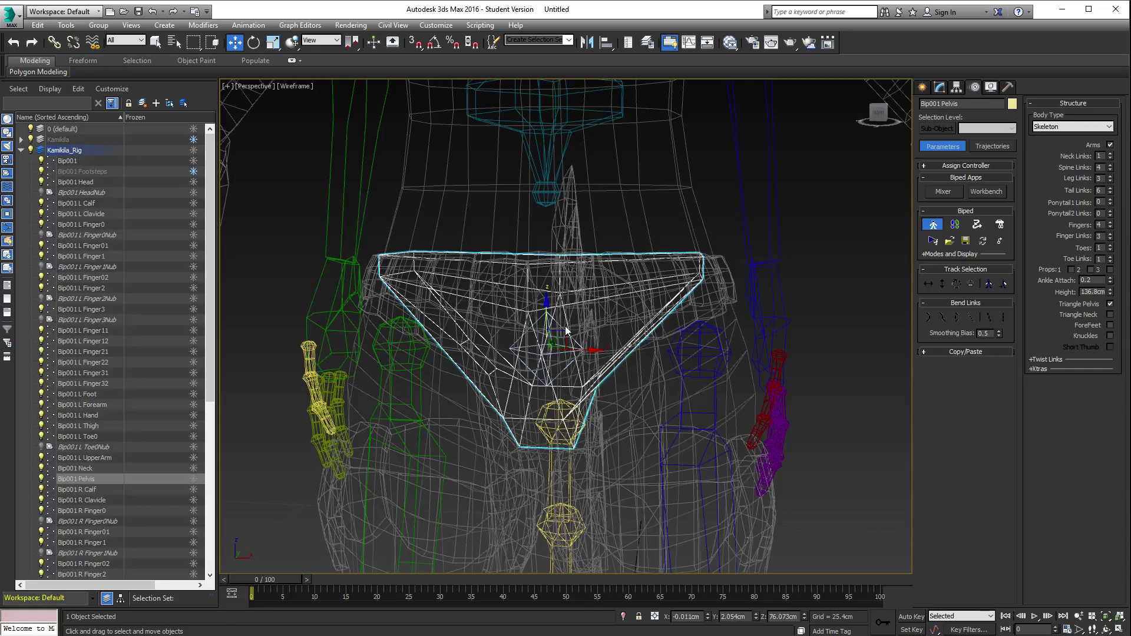
click(565, 330)
click(560, 325)
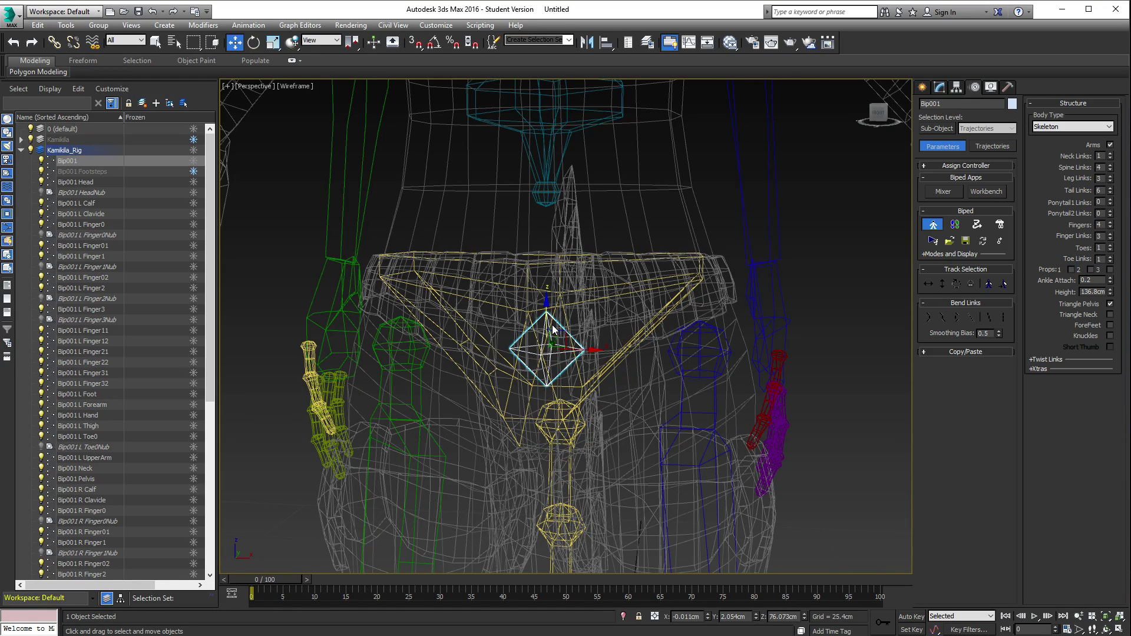
key(F3)
key(F3)
key(F3)
key(F3)
key(F3)
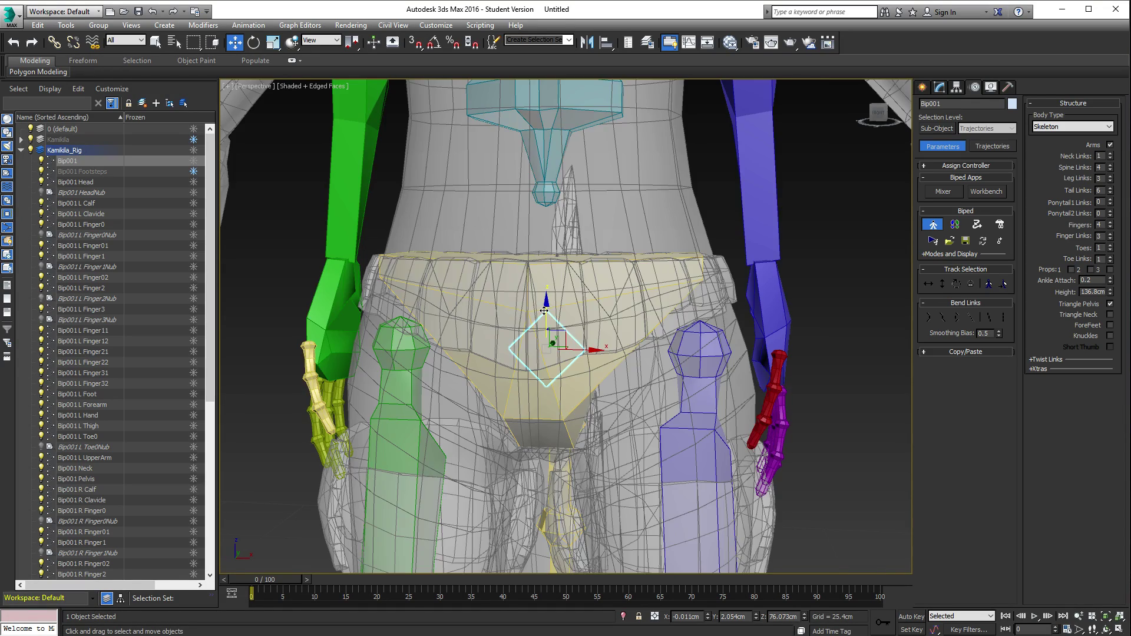
key(F3)
key(F3)
key(F3)
key(F3)
drag(550, 307, 551, 309)
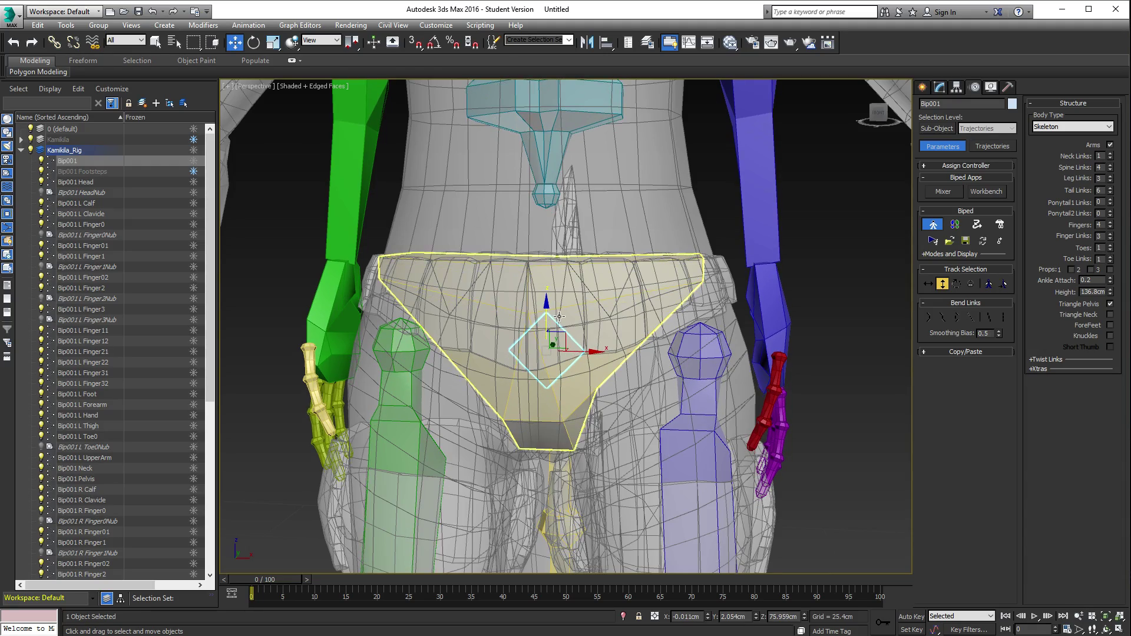
Step: Select the Bip001 pelvis and scale it narrower so that the thighs move inward within the mesh's legs
alt+middle_drag(551, 309, 471, 262)
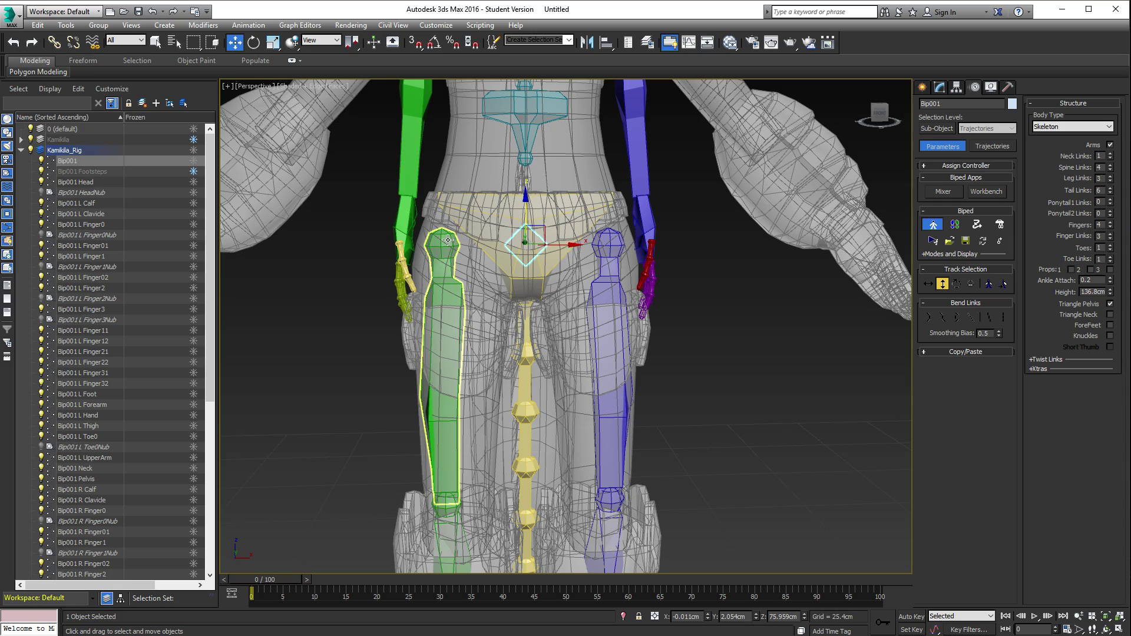
alt+middle_drag(472, 263, 492, 282)
alt+middle_drag(463, 359, 471, 255)
key(shift+z)
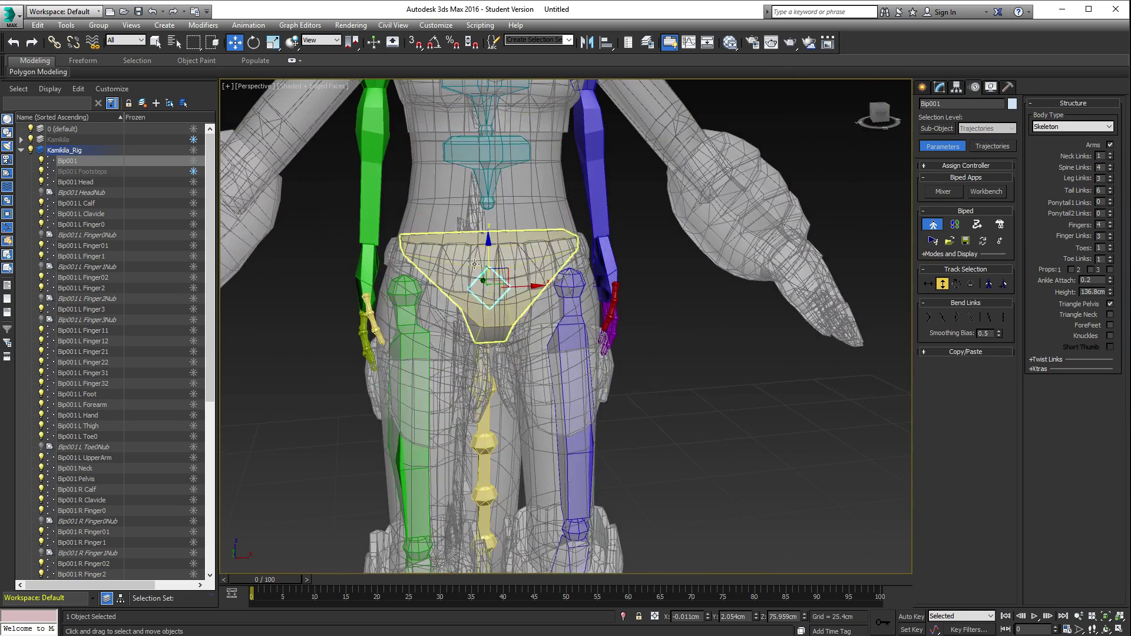
click(444, 255)
key(r)
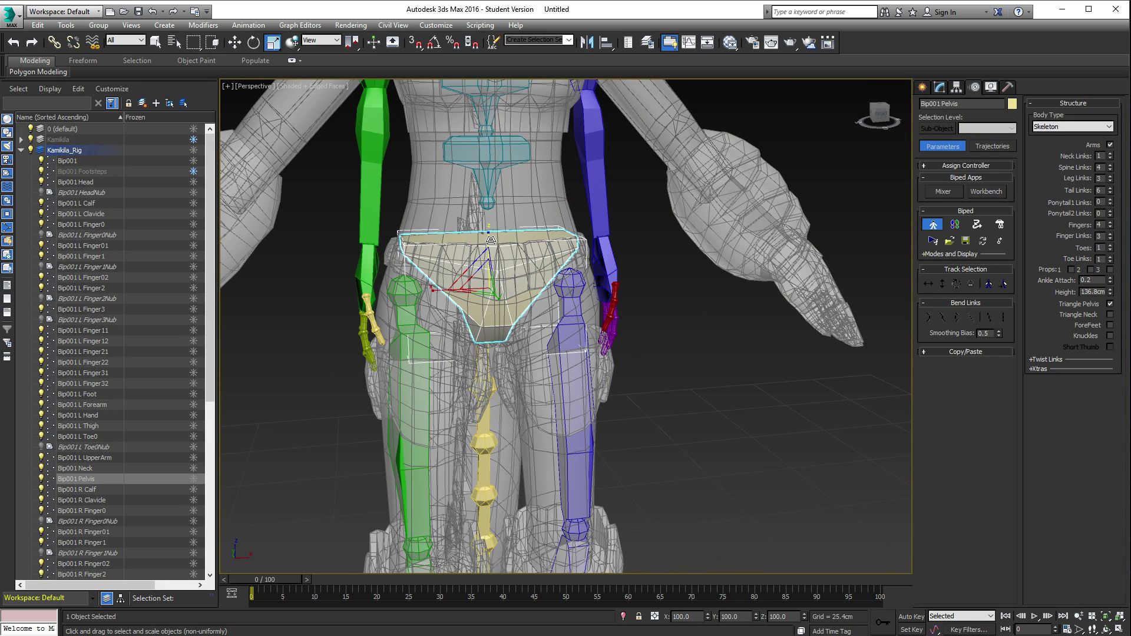
drag(490, 239, 495, 224)
alt+middle_drag(495, 224, 547, 245)
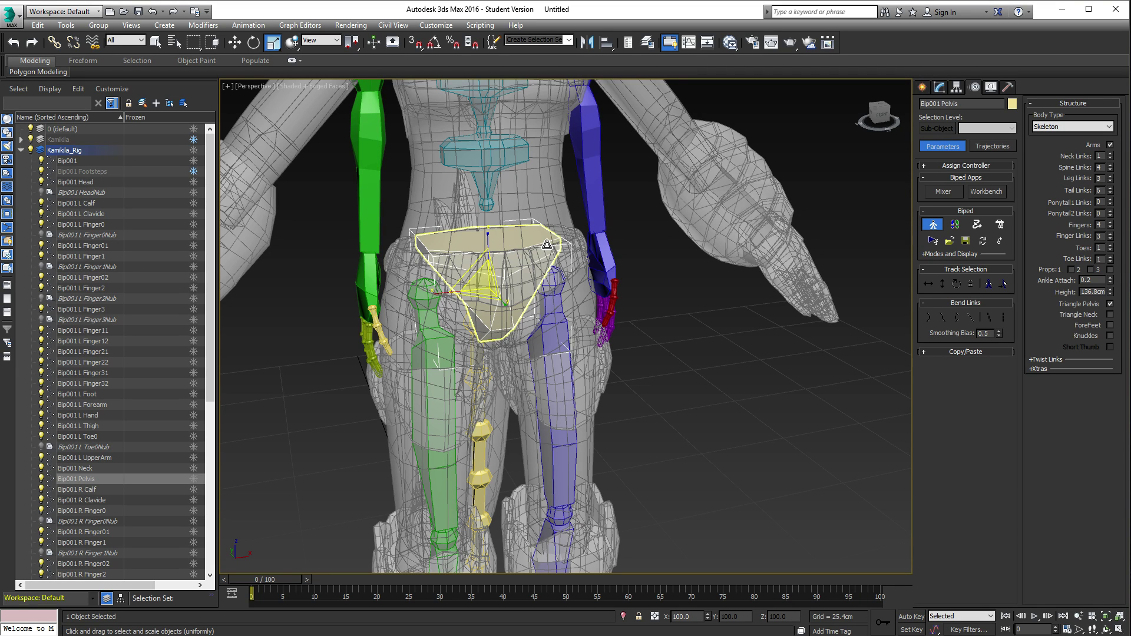
Step: Check the pelvis from several angles and scale its width up slightly to about 104%
alt+middle_drag(390, 227, 405, 205)
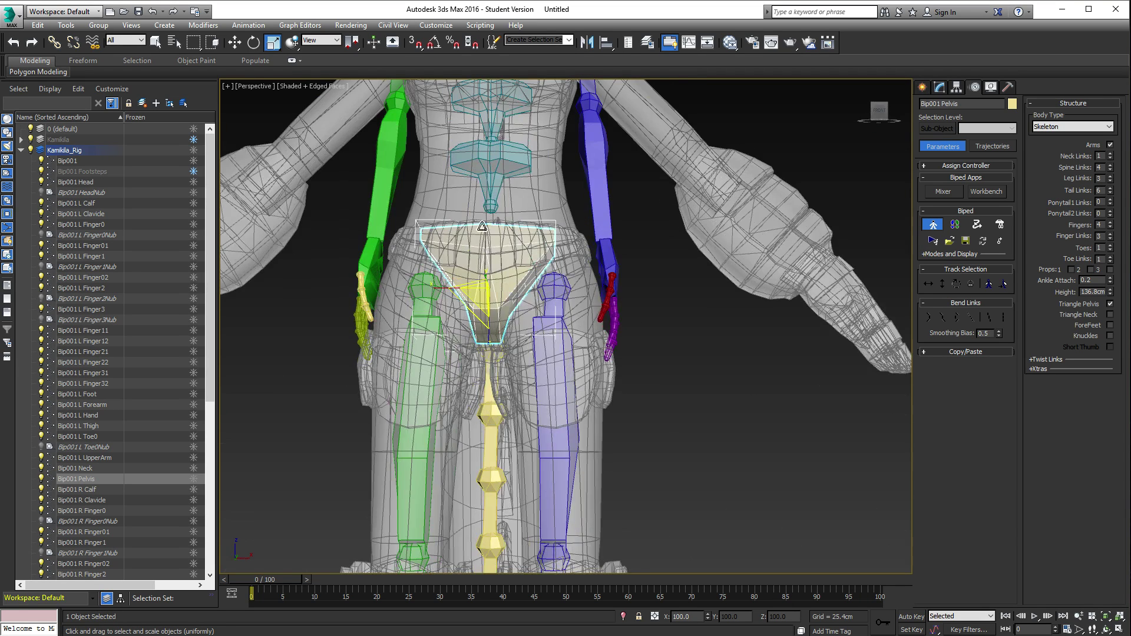
alt+middle_drag(555, 249, 481, 267)
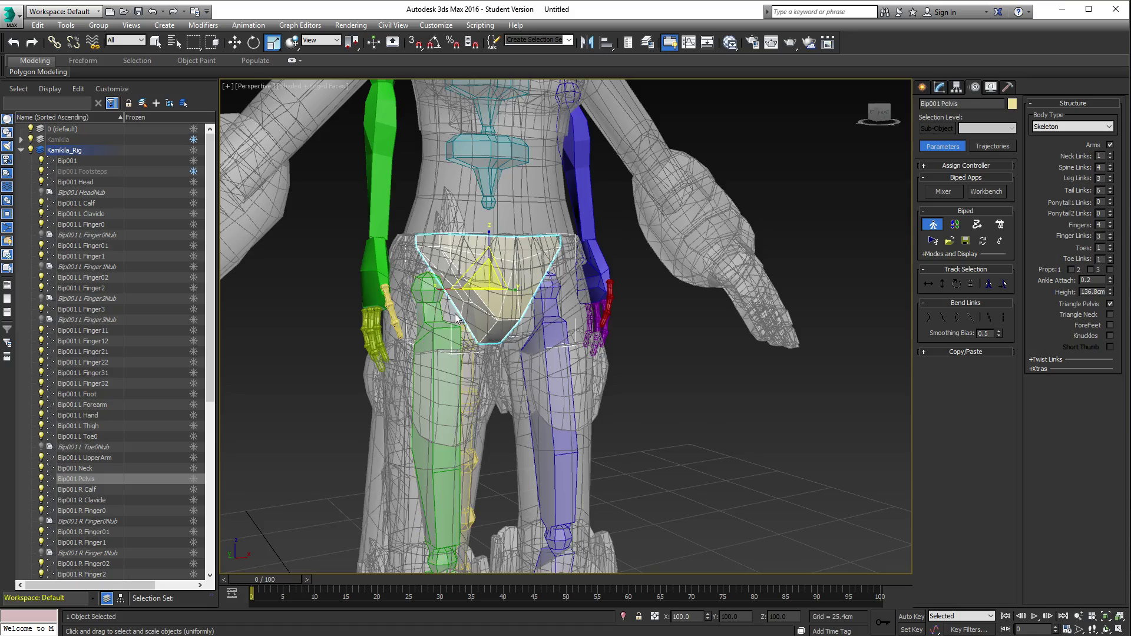
alt+middle_drag(456, 318, 425, 313)
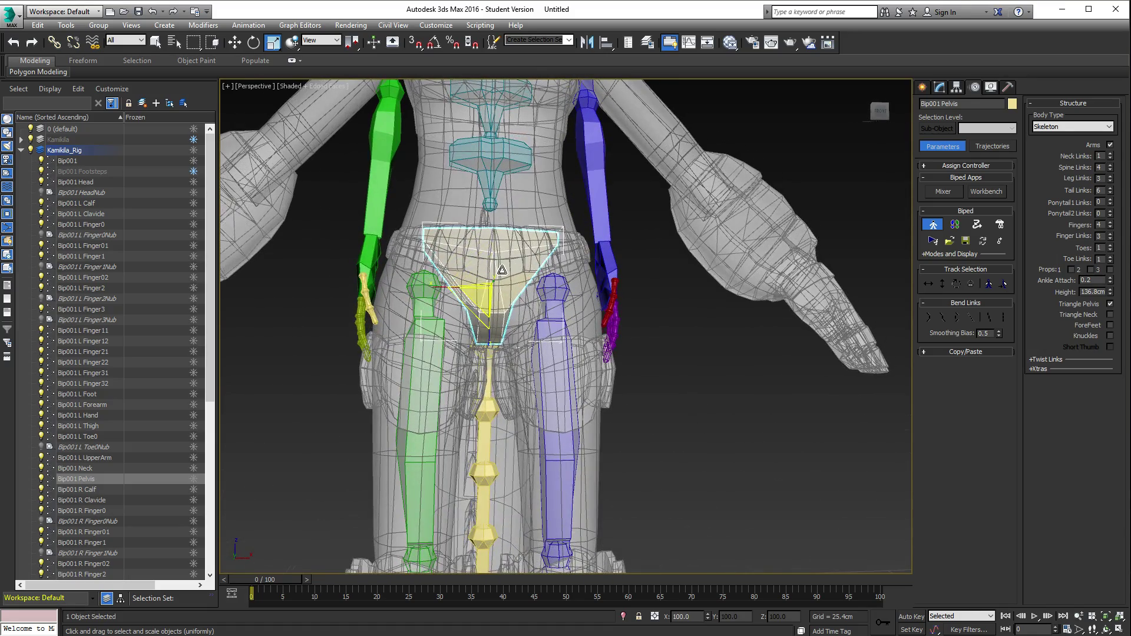
alt+middle_drag(501, 270, 493, 266)
drag(489, 248, 490, 248)
alt+middle_drag(567, 324, 592, 321)
drag(489, 237, 488, 236)
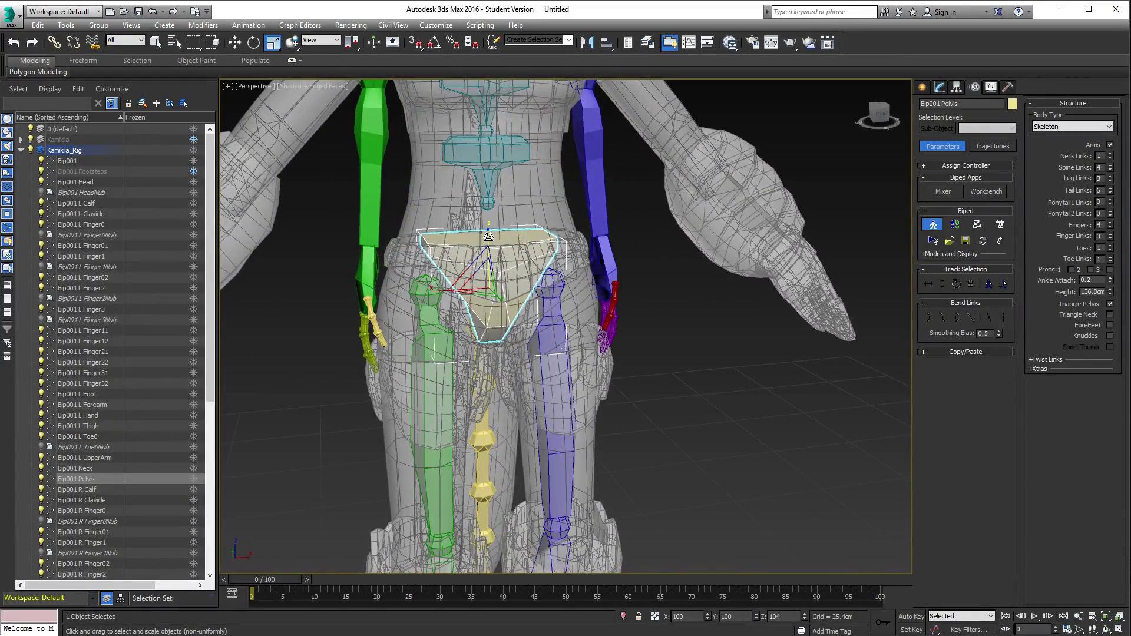
Step: Select the lowest spine link, Bip001 Spine, and scale it wider to fill the mesh's waist
scroll(533, 286, down, 10)
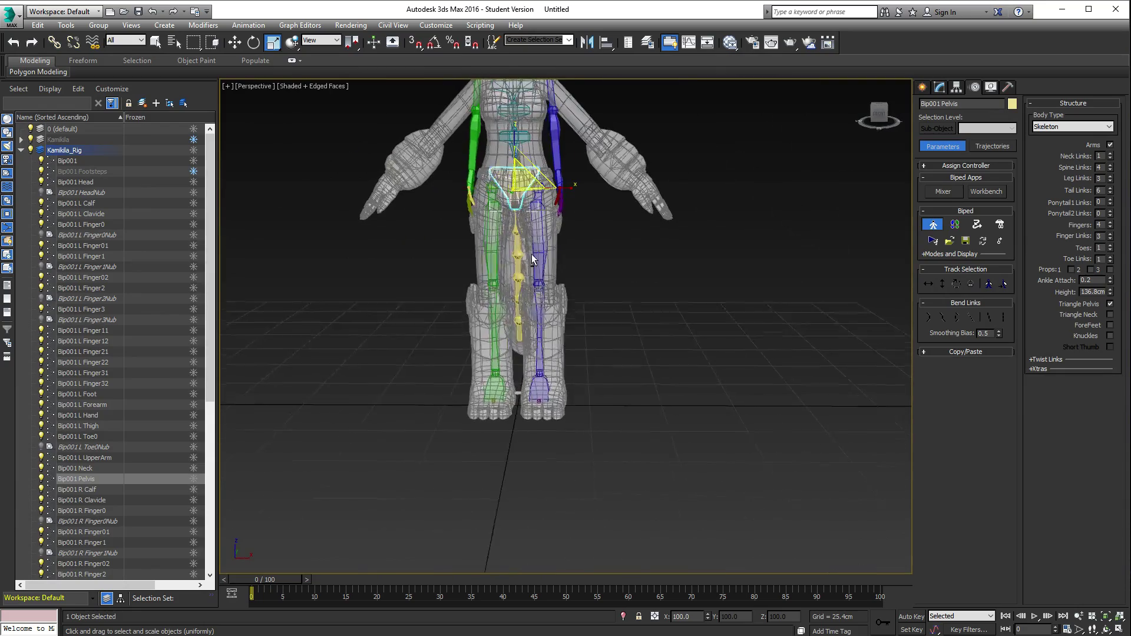
alt+middle_drag(545, 253, 574, 254)
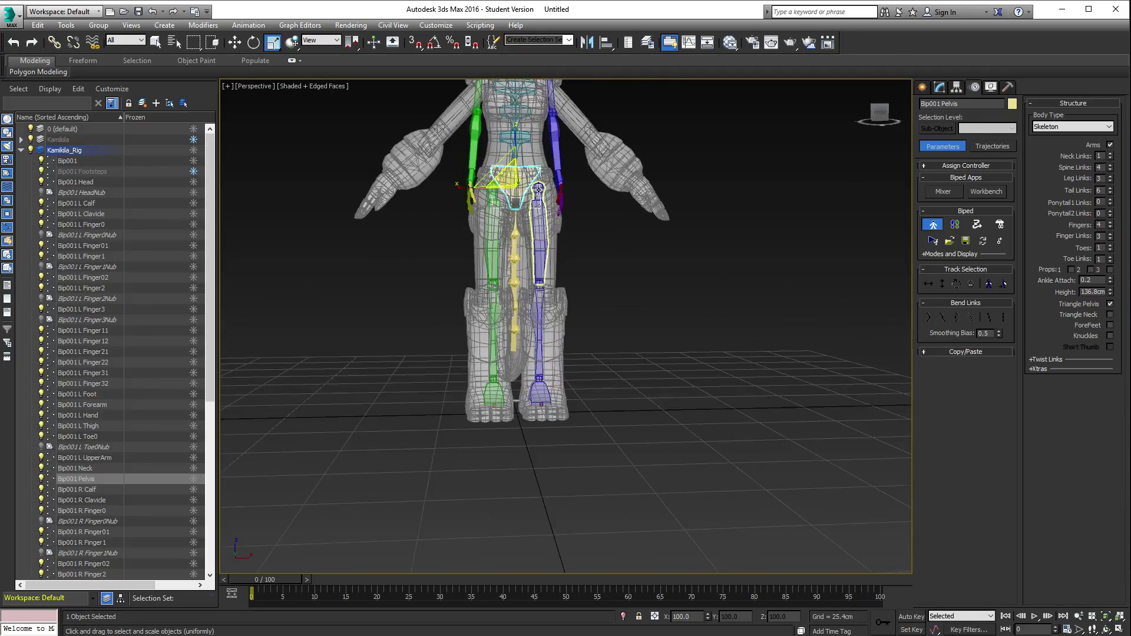
middle_drag(499, 176, 567, 327)
scroll(500, 398, up, 5)
scroll(567, 327, up, 4)
scroll(520, 266, down, 3)
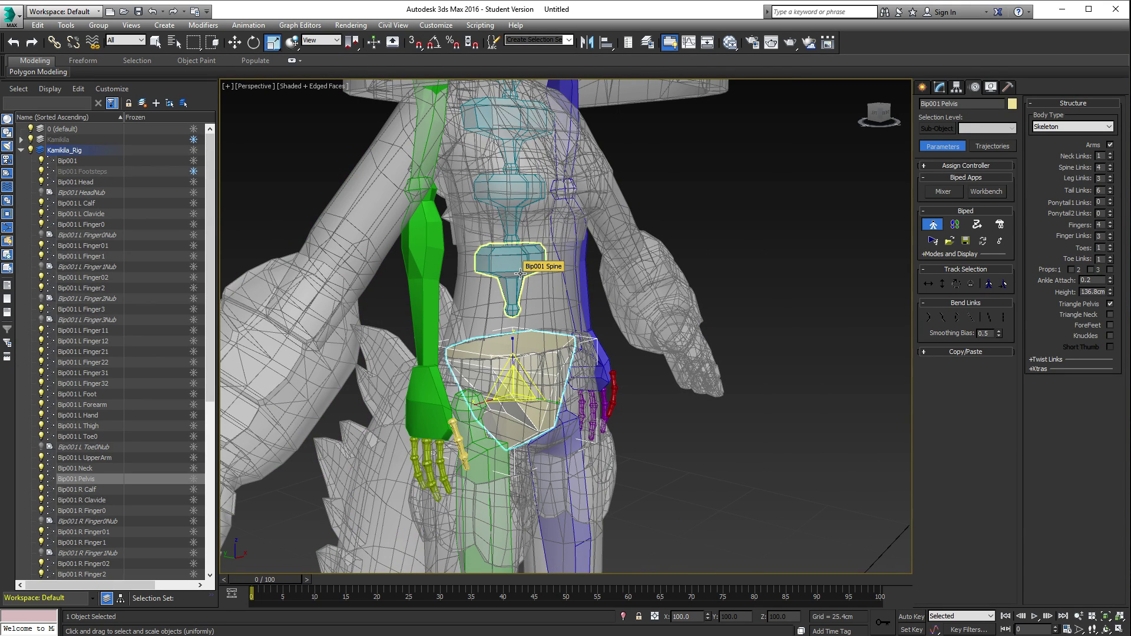
click(519, 273)
mouse_move(574, 321)
alt+middle_down()
mouse_move(538, 330)
mouse_move(561, 333)
alt+middle_up()
drag(514, 267, 517, 233)
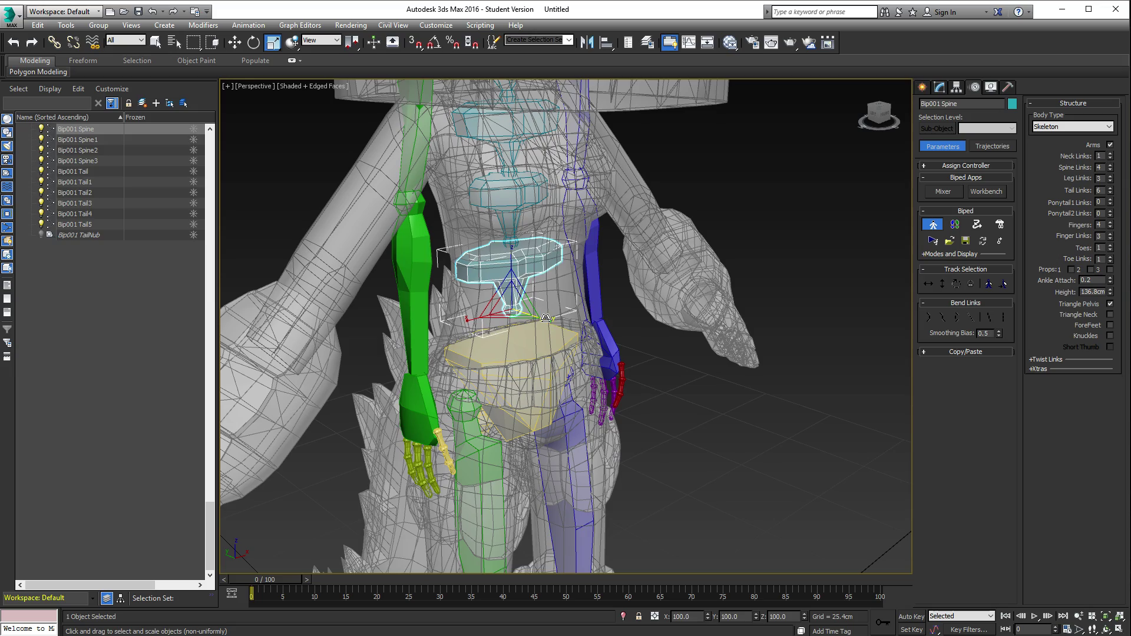
alt+middle_drag(546, 318, 487, 304)
Step: Return to the four-viewport layout and lower Bip001 Spine in the Front view to about Z 83.14 cm
click(1117, 630)
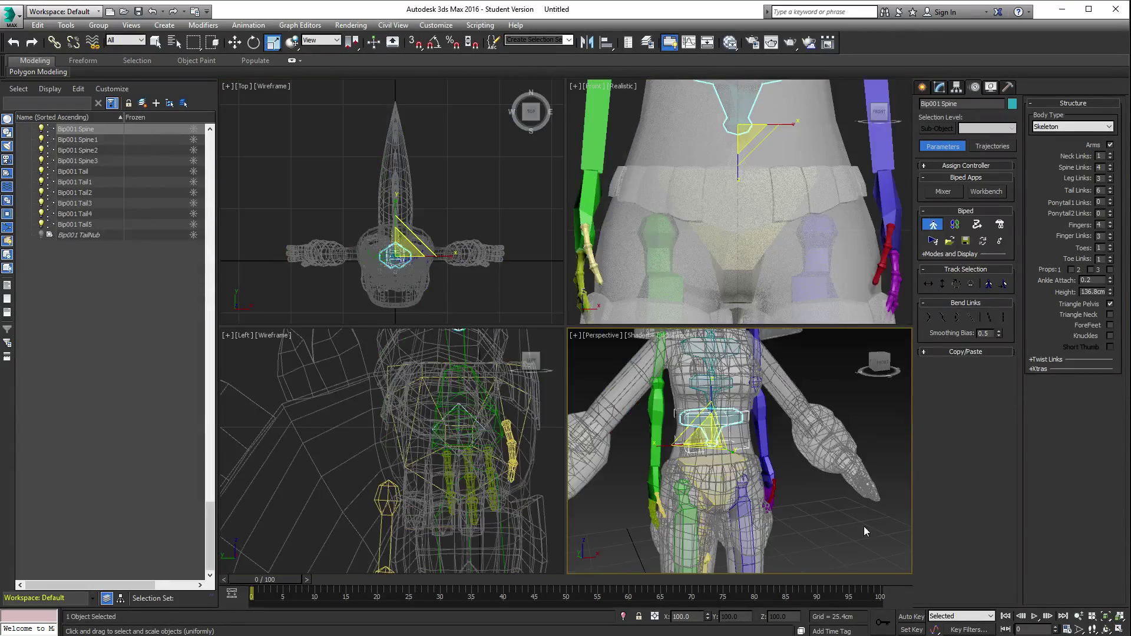
scroll(702, 139, down, 3)
scroll(720, 206, up, 3)
key(w)
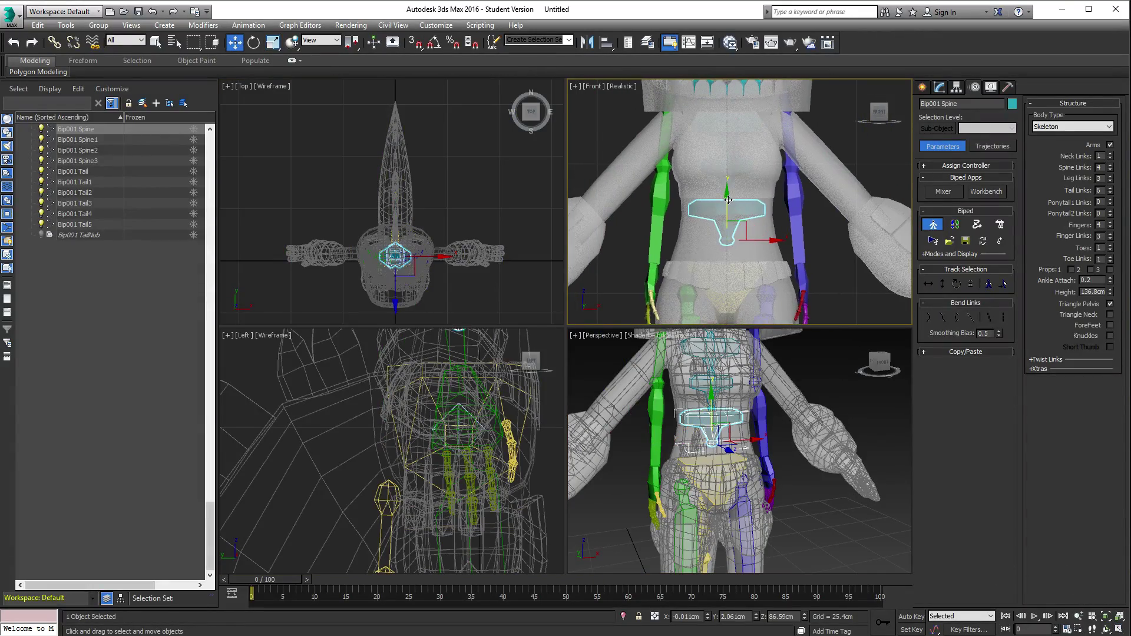
drag(727, 202, 725, 217)
mouse_move(745, 420)
alt+middle_down()
mouse_move(784, 433)
mouse_move(754, 439)
mouse_move(729, 393)
mouse_move(740, 402)
alt+middle_up()
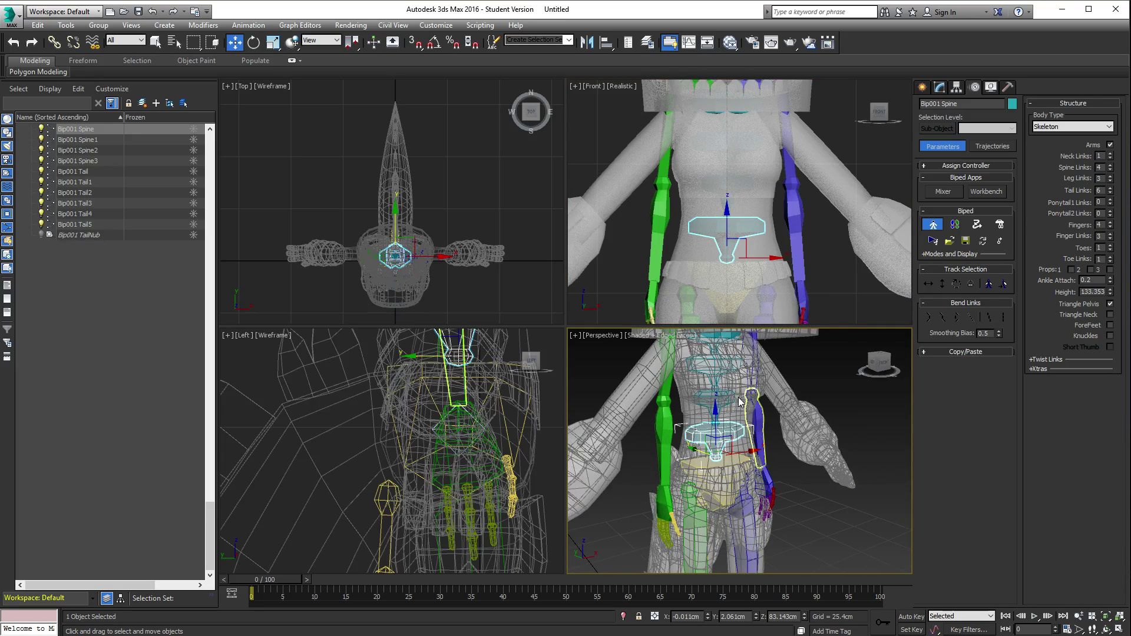
Step: Maximize the Perspective view and scale Bip001 Spine1 wider inside the mesh's torso
click(574, 335)
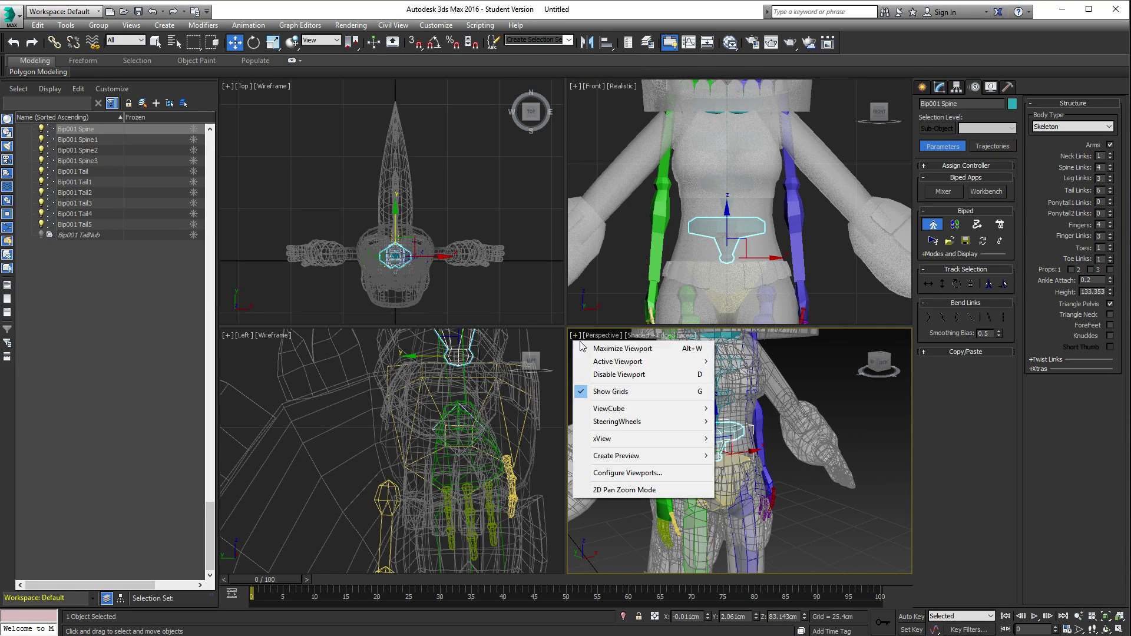
click(596, 349)
click(495, 210)
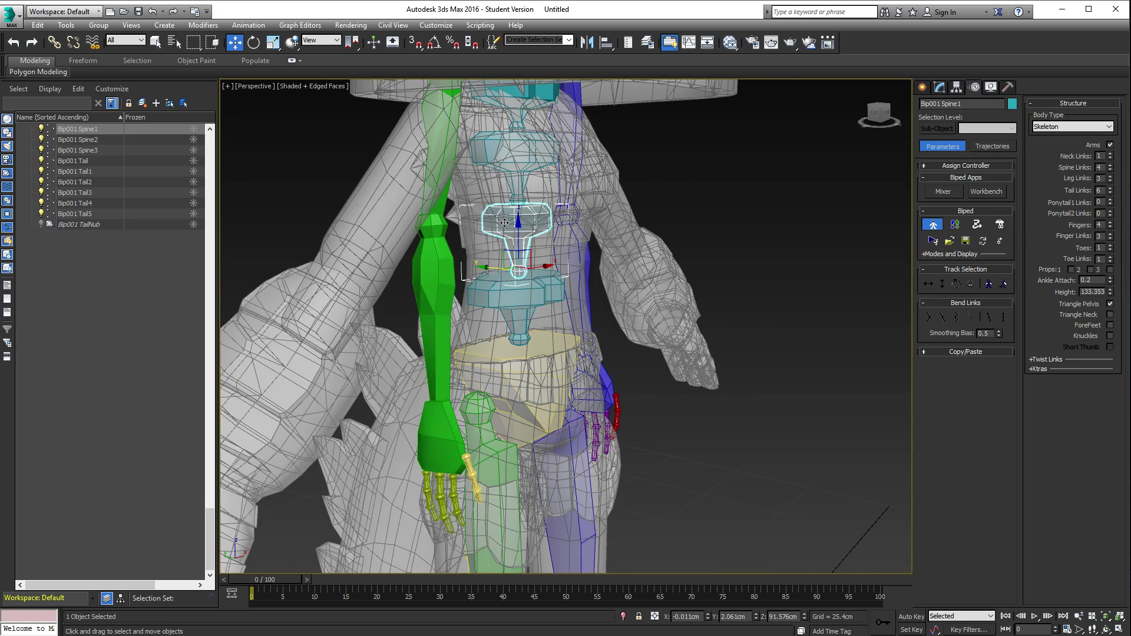
key(r)
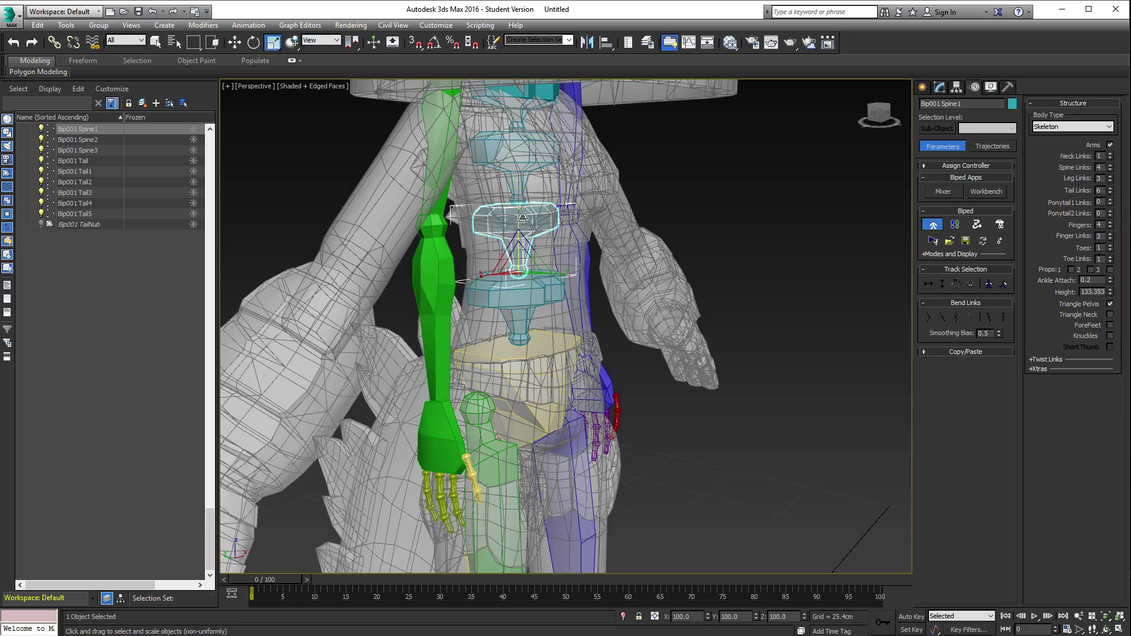
alt+middle_drag(533, 238, 598, 250)
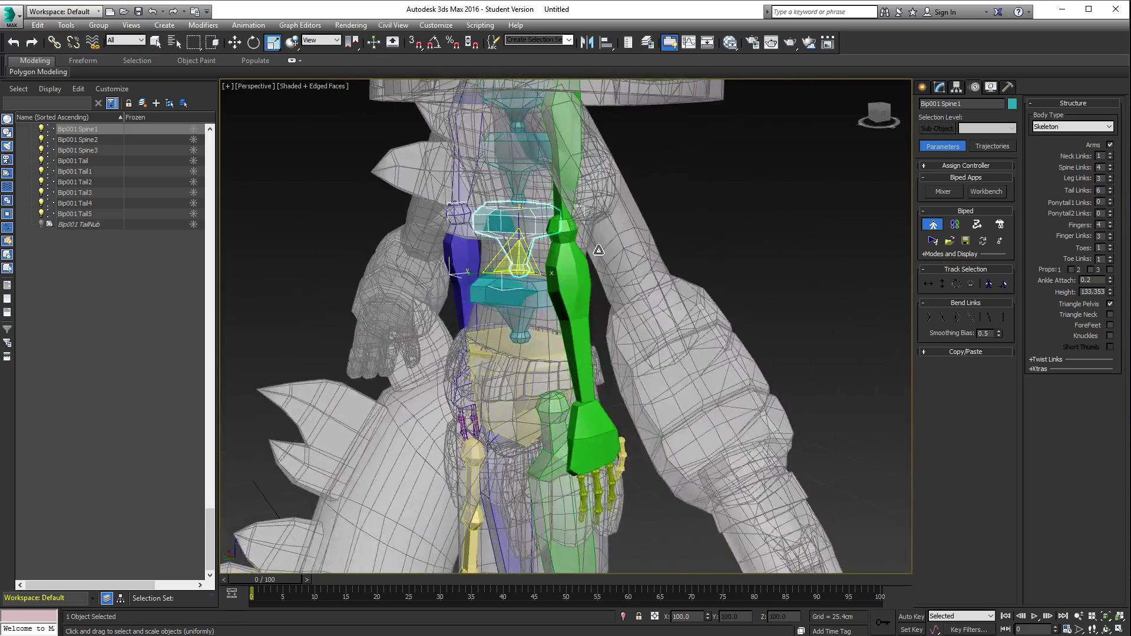
Step: Select Bip001 Spine and move it in depth to about Y 1.46 cm
key(w)
click(522, 335)
drag(502, 344, 498, 339)
alt+middle_drag(498, 340, 519, 318)
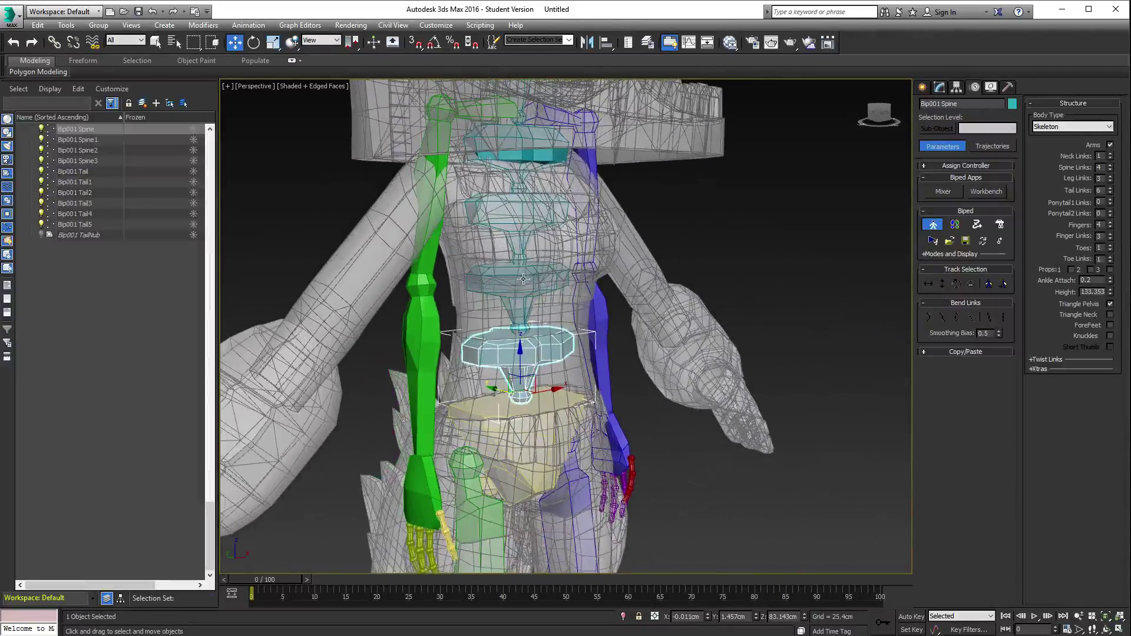
Step: Reselect Bip001 Spine1 and widen it further to match the mesh's waist
click(524, 333)
key(r)
drag(517, 282, 525, 275)
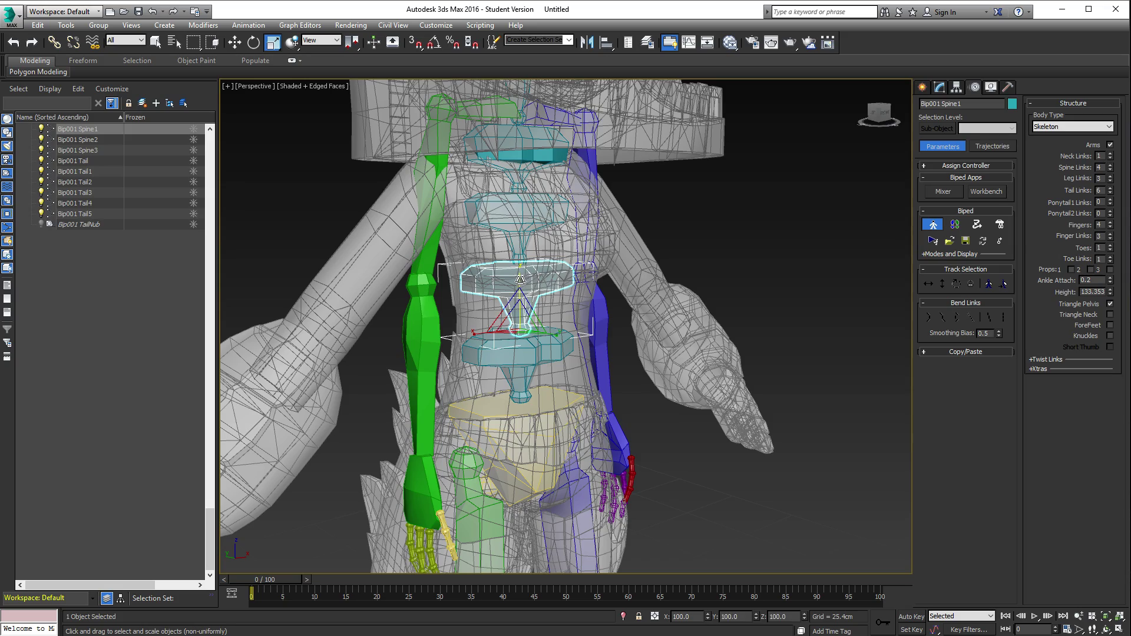
Step: Select all four spine links, scale them wider together, and shorten them vertically to lower the biped's shoulders
alt+middle_drag(521, 276, 550, 217)
ctrl+click(550, 215)
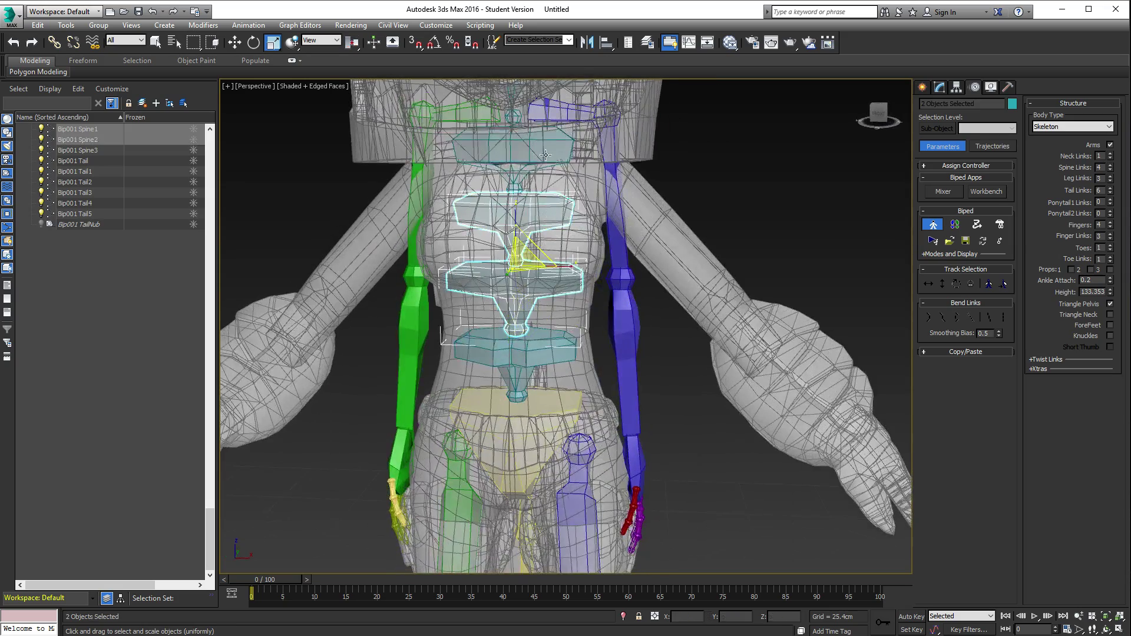
ctrl+click(547, 149)
ctrl+click(553, 353)
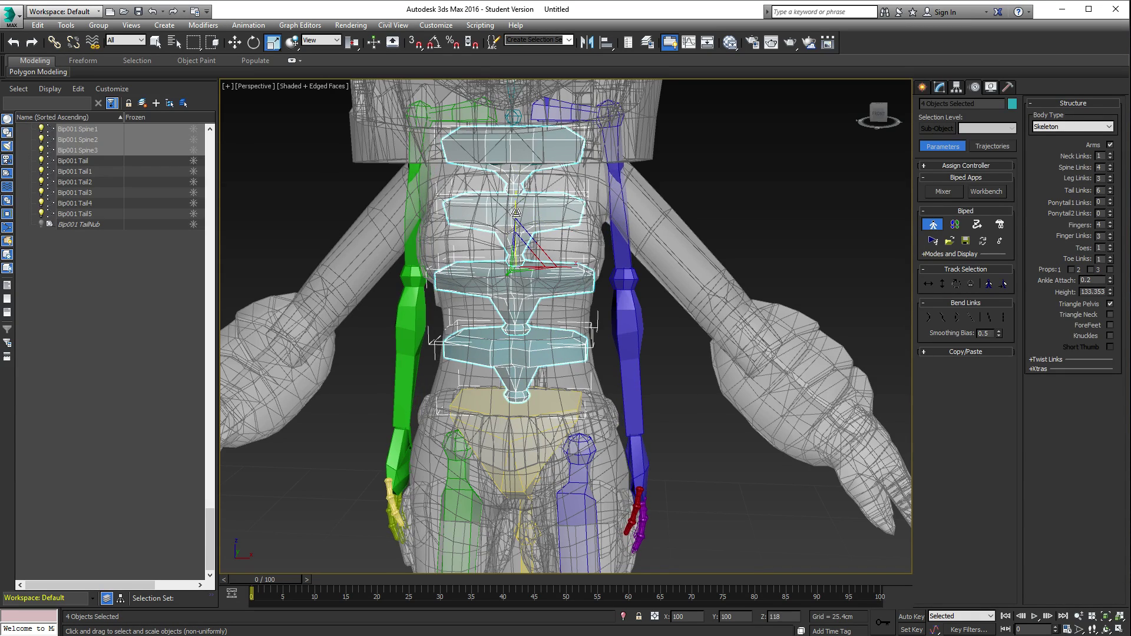
drag(533, 259, 554, 265)
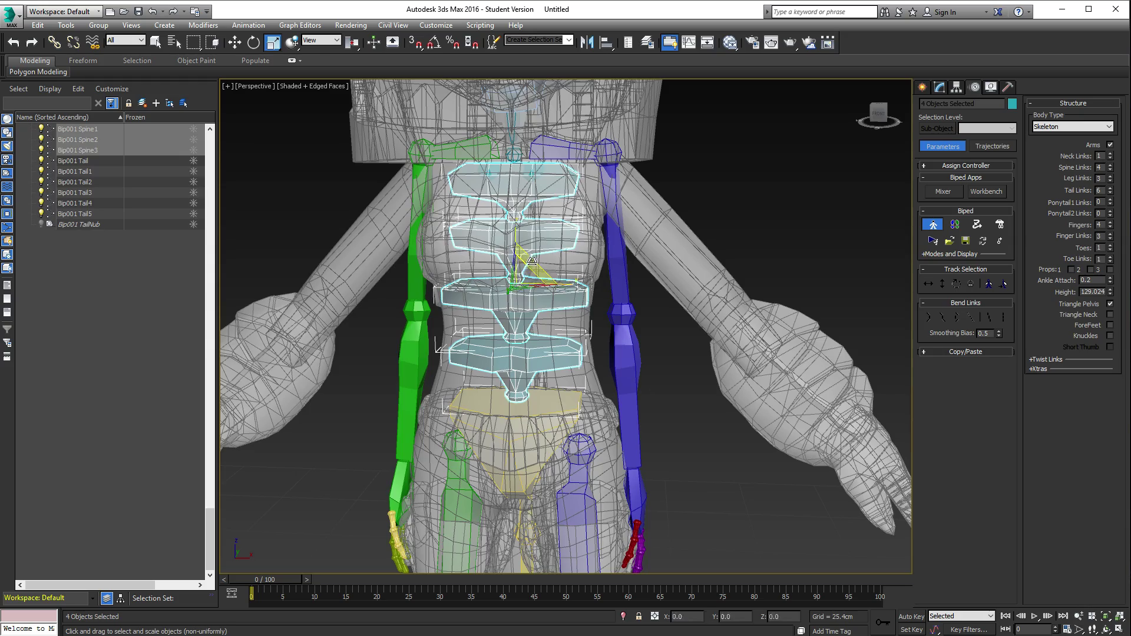
Step: Select only Bip001 Spine2 and scale its width to about 107%
alt+middle_drag(556, 265, 508, 237)
click(508, 238)
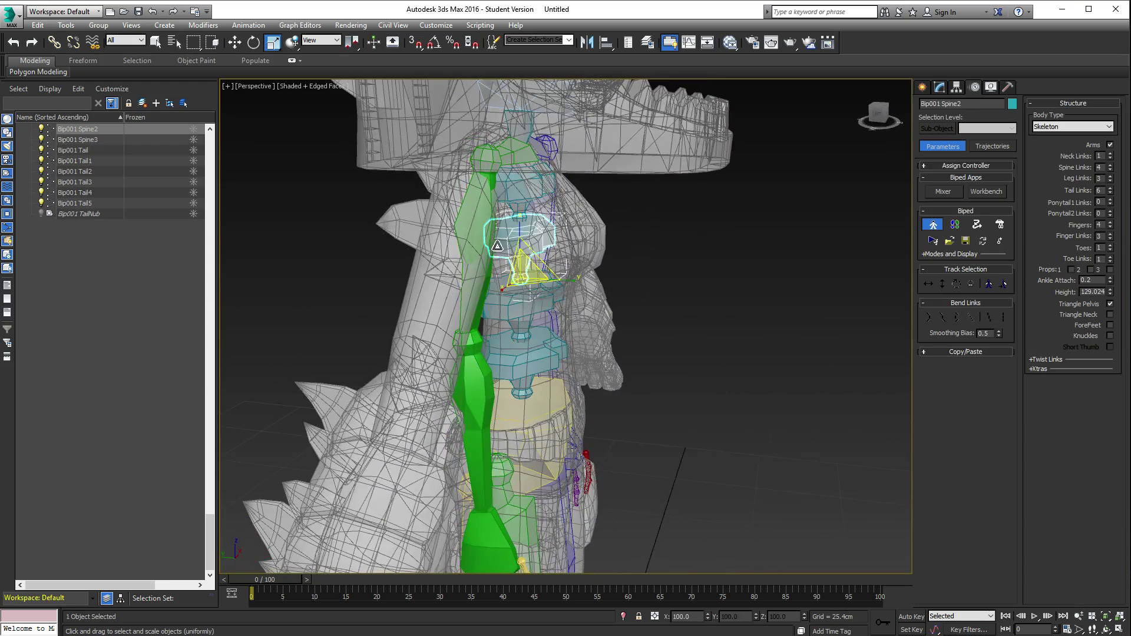
drag(522, 238, 525, 223)
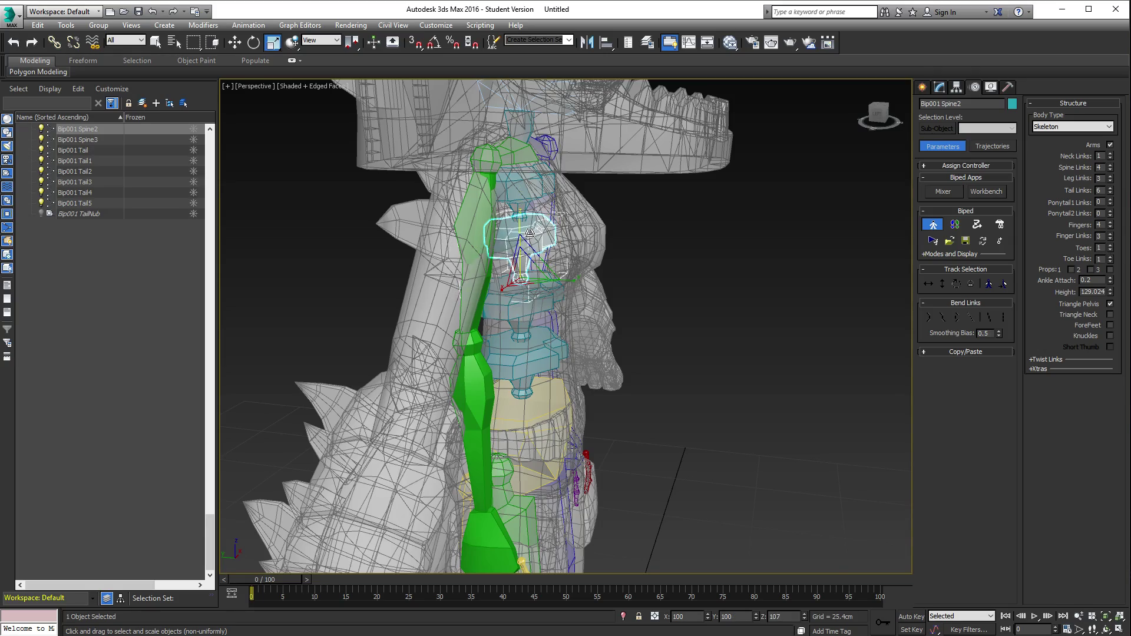
alt+middle_drag(533, 264, 597, 262)
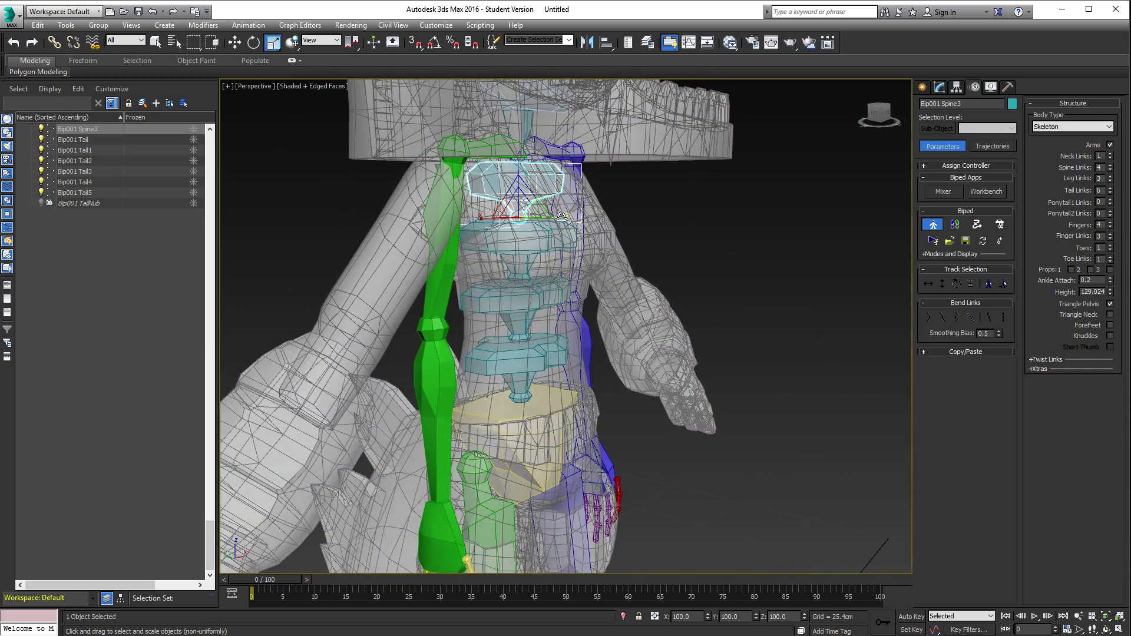
alt+middle_drag(651, 221, 319, 267)
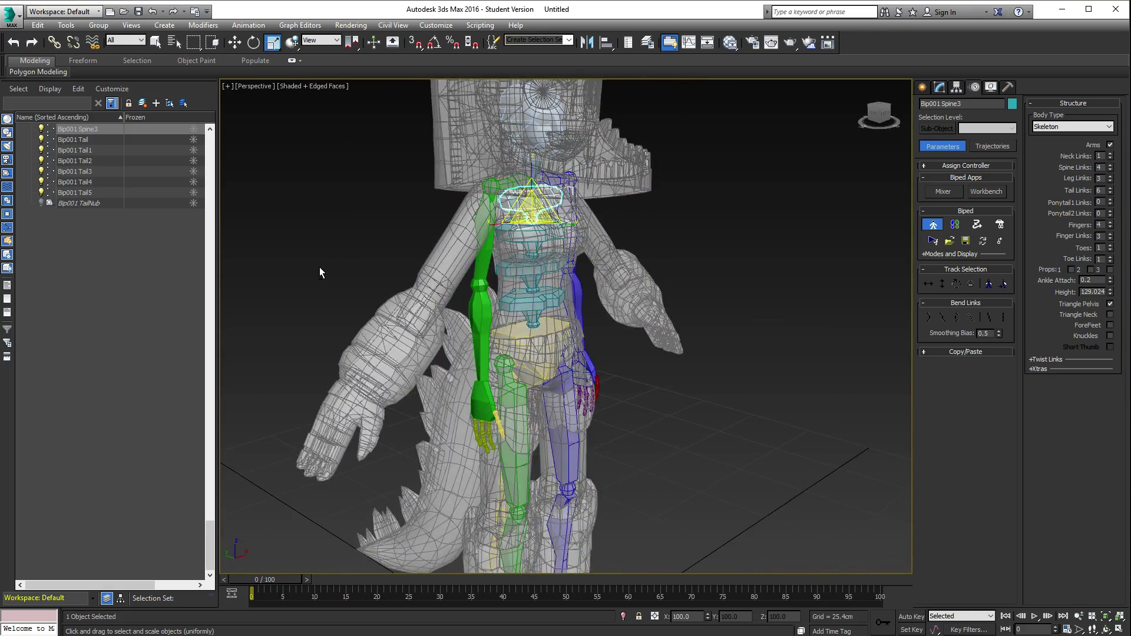
alt+middle_drag(530, 306, 583, 311)
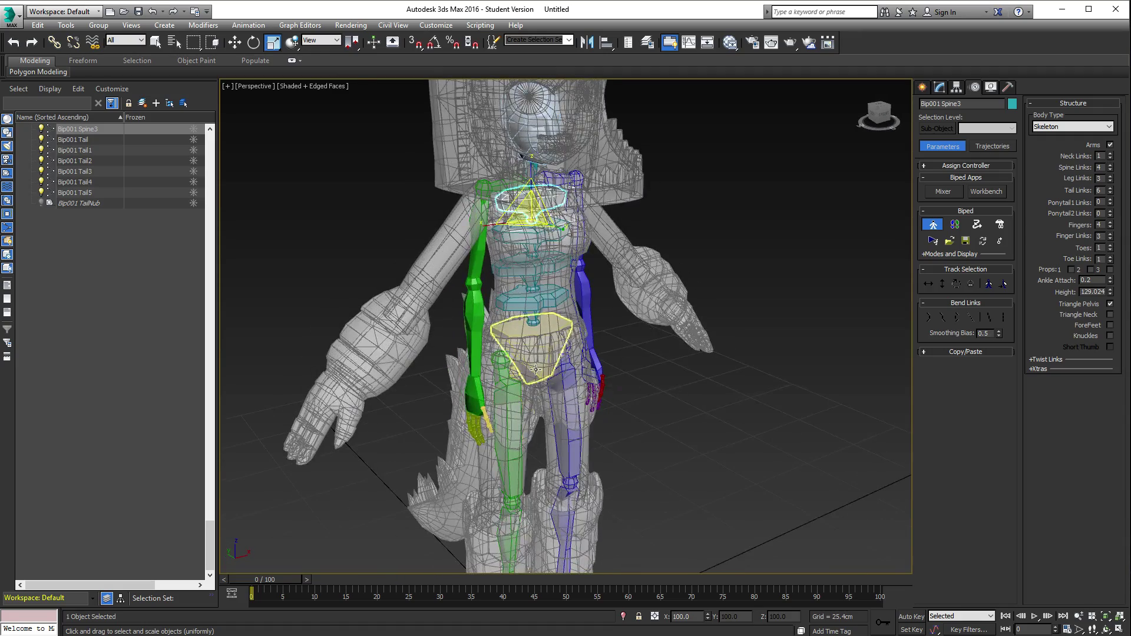
middle_drag(512, 374, 522, 282)
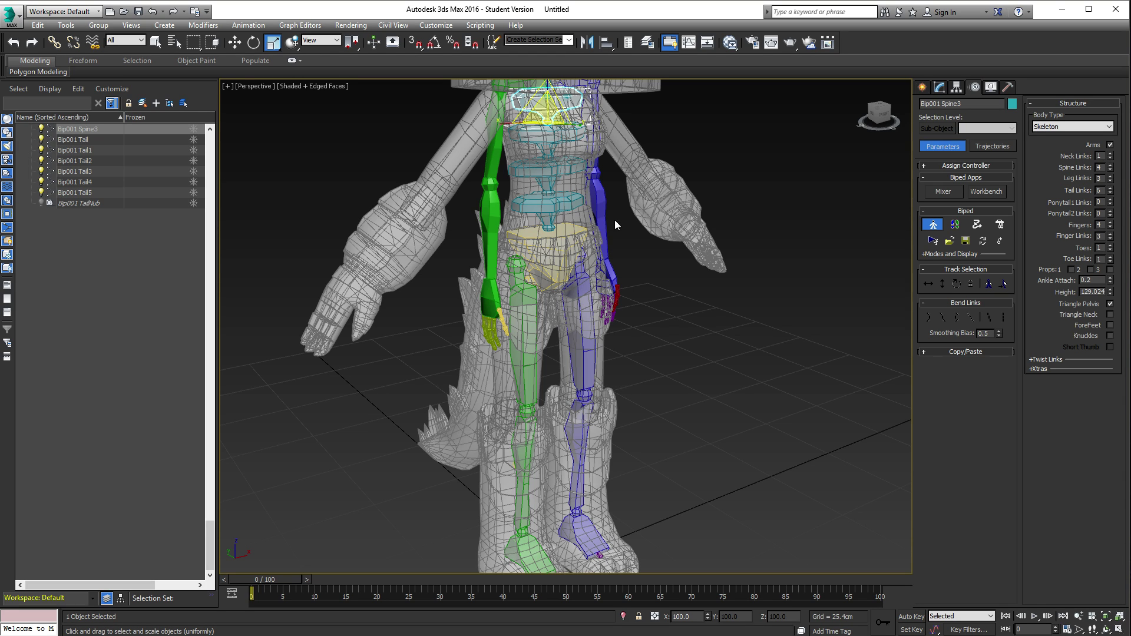
alt+middle_drag(672, 218, 589, 239)
middle_drag(560, 177, 564, 316)
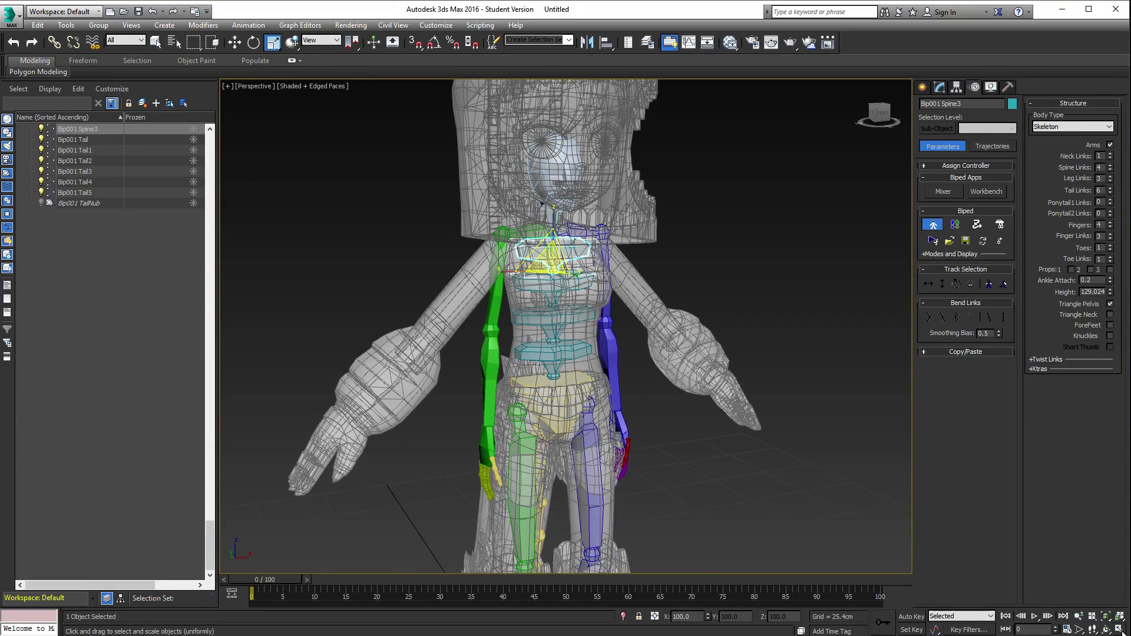
Step: Select the biped's right thigh and calf together in the Front view
click(1107, 618)
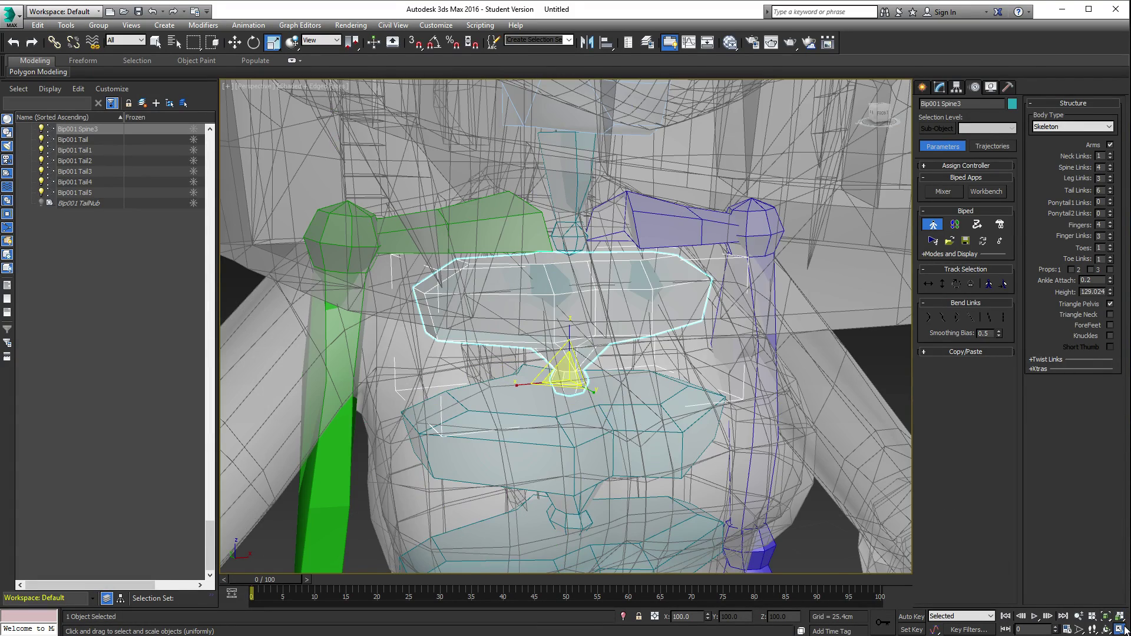
click(1118, 629)
middle_drag(729, 251, 769, 175)
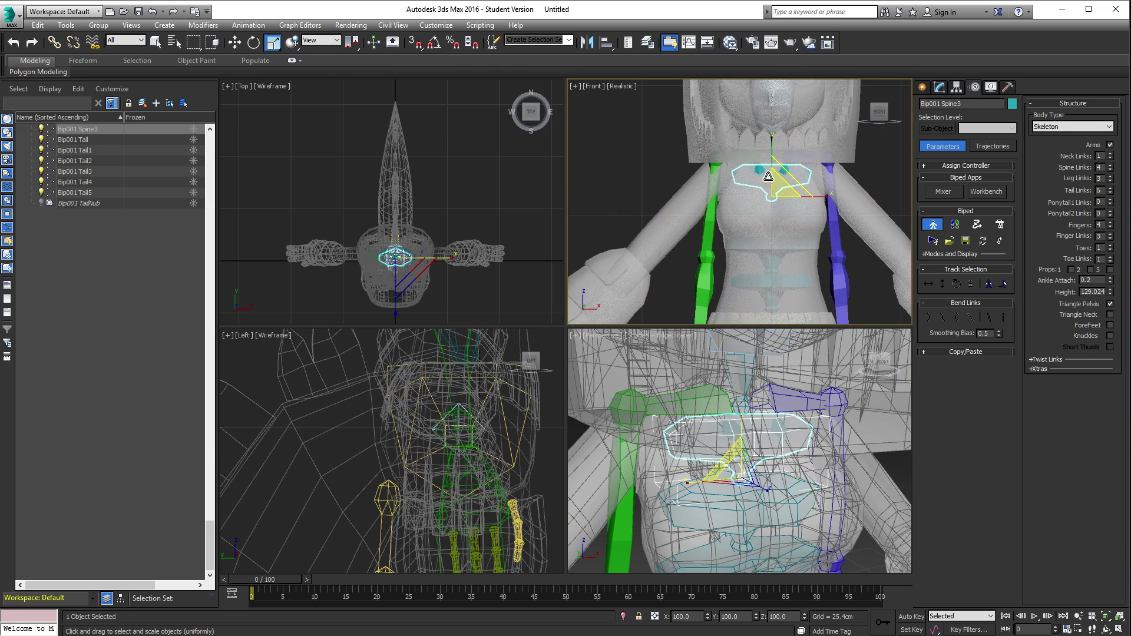
middle_drag(766, 294, 754, 236)
middle_drag(748, 318, 680, 171)
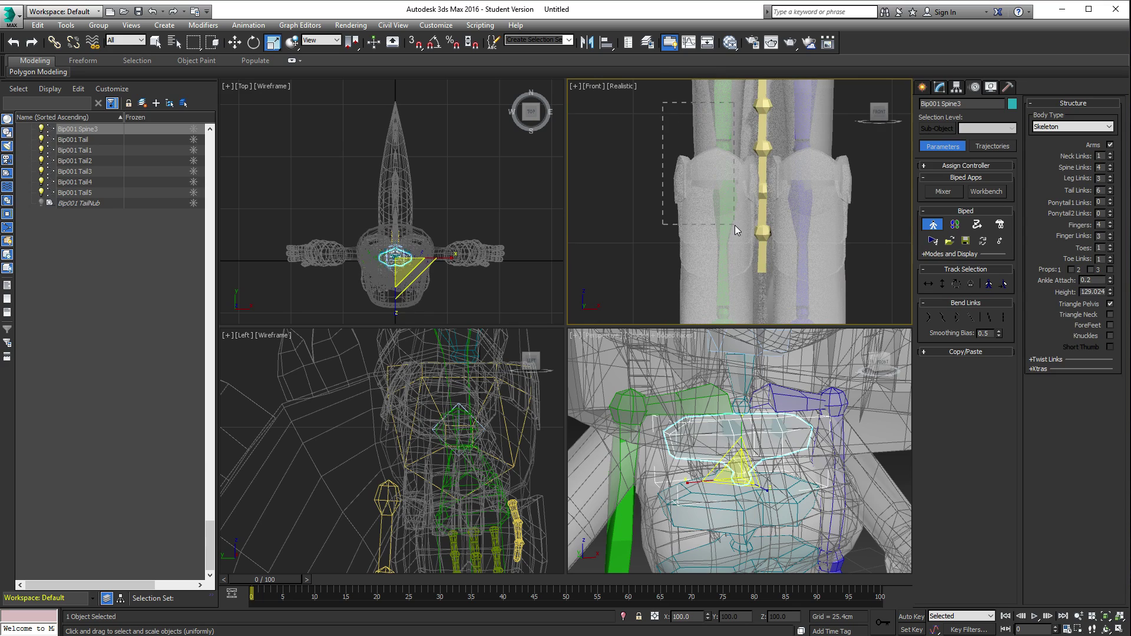
drag(734, 225, 736, 226)
Step: Scale the selected right thigh and calf shorter along their length to raise the right foot within the mesh
click(1119, 629)
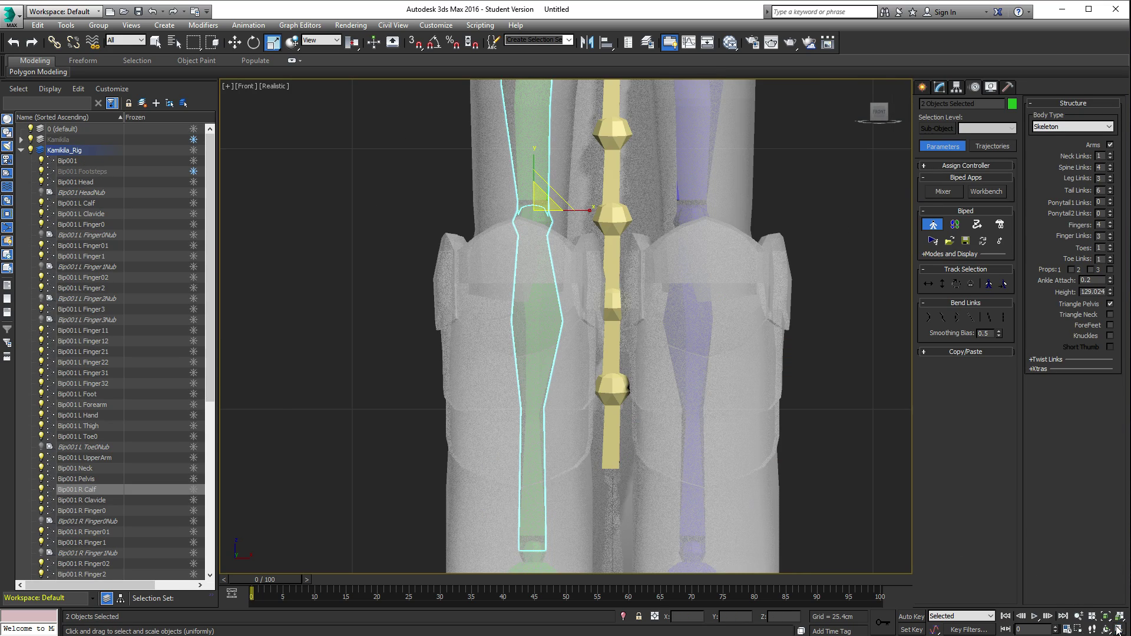
click(1118, 629)
scroll(768, 443, down, 5)
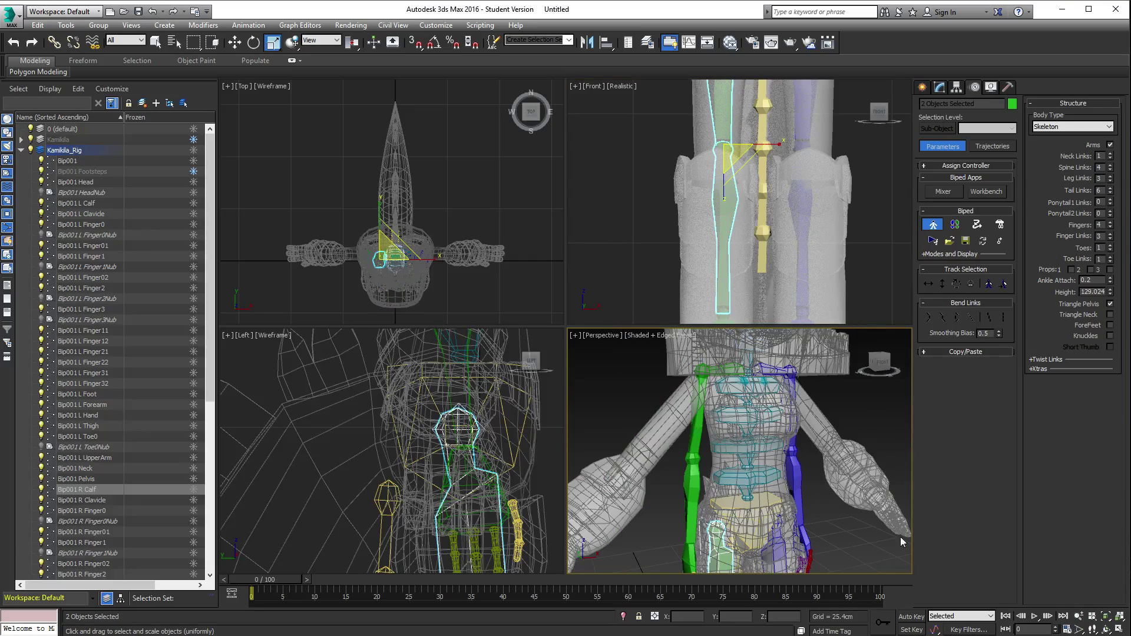
click(1119, 629)
middle_drag(593, 418, 593, 240)
scroll(593, 240, down, 5)
scroll(594, 306, up, 8)
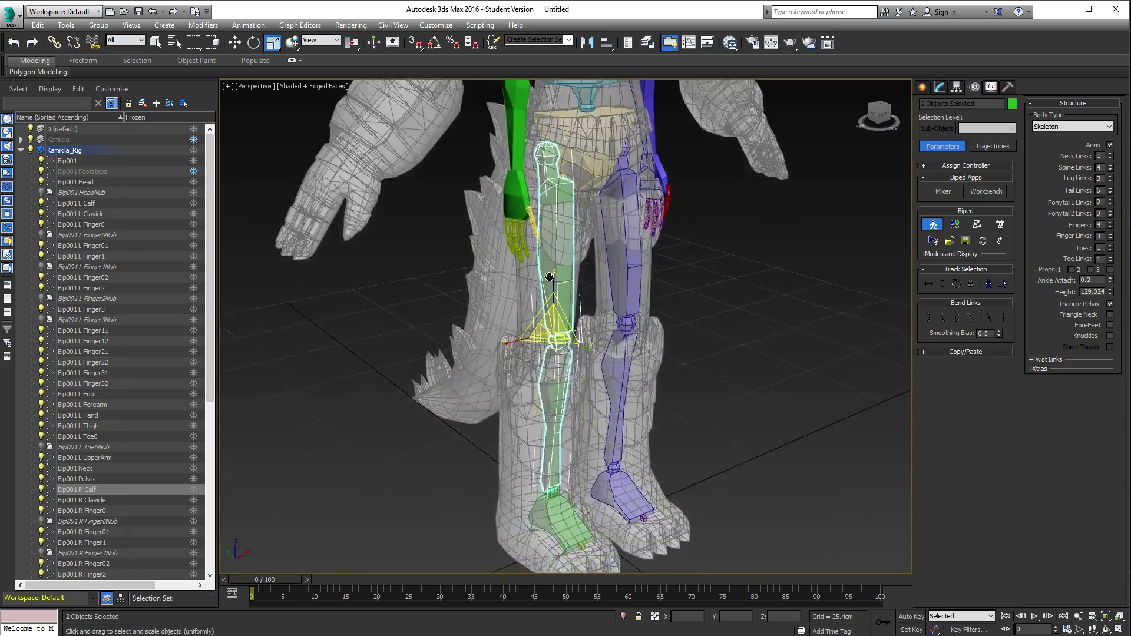
drag(518, 321, 1041, 538)
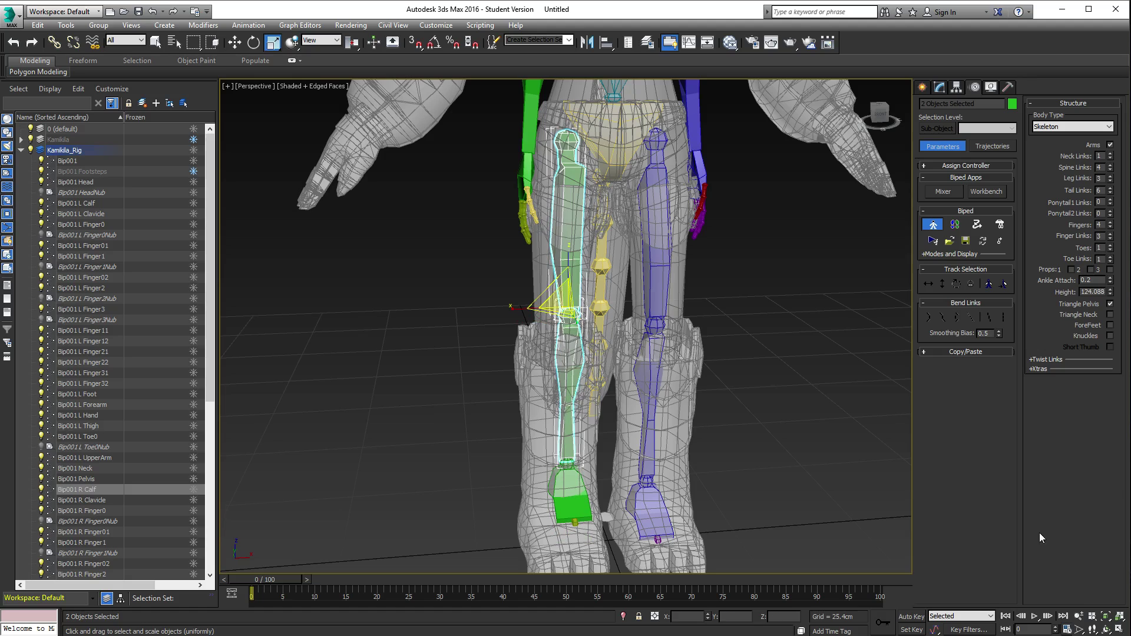
Step: Select Bip001 R Foot in the Left view and move it back to about Y 5.06 cm
click(1116, 630)
scroll(465, 454, down, 4)
scroll(426, 405, up, 6)
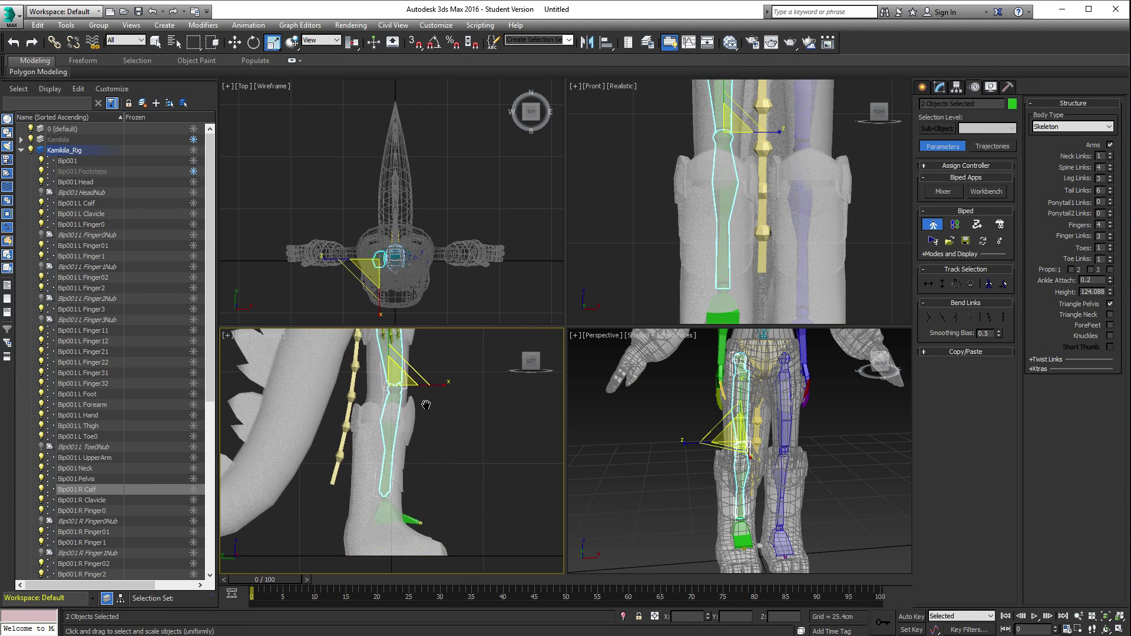
scroll(426, 404, down, 2)
middle_drag(426, 404, 433, 467)
key(w)
click(420, 518)
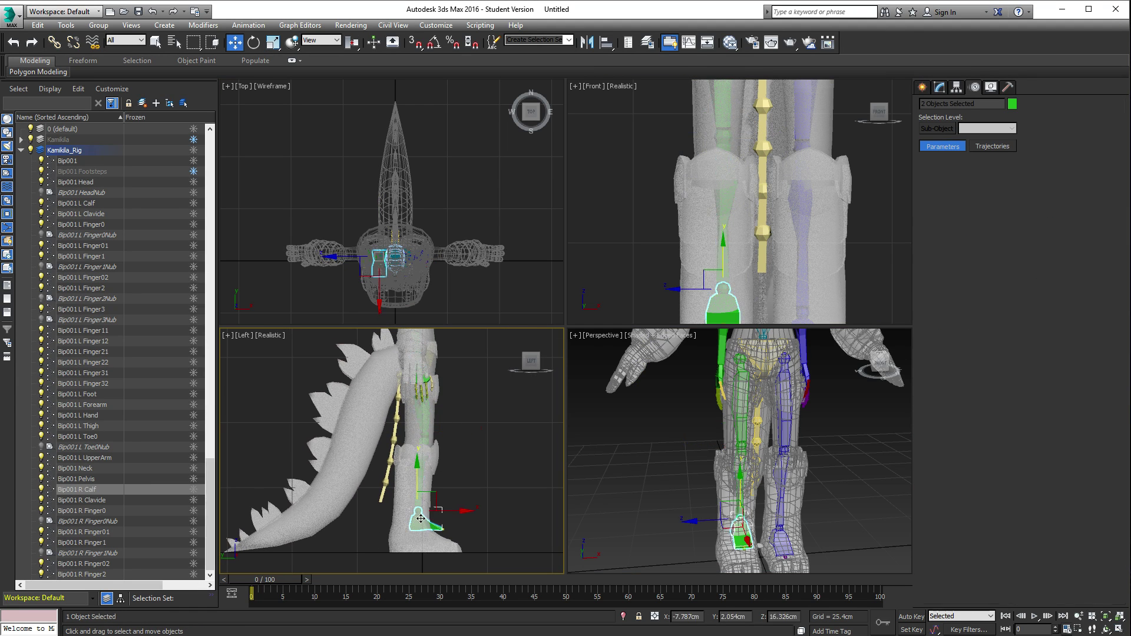
drag(445, 510, 437, 515)
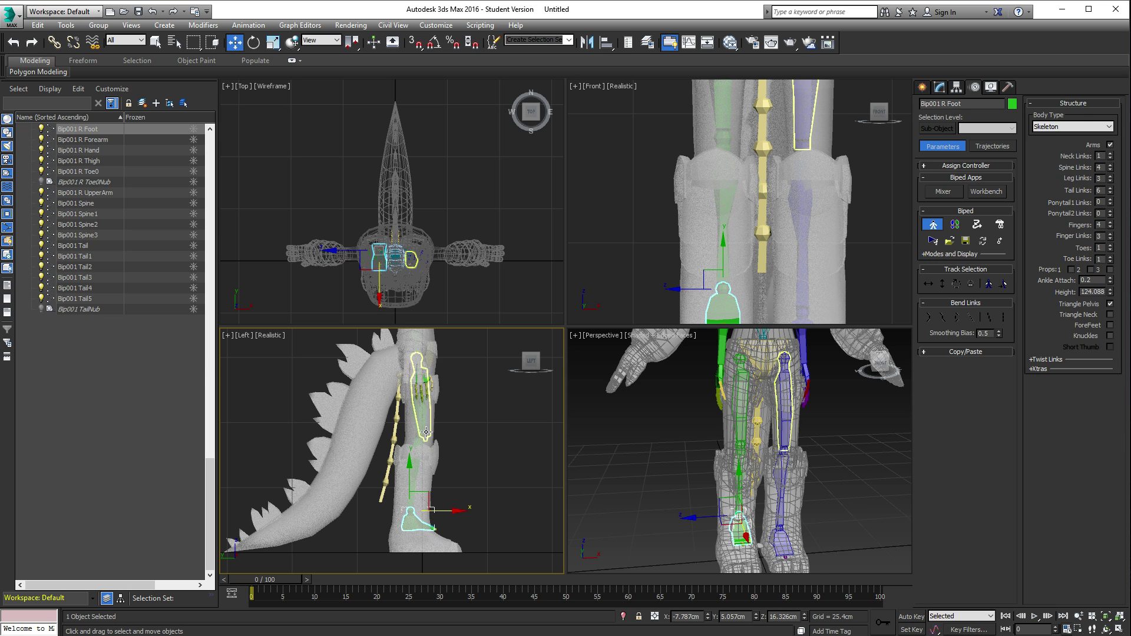
Step: Select Bip001 R Thigh and lengthen it to about 107%
click(419, 392)
key(r)
drag(468, 360, 476, 369)
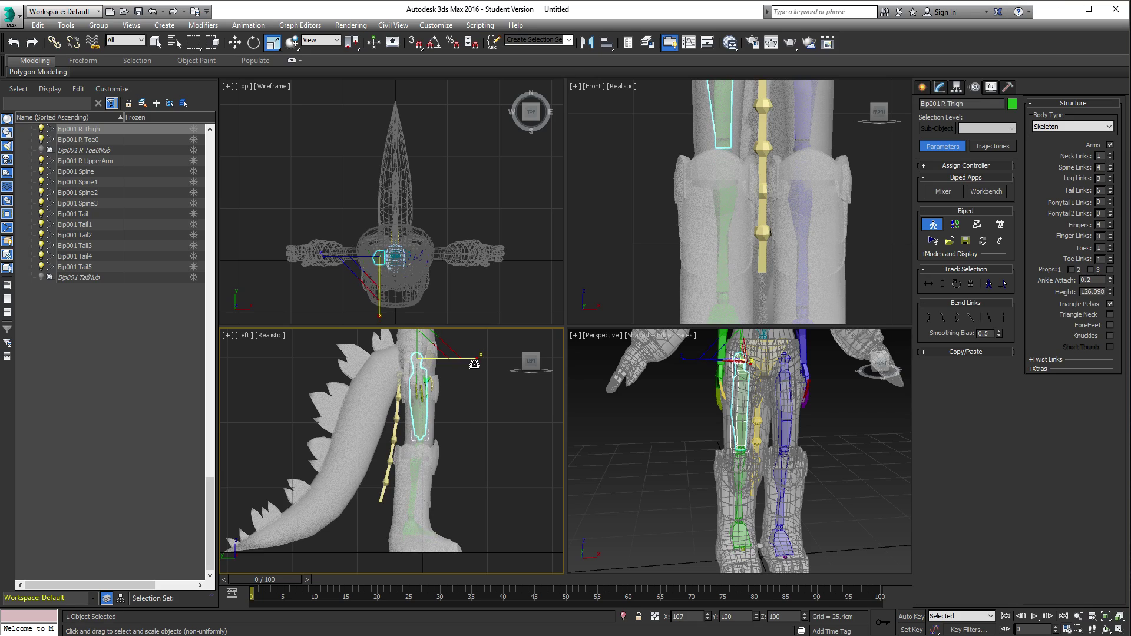
Step: Show the Left view in wireframe and lengthen Bip001 R Thigh further to place its lower end at the mesh's knee
key(F3)
middle_drag(457, 415, 469, 408)
scroll(461, 384, up, 5)
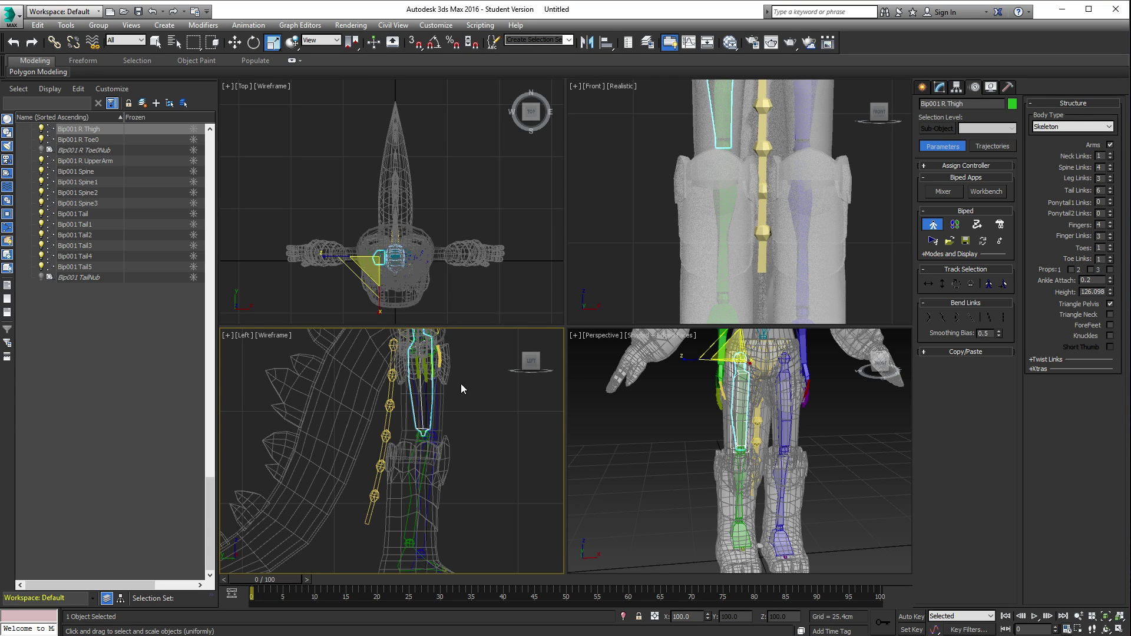
drag(471, 357, 480, 352)
scroll(458, 387, up, 3)
scroll(413, 420, up, 3)
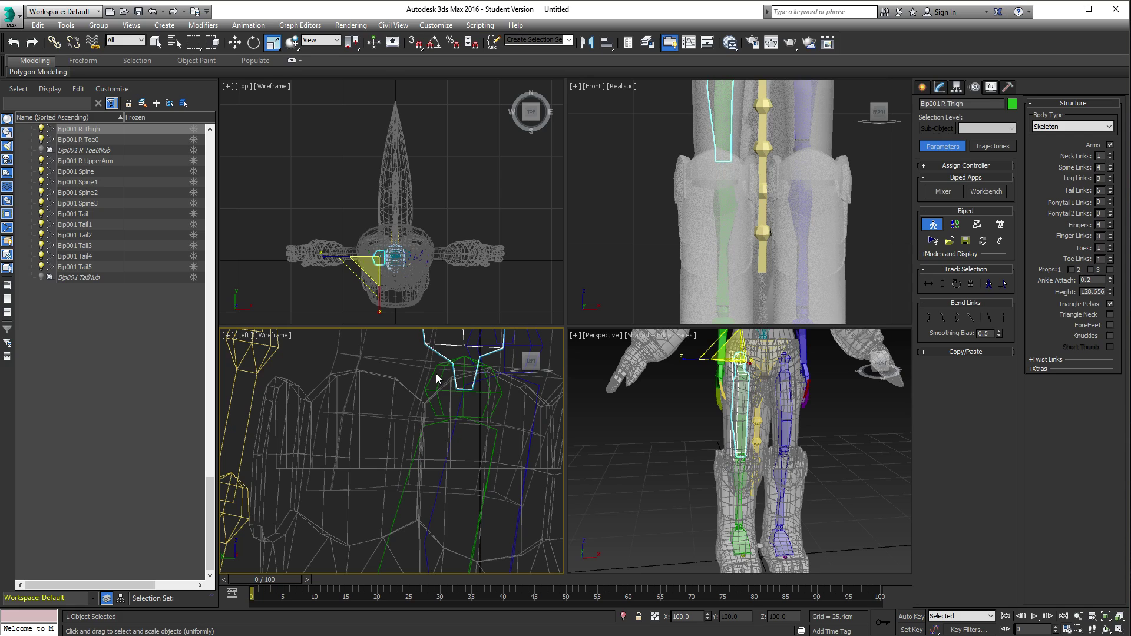
scroll(436, 415, down, 5)
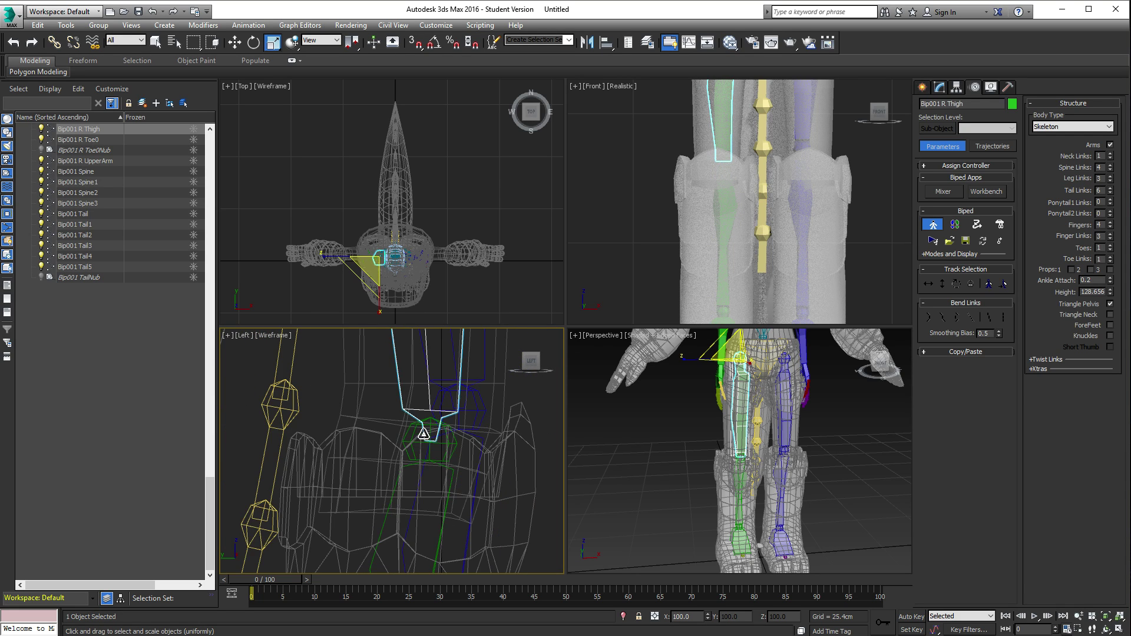
scroll(436, 416, down, 3)
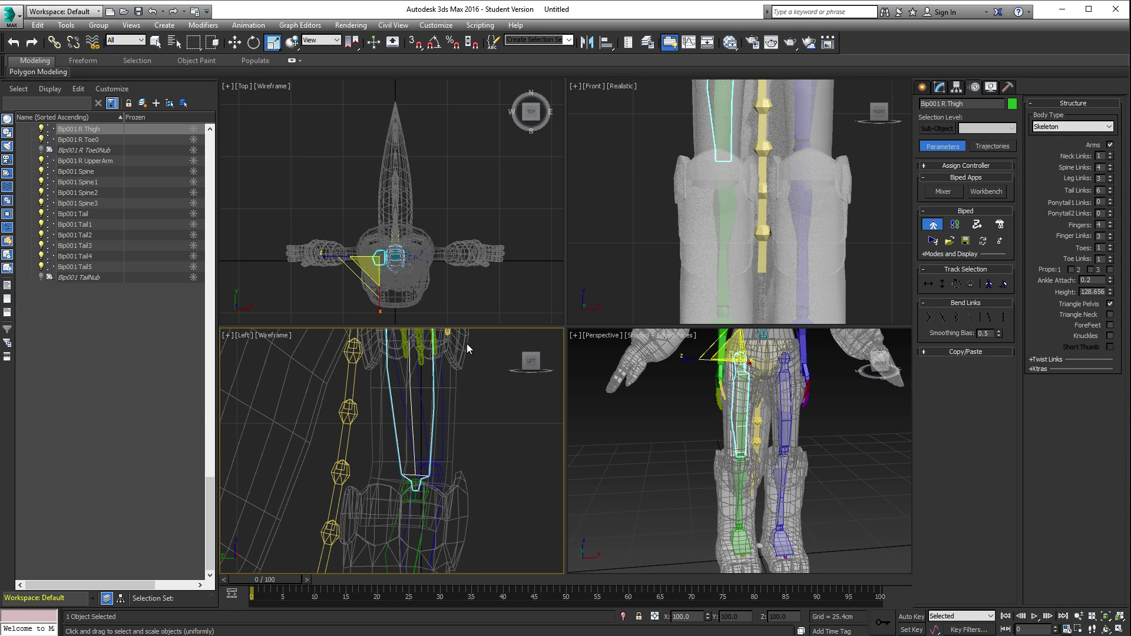
scroll(467, 348, down, 3)
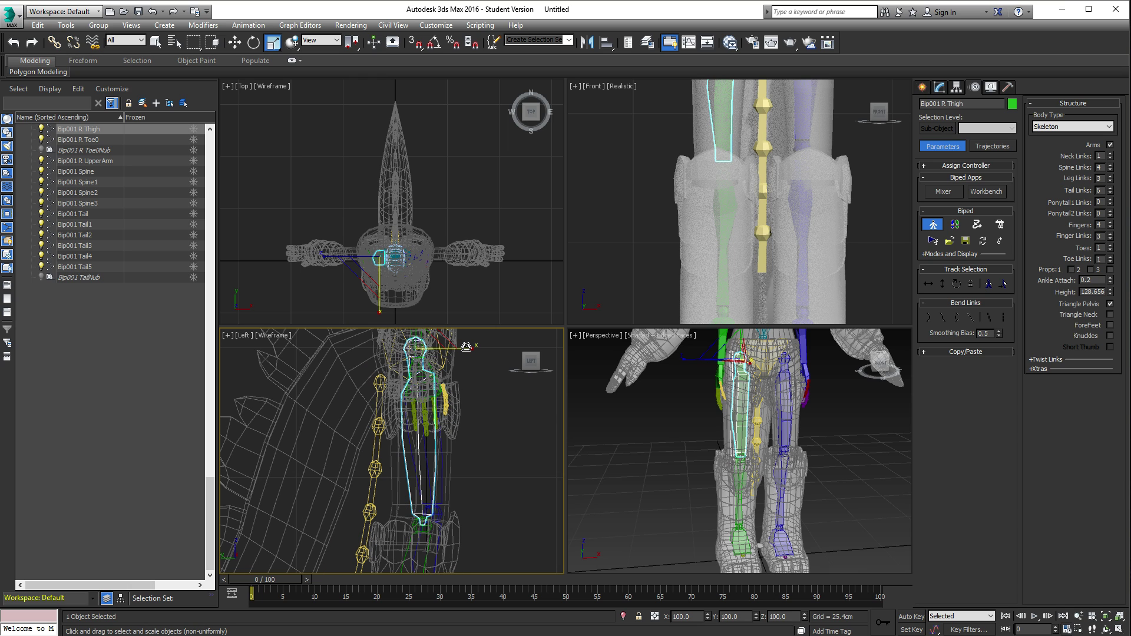
drag(466, 347, 467, 347)
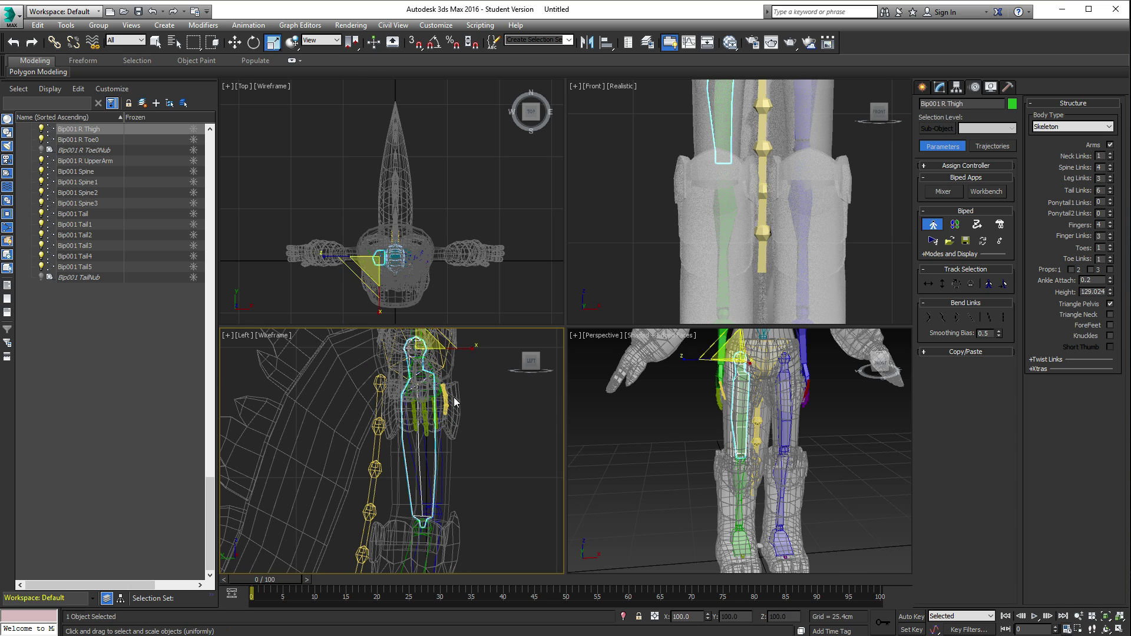
Step: Rotate Bip001 R Thigh slightly forward by about 0.86° and select Bip001 R Calf
key(e)
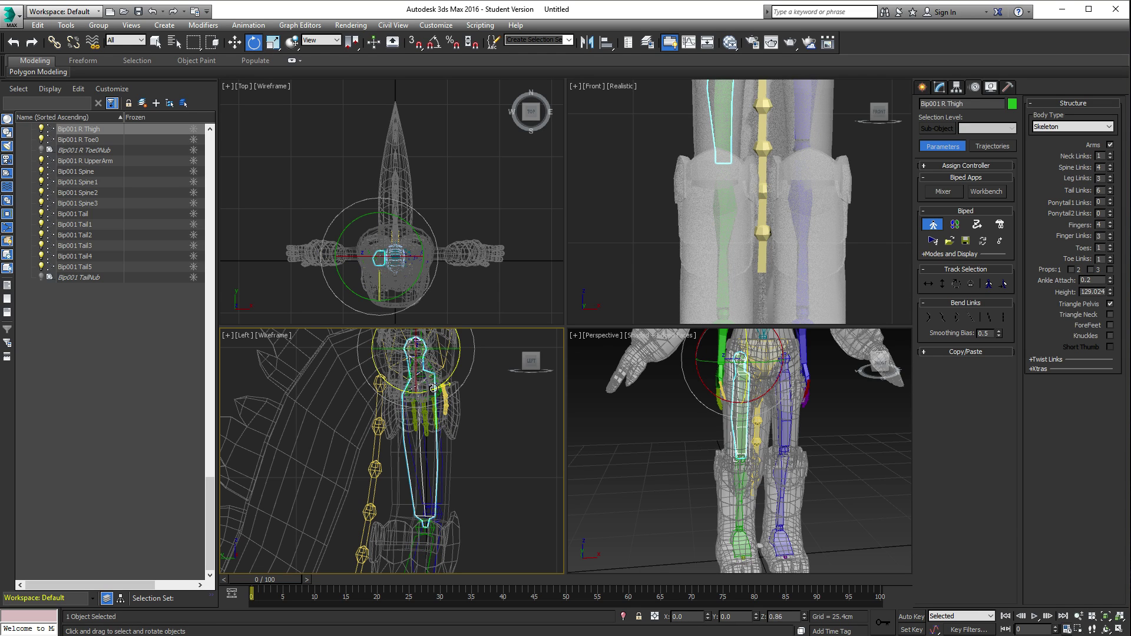
drag(433, 388, 432, 389)
middle_drag(406, 568, 431, 432)
click(425, 422)
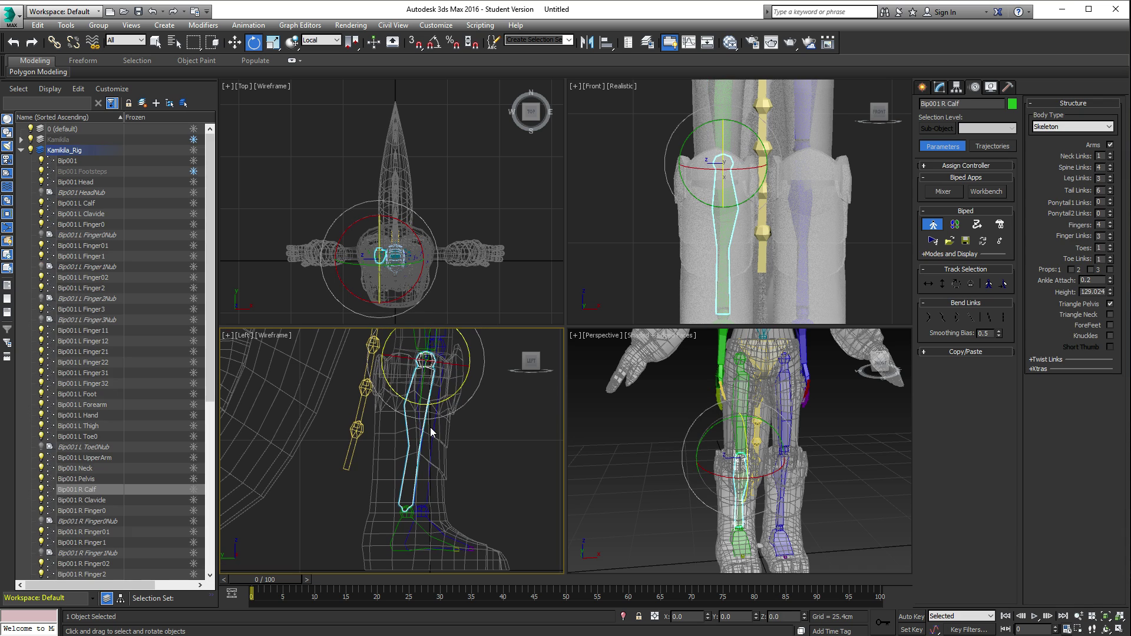
key(r)
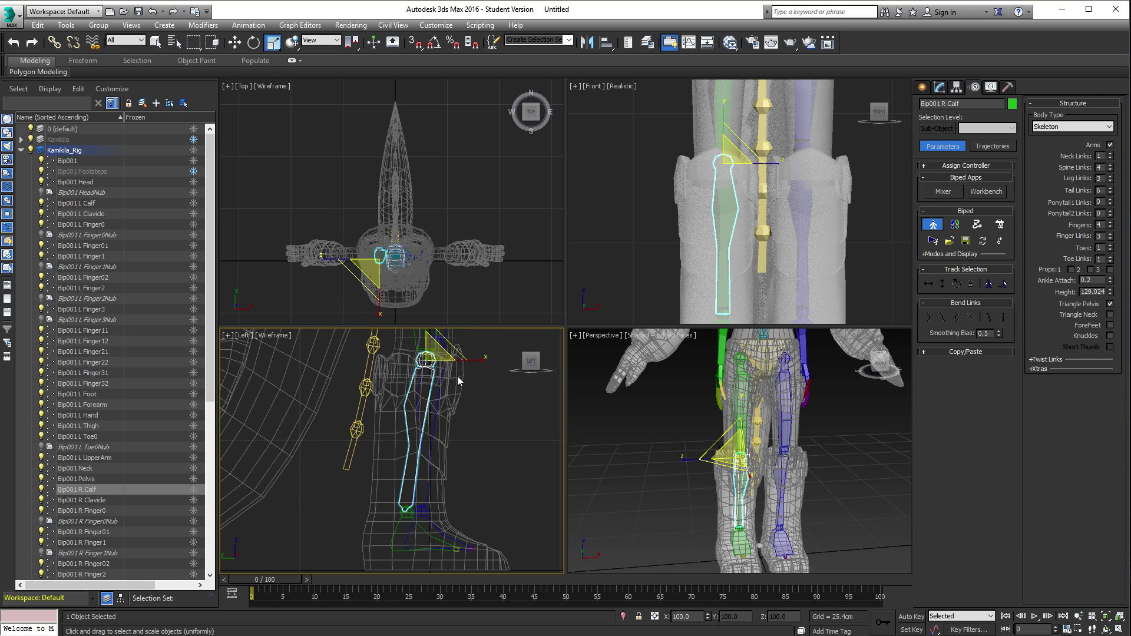
Step: Select Bip001 R Foot and scale it up to fill the mesh's foot down to the sole
click(416, 522)
mouse_move(426, 502)
mouse_down()
mouse_move(416, 476)
mouse_move(432, 510)
mouse_up()
key(w)
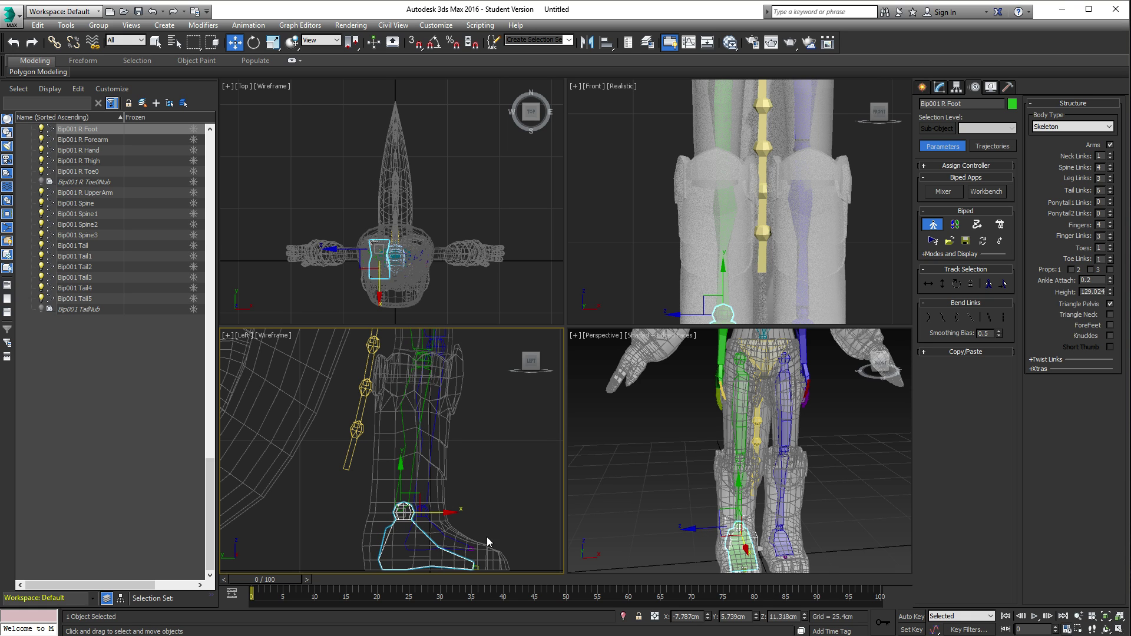
Step: Select Bip001 R Toe0 and scale it wider and taller to fit the front of the right foot
click(477, 567)
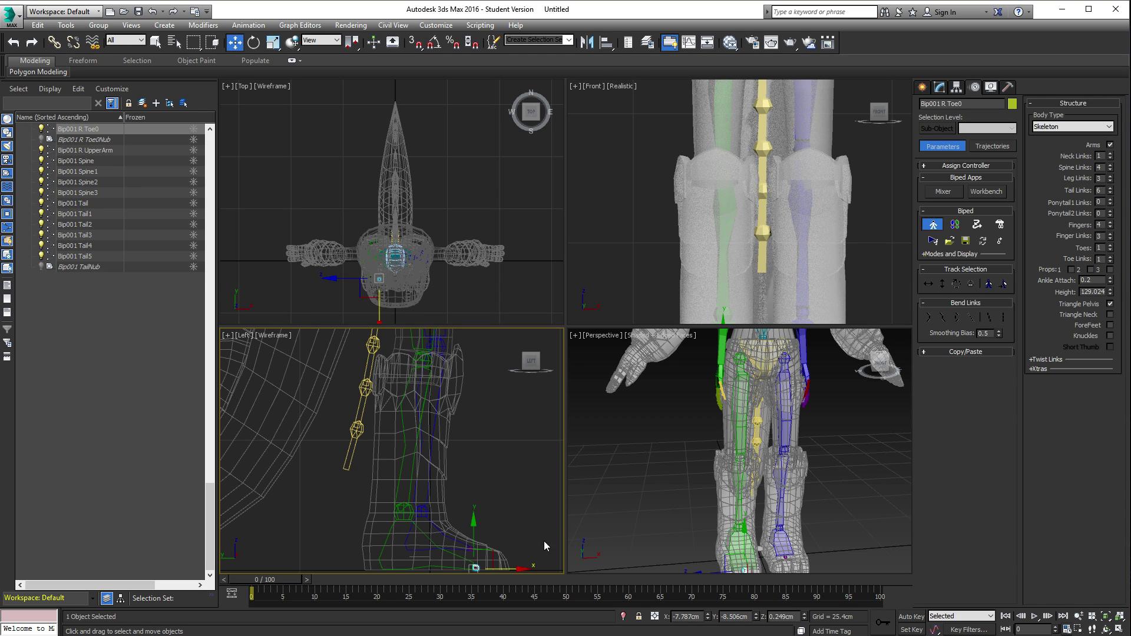
scroll(443, 500, up, 10)
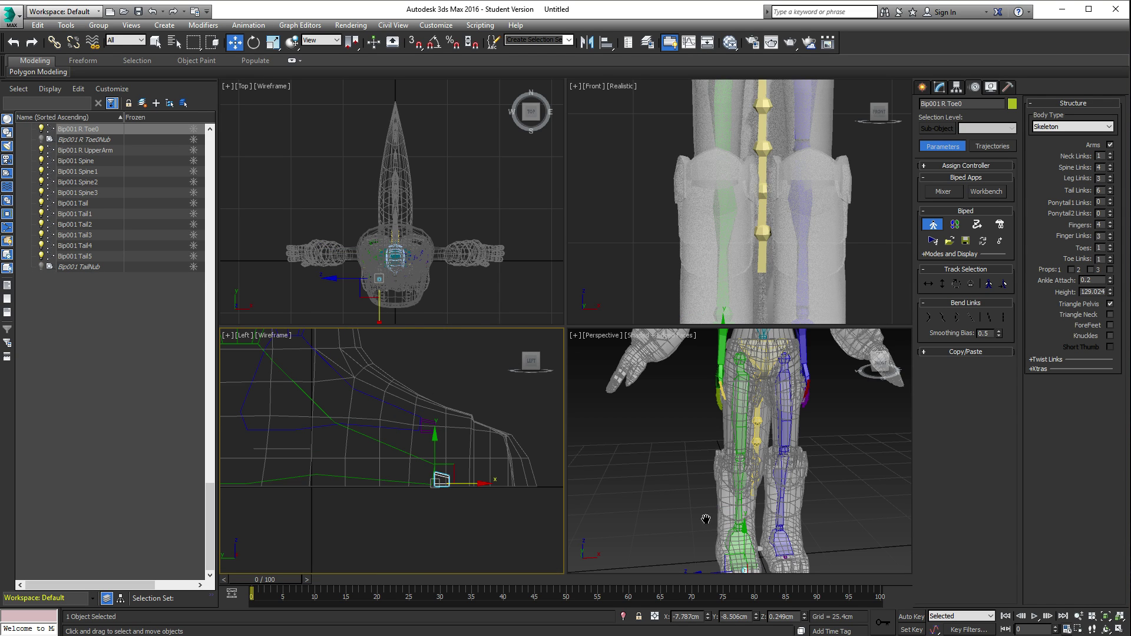
middle_drag(706, 519, 719, 455)
scroll(711, 456, up, 5)
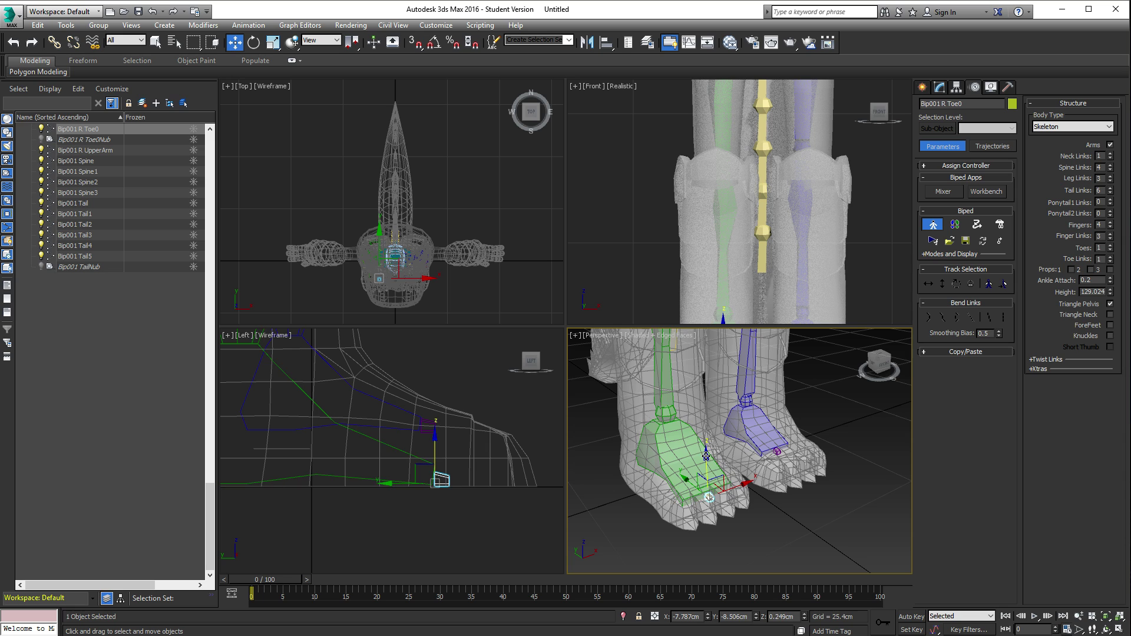
key(r)
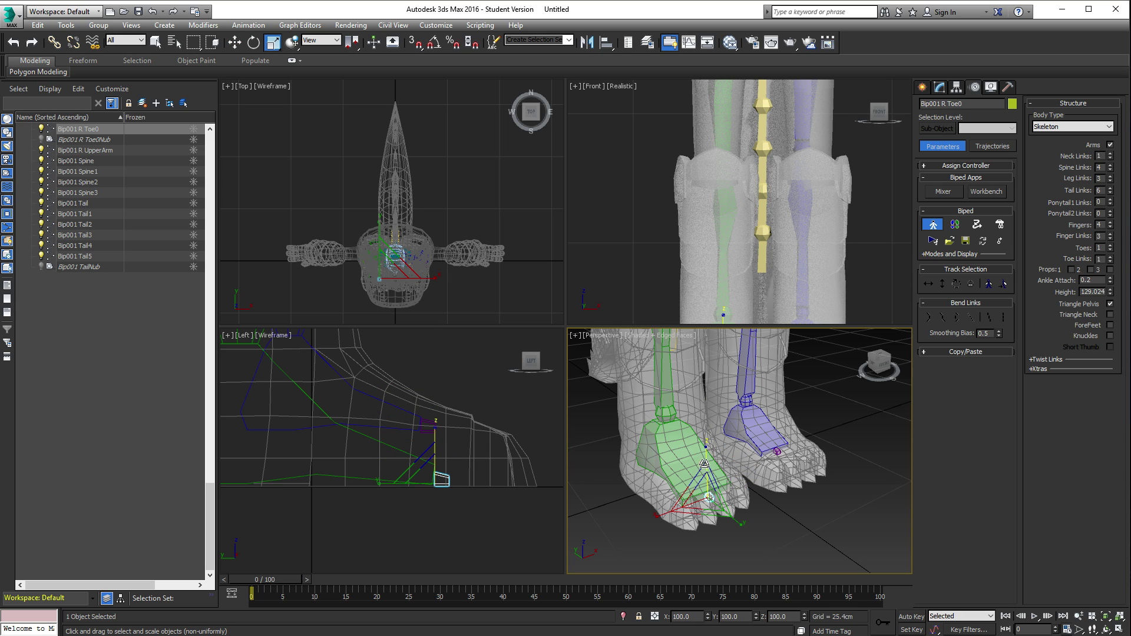
drag(704, 463, 674, 359)
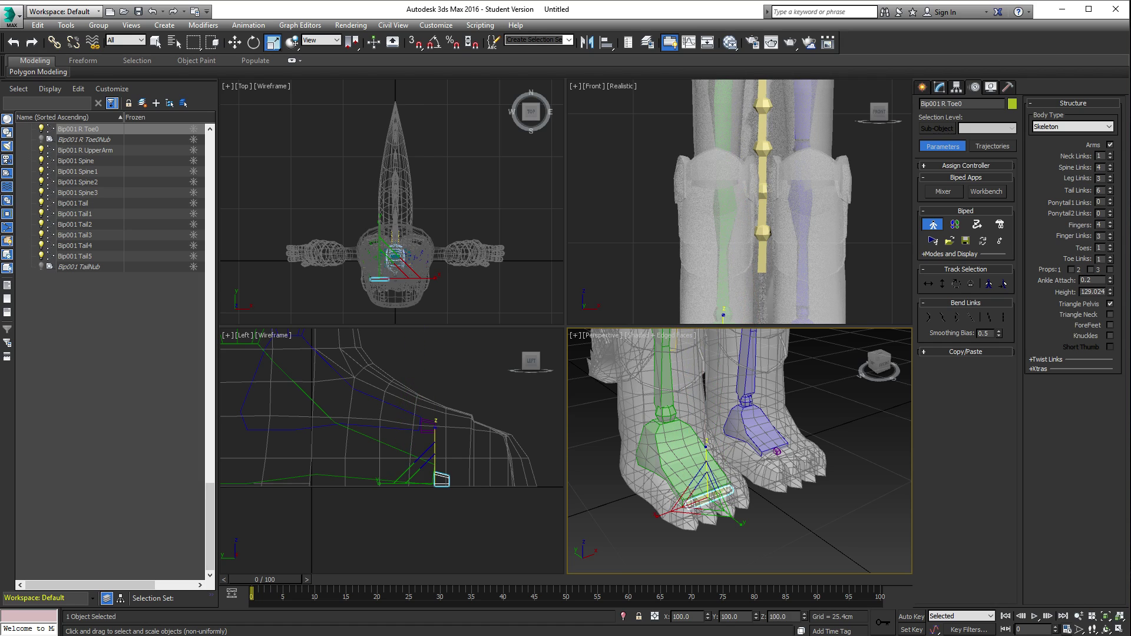
key(r)
drag(744, 523, 819, 591)
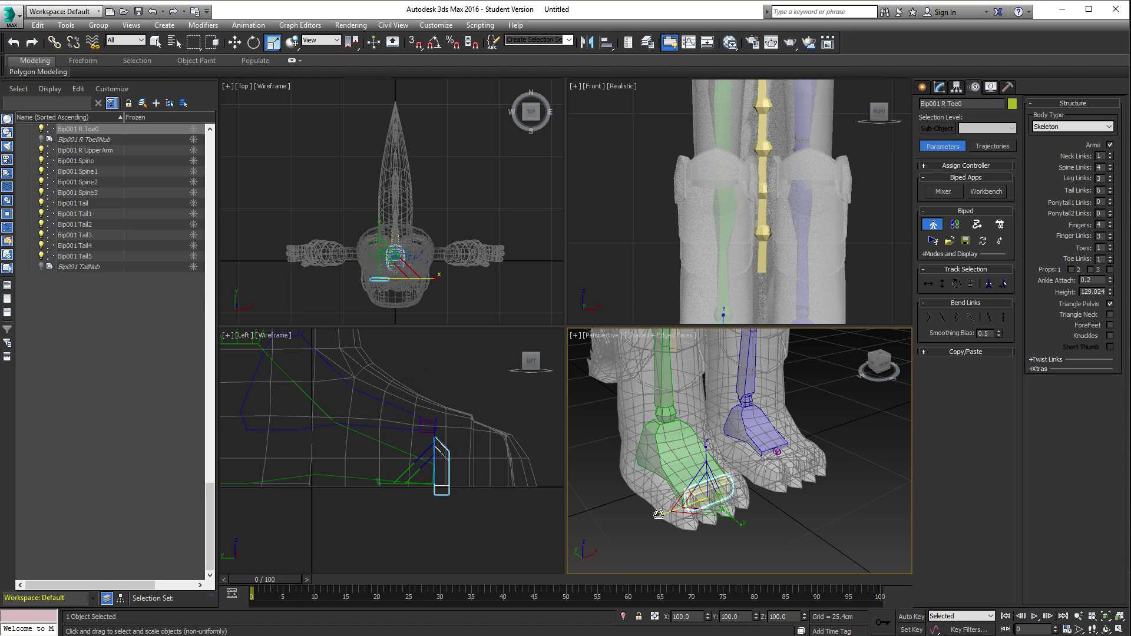
Step: Lengthen Bip001 R Toe0 to about 705% and raise it by about 0.66 cm to rest on the ground line
drag(657, 514, 406, 565)
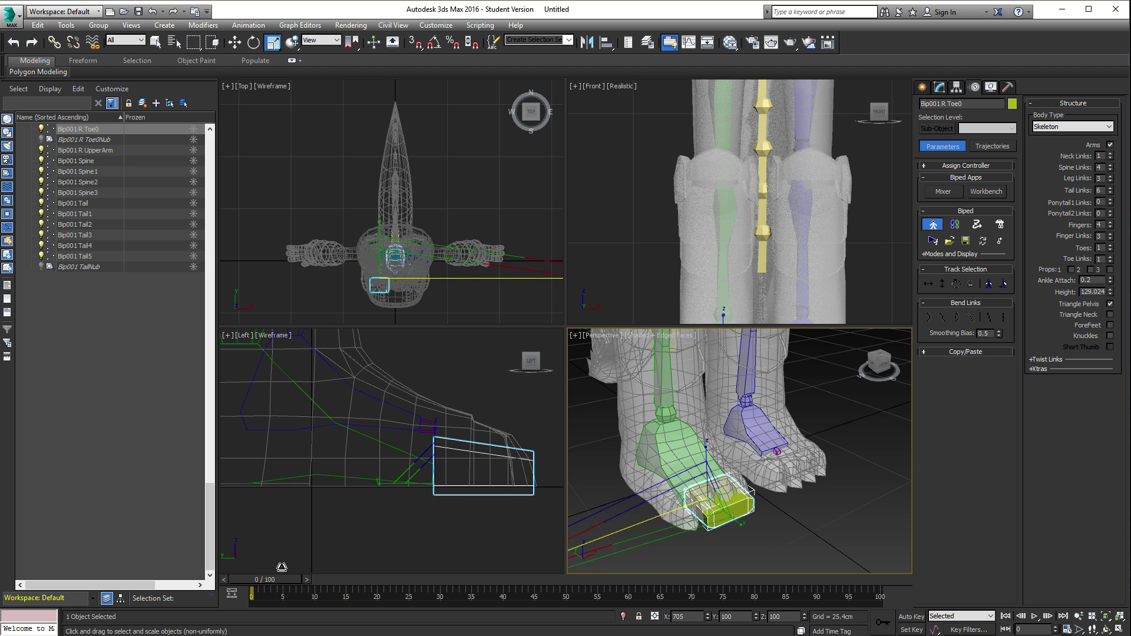
key(w)
drag(437, 436, 437, 429)
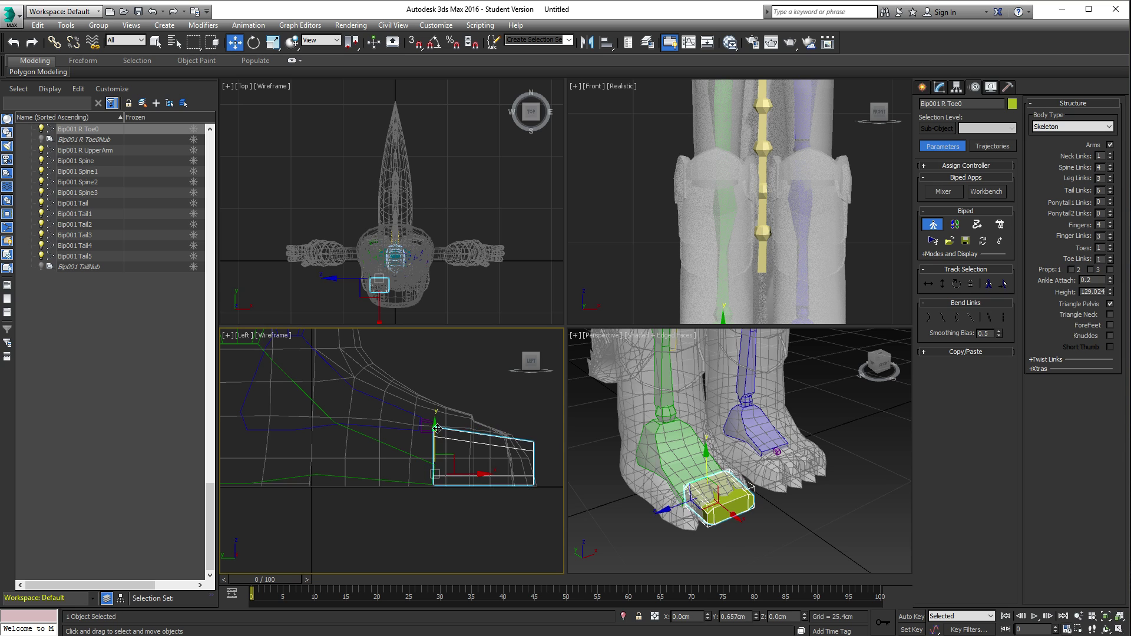
Step: Select Bip001 R Foot, move it sideways to about X -9.05 cm, and widen it to about 140%
click(788, 561)
alt+middle_drag(788, 561, 737, 436)
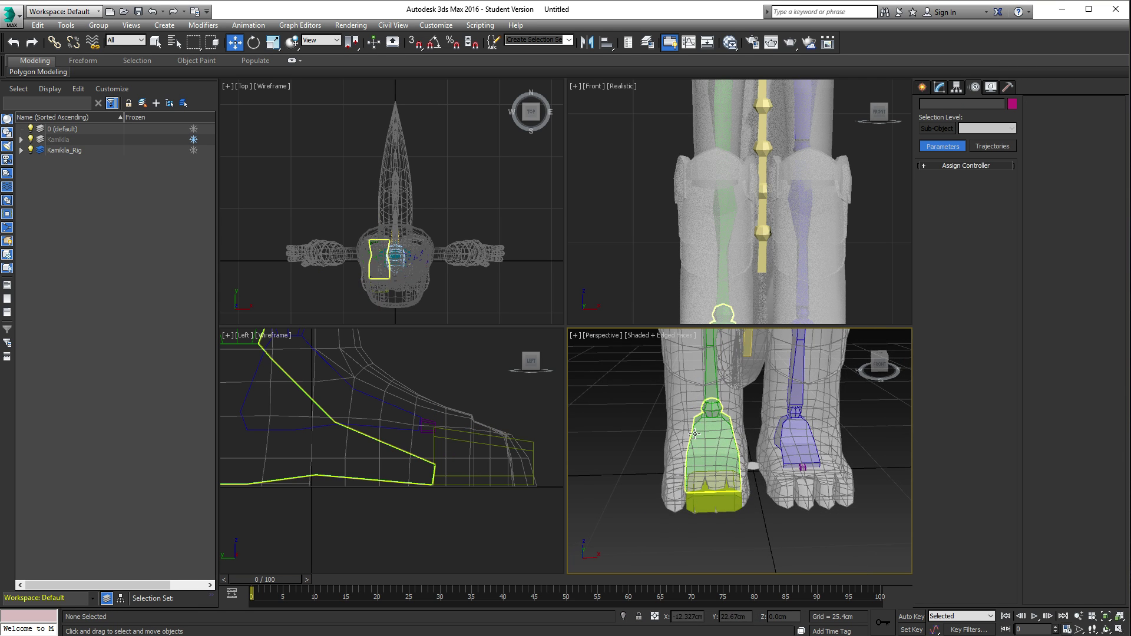
click(735, 429)
drag(746, 408, 739, 409)
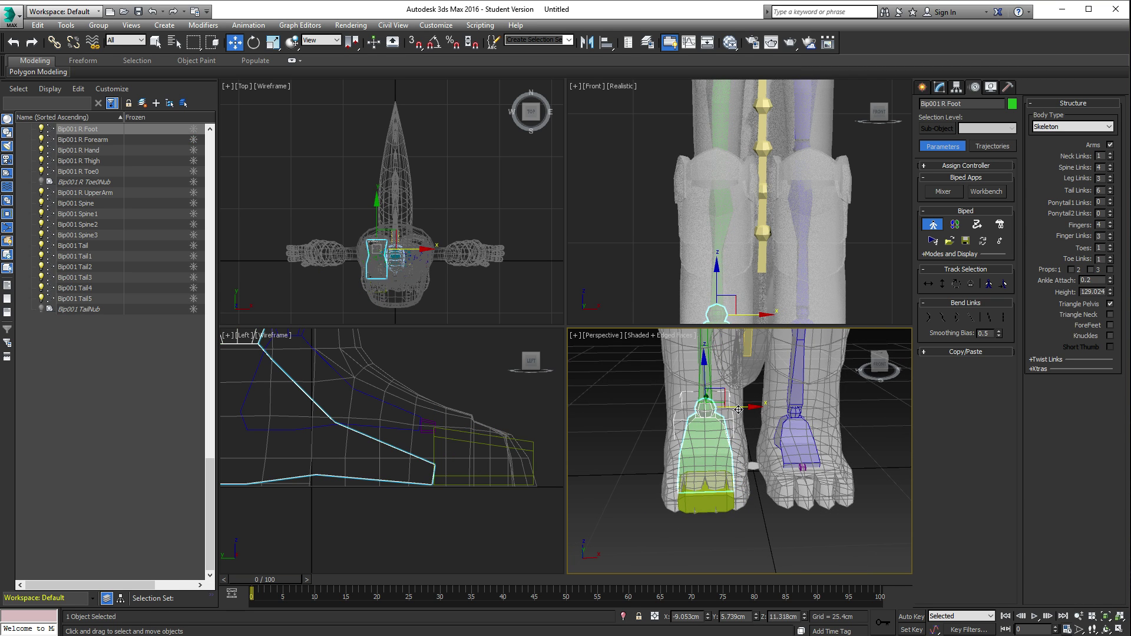
key(r)
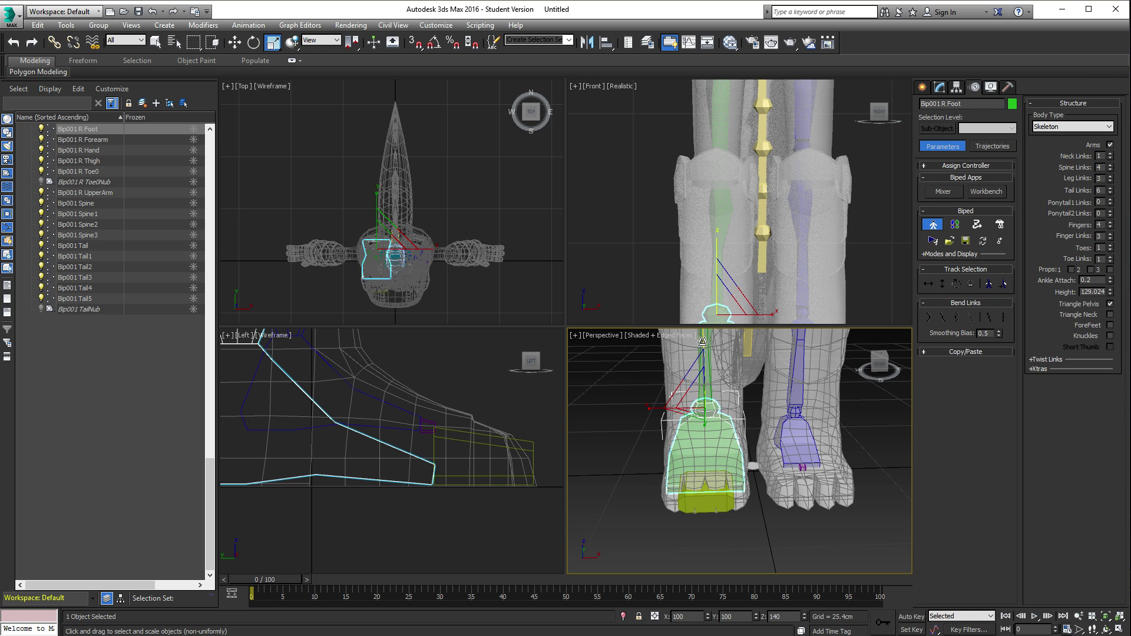
Step: Select Bip001 R Toe0 and widen it to match the width of the right foot
click(705, 492)
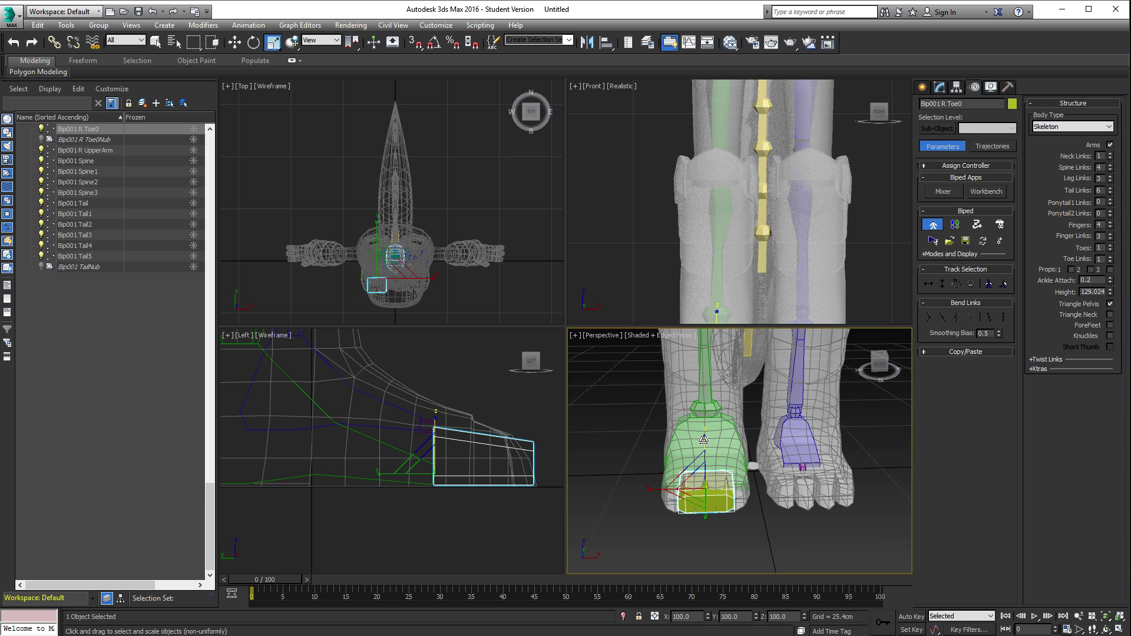
alt+middle_drag(702, 416, 719, 411)
alt+middle_drag(800, 468, 804, 471)
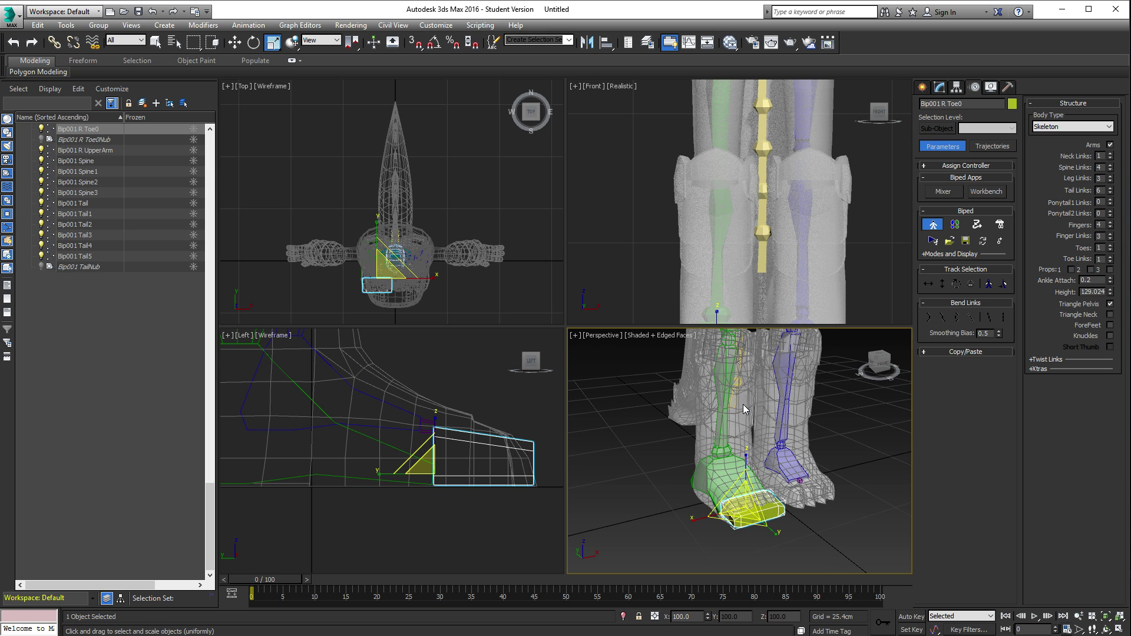
Step: Select Bip001 R Calf and Bip001 R Thigh together and widen both to fit the right leg of the mesh
alt+middle_drag(744, 410, 739, 445)
click(731, 454)
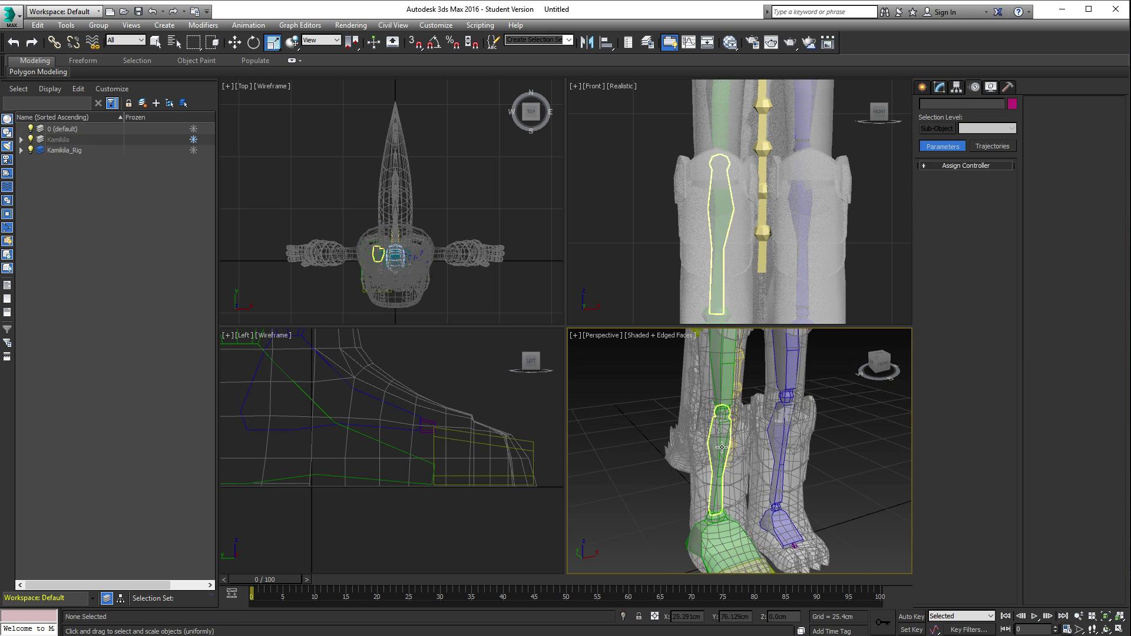
ctrl+click(727, 362)
drag(727, 363, 718, 336)
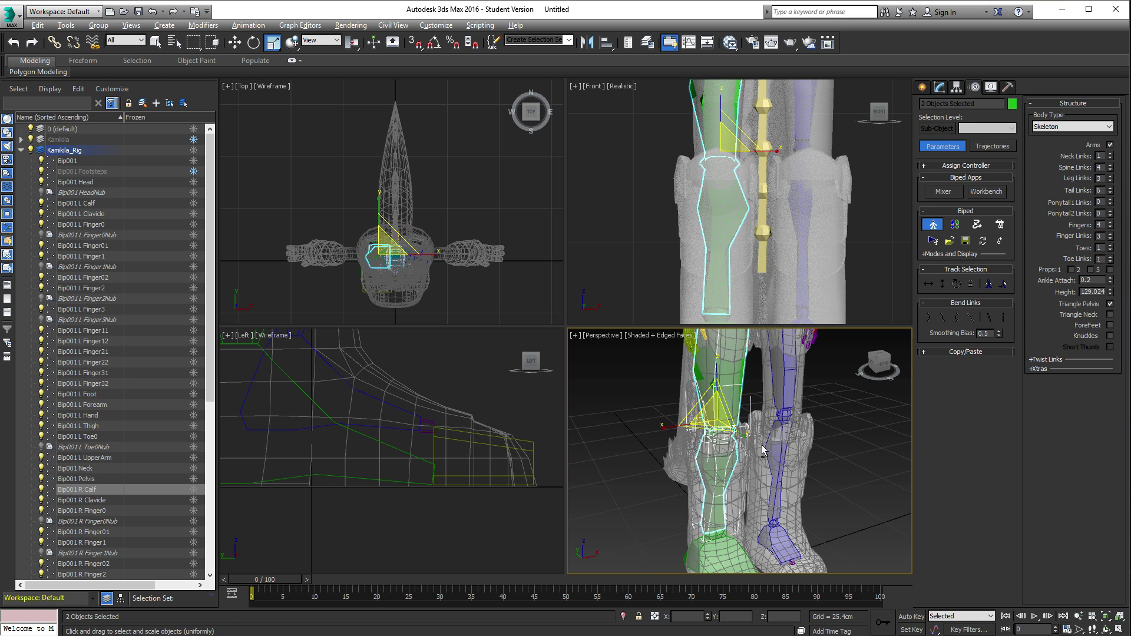
alt+middle_drag(745, 436, 782, 445)
click(830, 446)
Step: Select all four right leg bones together: Bip001 R Thigh, R Foot, R Toe0 and R Calf
click(731, 392)
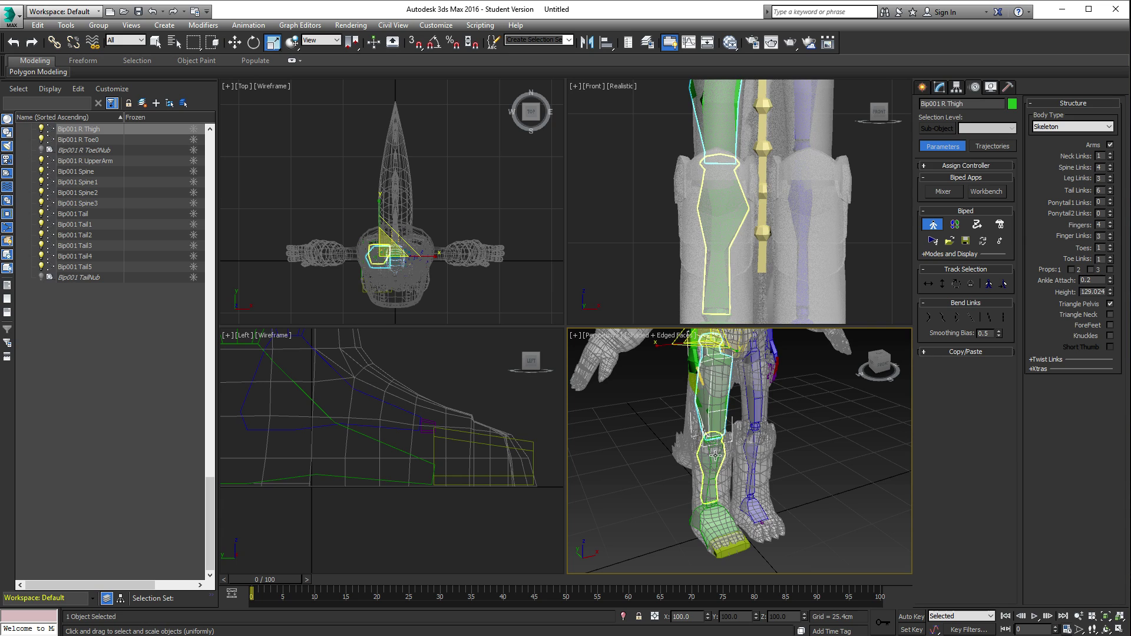
ctrl+click(715, 529)
ctrl+click(729, 551)
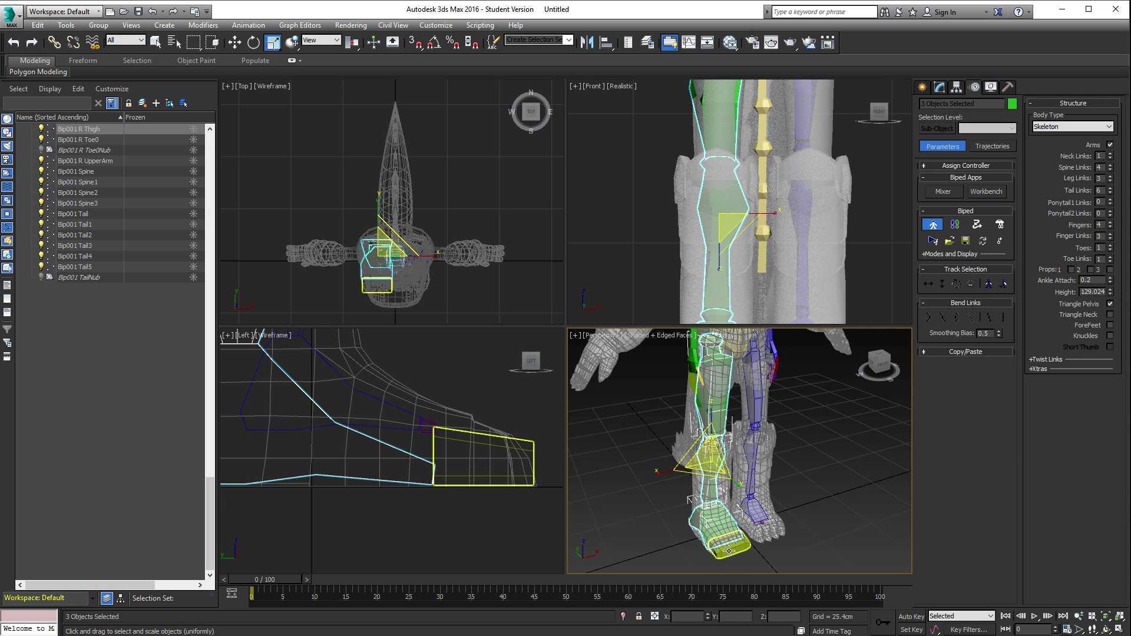
ctrl+click(709, 471)
alt+middle_drag(709, 472, 760, 463)
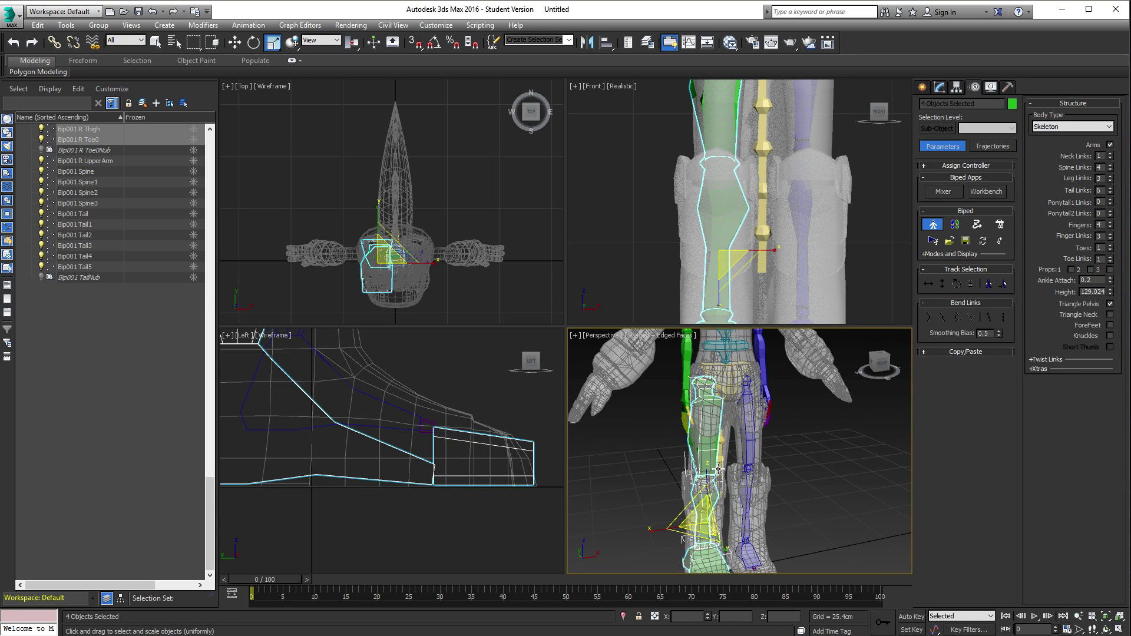
Step: Copy the right leg's posture in collection Col01 and paste it opposite onto the left leg
key(alt+w)
alt+middle_drag(622, 376, 588, 351)
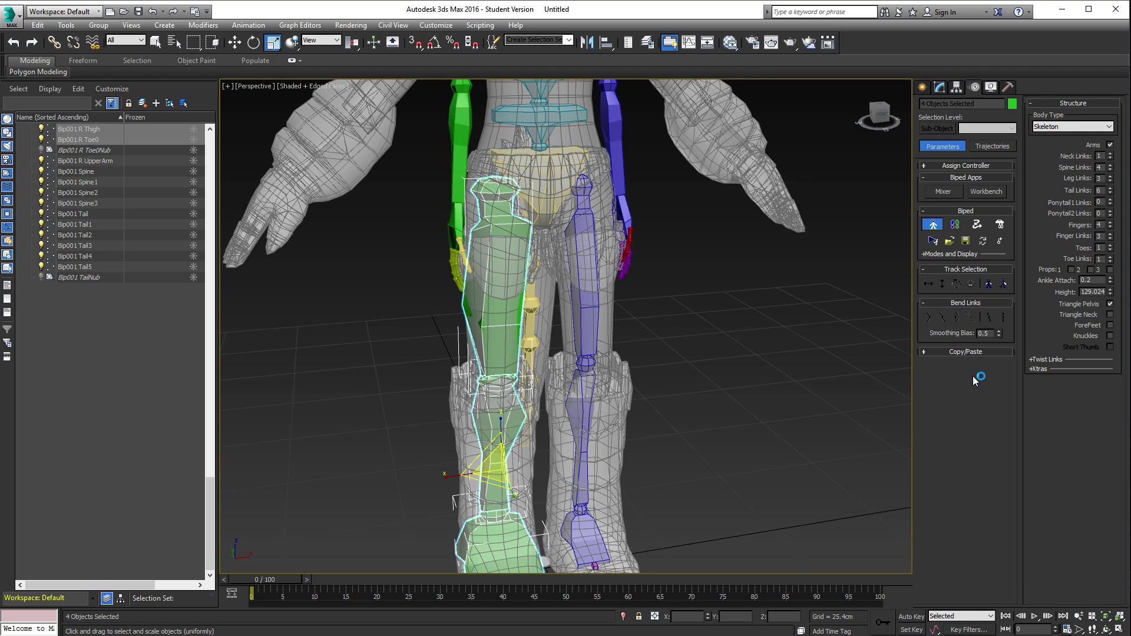
click(964, 352)
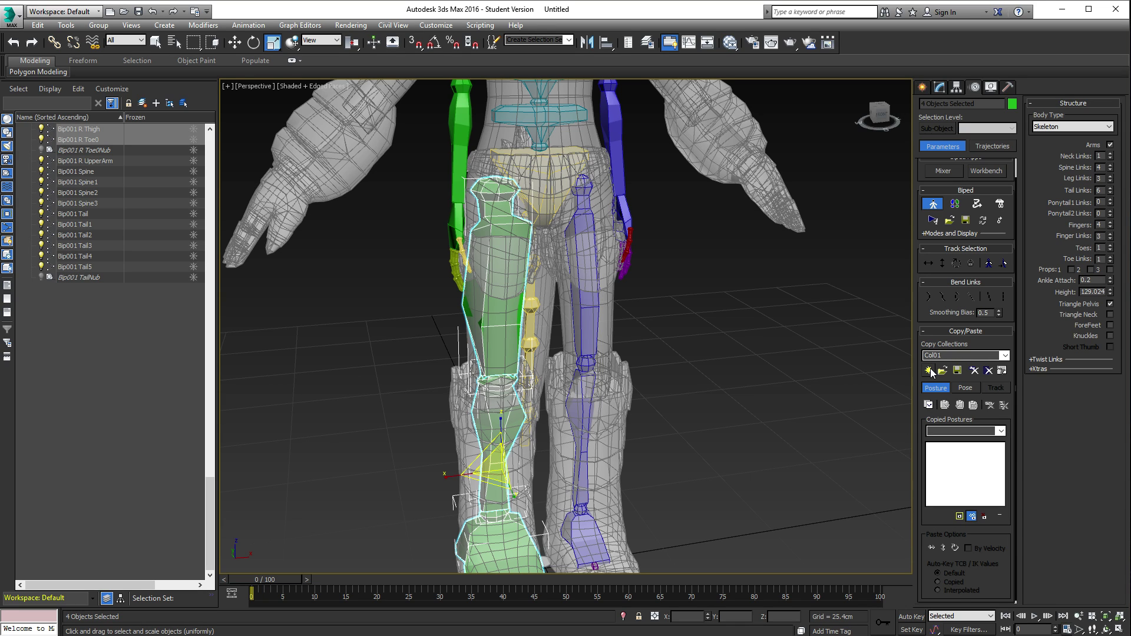
click(927, 405)
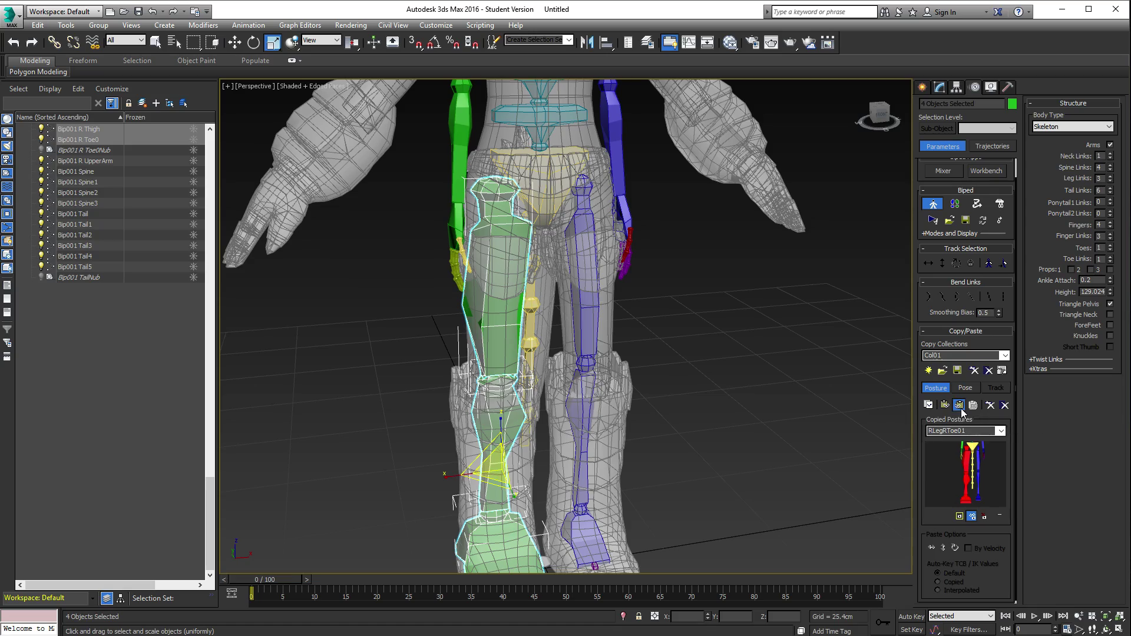
click(959, 407)
alt+middle_drag(717, 348, 657, 448)
middle_drag(548, 246, 557, 342)
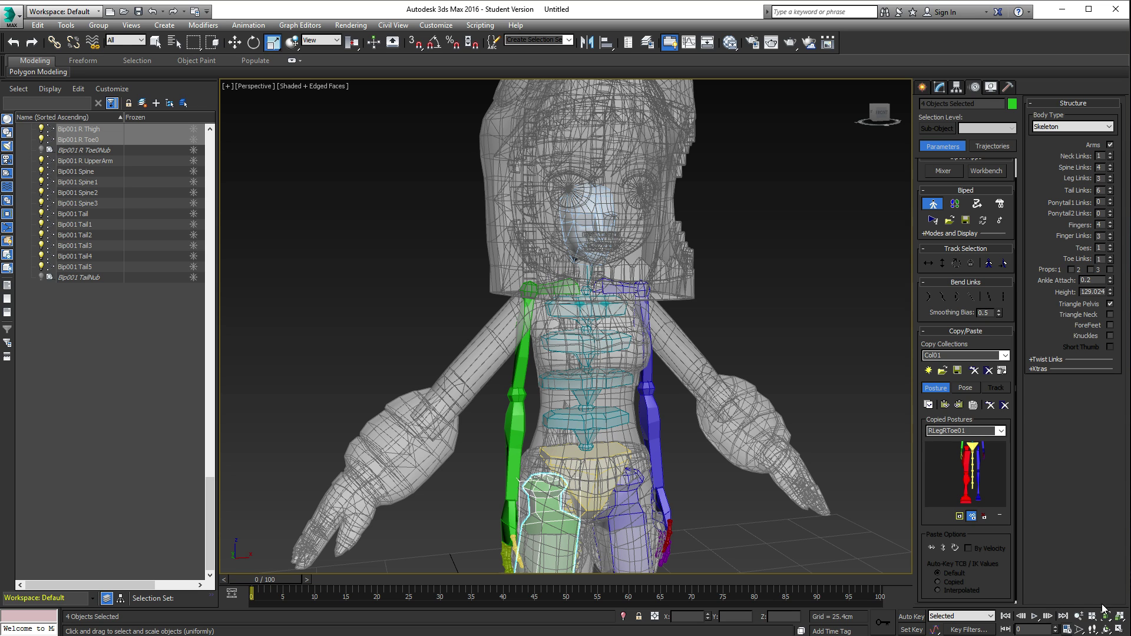
Step: Return to the four-viewport layout, show the front view in wireframe, and select Bip001 R Clavicle
click(1118, 630)
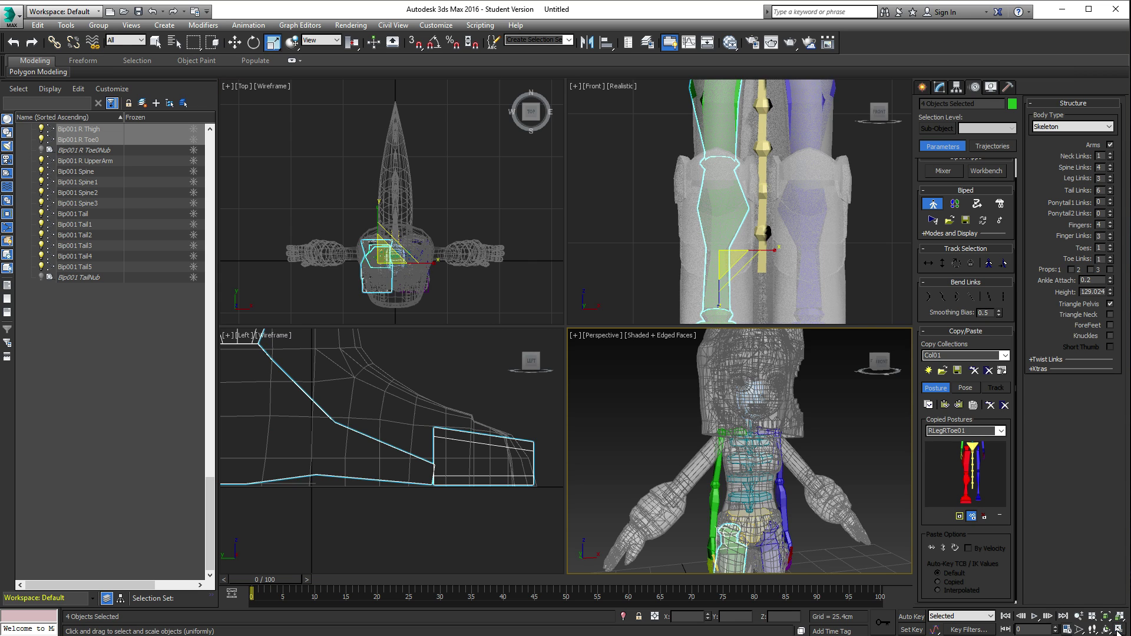
scroll(765, 194, down, 6)
middle_drag(707, 107, 707, 208)
key(F3)
click(746, 200)
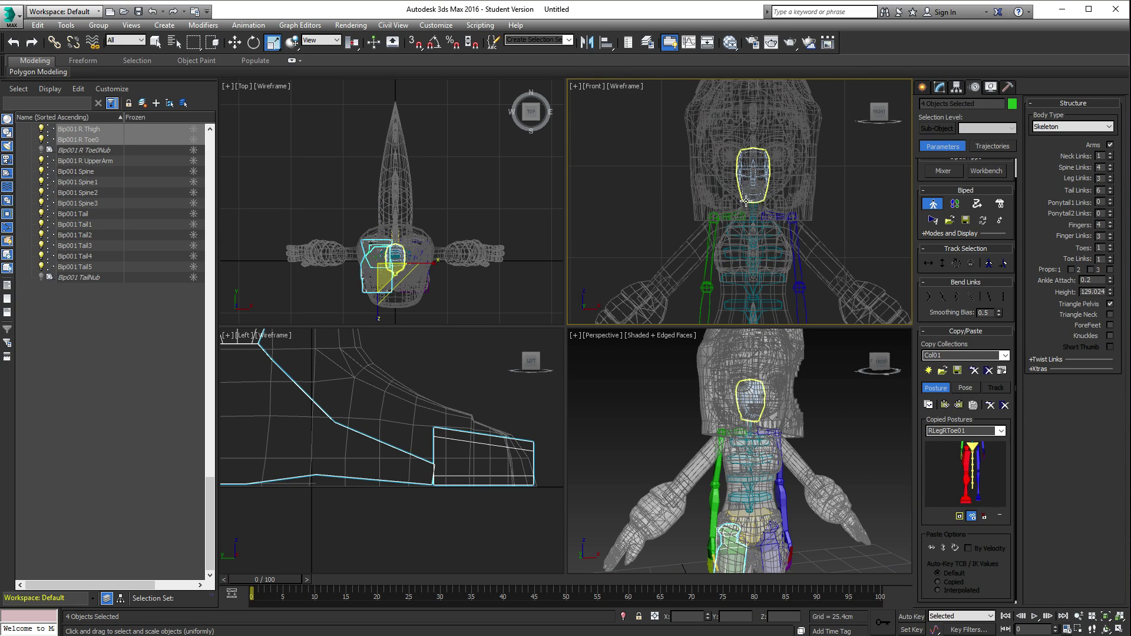
scroll(712, 247, up, 3)
click(765, 167)
scroll(765, 167, up, 2)
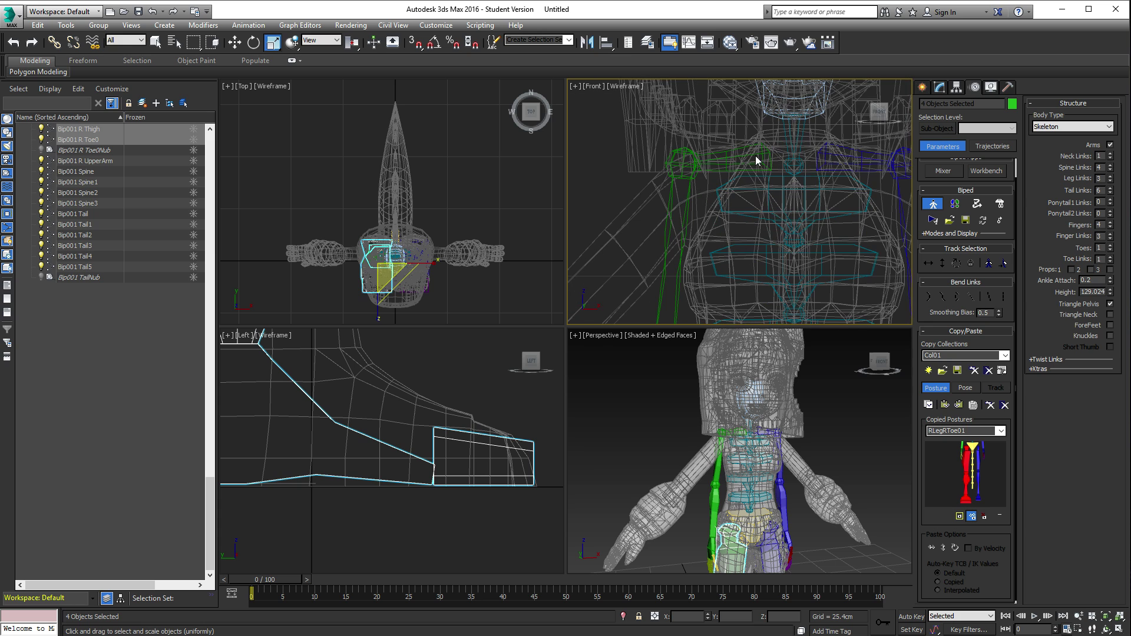
click(759, 152)
Step: Move Bip001 R Clavicle backward to about Y 3.67 cm so it sits centrally within the shoulder mesh
scroll(459, 466, down, 8)
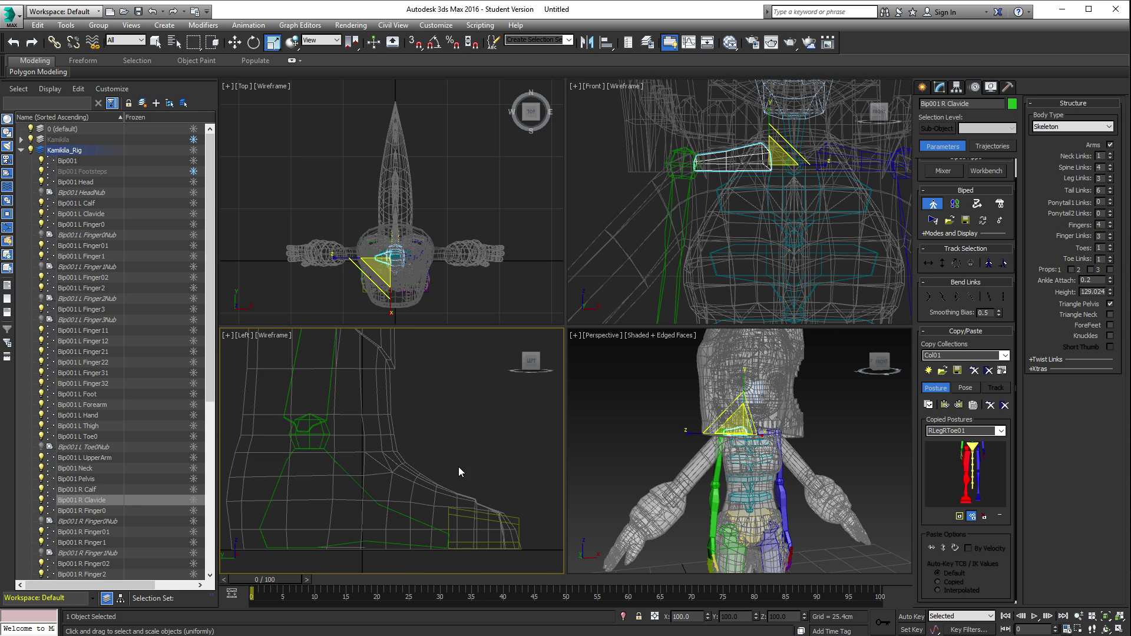
middle_drag(436, 443, 433, 495)
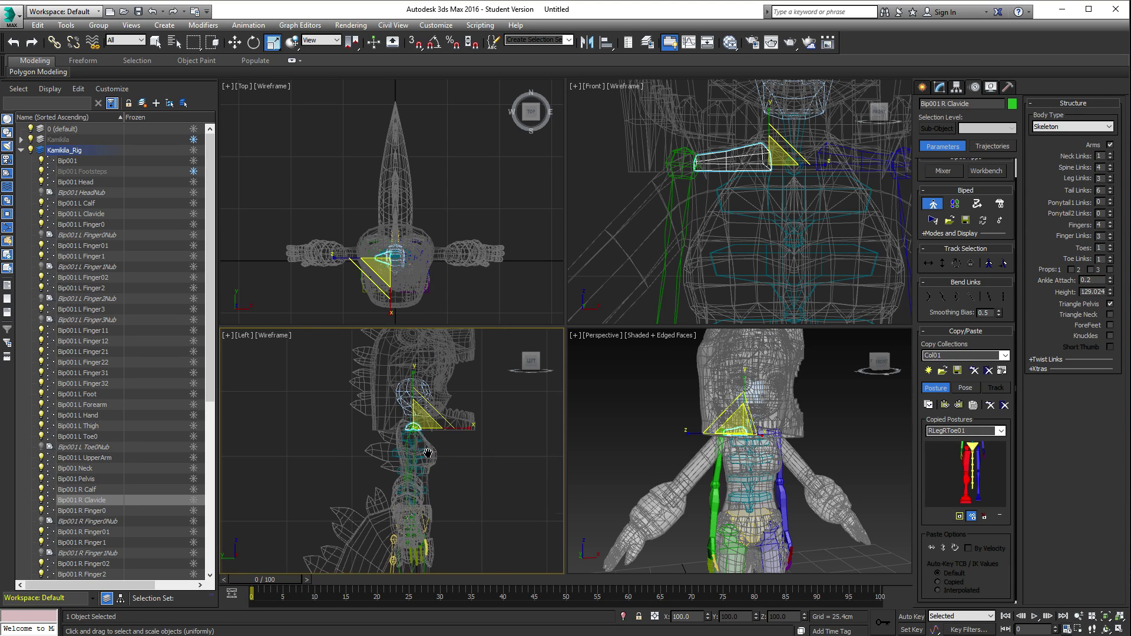
scroll(413, 354, up, 4)
middle_drag(442, 348, 448, 466)
scroll(418, 464, up, 5)
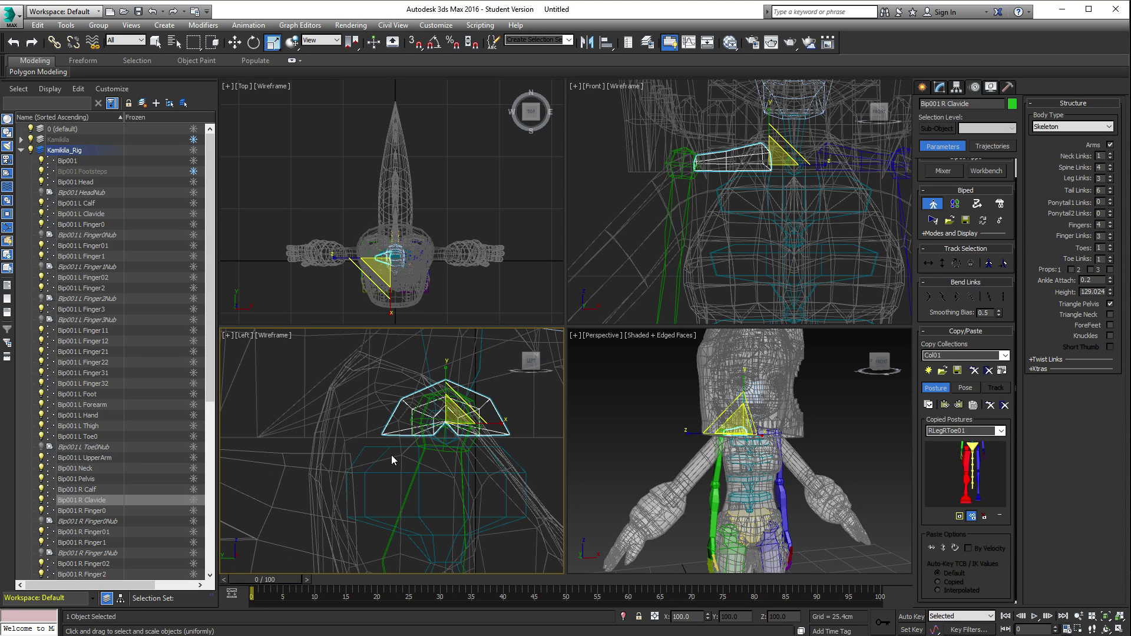
scroll(369, 246, up, 8)
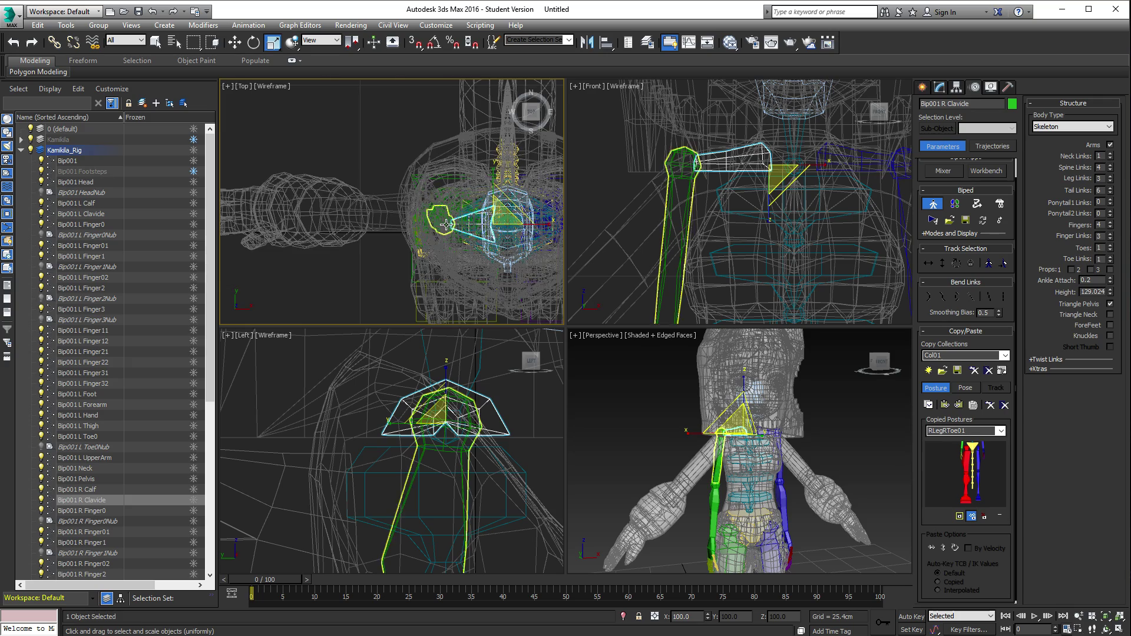
scroll(412, 233, down, 2)
scroll(388, 215, up, 3)
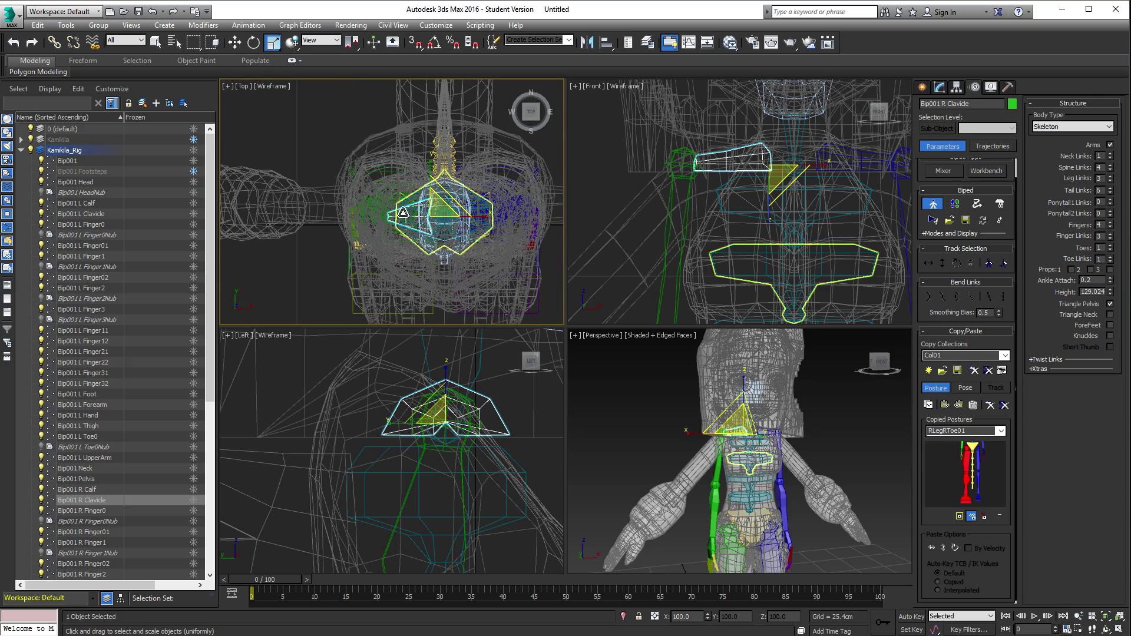
key(w)
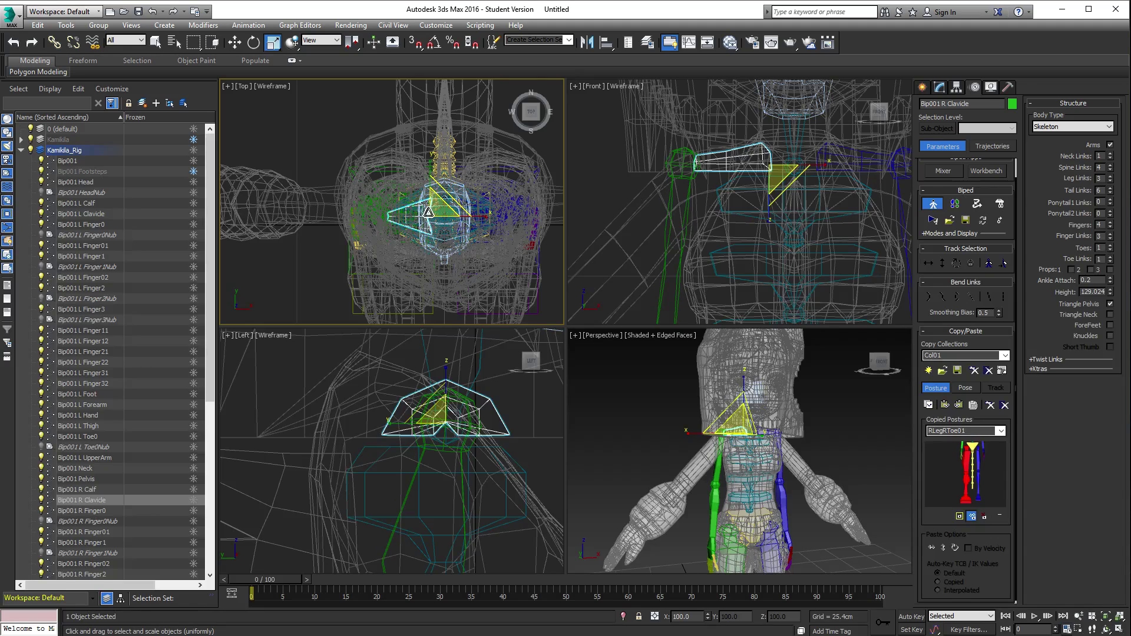
click(461, 427)
drag(474, 436, 426, 427)
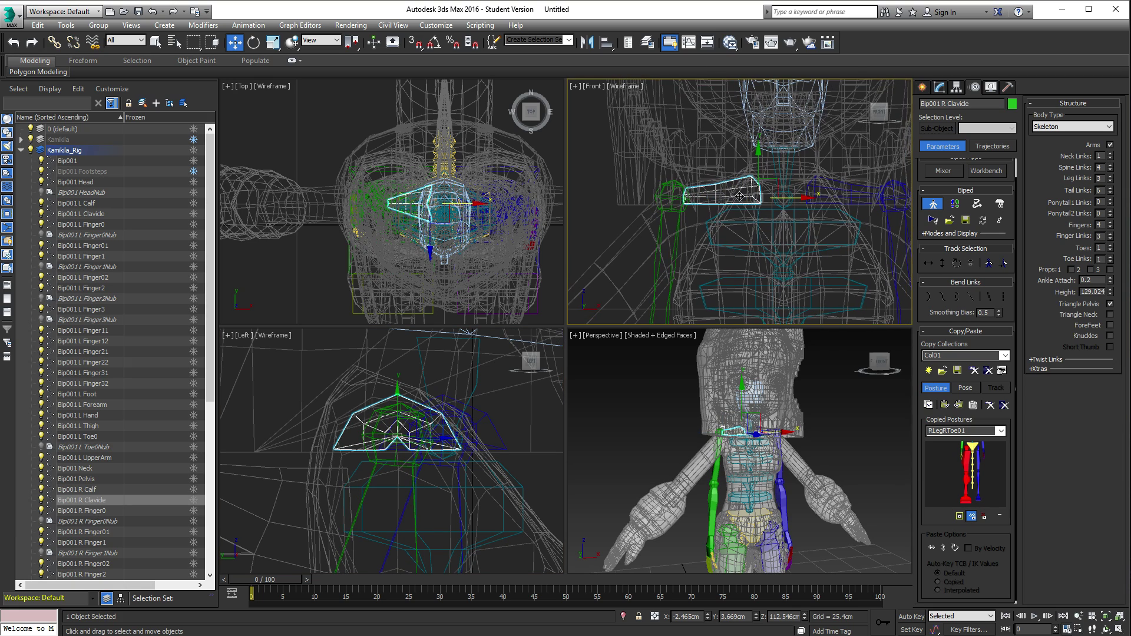
Step: Lower Bip001 R Clavicle, tilt its outer end downward, and enlarge it to fill the shoulder
alt+middle_drag(807, 472, 727, 475)
middle_drag(728, 159, 772, 167)
scroll(747, 218, up, 2)
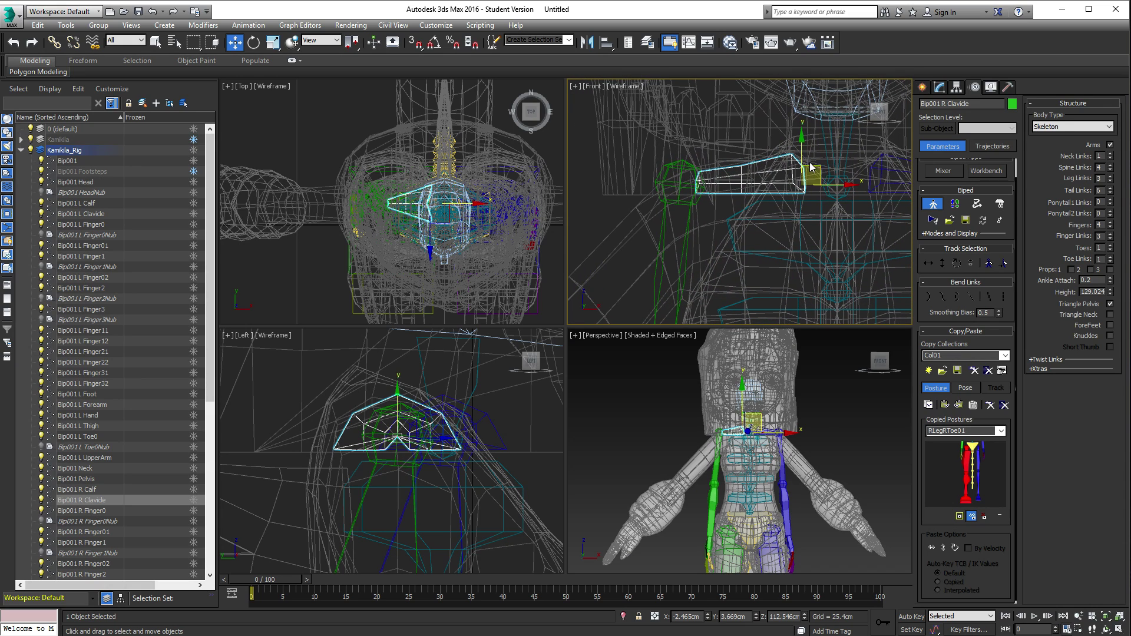
drag(803, 158, 811, 210)
key(e)
key(r)
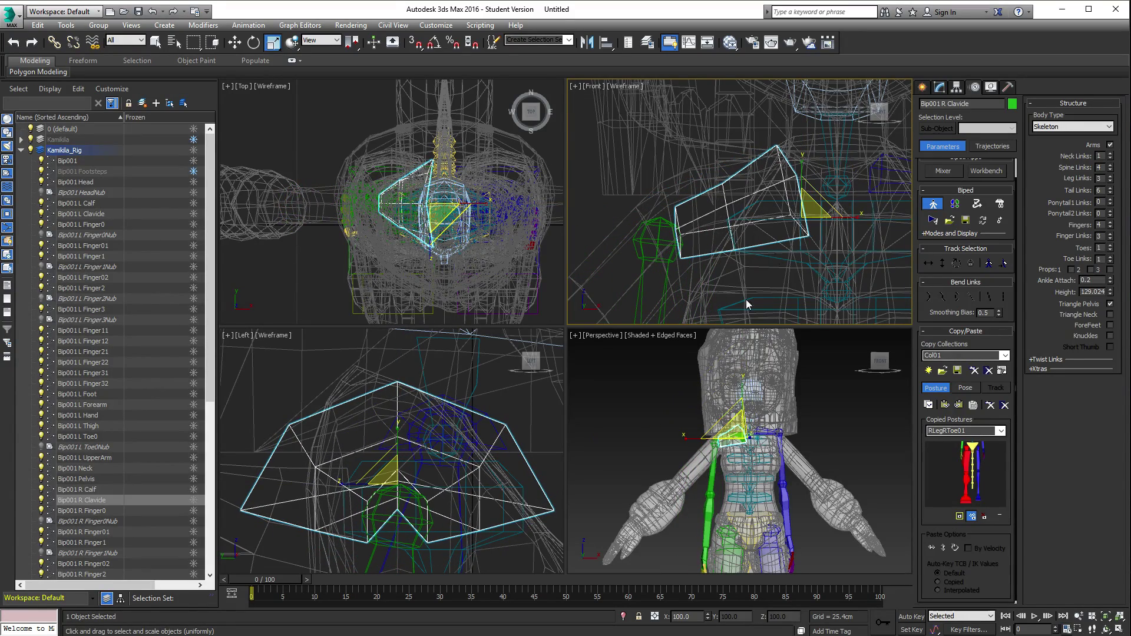
alt+middle_drag(747, 482, 778, 465)
alt+middle_drag(720, 431, 737, 433)
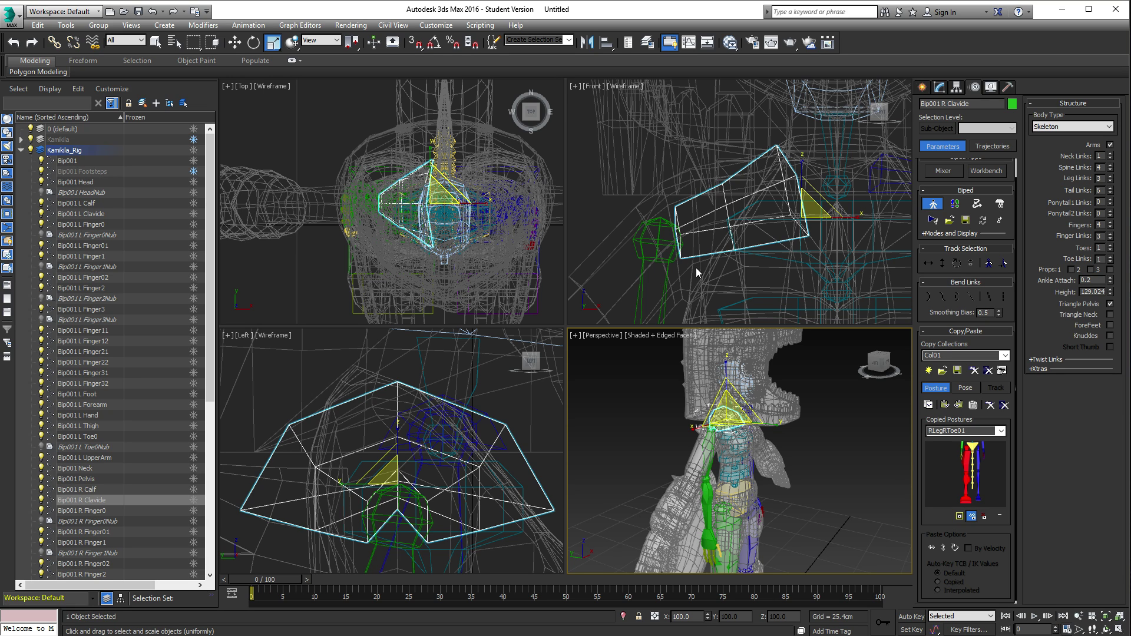
click(658, 238)
middle_drag(739, 285, 756, 210)
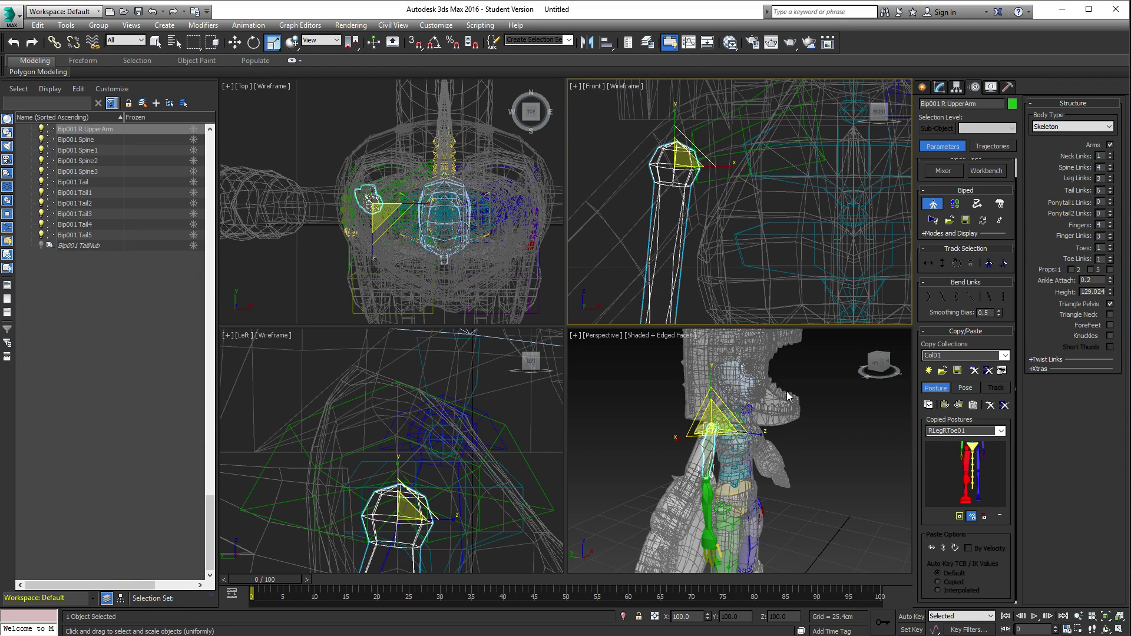
alt+middle_drag(788, 397, 737, 407)
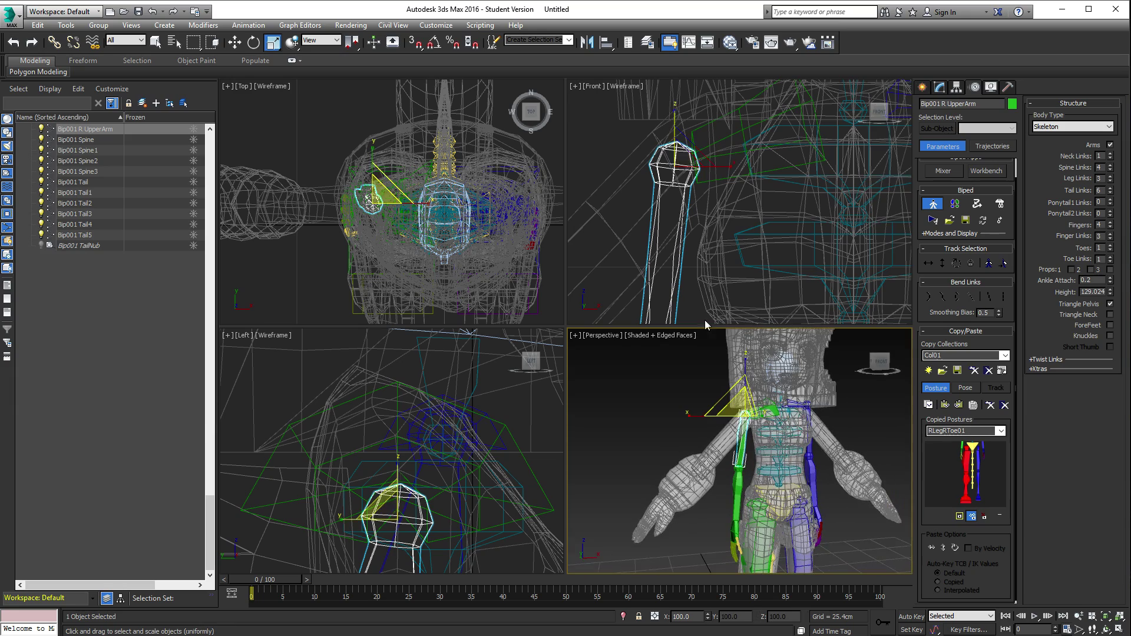
scroll(715, 176, down, 2)
middle_drag(715, 177, 745, 189)
scroll(745, 189, up, 2)
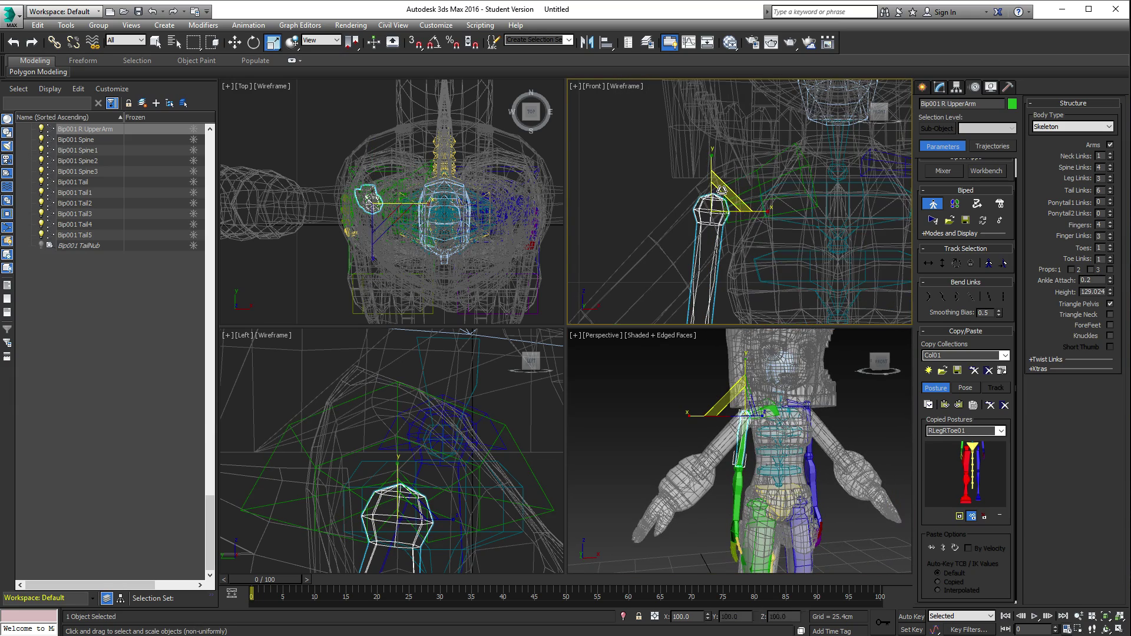
Step: Reselect the right clavicle as the upper arm's parent, then rotate and shrink it to bring the shoulder joint inward
key(Page_Up)
key(e)
drag(784, 163, 841, 156)
key(r)
key(w)
key(ctrl+z)
key(r)
key(e)
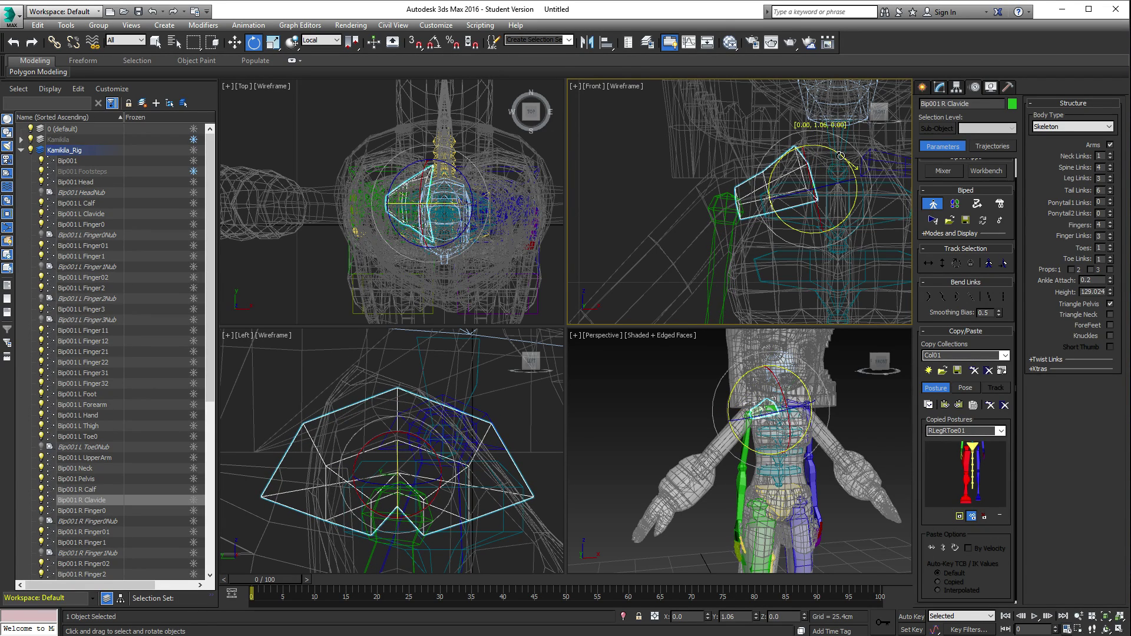
Step: Try to rotate Bip001 R UpperArm outward to follow the mesh arm, and undo the rotation
middle_drag(779, 206, 764, 186)
click(760, 179)
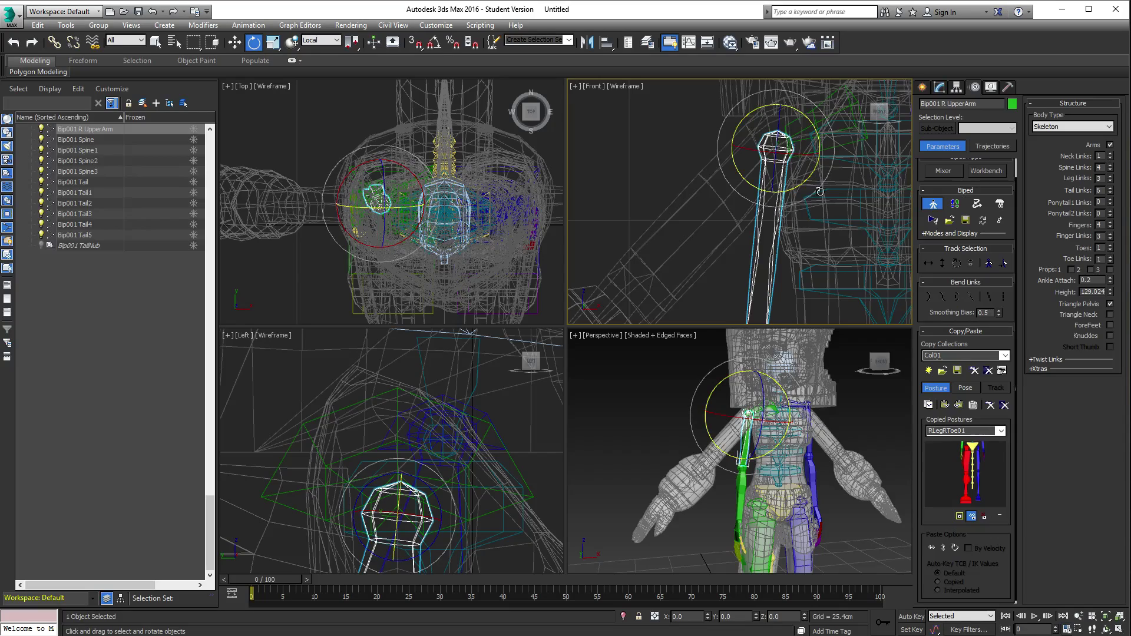
scroll(820, 192, down, 2)
middle_drag(777, 226, 721, 187)
drag(736, 181, 679, 240)
key(ctrl+z)
middle_drag(713, 144, 719, 190)
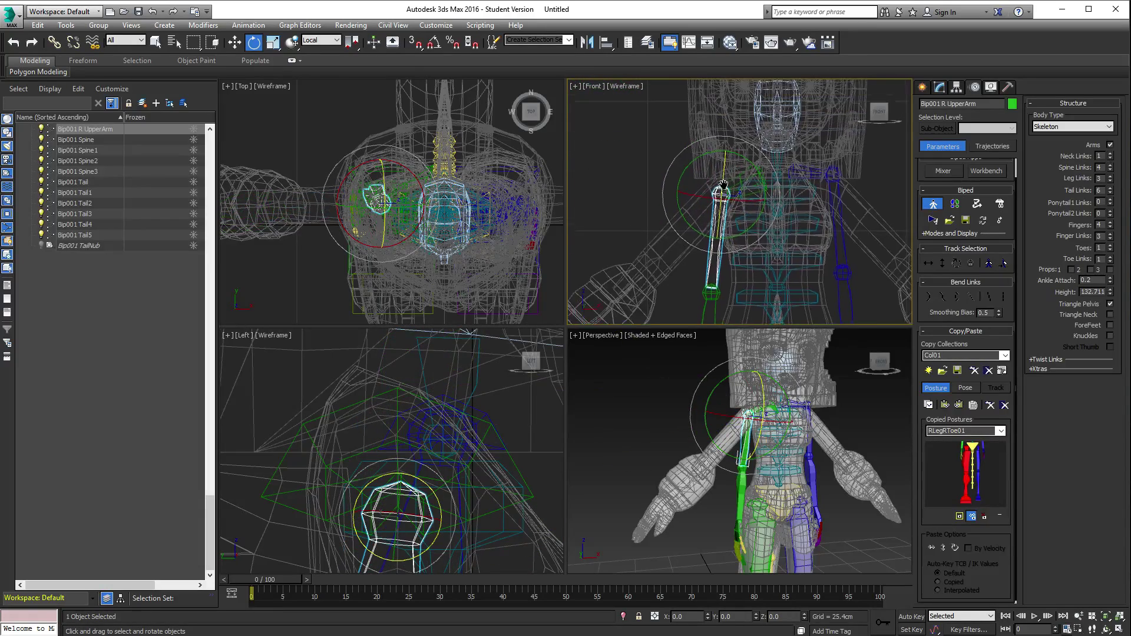
Step: Select Bip001 R Clavicle and scale it down further to fit the shoulder mesh
scroll(720, 191, up, 4)
middle_drag(758, 227, 767, 96)
scroll(767, 96, up, 3)
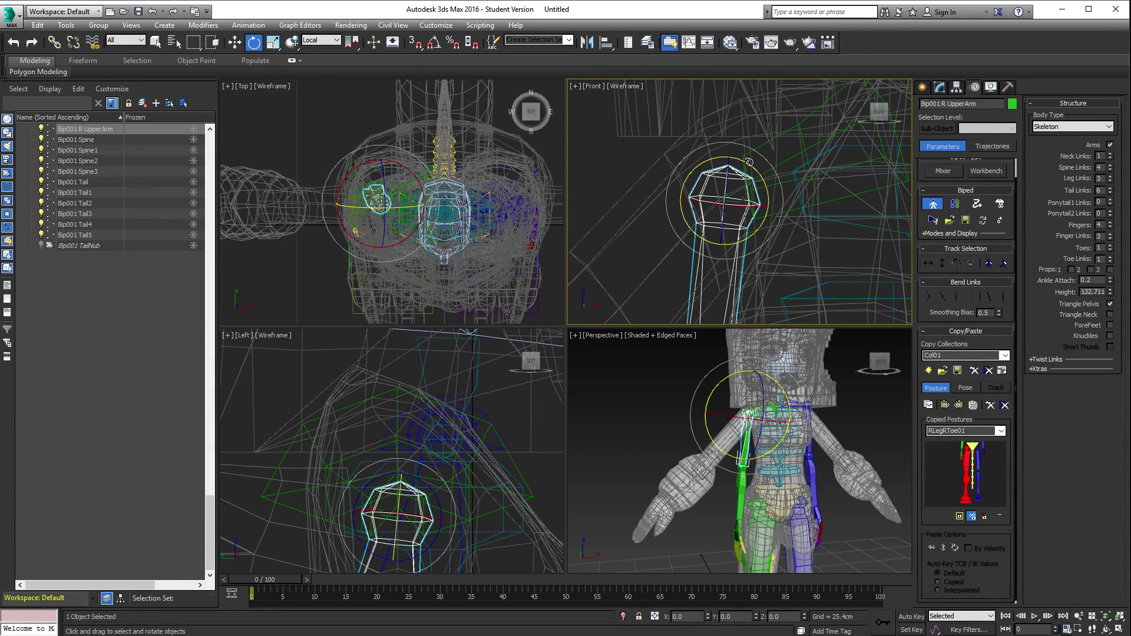
click(766, 145)
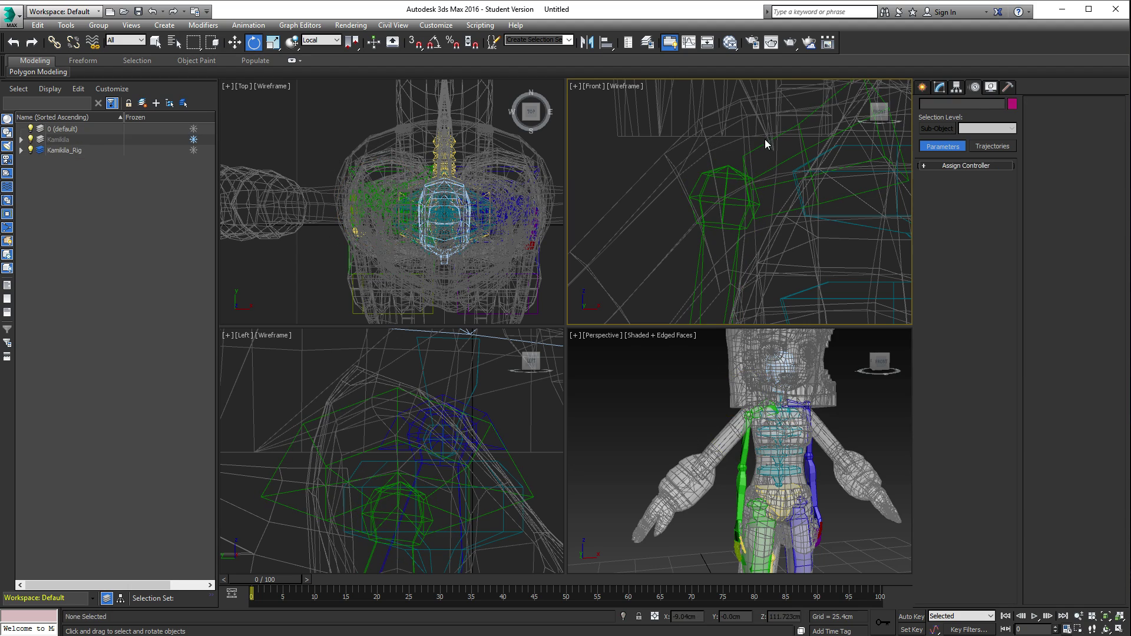
click(764, 146)
middle_drag(806, 122, 740, 193)
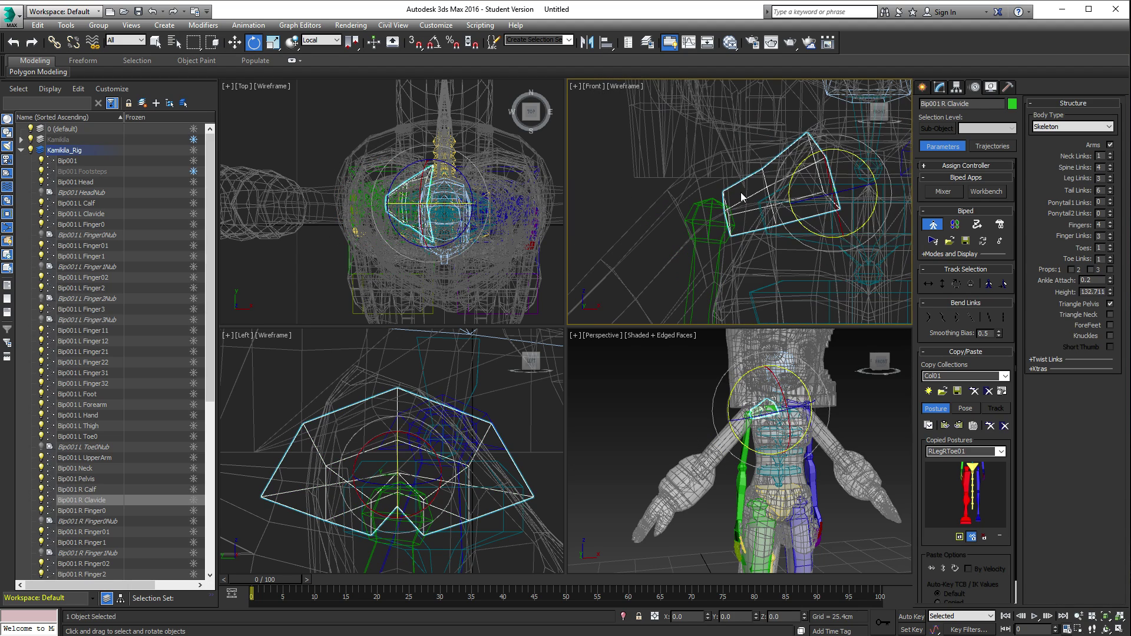
key(r)
drag(839, 182, 844, 235)
key(e)
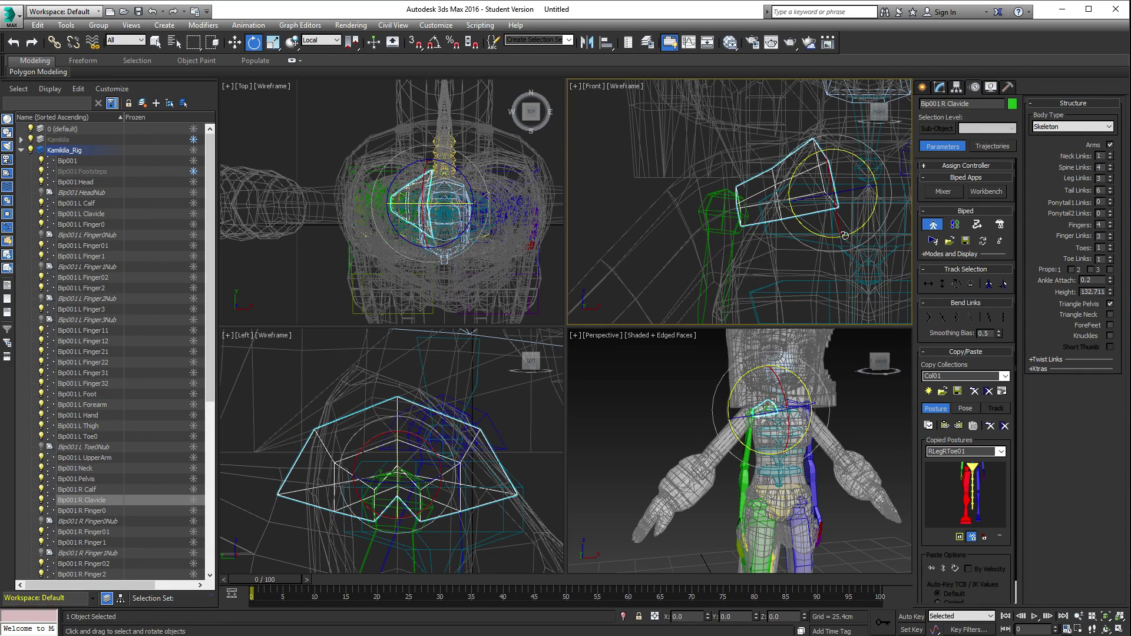
Step: Try to swing Bip001 R UpperArm outward in the front view to match the mesh arm's angle
click(705, 206)
scroll(754, 248, down, 5)
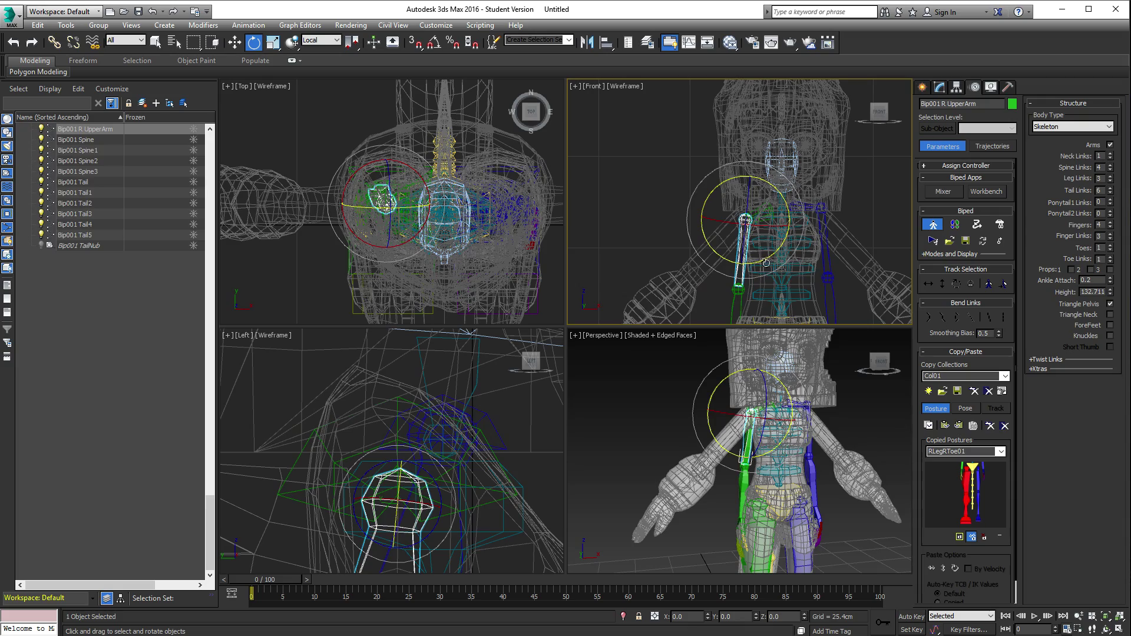
drag(763, 260, 713, 248)
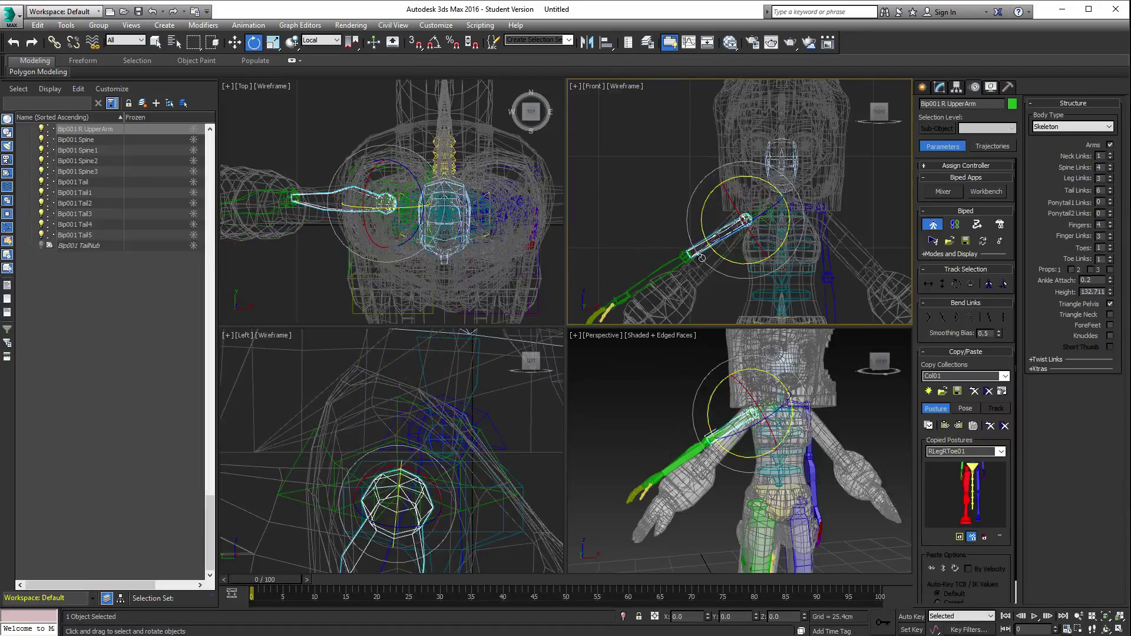
right_click(721, 240)
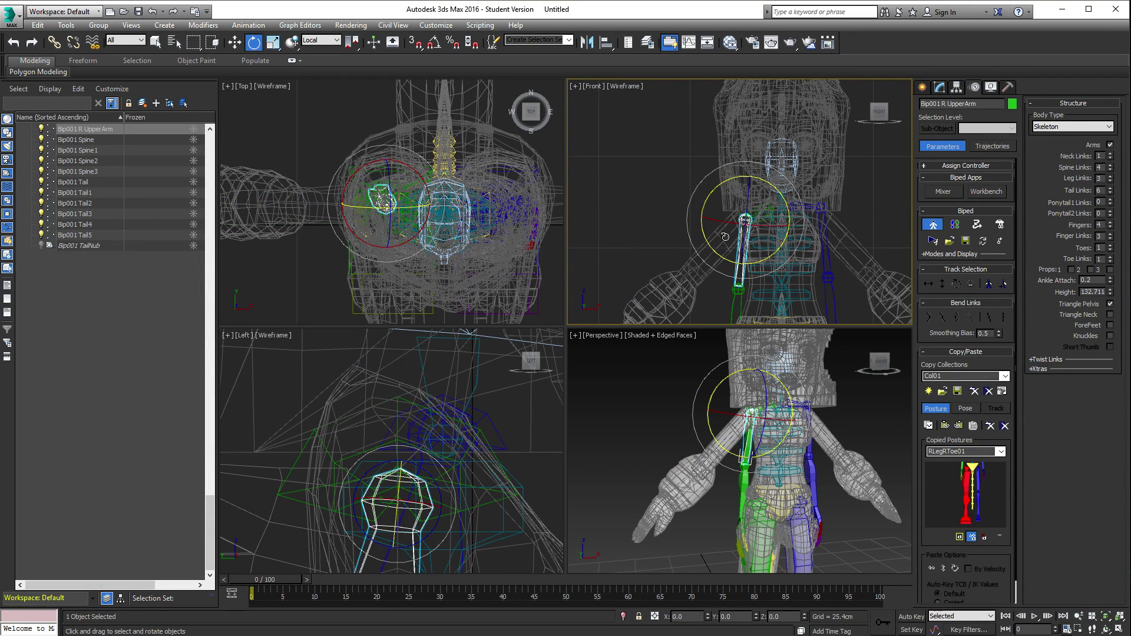
Step: Rotate Bip001 R UpperArm outward in the front view and fine-tune its direction in the top view to follow the mesh arm
scroll(825, 236, up, 3)
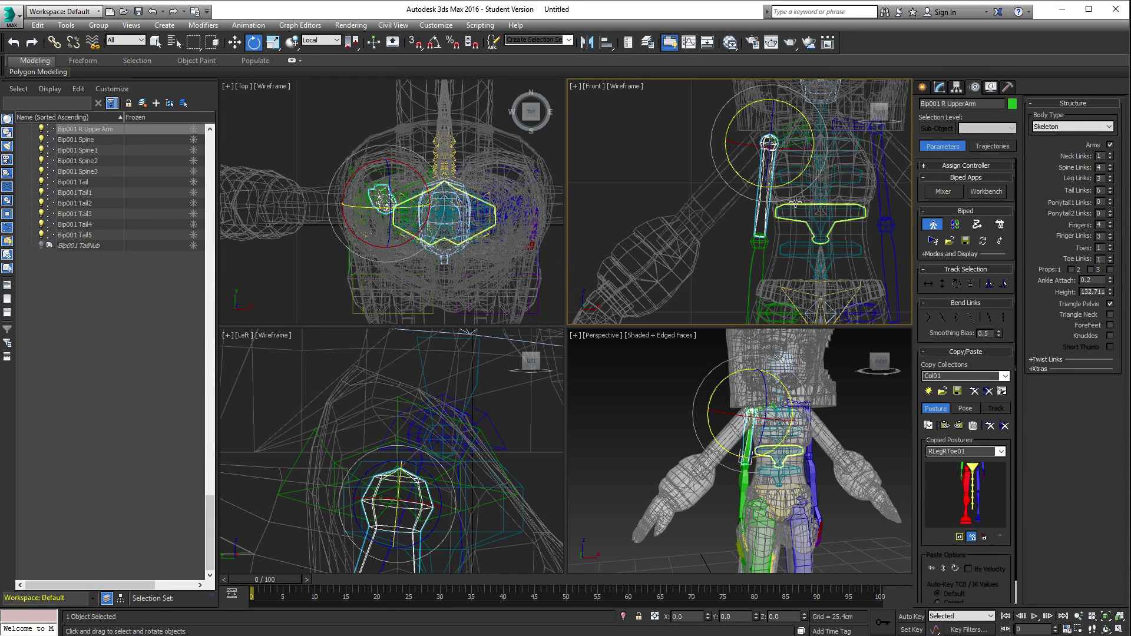
drag(790, 183, 747, 202)
alt+middle_drag(773, 337, 765, 520)
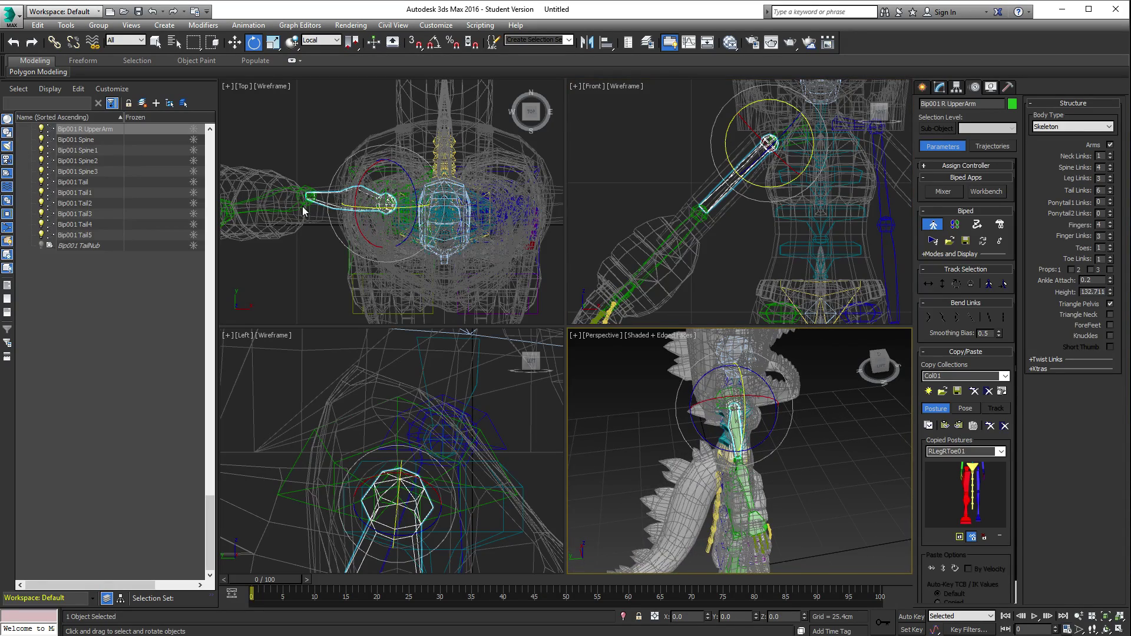
scroll(418, 201, up, 4)
middle_drag(455, 181, 408, 179)
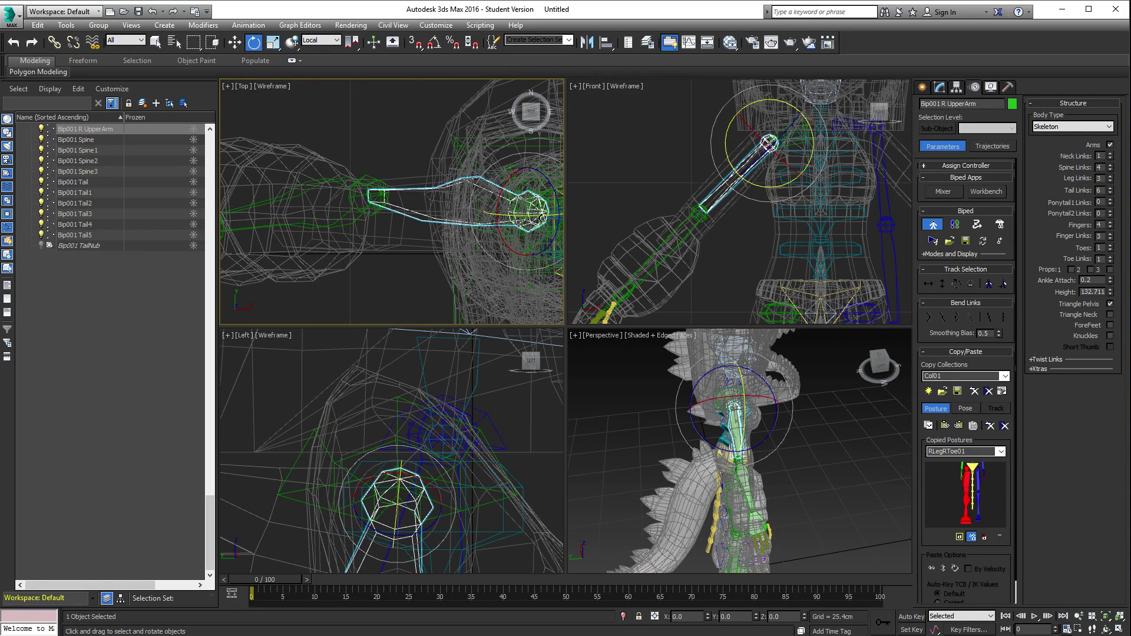
drag(543, 218, 542, 176)
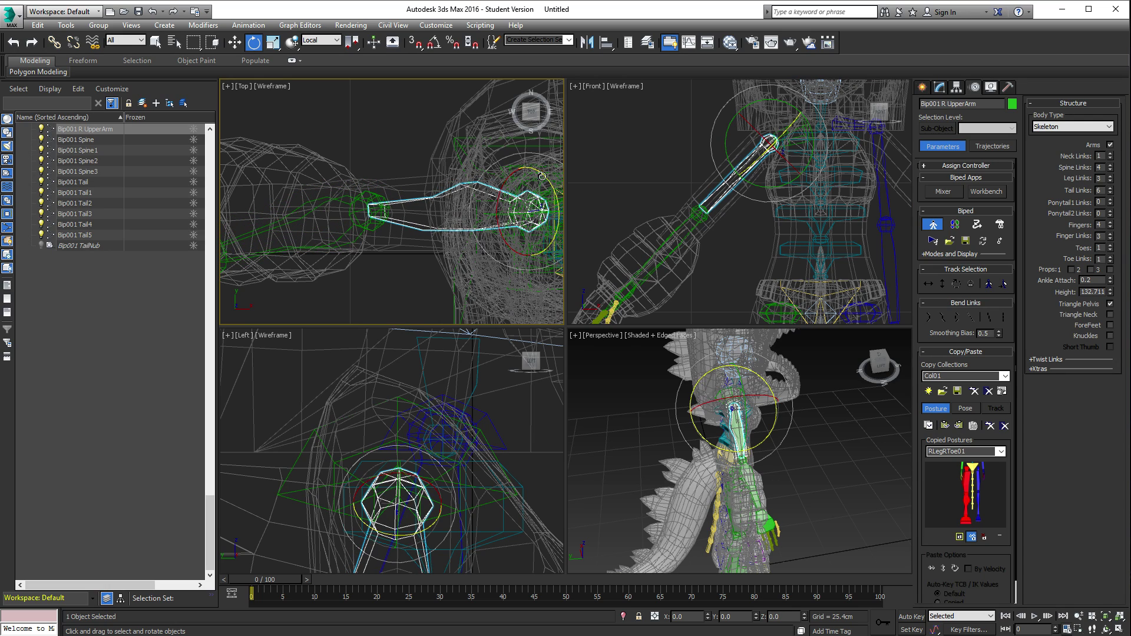
Step: Select Bip001 R Forearm and rotate it in the top view to run along the middle of the mesh forearm
click(365, 190)
middle_drag(366, 190, 424, 196)
drag(452, 189, 454, 202)
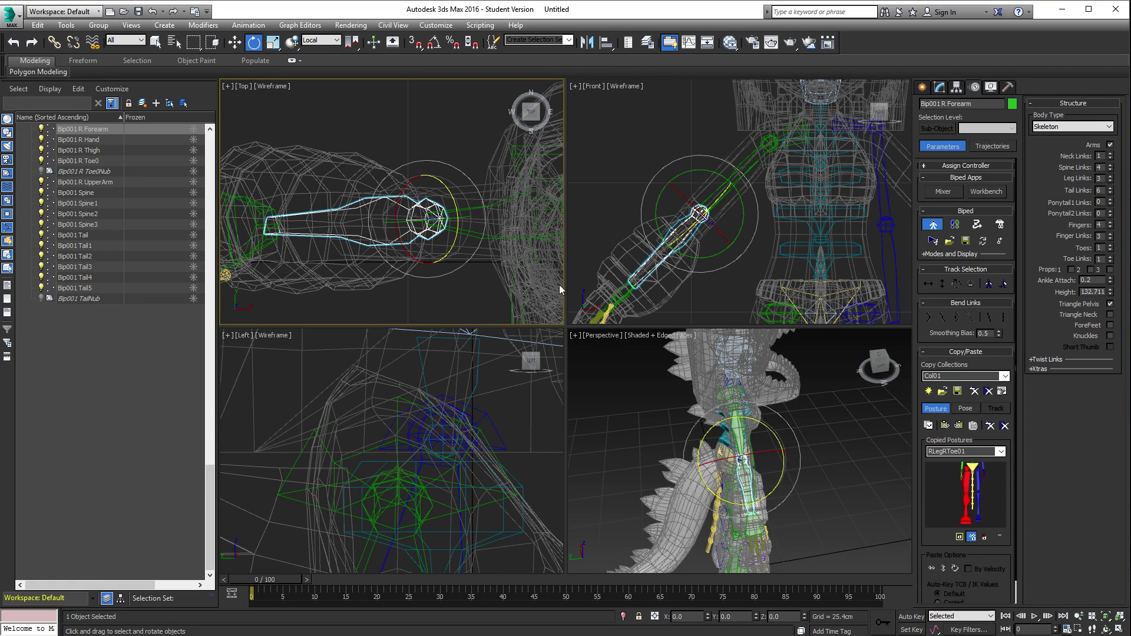
alt+middle_drag(785, 440, 676, 413)
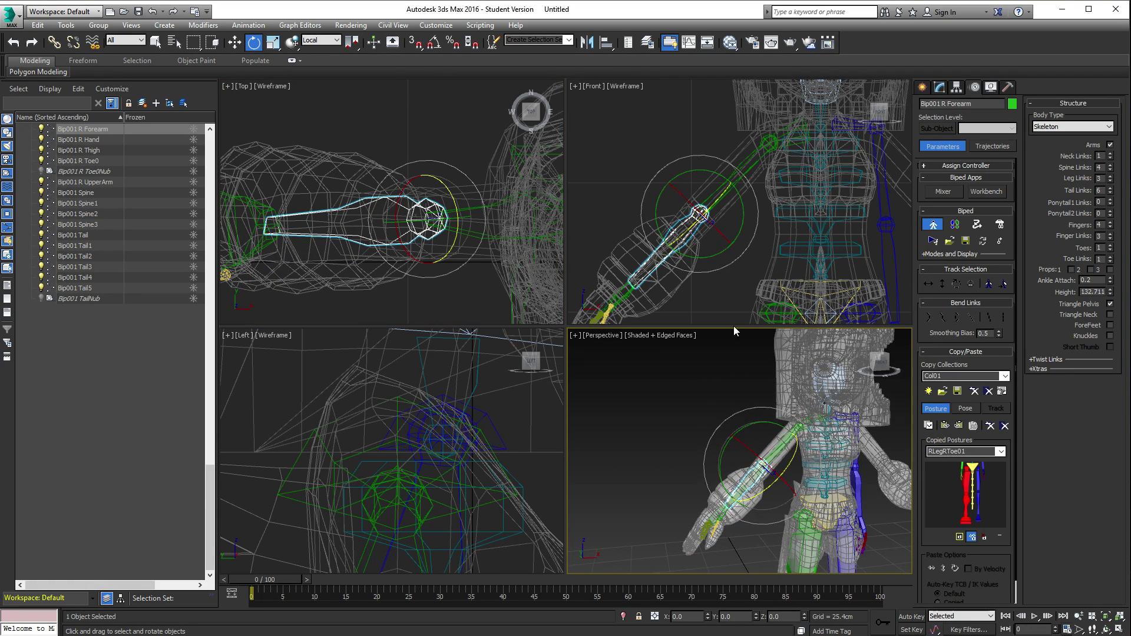
Step: Add Bip001 R UpperArm to the forearm selection and scale both bones thicker to fill the mesh arm
ctrl+click(726, 189)
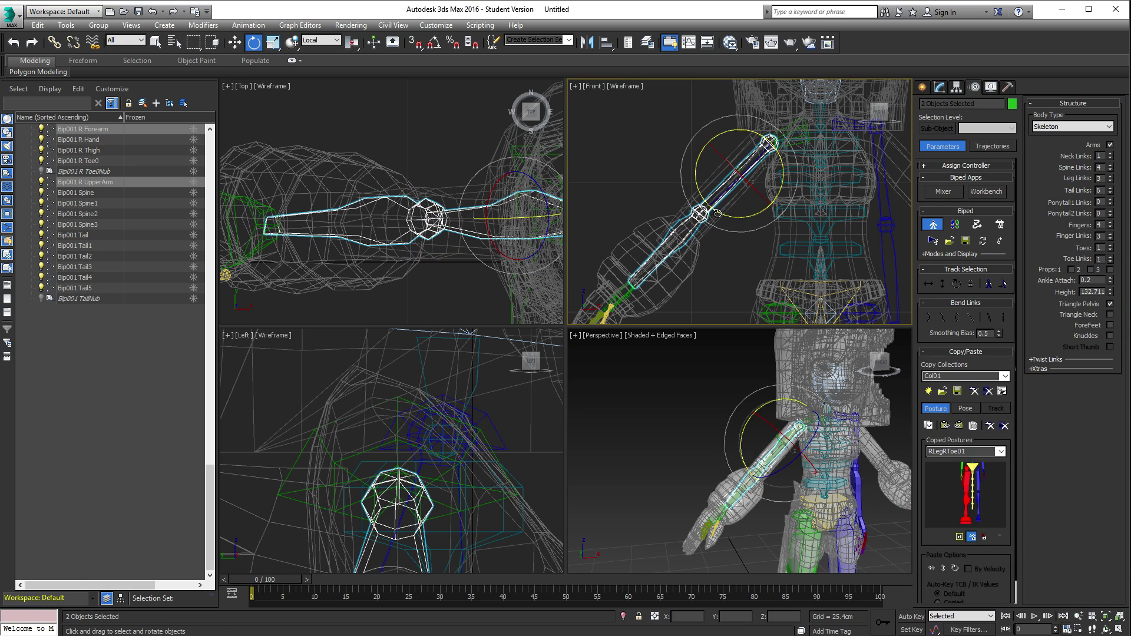
key(r)
drag(717, 201, 680, 167)
drag(688, 283, 647, 297)
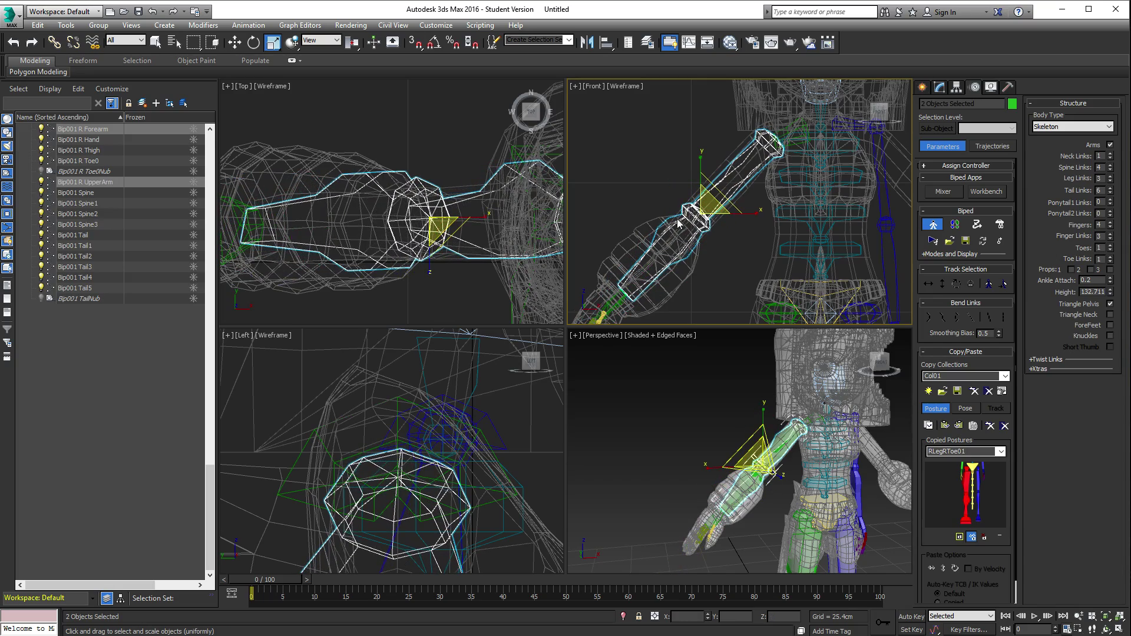
scroll(705, 214, up, 5)
alt+middle_drag(791, 401, 740, 424)
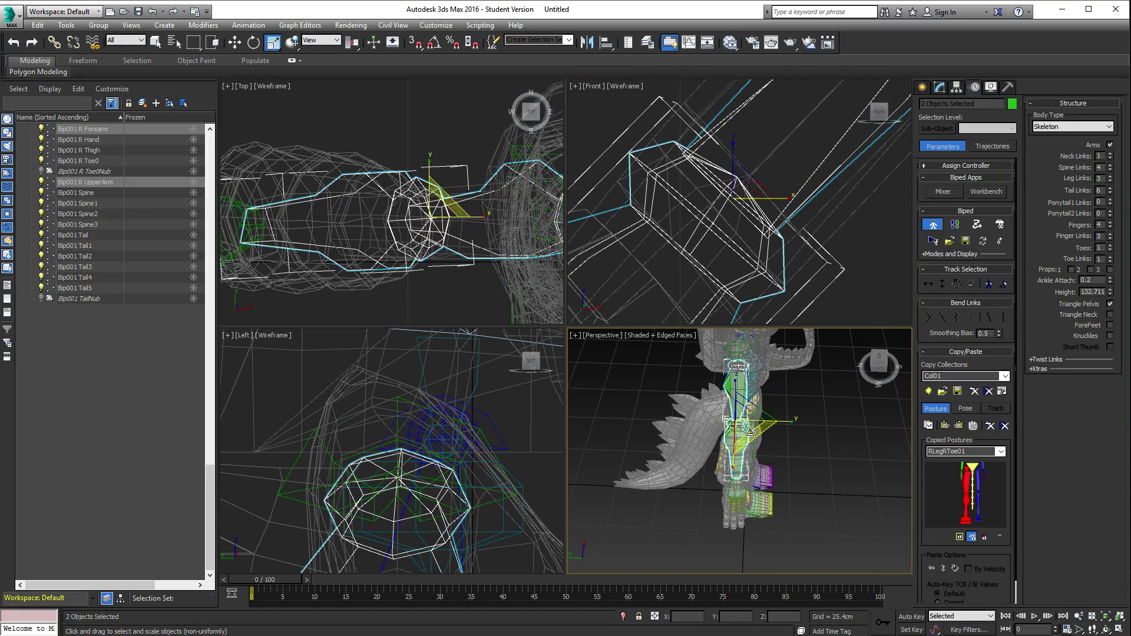
scroll(699, 413, up, 5)
alt+middle_drag(612, 398, 623, 366)
Step: Select Bip001 R Hand and examine how the hand and finger bones sit inside the mesh hand
middle_drag(676, 289, 729, 222)
scroll(729, 222, down, 6)
middle_drag(692, 257, 750, 199)
click(754, 197)
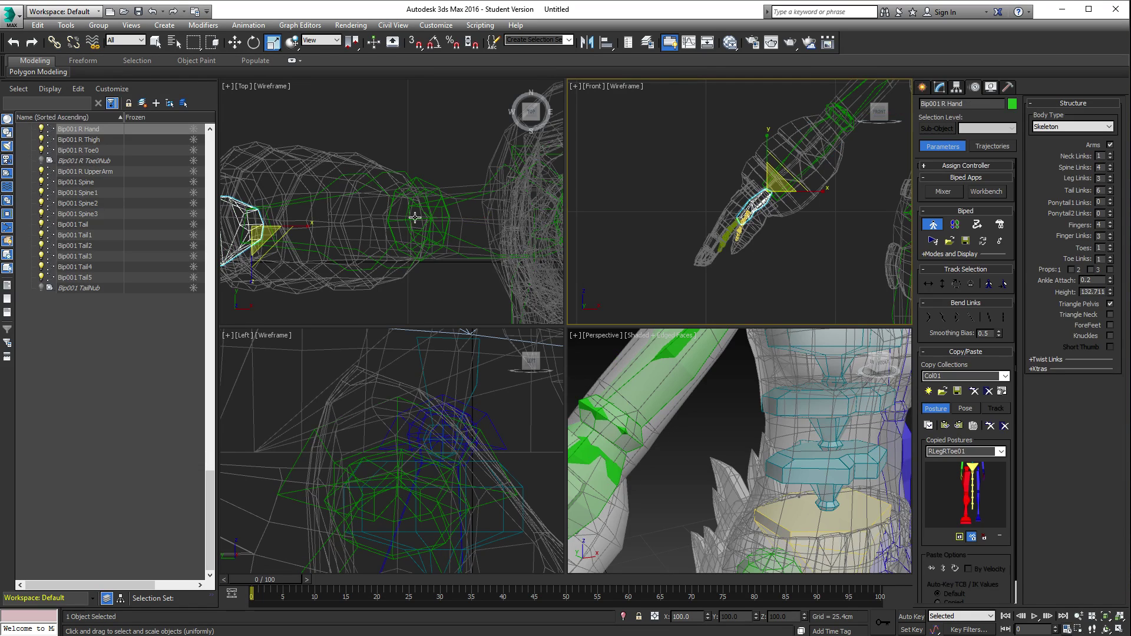
middle_drag(334, 224, 521, 179)
scroll(520, 179, down, 5)
middle_drag(396, 193, 329, 225)
scroll(425, 187, up, 4)
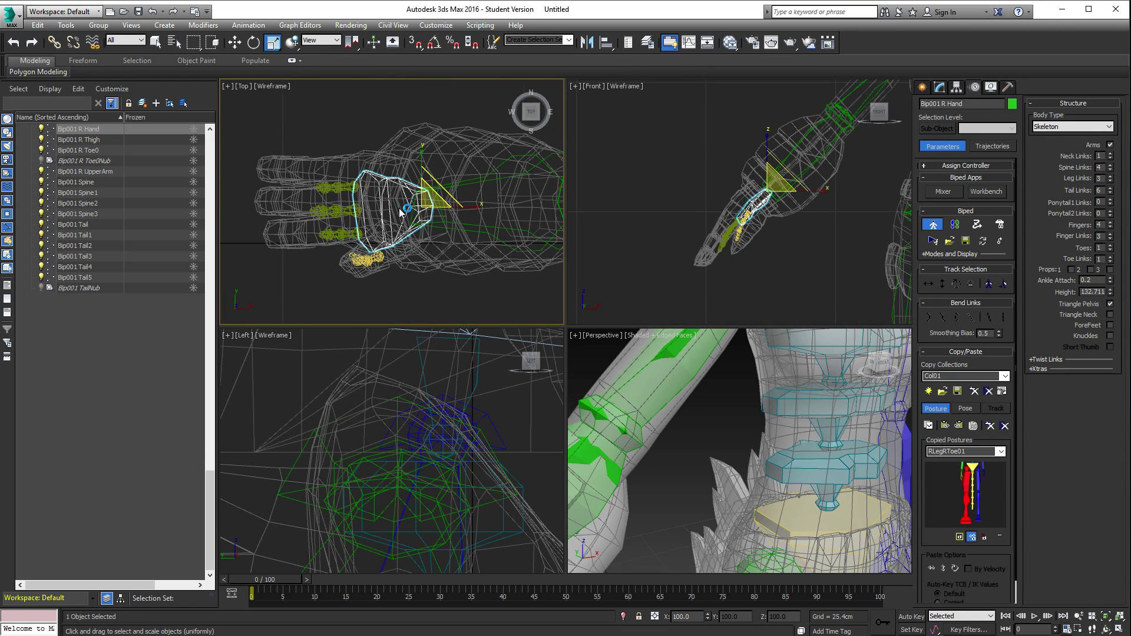
scroll(466, 196, up, 2)
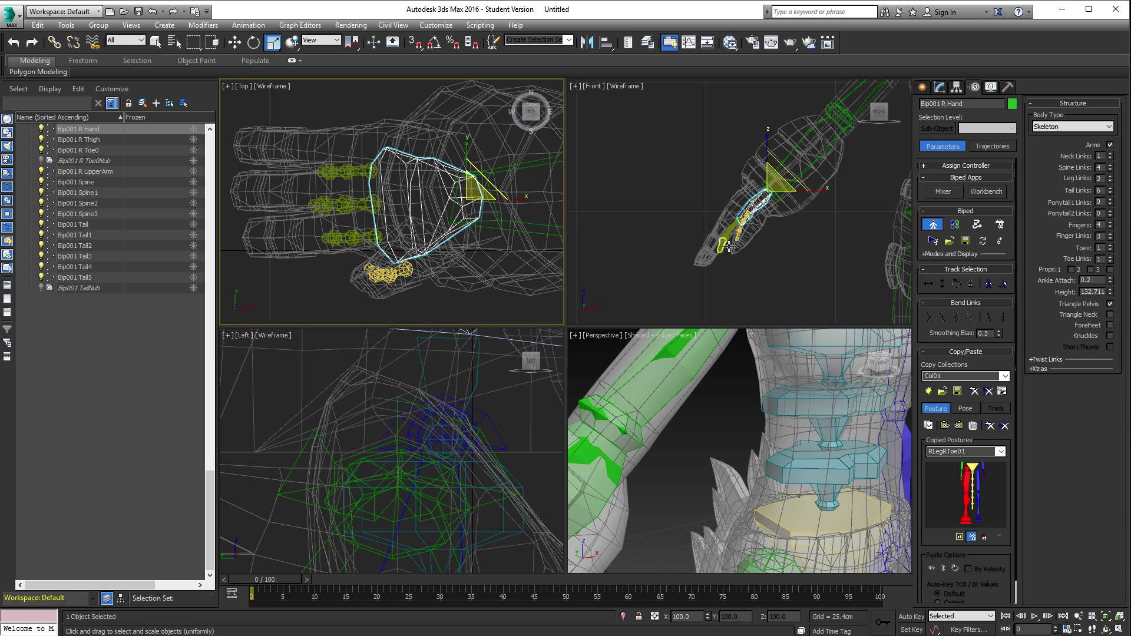
Step: Select Bip001 R Forearm and scale it longer to carry the wrist joint further into the mesh wrist
click(752, 203)
scroll(798, 195, up, 4)
middle_drag(797, 158, 789, 211)
click(816, 139)
click(811, 136)
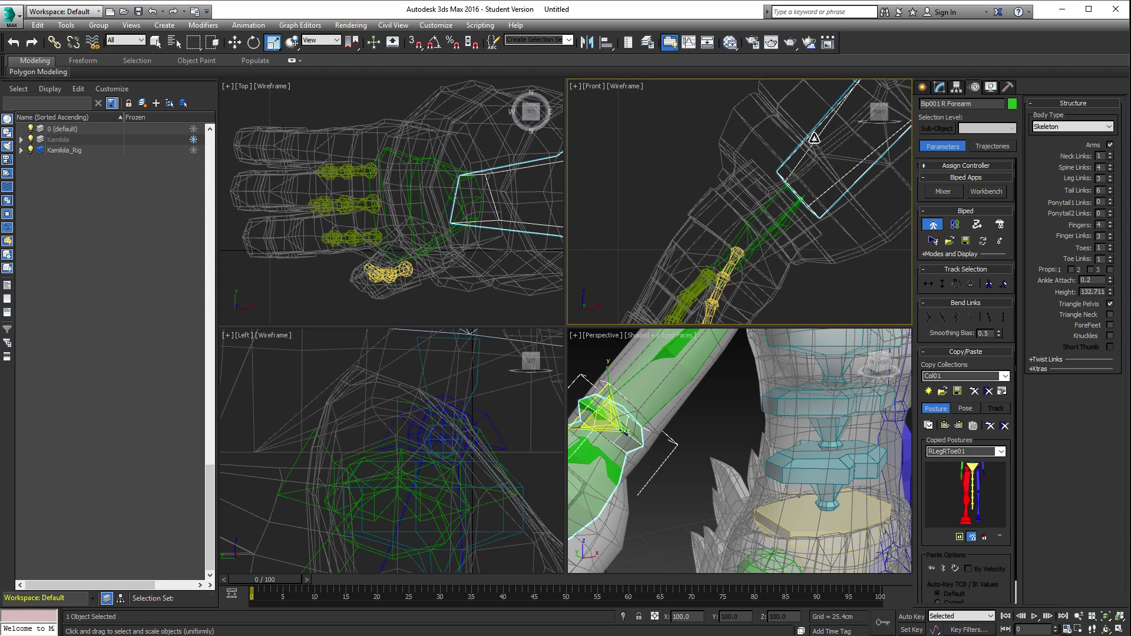
key(z)
drag(791, 146, 832, 167)
alt+middle_drag(742, 424, 773, 494)
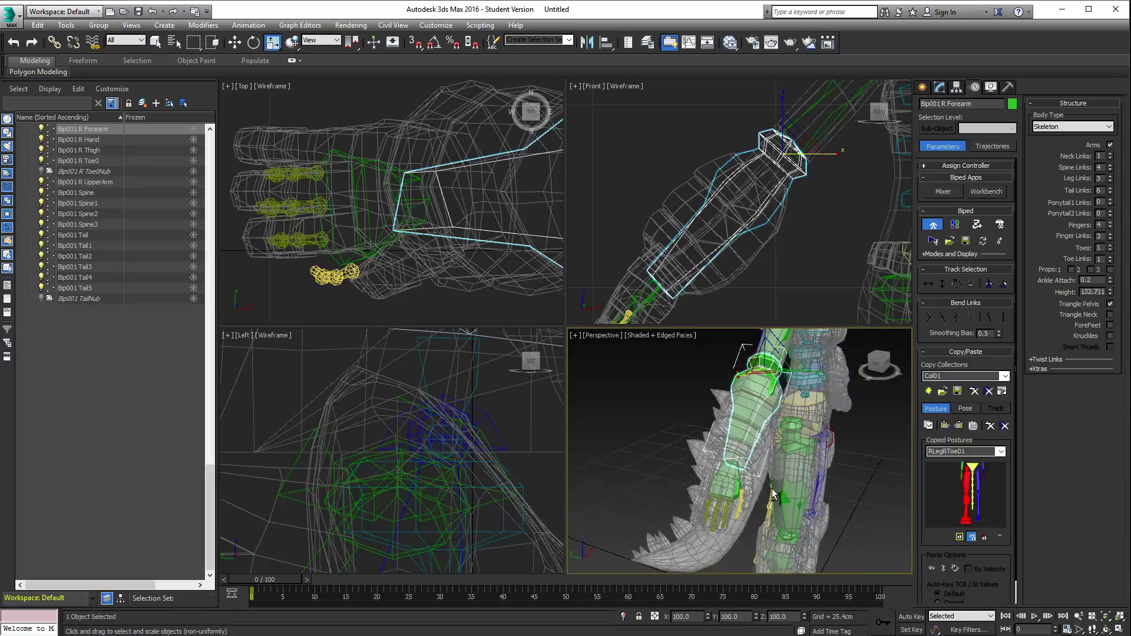
Step: Select Bip001 R Hand and scale it non-uniformly until its thickness and width fill the mesh palm
click(724, 483)
scroll(748, 168, down, 3)
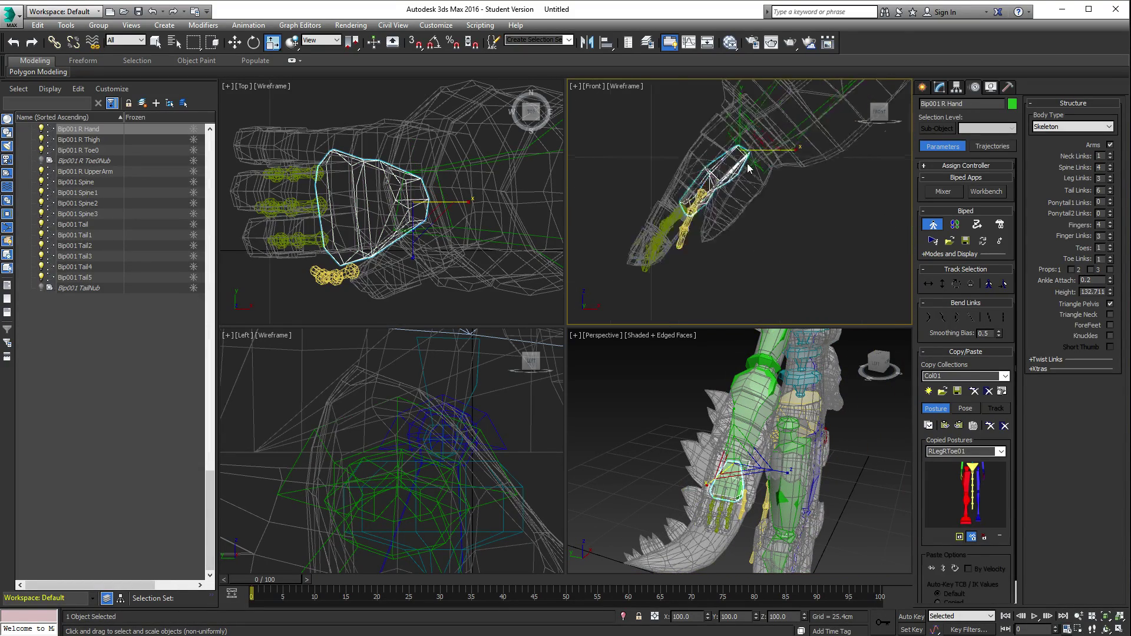
drag(748, 168, 679, 255)
alt+middle_drag(795, 406, 756, 478)
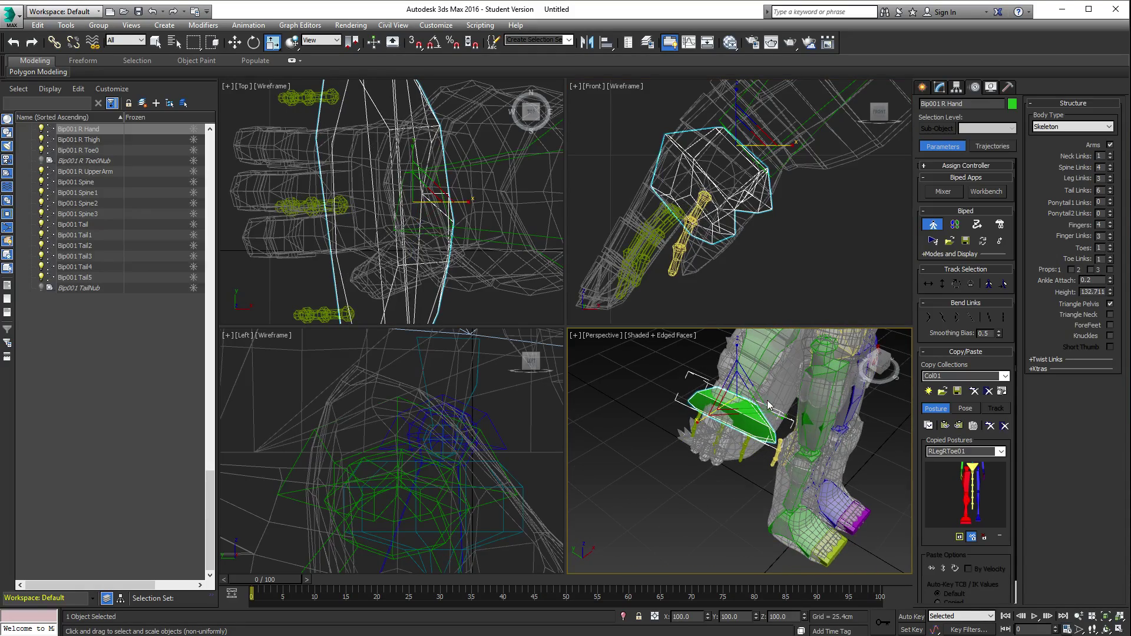
drag(768, 409, 723, 409)
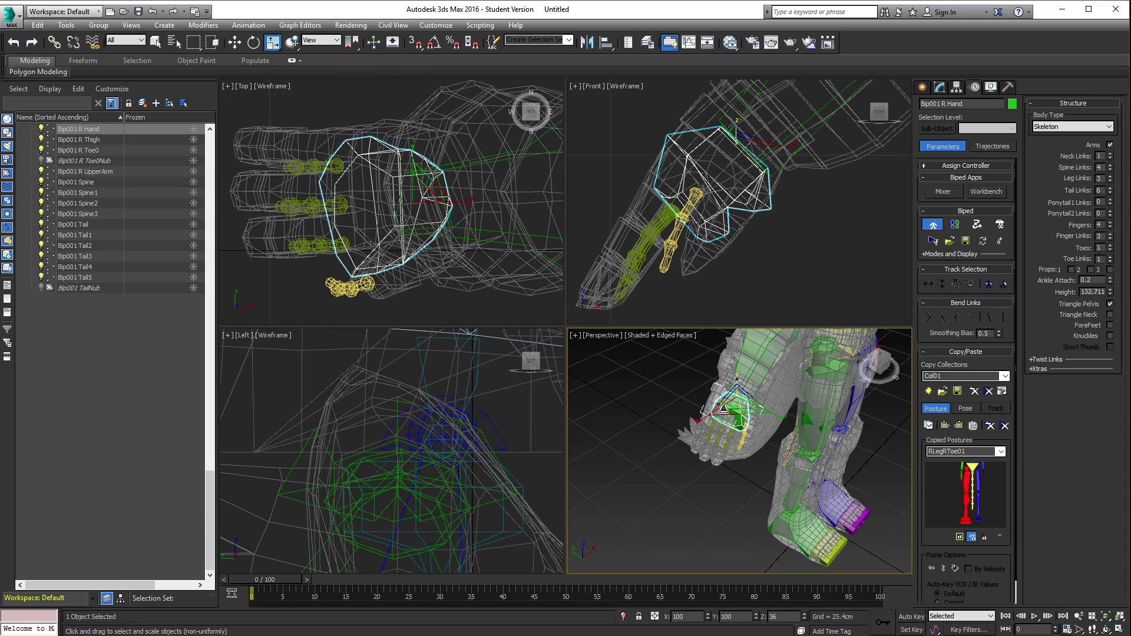
Step: Rotate Bip001 R Hand slightly and shift it in the top view to line the finger bones up with the mesh fingers
click(446, 198)
key(e)
key(w)
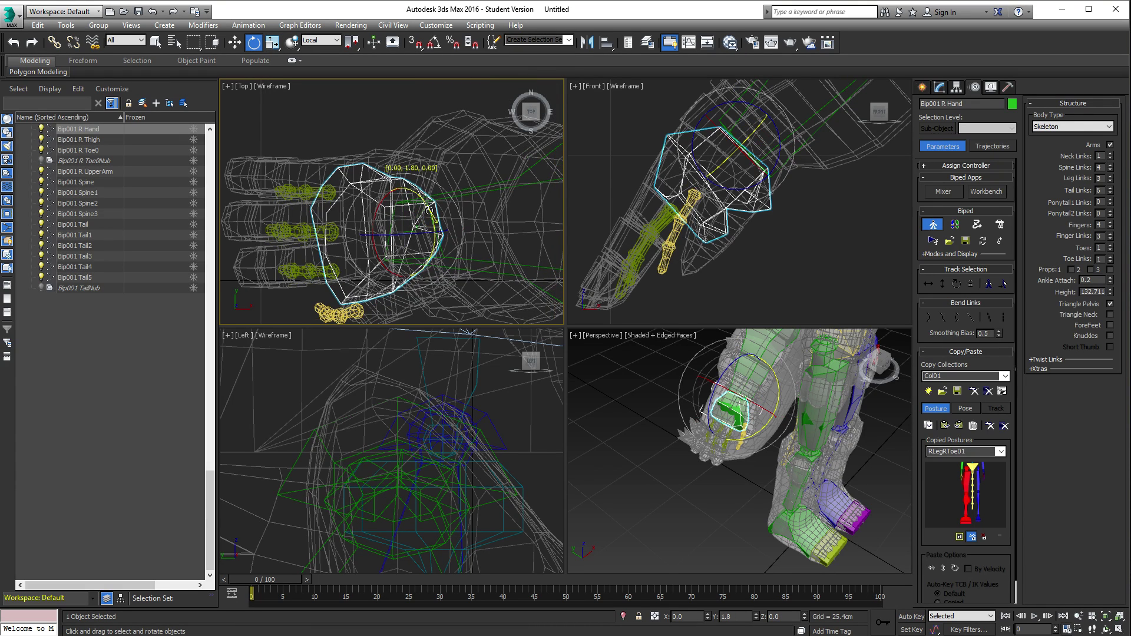
drag(404, 203, 409, 193)
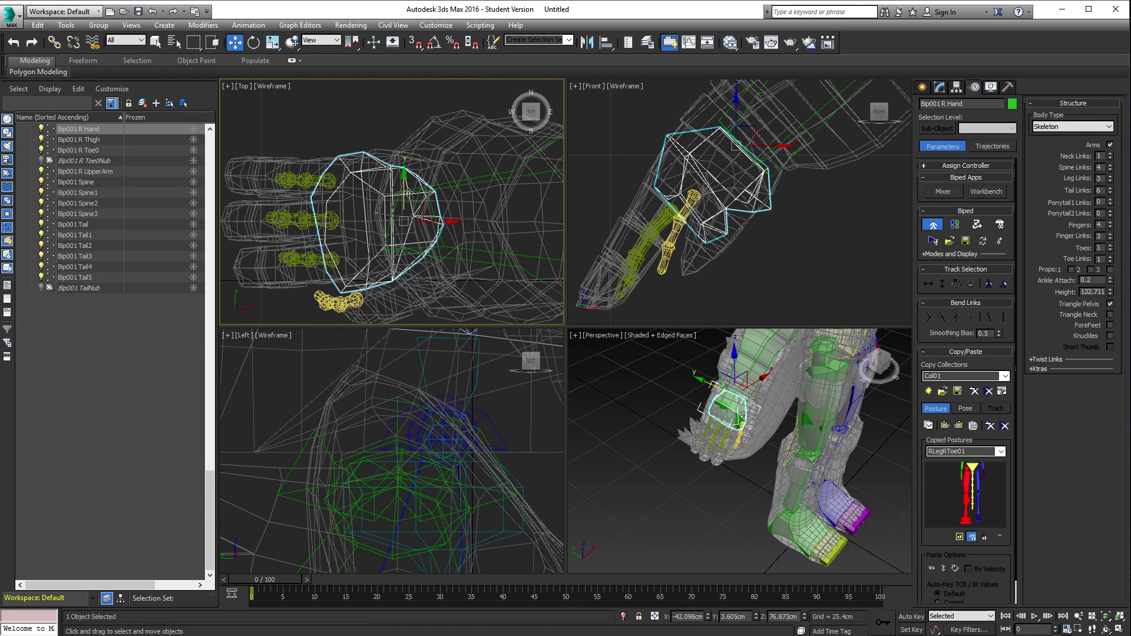
Step: Select the right upper arm, forearm, hand and finger bones, copy their posture and paste it to the opposite arm
alt+middle_drag(836, 433, 712, 397)
scroll(789, 401, down, 3)
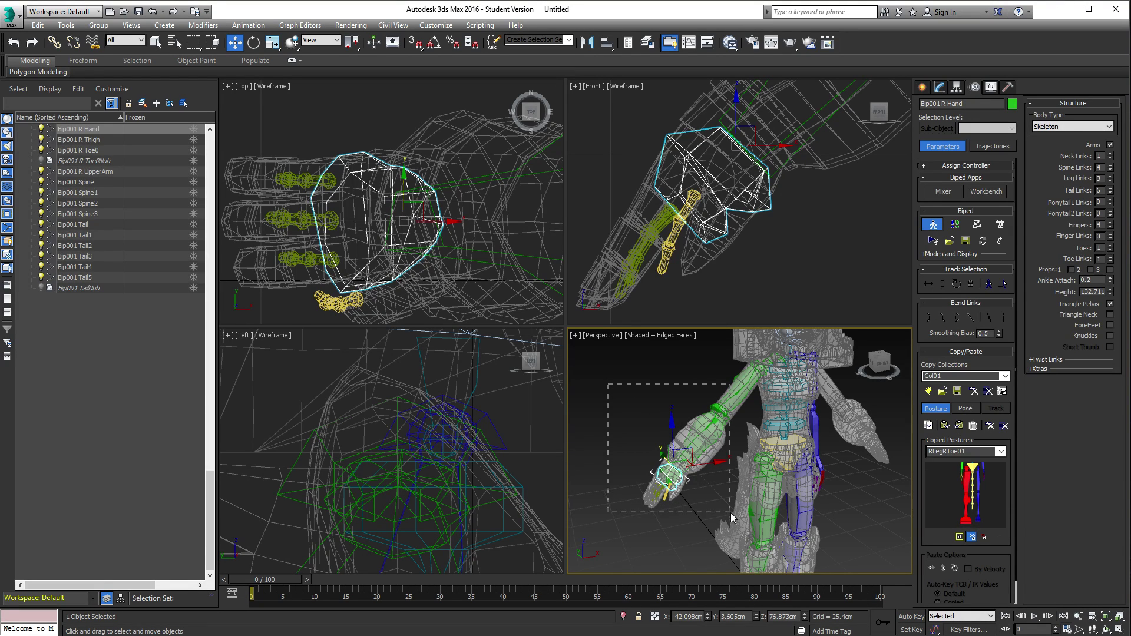
drag(733, 500, 733, 500)
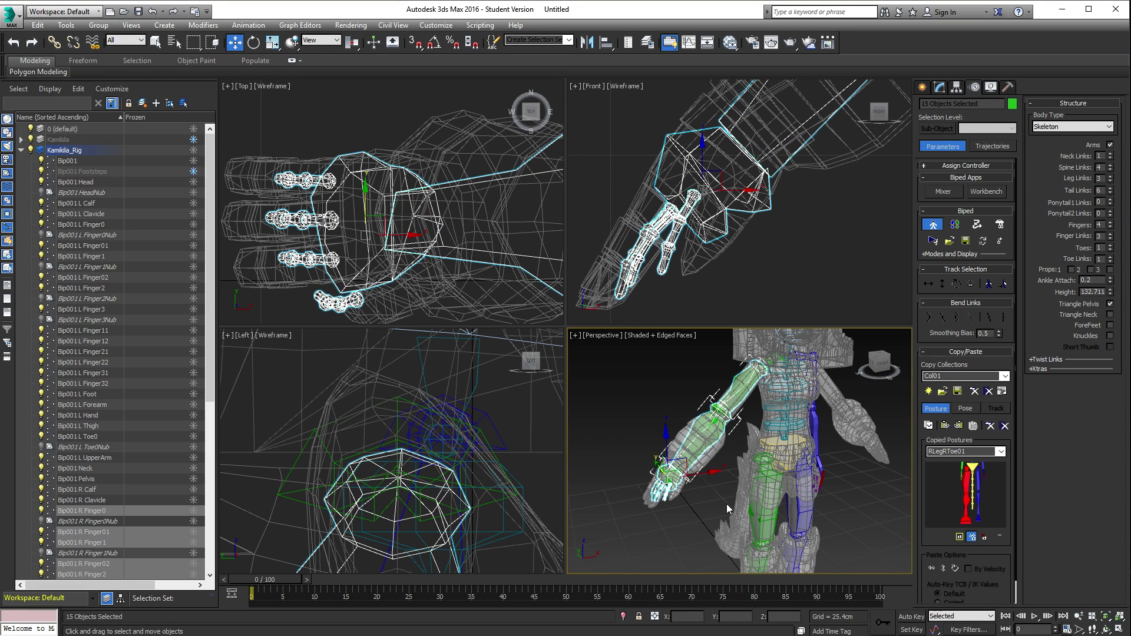
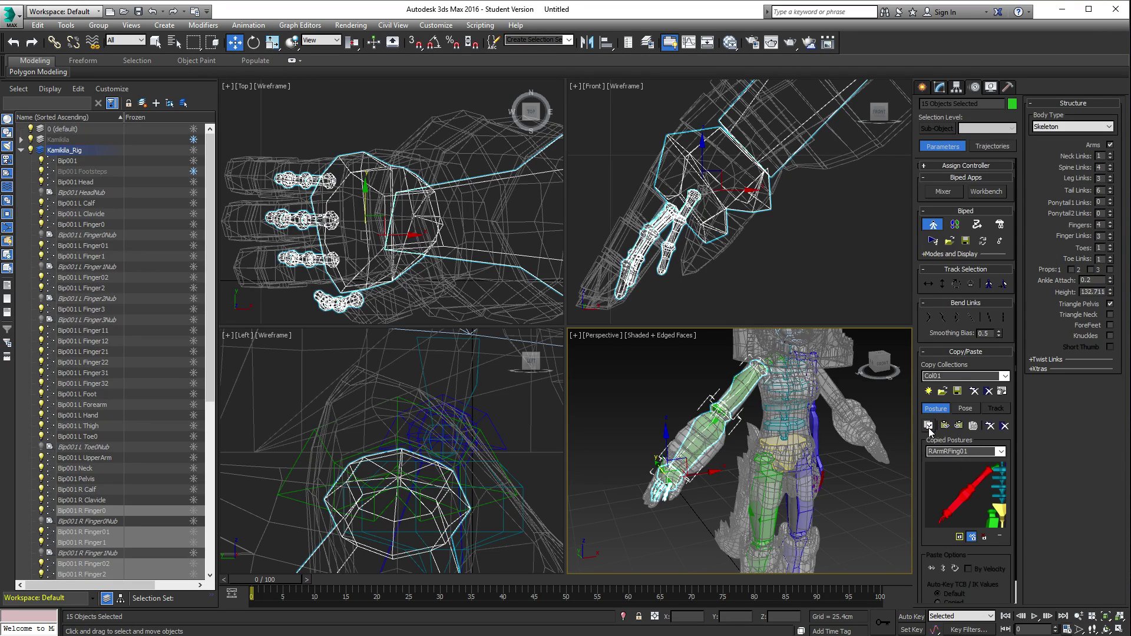
click(962, 428)
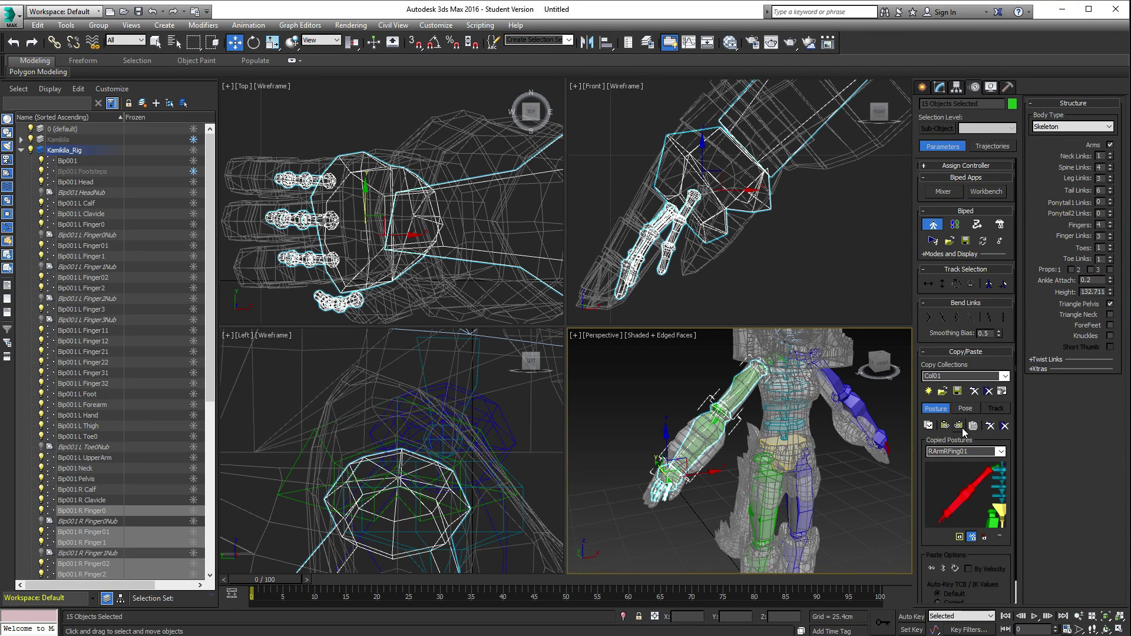
Step: Add Bip001 R Clavicle to the arm selection, copy the posture again and paste it to the opposite side
middle_drag(768, 364, 753, 382)
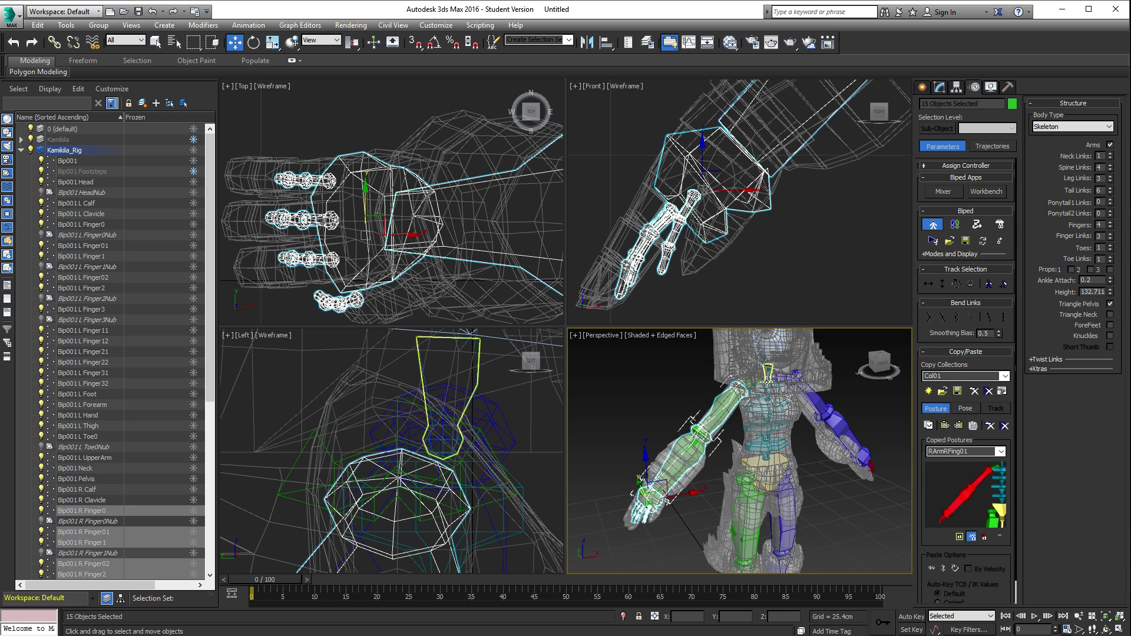
ctrl+click(754, 382)
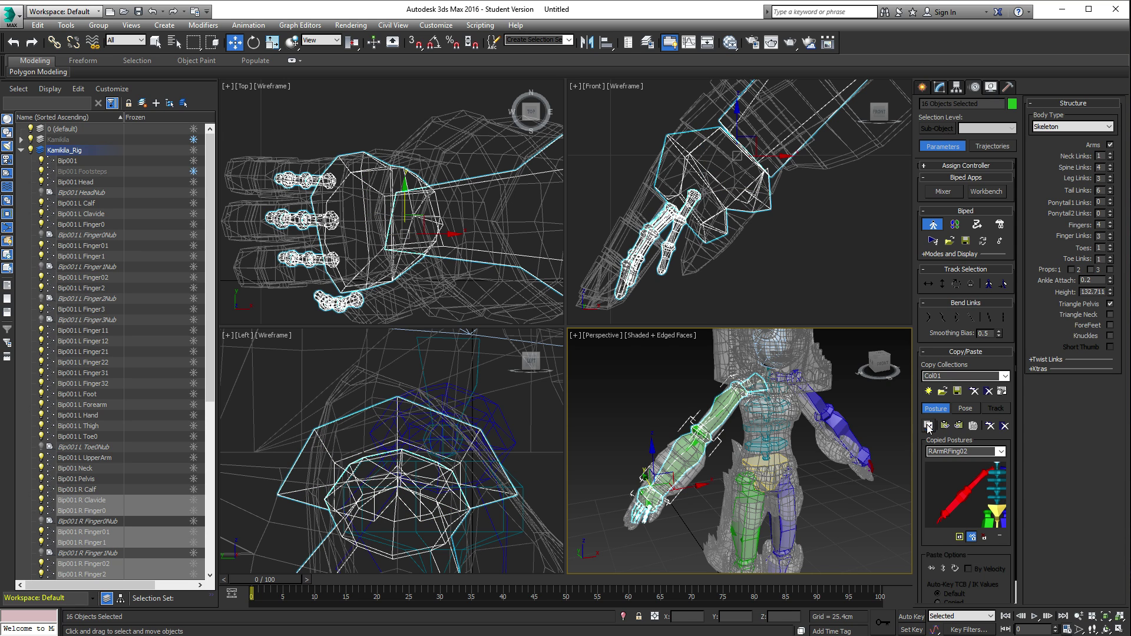
click(960, 426)
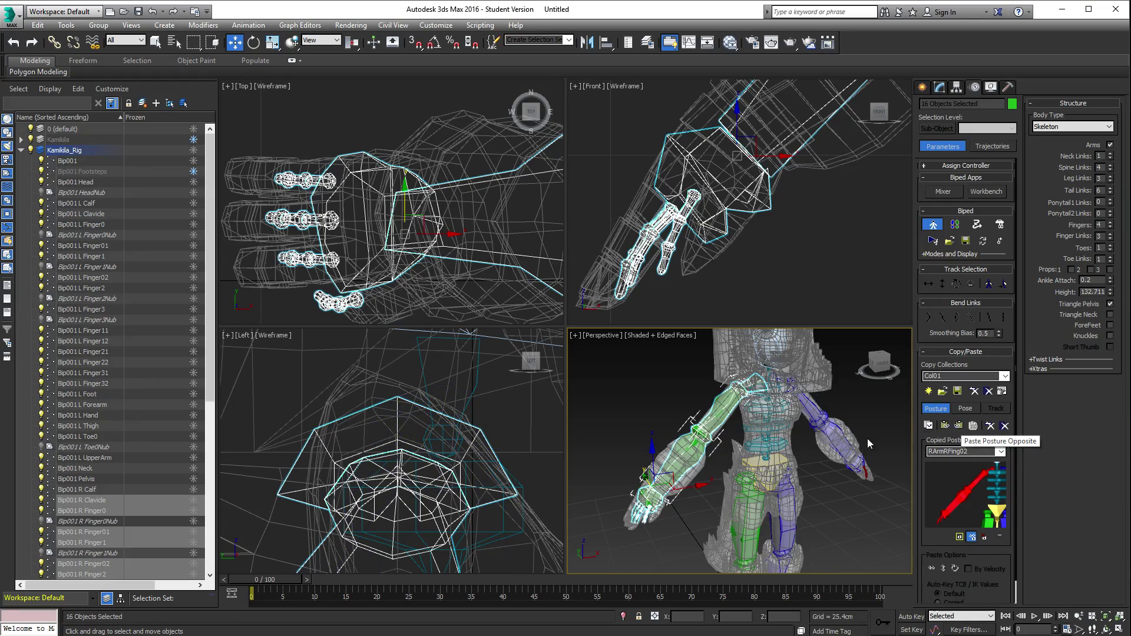
Step: Examine the fit of the right finger bones, the arms and the shoulders against the mesh
scroll(694, 432, up, 3)
alt+middle_drag(694, 431, 715, 415)
scroll(714, 412, up, 5)
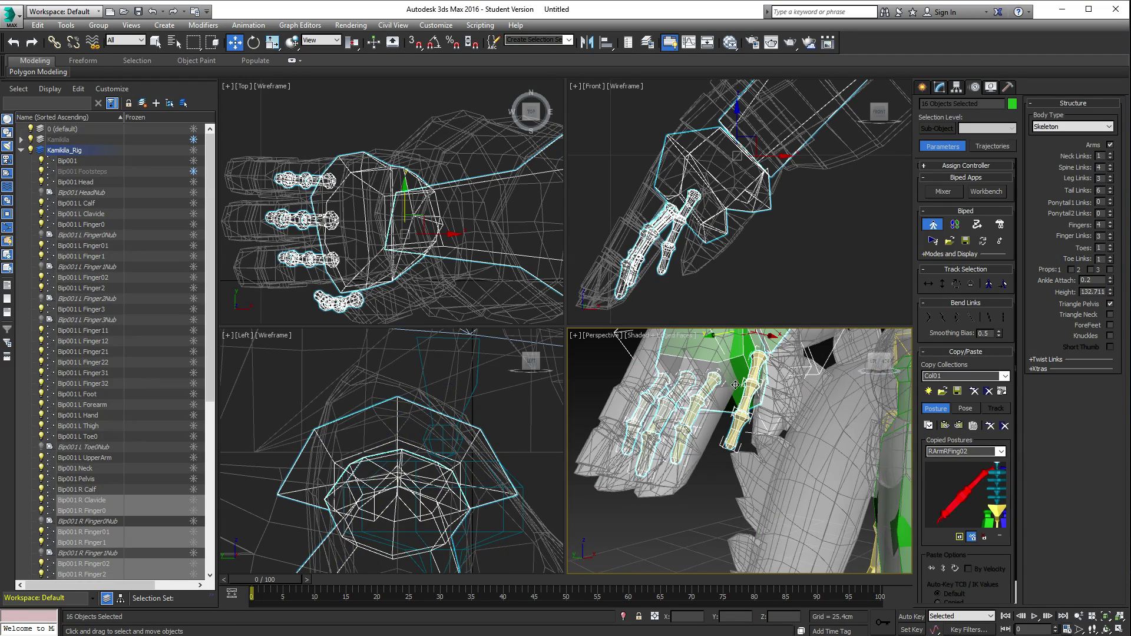
scroll(755, 381, down, 5)
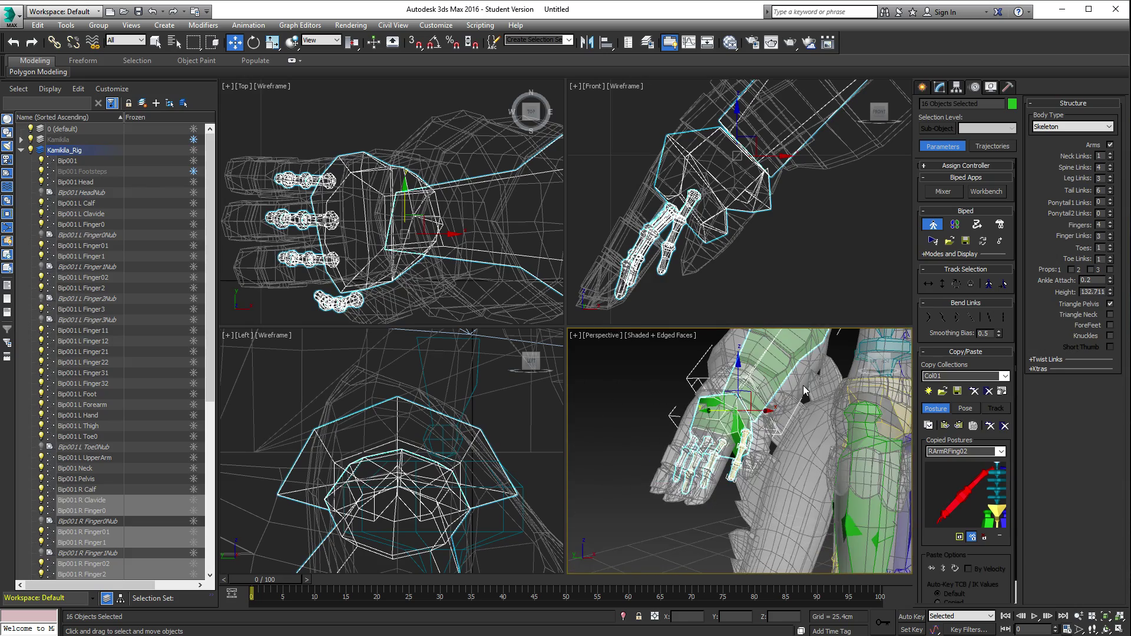
scroll(777, 405, down, 6)
scroll(787, 370, up, 2)
middle_drag(787, 370, 773, 446)
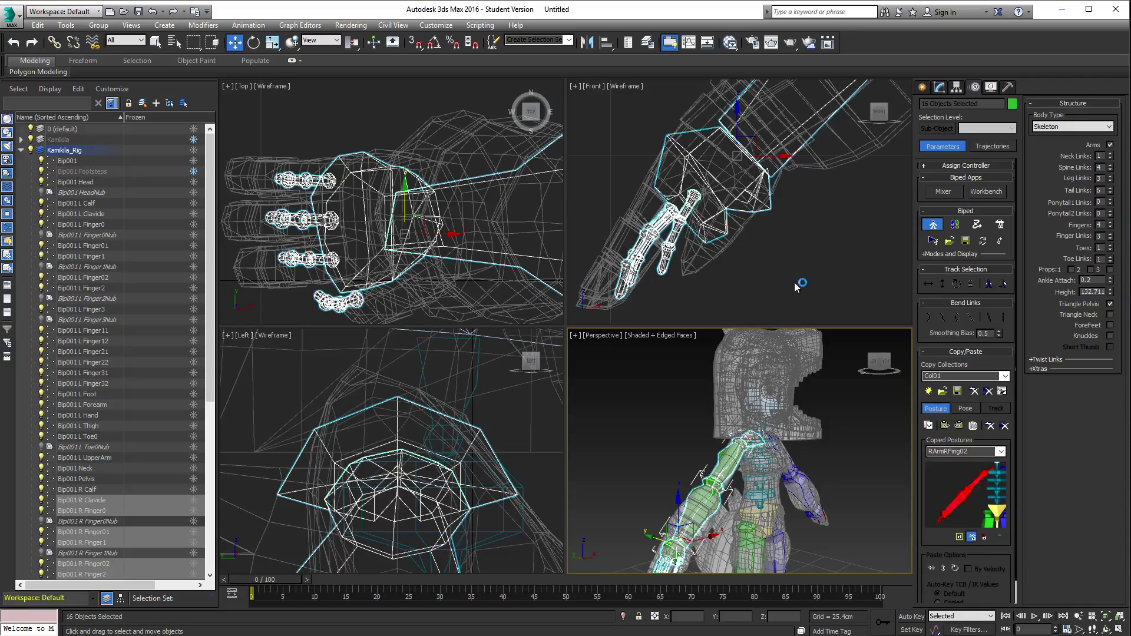
scroll(796, 287, down, 6)
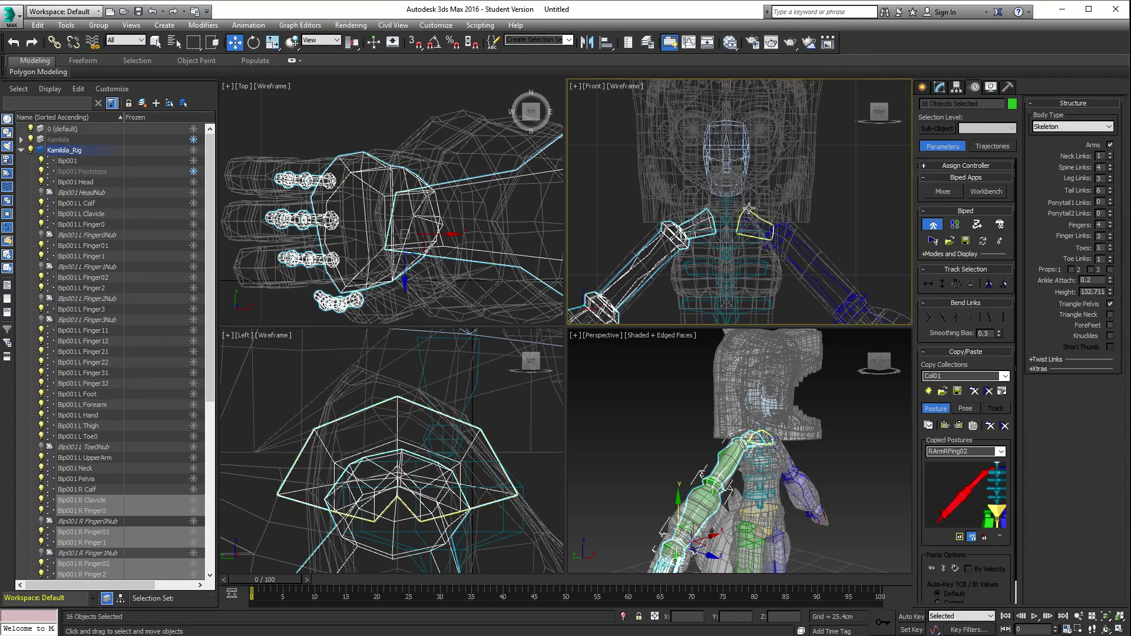
scroll(707, 204, up, 4)
scroll(418, 451, up, 5)
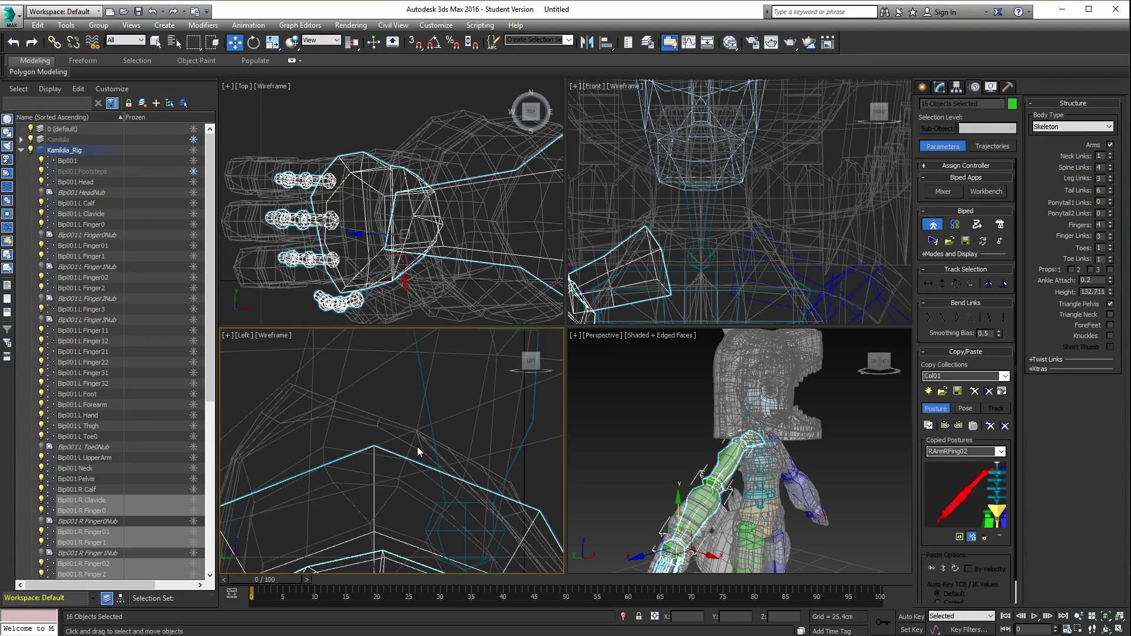
scroll(429, 419, down, 3)
Step: Select Bip001 Neck, move it up and back in the left view, and tilt it forward to follow the mesh neck
click(422, 432)
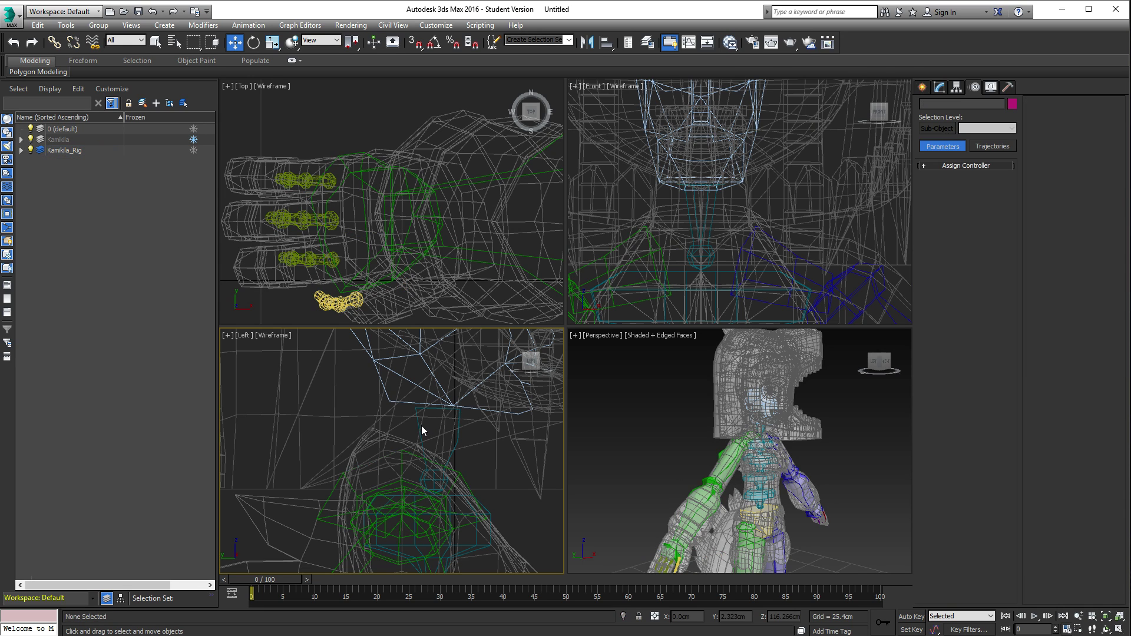
click(415, 419)
scroll(430, 430, down, 4)
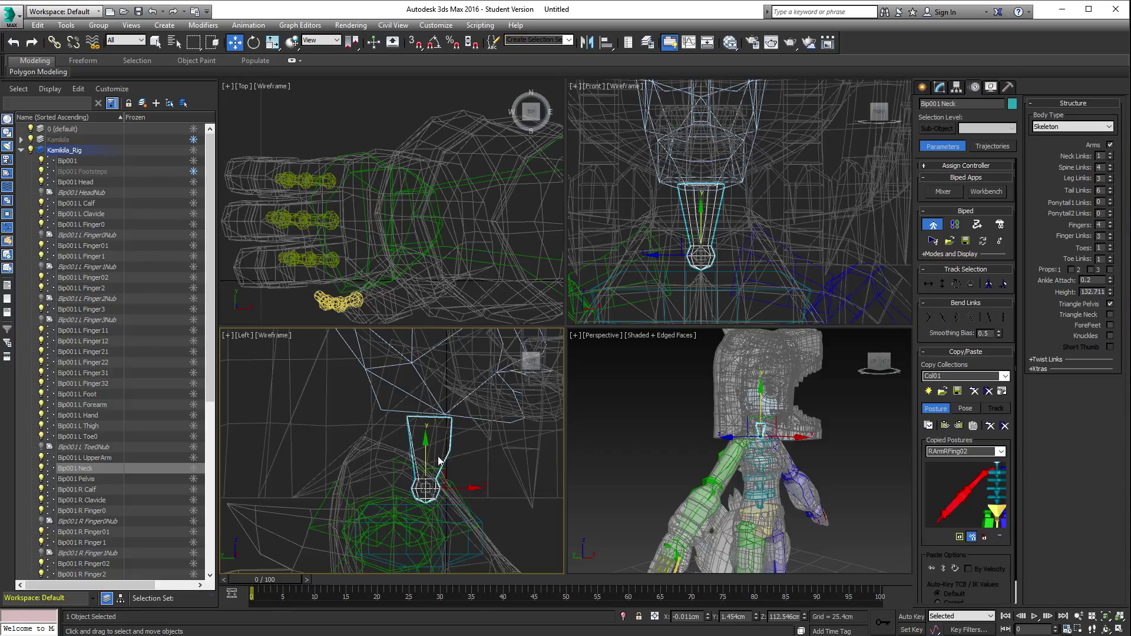
scroll(440, 461, up, 3)
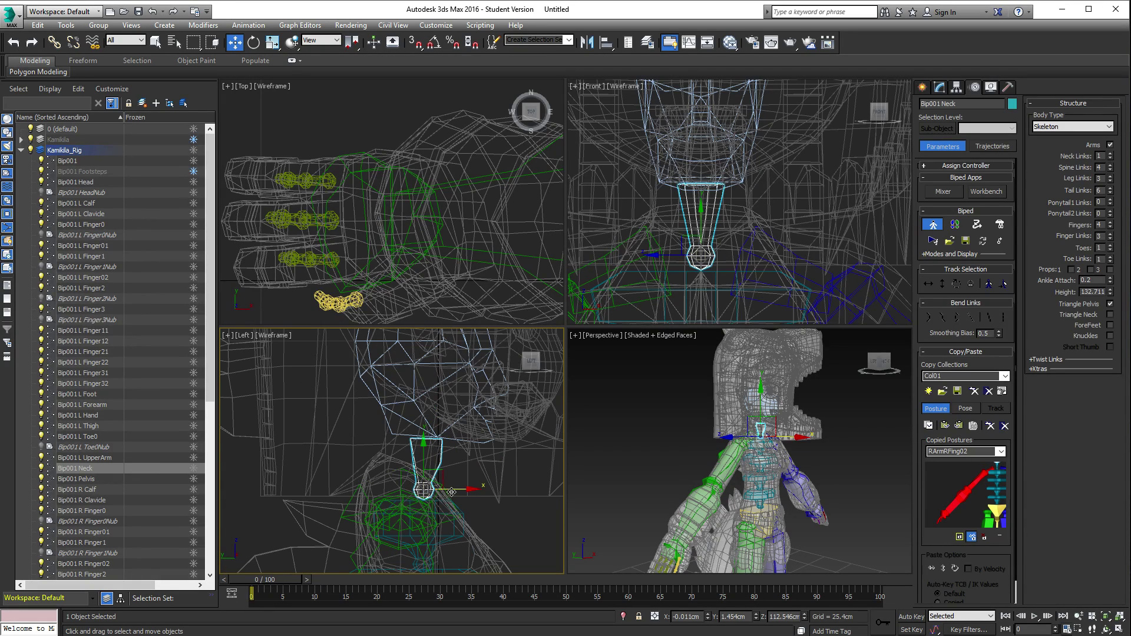
drag(423, 490, 401, 471)
key(e)
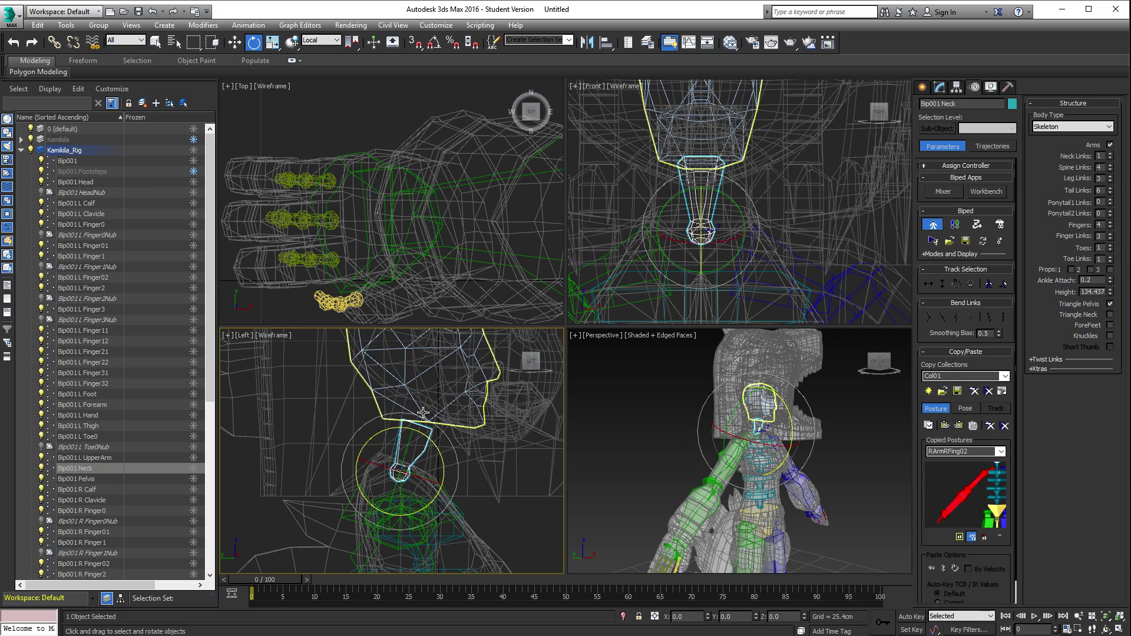
Step: Select Bip001 Head and scale it up uniformly to better fill the mesh head
click(423, 413)
key(r)
drag(423, 413, 432, 360)
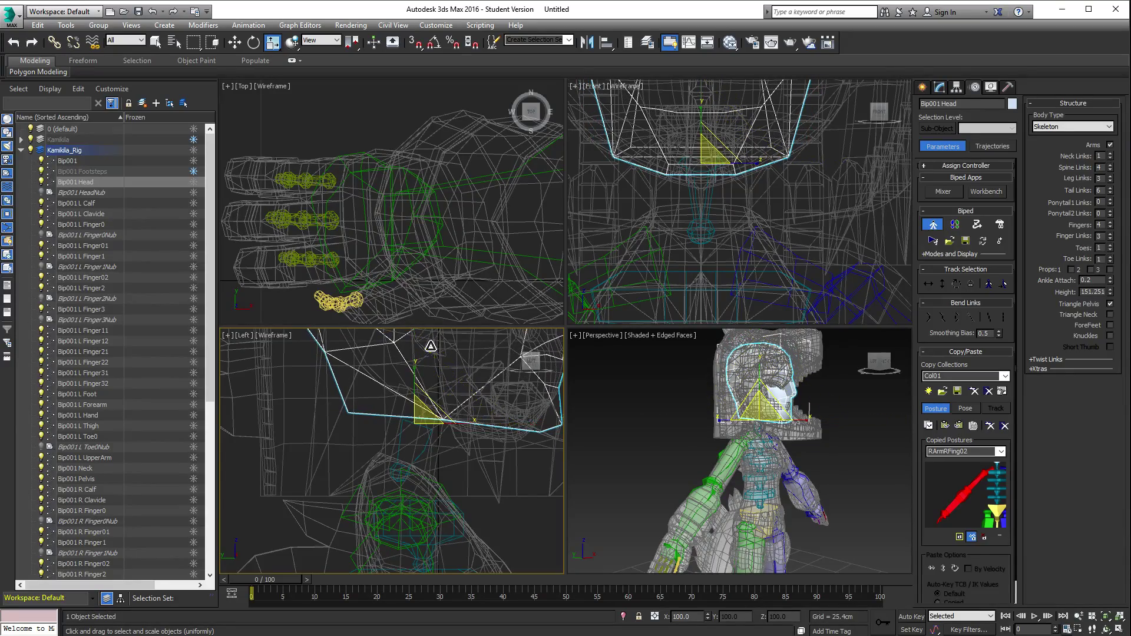
key(z)
alt+middle_drag(393, 454, 387, 458)
key(l)
Step: Select the bones of the three right fingers without the hand and scale them up to fill the mesh fingers
alt+middle_drag(612, 427, 636, 407)
scroll(424, 175, down, 2)
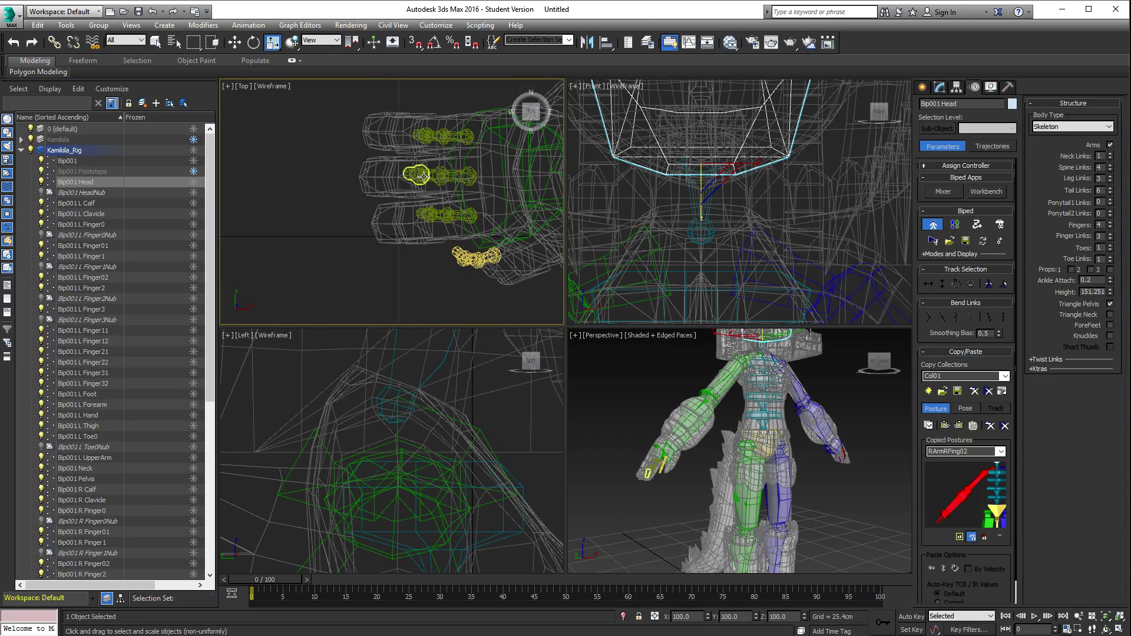
drag(473, 227, 466, 226)
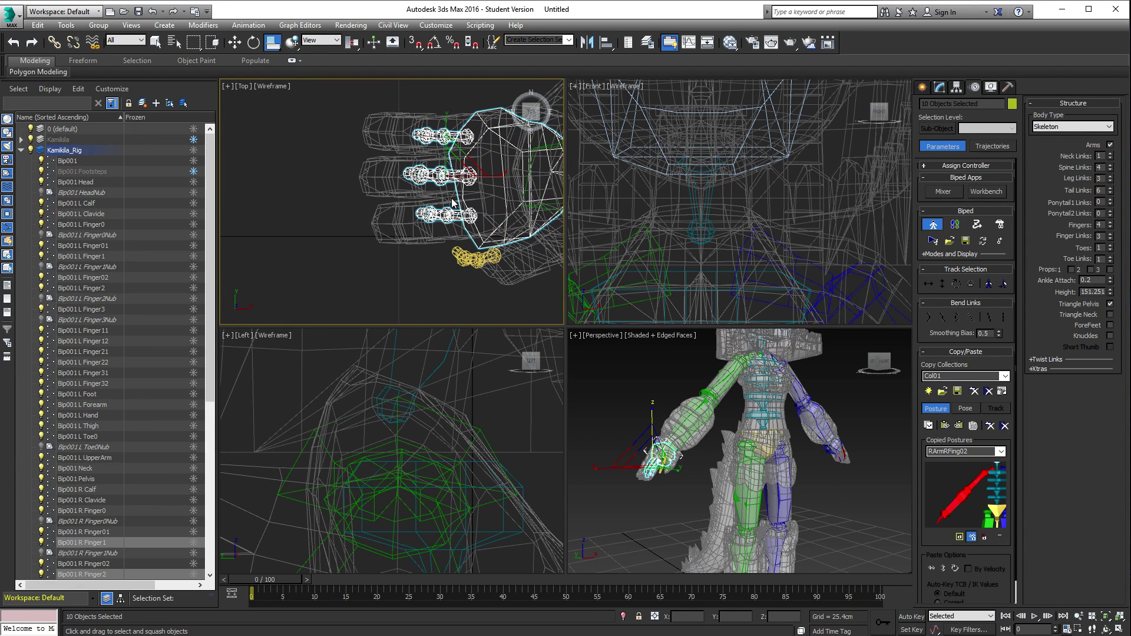
alt+click(502, 218)
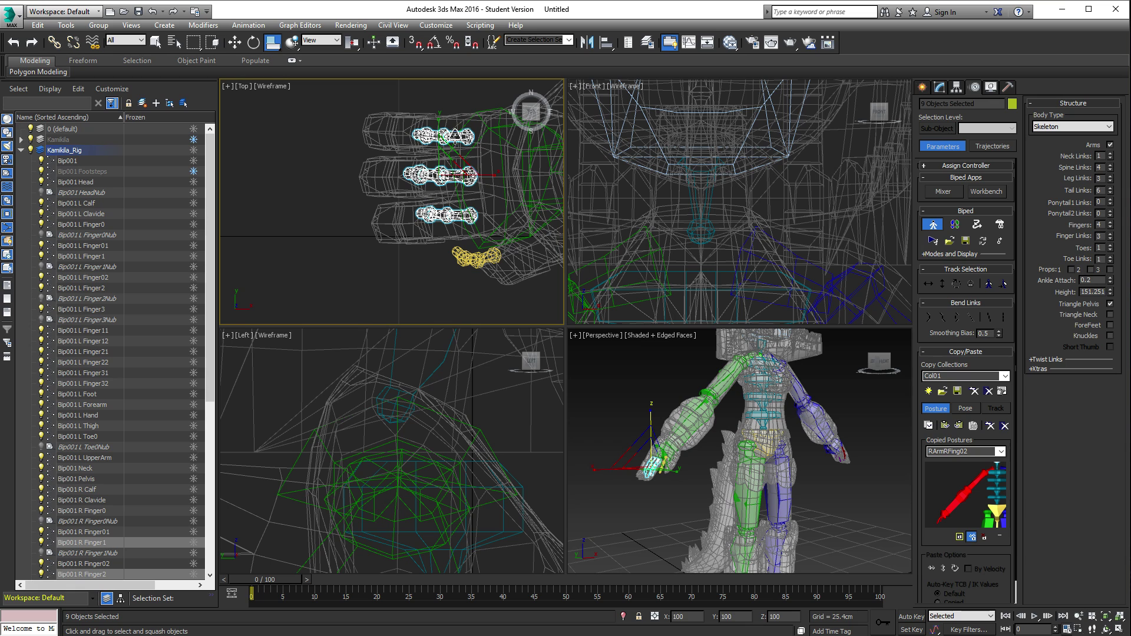
key(r)
drag(446, 172, 449, 122)
Step: Move the base bones of the two outer right fingers, Bip001 R Finger3 and R Finger1, sideways into the mesh fingers
alt+middle_drag(678, 424, 715, 448)
scroll(697, 429, up, 4)
click(691, 409)
key(w)
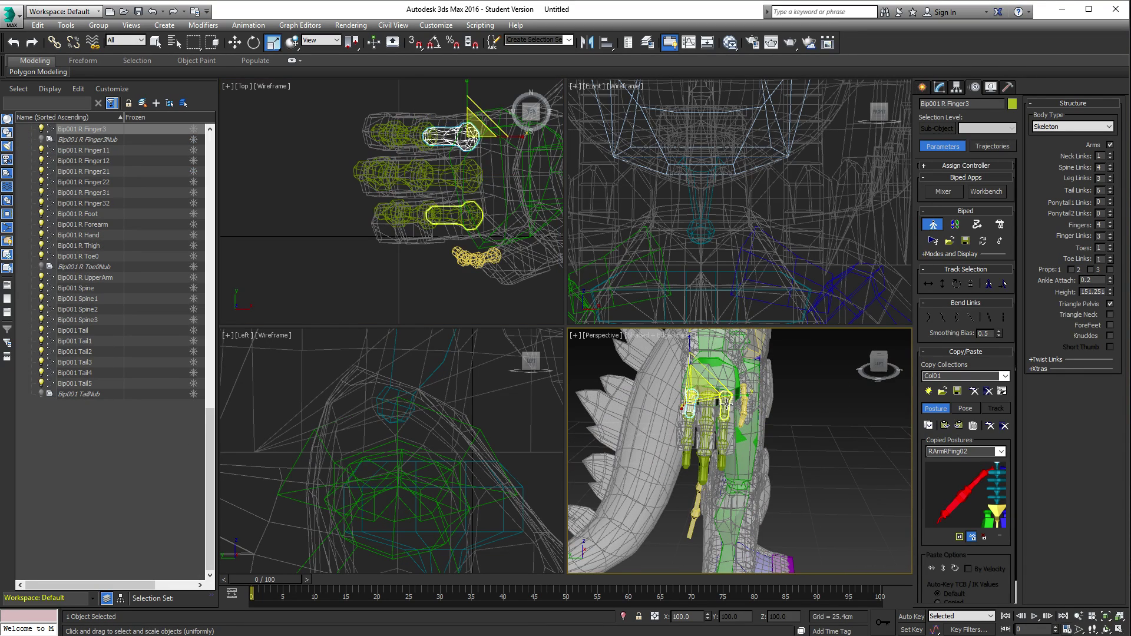
drag(663, 392, 707, 401)
click(726, 401)
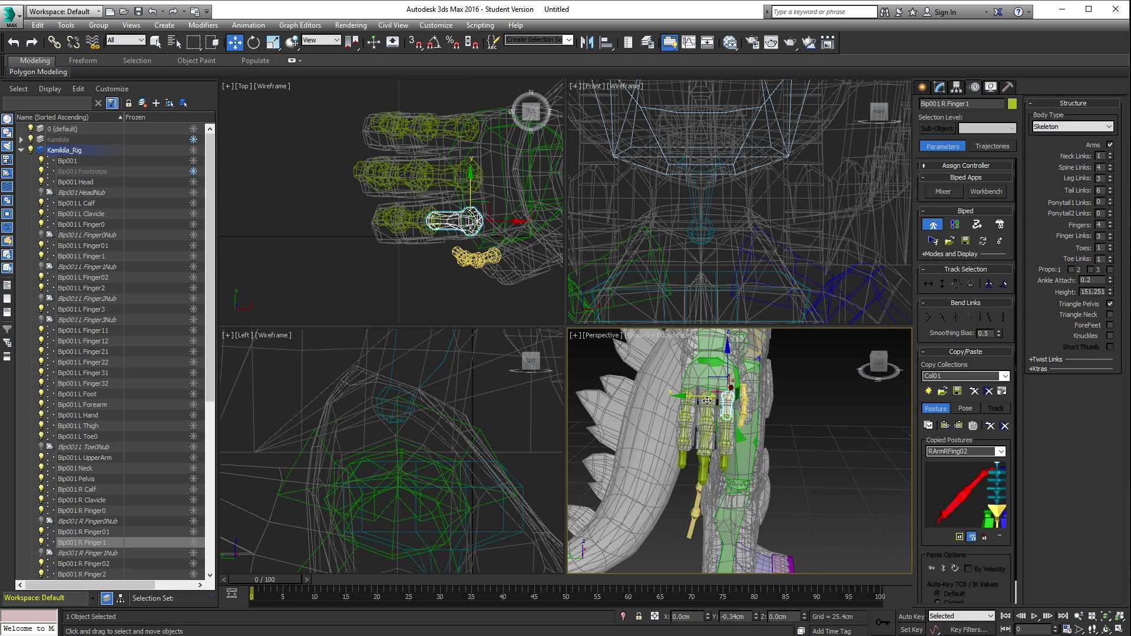
Step: Save the scene as kami_02
key(ctrl+s)
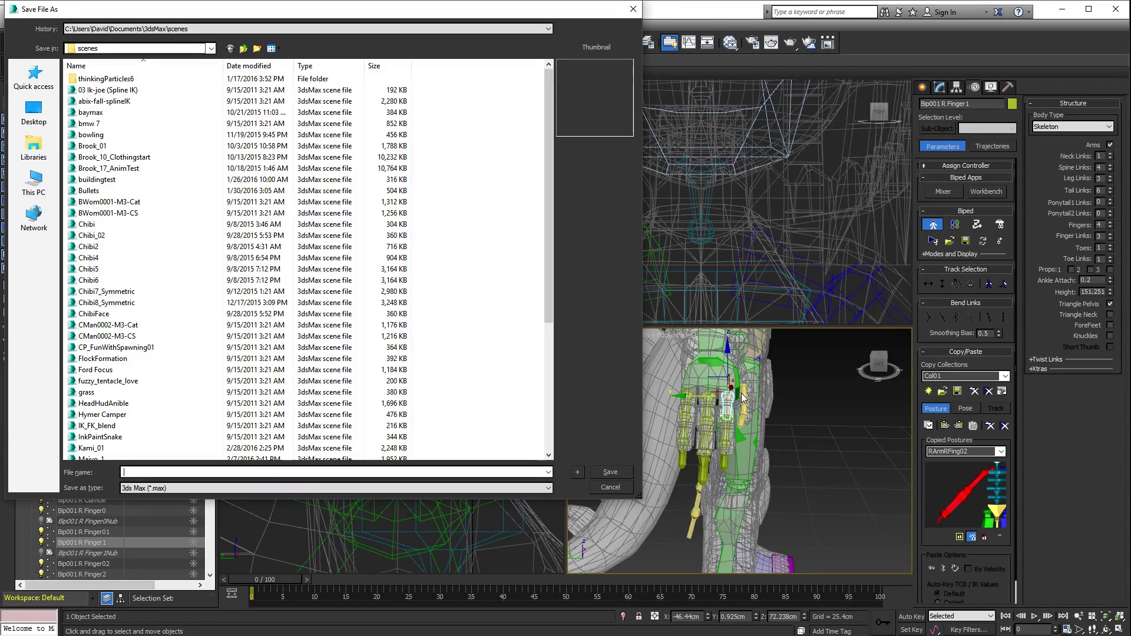
text(kami_02)
key(Return)
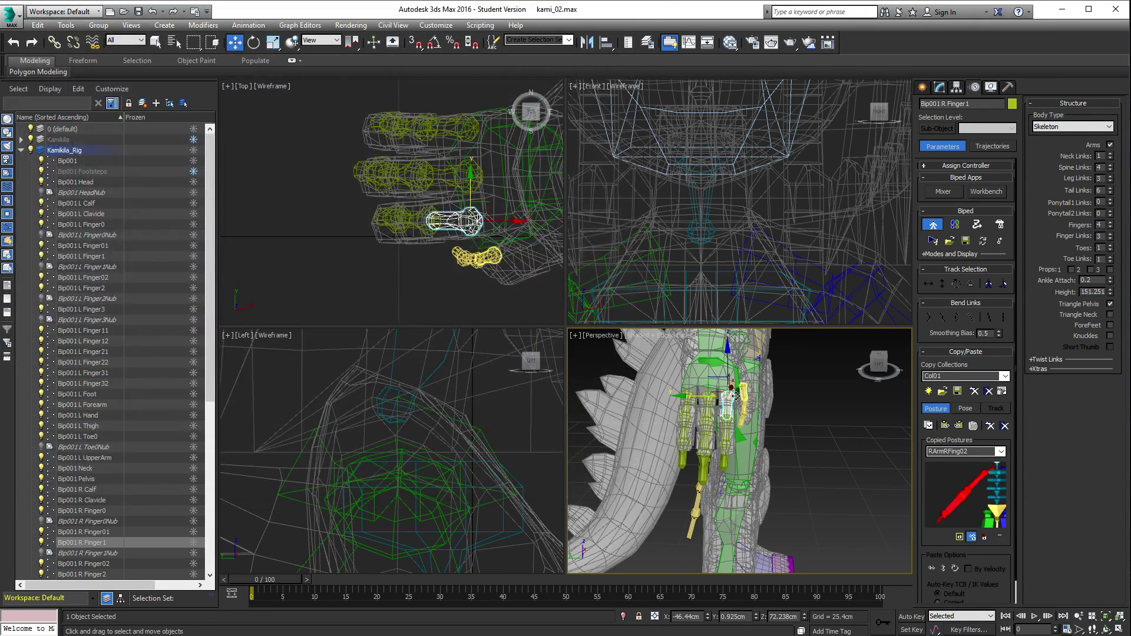
Step: Select the three right thumb bones, Bip001 R Finger0, Finger01 and Finger02, and scale them up
alt+middle_drag(789, 430, 745, 409)
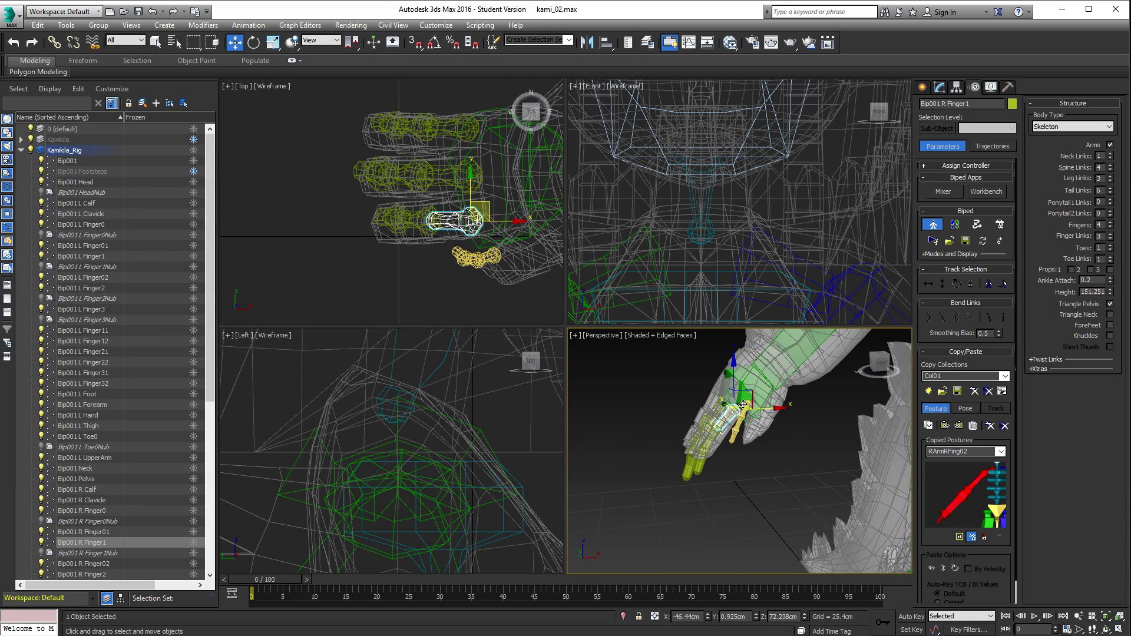
click(745, 409)
ctrl+click(739, 420)
ctrl+click(734, 435)
key(r)
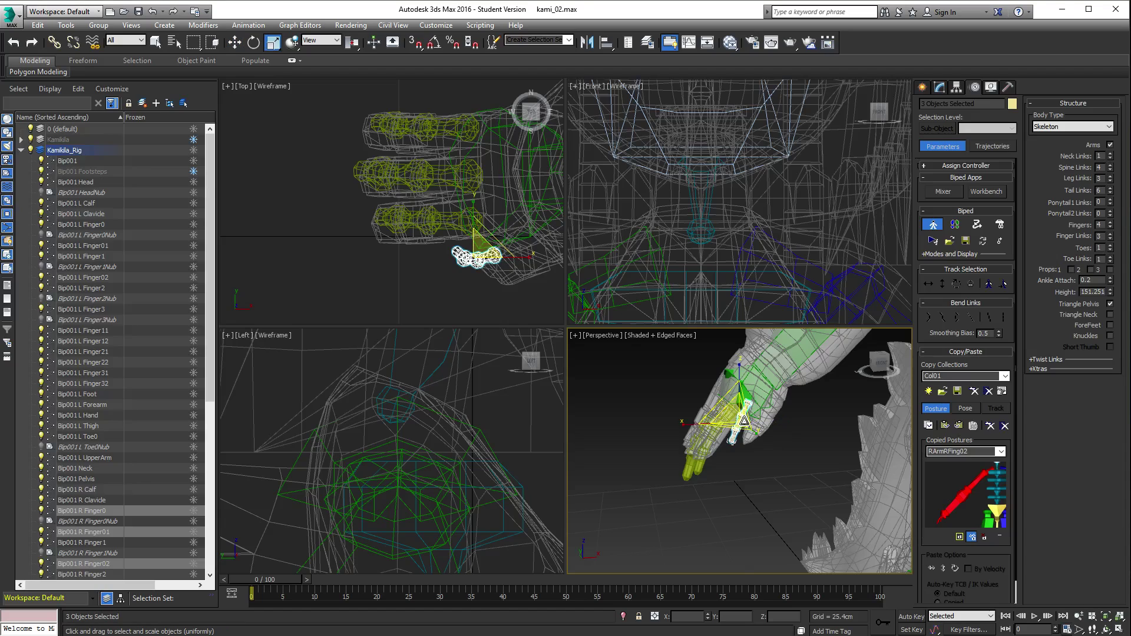
drag(754, 401, 762, 376)
drag(704, 436, 697, 469)
Step: Move the right thumb bones into the mesh thumb and rotate them to follow its direction
middle_click(432, 224)
middle_drag(431, 224, 425, 230)
key(w)
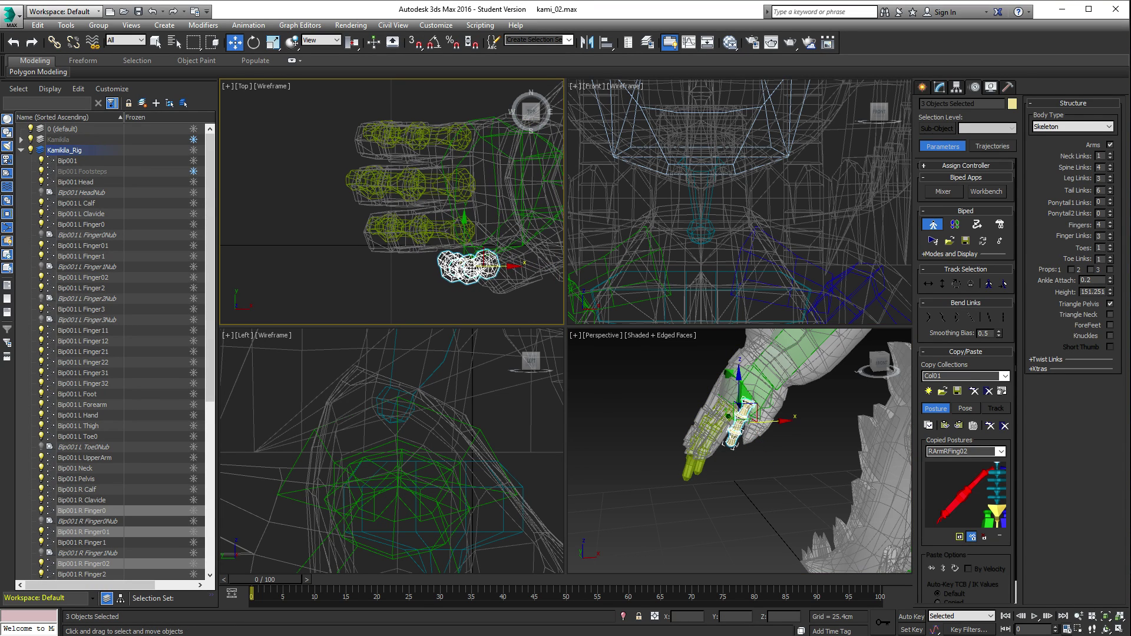
drag(468, 262, 518, 271)
click(771, 403)
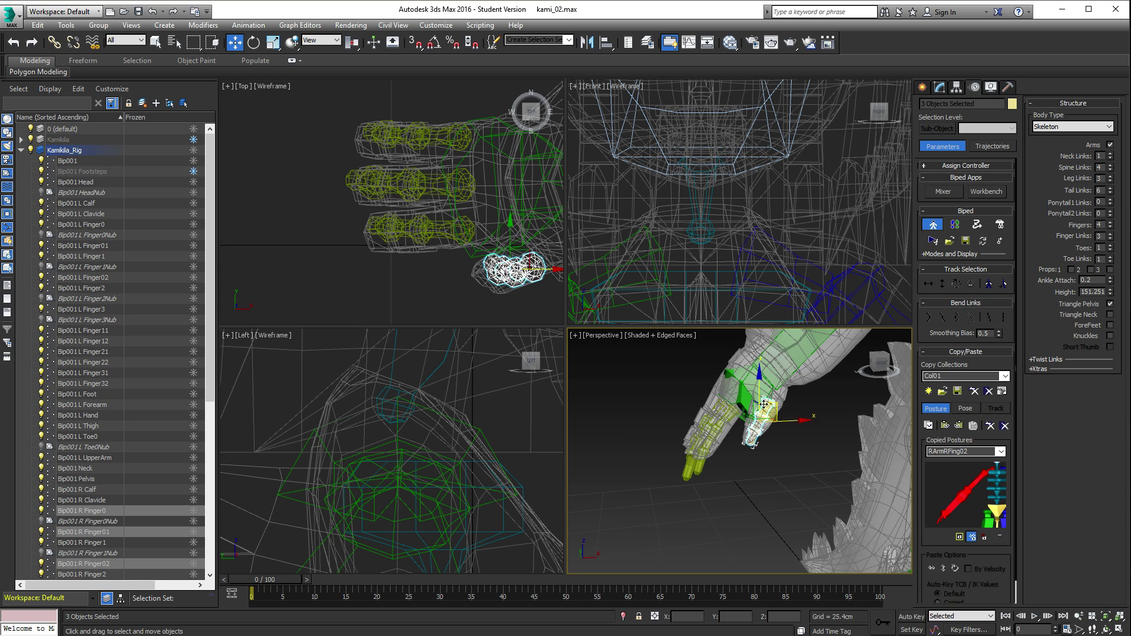
key(e)
drag(812, 383, 790, 415)
alt+middle_drag(790, 416, 764, 470)
key(w)
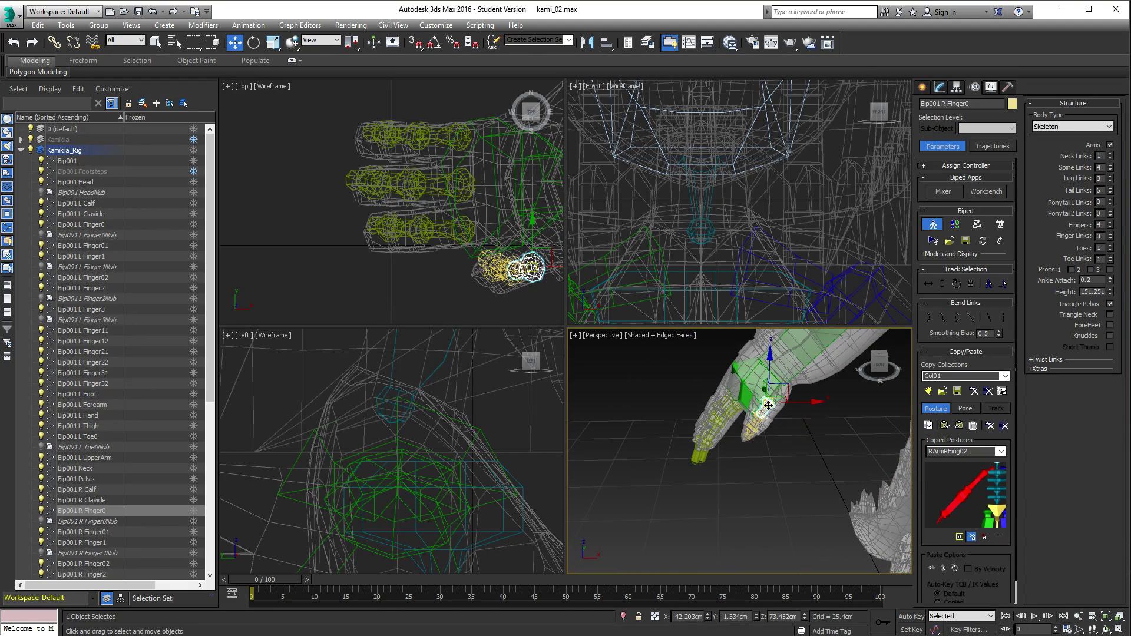
drag(760, 405, 770, 399)
Step: Select the nine right finger bones and shorten them by scaling so they stay inside the mesh fingers
alt+middle_drag(771, 399, 760, 443)
click(741, 430)
ctrl+click(738, 462)
ctrl+click(734, 492)
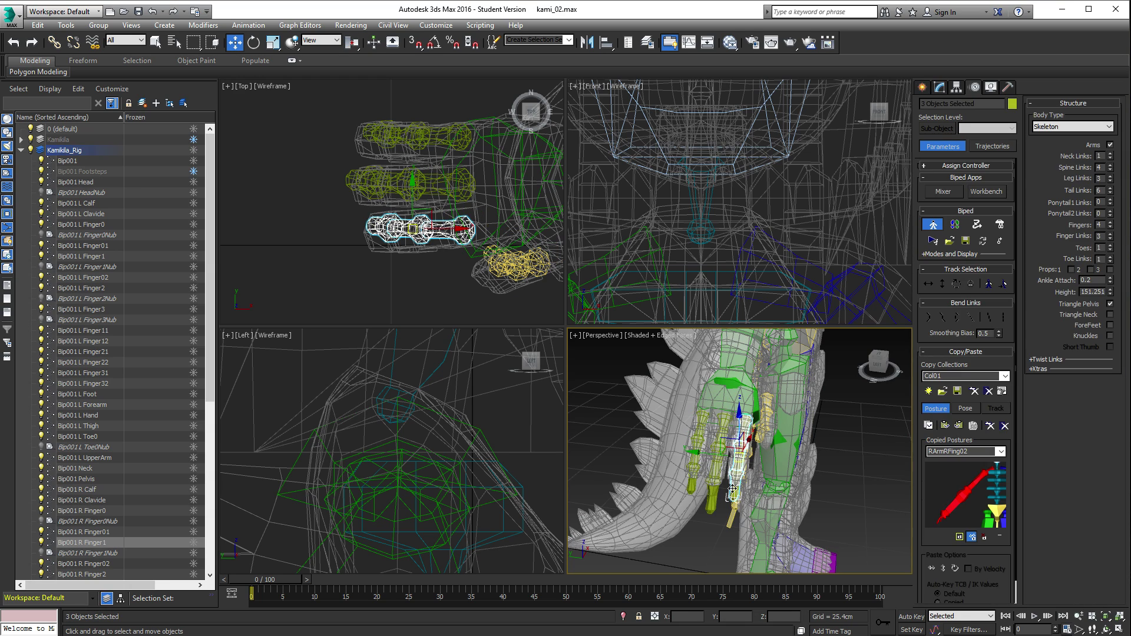
ctrl+click(723, 429)
ctrl+click(717, 464)
ctrl+click(714, 496)
ctrl+click(702, 422)
ctrl+click(695, 460)
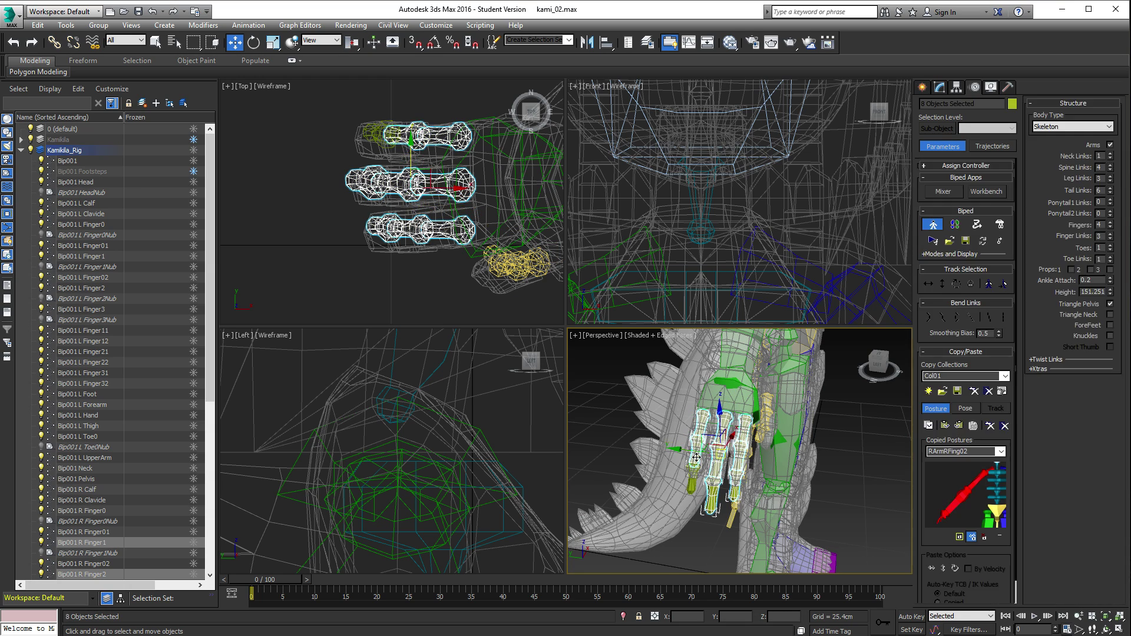
ctrl+click(691, 485)
key(r)
drag(210, 294, 210, 552)
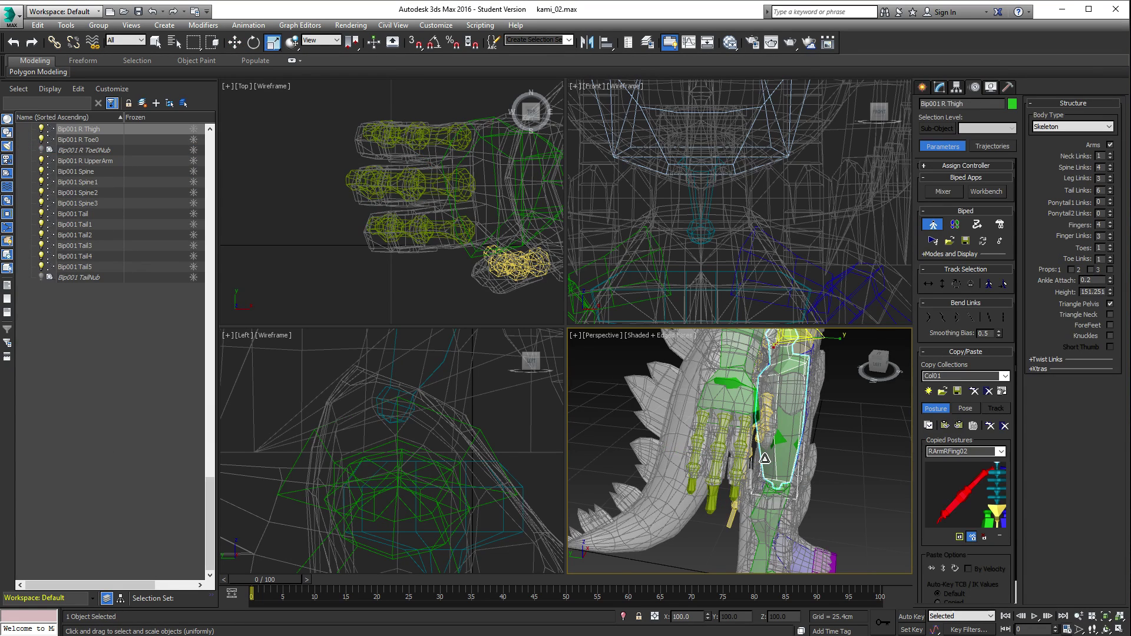
drag(767, 462, 748, 449)
click(870, 492)
Step: Select the right arm, hand and finger bones, copy their posture and paste it to the opposite arm
scroll(870, 493, up, 5)
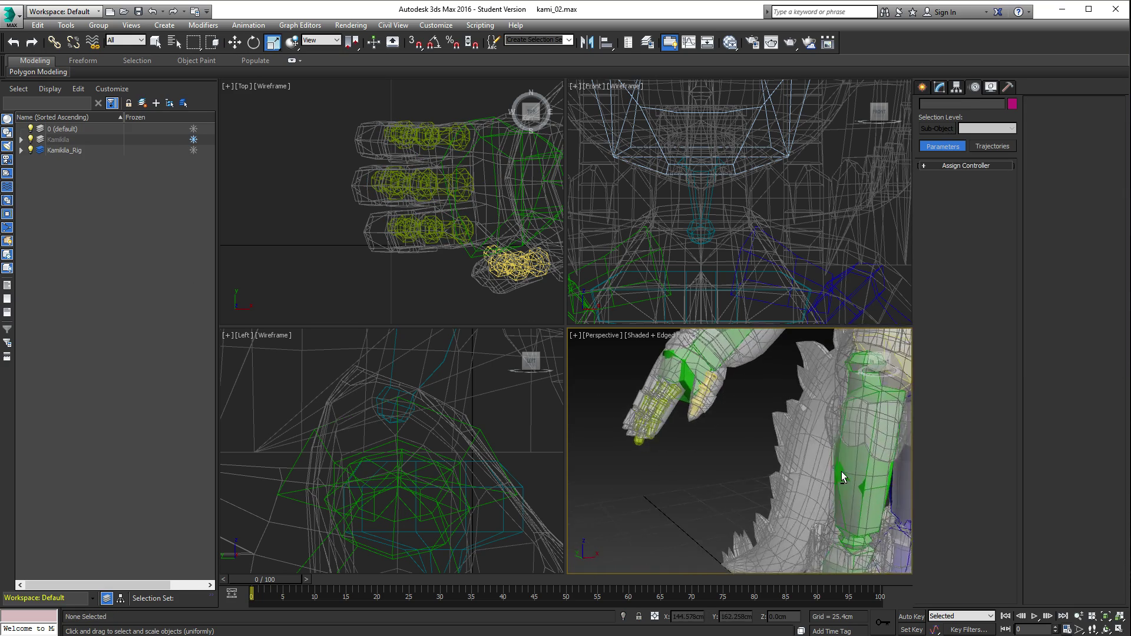
middle_drag(870, 493, 768, 452)
scroll(768, 452, down, 5)
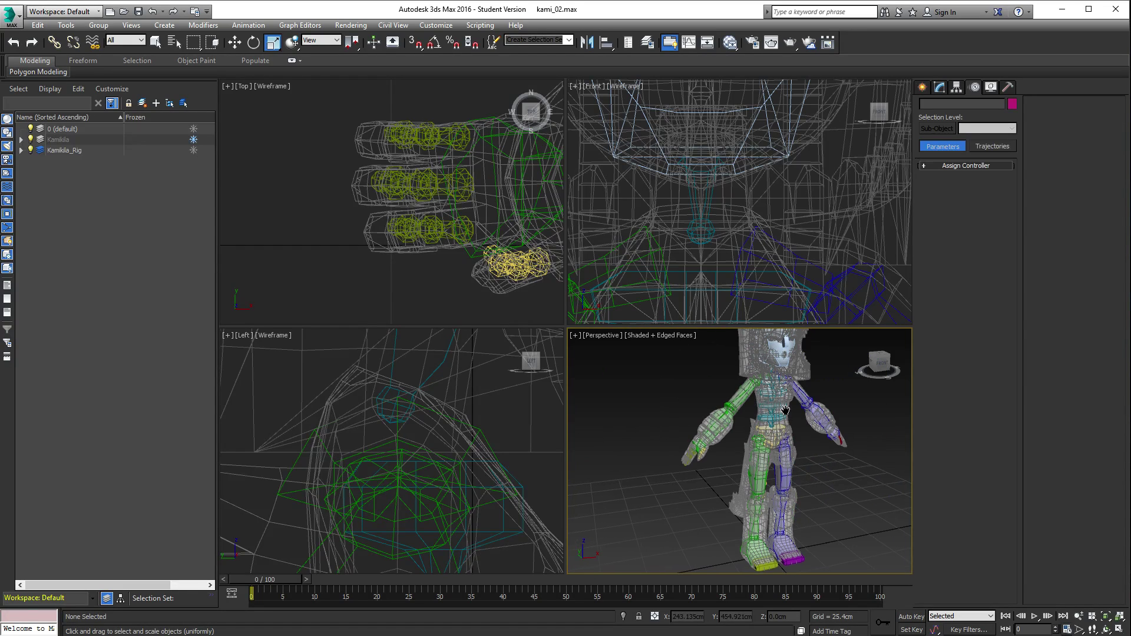
drag(741, 467, 742, 466)
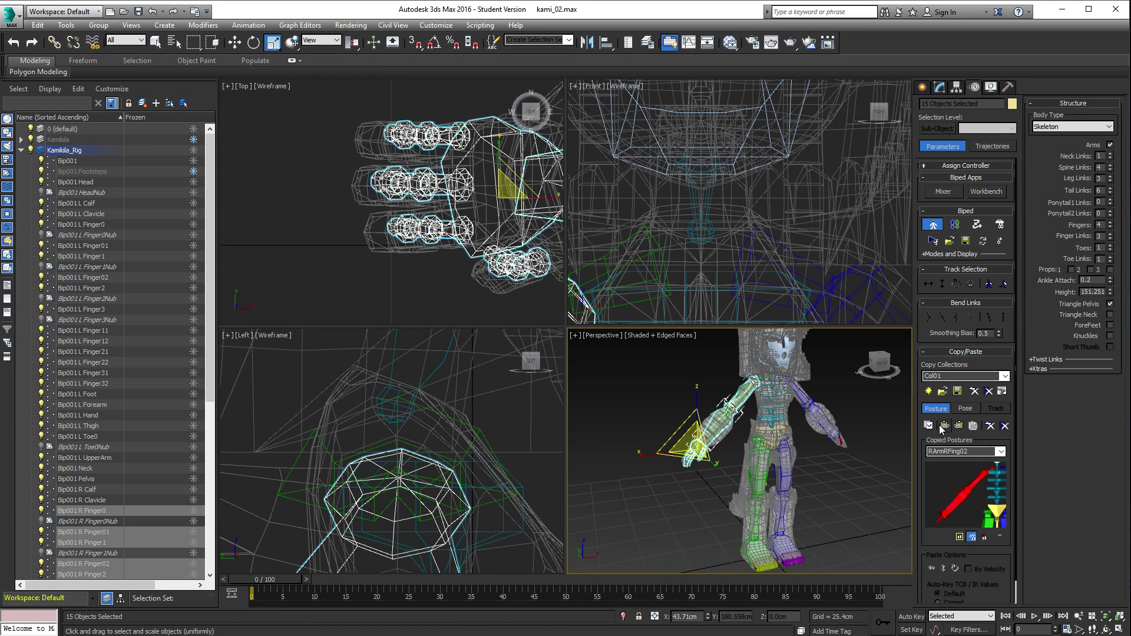
click(854, 458)
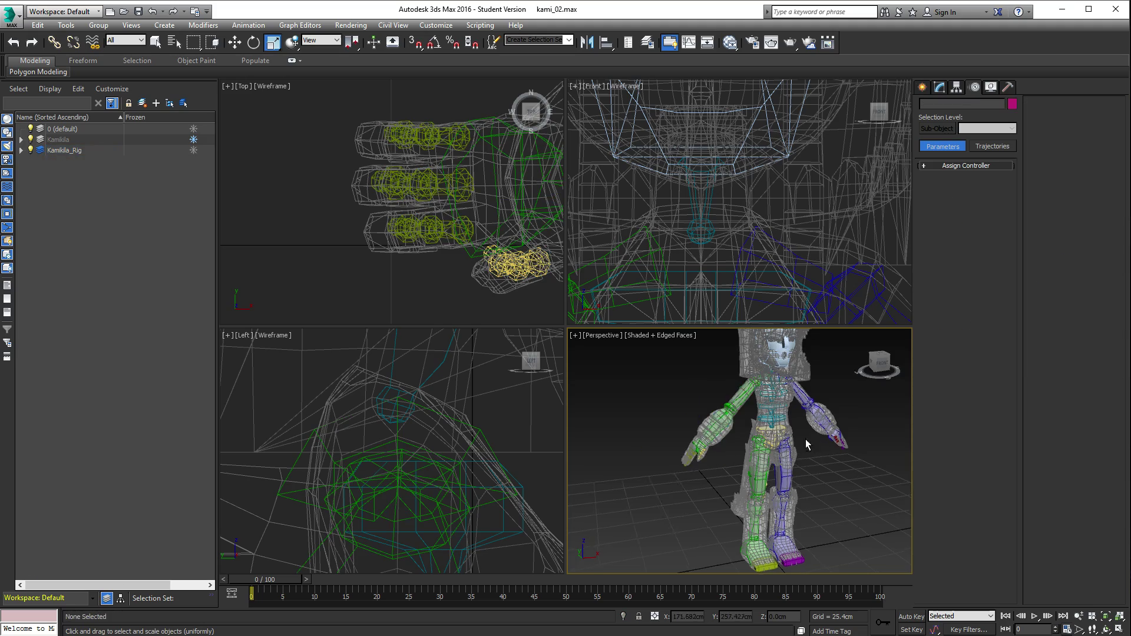
Step: Select the base tail bone, Bip001 Tail, and rotate it backward toward the mesh tail in the left view
alt+middle_drag(804, 439, 672, 427)
click(397, 476)
scroll(397, 476, down, 6)
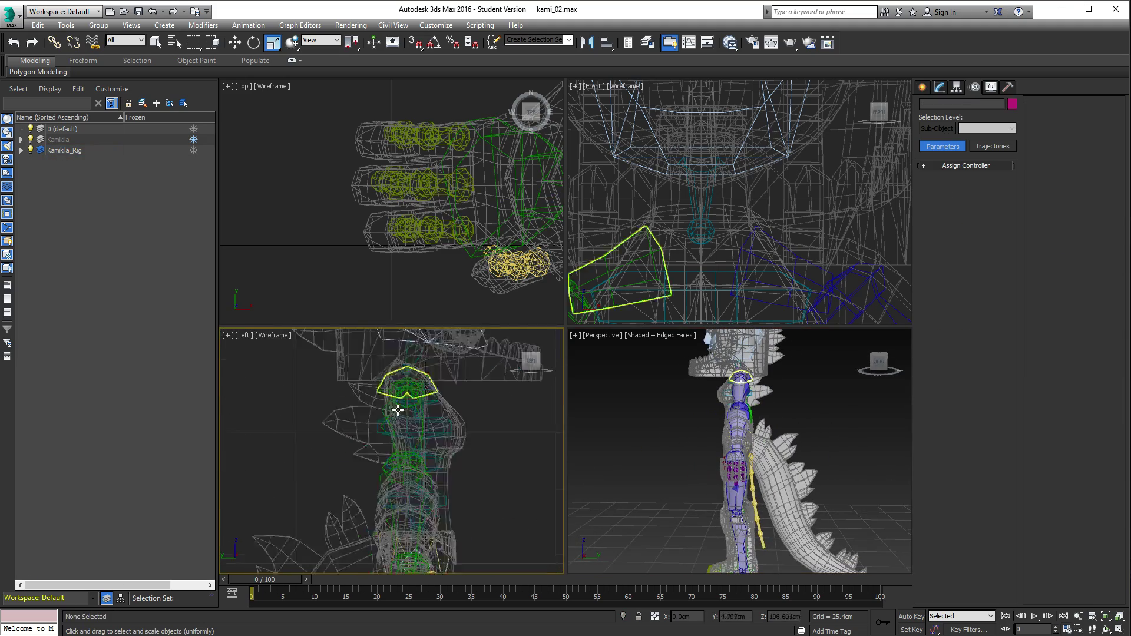
scroll(446, 437, up, 8)
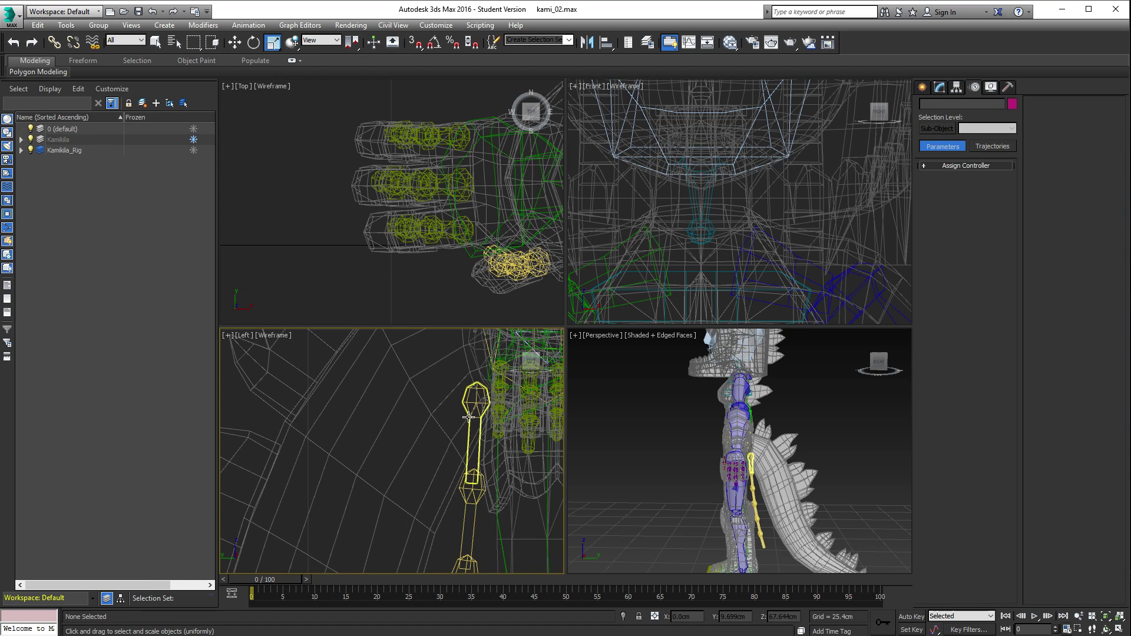
click(469, 417)
scroll(469, 417, down, 4)
key(e)
drag(513, 413, 436, 476)
Step: Rotate Bip001 Tail1 and Tail2 to follow the curve of the mesh tail in the left view
key(w)
click(448, 450)
key(e)
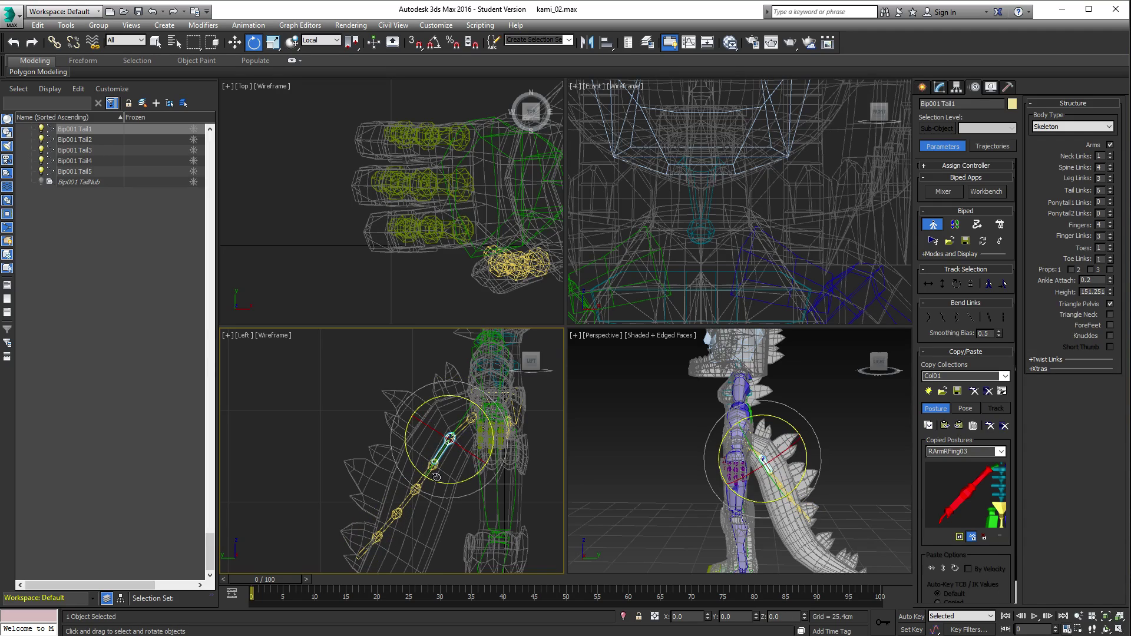
click(428, 470)
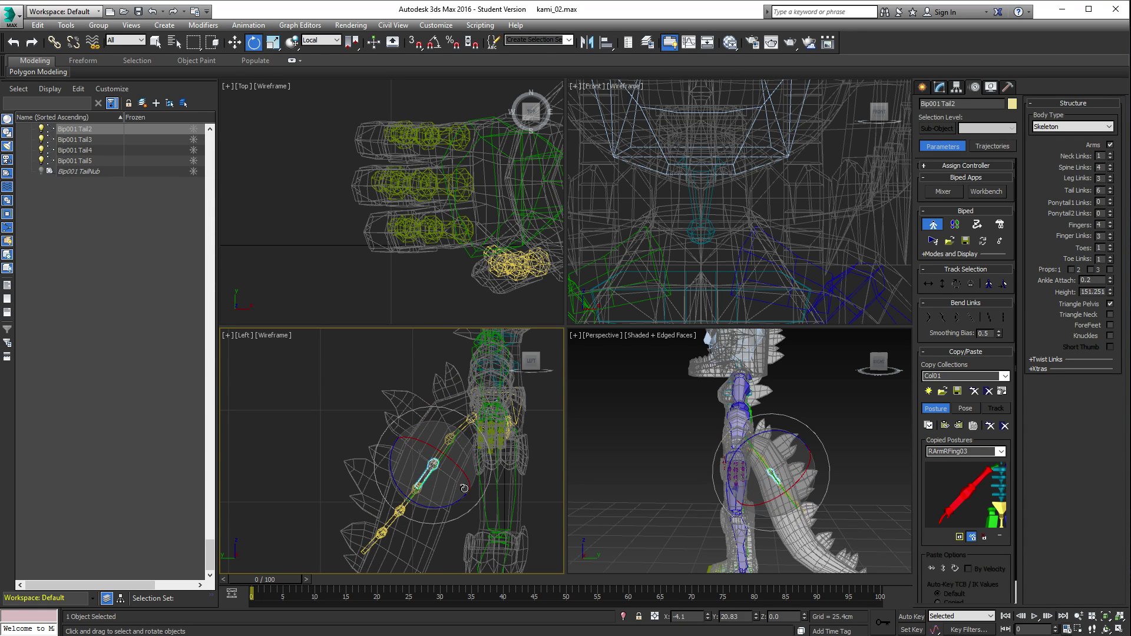
middle_drag(421, 507, 475, 452)
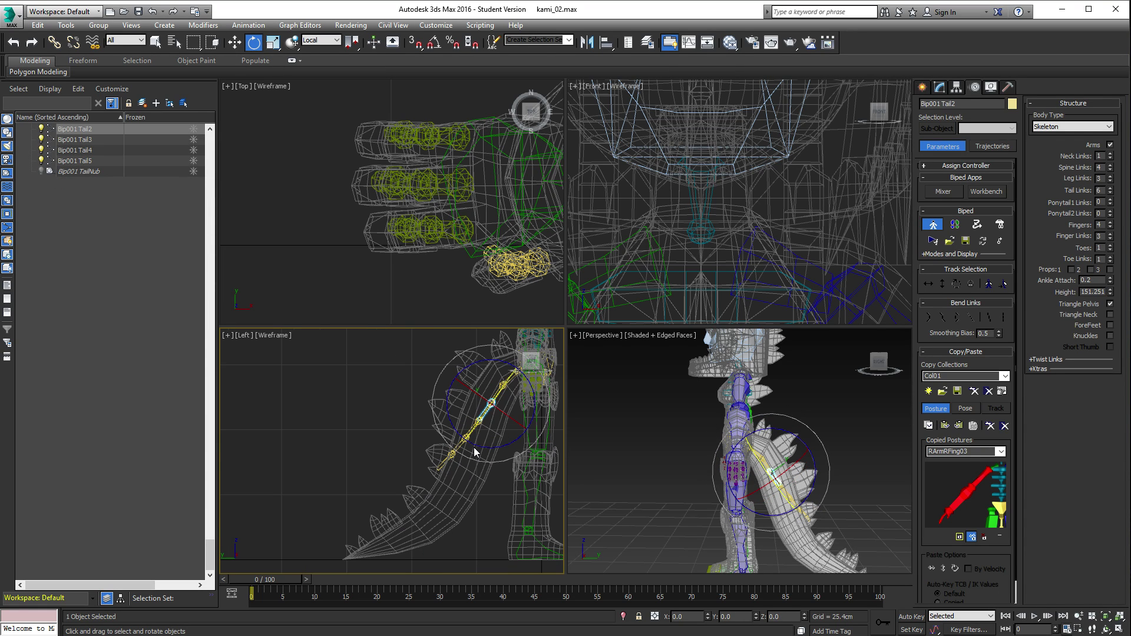
Step: Scale Bip001 Tail1 up to about 197 percent and rotate it downward along the mesh tail
click(506, 384)
key(r)
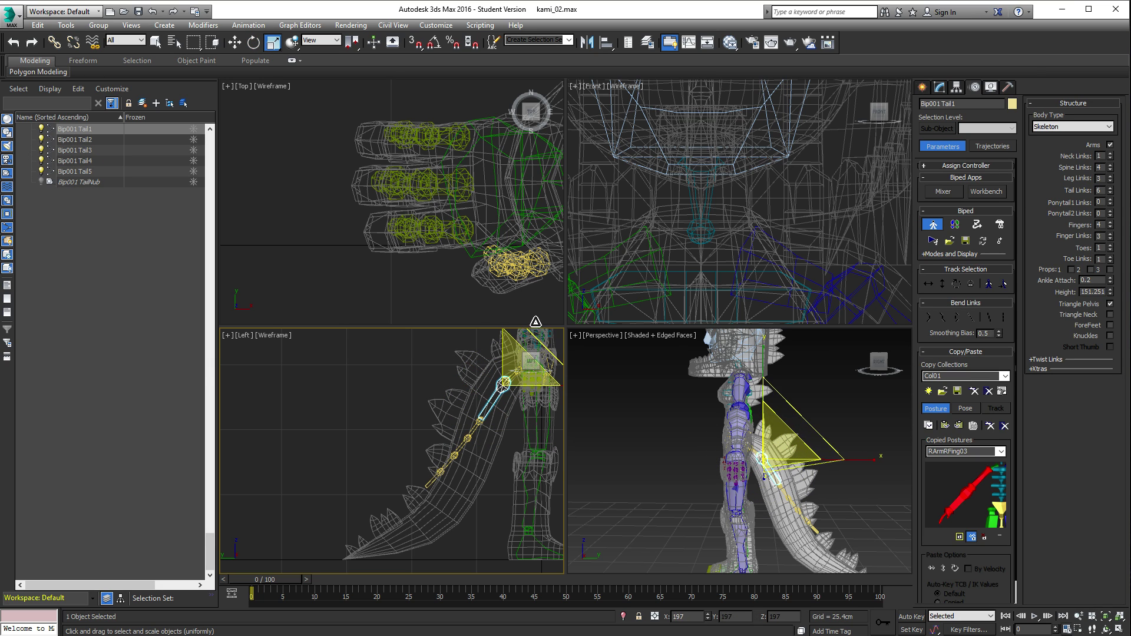
key(e)
drag(465, 412, 471, 422)
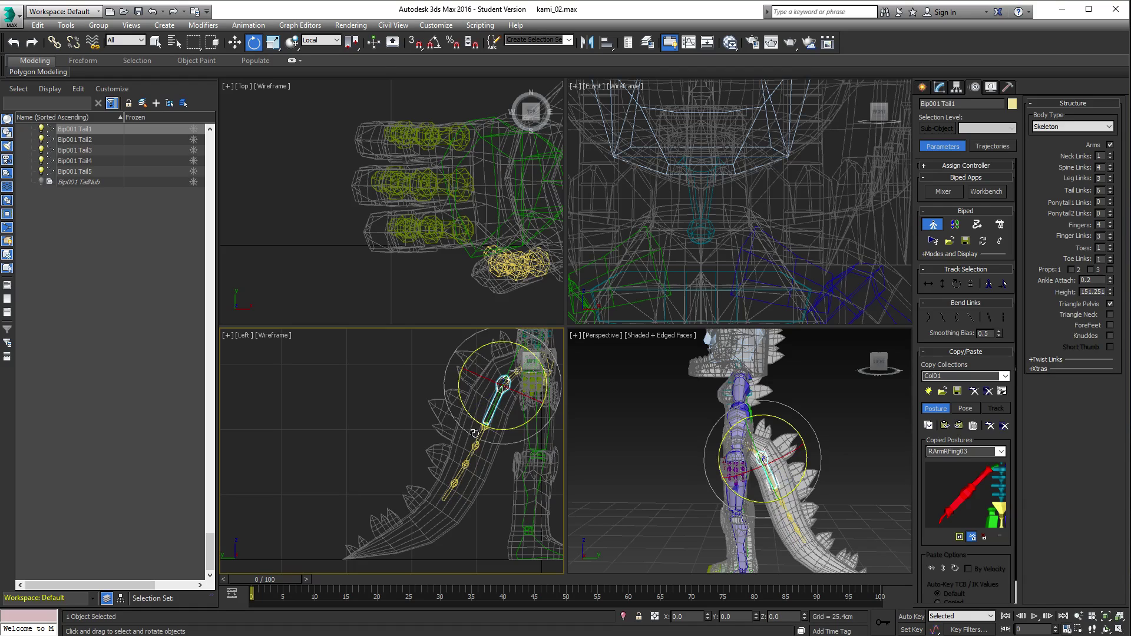
Step: Scale up Bip001 Tail2, and scale Tail3 to about 222 percent, to extend the chain down the mesh tail
double_click(479, 434)
key(r)
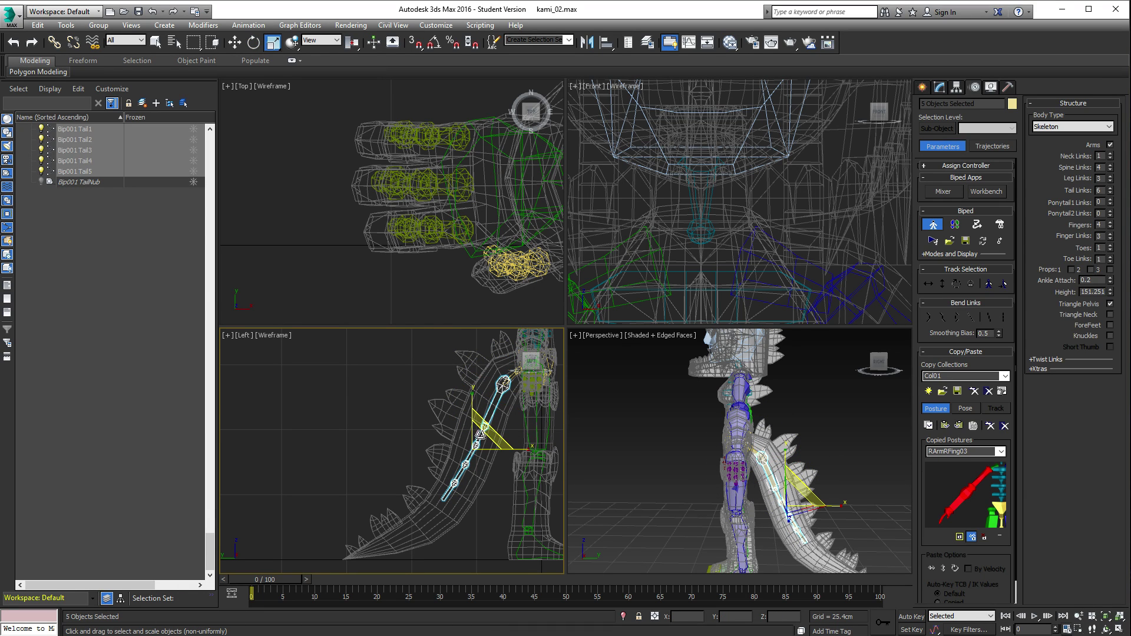
click(481, 434)
drag(484, 429, 509, 388)
click(463, 469)
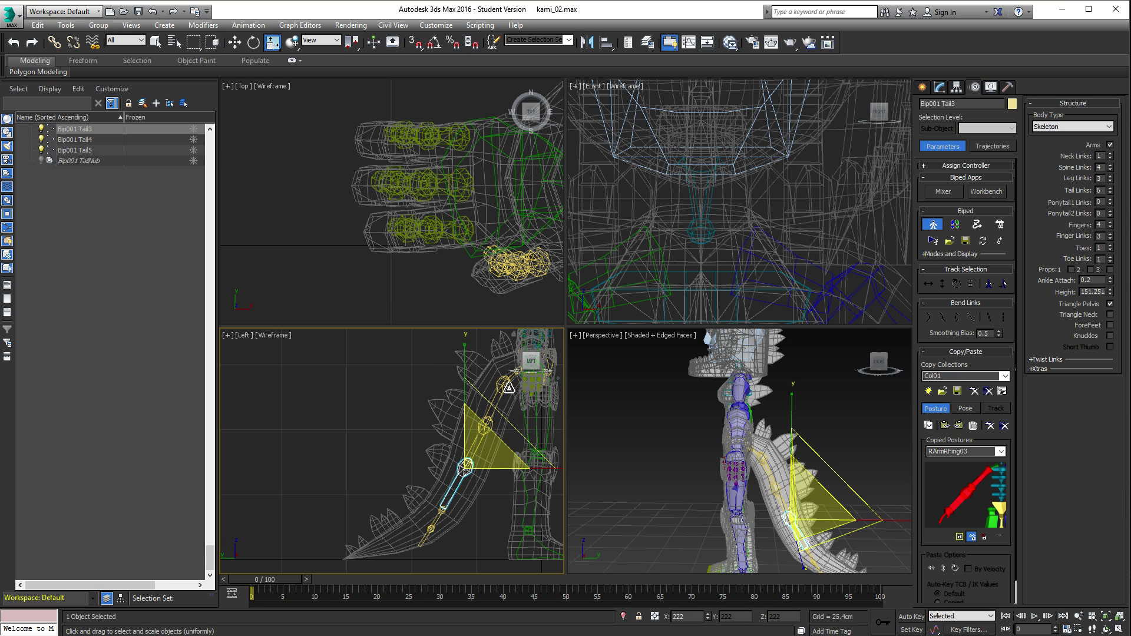
Step: Select Bip001 Tail4, rotate it toward the tail tip and scale it to fit the mesh
click(438, 517)
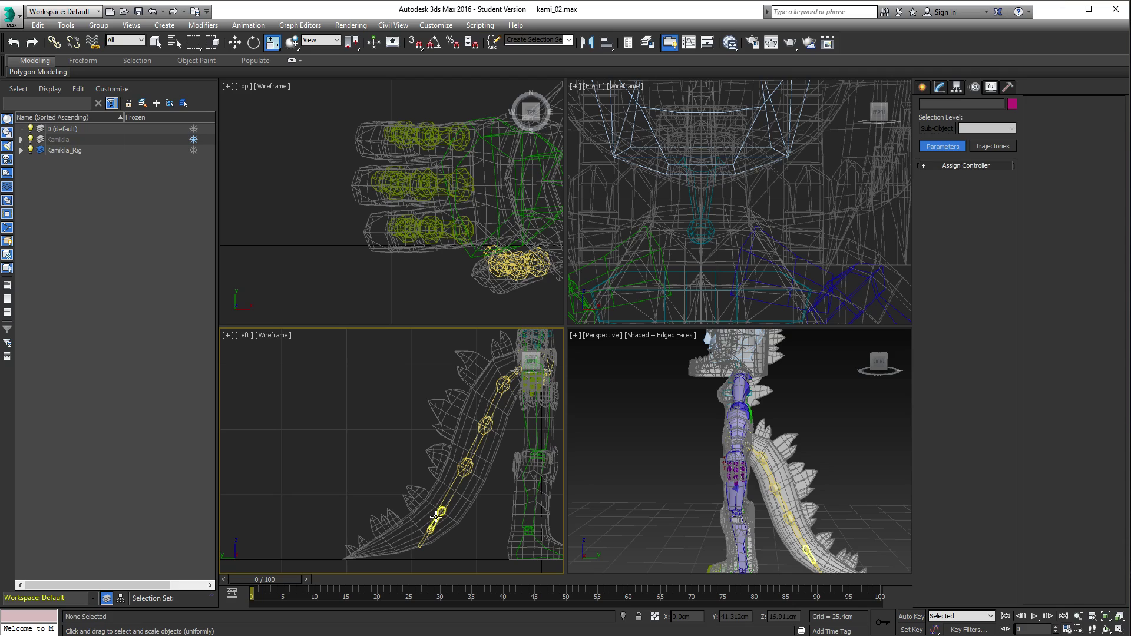
click(437, 516)
key(e)
key(r)
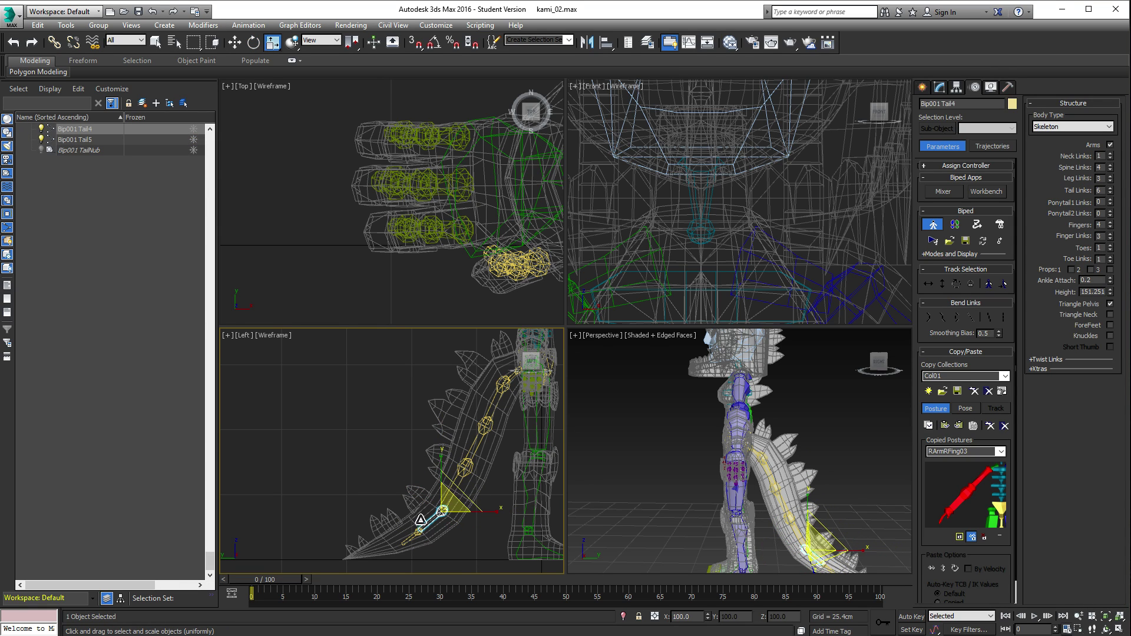
Step: Rotate Bip001 Tail5 toward the tail tip and scale it to about 266 percent
click(414, 534)
key(e)
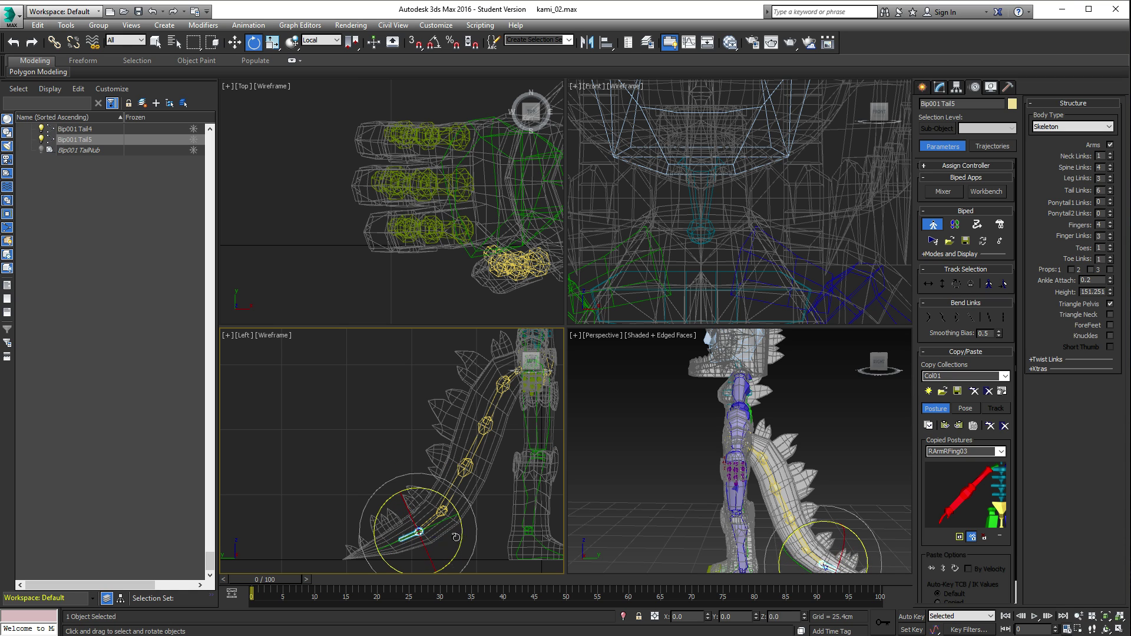
key(r)
drag(456, 536, 477, 431)
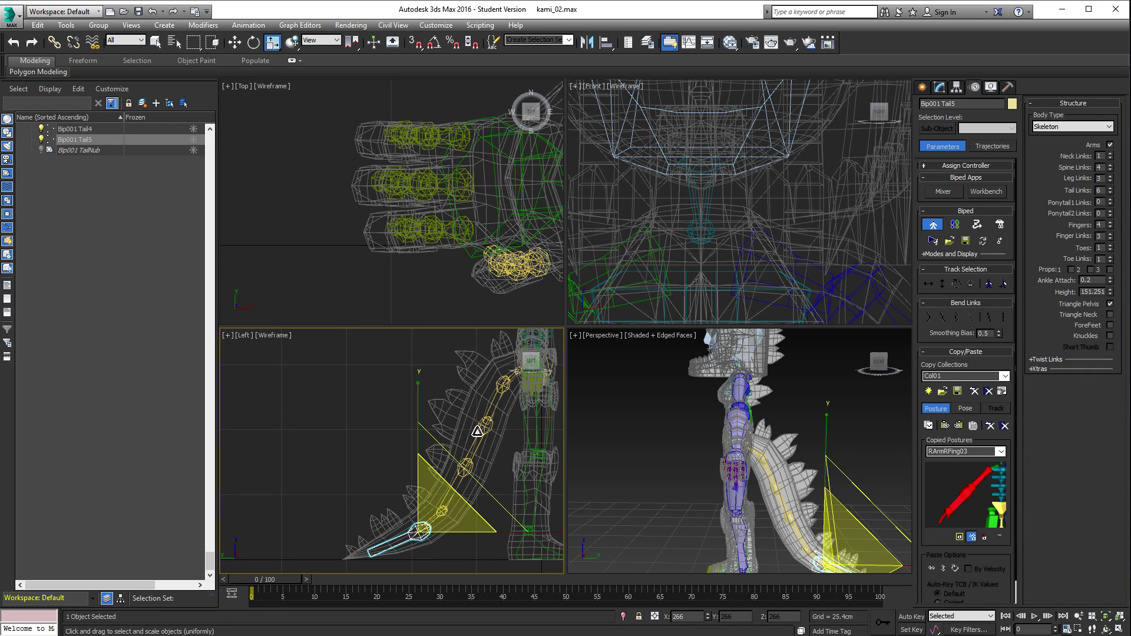
Step: Select the tail bones from Bip001 Tail through Tail4 and scale them thicker to fill the mesh tail
click(484, 426)
drag(473, 515, 473, 515)
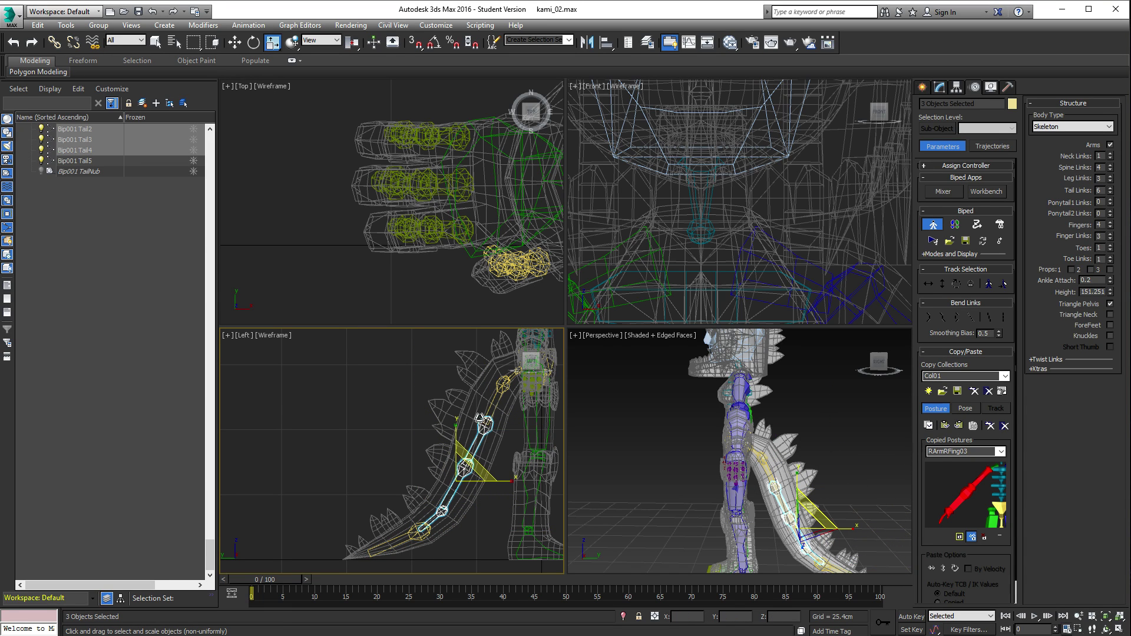
drag(473, 462, 459, 505)
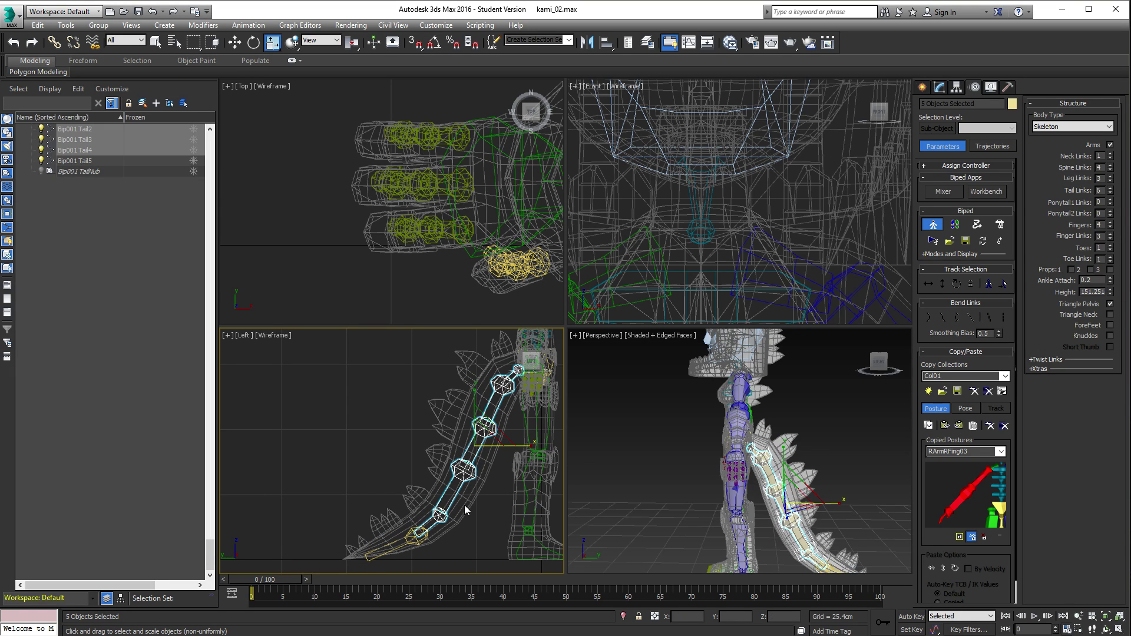
Step: Clear the tail bone selection and save the scene as a new file named kami_03
alt+middle_drag(728, 491, 744, 405)
click(833, 426)
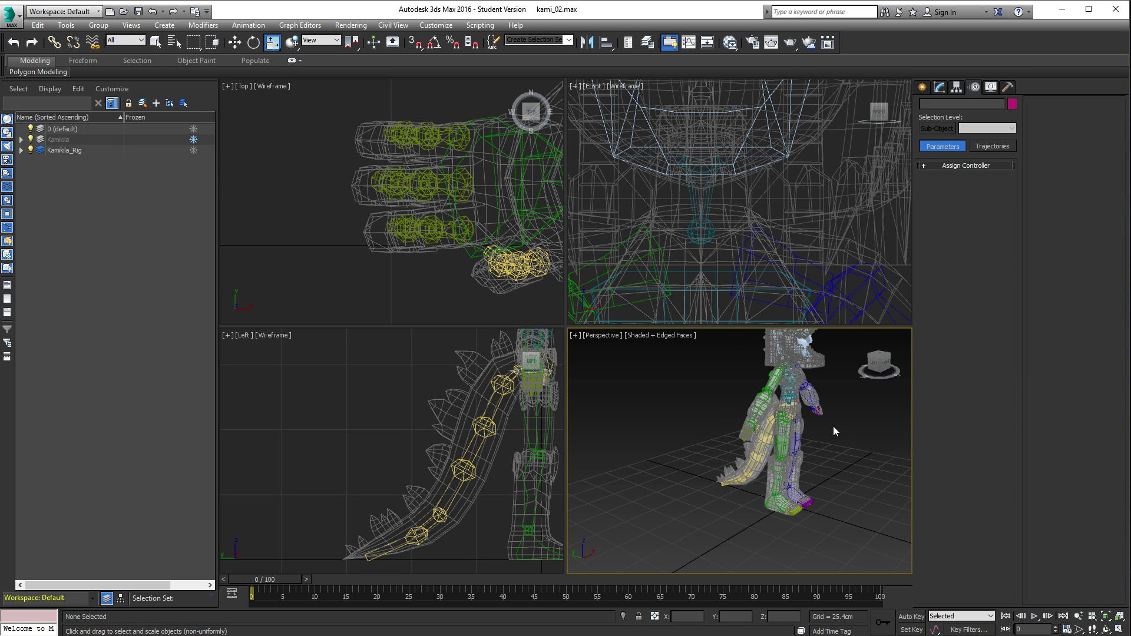
click(11, 14)
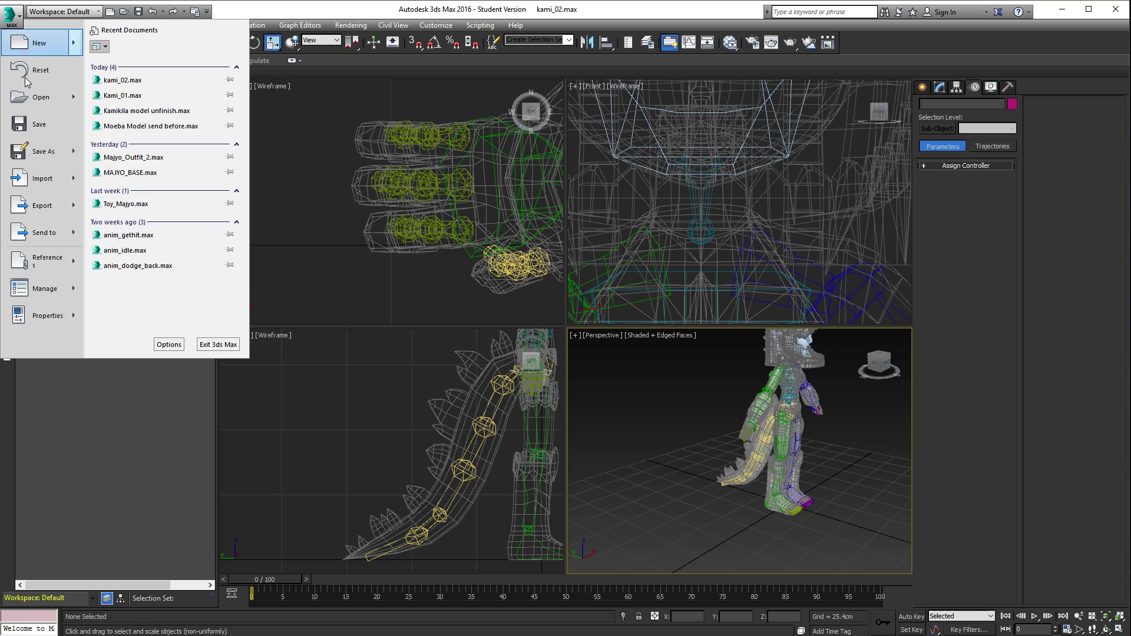
click(35, 150)
click(164, 472)
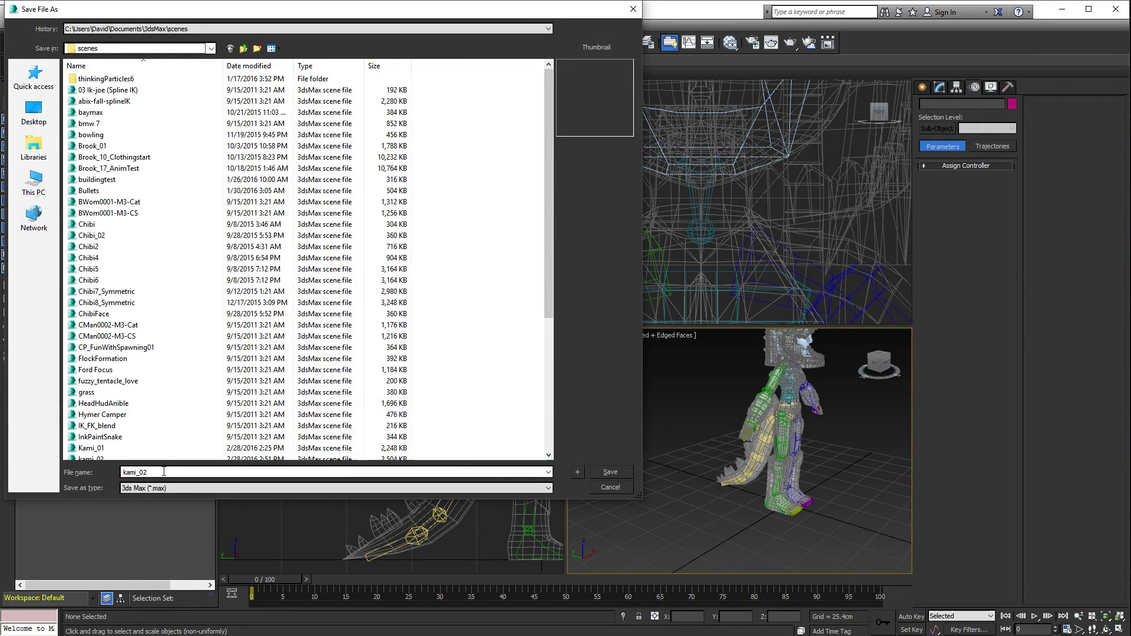
text(3)
key(Return)
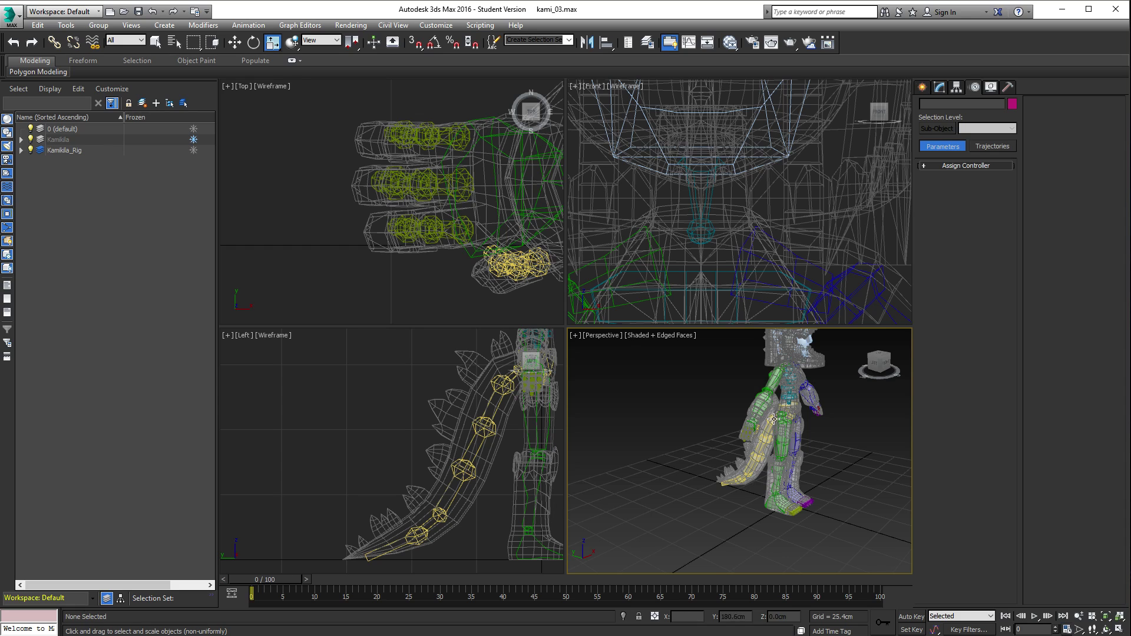
Step: Examine the fit of the tail bones inside the mesh and the spikes along the character's back
scroll(716, 446, up, 5)
alt+middle_drag(715, 447, 744, 416)
alt+middle_drag(665, 415, 739, 467)
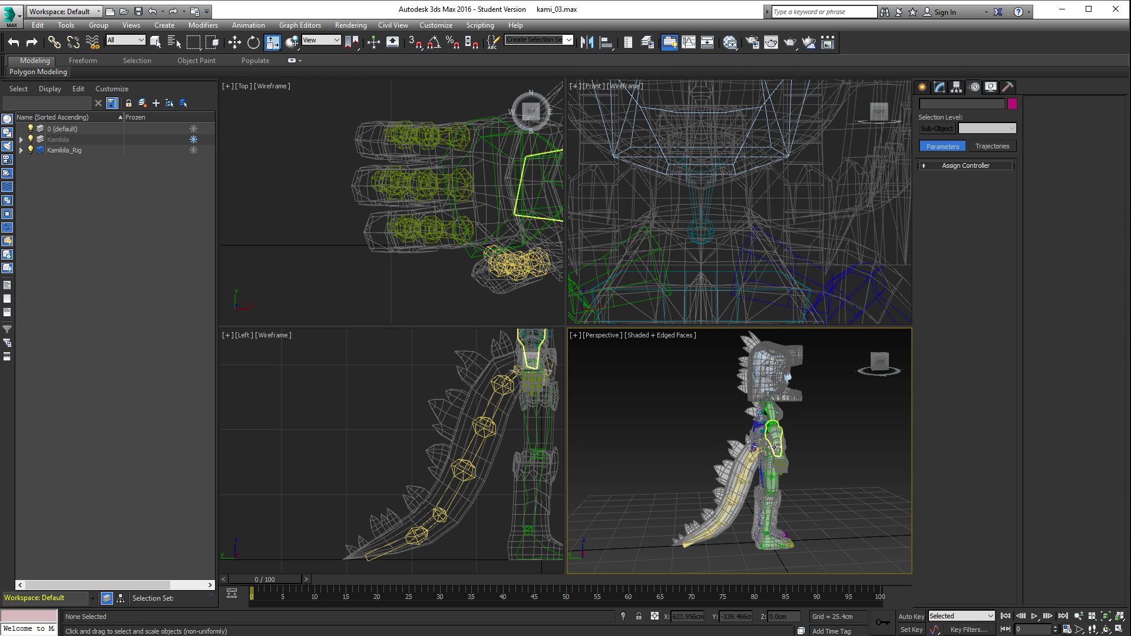
scroll(747, 396, up, 4)
scroll(761, 449, up, 5)
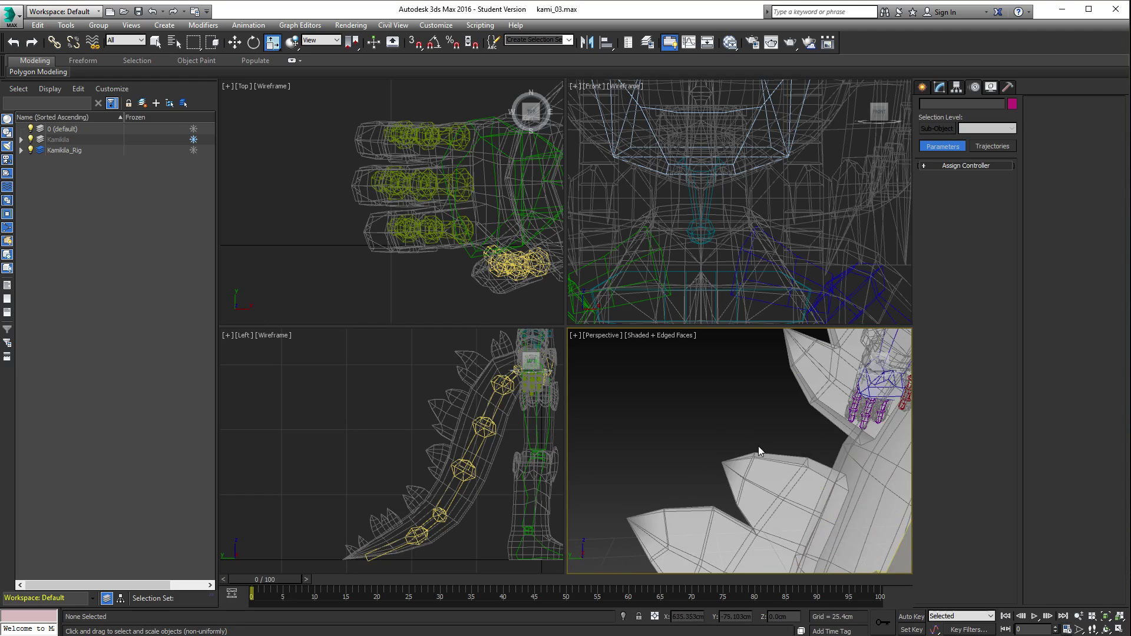
scroll(755, 375, down, 3)
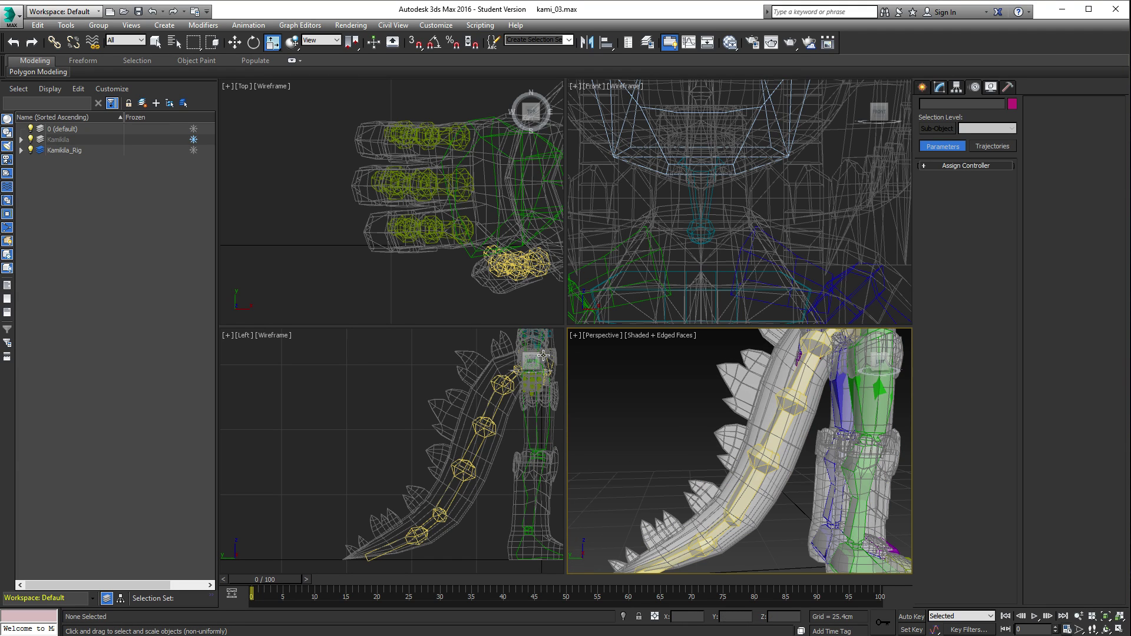
middle_drag(492, 397, 437, 487)
scroll(437, 486, up, 4)
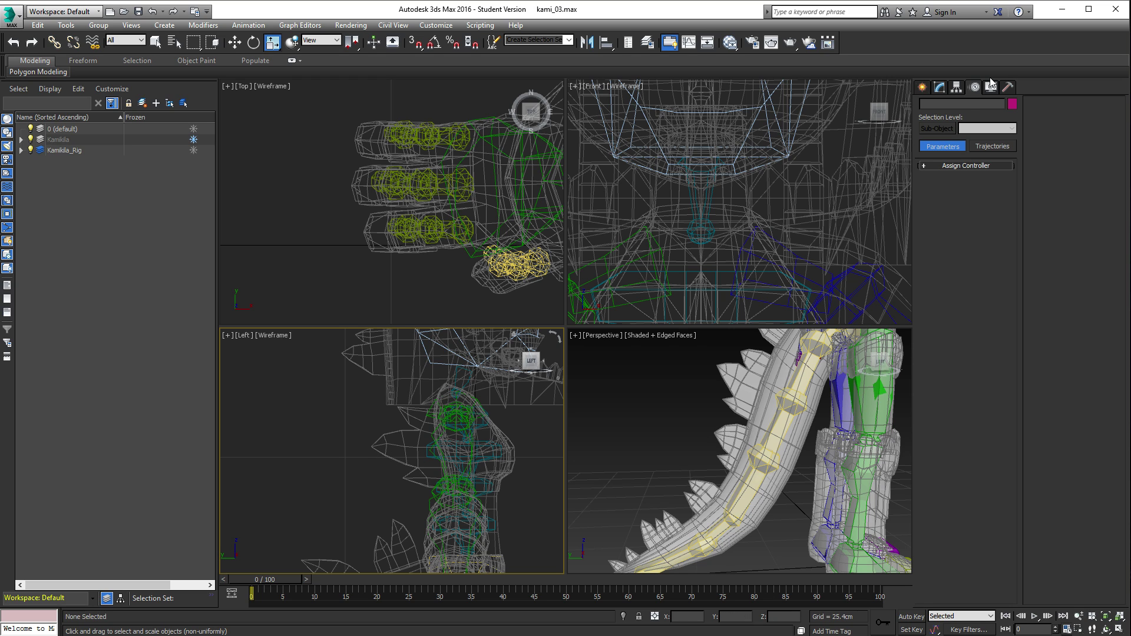
Step: Draw a bone in the Left view from the upper back to the tip of the large back spike, ending with a nub bone
click(925, 88)
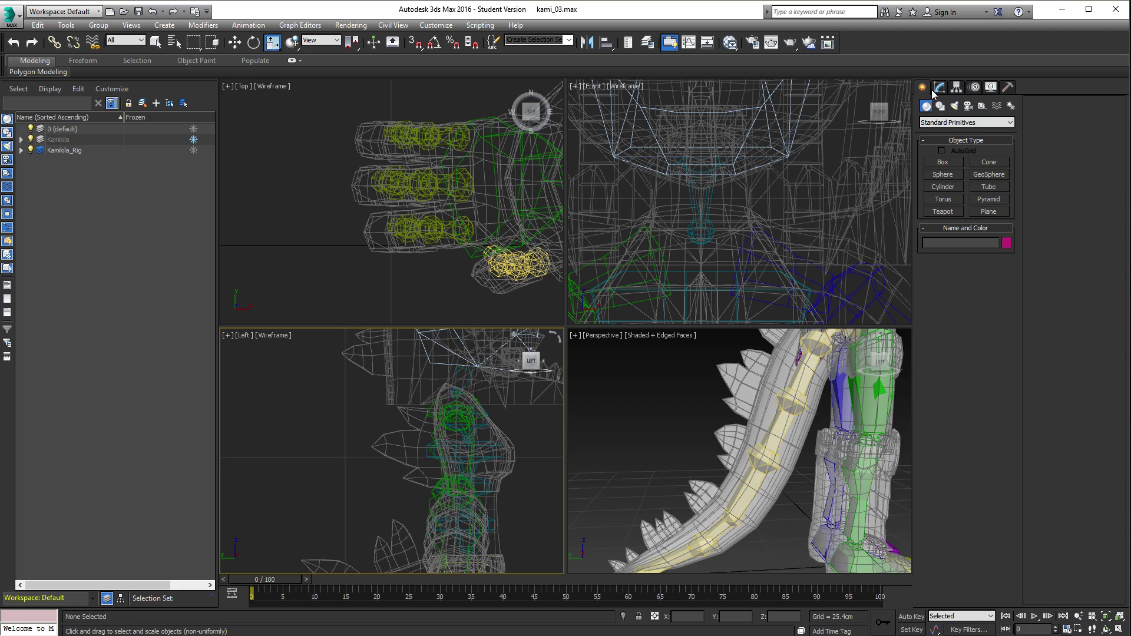
click(1011, 106)
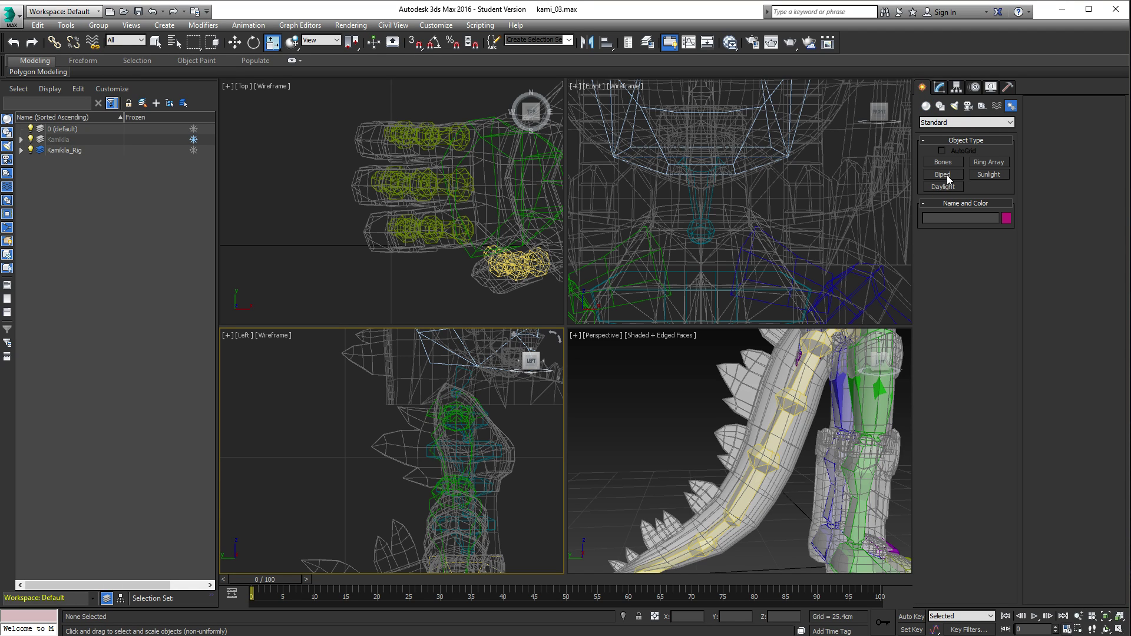
click(948, 162)
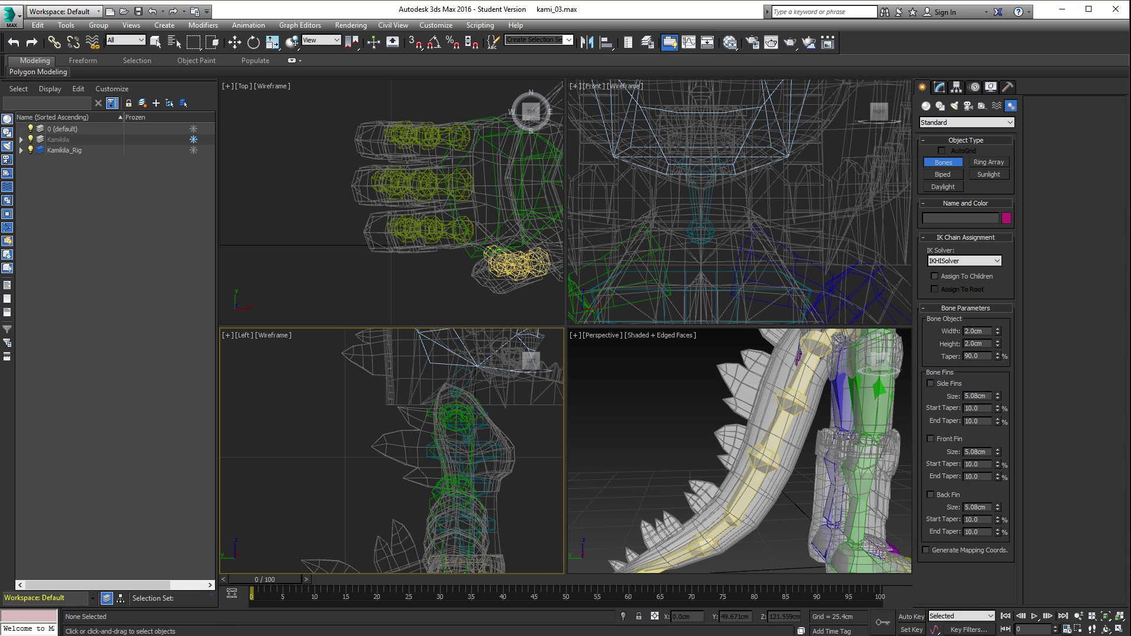
middle_drag(429, 436, 458, 425)
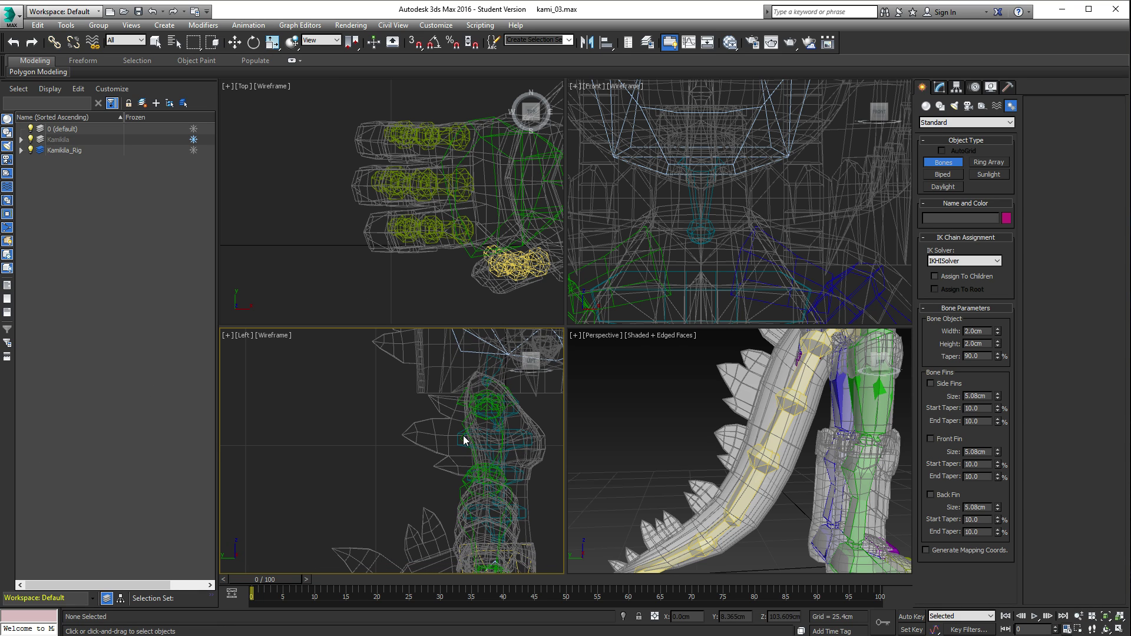
click(463, 436)
click(479, 383)
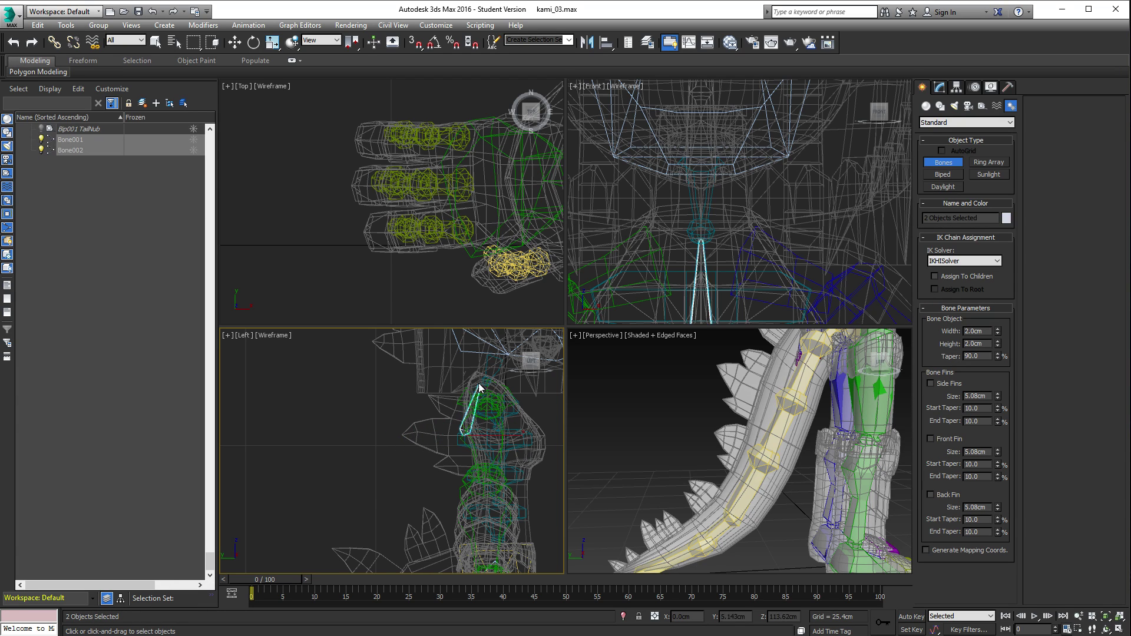
click(405, 436)
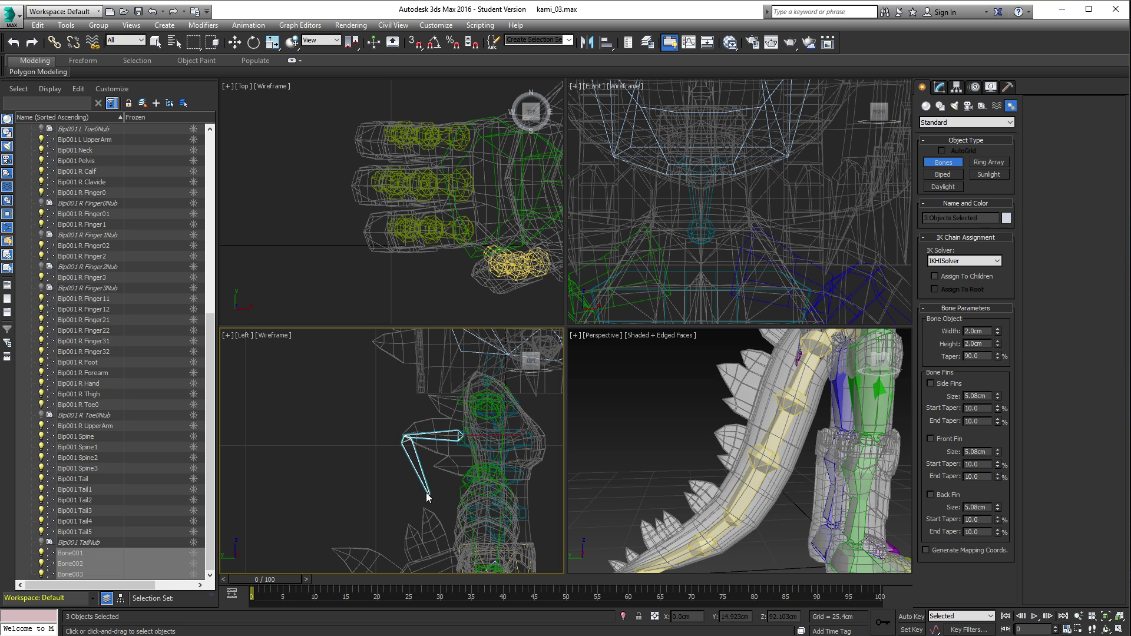
right_click(424, 489)
scroll(427, 399, up, 5)
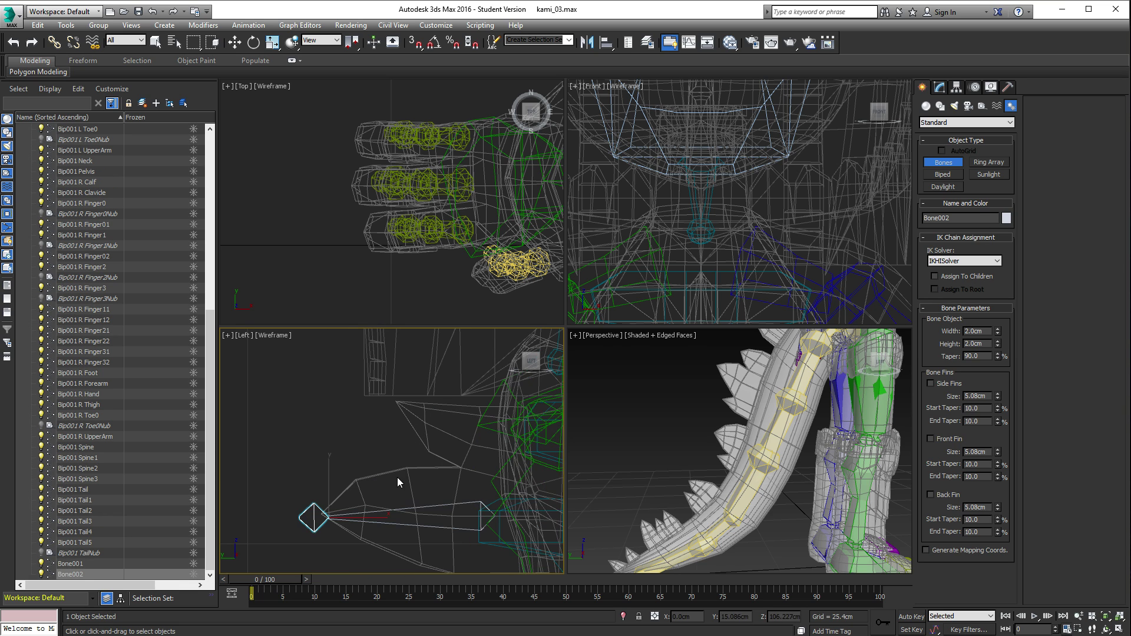
key(r)
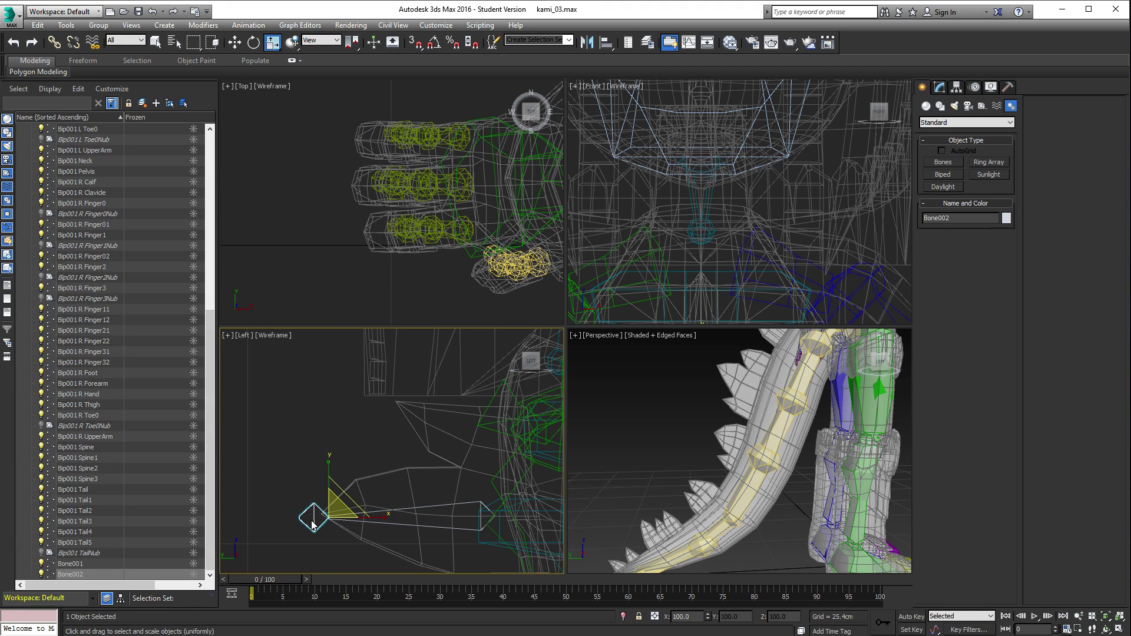
Step: Rename the spike bone Bip001_BackSpike and its end bone Bip001_BackSpike_TIP
click(436, 504)
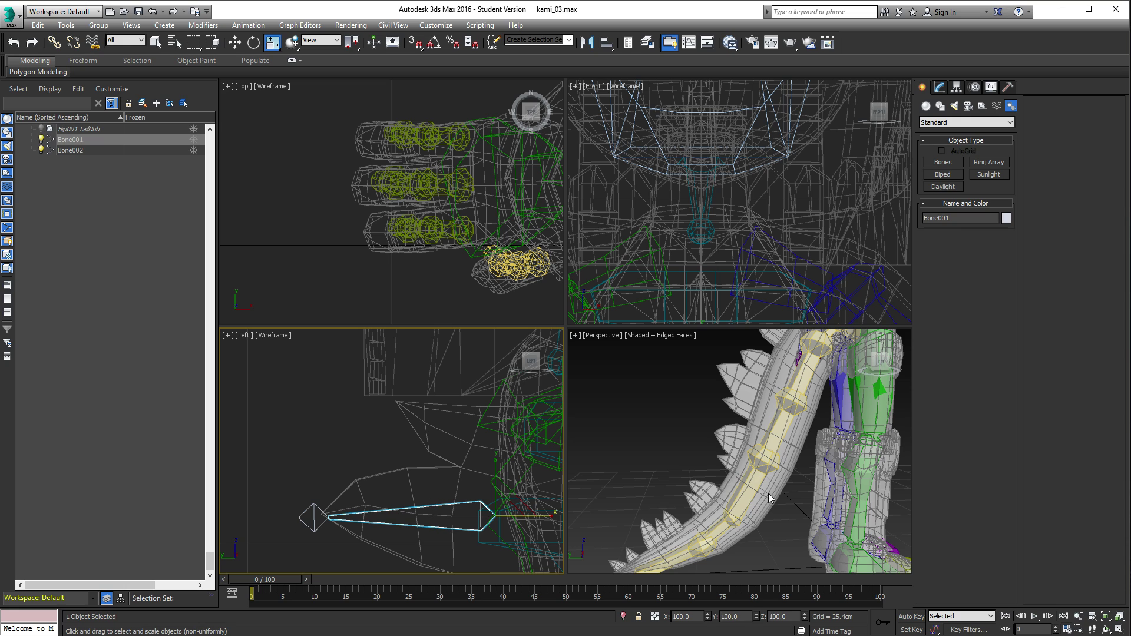
key(w)
double_click(962, 217)
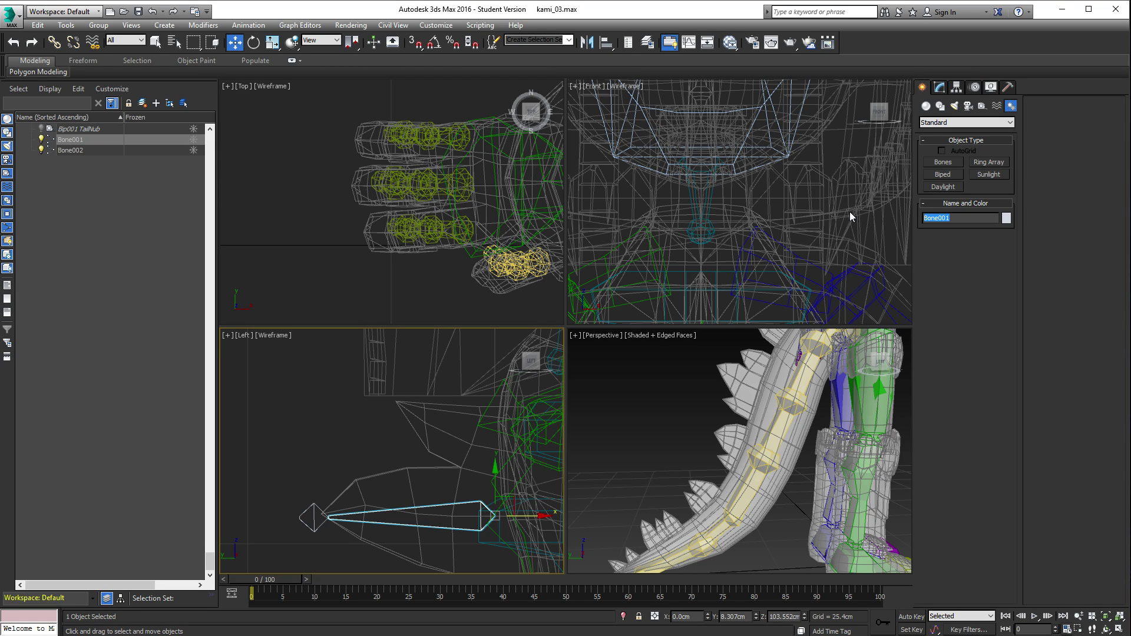
text(Bip001_BackSpike)
key(Return)
click(321, 510)
text(Bip001_BackSpike)
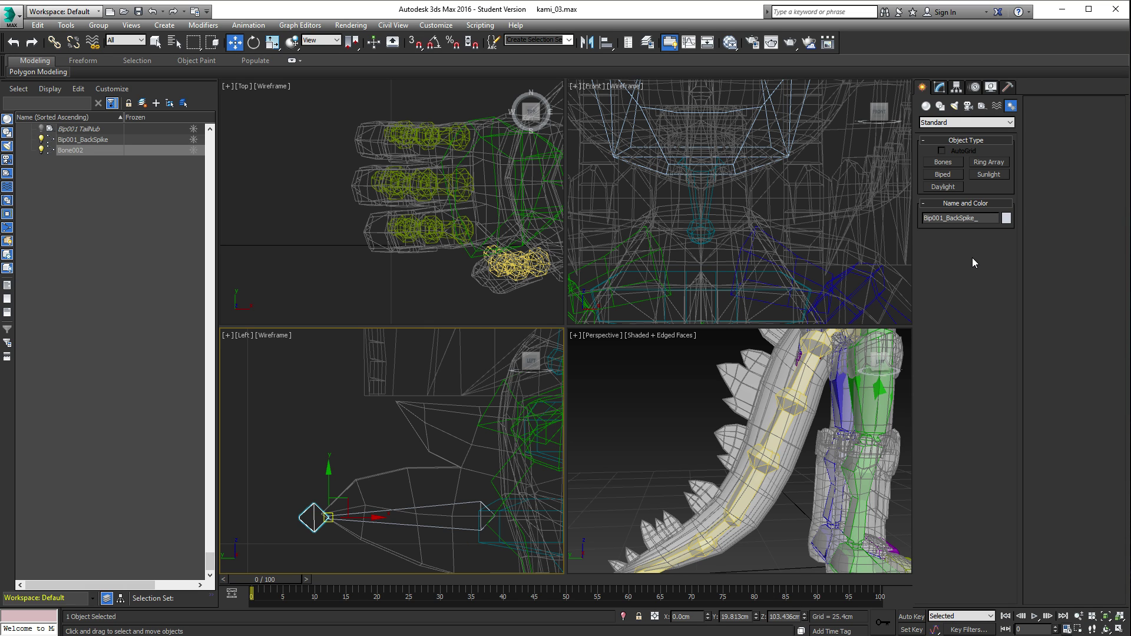
text(_TIP)
key(Return)
Step: Examine the placement of the Bip001_BackSpike bone inside the back spike and against the spine
scroll(310, 487, down, 2)
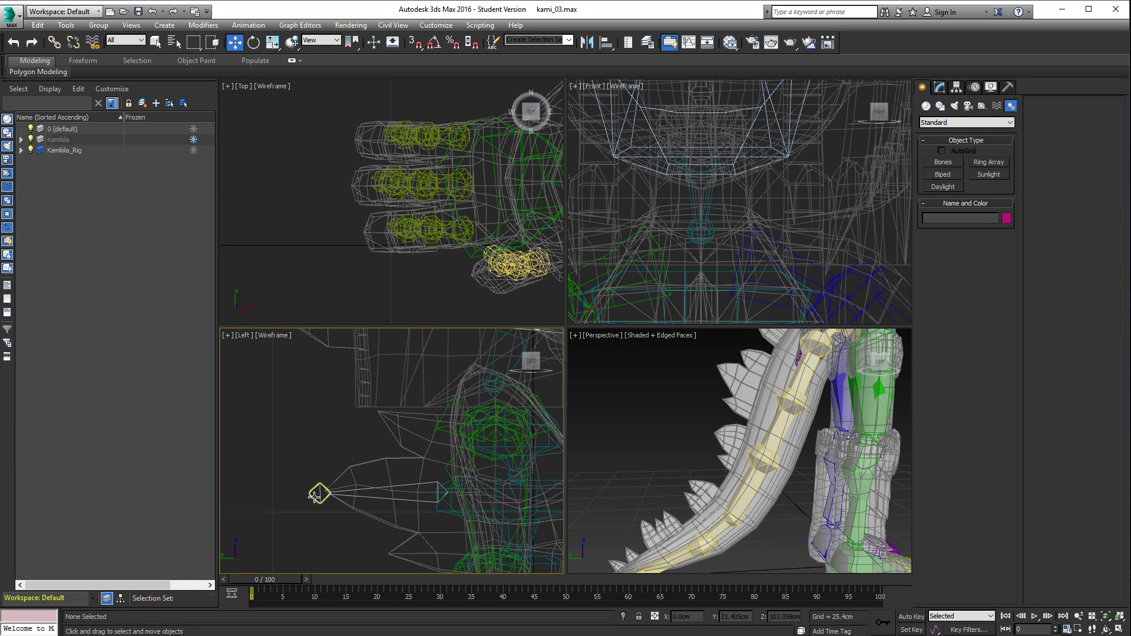
scroll(357, 492, down, 3)
drag(380, 417, 386, 420)
click(496, 495)
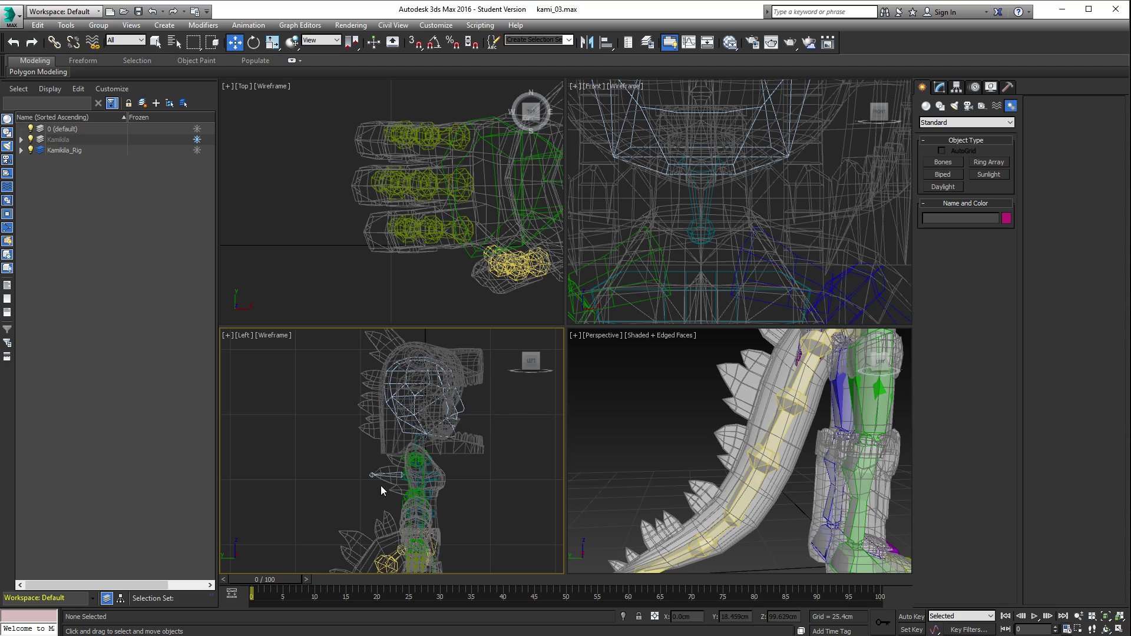
scroll(385, 486, up, 5)
click(417, 450)
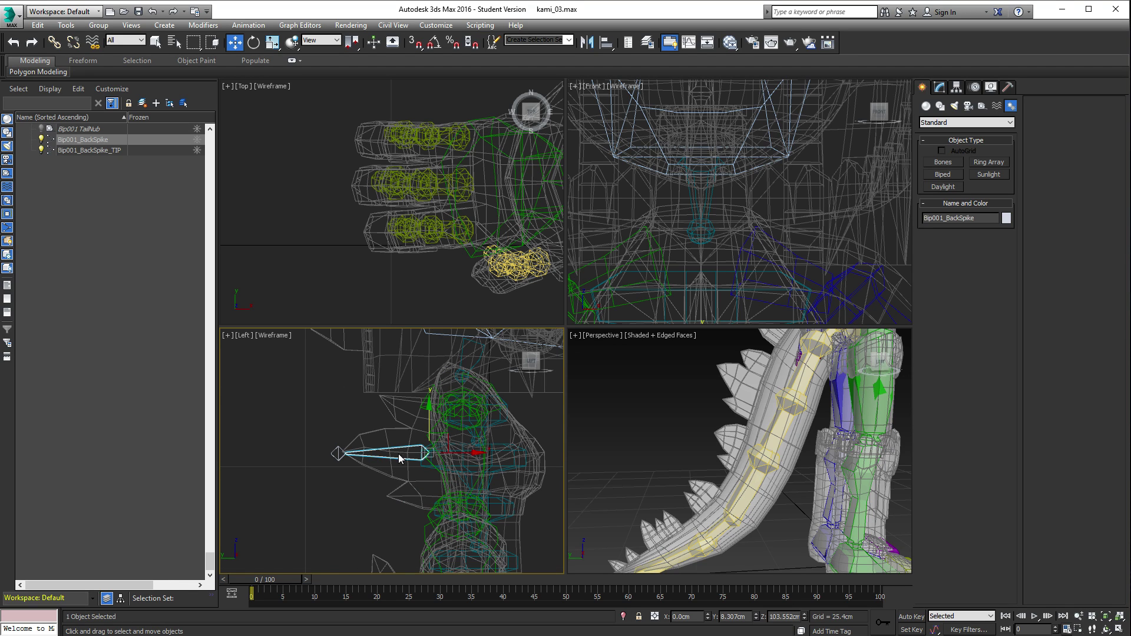
scroll(417, 457, up, 8)
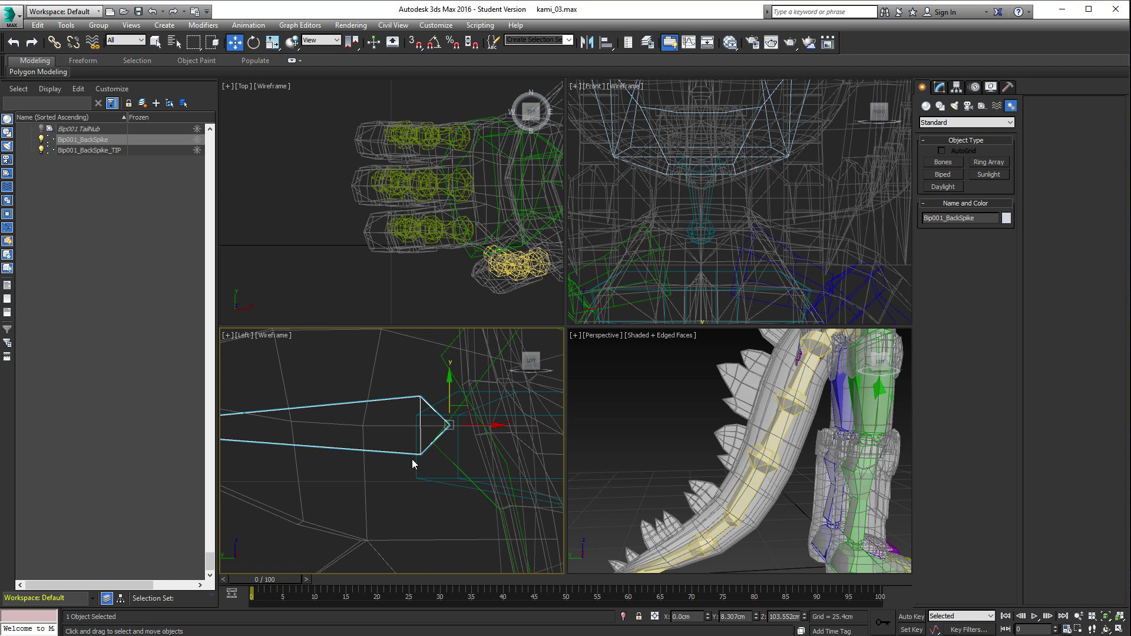
scroll(413, 458, down, 8)
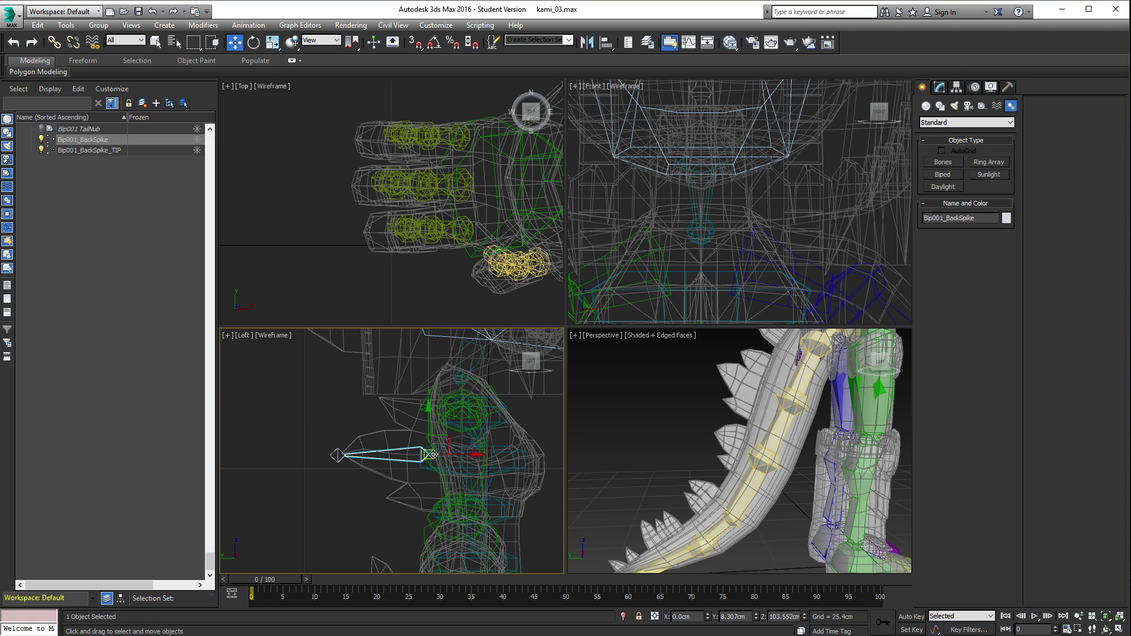
Step: Try rotating Bip001 Spine2 to test whether the unlinked back spike bone follows it
click(513, 457)
key(e)
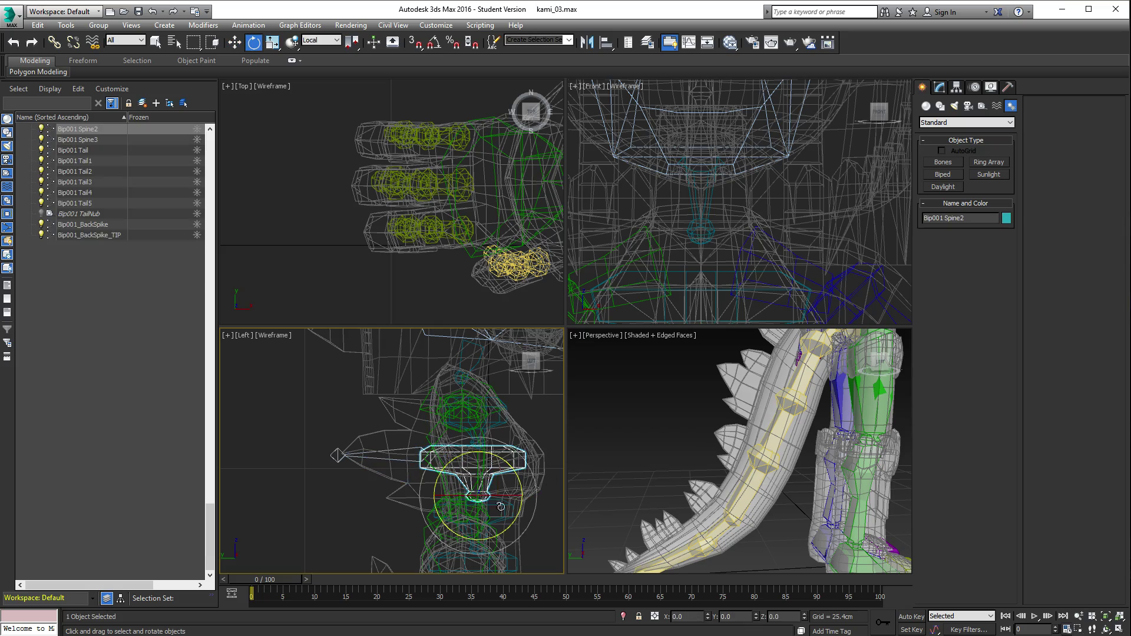
drag(501, 506, 465, 492)
click(377, 447)
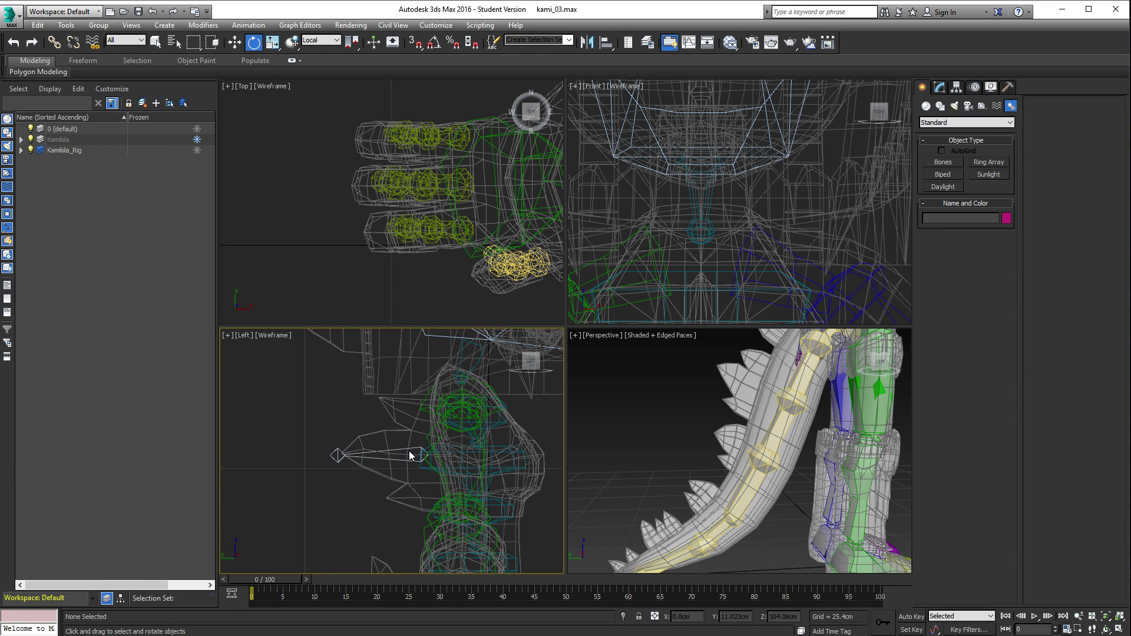
Step: Link Bip001_BackSpike to Bip001 Spine2 as its parent
click(411, 455)
scroll(385, 518, up, 4)
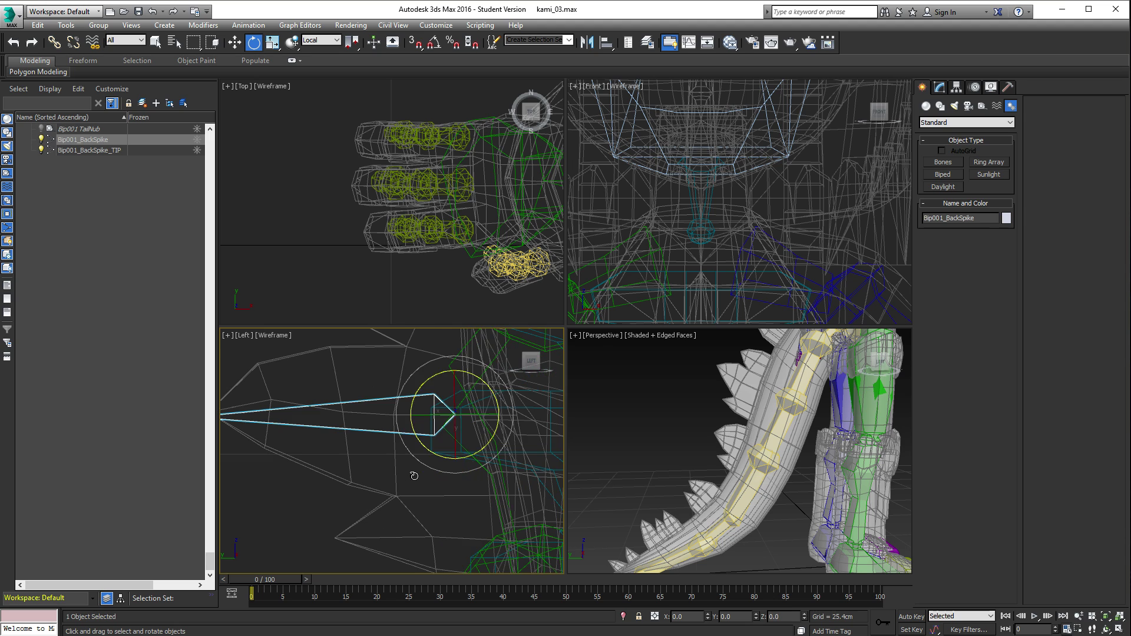
click(54, 42)
scroll(357, 437, down, 2)
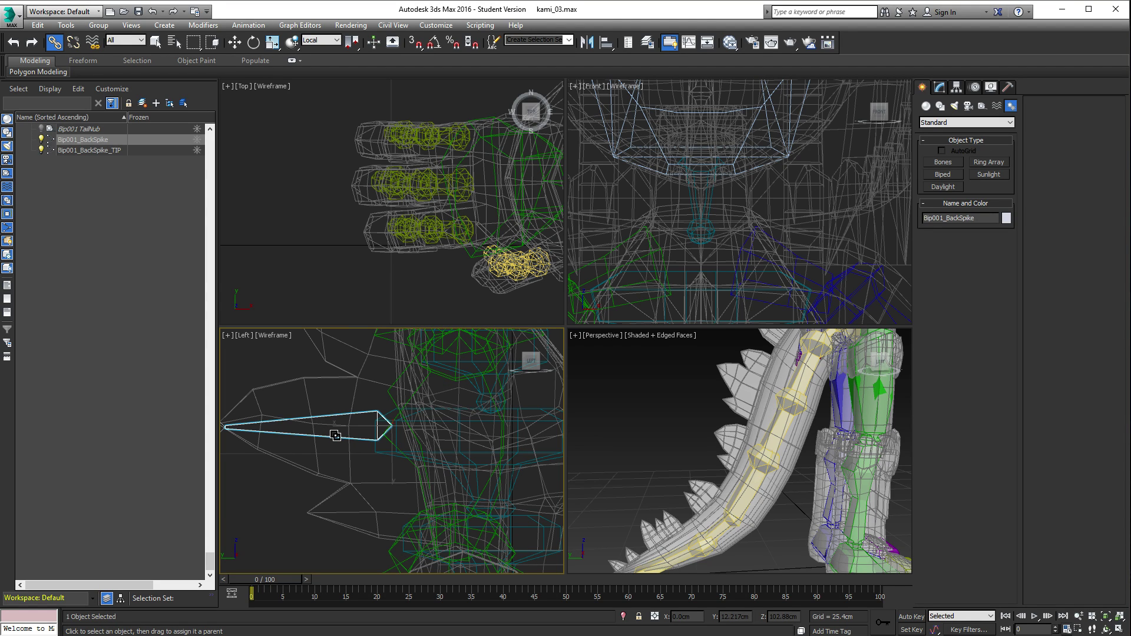
drag(335, 436, 391, 452)
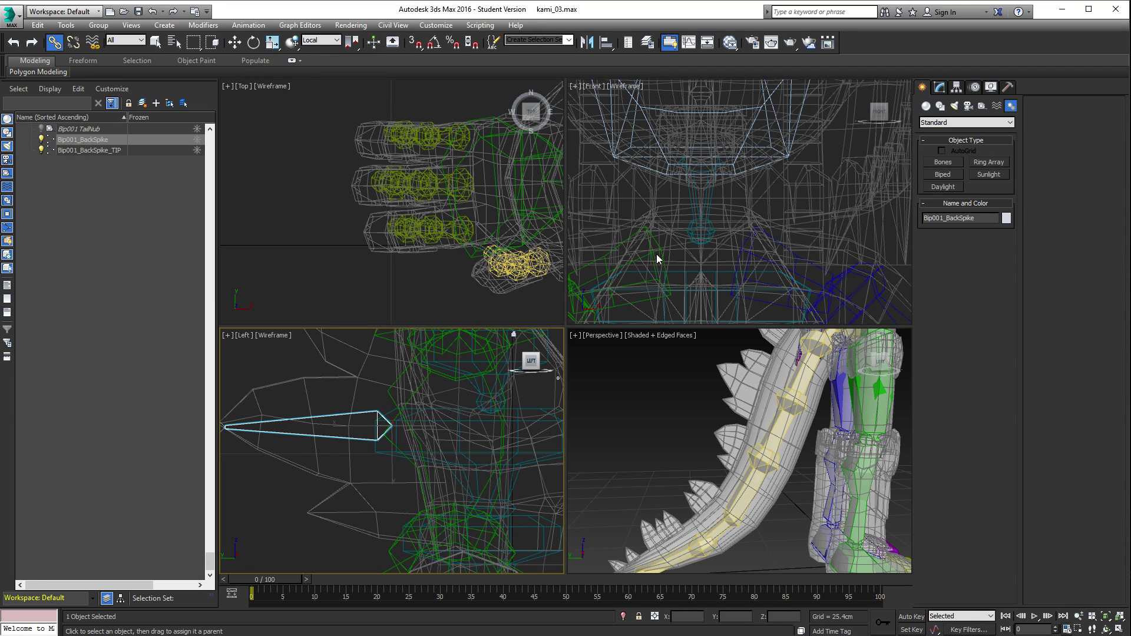
Step: Try moving Bip001_BackSpike up and toward the shoulder, and undo the move
click(234, 42)
scroll(406, 443, down, 4)
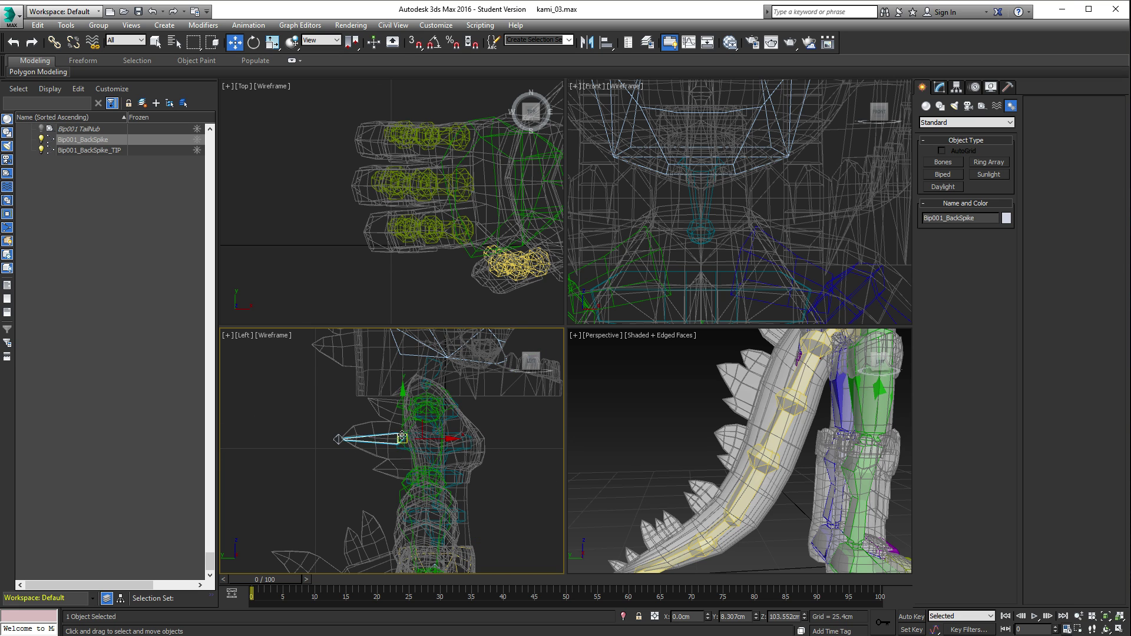
drag(402, 436, 416, 415)
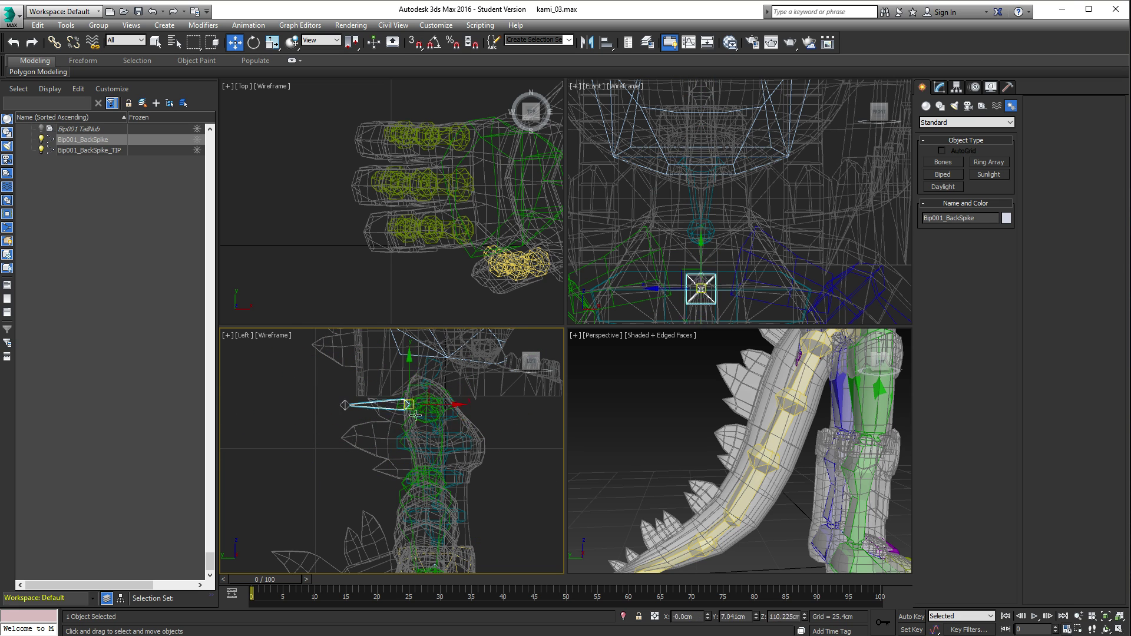
key(ctrl+z)
Step: Select Bip001 Spine2 and rotate it to test that the linked back spike bone follows
click(400, 450)
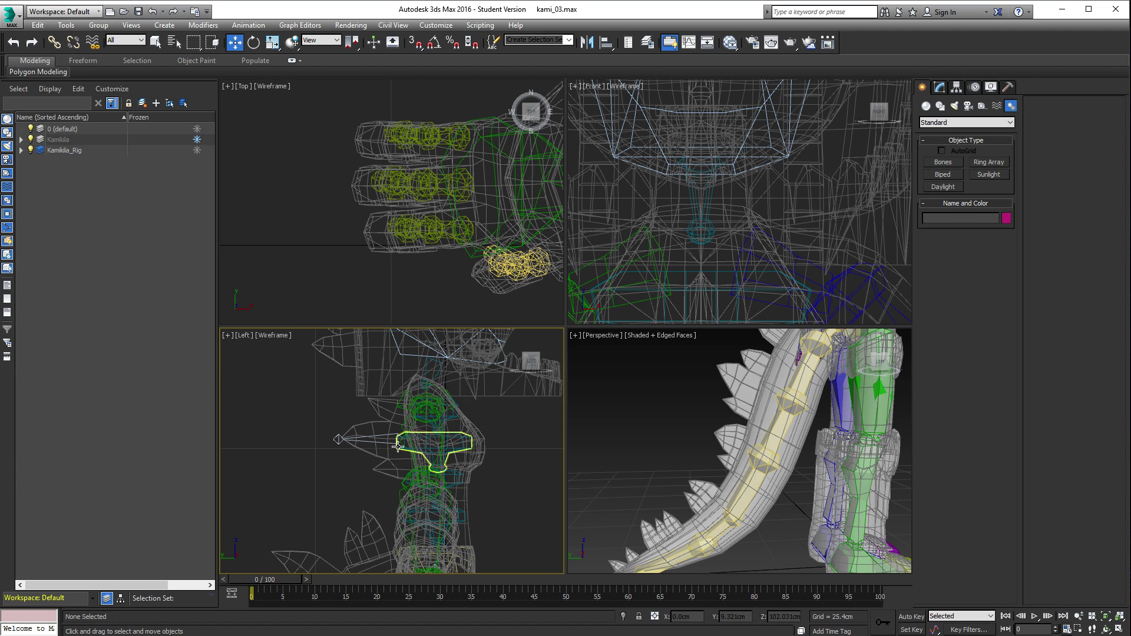
click(399, 447)
key(e)
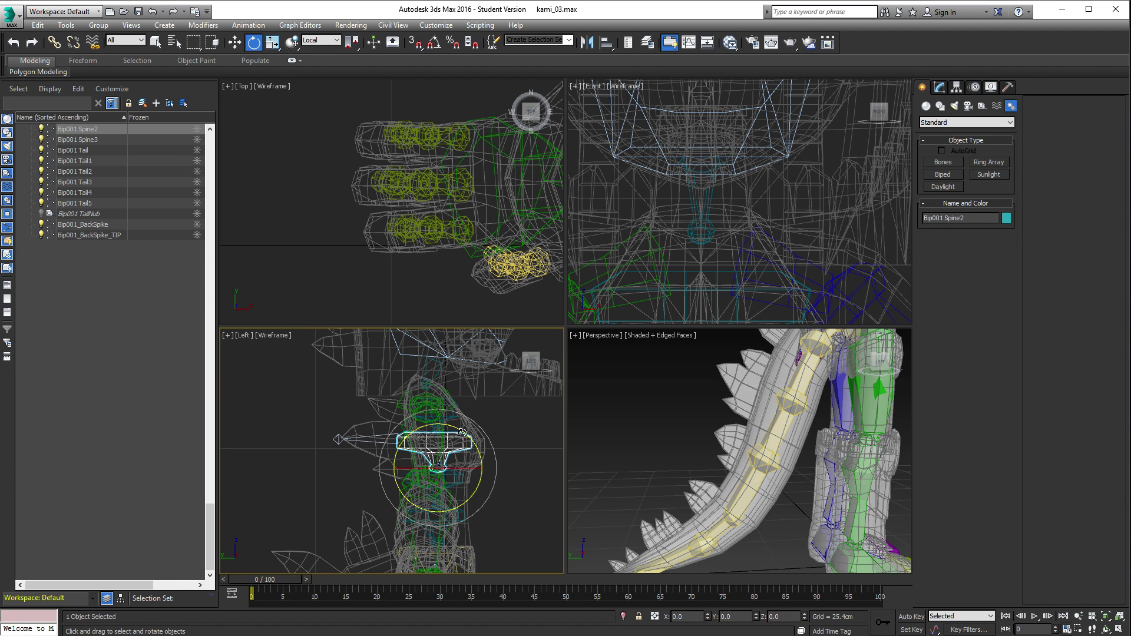
Step: Test the back spike's link by rotating the Bip001 Spine2 bone, and select the back spike bone
drag(463, 431, 405, 452)
click(379, 437)
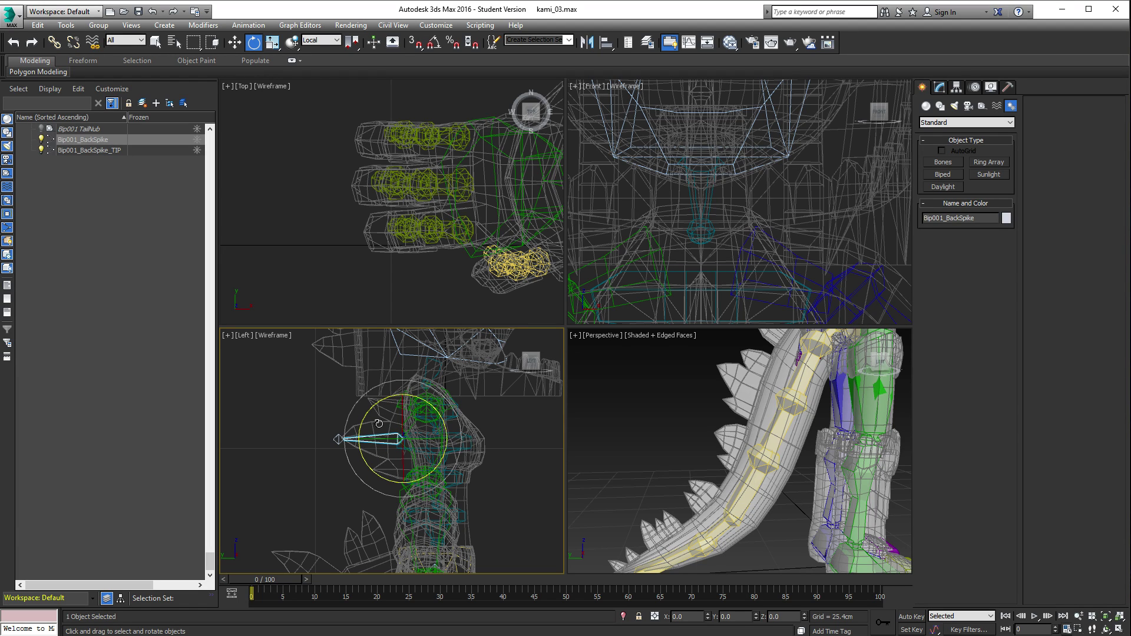
Step: Draw a bone from the base to the tip of the upper head spike in the Left view, ending with a small tip bone
middle_drag(366, 378, 399, 424)
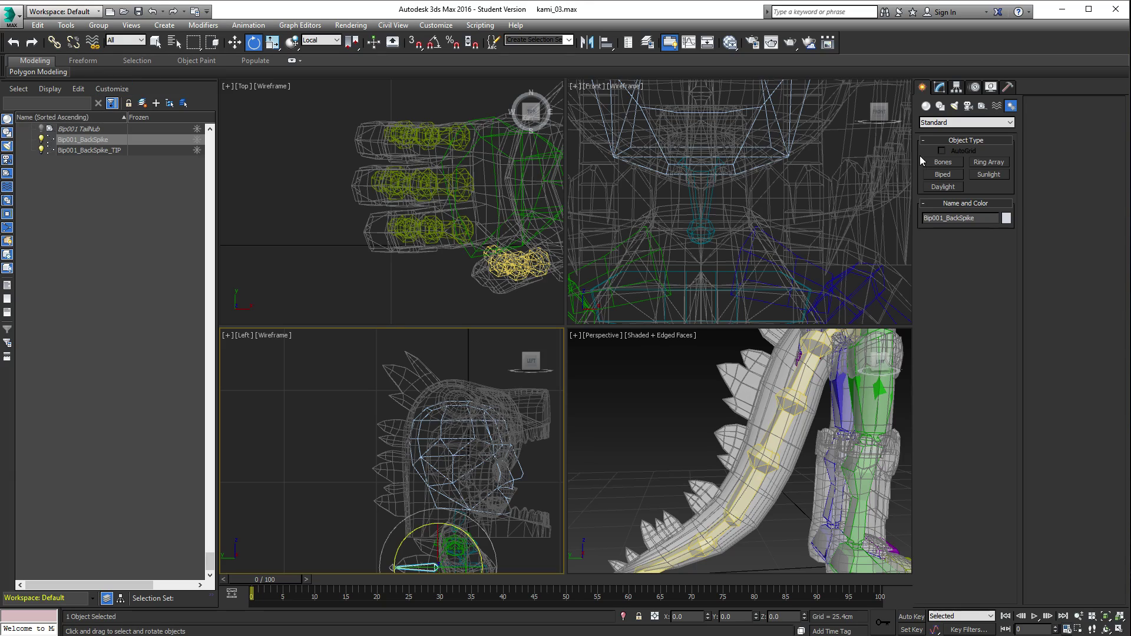
click(944, 162)
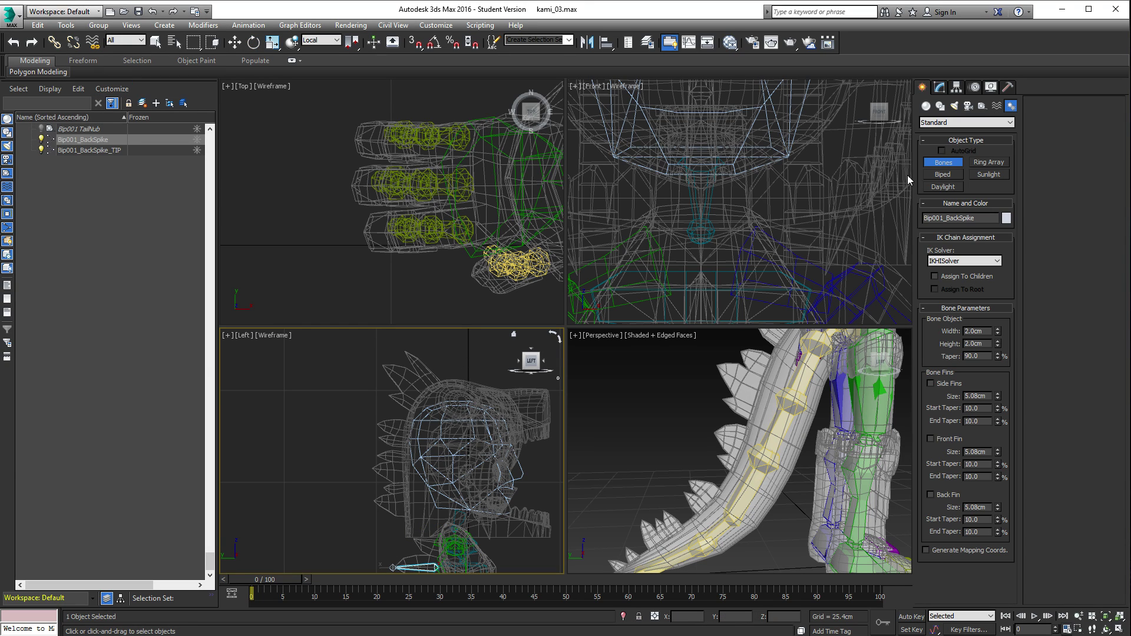
scroll(415, 435, up, 3)
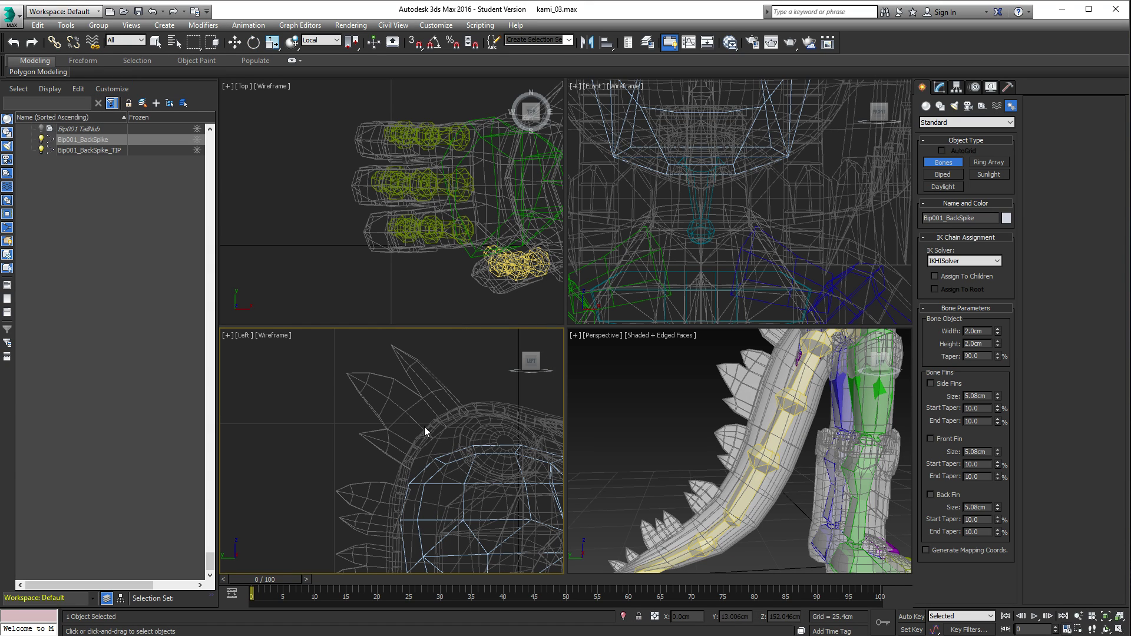
click(426, 430)
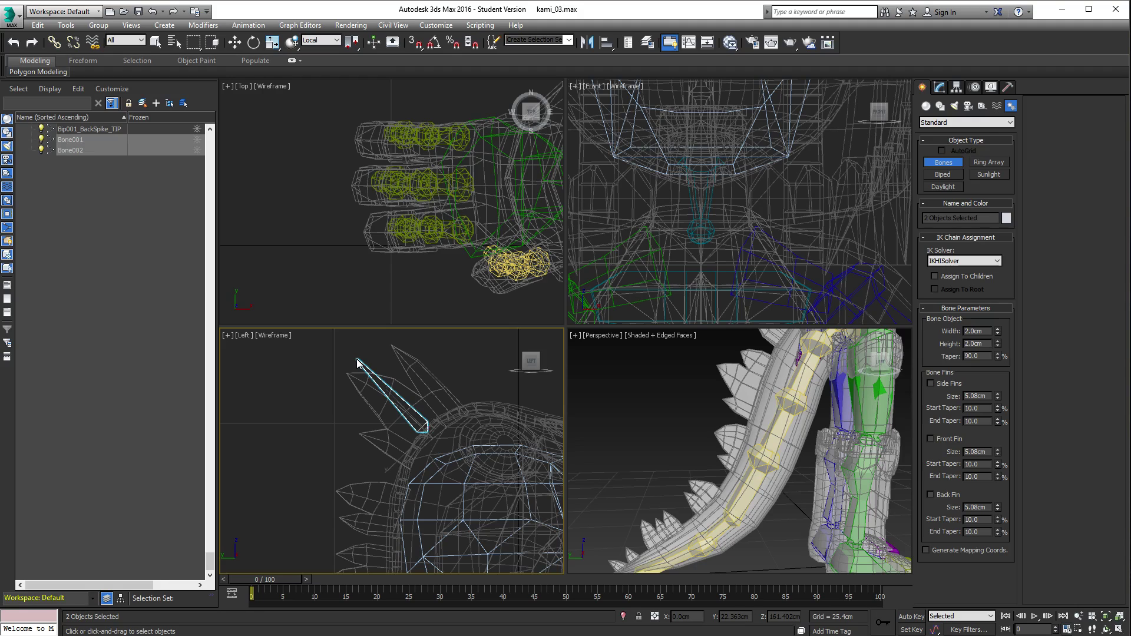
click(353, 356)
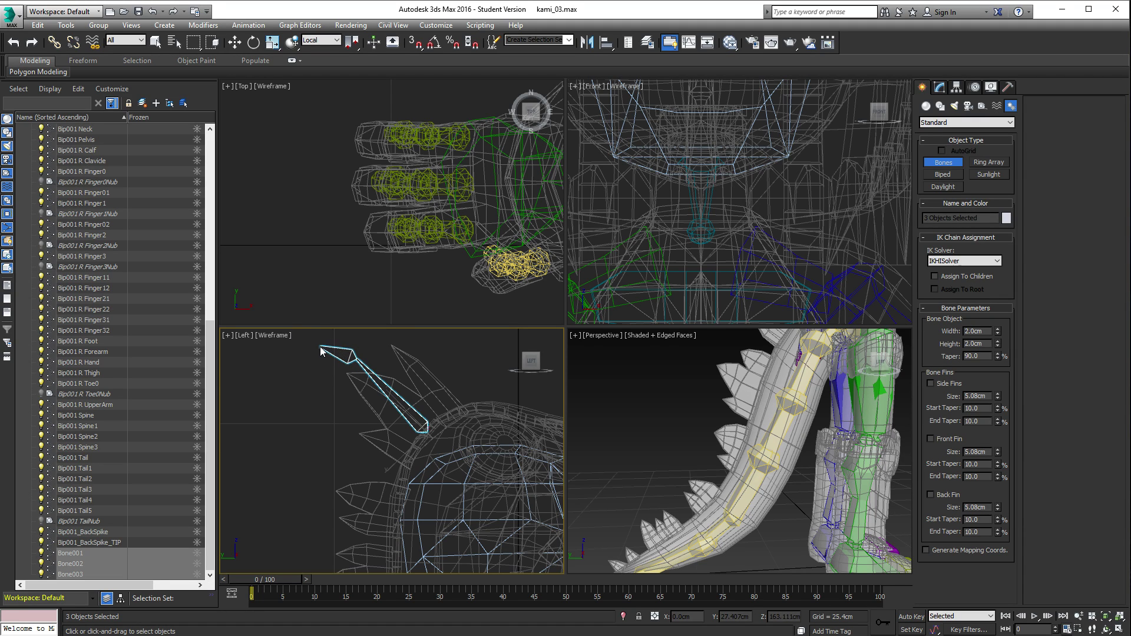
right_click(321, 351)
right_click(356, 367)
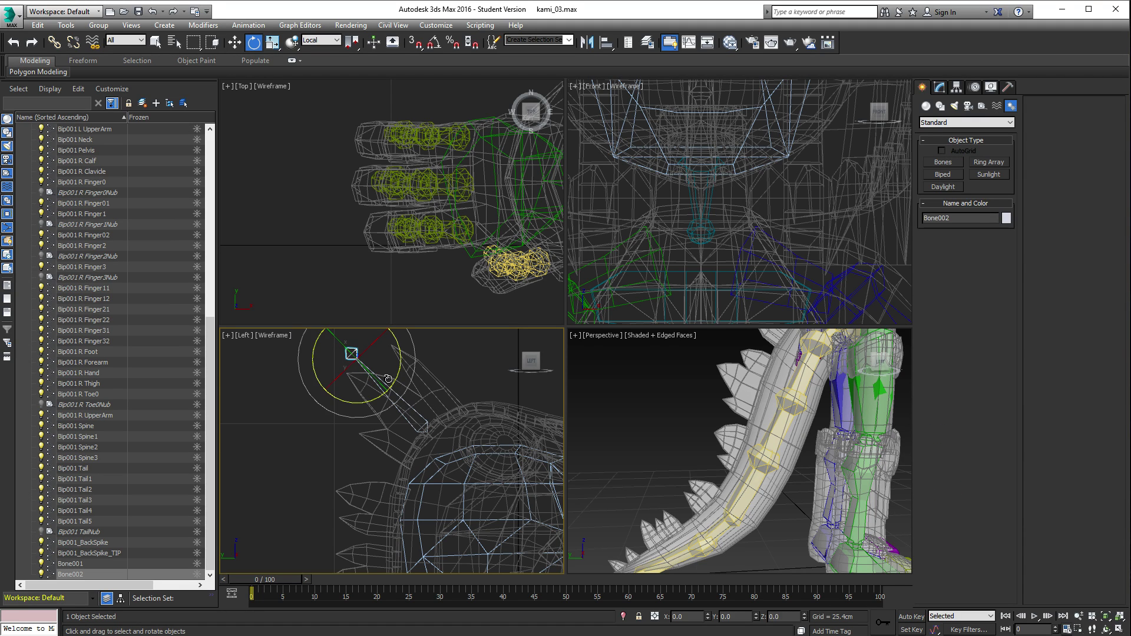
Step: Rename the head spike's main bone as Bip001_HeadSpike and copy the name
key(w)
click(406, 418)
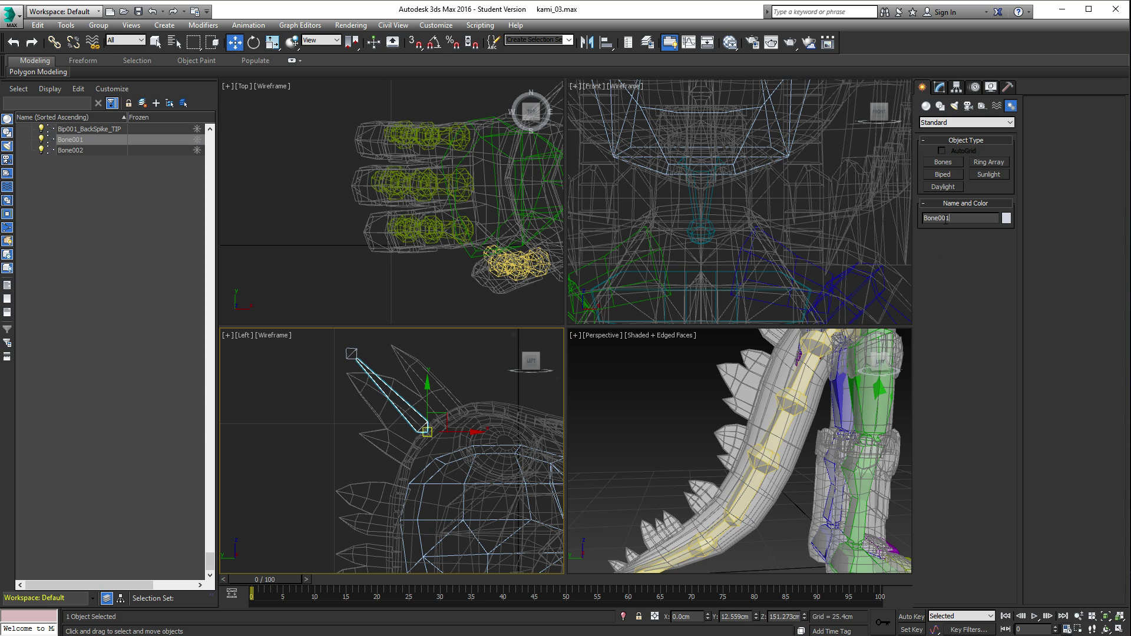
click(954, 218)
text(Bip)
double_click(981, 216)
key(ctrl+c)
Step: Rename the end bone at the head spike's tip as Bip001_HeadSpike_TIP
click(355, 353)
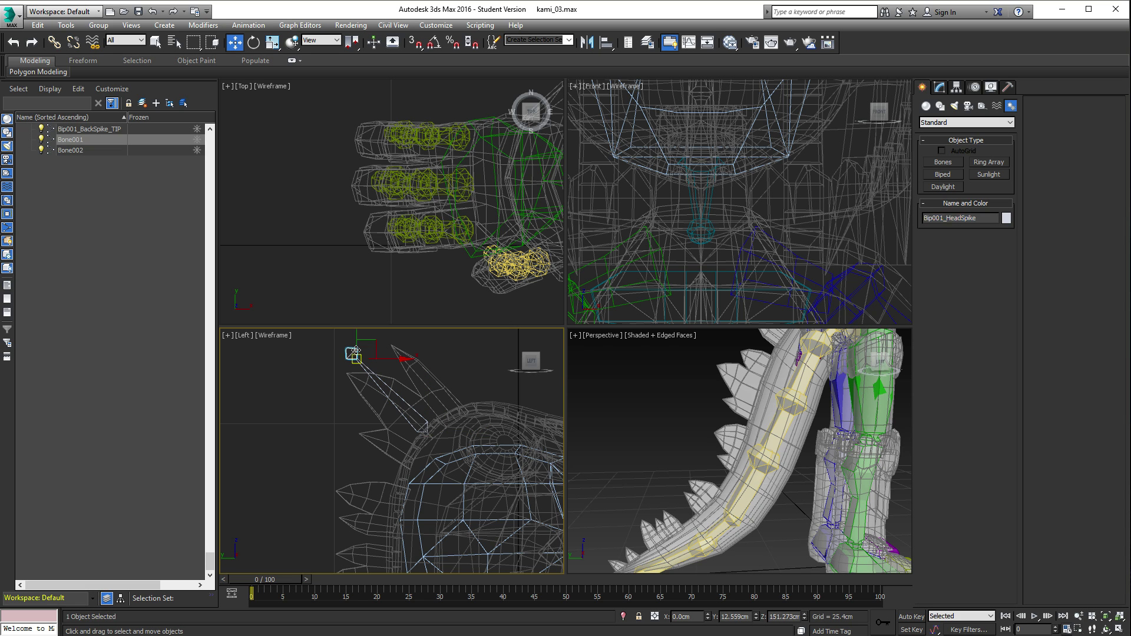
double_click(971, 221)
key(ctrl+v)
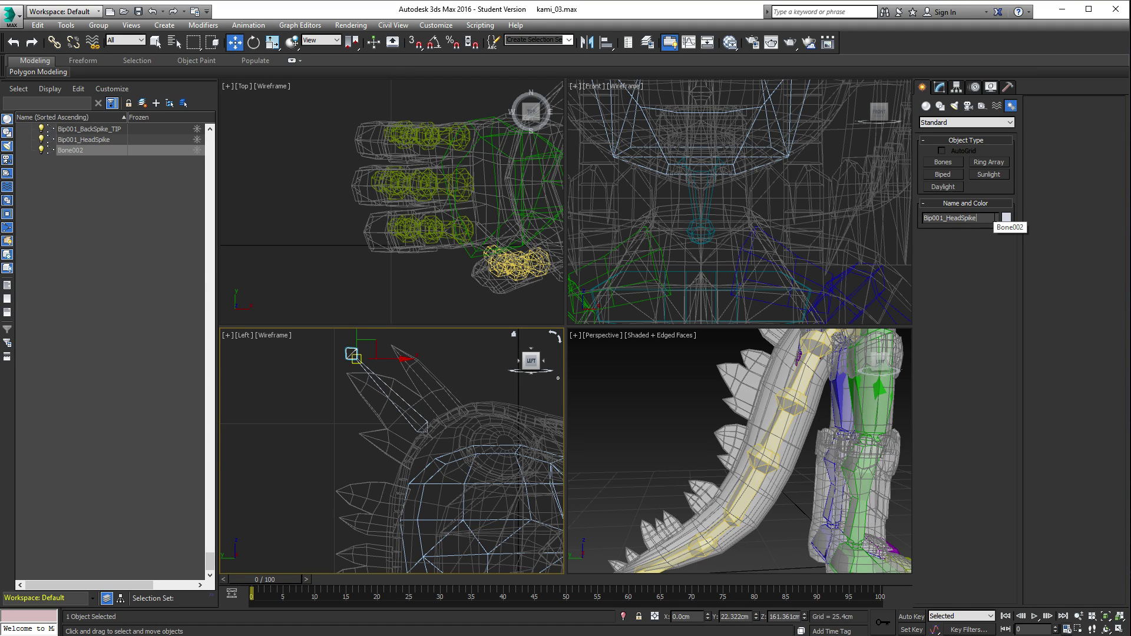
text(_TIP)
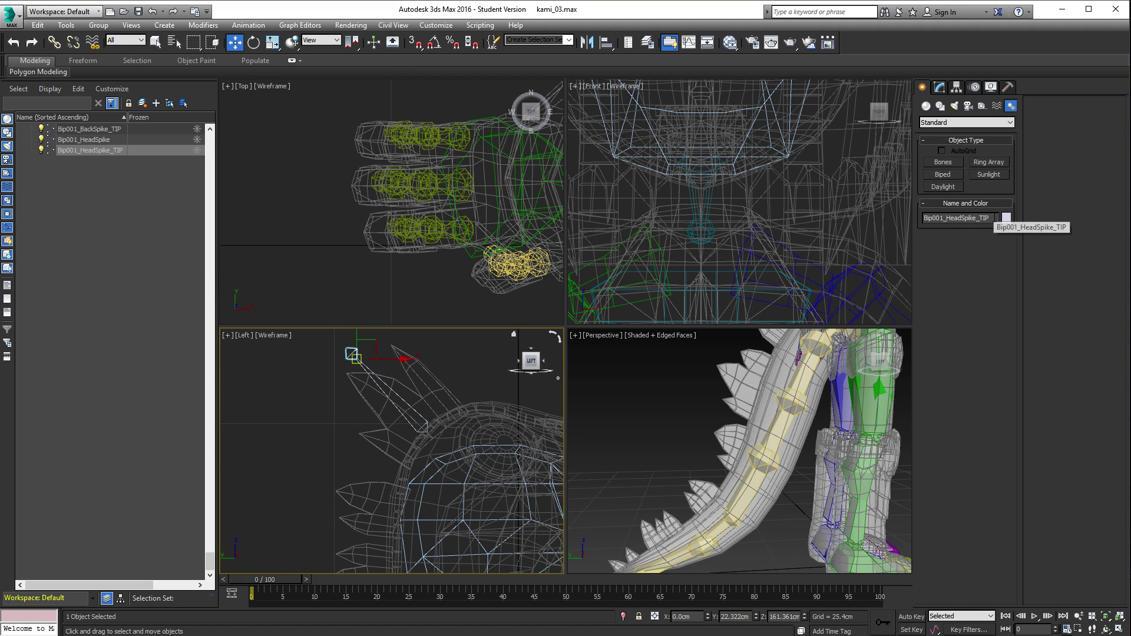
Step: Link the Bip001_HeadSpike bone to the Bip001 Head bone as its parent
click(385, 390)
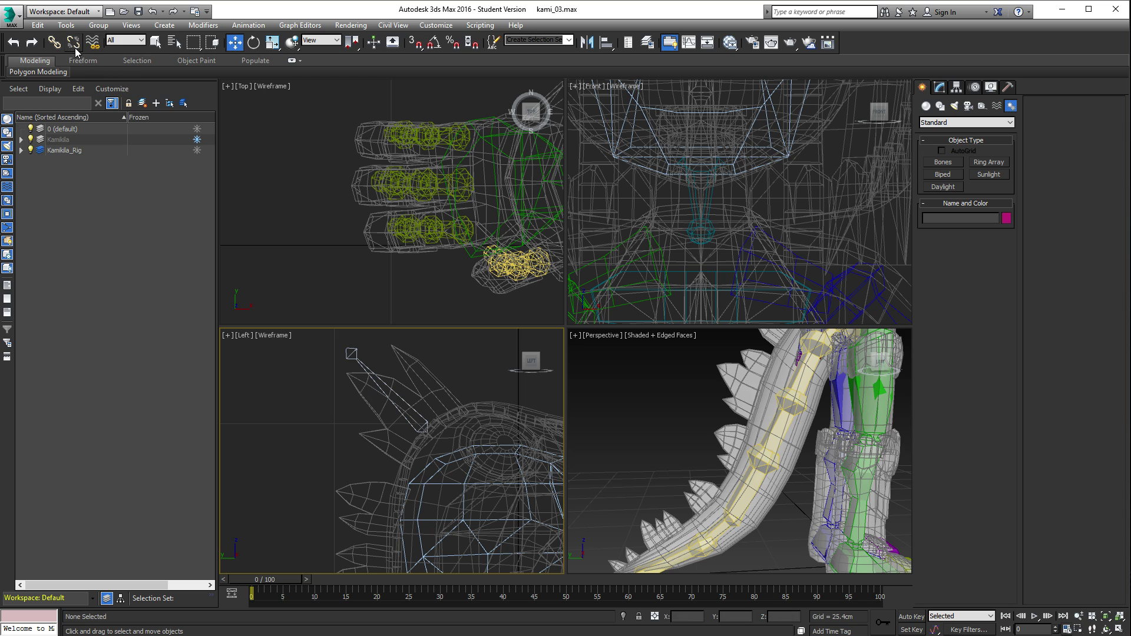
click(59, 45)
middle_drag(373, 450, 339, 409)
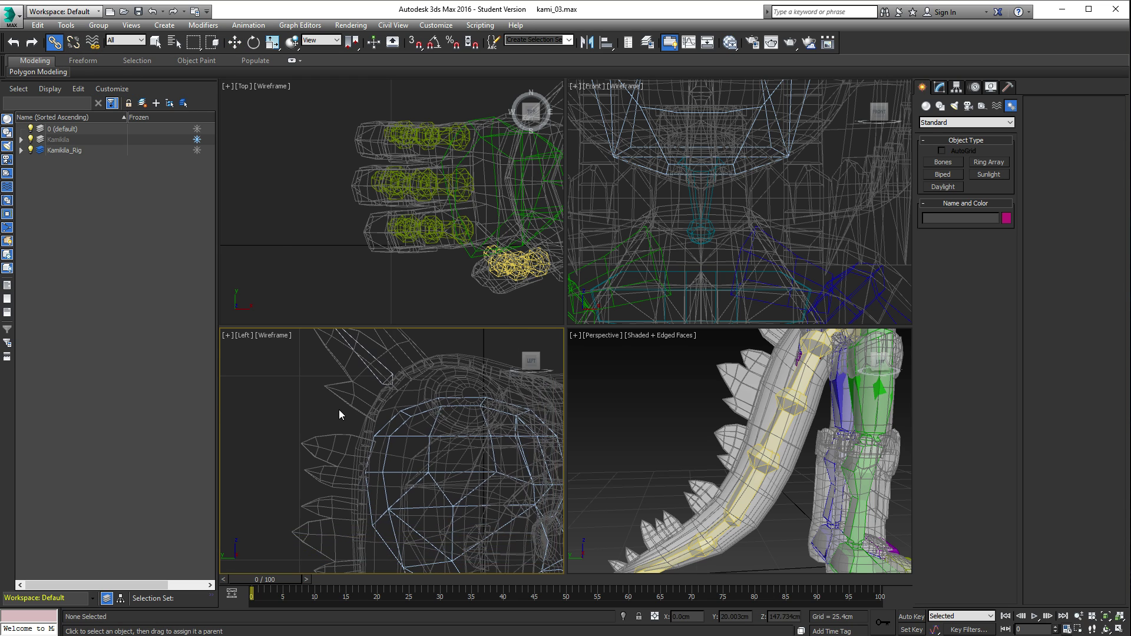
click(377, 377)
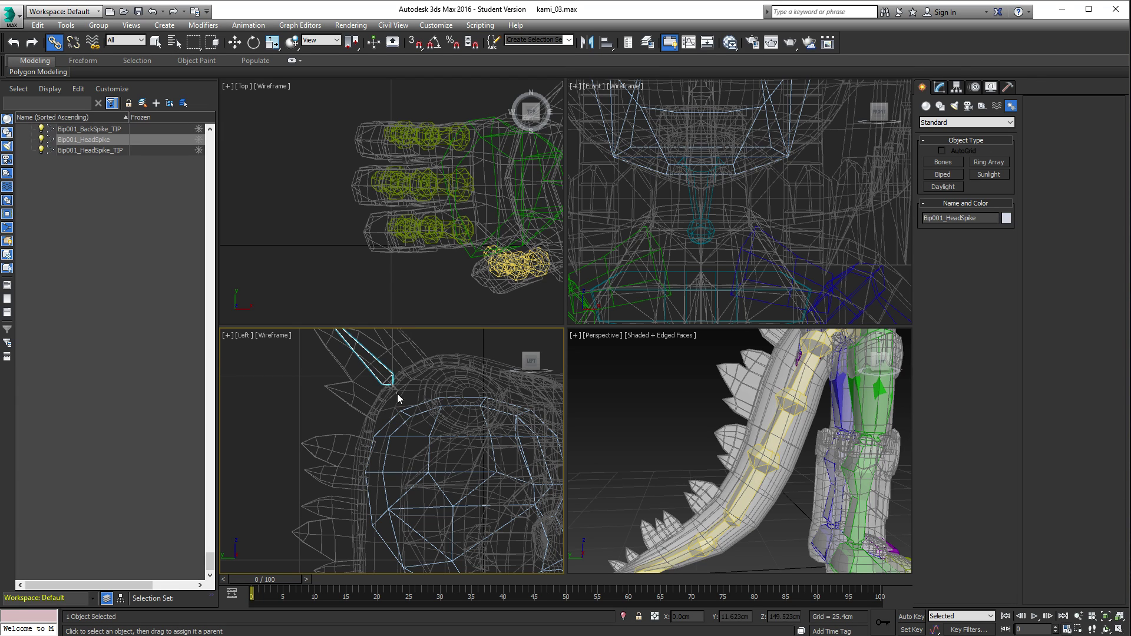
drag(372, 390, 407, 419)
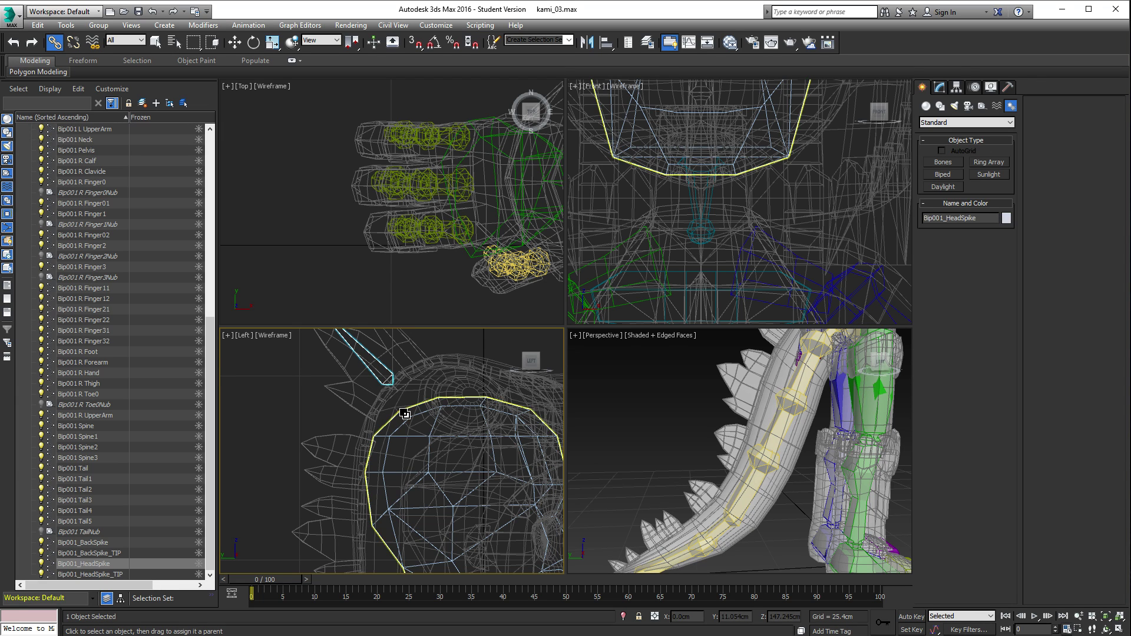
Step: Test the head spike's link by rotating the Bip001 Head bone, and deselect the head
scroll(446, 459, down, 3)
key(w)
key(e)
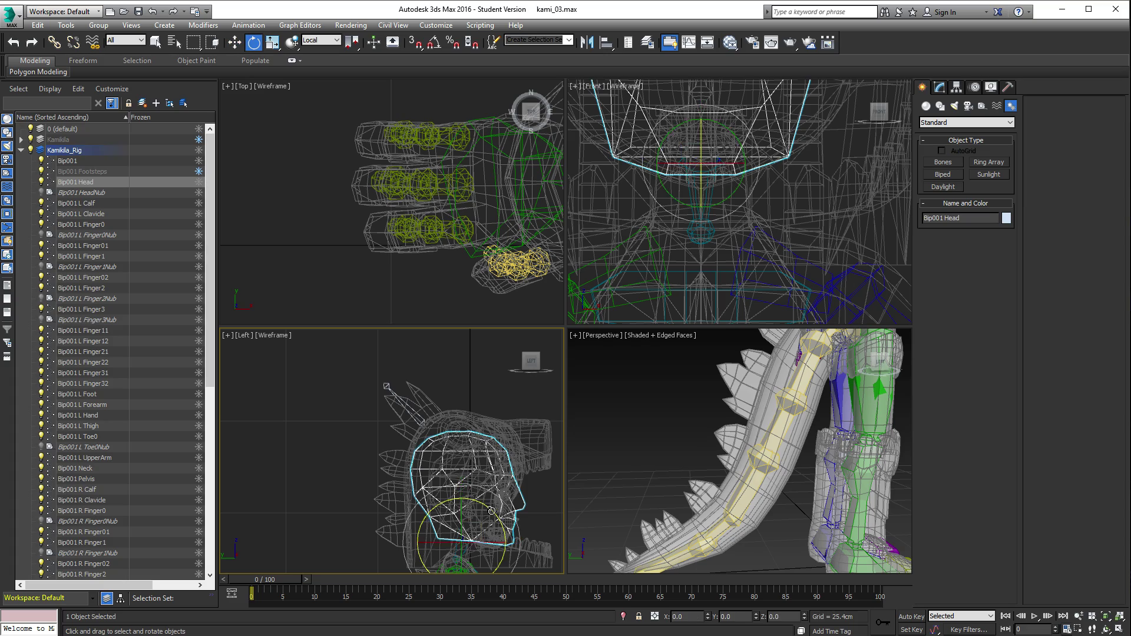
mouse_move(490, 511)
mouse_down()
mouse_move(479, 512)
mouse_move(486, 498)
mouse_up()
scroll(741, 490, down, 6)
scroll(738, 453, up, 2)
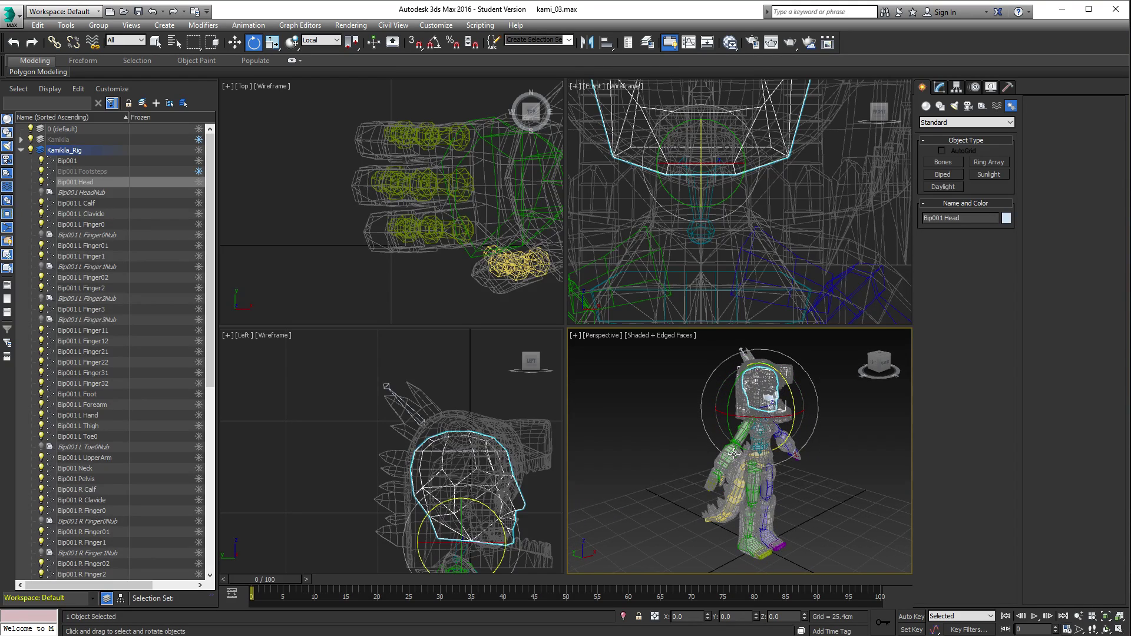
click(830, 429)
Step: Unfreeze the Kamikila layer that holds the character's meshes
scroll(795, 405, up, 5)
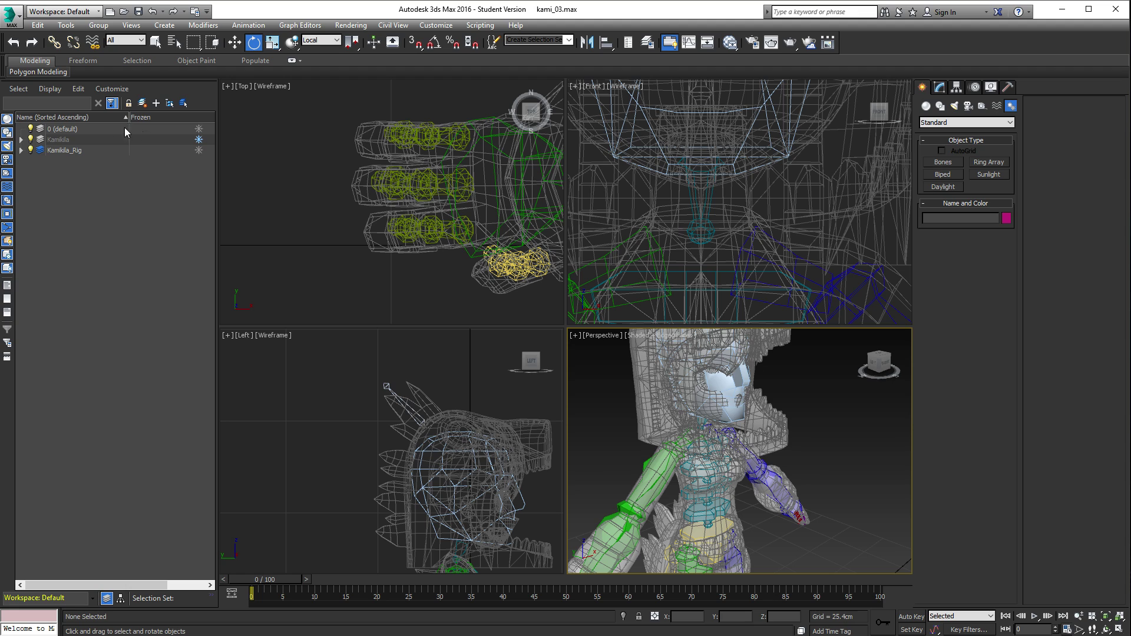
click(198, 140)
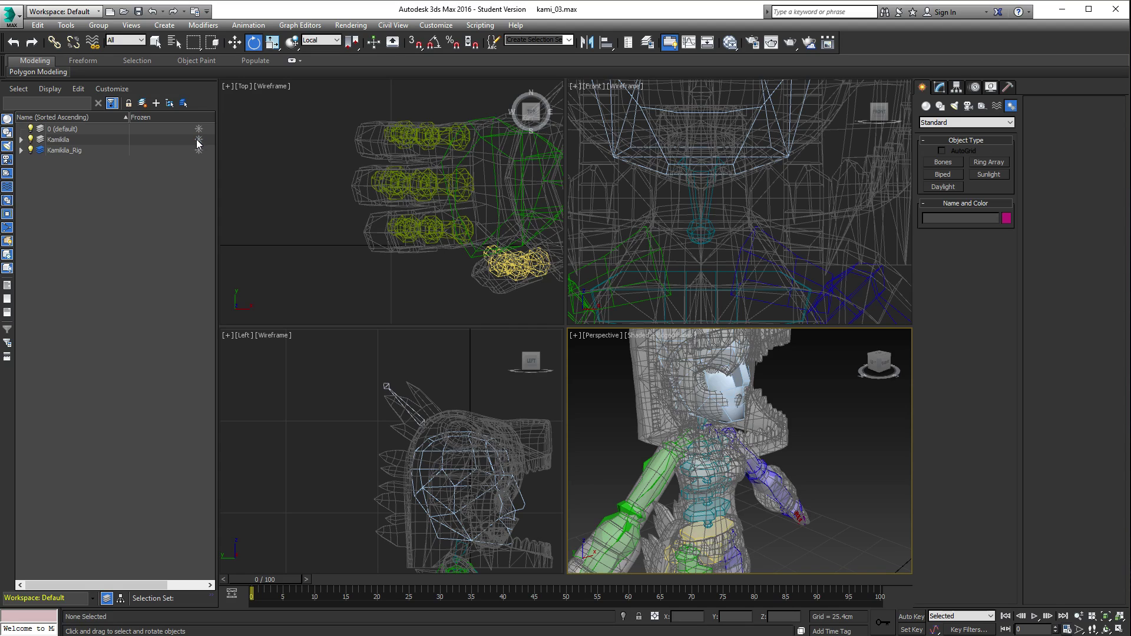
click(66, 139)
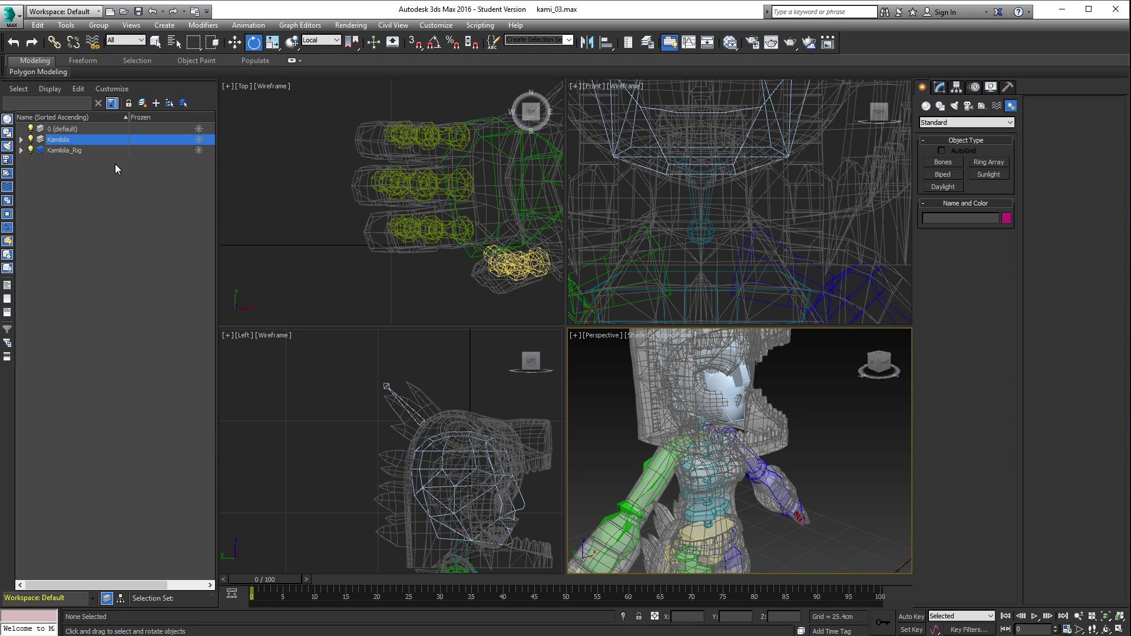
Step: Turn off See-Through in the object properties of the Armor and Kamikila body backup meshes together
click(681, 410)
ctrl+click(604, 489)
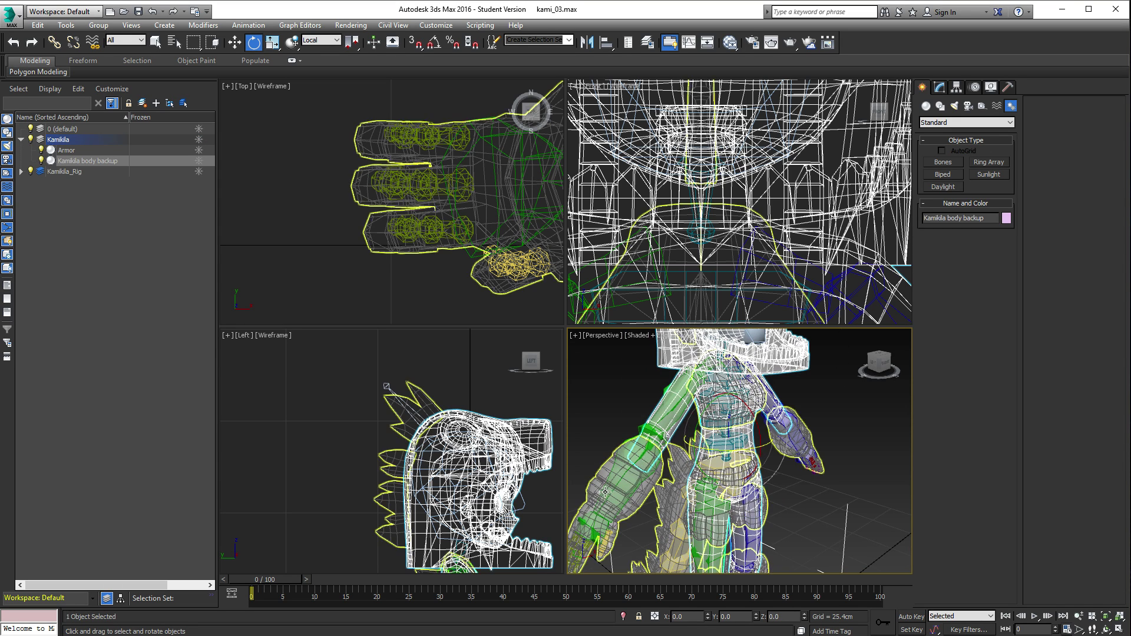
scroll(602, 477, up, 2)
right_click(602, 475)
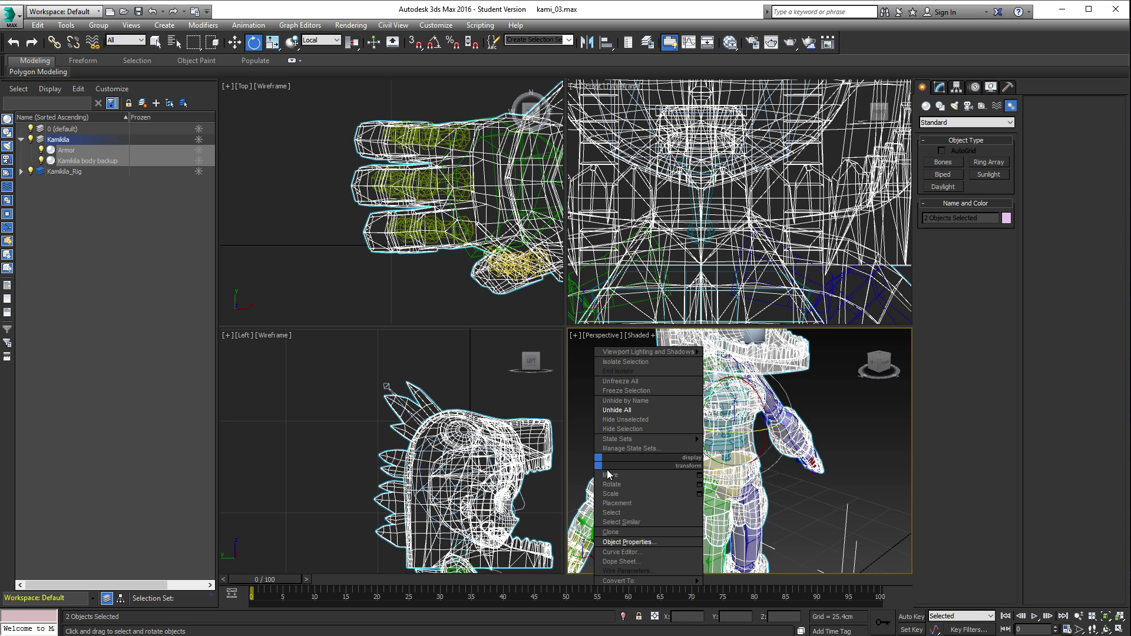
click(612, 540)
click(478, 340)
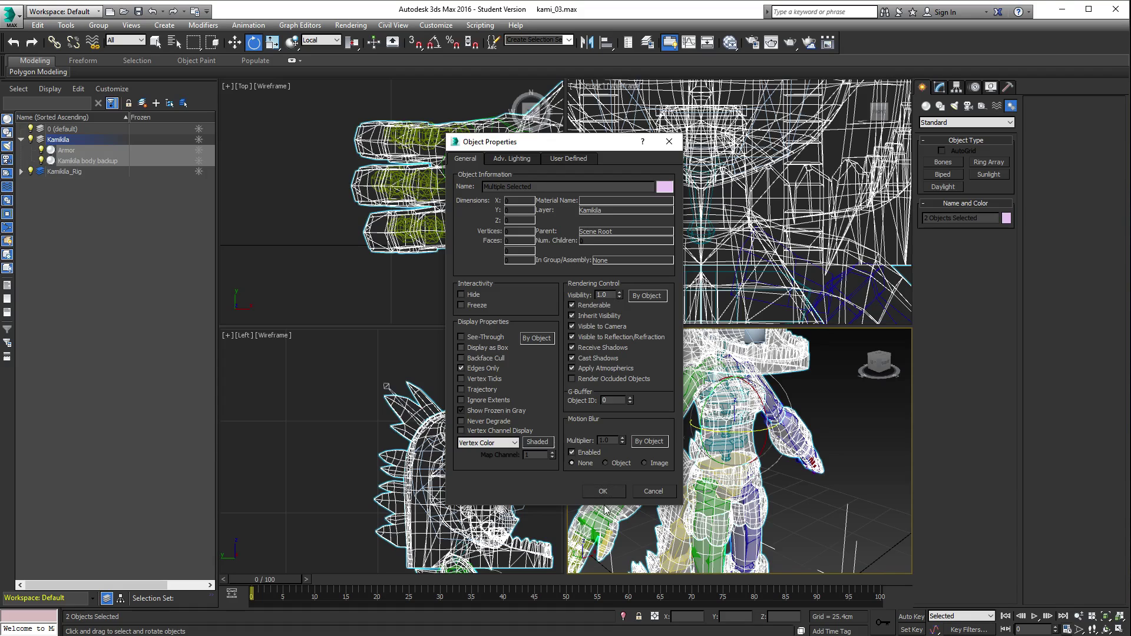
click(603, 491)
right_click(655, 420)
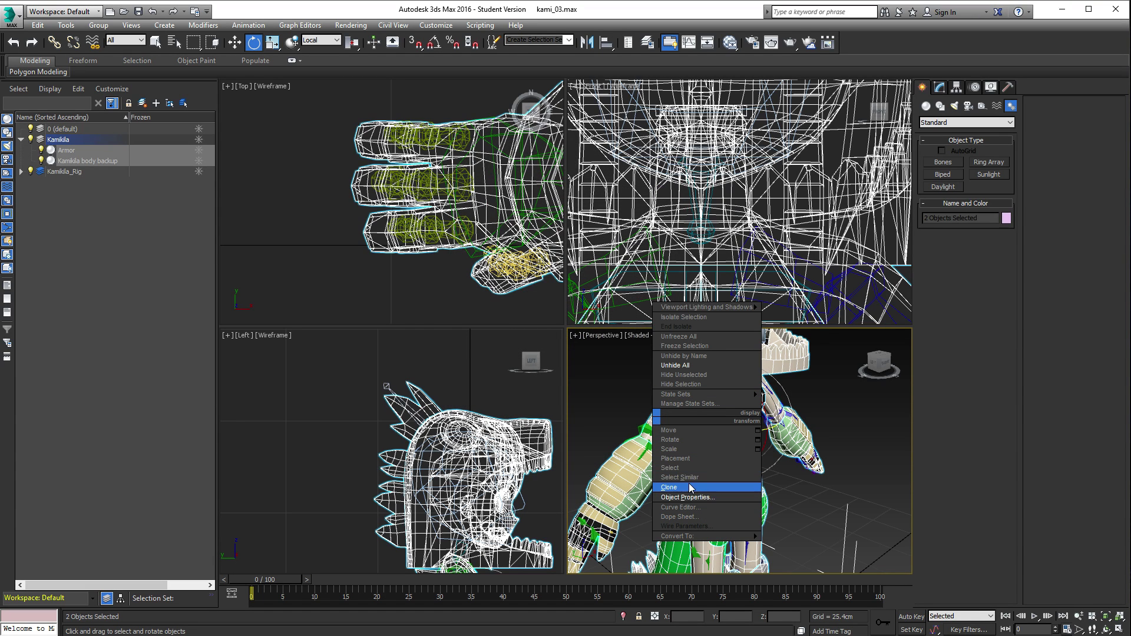
click(709, 497)
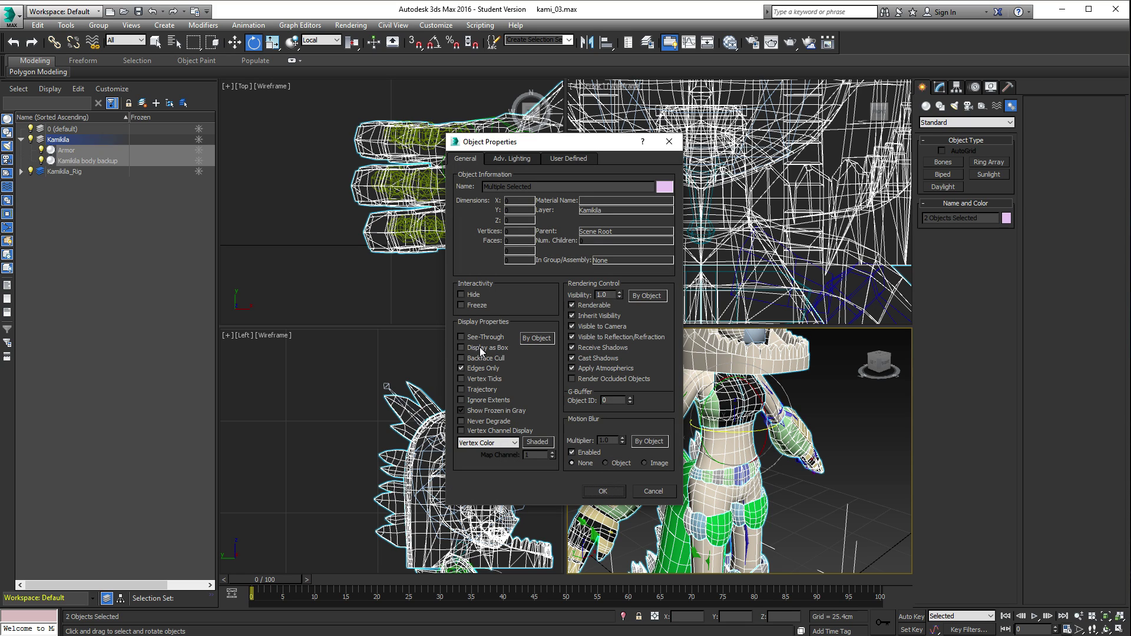
click(601, 495)
Step: Hide the Kamikila body backup mesh and keep the Armor mesh visible
click(825, 493)
scroll(761, 493, down, 3)
middle_drag(783, 468, 681, 453)
click(680, 452)
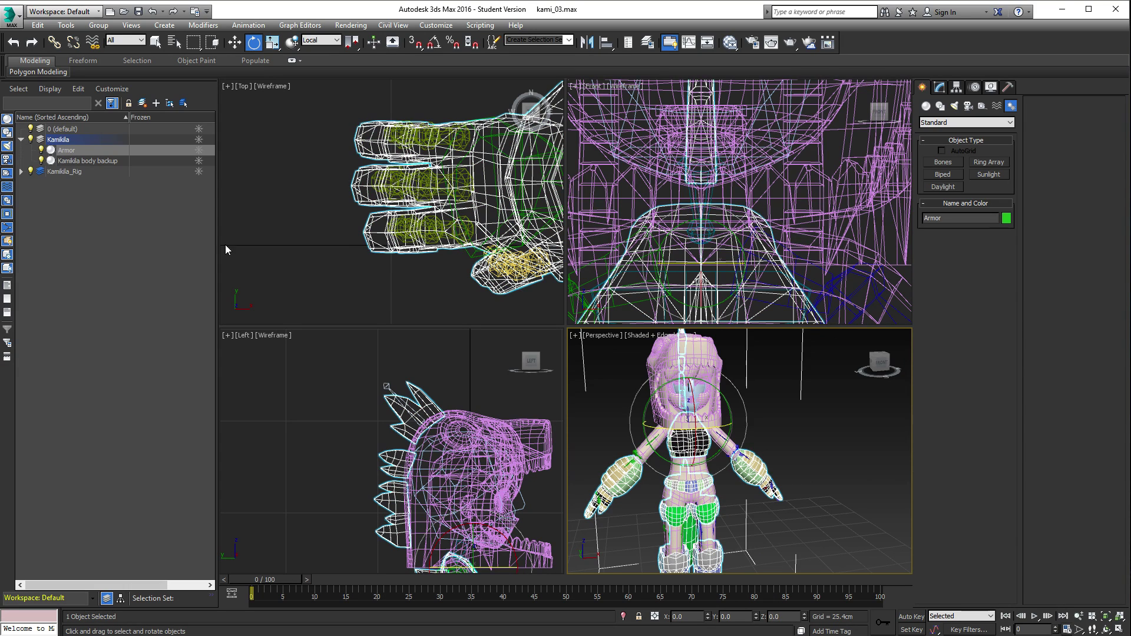
click(41, 149)
click(41, 160)
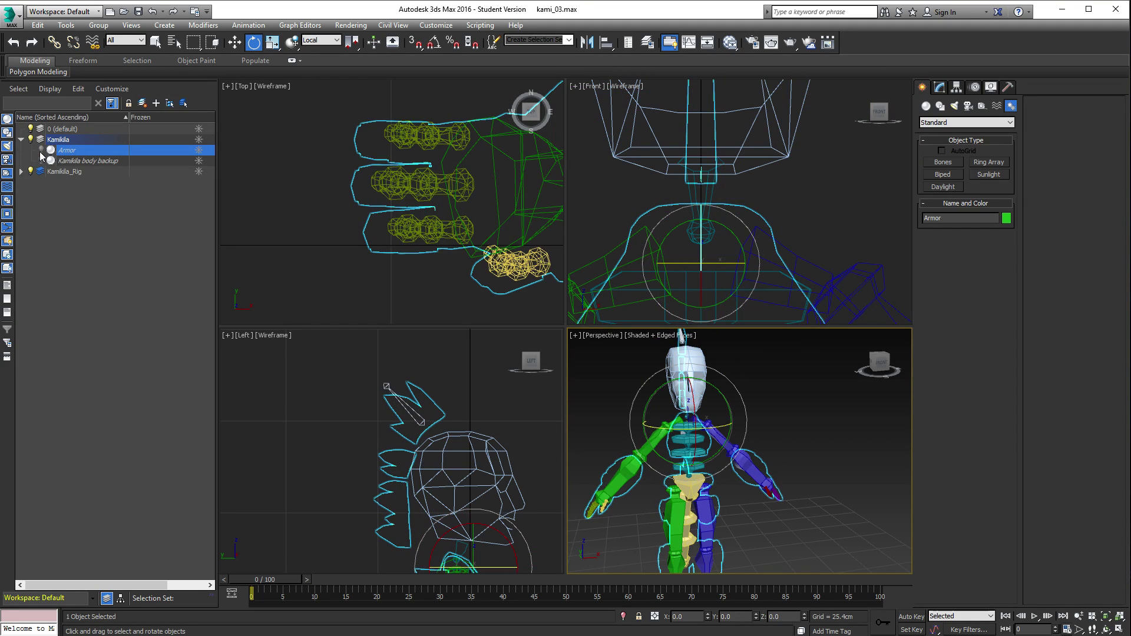
click(41, 151)
Step: Select the Armor mesh and collapse its entire modifier stack
click(794, 435)
alt+middle_drag(794, 434, 651, 448)
click(651, 448)
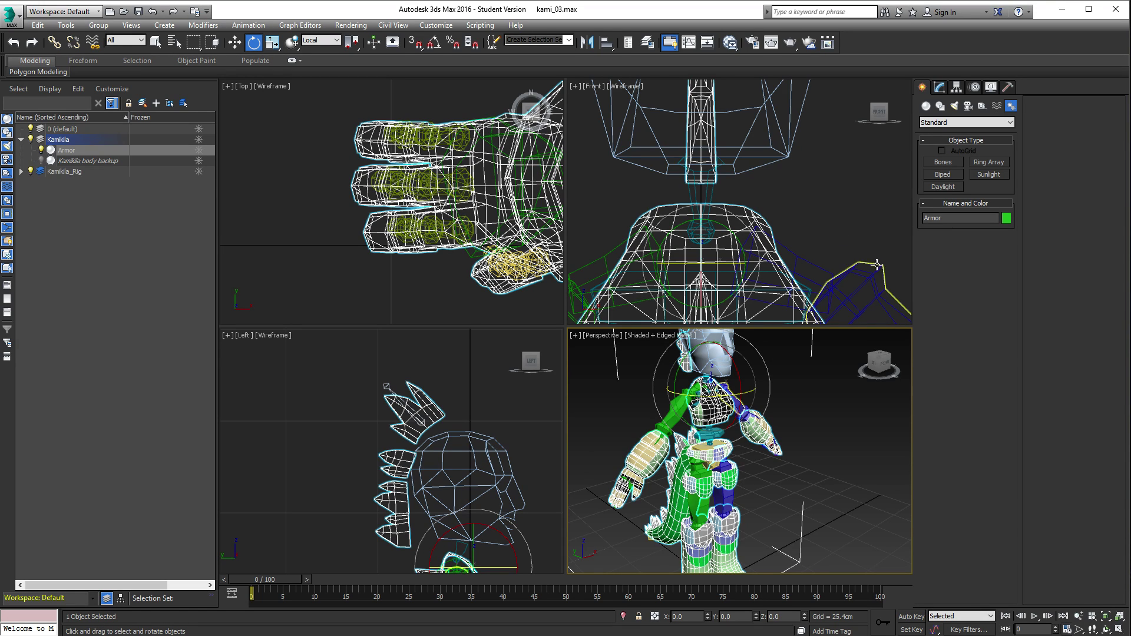
click(940, 88)
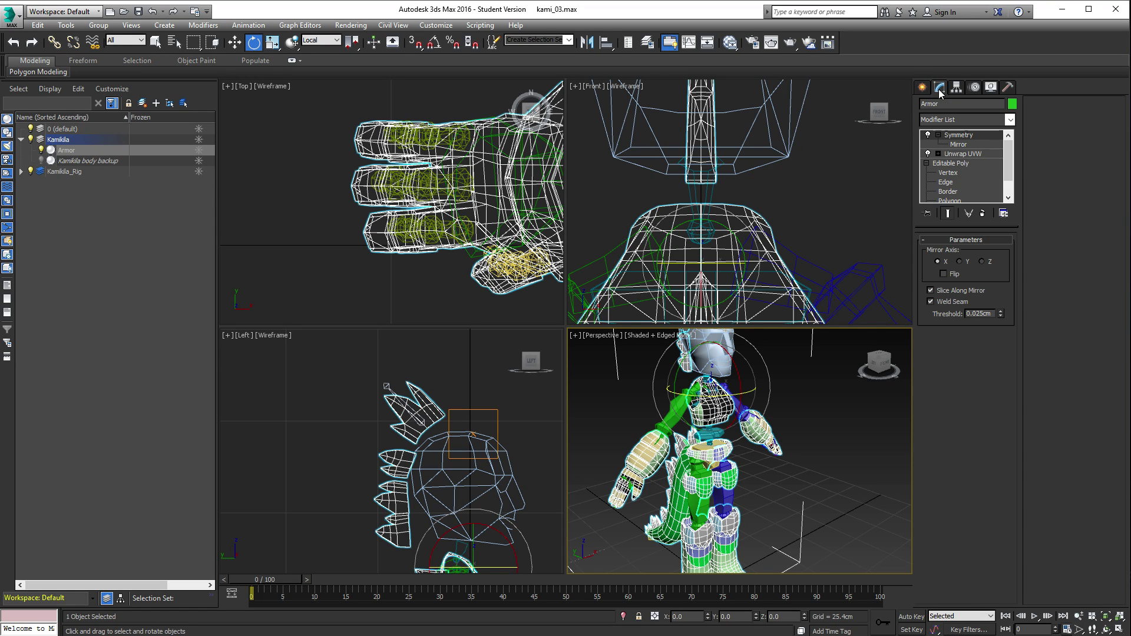
right_click(957, 137)
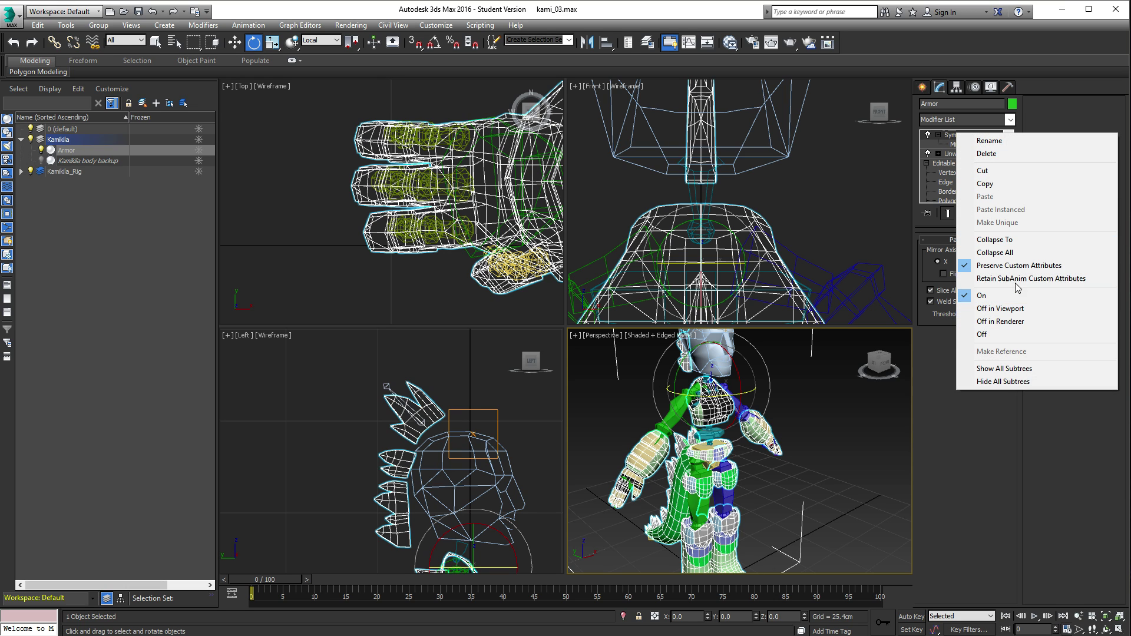
click(997, 254)
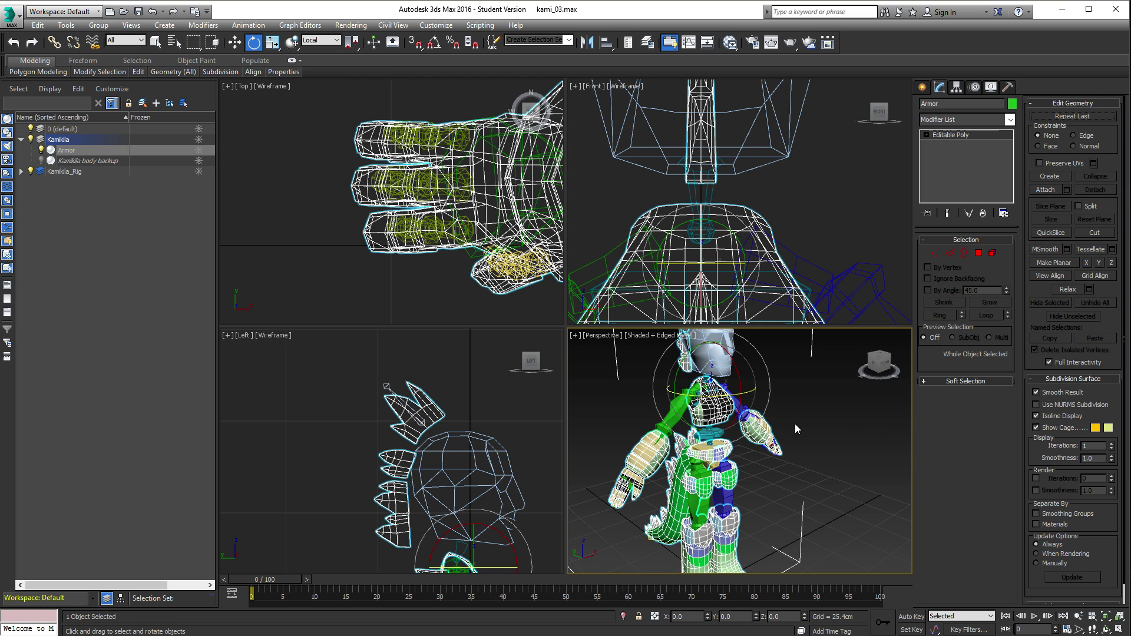
Step: Add a Skin modifier to the Armor mesh
click(1010, 120)
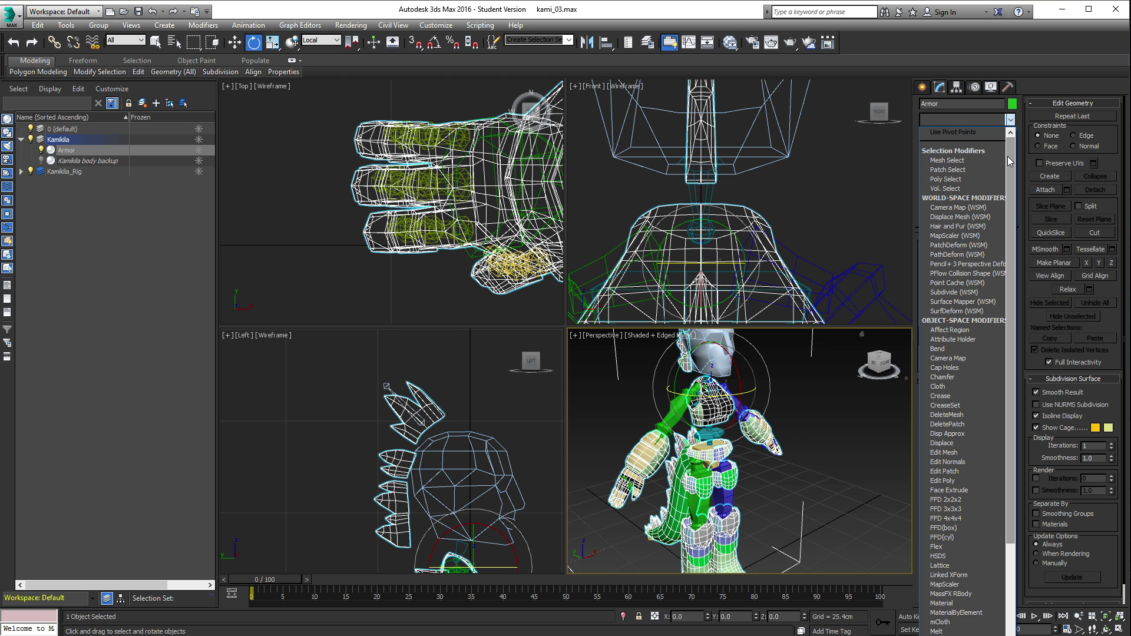
scroll(1008, 157, down, 15)
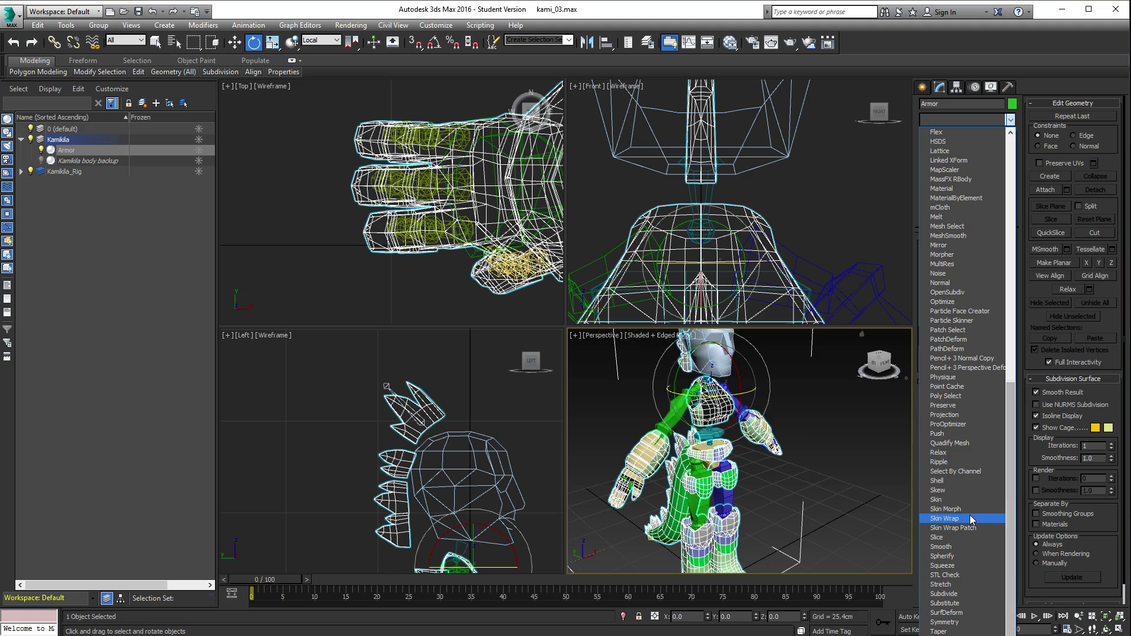
click(970, 500)
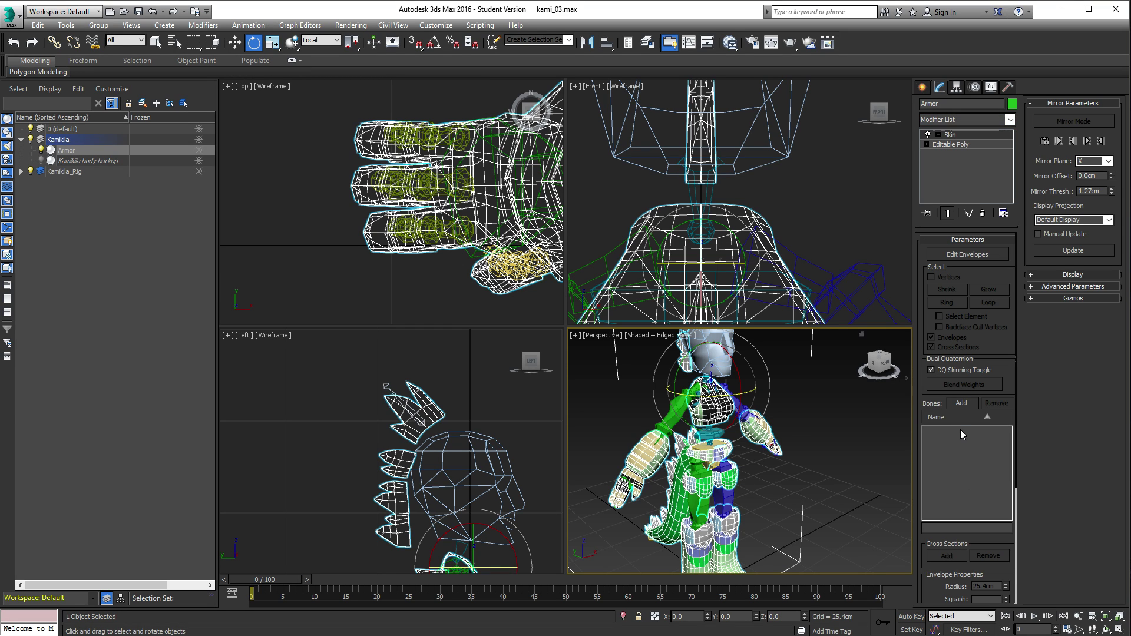
click(957, 256)
click(957, 256)
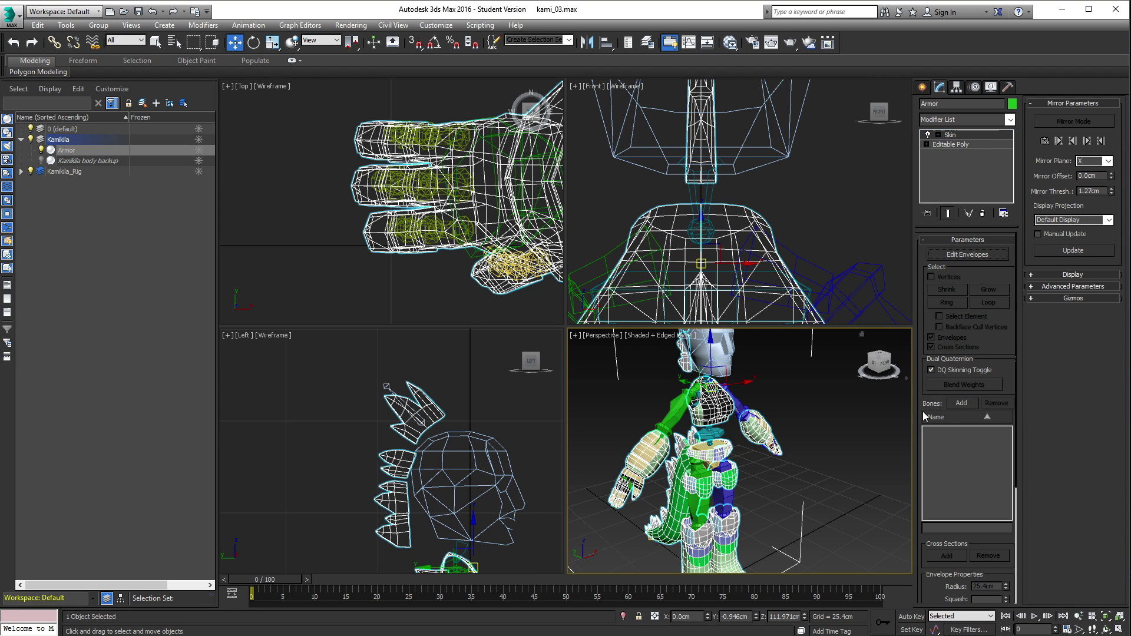
click(961, 404)
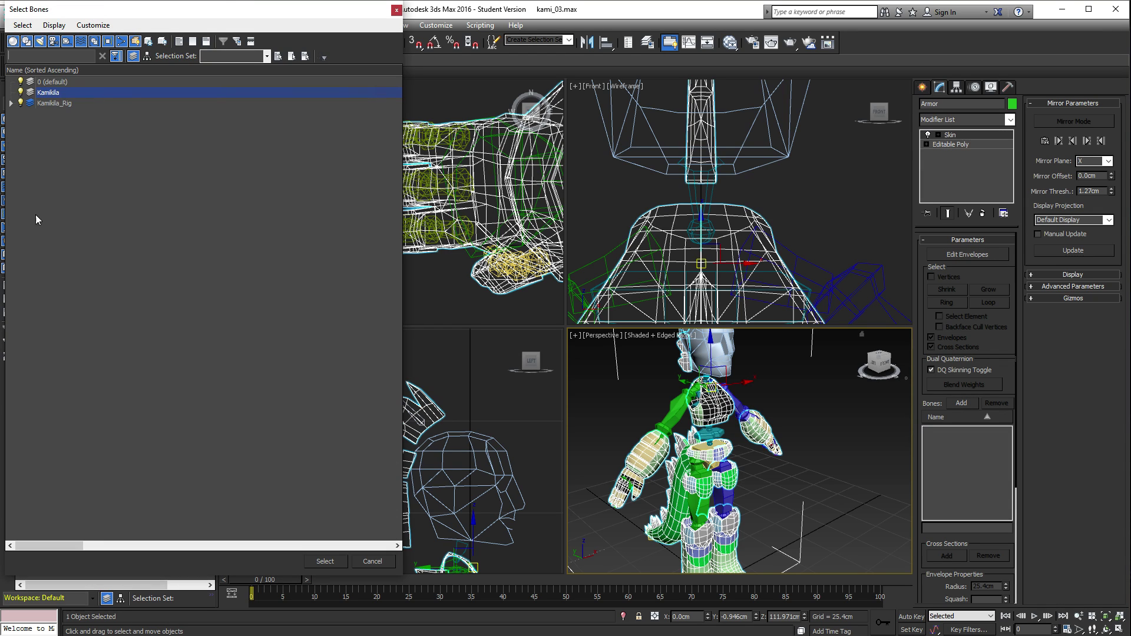
click(146, 57)
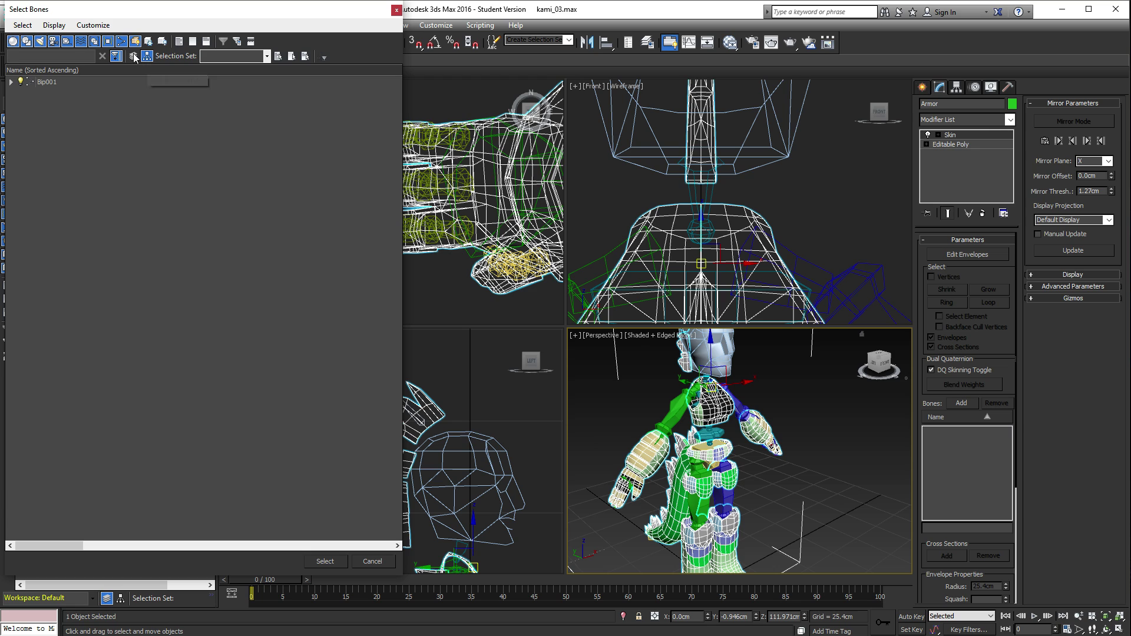
click(135, 56)
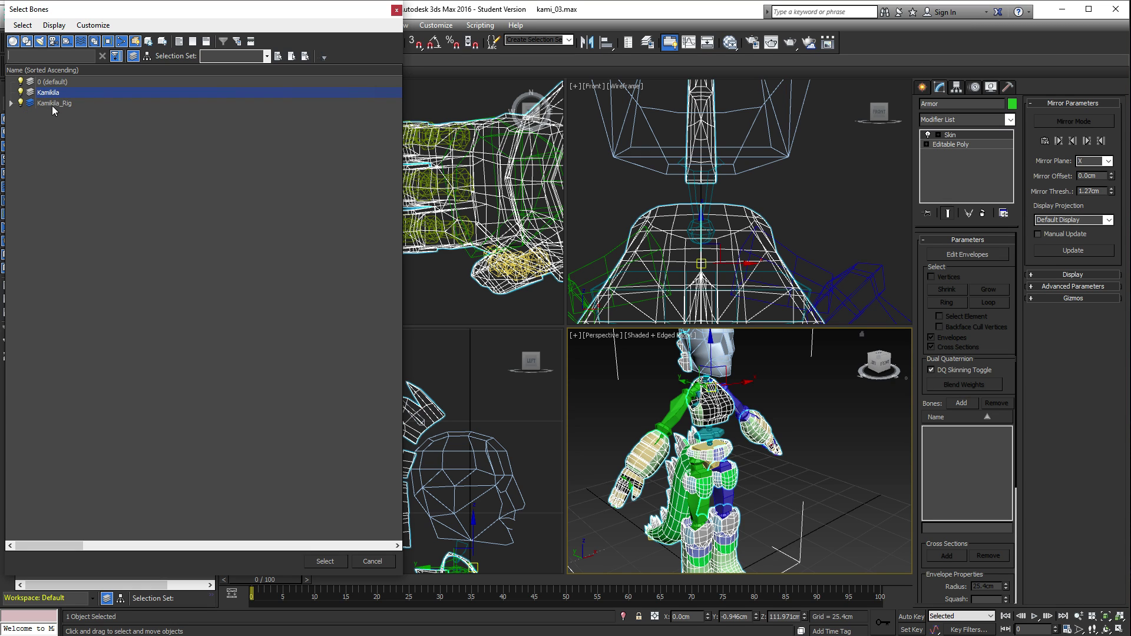
click(10, 103)
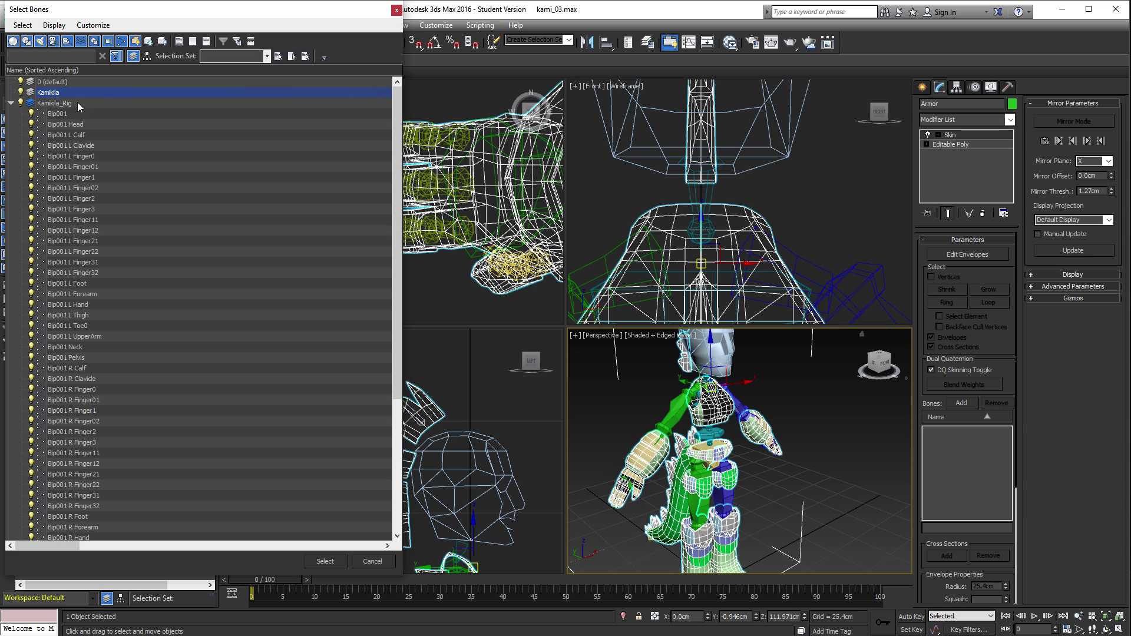
scroll(125, 383, down, 6)
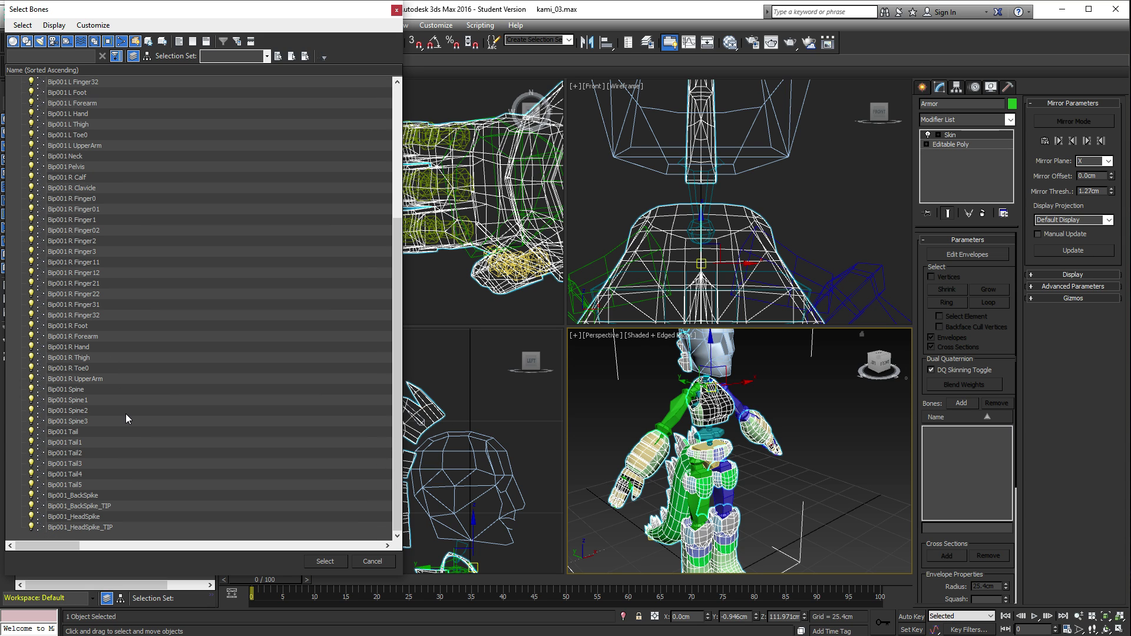
scroll(140, 447, up, 6)
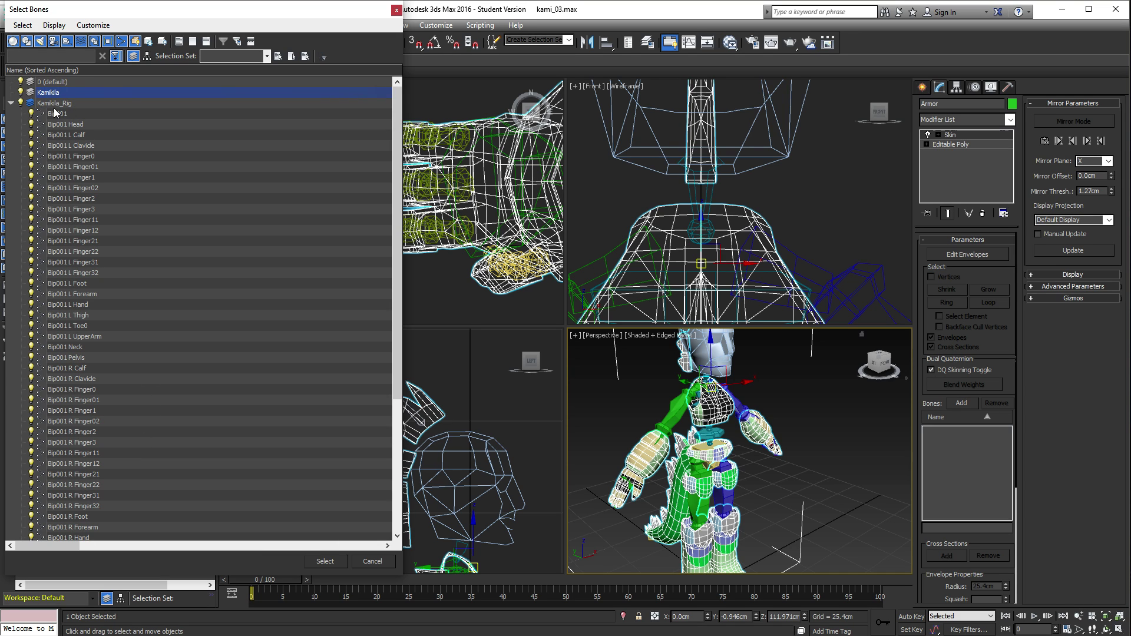
click(59, 113)
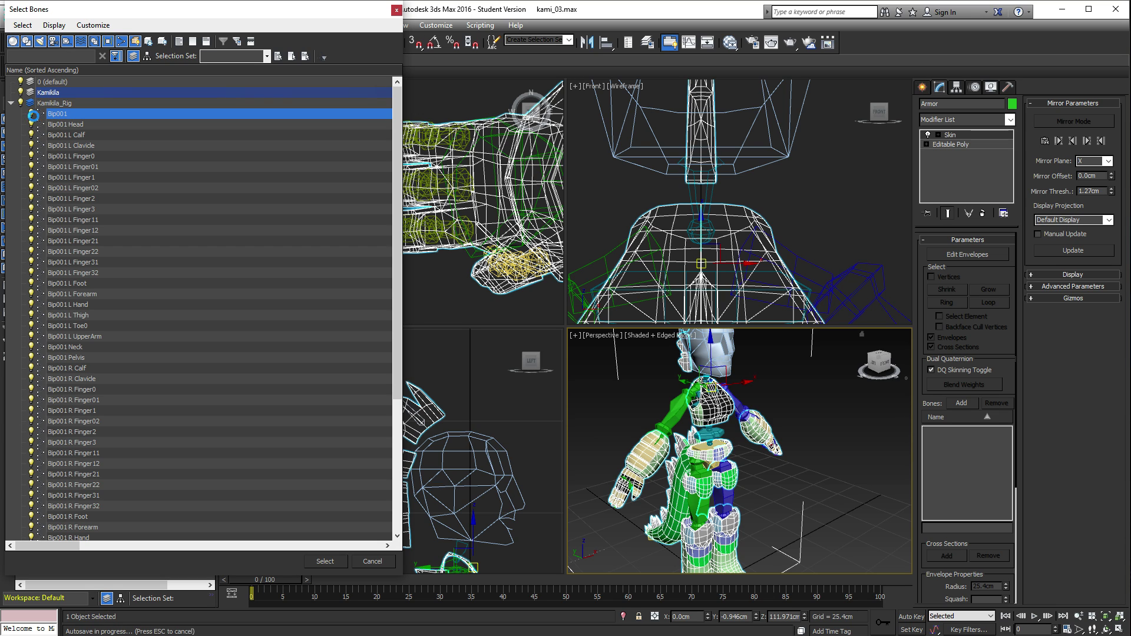
click(62, 126)
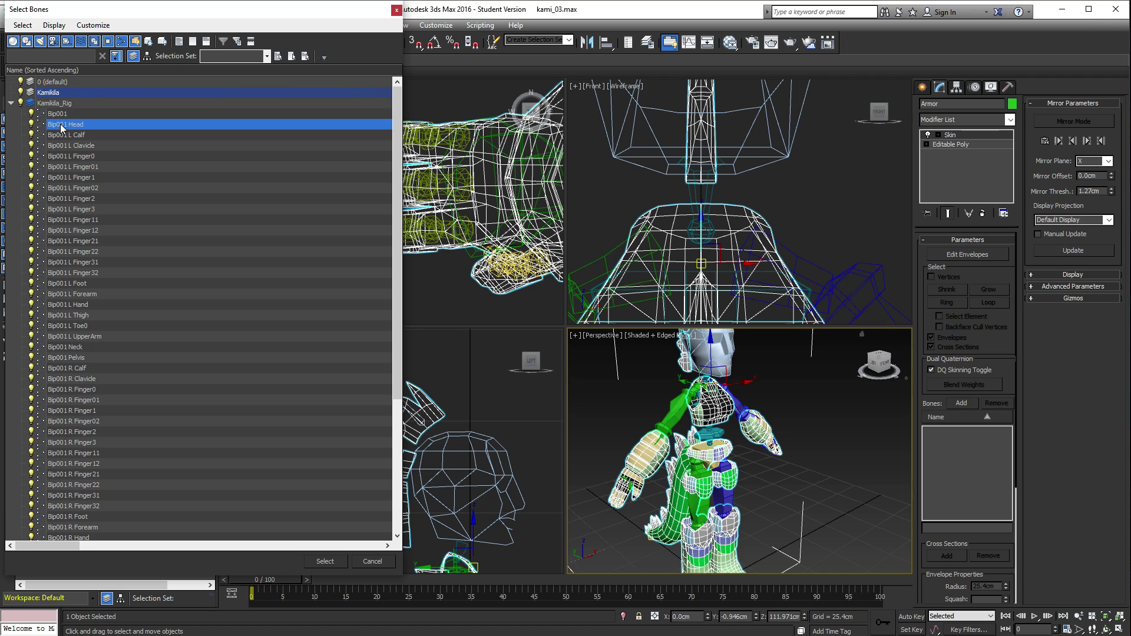
scroll(136, 314, down, 6)
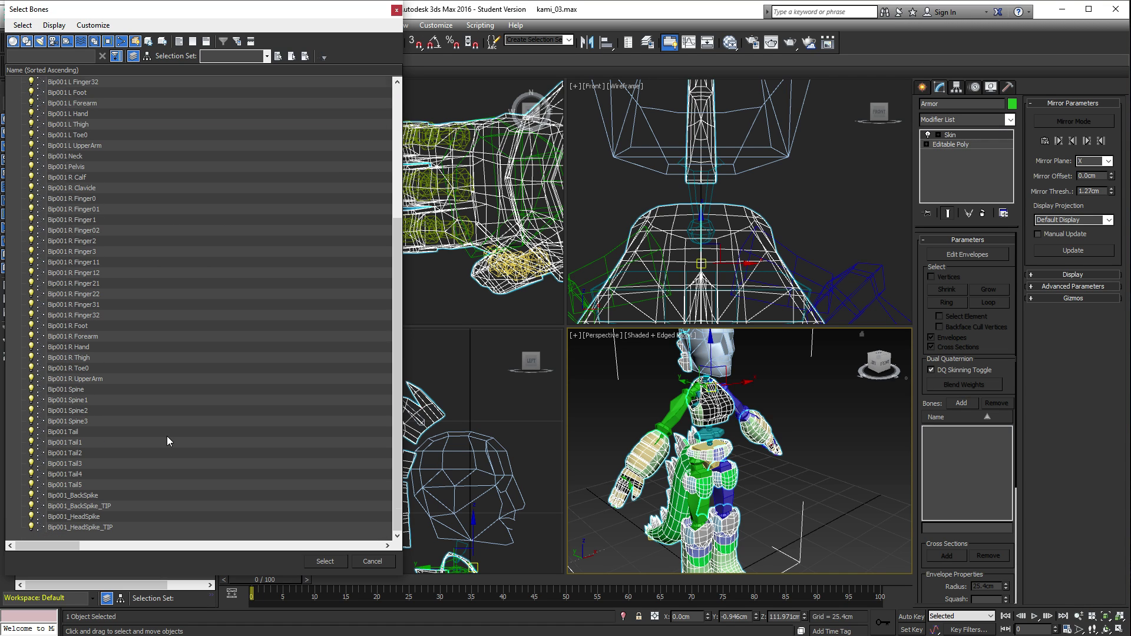
shift+click(96, 525)
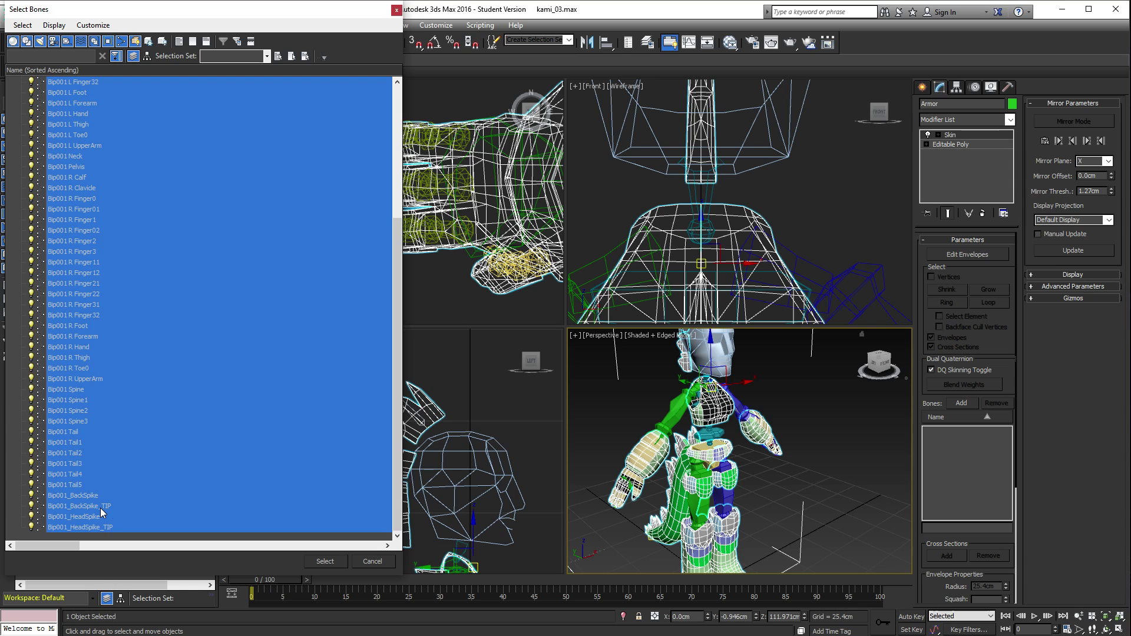
scroll(142, 466, up, 5)
scroll(134, 487, up, 2)
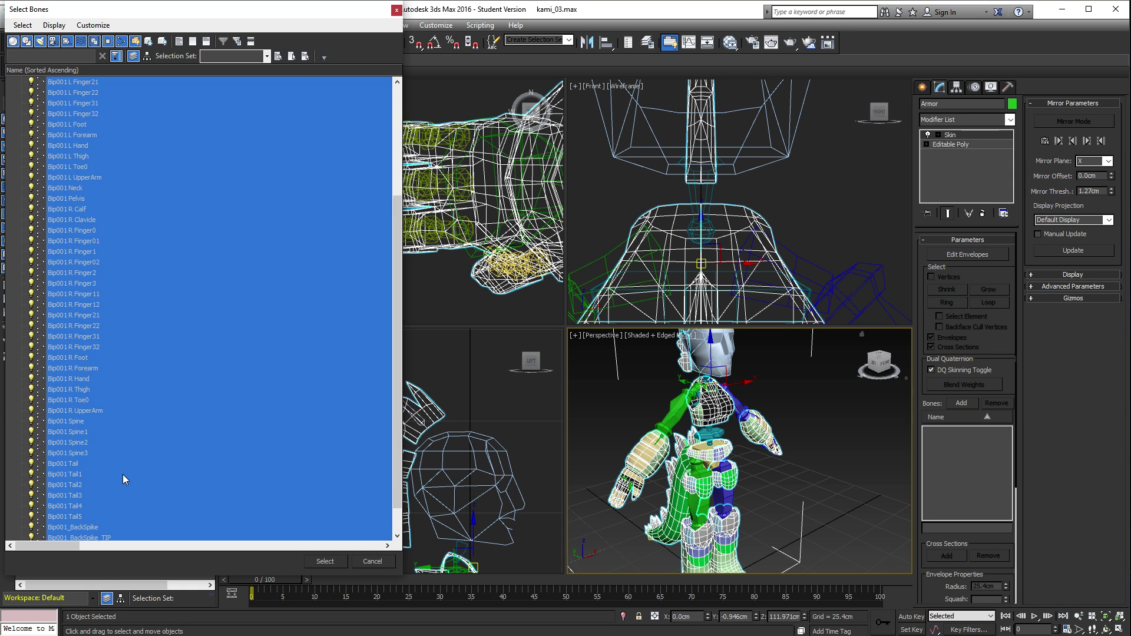
scroll(117, 263, down, 6)
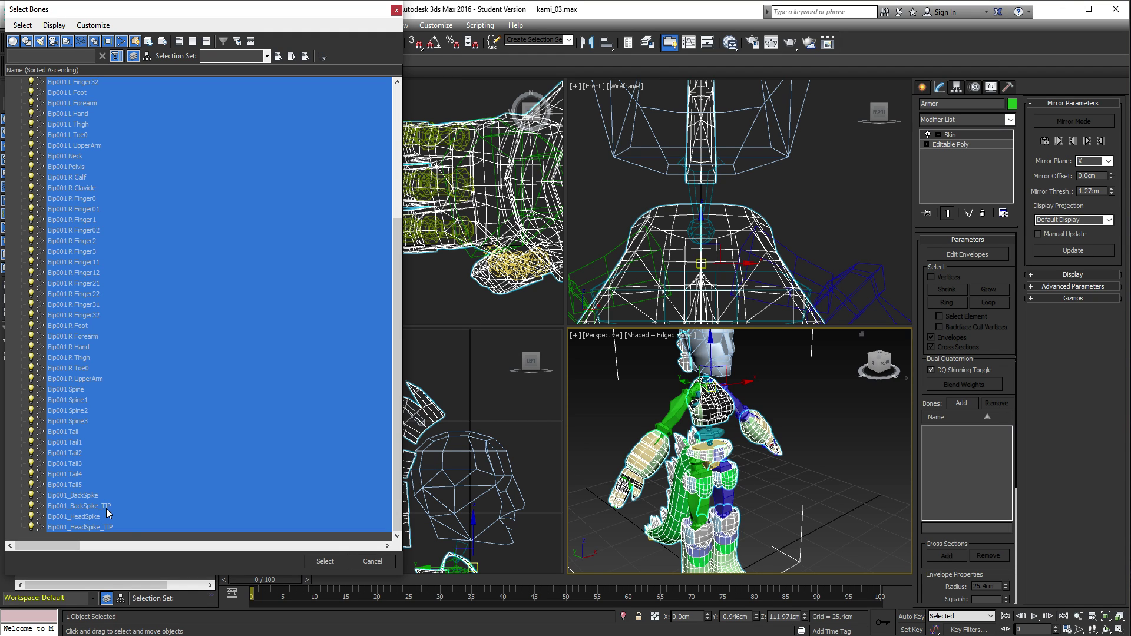
click(388, 562)
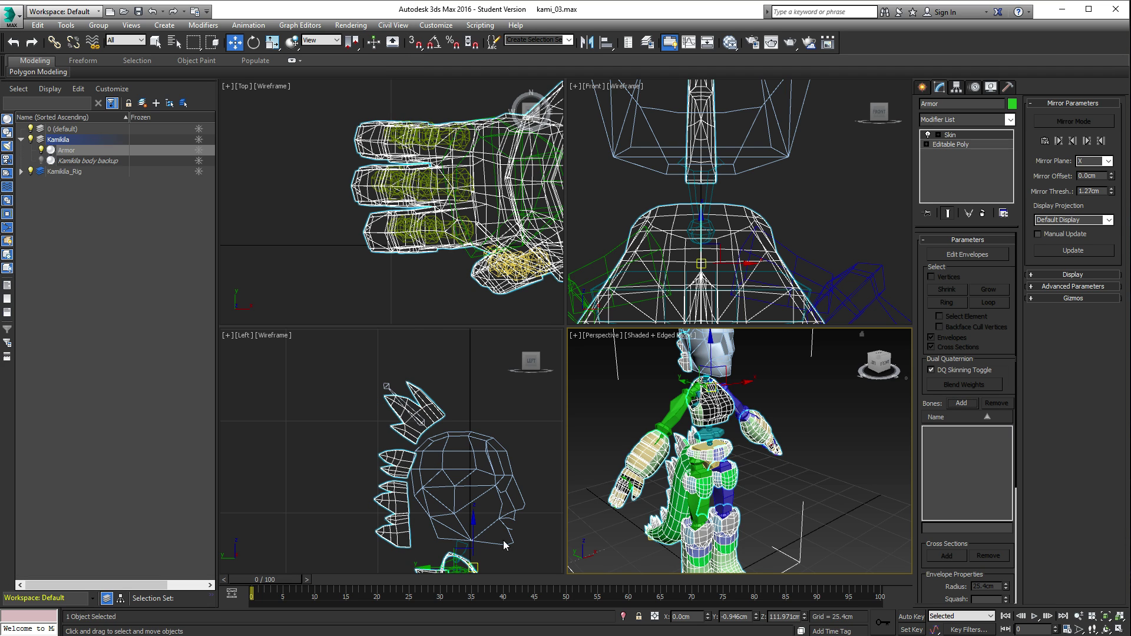
Step: Create a new layer named Tips and move the Armor mesh back into the Kamikila layer
click(21, 140)
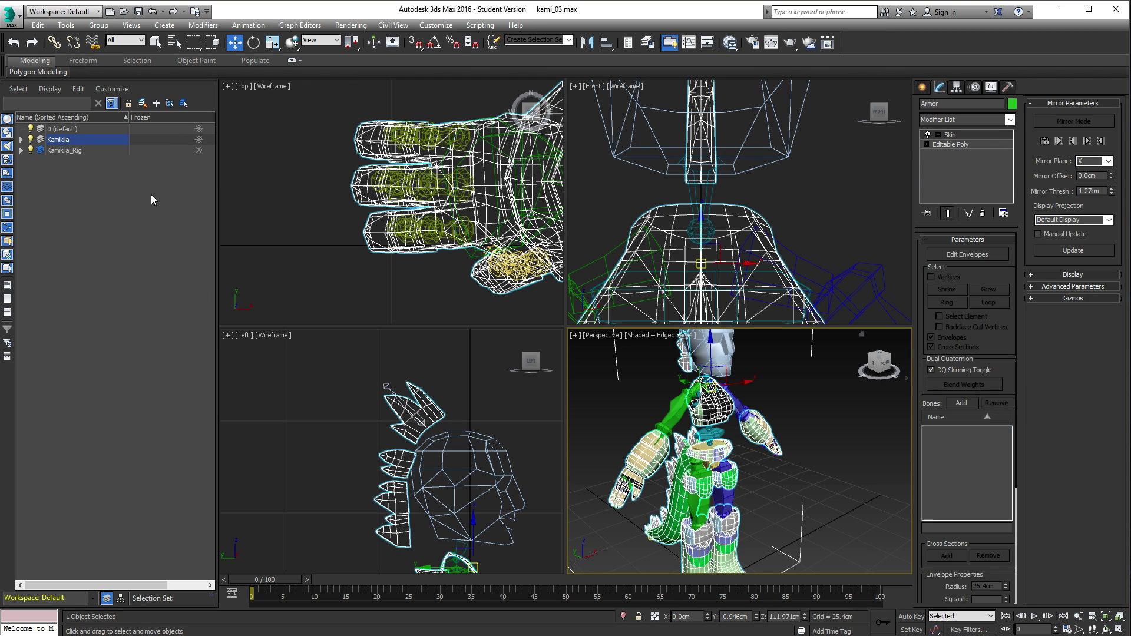
click(143, 104)
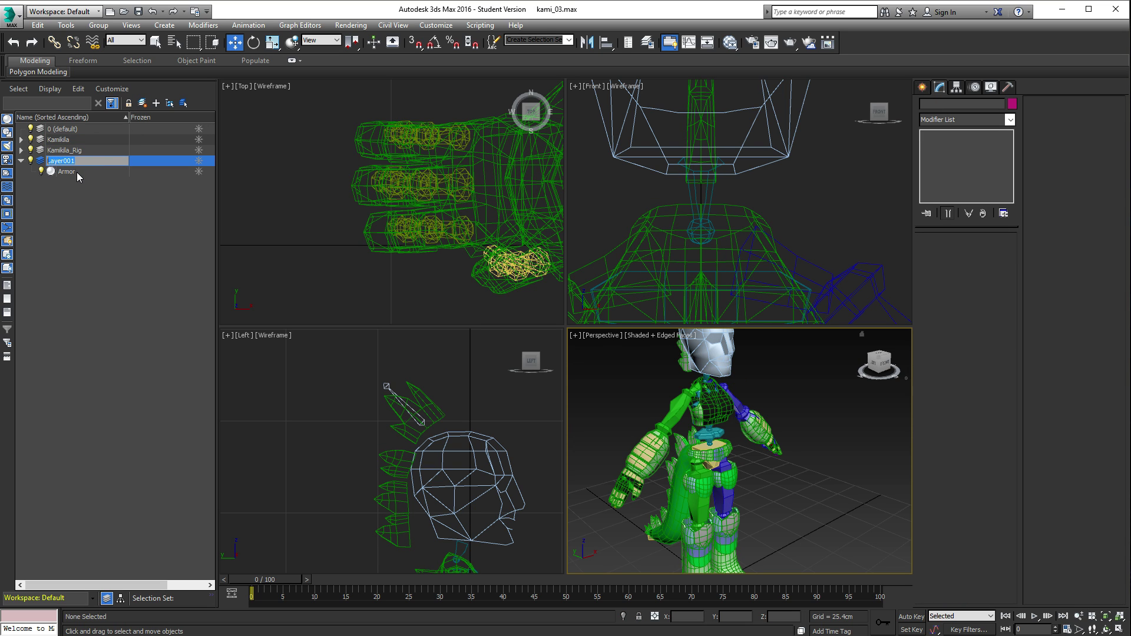
text(Tips)
key(Return)
drag(65, 173, 57, 140)
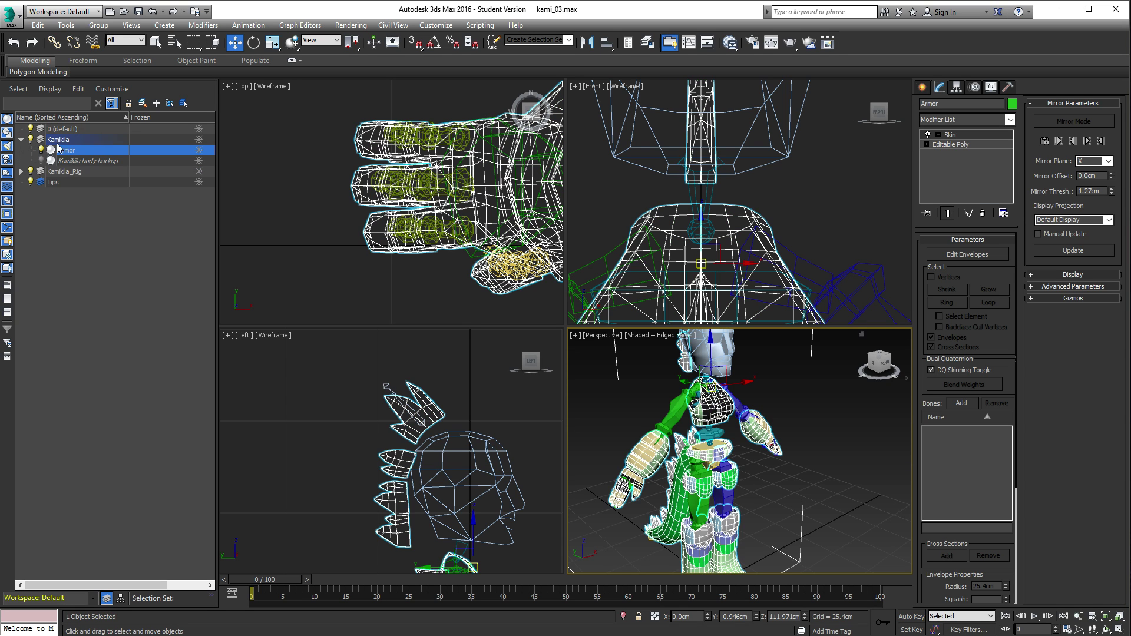
click(21, 139)
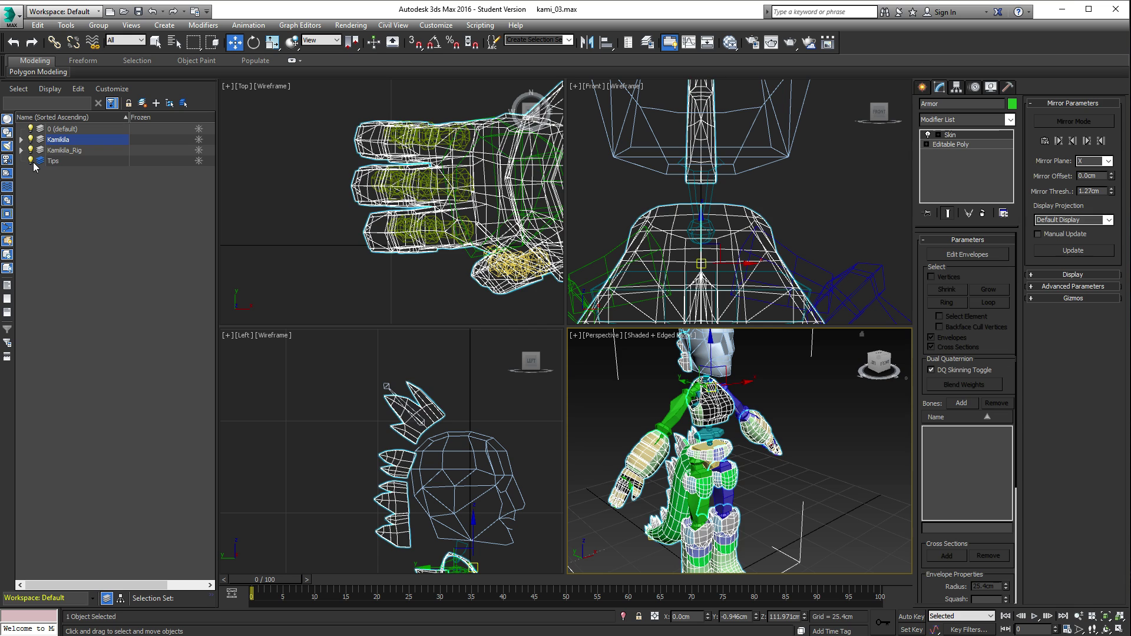
Step: Move Bip001_BackSpike_TIP and Bip001_HeadSpike_TIP from the Kamikila_Rig layer to the Tips layer
click(28, 159)
click(21, 150)
scroll(172, 302, down, 10)
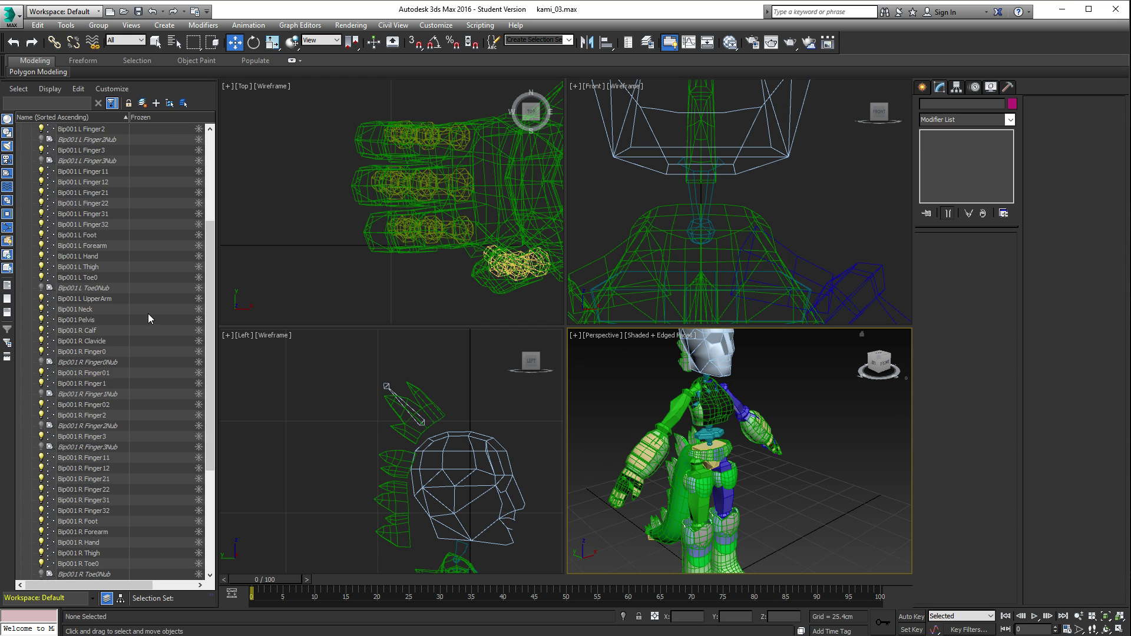
click(112, 542)
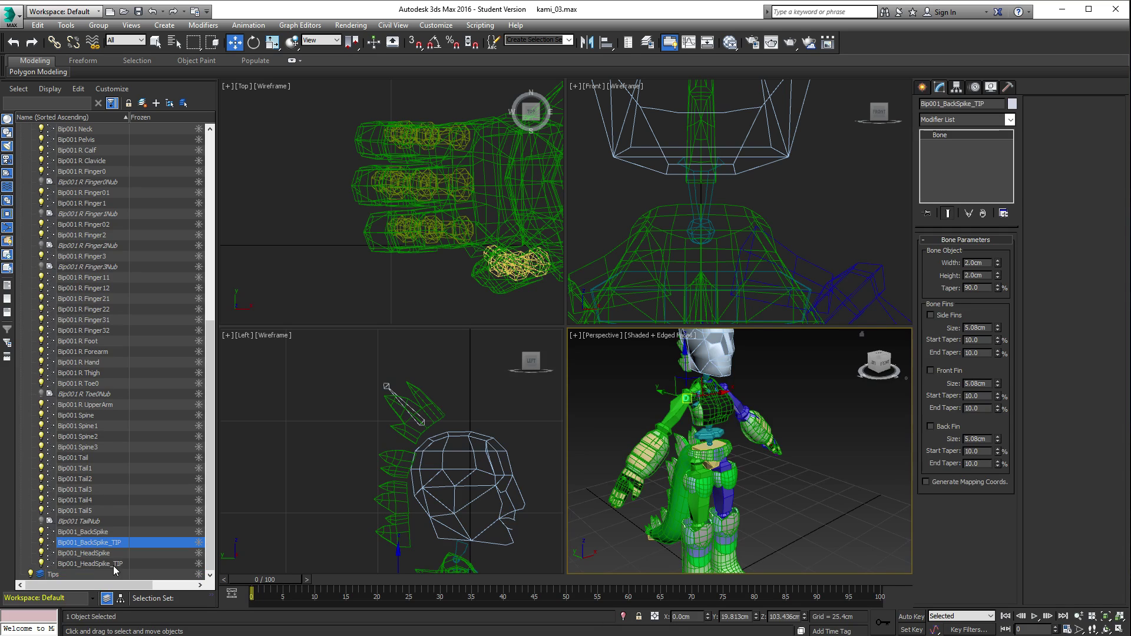
ctrl+click(104, 564)
drag(104, 565, 55, 574)
click(35, 556)
scroll(46, 200, up, 10)
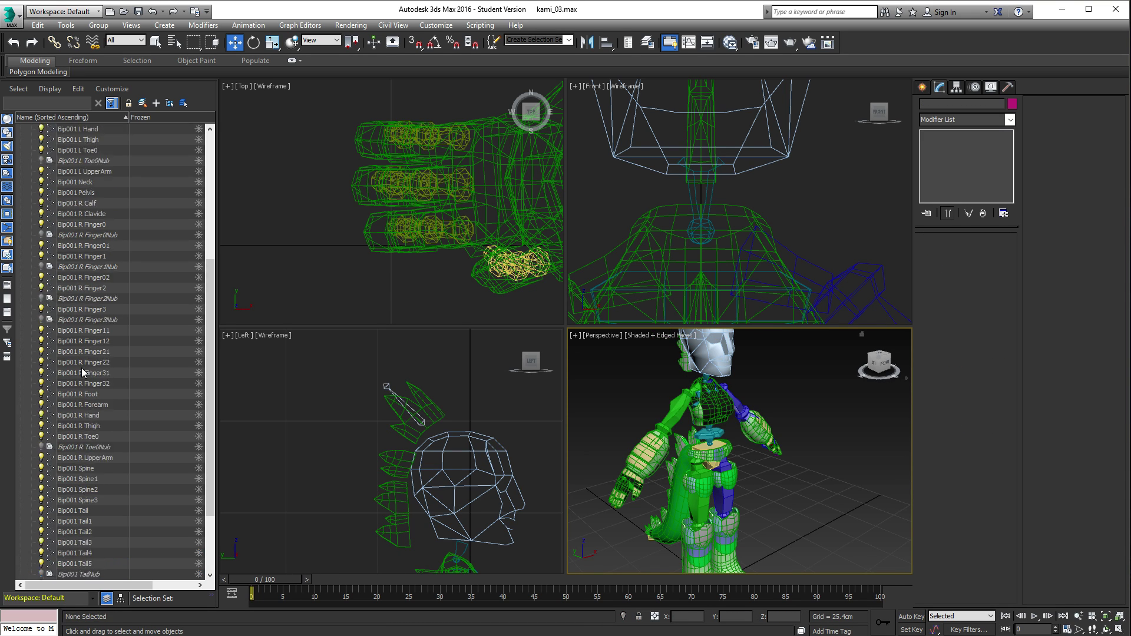
click(21, 150)
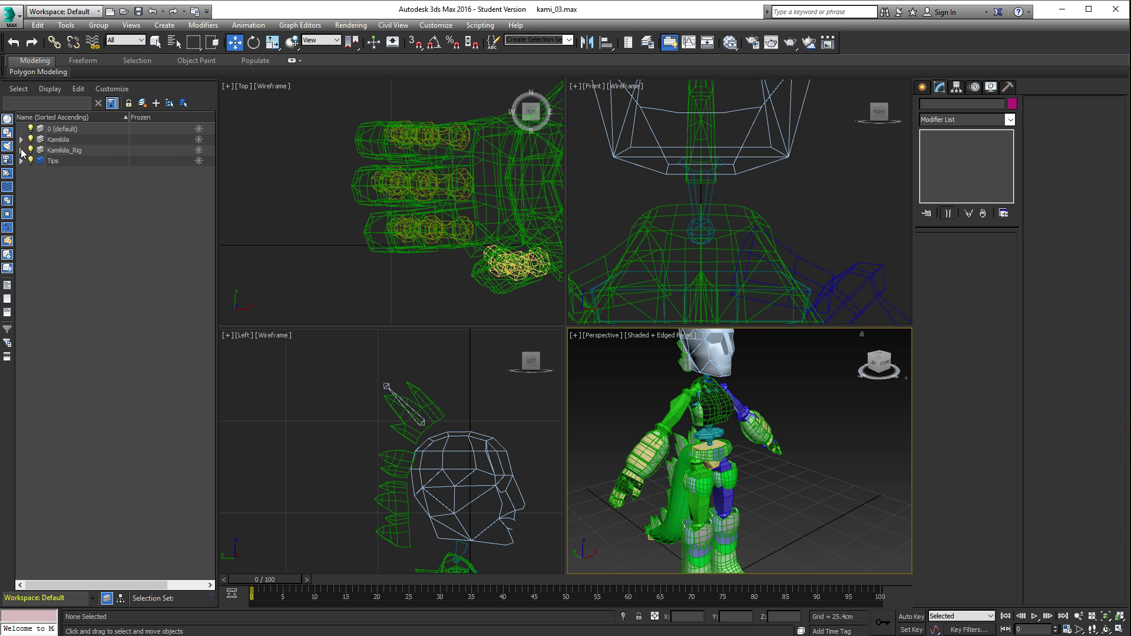
click(64, 150)
Step: Select the Armor mesh and mark all bones from Bip001 Head through Bip001_HeadSpike for its Skin modifier, leaving out the Bip001 root
click(617, 454)
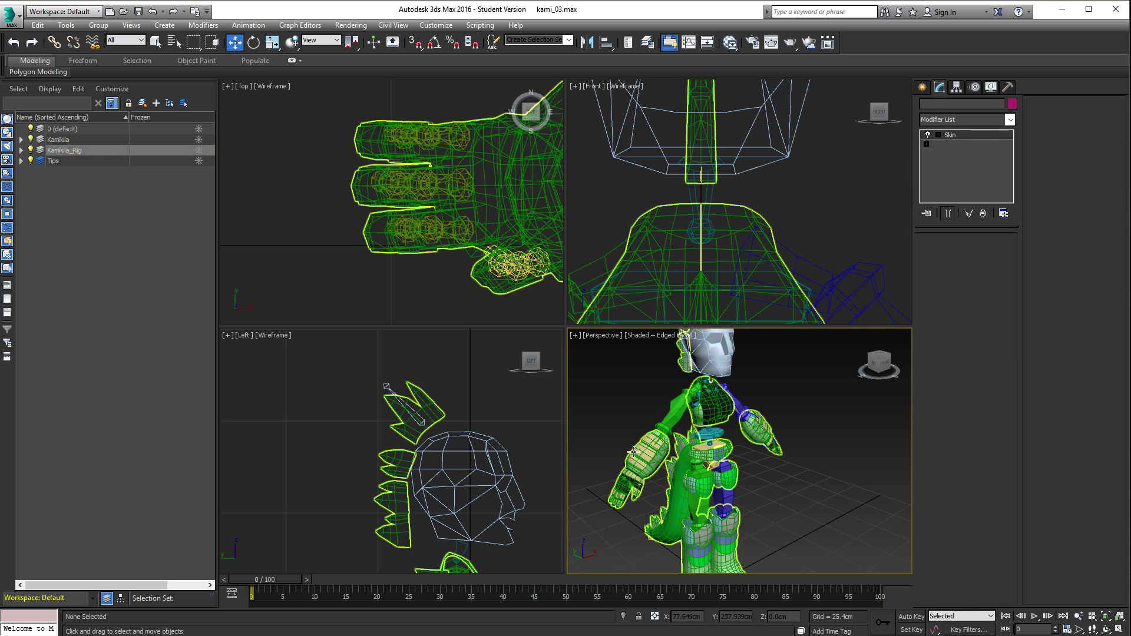
click(964, 403)
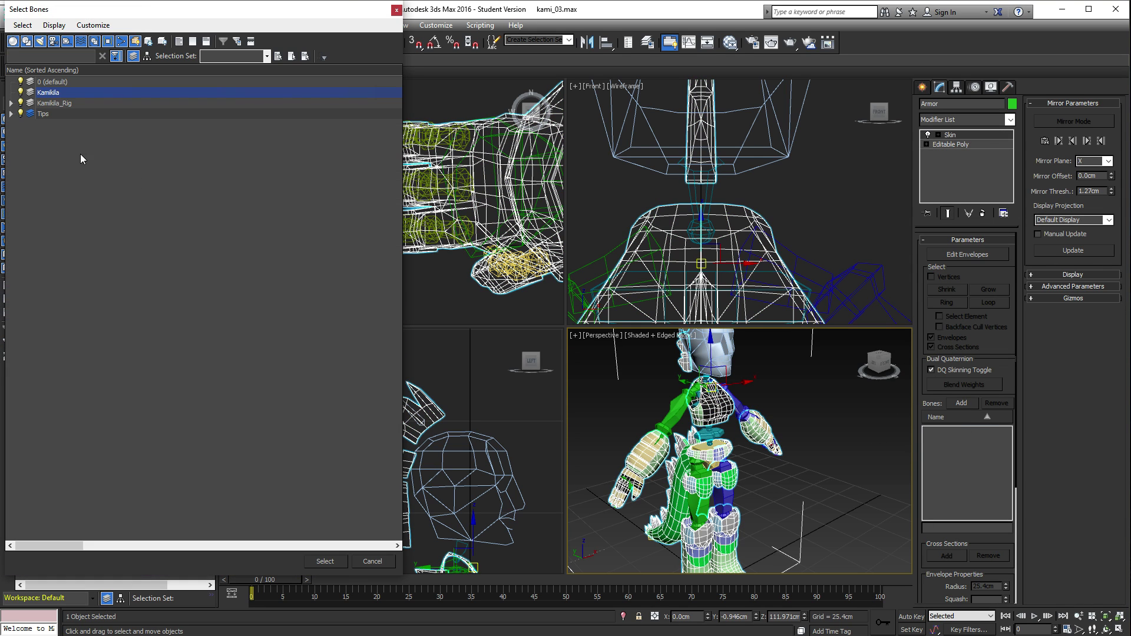
click(10, 104)
scroll(251, 345, down, 15)
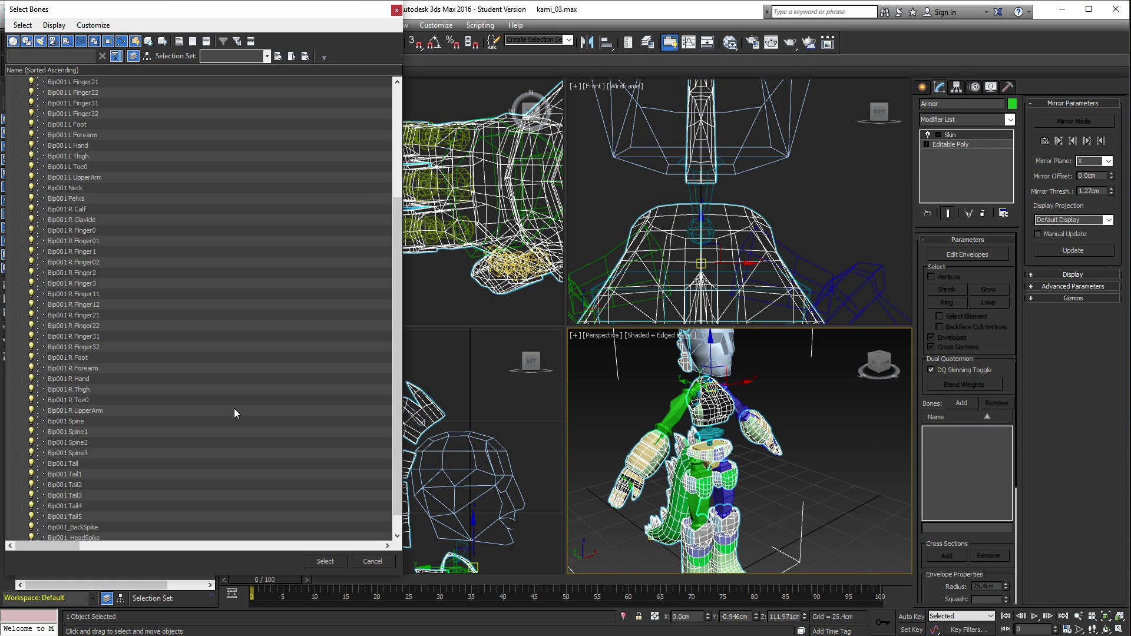
click(97, 516)
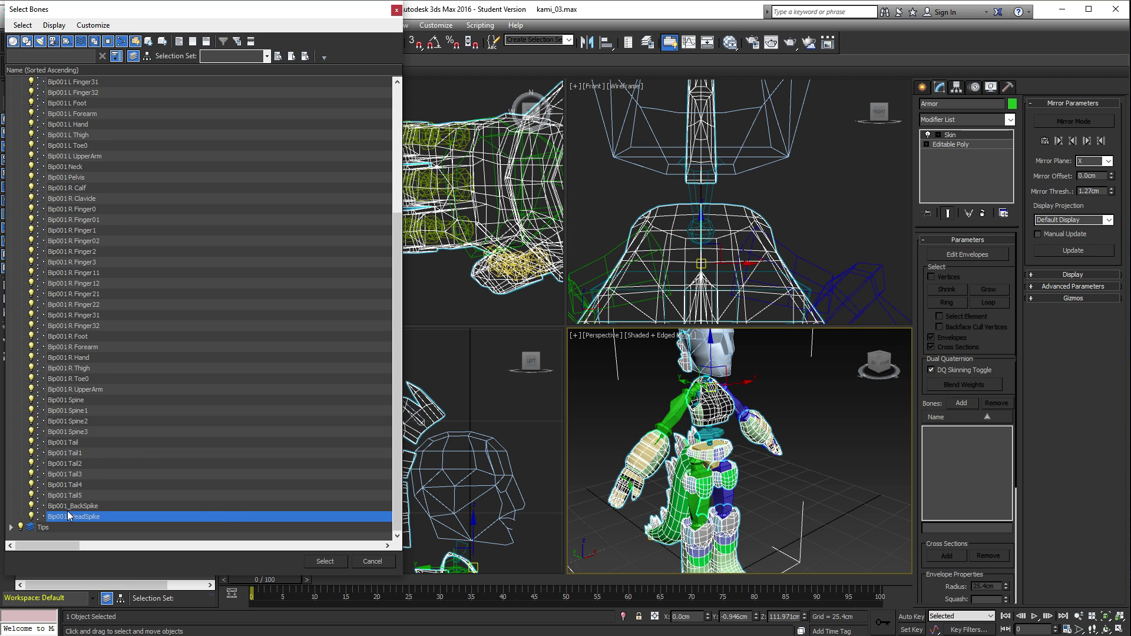
scroll(93, 486, up, 6)
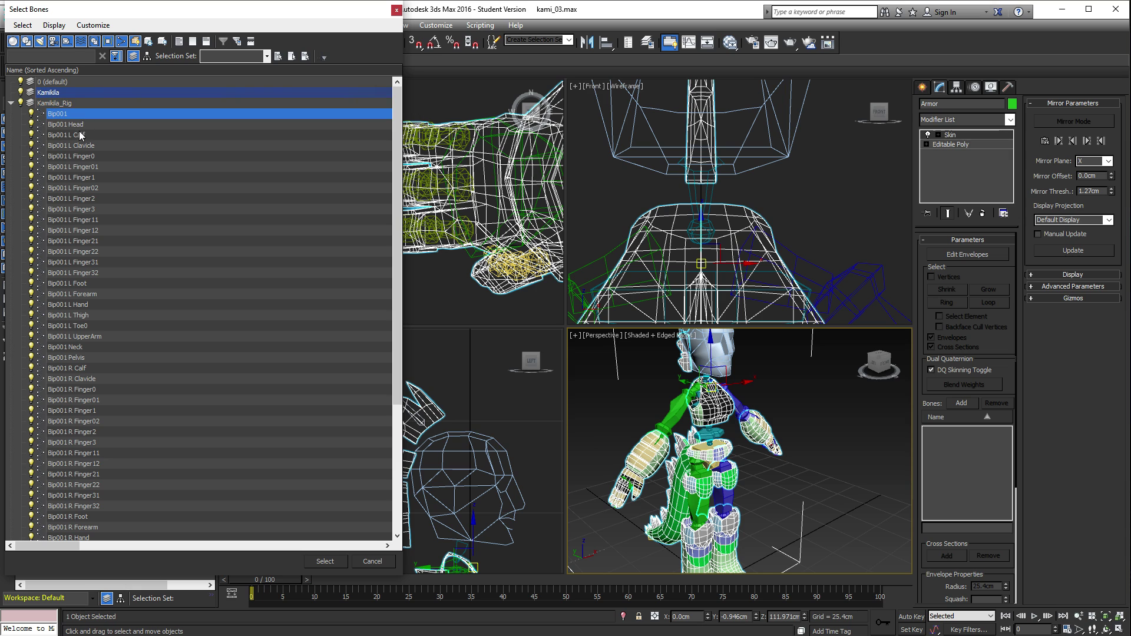
click(68, 125)
scroll(132, 376, down, 6)
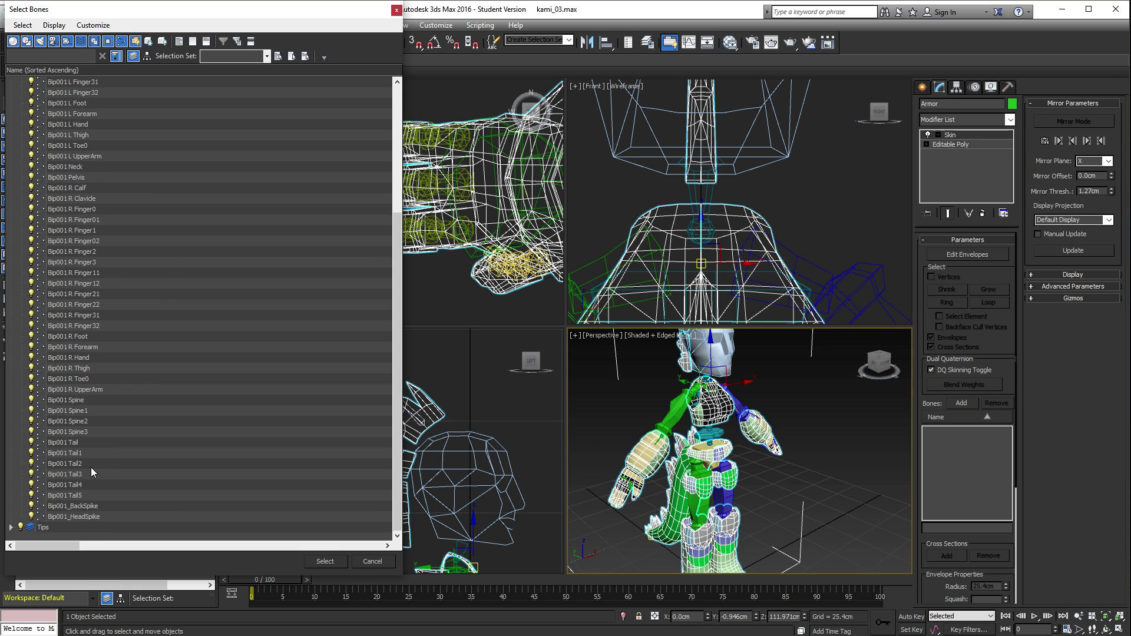
shift+click(73, 517)
scroll(92, 351, up, 3)
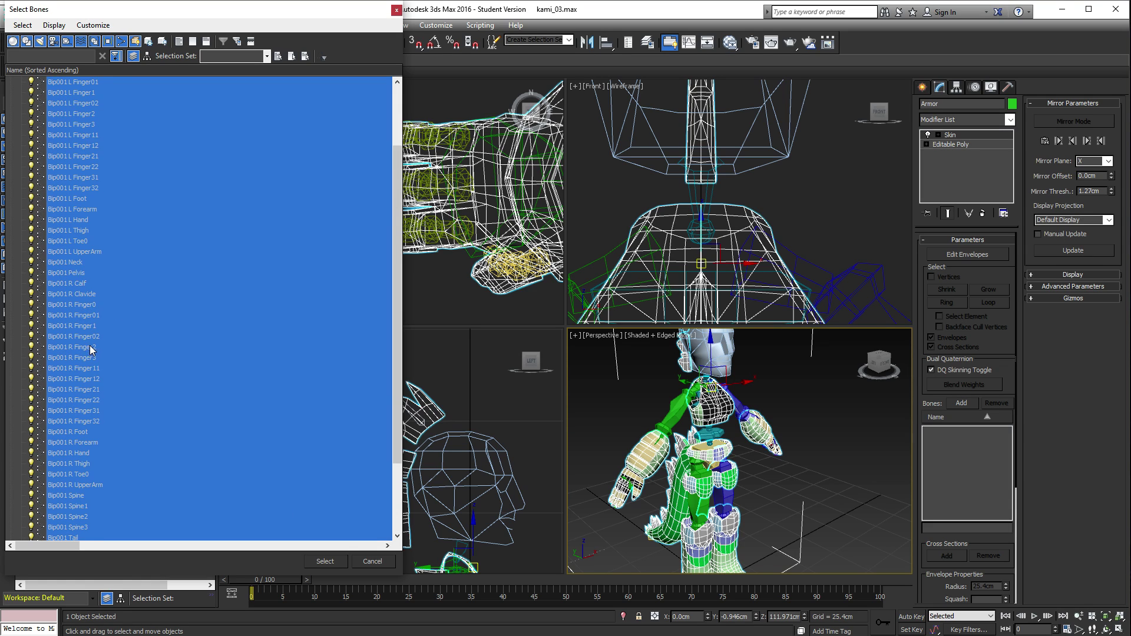
scroll(157, 244, up, 3)
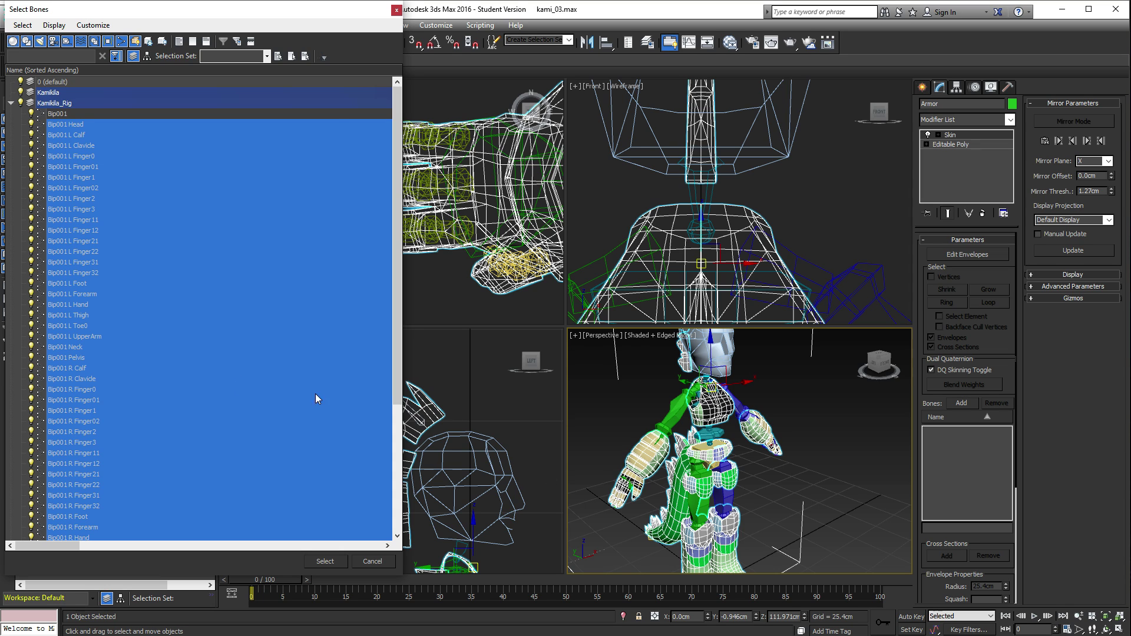
Step: Exclude Bip001 L UpperArm and Bip001 R UpperArm from the marked bones and add the rest to the Armor's Skin modifier
ctrl+click(73, 337)
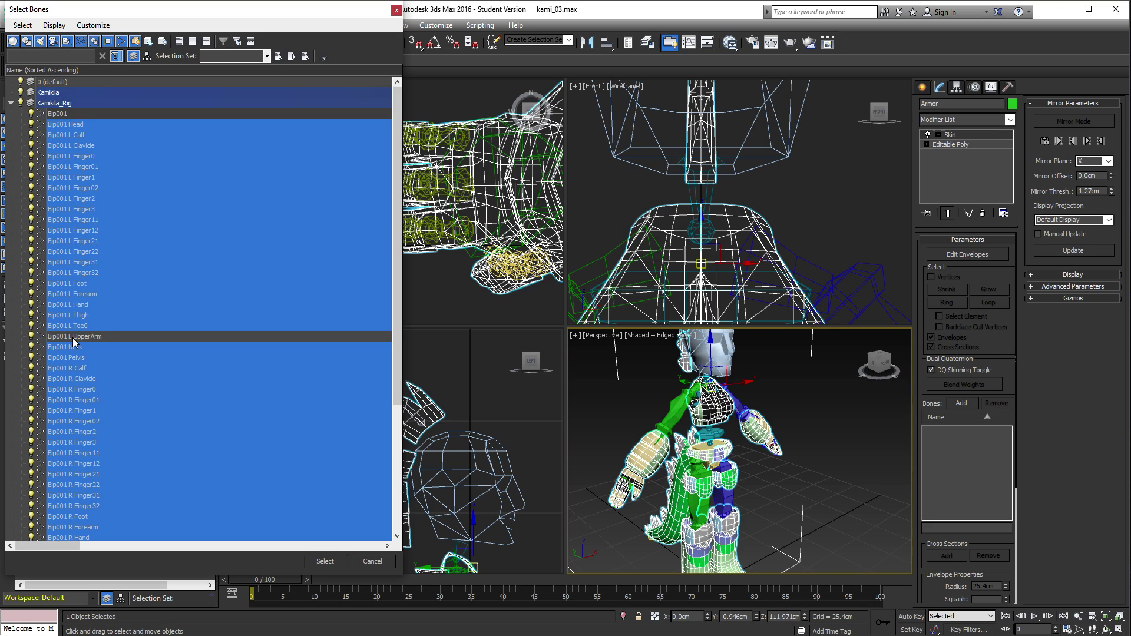
scroll(148, 357, down, 2)
scroll(151, 380, down, 2)
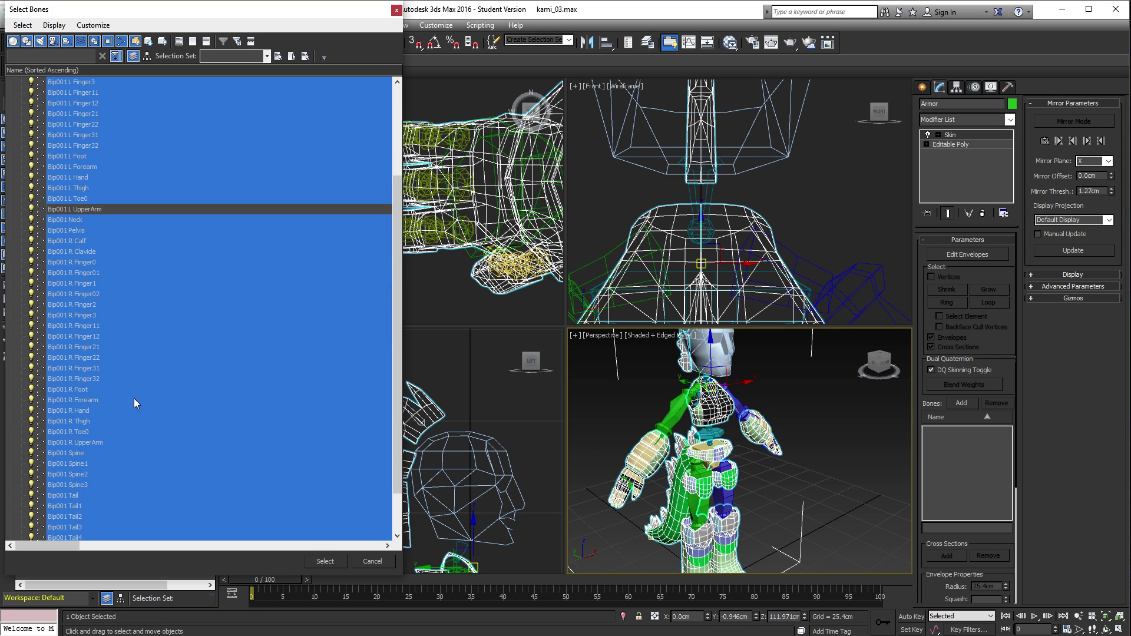
ctrl+click(93, 443)
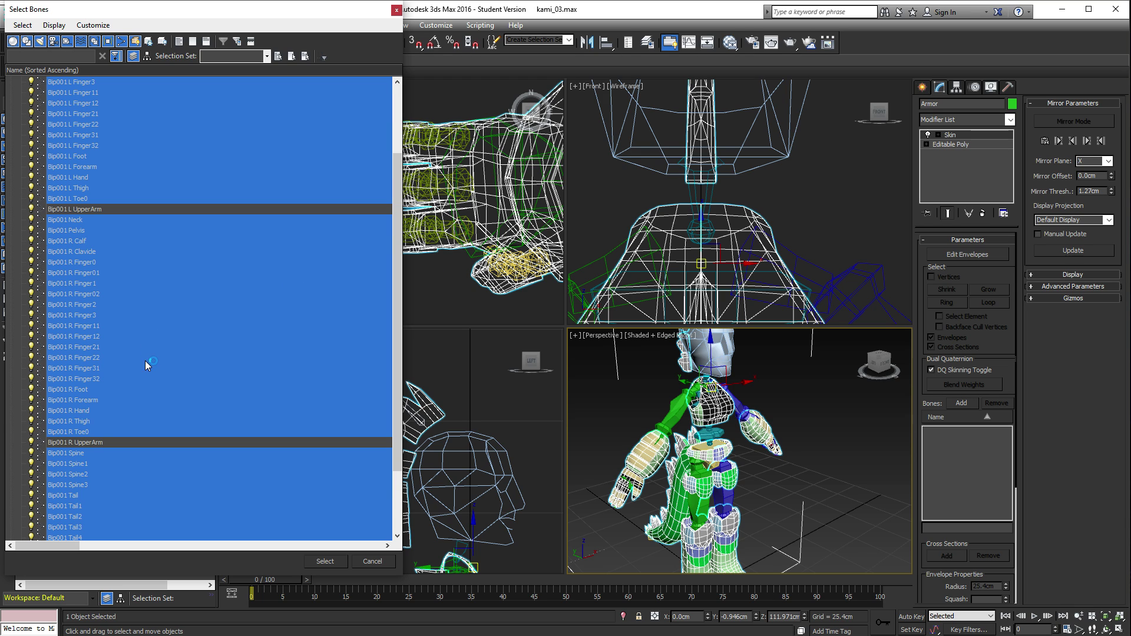
scroll(84, 224, up, 3)
scroll(116, 294, down, 5)
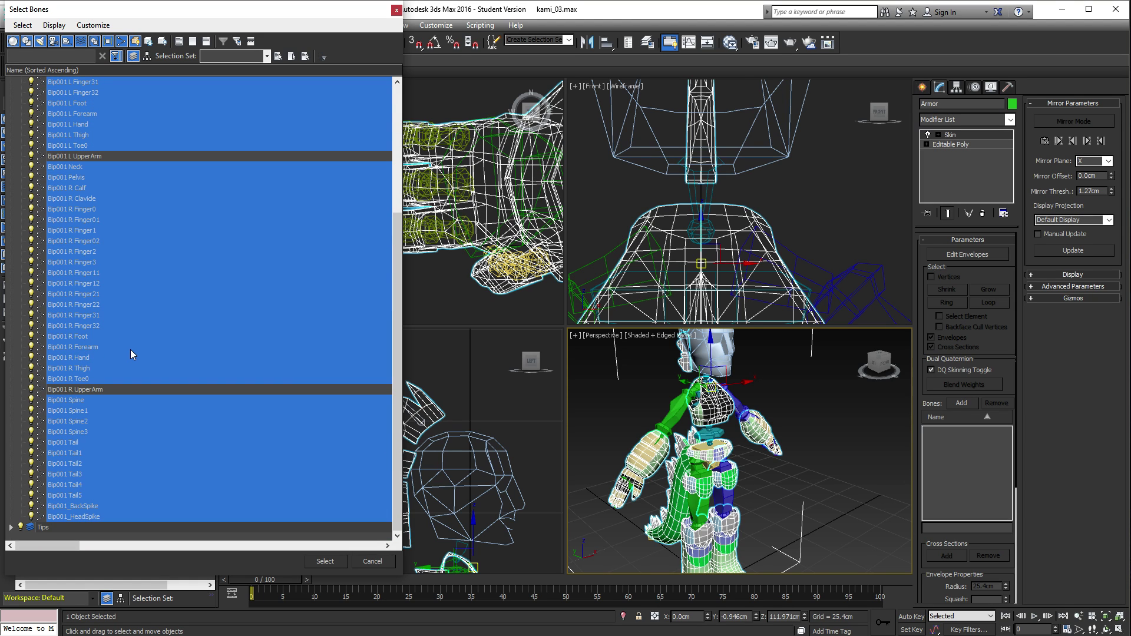
click(325, 561)
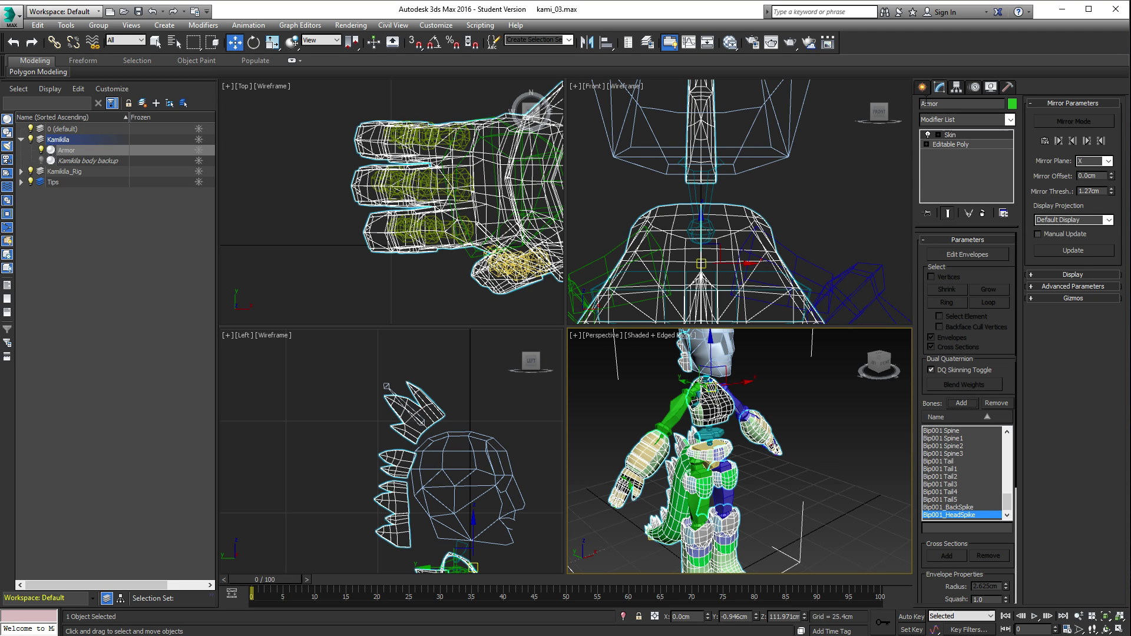
Step: Test the armor's deformation by temporarily rotating rig bones, including Bip001 R UpperArm and Bip001 R Thigh, and cancel the rotations
click(922, 88)
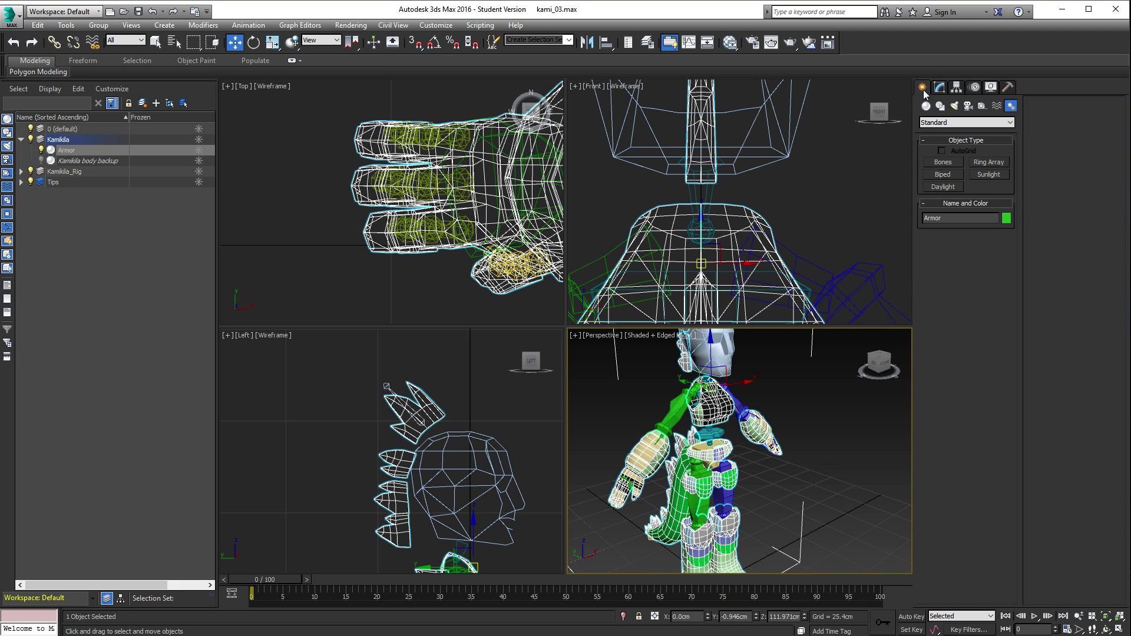
click(784, 391)
click(674, 406)
key(e)
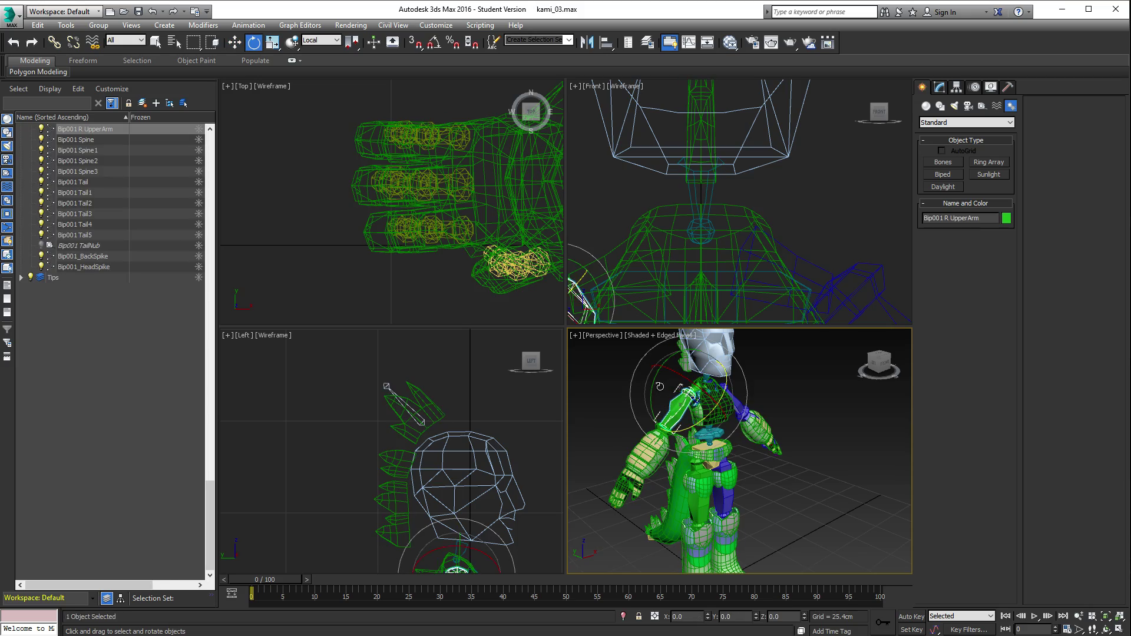
drag(660, 386, 690, 356)
click(712, 394)
click(709, 432)
click(668, 484)
right_click(685, 374)
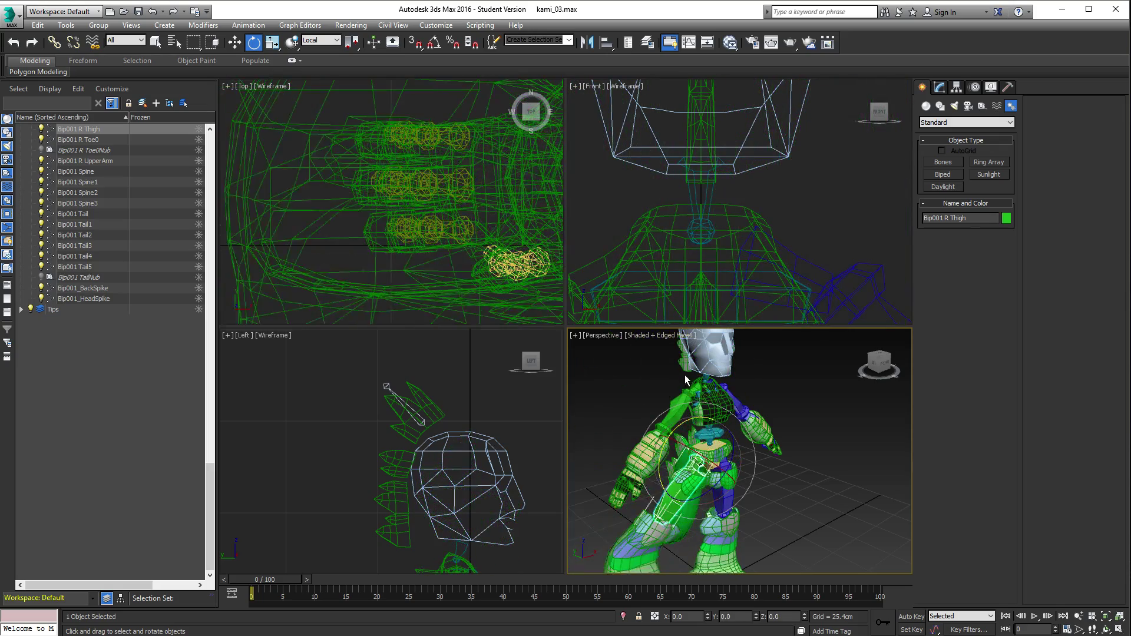
Step: Select the Armor mesh, enter the Envelope level of its Skin modifier, and enable Vertices selection
click(685, 396)
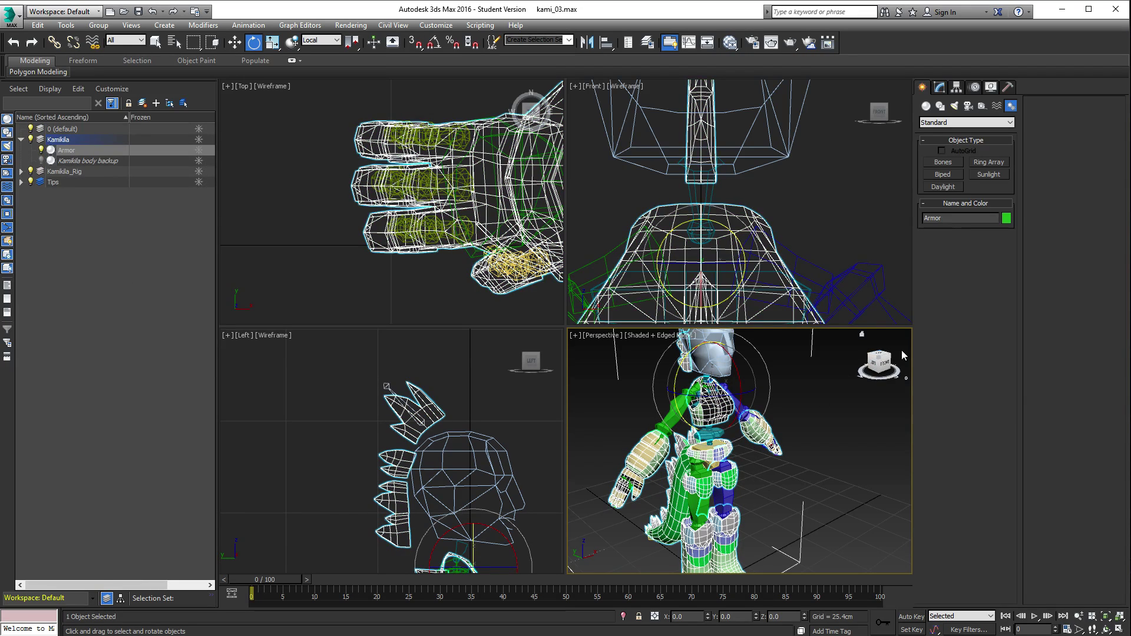
click(940, 88)
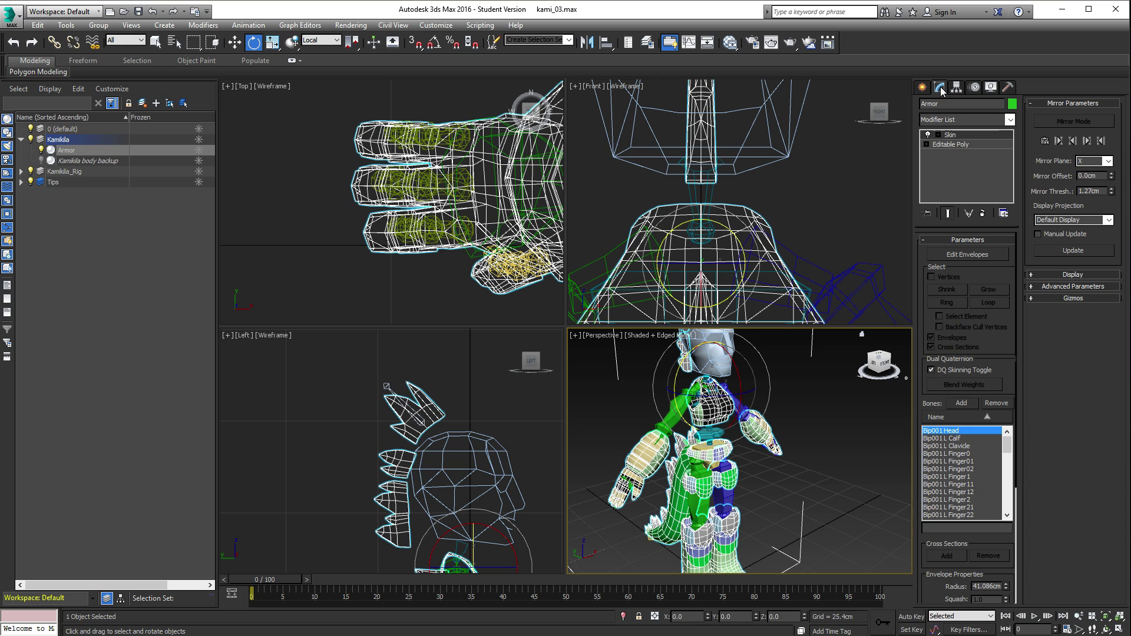
click(938, 135)
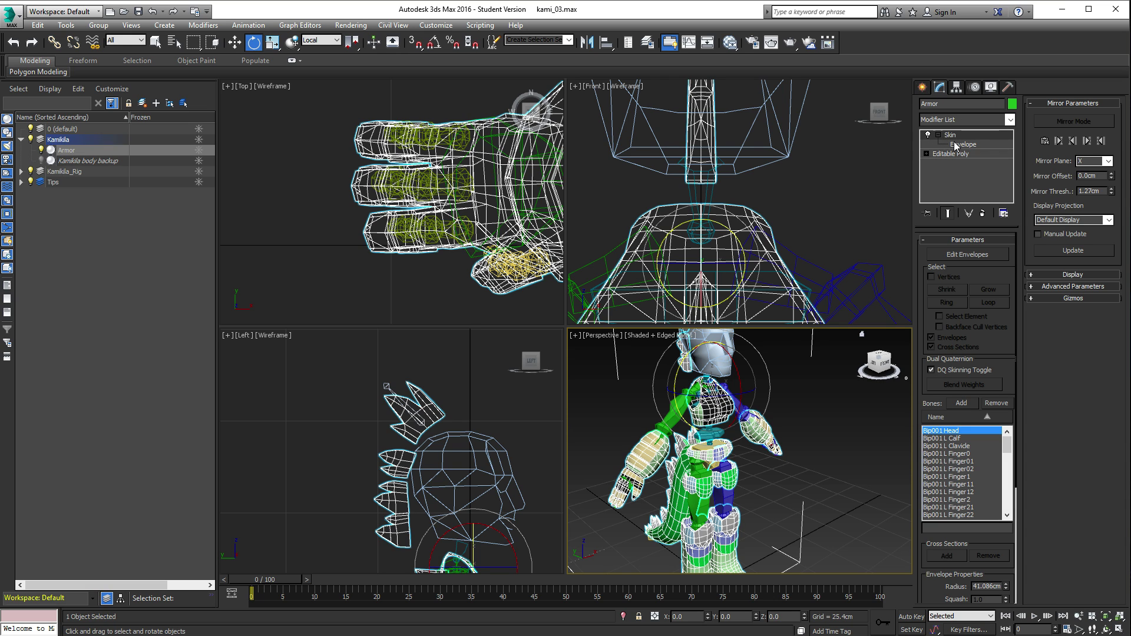
click(957, 145)
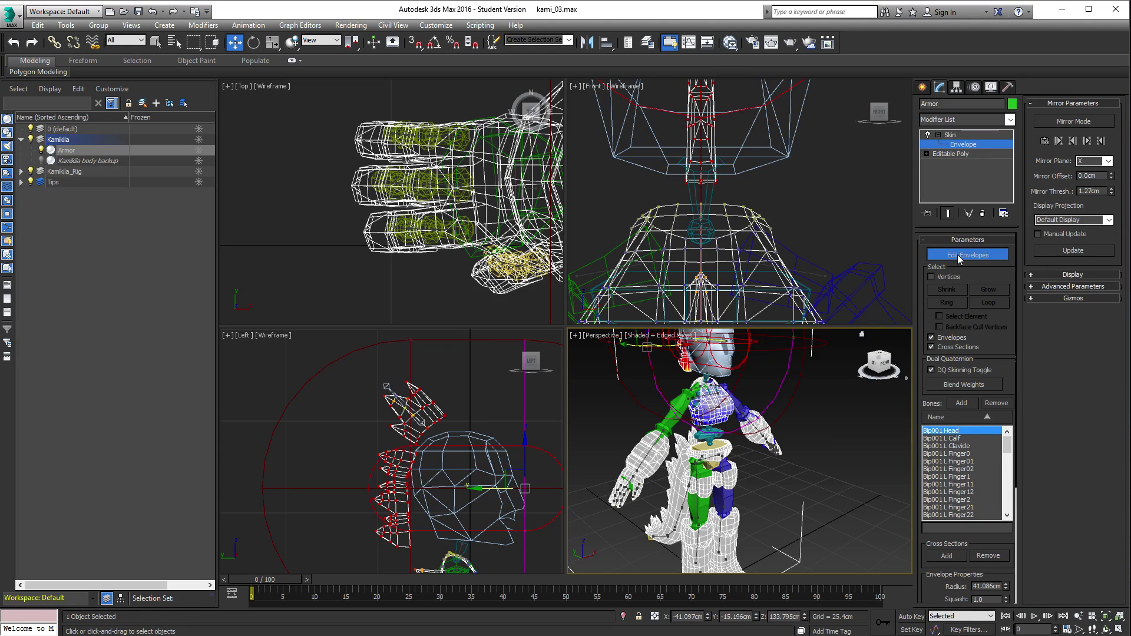
click(931, 277)
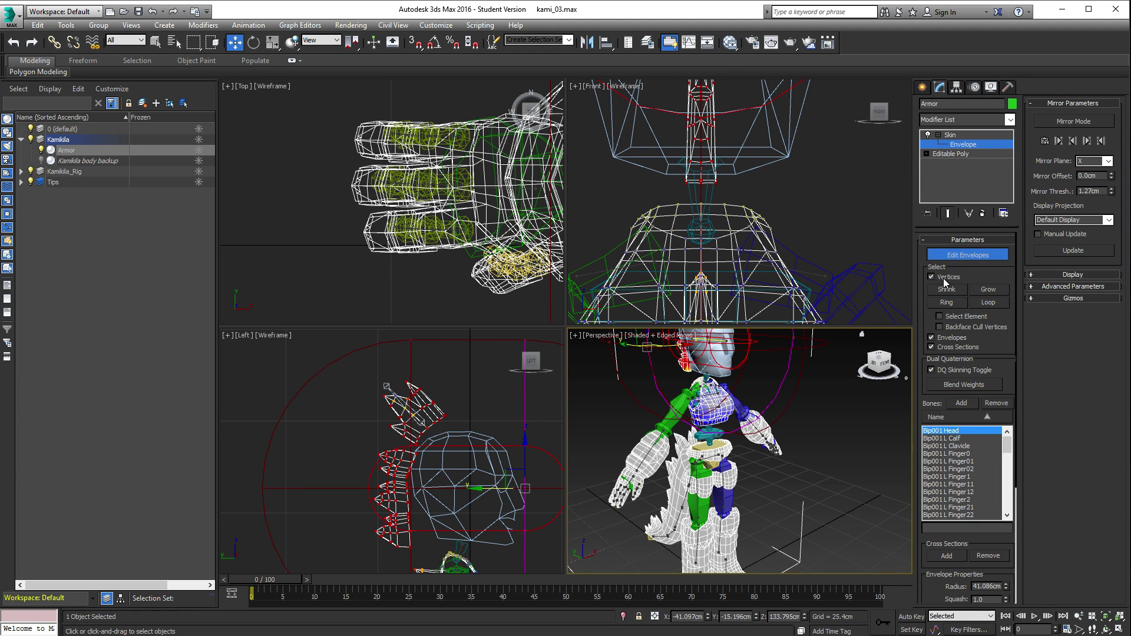
Step: Examine the Armor's skin vertices around the torso, arms, legs and feet in the different viewports
scroll(849, 332, down, 5)
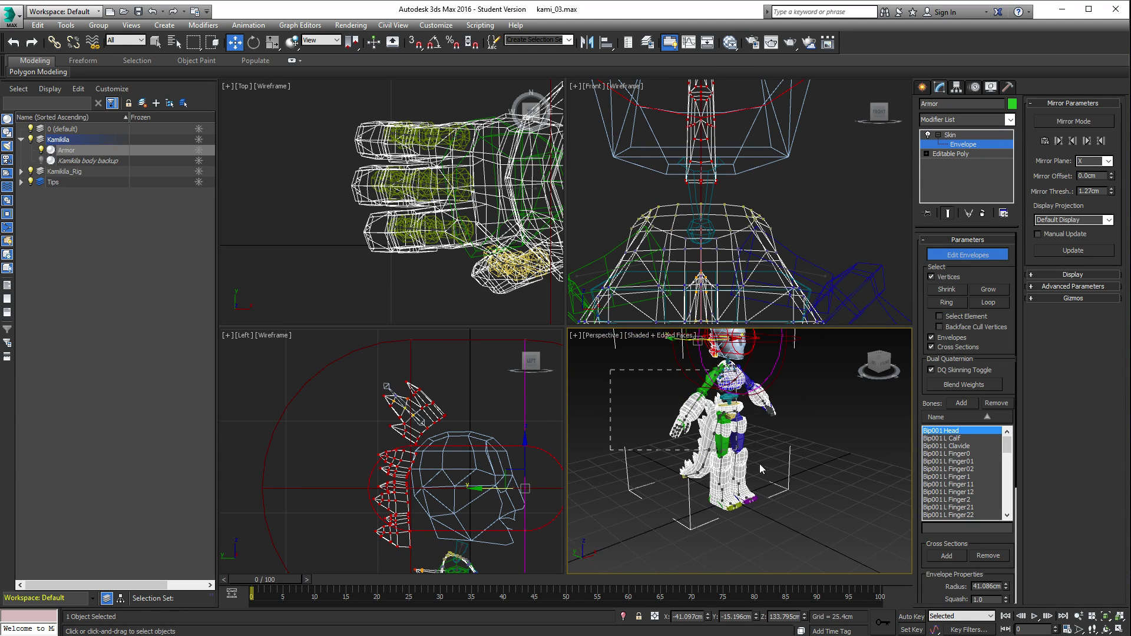
scroll(677, 396, up, 6)
scroll(760, 203, up, 8)
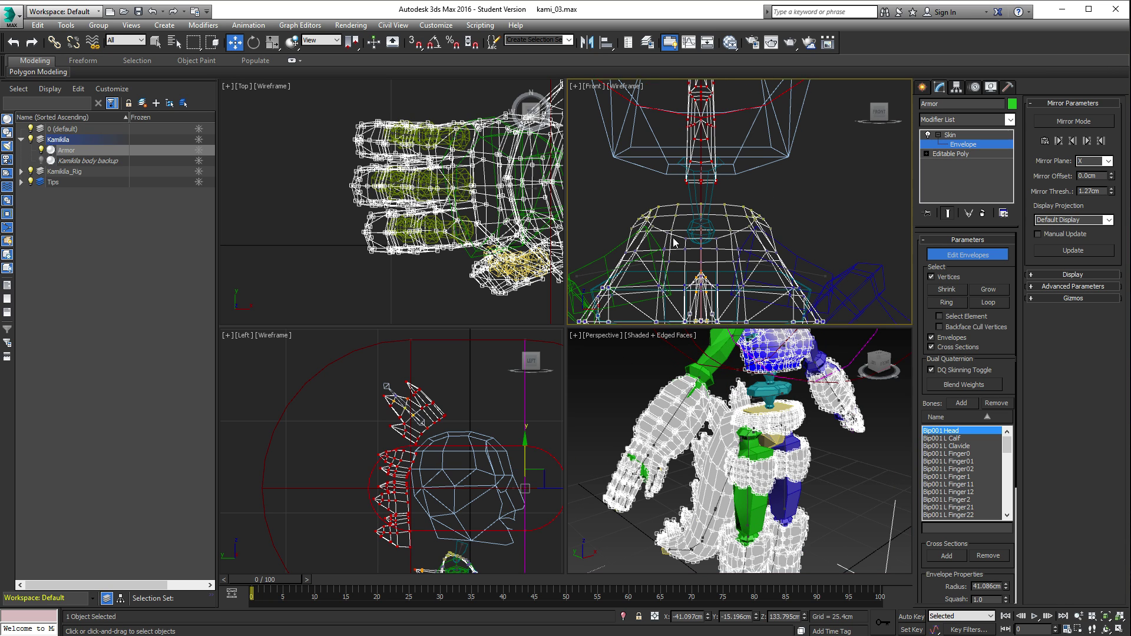
scroll(721, 242, down, 3)
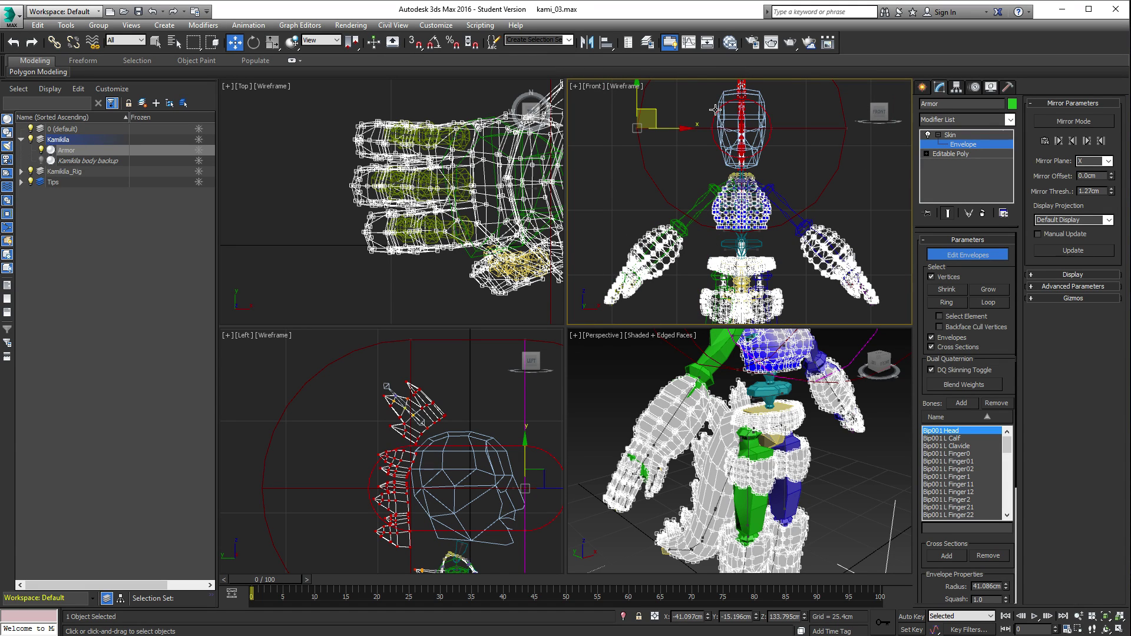
mouse_move(753, 132)
middle_down()
mouse_move(745, 200)
mouse_move(743, 125)
middle_up()
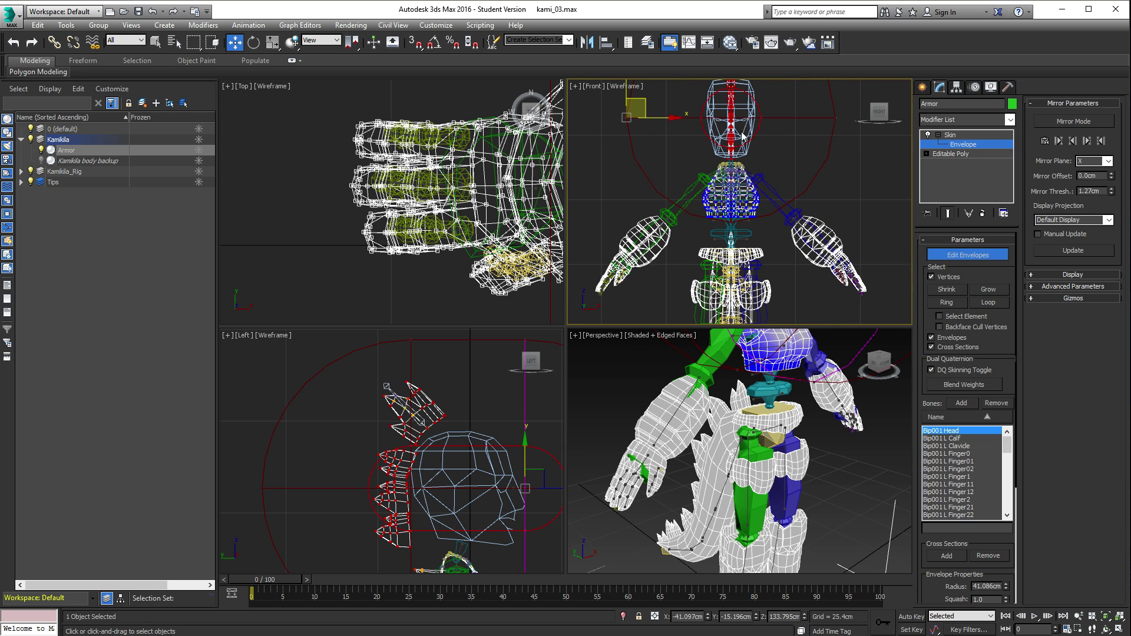
middle_drag(756, 268, 749, 159)
middle_drag(745, 288, 727, 258)
scroll(727, 258, up, 5)
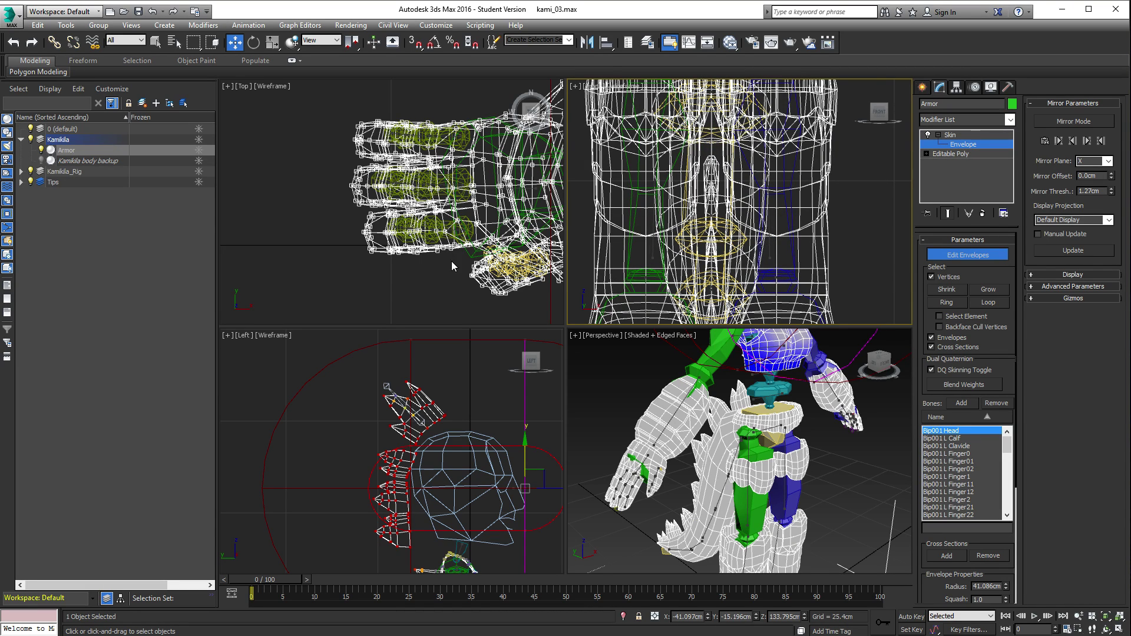
scroll(452, 266, down, 5)
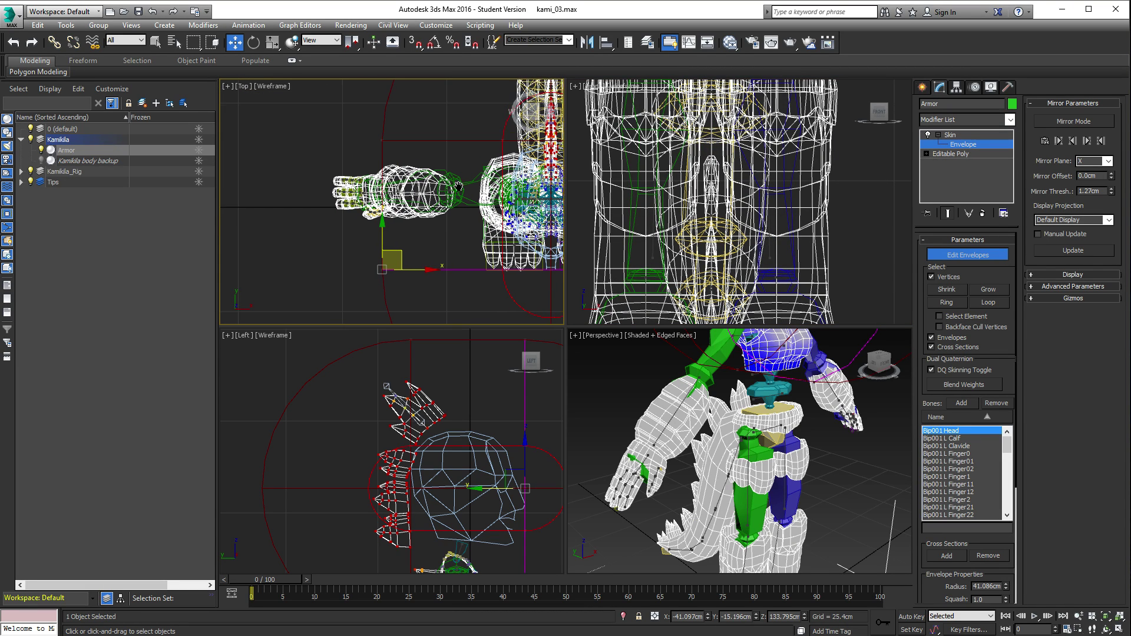
middle_drag(459, 186, 457, 188)
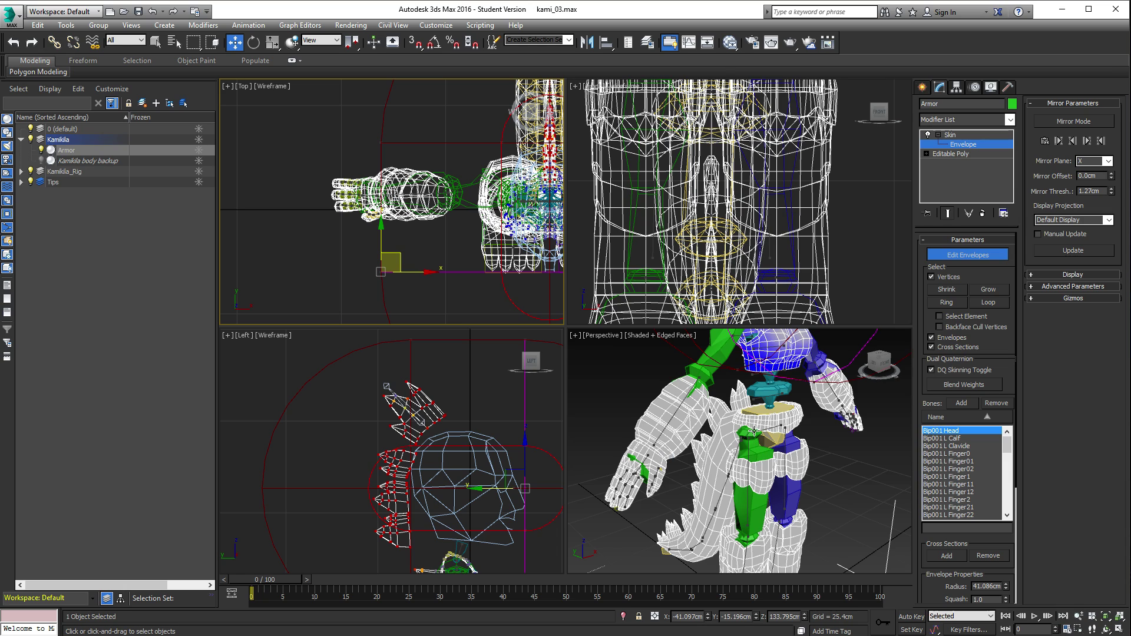
middle_drag(796, 421, 673, 491)
middle_drag(685, 368, 695, 332)
middle_drag(670, 449, 642, 494)
scroll(669, 468, up, 3)
Step: Select the skin vertices of the character's right boot, from the foot up to the top rim
drag(712, 554, 754, 549)
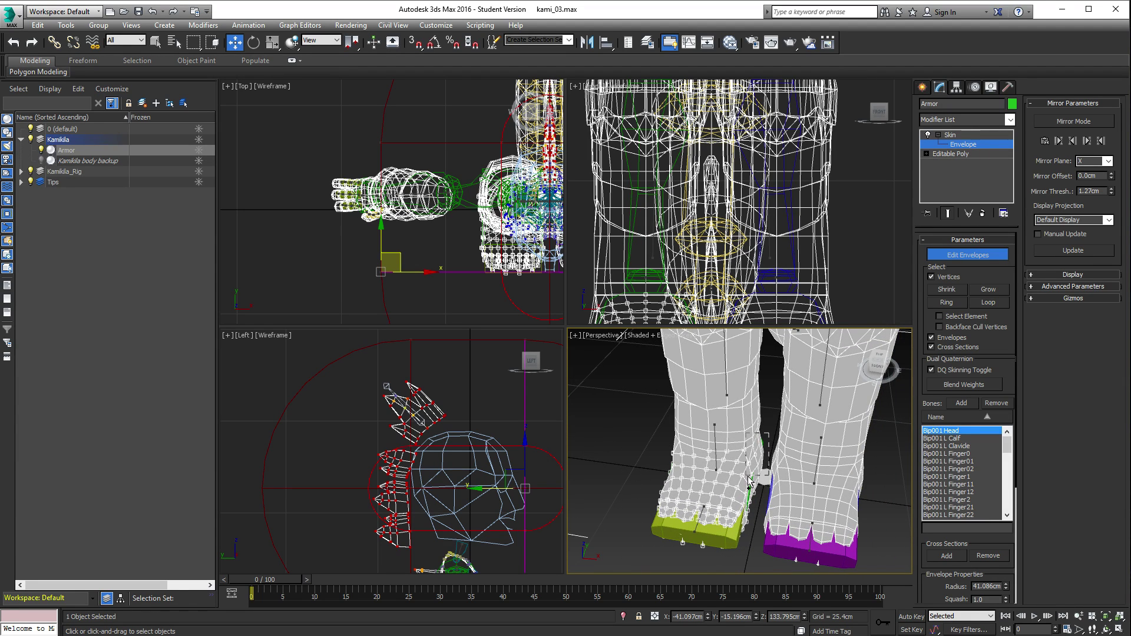
drag(639, 399, 741, 451)
scroll(741, 454, up, 3)
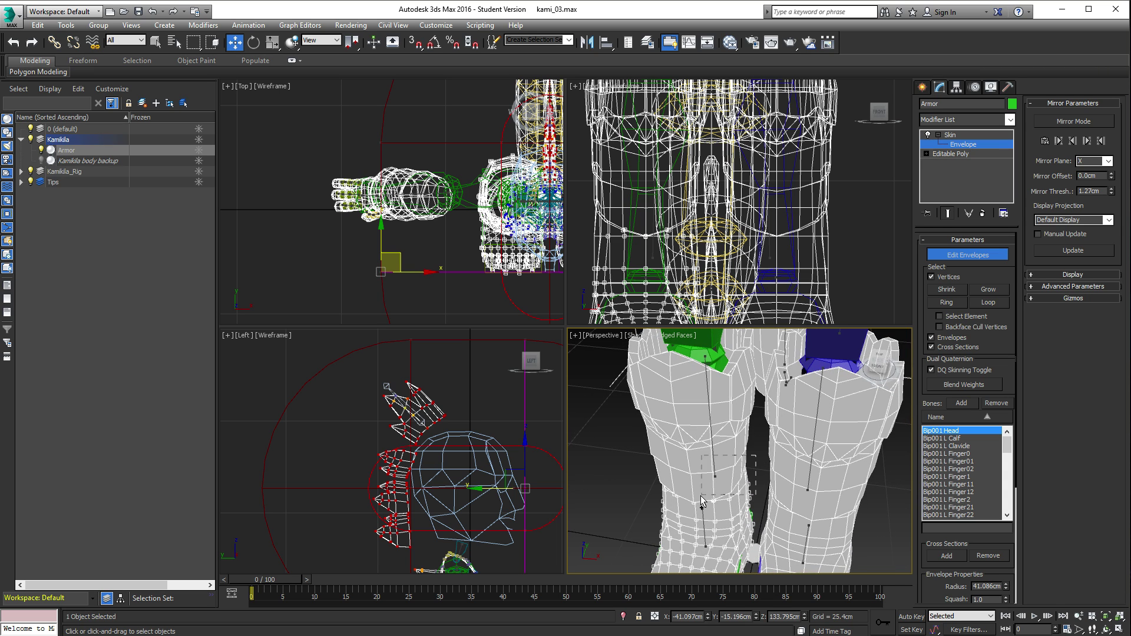
alt+middle_drag(645, 507, 669, 482)
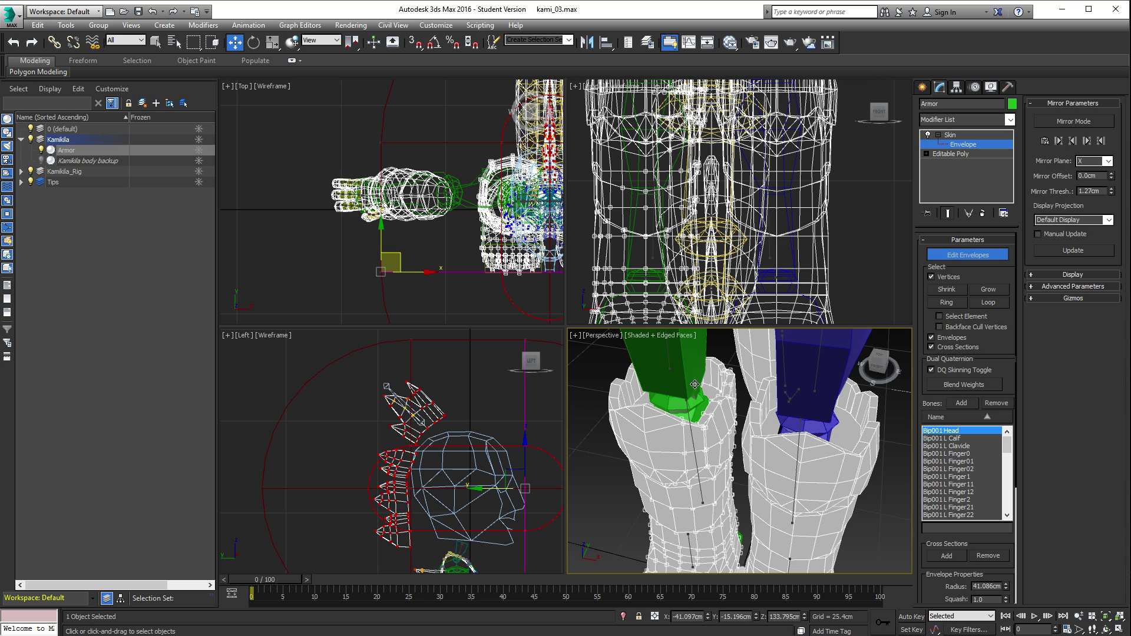
drag(580, 364, 691, 514)
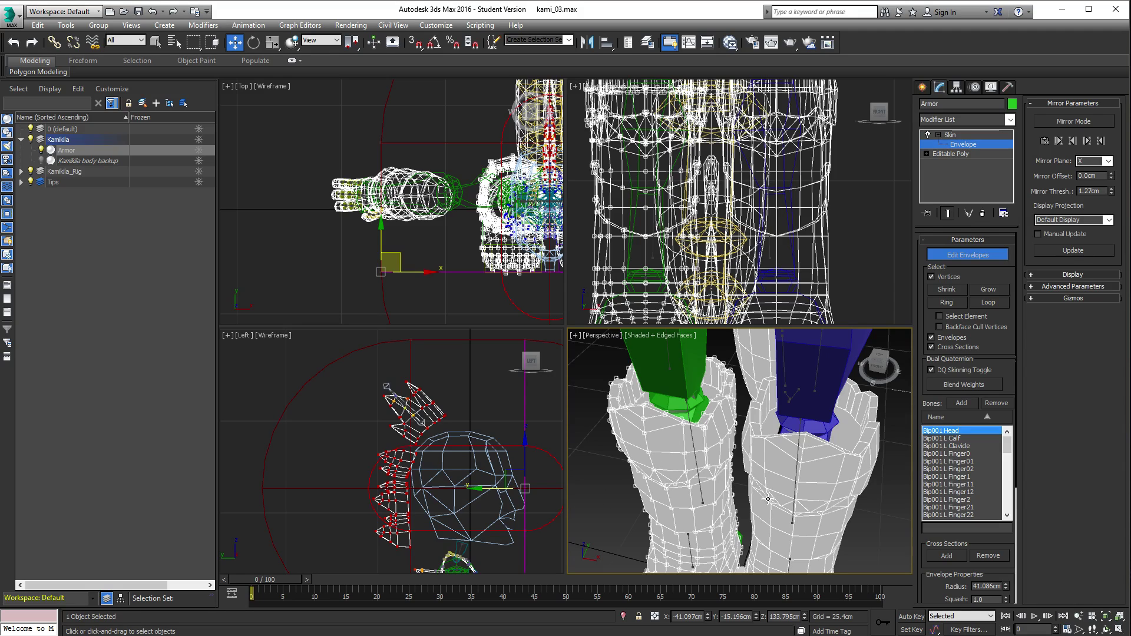
Step: Switch the Armor from Skin envelope editing to the Element level of its base Editable Poly
click(948, 154)
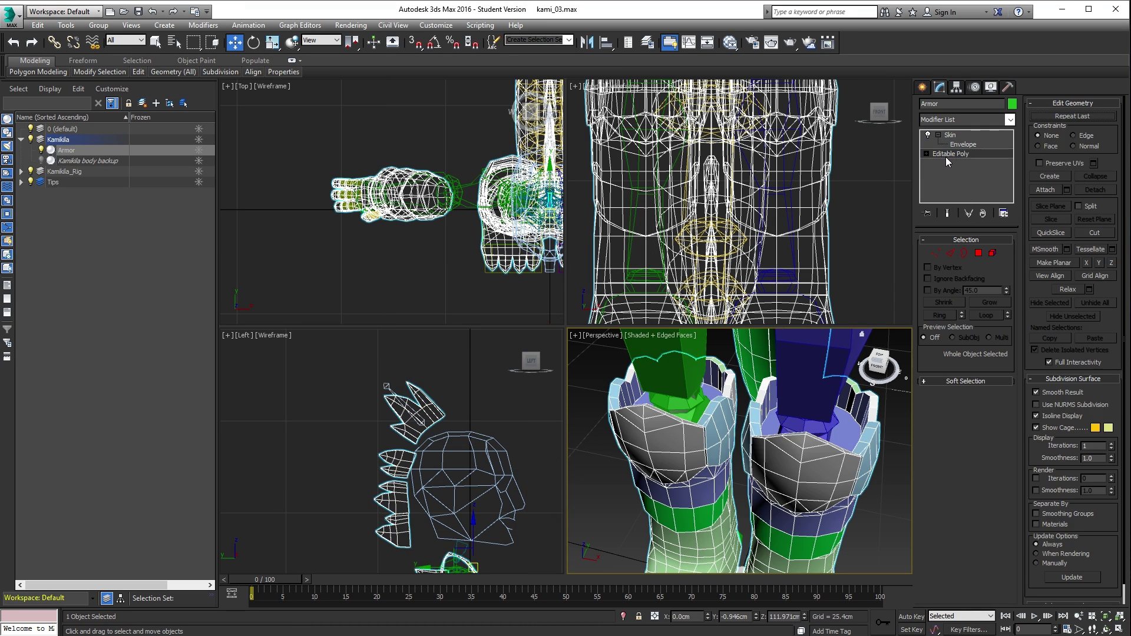
scroll(746, 404, down, 5)
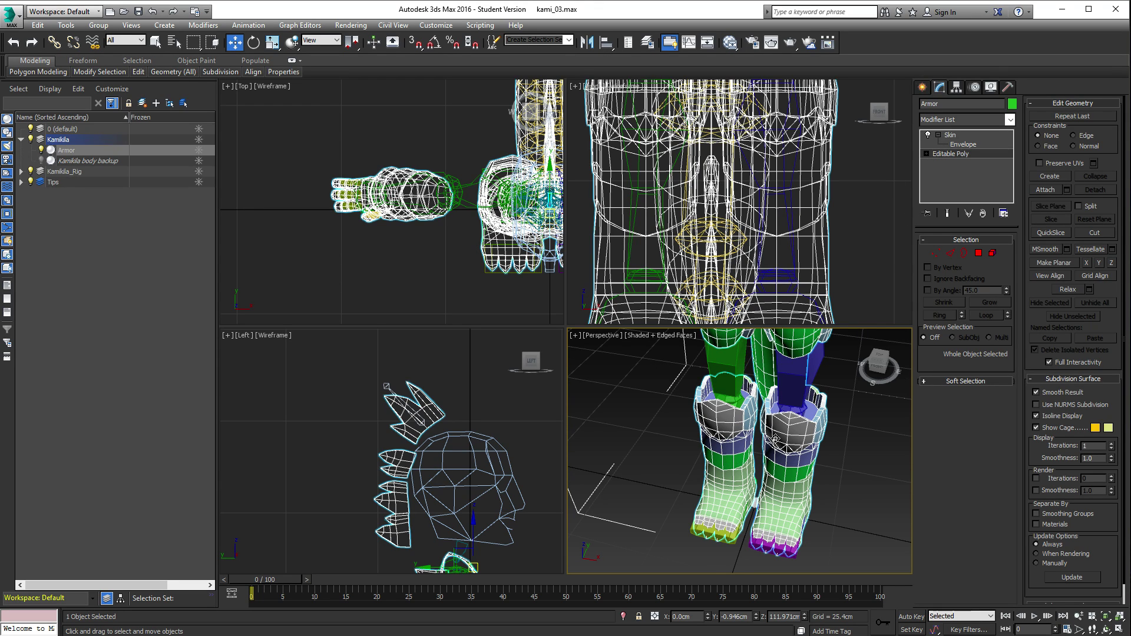
middle_drag(716, 395, 677, 412)
scroll(670, 225, down, 4)
middle_drag(671, 226, 670, 227)
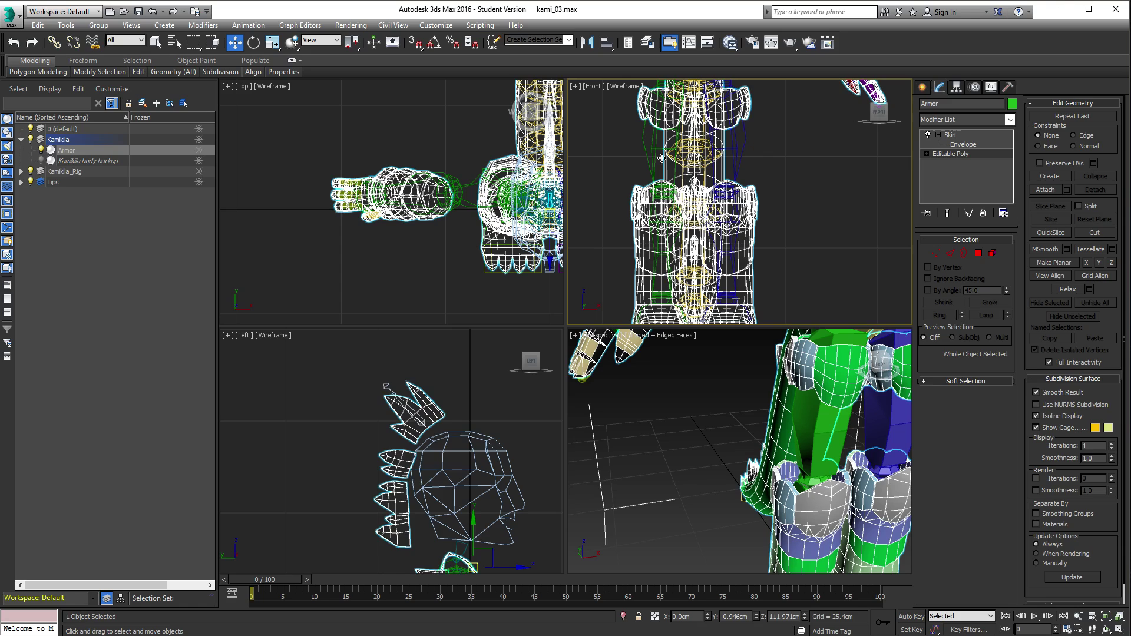
middle_drag(468, 545, 395, 369)
middle_drag(379, 560, 338, 382)
scroll(337, 380, down, 2)
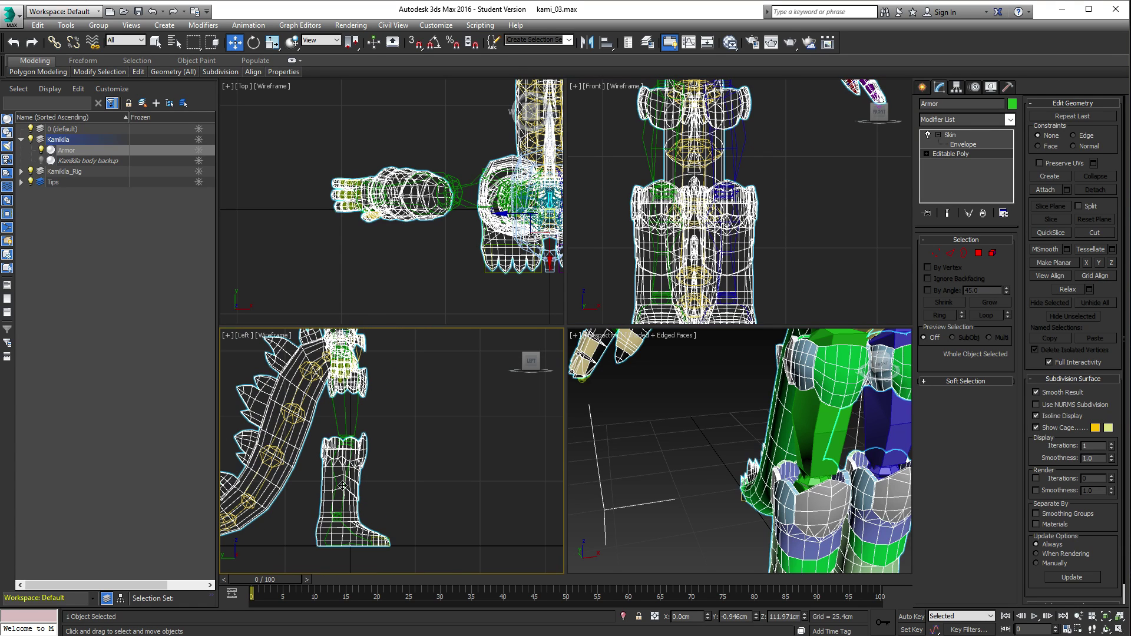
middle_drag(499, 250, 393, 249)
click(926, 154)
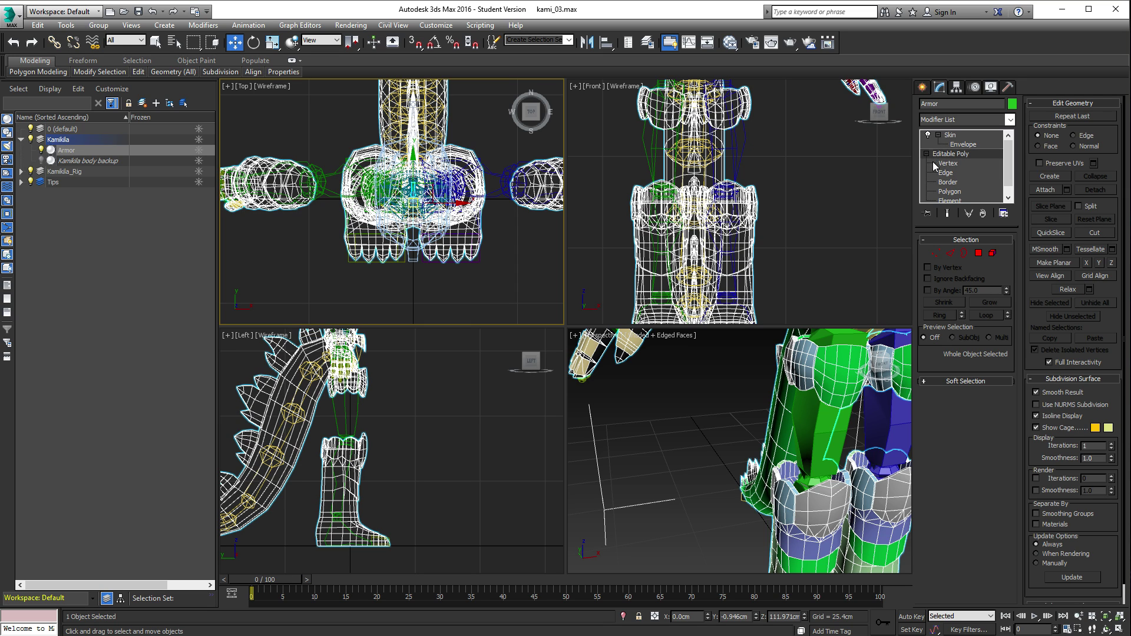
drag(1008, 168, 1007, 176)
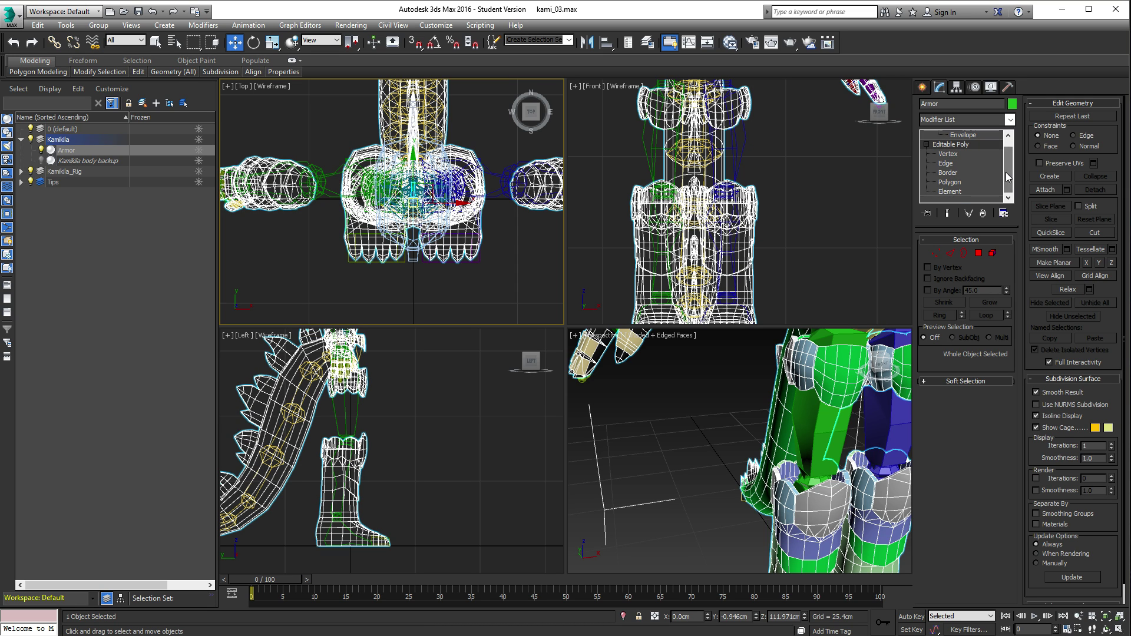
click(977, 192)
Step: Hide the armor elements of the character's left boot, tail, tail spikes and left thigh guard
alt+middle_drag(766, 448, 746, 475)
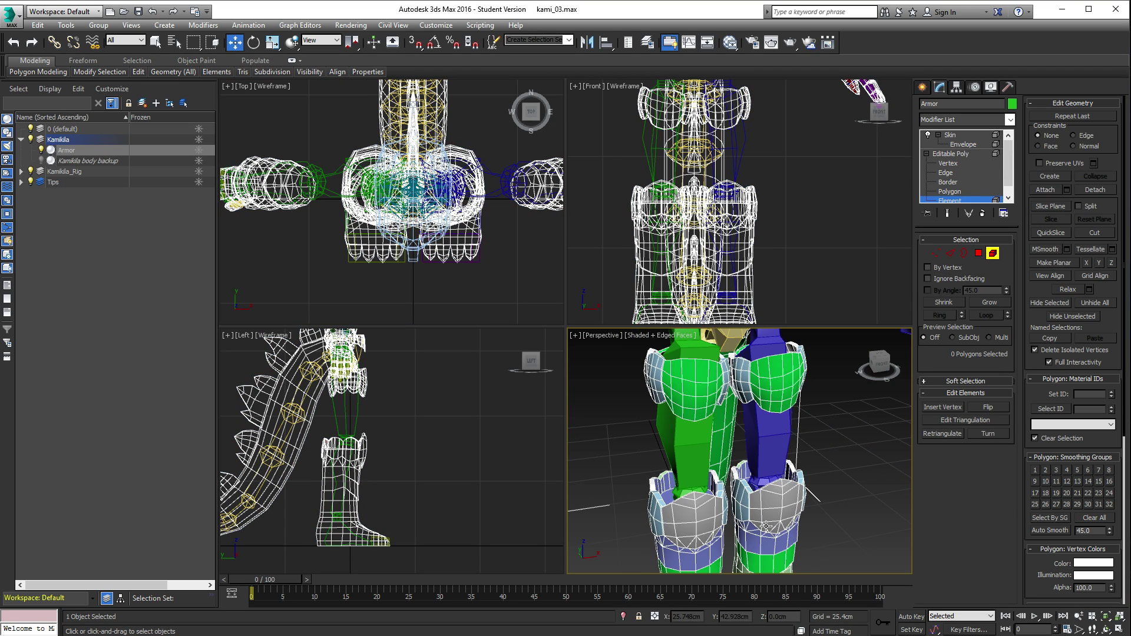
click(746, 475)
ctrl+click(729, 442)
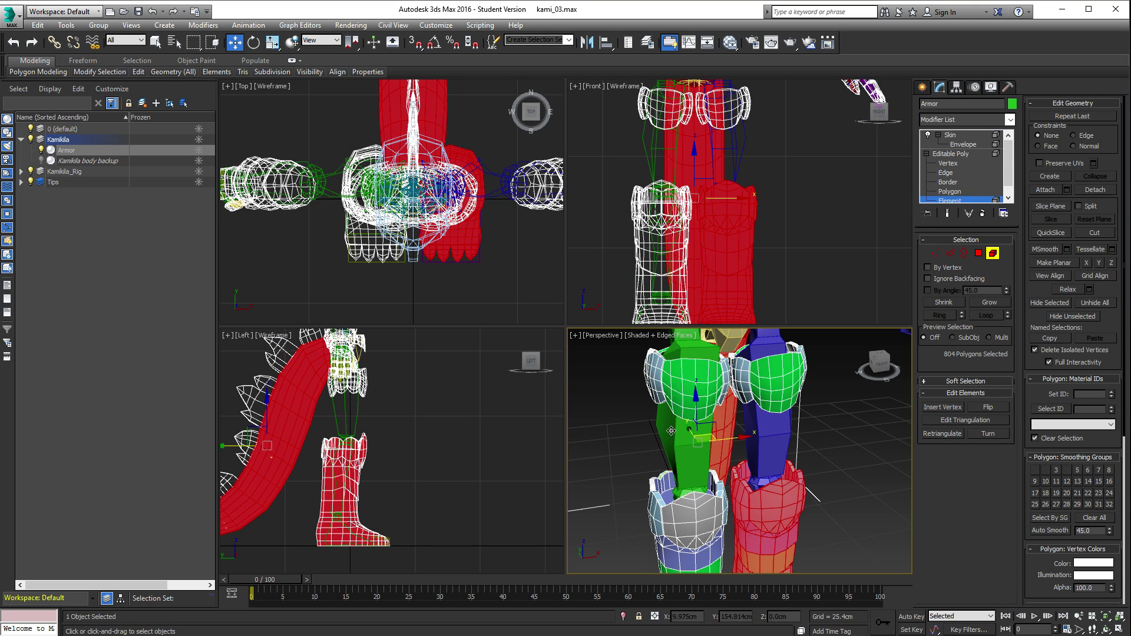
alt+middle_drag(671, 431, 677, 423)
ctrl+click(651, 406)
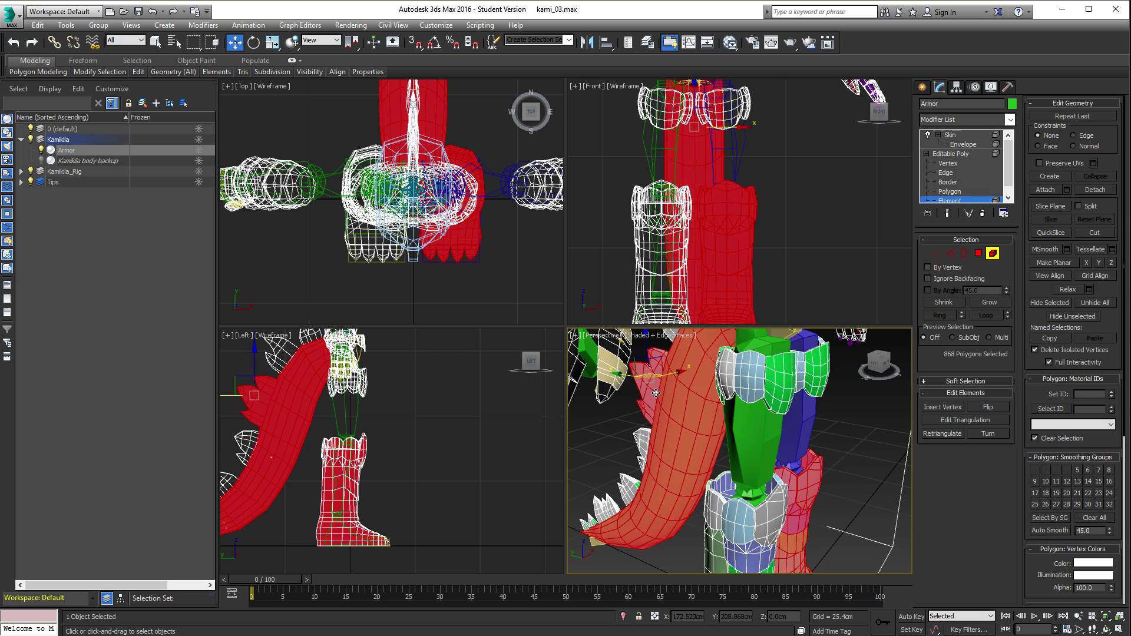
ctrl+click(653, 464)
alt+middle_drag(654, 464, 680, 350)
ctrl+click(694, 397)
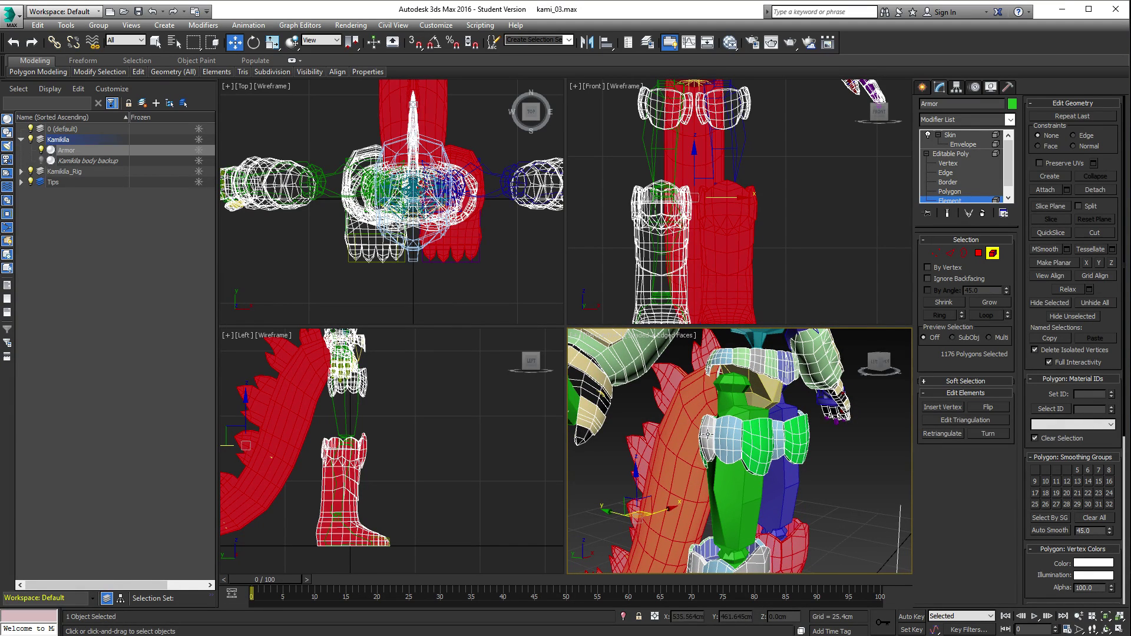
mouse_move(748, 444)
alt+middle_down()
mouse_move(780, 464)
mouse_move(742, 466)
alt+middle_up()
ctrl+click(741, 465)
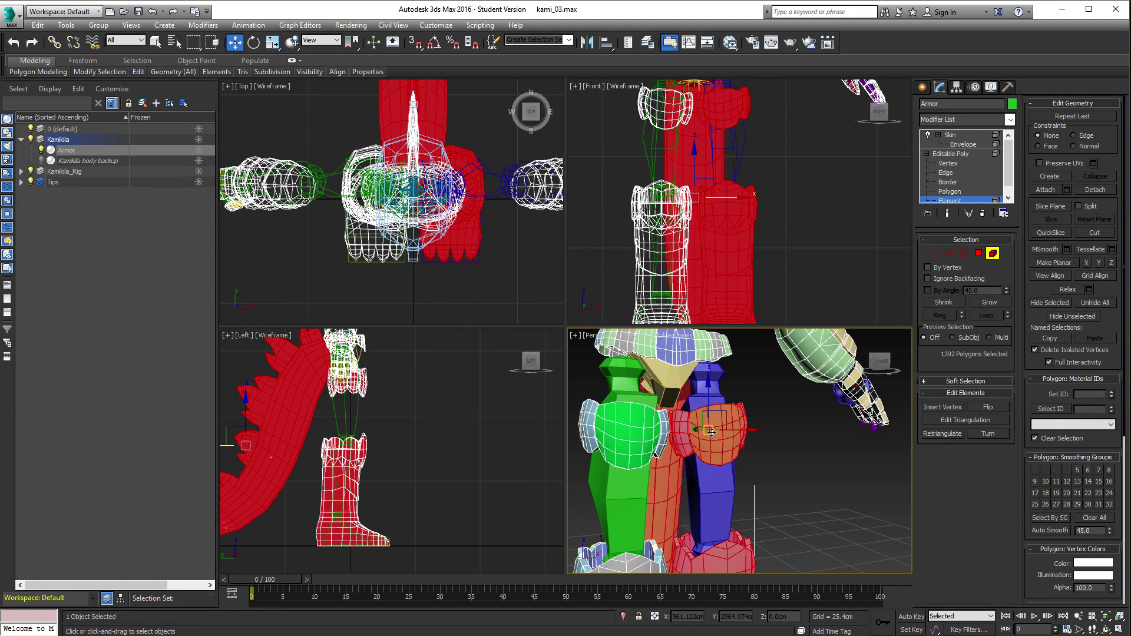
alt+middle_drag(650, 454, 666, 516)
scroll(665, 516, down, 4)
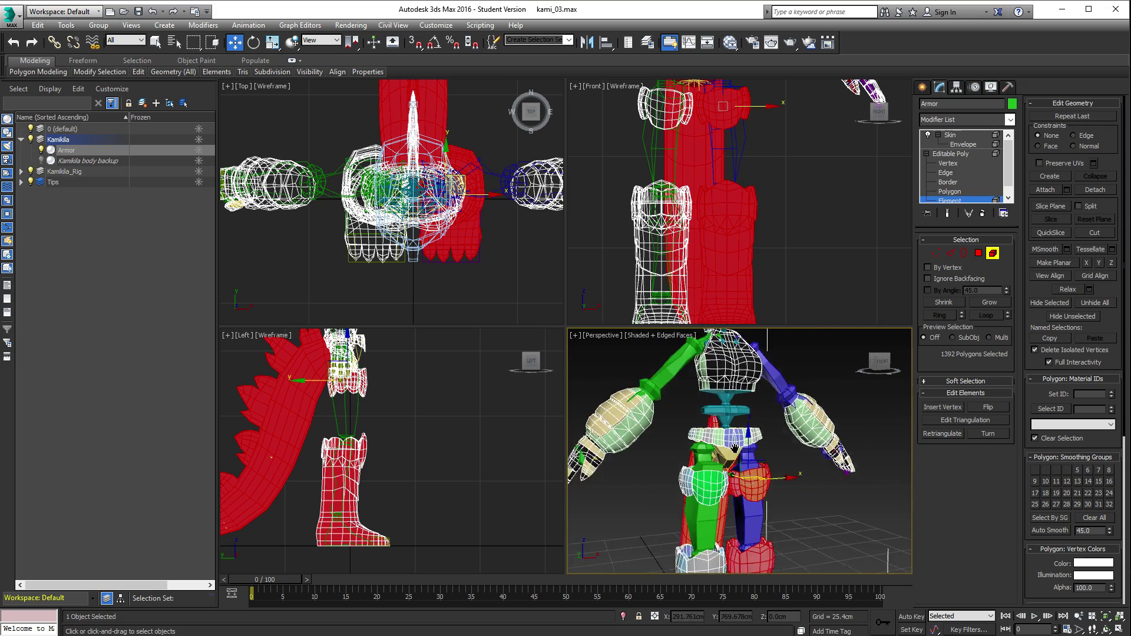
middle_drag(742, 505, 772, 421)
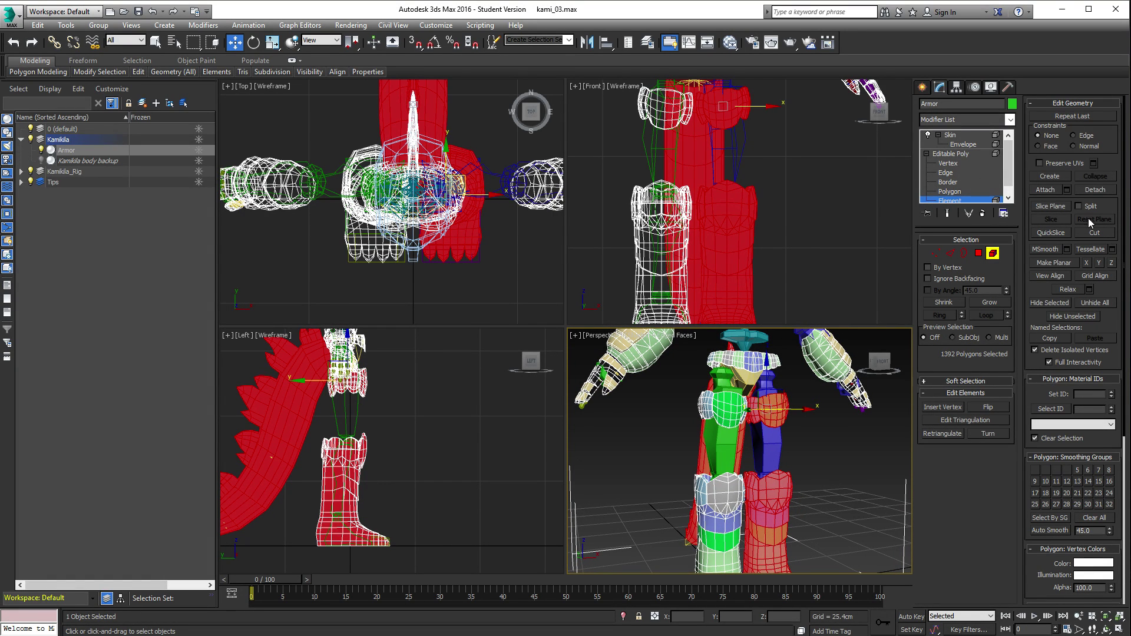
click(1042, 302)
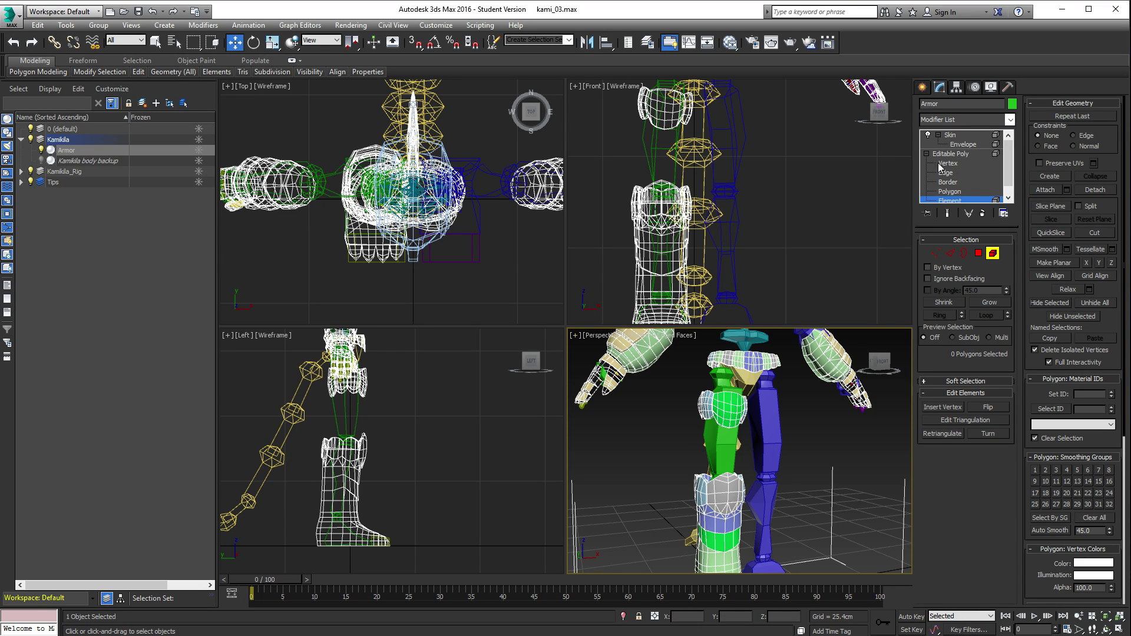
Step: Leave the Element level, view the Armor at its Skin modifier level, and return to the Editable Poly base
click(963, 136)
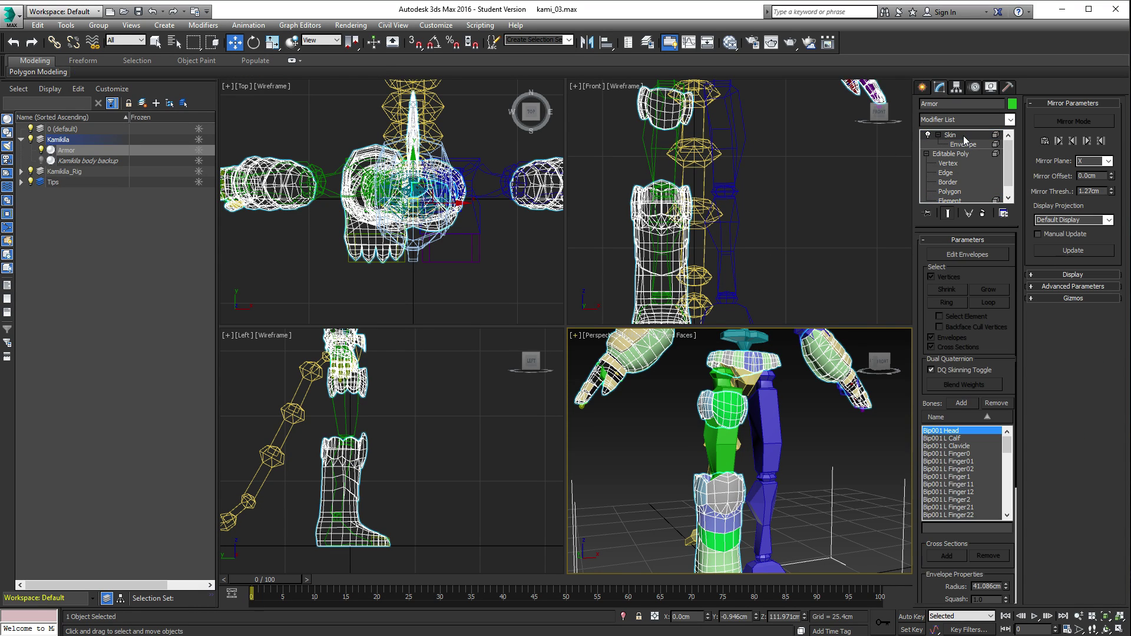
click(964, 154)
click(964, 155)
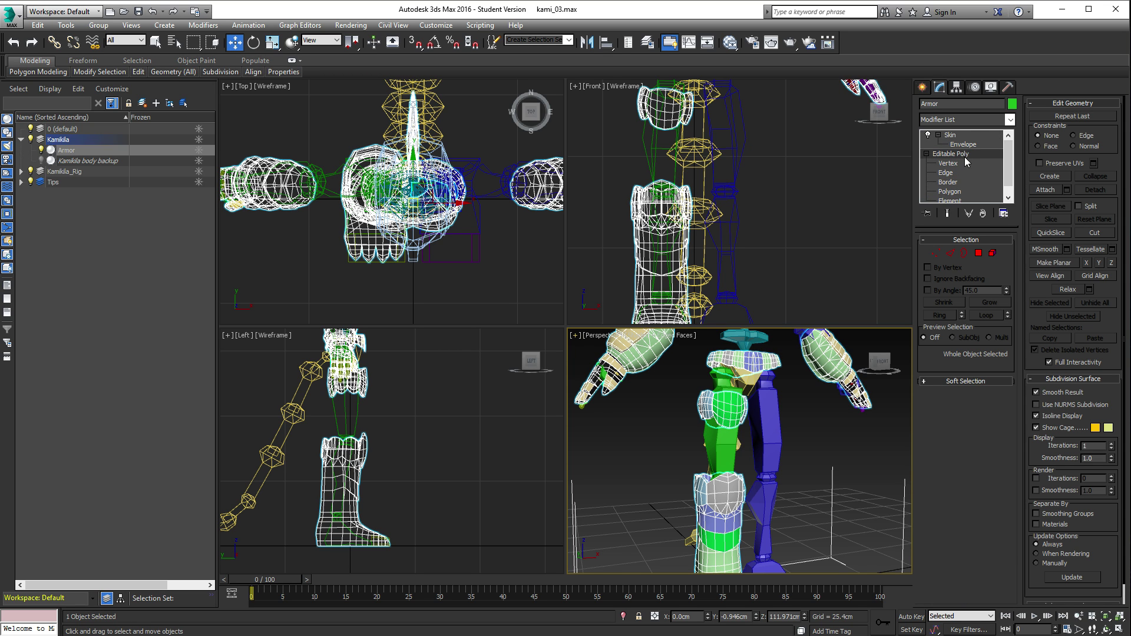
Step: Return the Armor to its Skin modifier and enter the Envelope level for editing the right boot
click(956, 137)
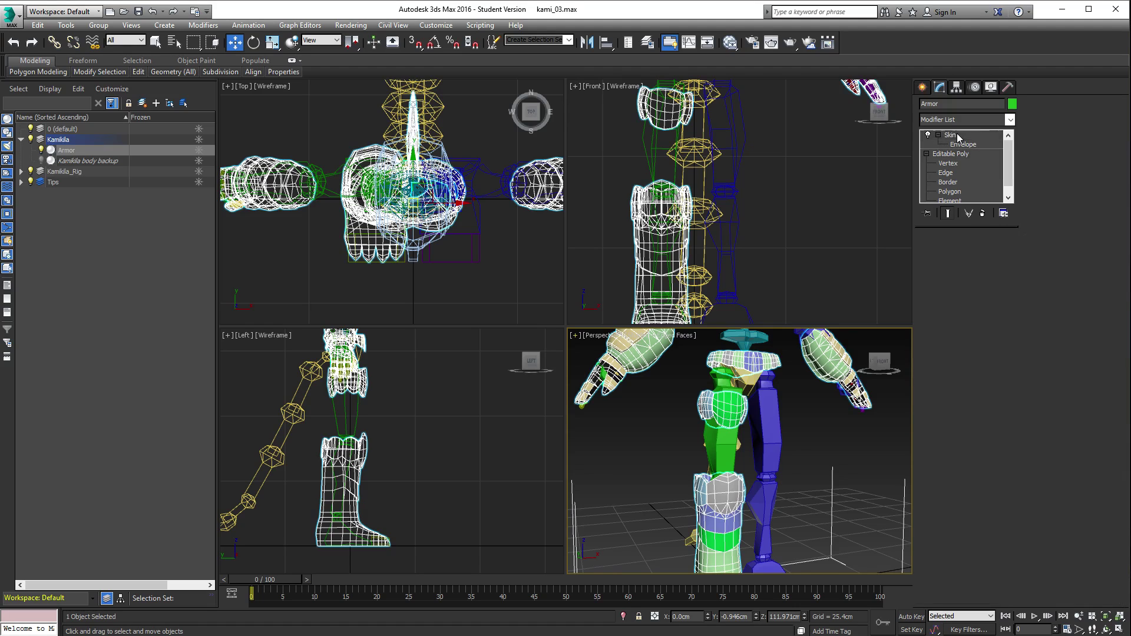
mouse_move(713, 466)
alt+middle_down()
mouse_move(681, 512)
mouse_move(711, 469)
alt+middle_up()
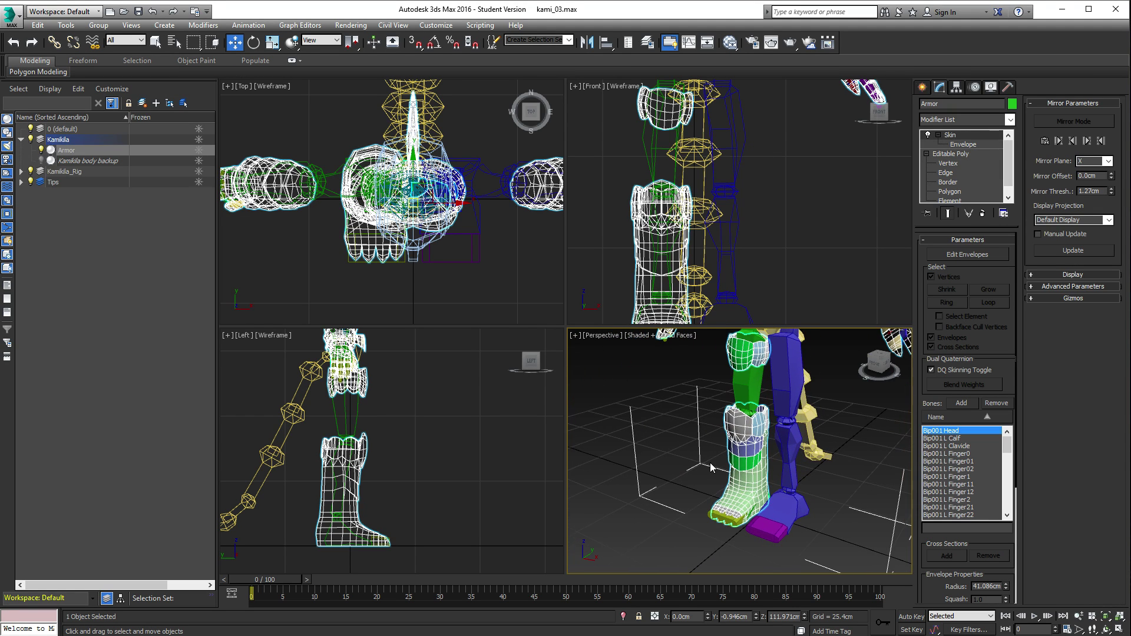
middle_drag(383, 471, 471, 423)
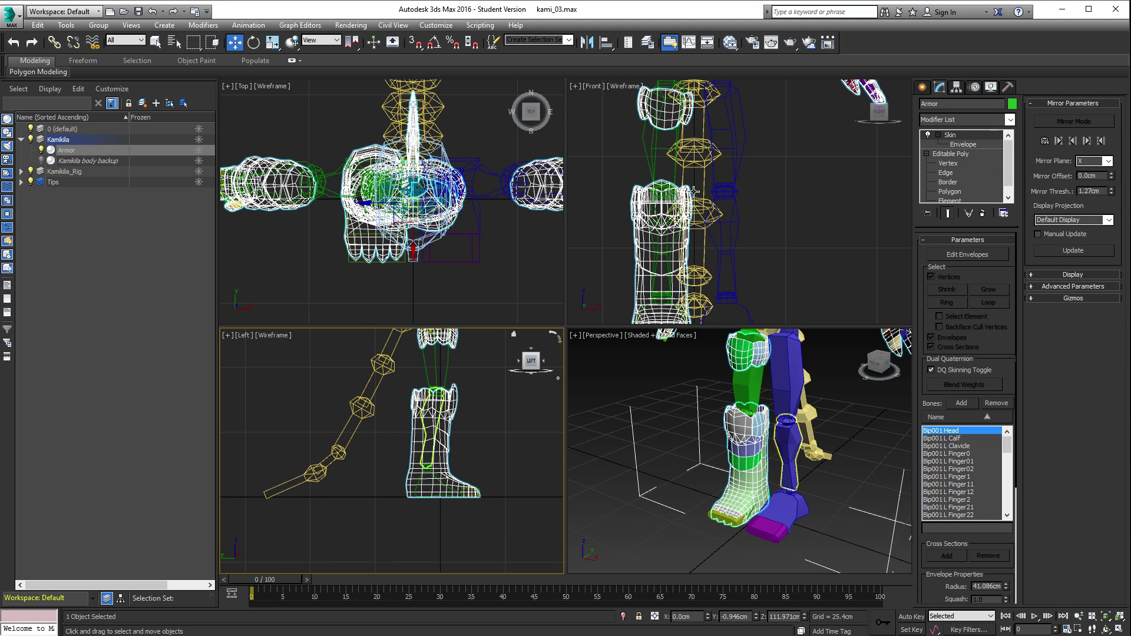
alt+middle_drag(830, 436, 853, 390)
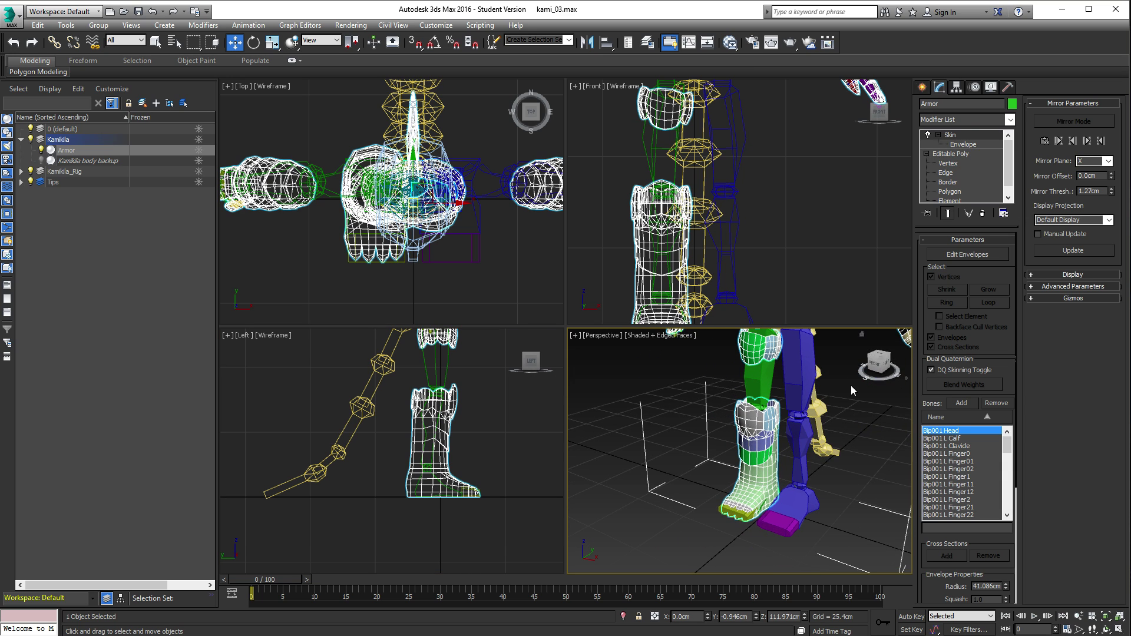
click(963, 144)
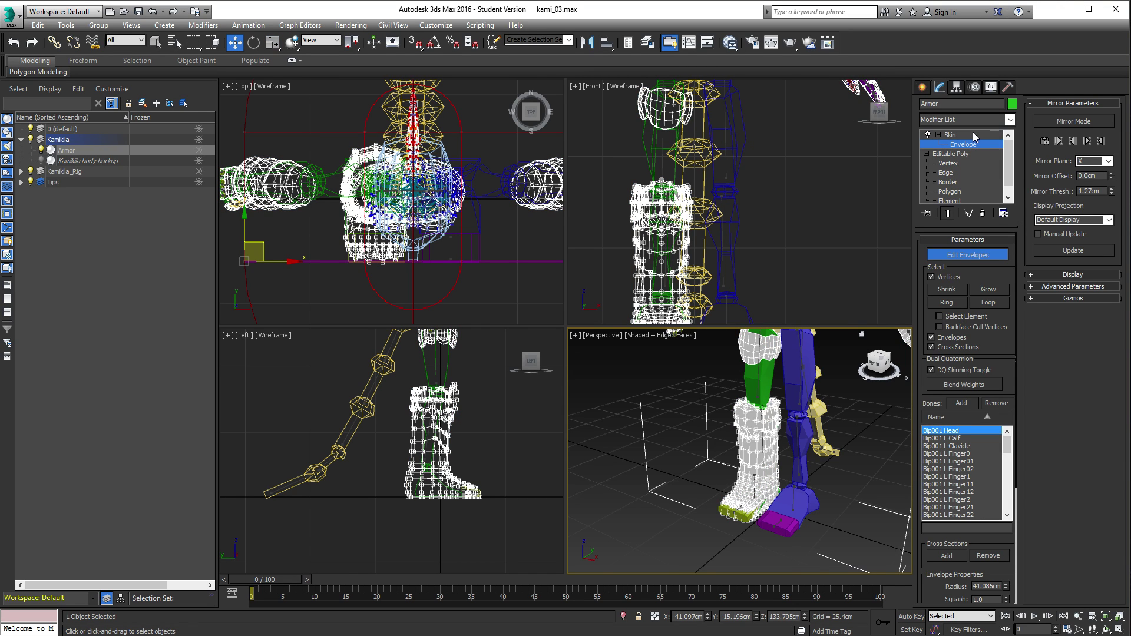
Step: Select the right calf bone's envelope and inspect its weight influence around the right boot
alt+middle_drag(866, 353, 911, 310)
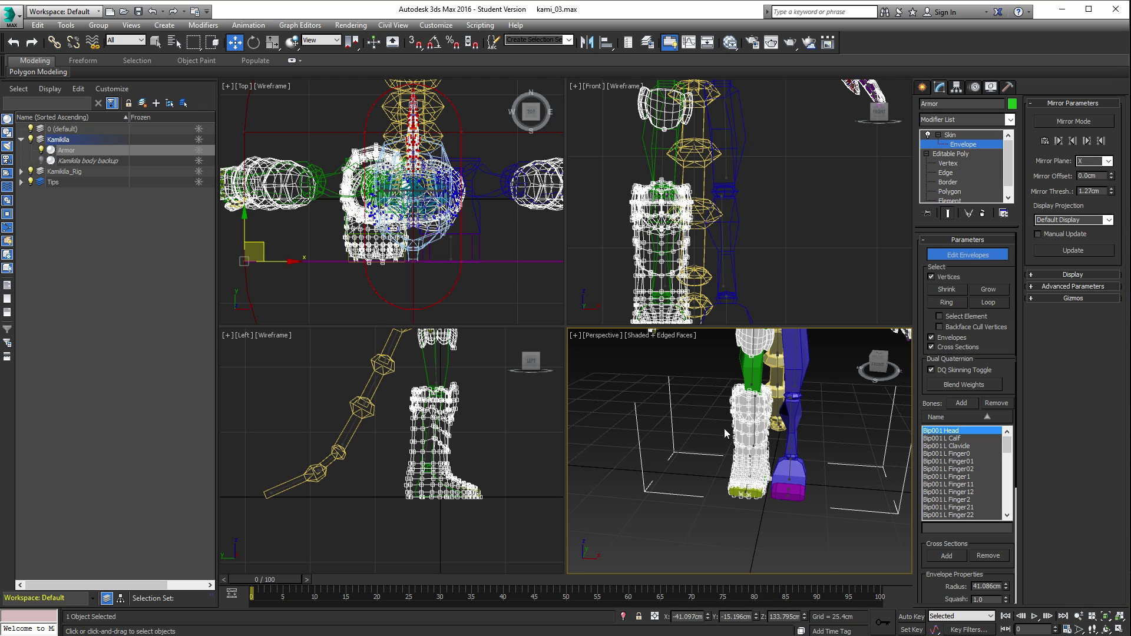
scroll(733, 405, up, 3)
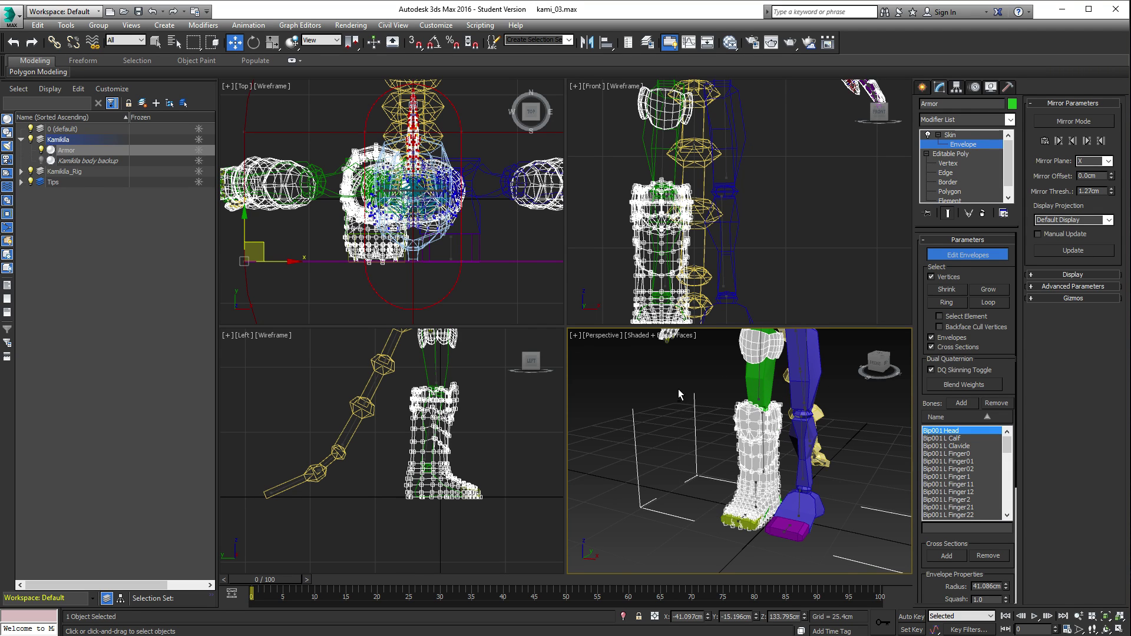
alt+middle_drag(678, 389, 704, 390)
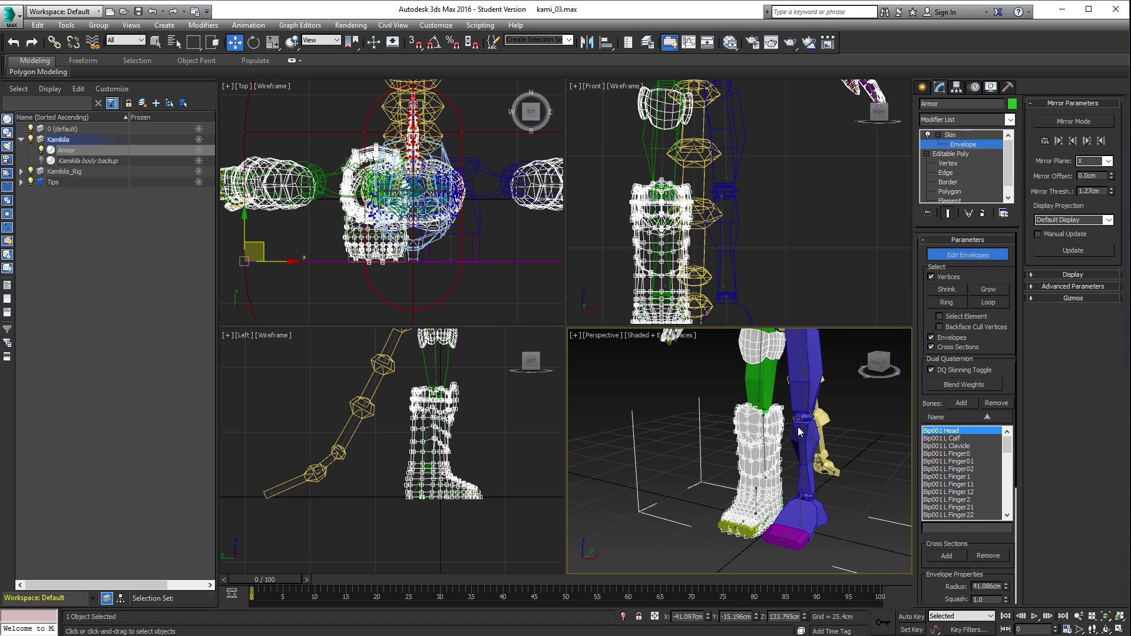
middle_drag(799, 432, 745, 360)
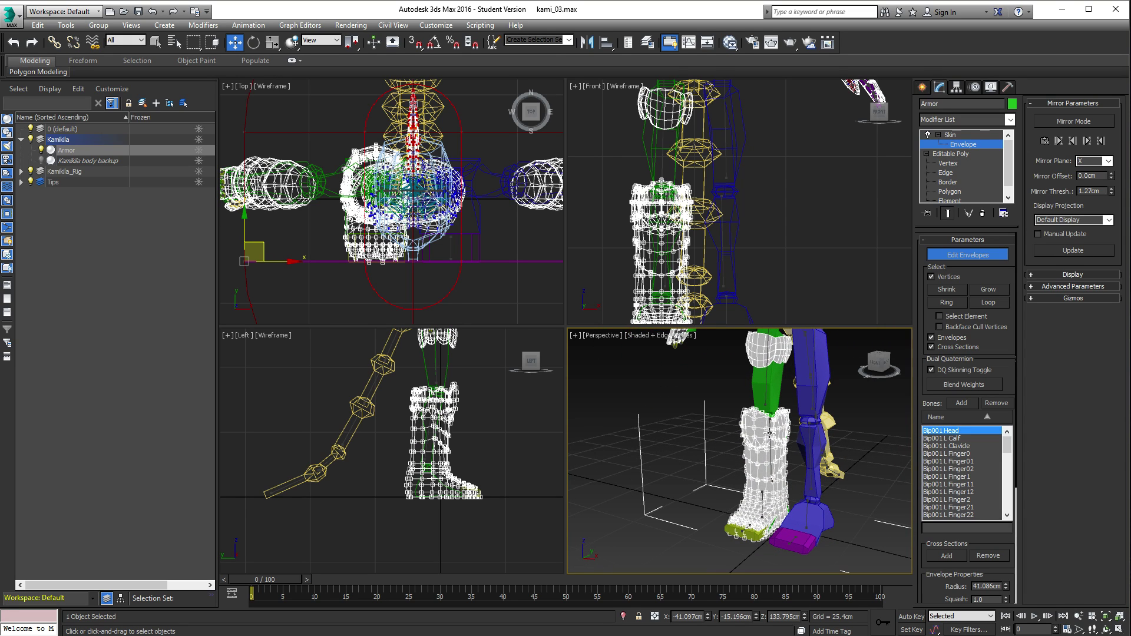
scroll(770, 398, down, 3)
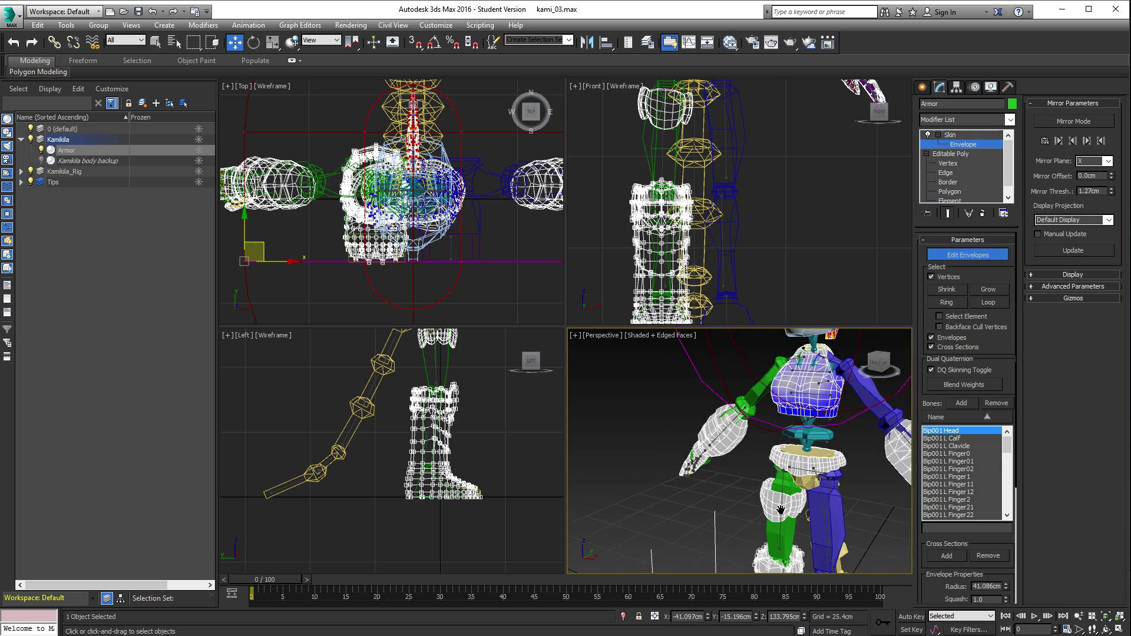
scroll(757, 453, up, 3)
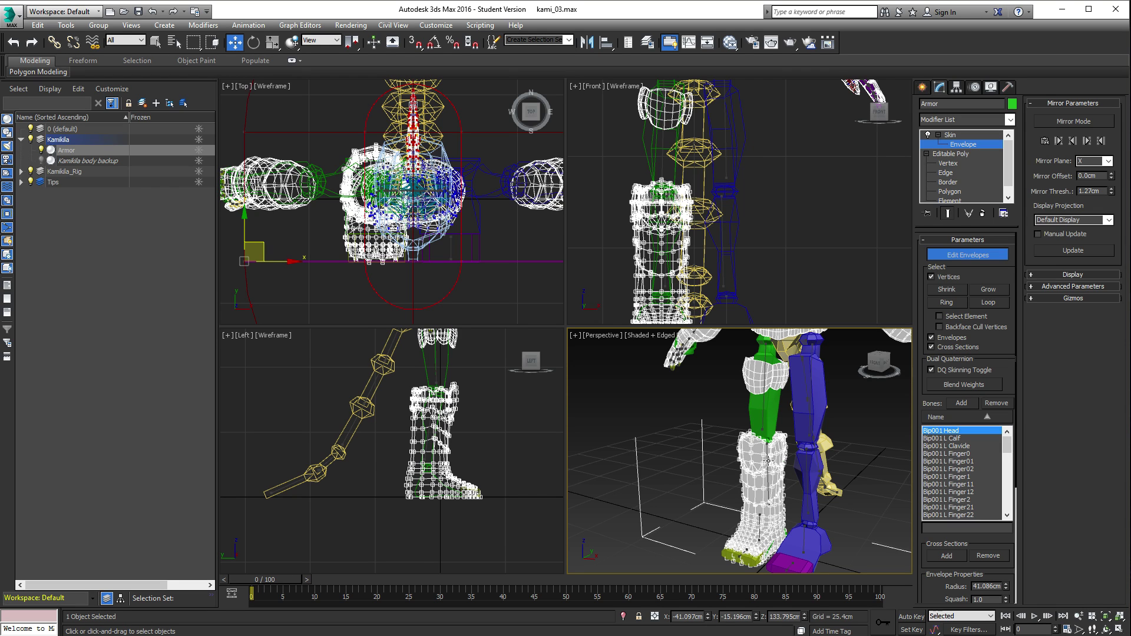
click(767, 459)
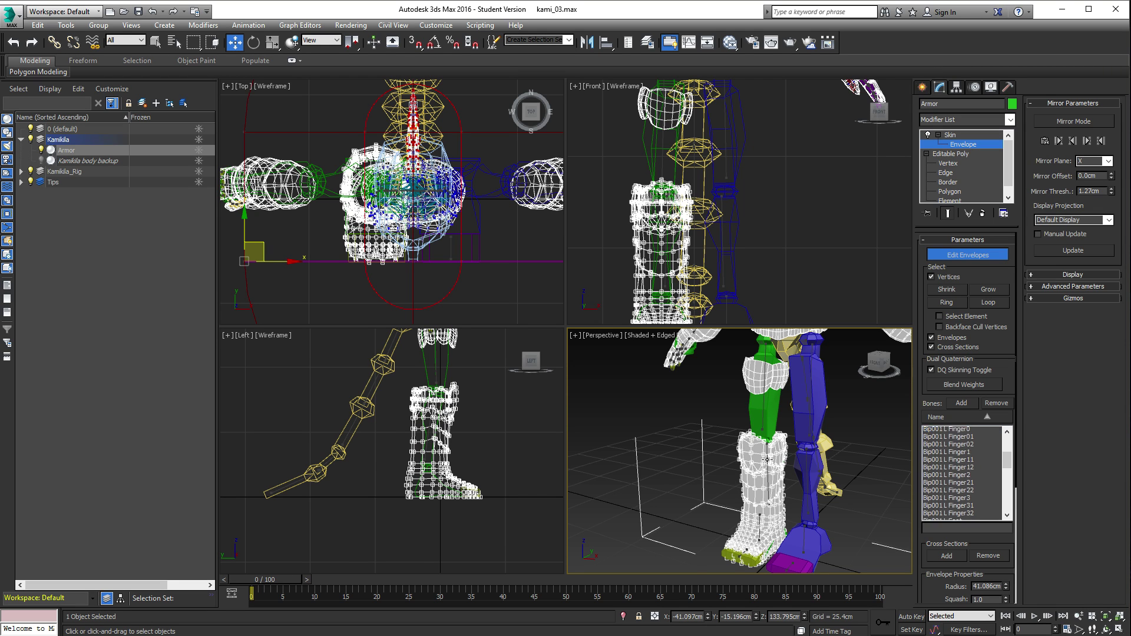
alt+middle_drag(767, 461, 793, 482)
scroll(745, 480, up, 3)
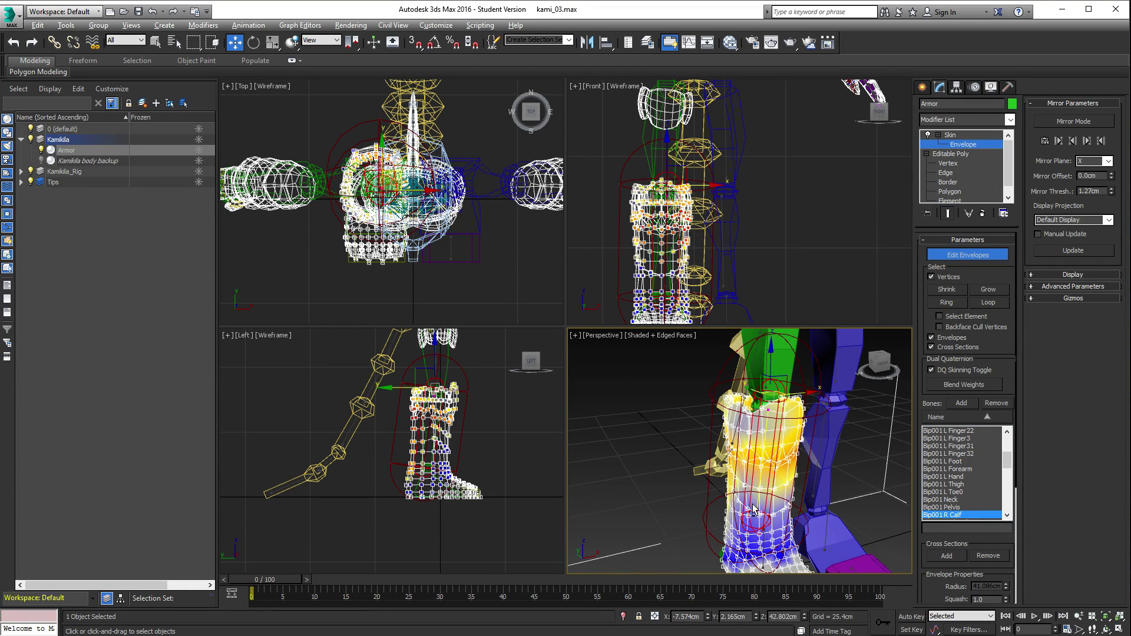
alt+middle_drag(755, 511, 733, 482)
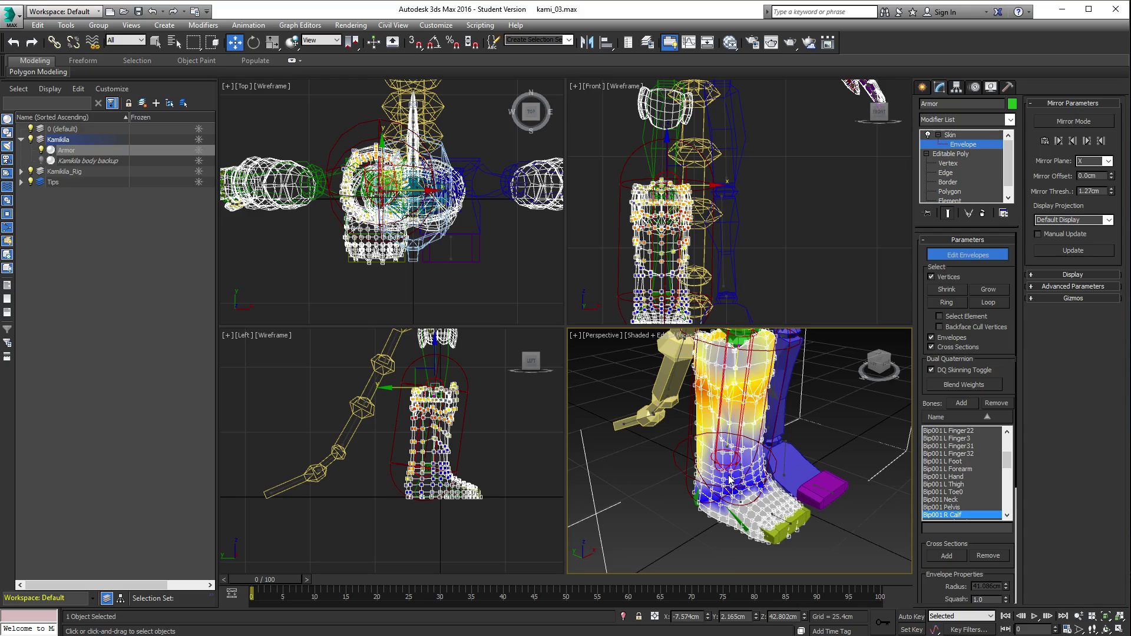
alt+middle_drag(770, 452, 717, 396)
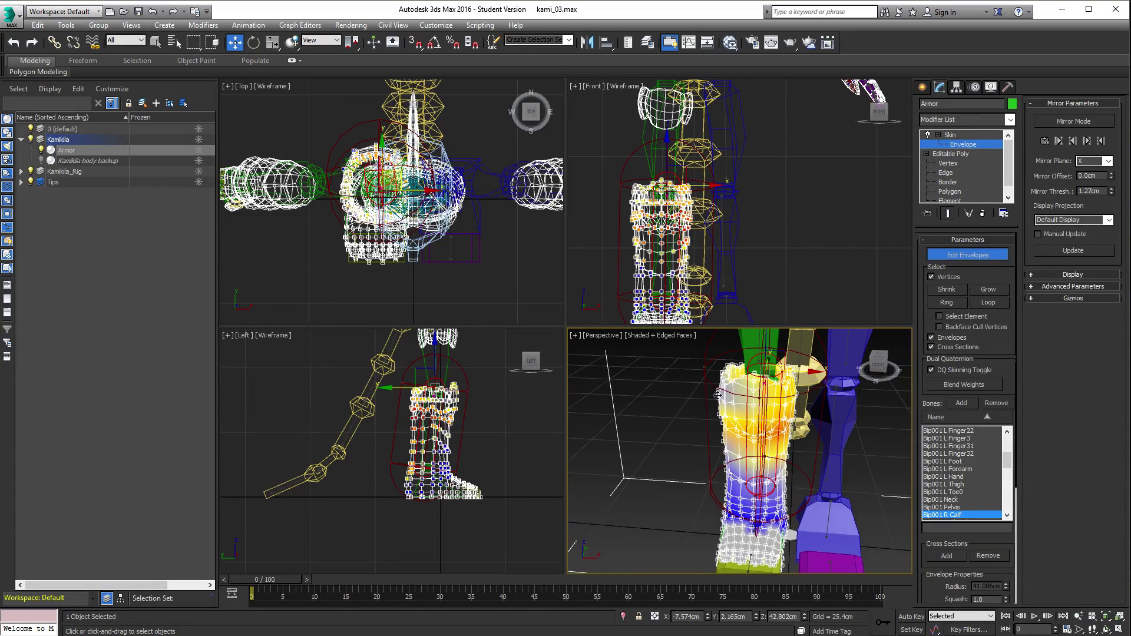
alt+middle_drag(808, 393, 777, 400)
scroll(800, 466, up, 5)
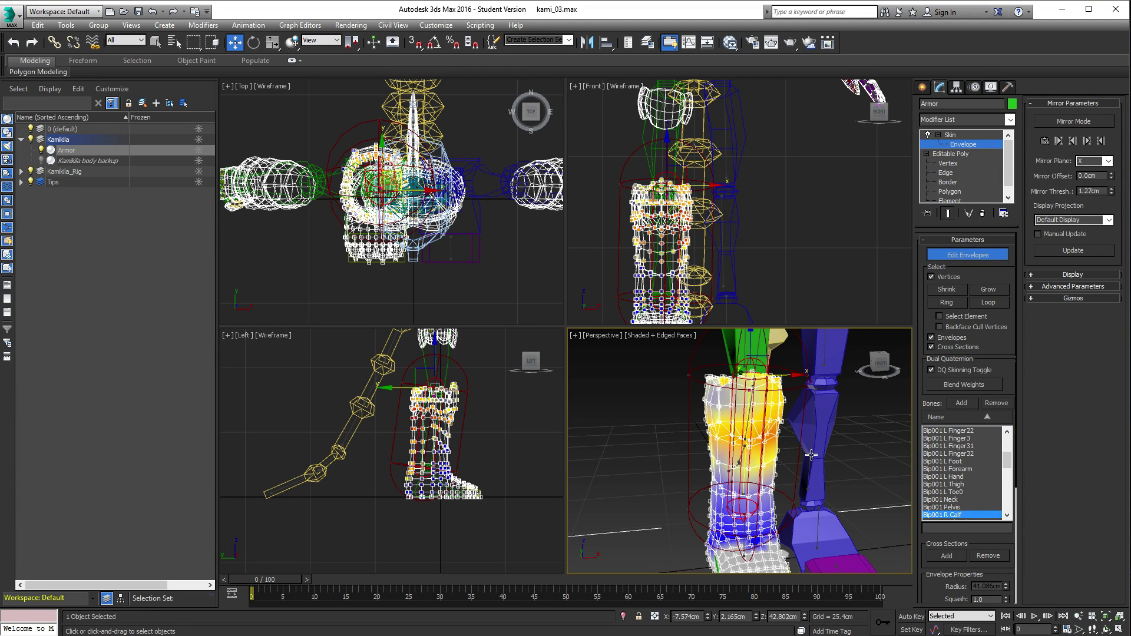
Step: Maximize the perspective view and select the left calf bone to examine its unwanted influence on the right boot
click(1119, 629)
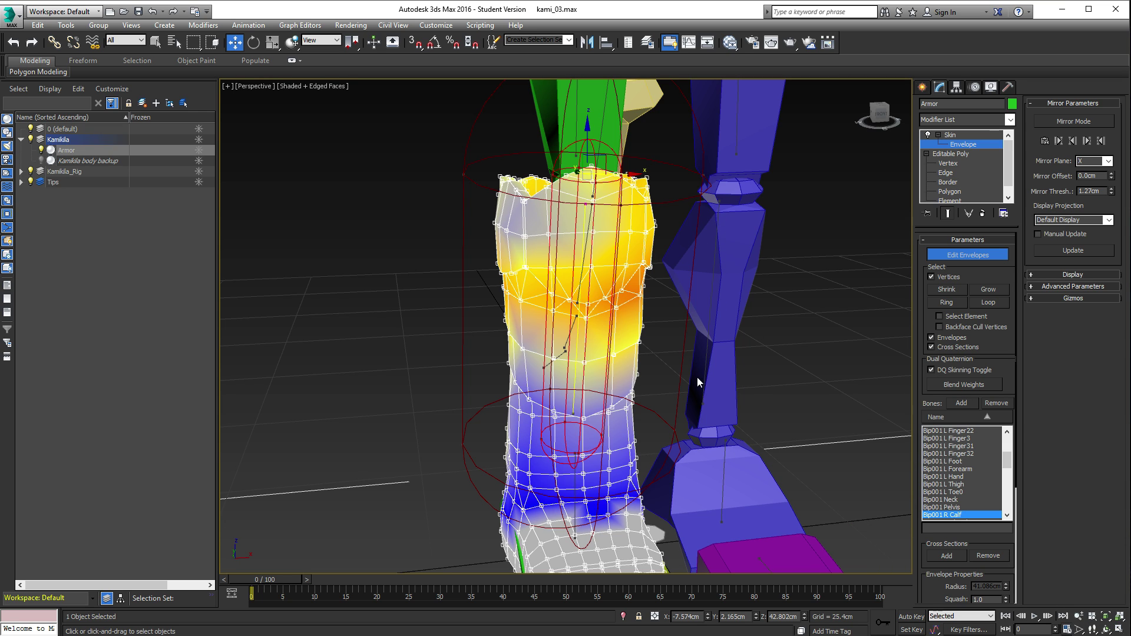
click(714, 276)
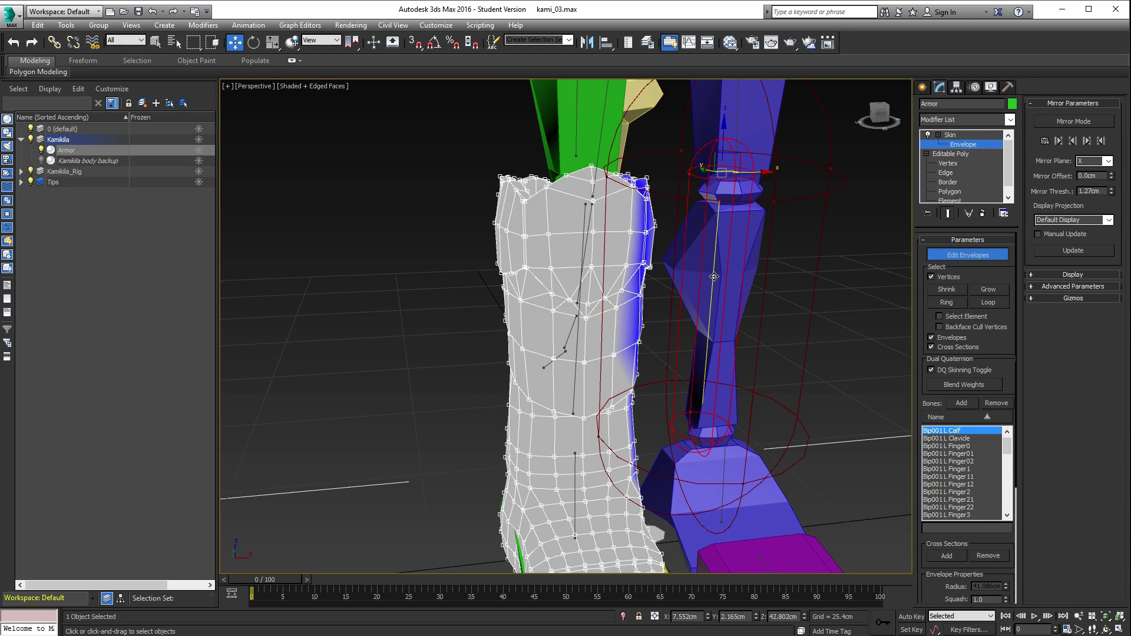
alt+middle_drag(469, 296, 653, 223)
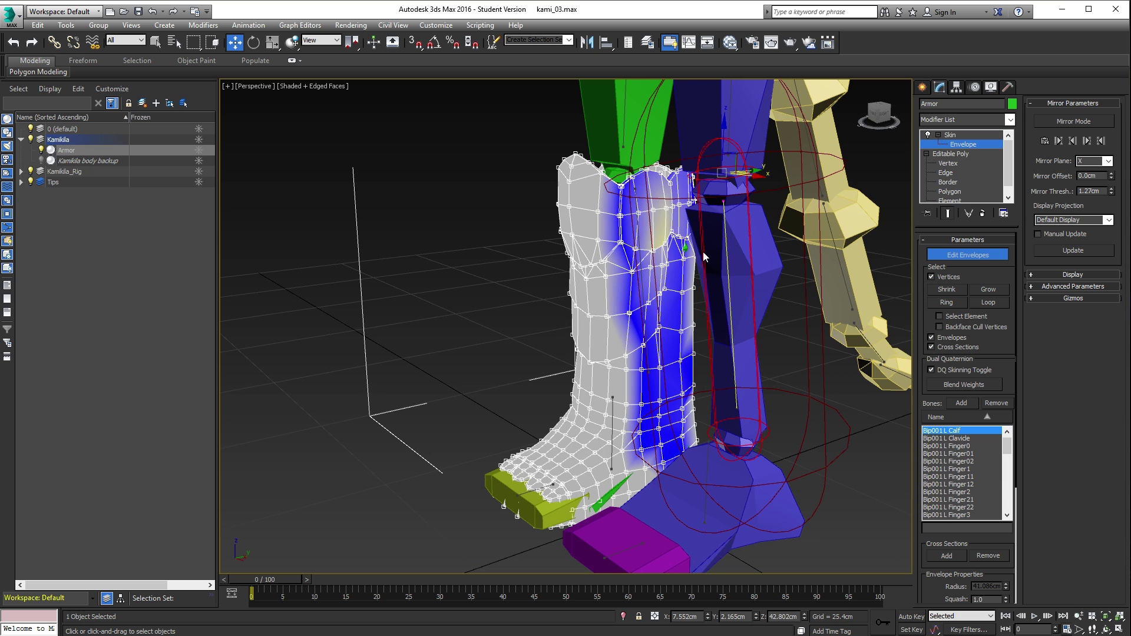
alt+middle_drag(725, 290, 675, 277)
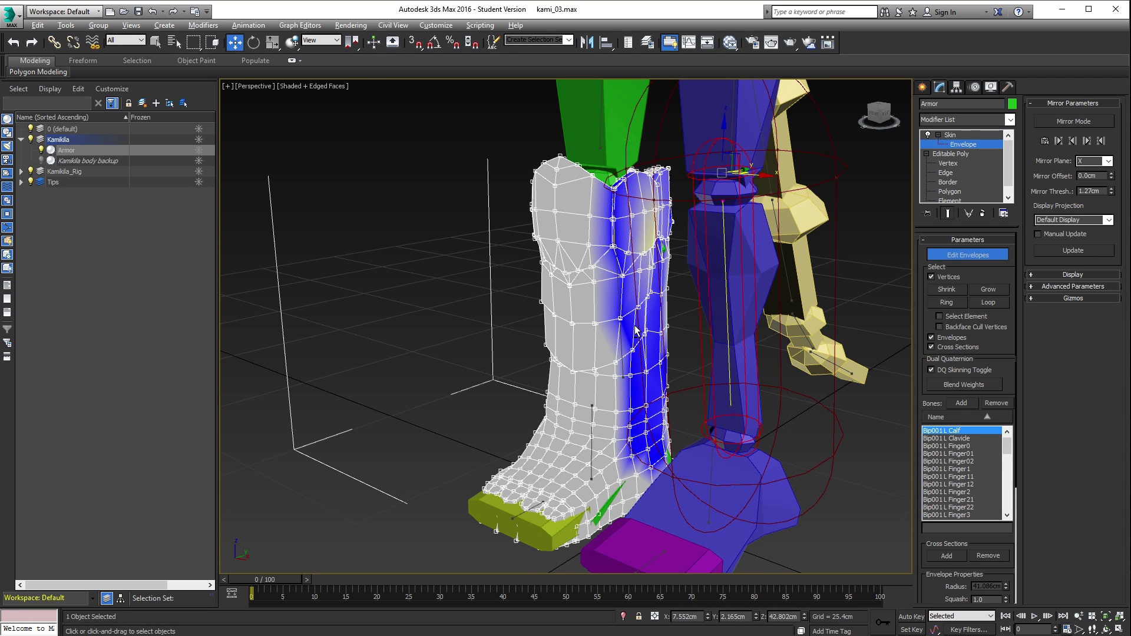
alt+middle_drag(640, 333, 690, 334)
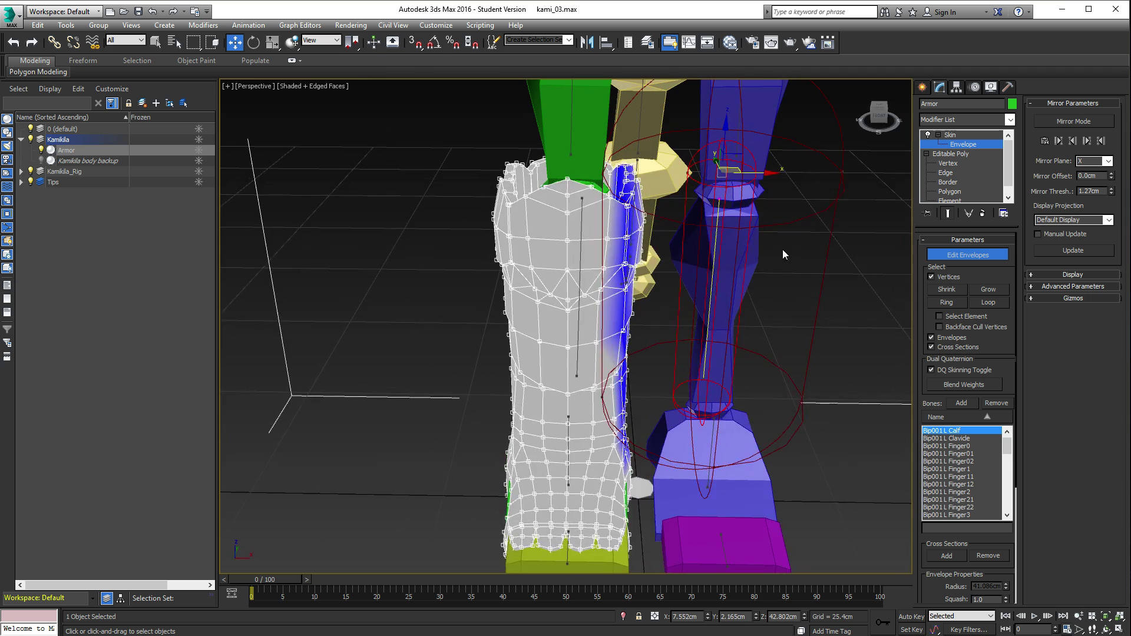
mouse_move(784, 250)
alt+middle_down()
mouse_move(677, 289)
mouse_move(789, 256)
alt+middle_up()
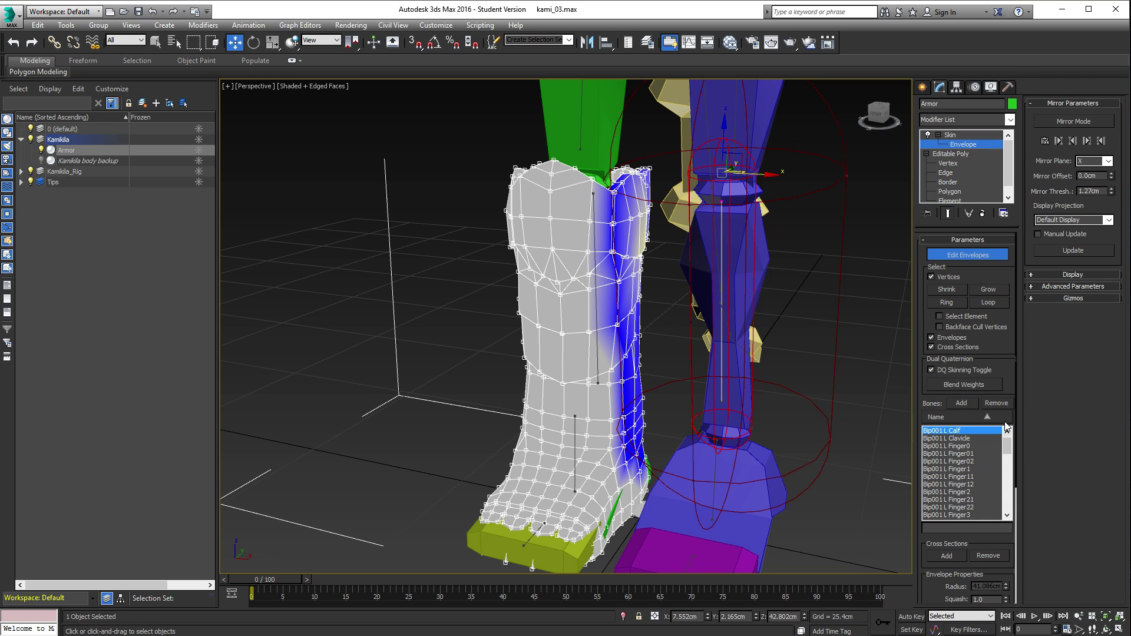
Step: Open the Weight Tool for the selected boot vertices and move its window over the scene object list
scroll(1002, 376, down, 5)
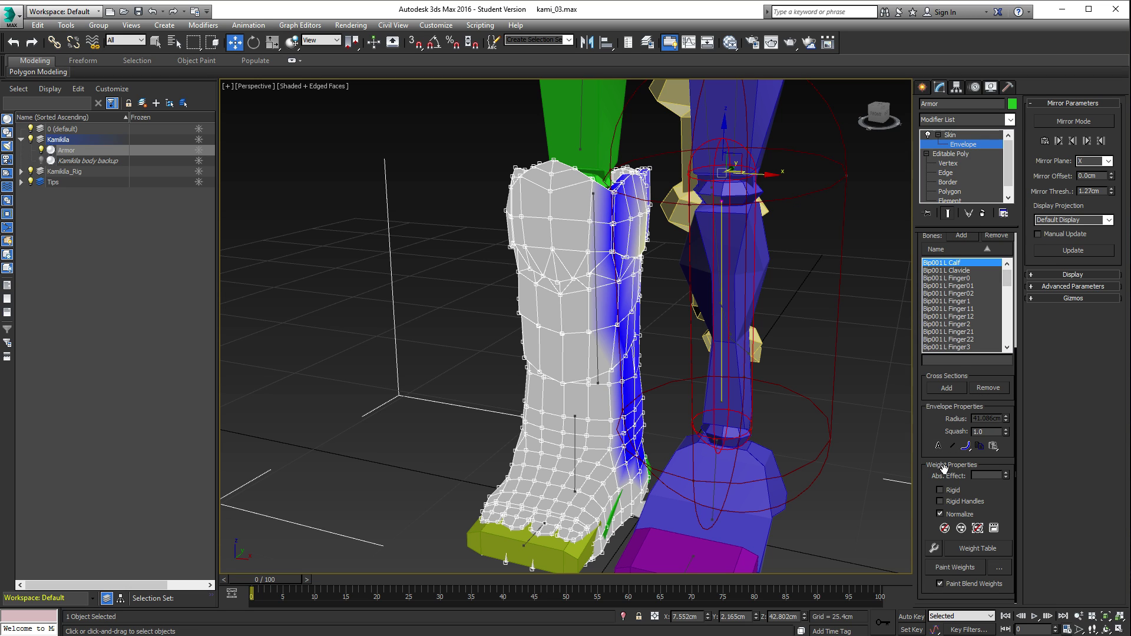
click(933, 549)
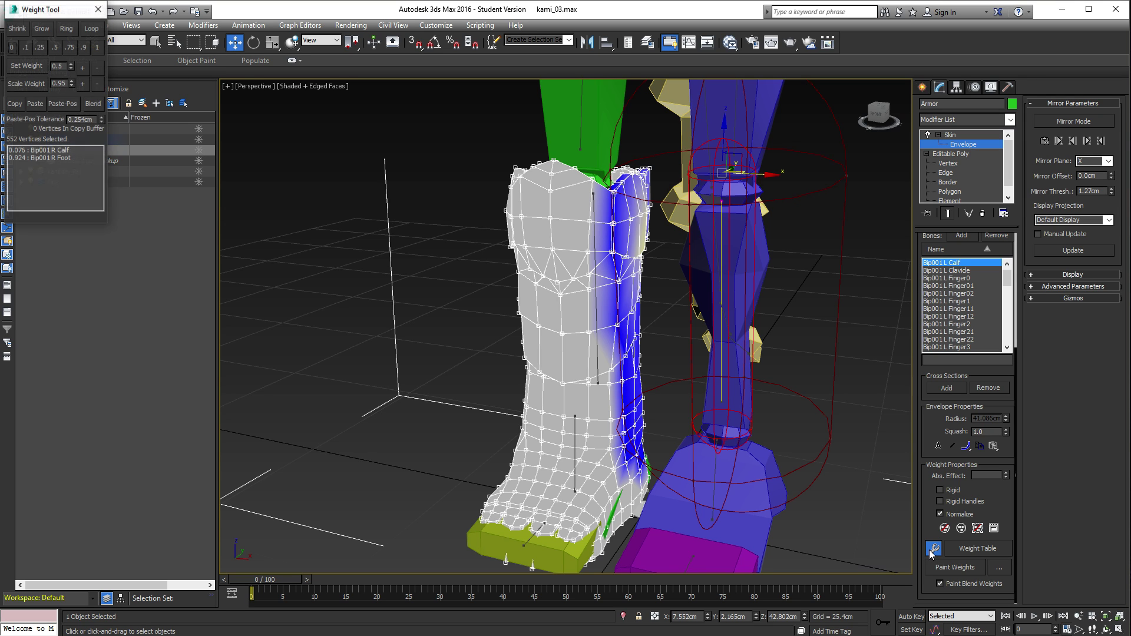
drag(49, 10, 143, 100)
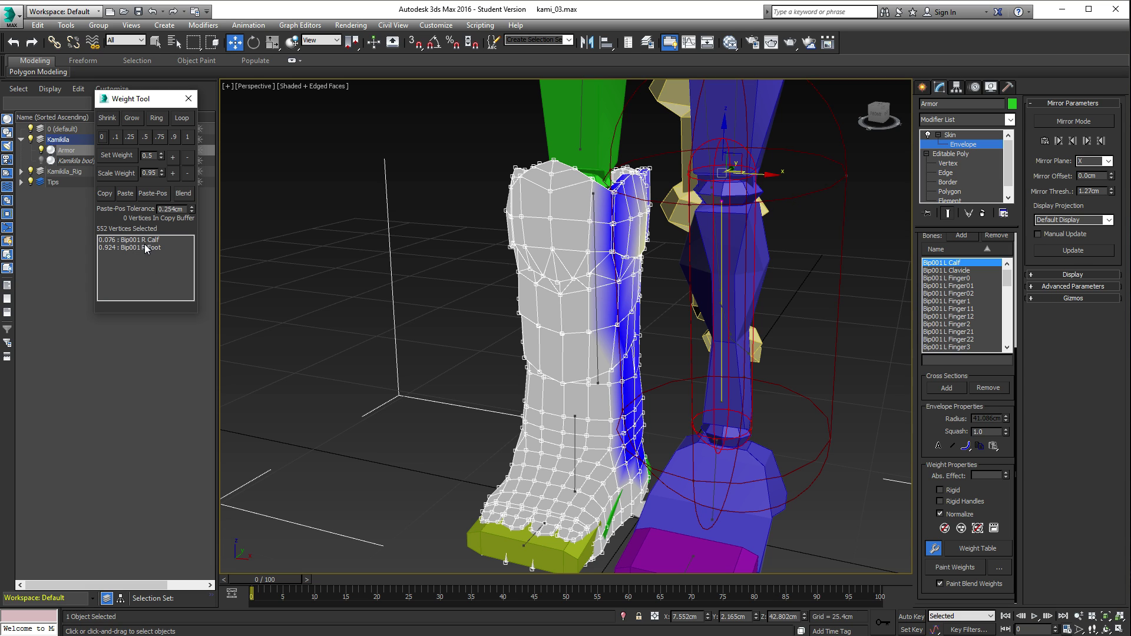
Step: Compare the right and left calf bones' influence on the boot, ending with the right calf envelope active
click(597, 286)
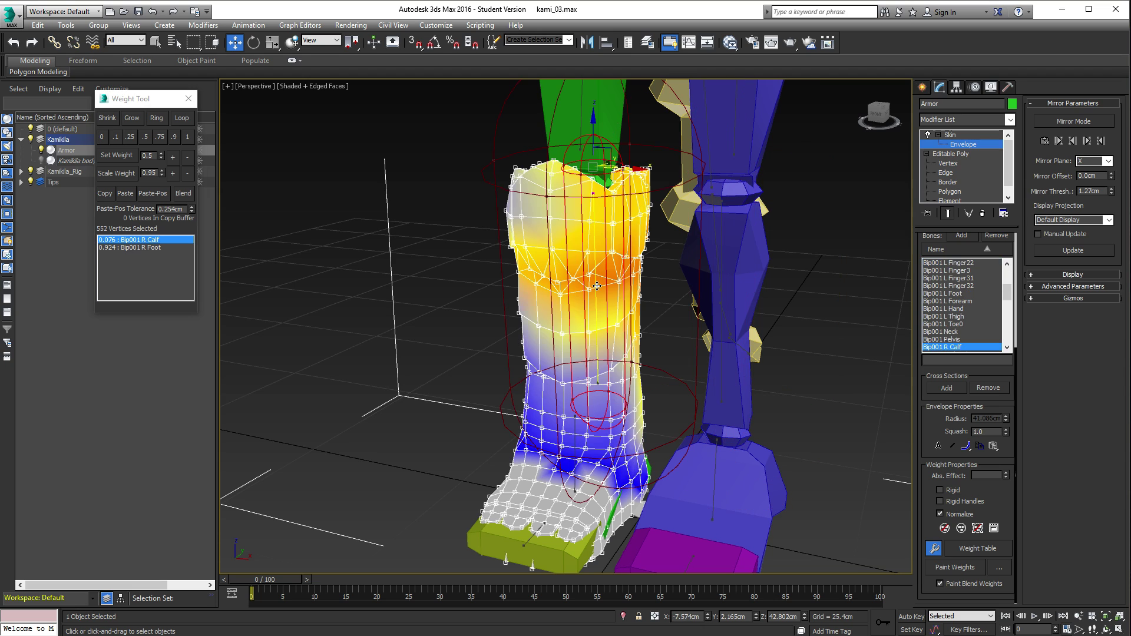
click(725, 328)
click(721, 338)
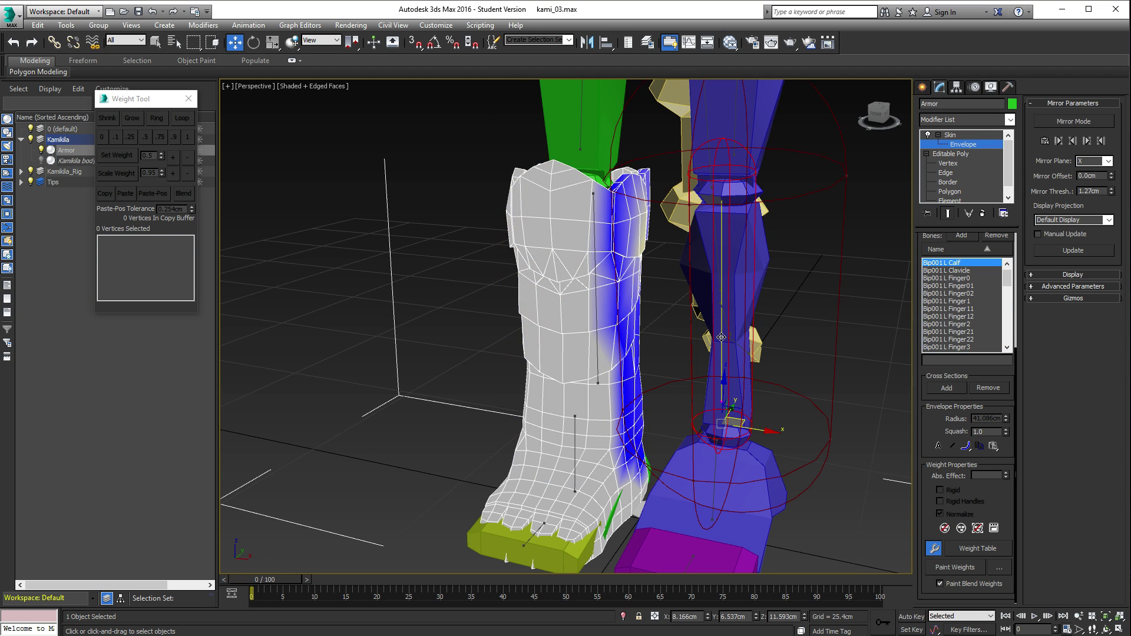
click(594, 311)
alt+middle_drag(603, 317, 500, 182)
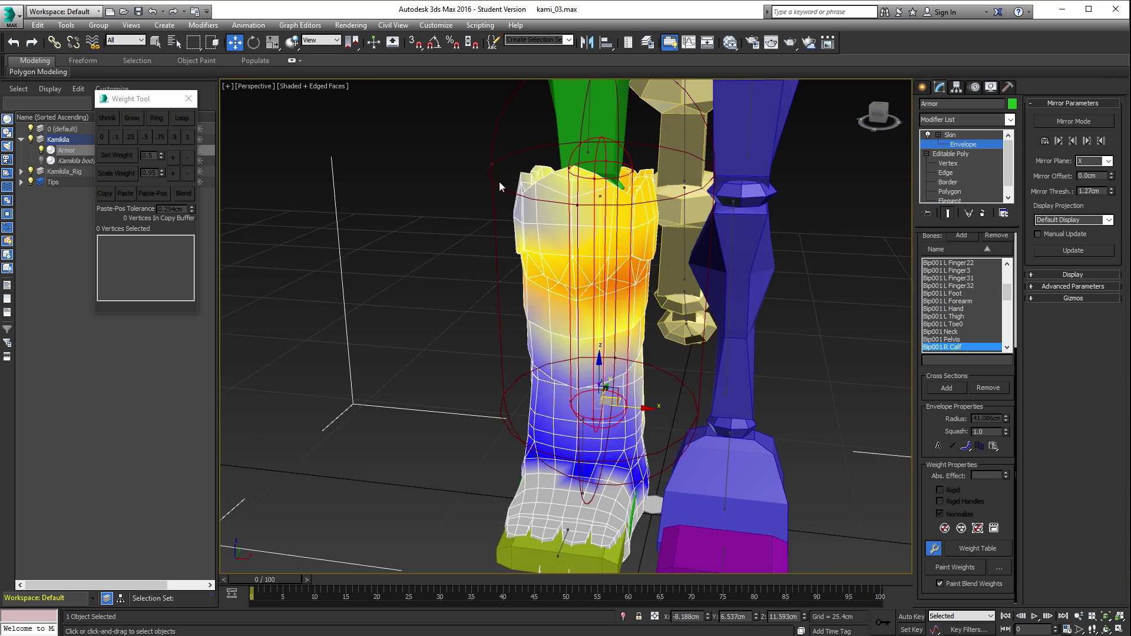
Step: Reselect all vertices of the right boot, starting with the upper shaft and adding the lower shaft and foot
drag(599, 222, 684, 327)
drag(673, 394, 673, 393)
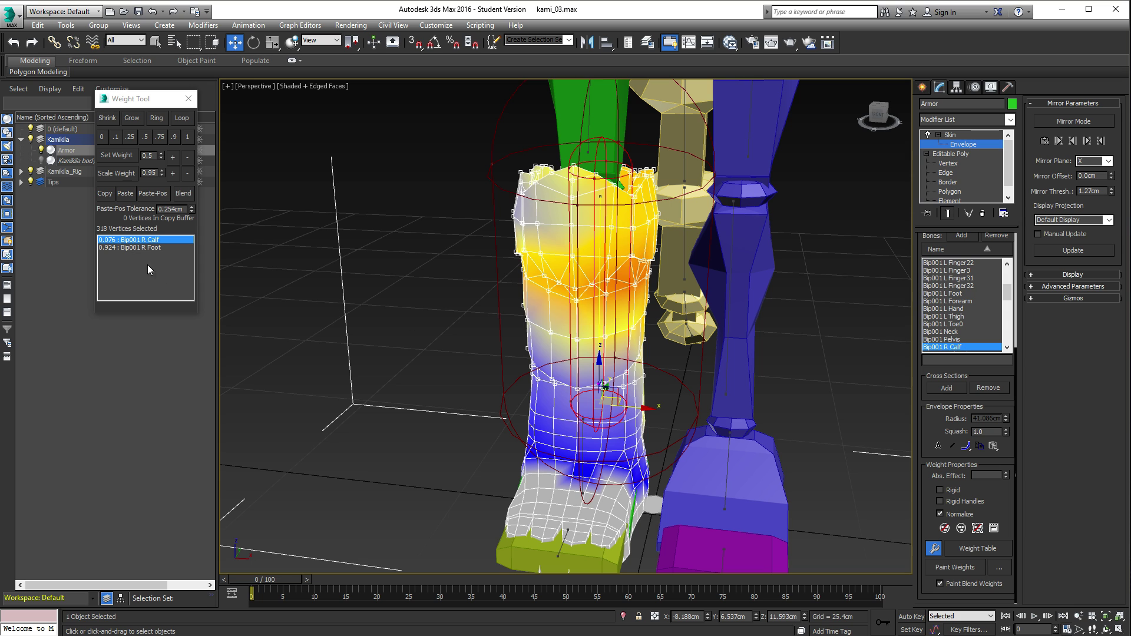
alt+middle_drag(647, 408, 566, 318)
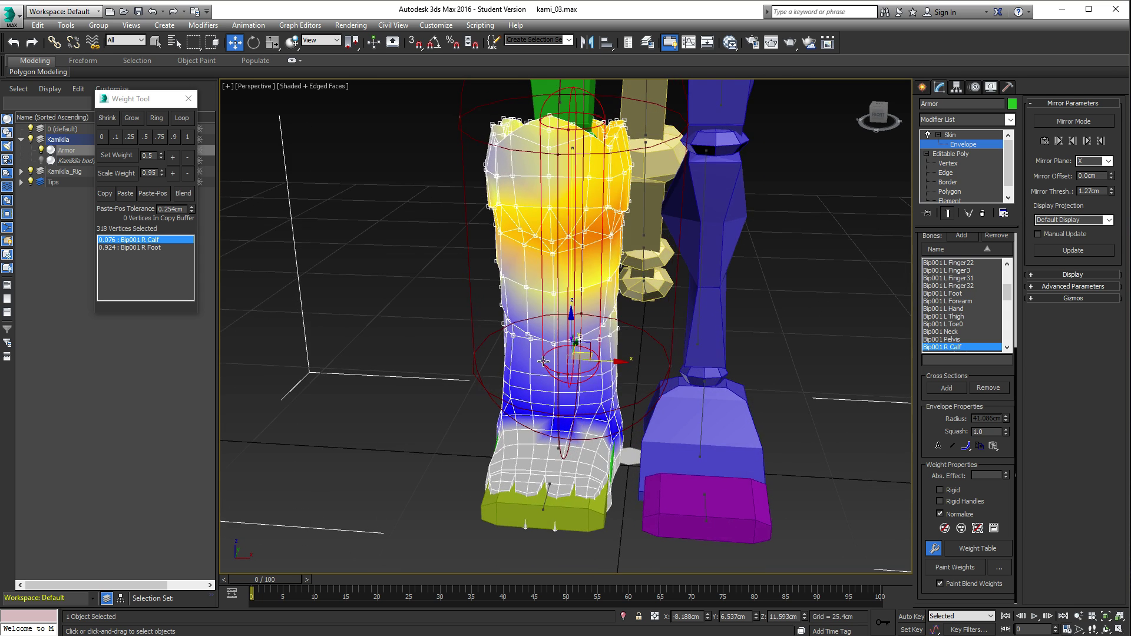
drag(426, 269, 627, 544)
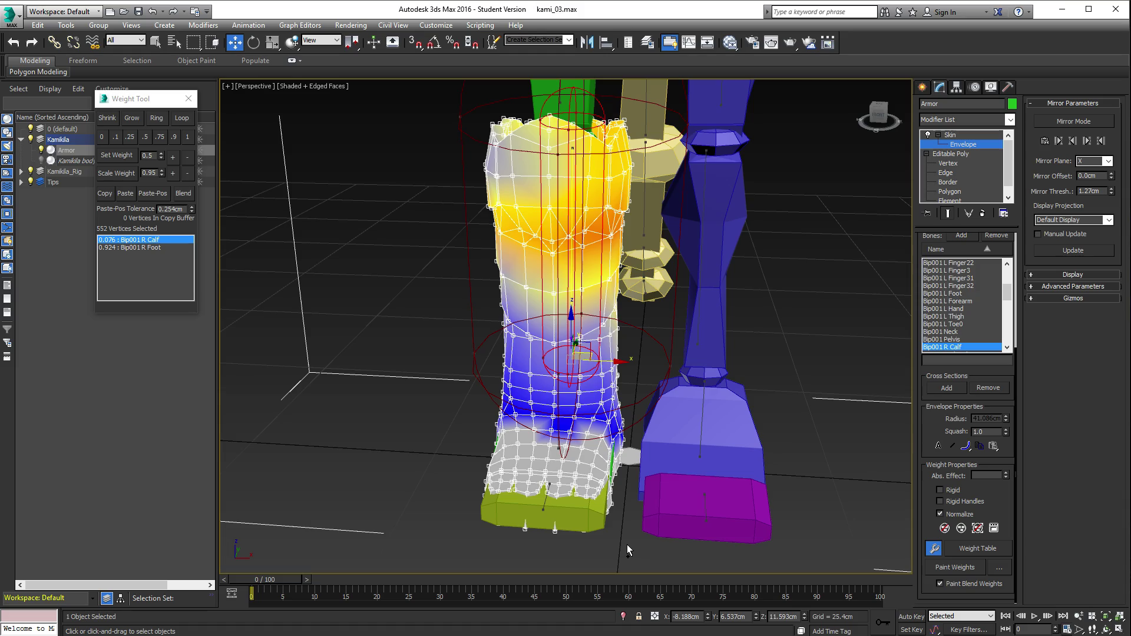
Step: Raise the selected boot vertices' right calf weight by one Set Weight increment, and lower it again by one
mouse_move(634, 327)
alt+middle_down()
mouse_move(606, 330)
mouse_move(634, 339)
alt+middle_up()
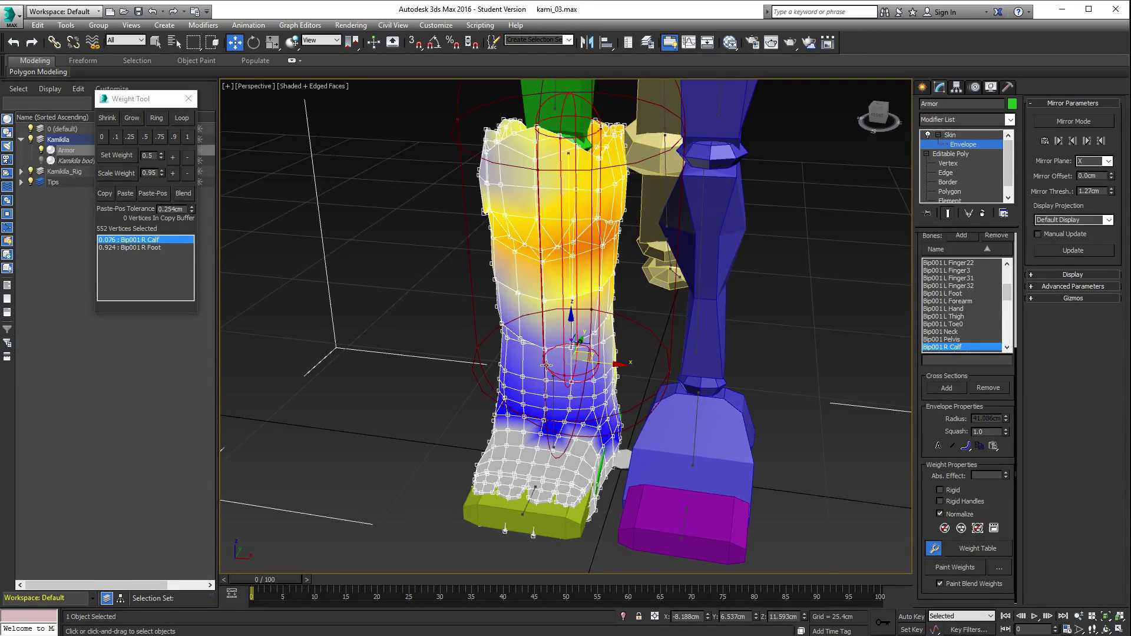
mouse_move(546, 366)
alt+middle_down()
mouse_move(583, 360)
mouse_move(538, 365)
alt+middle_up()
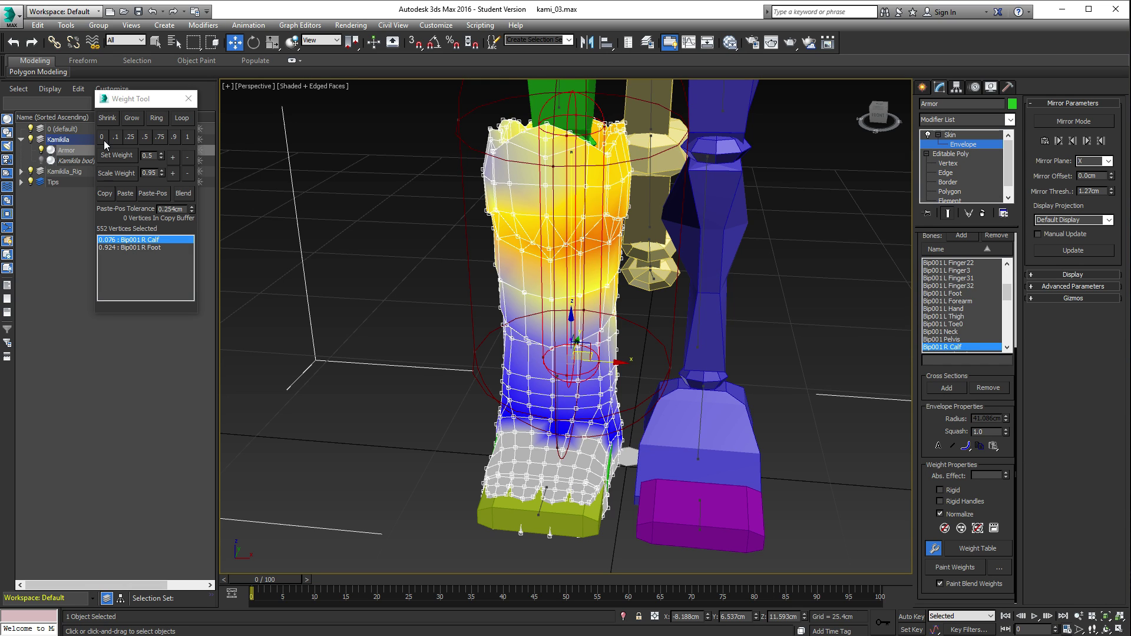
click(172, 157)
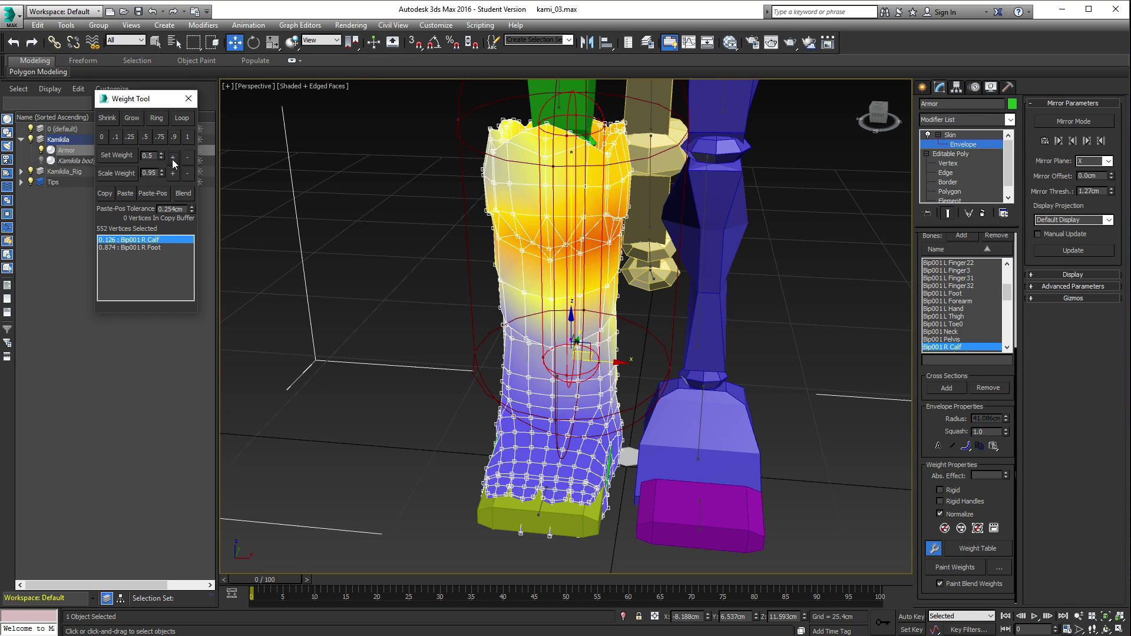
click(183, 159)
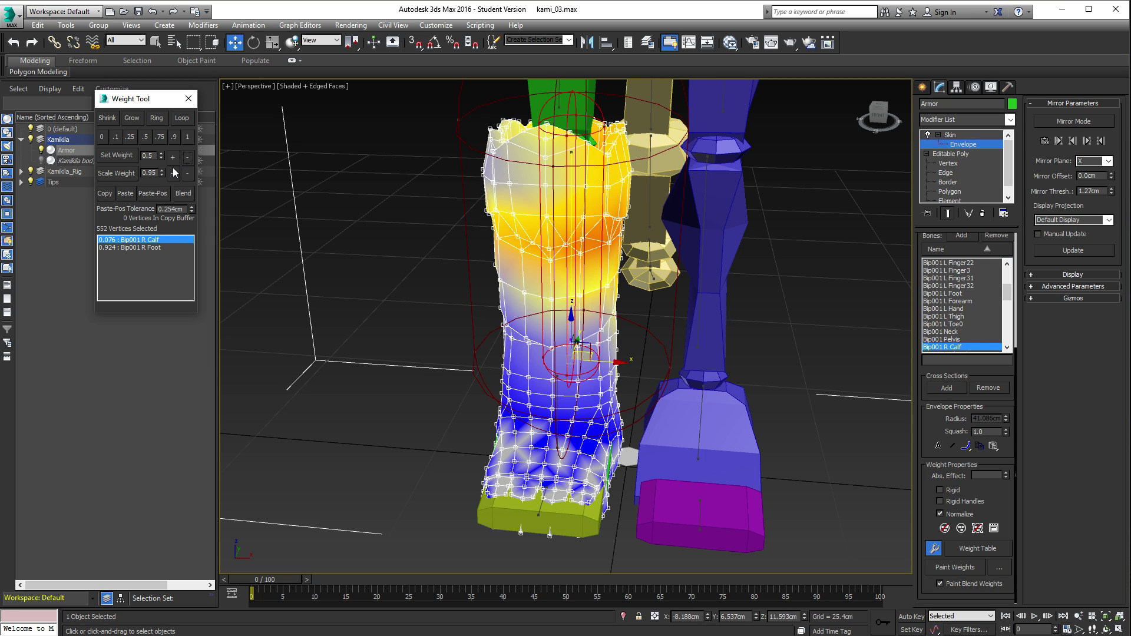
Step: Scale up the selected right boot vertices' right calf weight by four Scale Weight increments
click(174, 173)
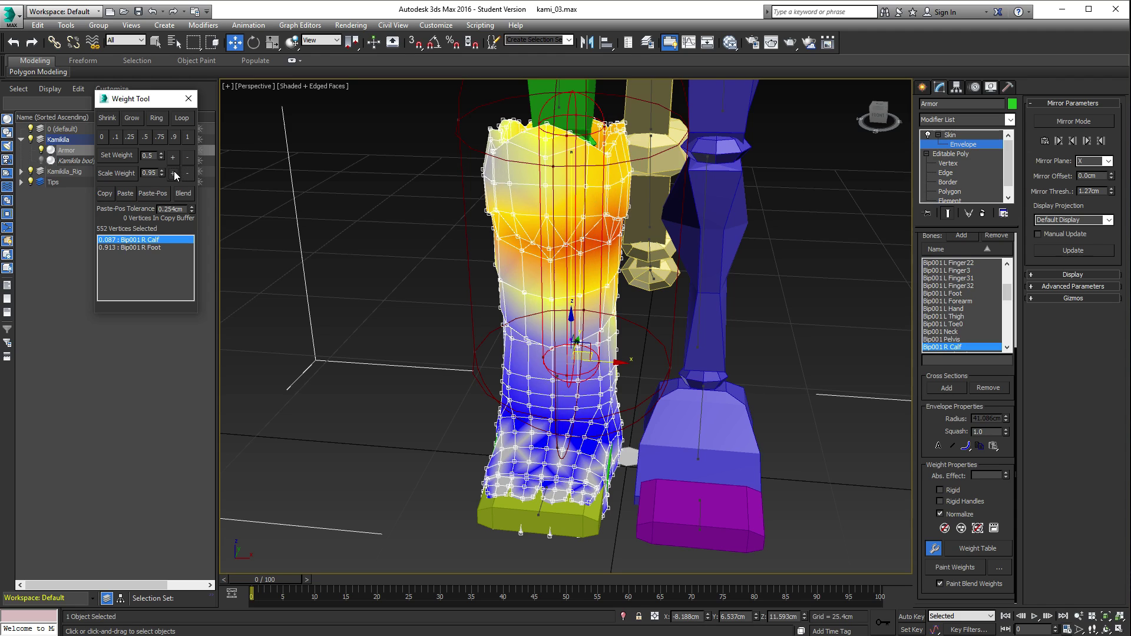
click(173, 173)
click(173, 173)
click(173, 173)
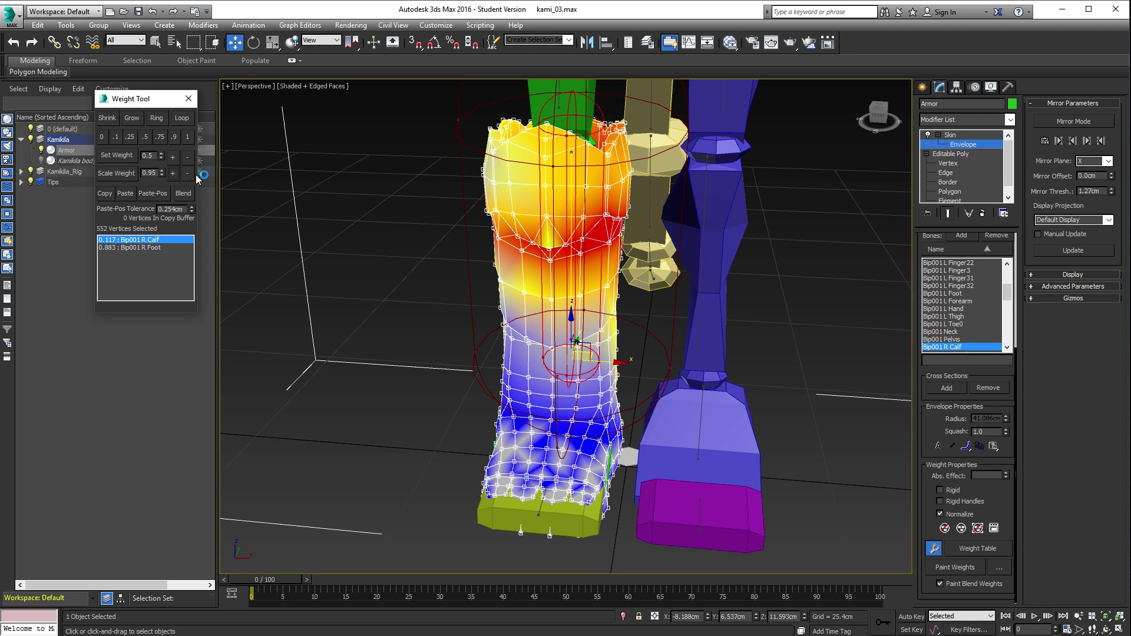
alt+middle_drag(632, 315, 495, 274)
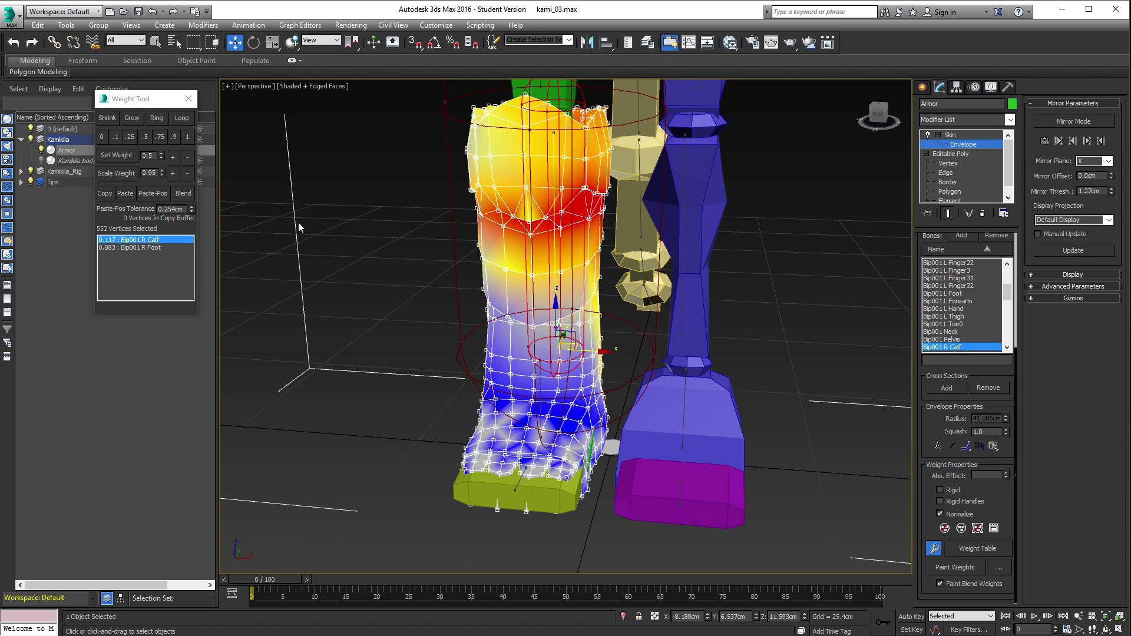
Step: Set the right calf weight of all right boot vertices to 1, clear the vertex selection and reactivate the right calf envelope
click(188, 136)
alt+middle_drag(471, 318, 377, 294)
click(684, 252)
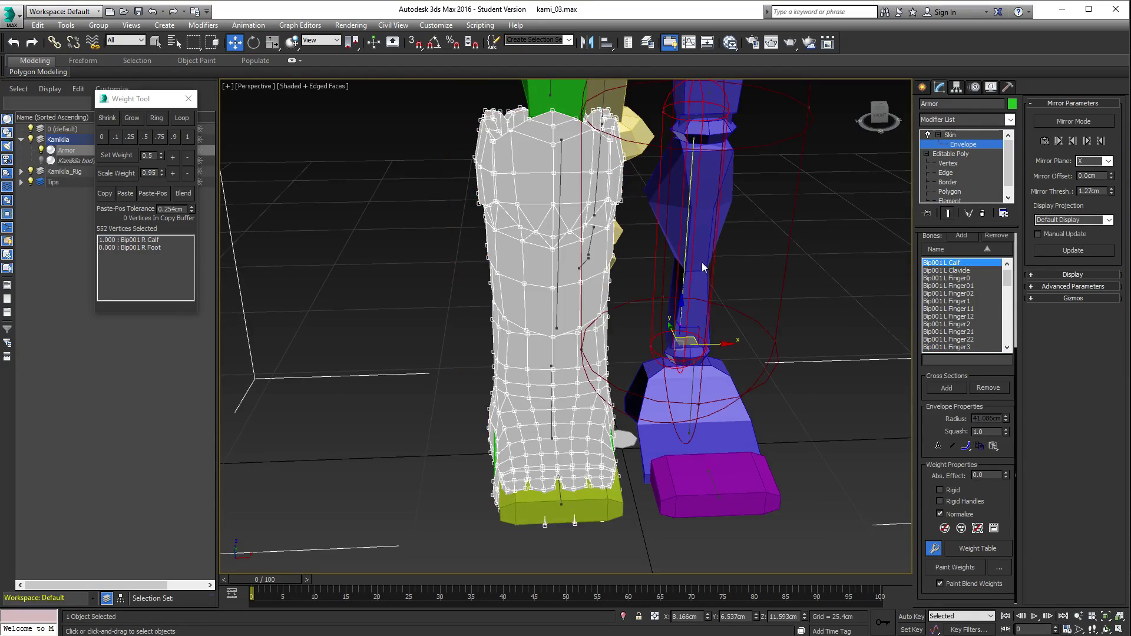
alt+middle_drag(684, 252, 678, 406)
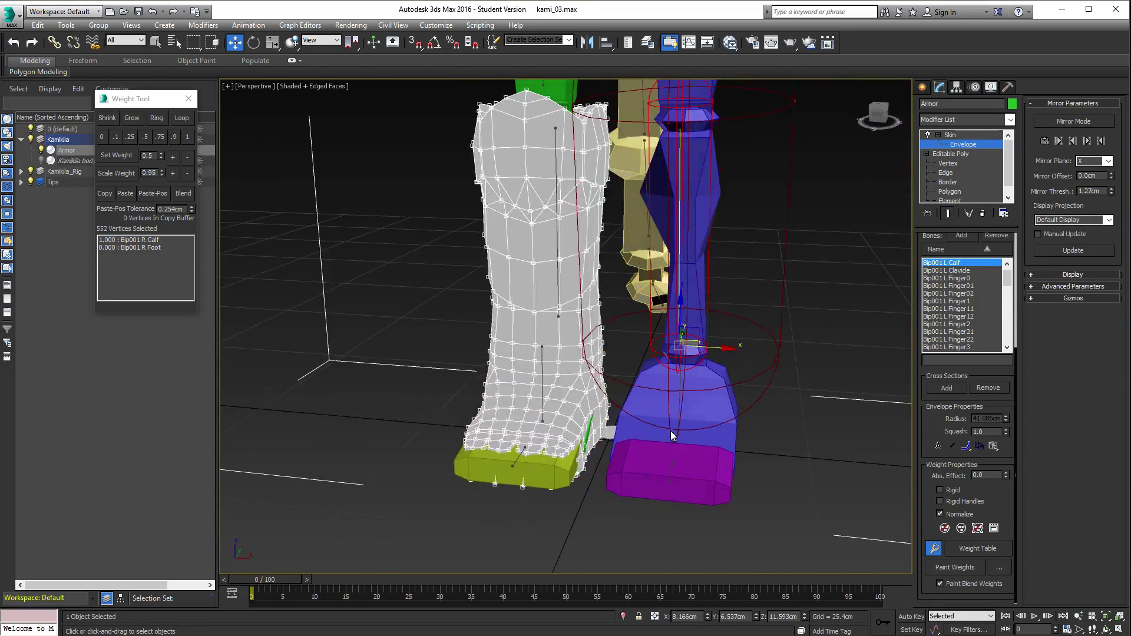
click(681, 409)
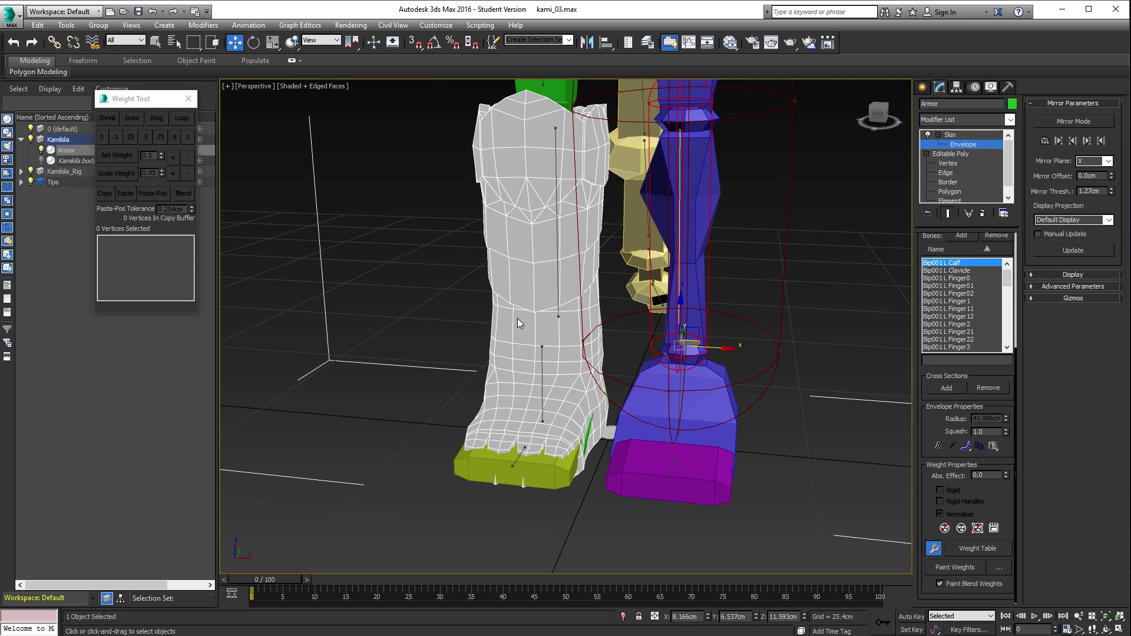
click(554, 237)
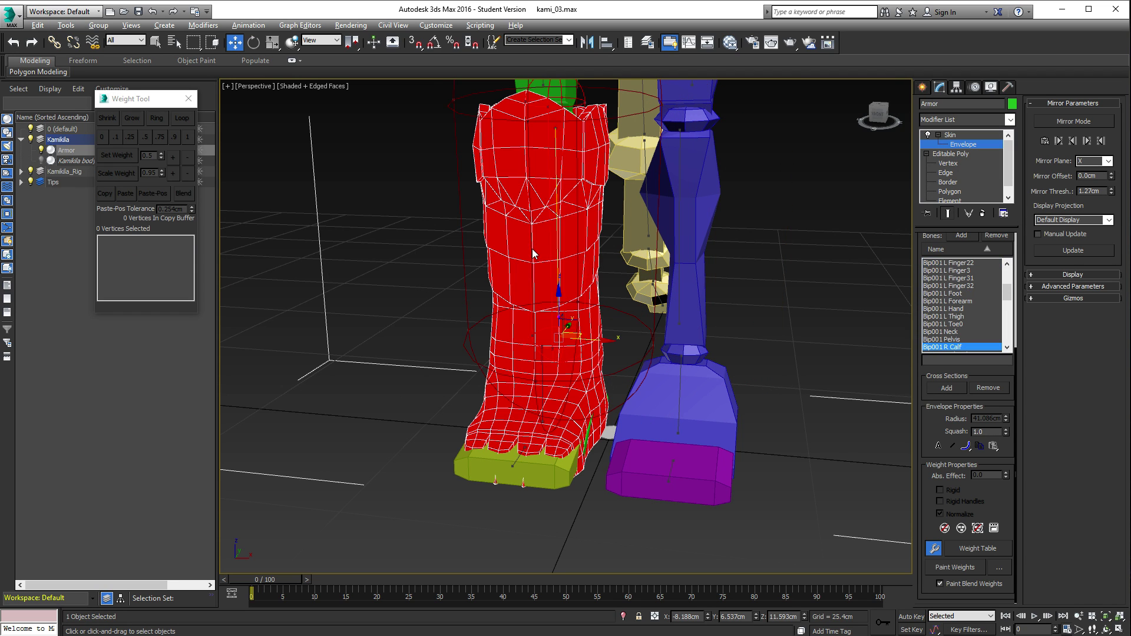
Step: Select the foot part of the right boot and set its vertices' Bip001 R Foot weight to 1
alt+middle_drag(532, 249, 483, 348)
drag(480, 350, 673, 470)
alt+middle_drag(660, 404, 233, 370)
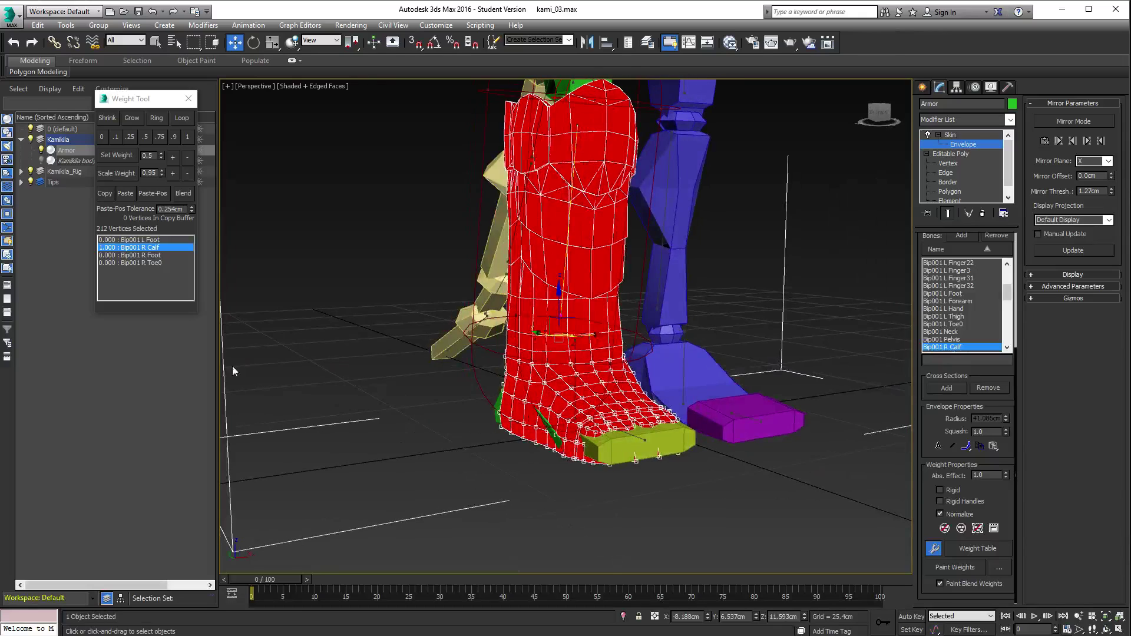
click(139, 255)
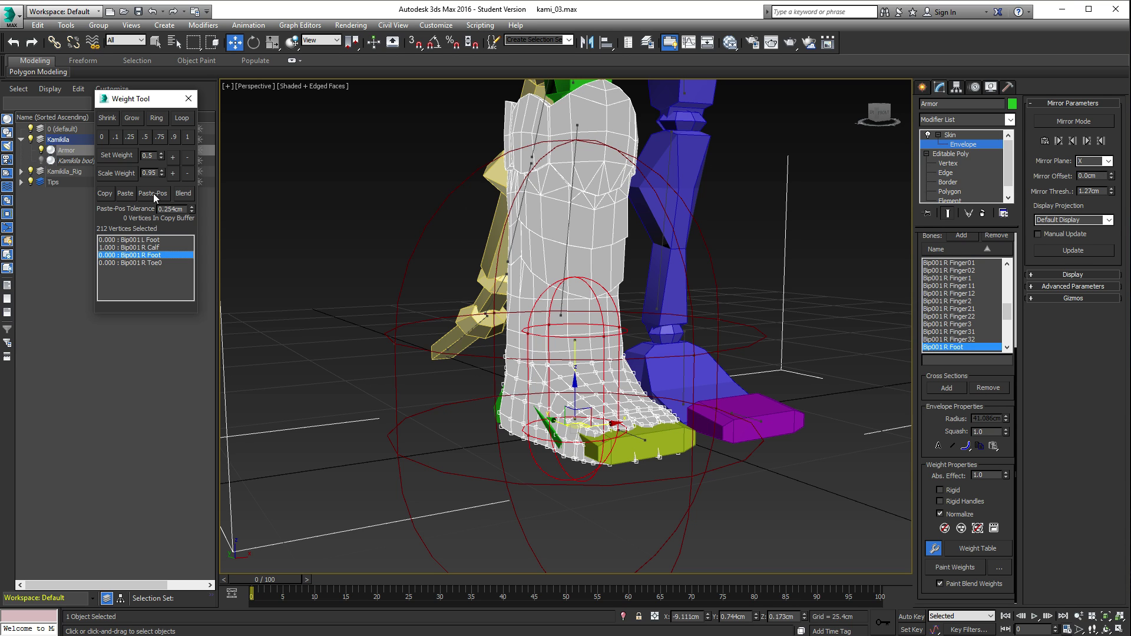
click(186, 138)
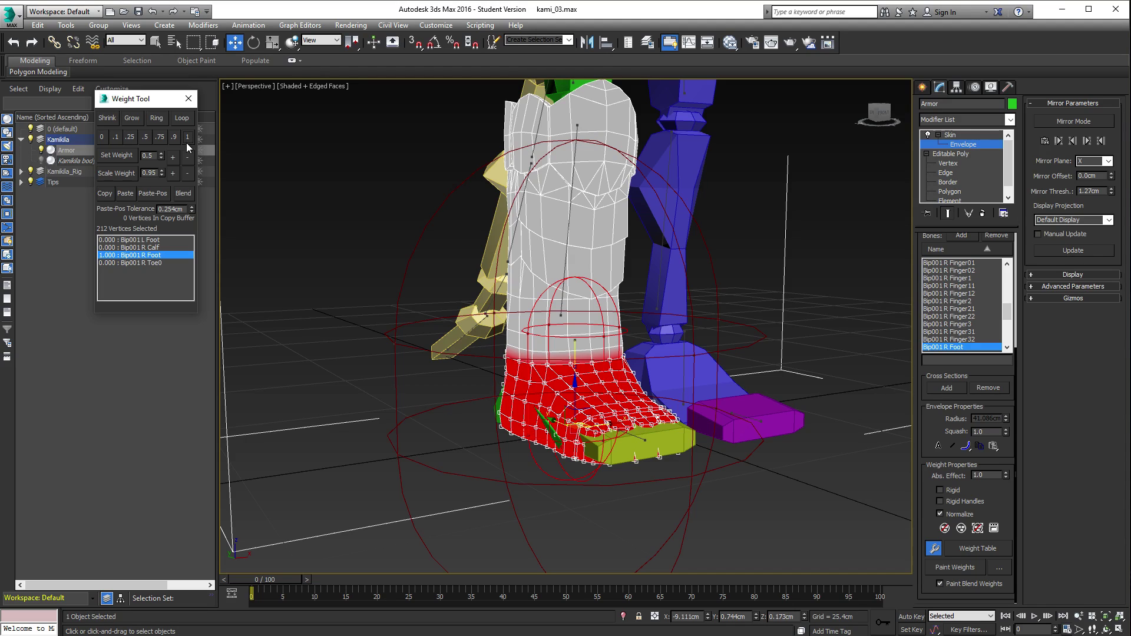
Step: Compare the right calf and right foot bones' influence on the boot, ending with the right calf active
click(137, 248)
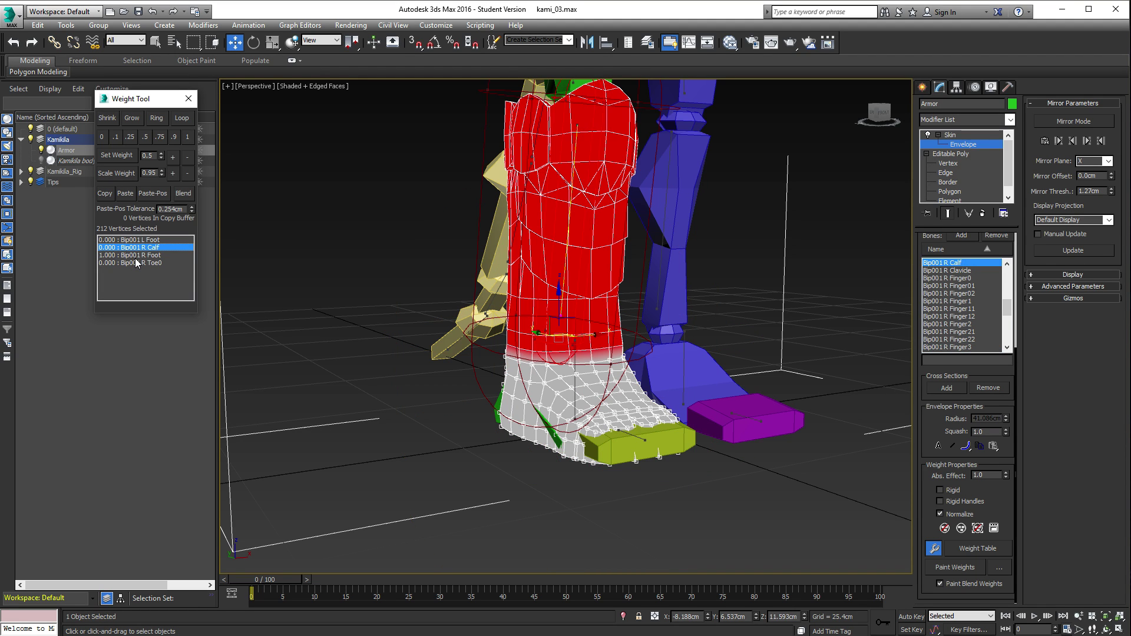
click(137, 255)
click(137, 248)
click(138, 255)
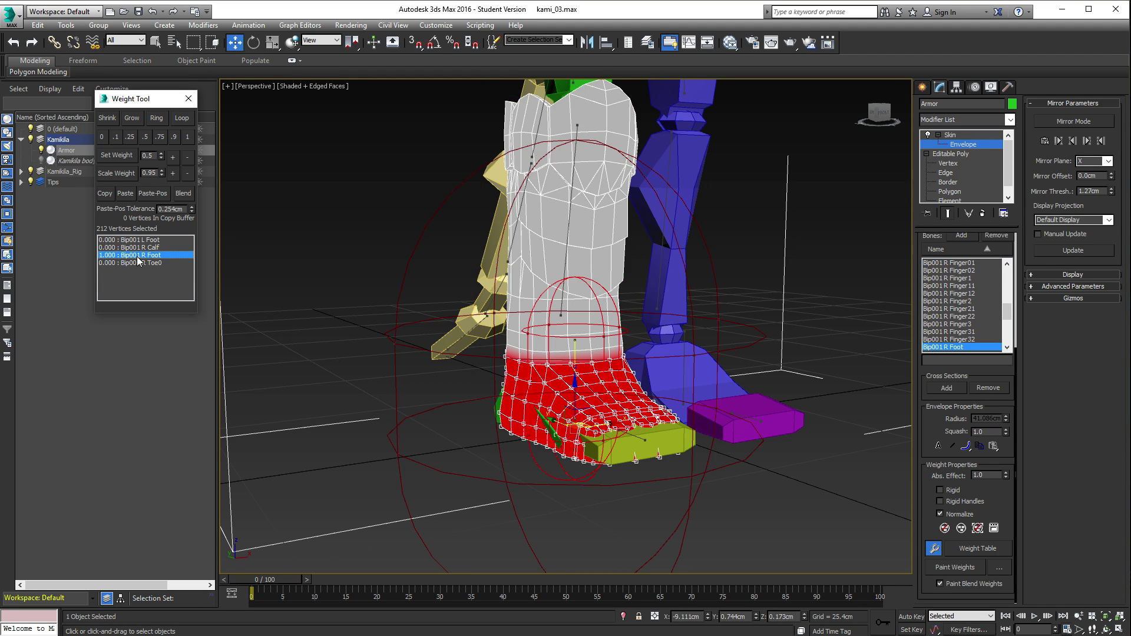
click(138, 248)
click(138, 255)
click(140, 248)
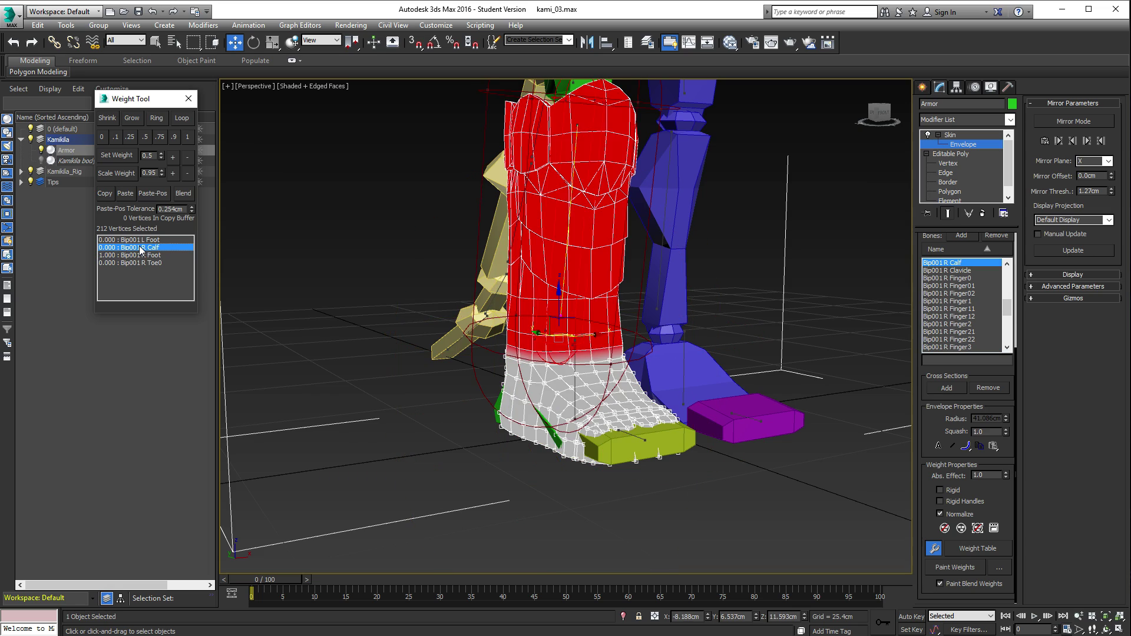
Step: Select the band of vertices around the right boot's ankle and raise its Bip001 R Foot weight to 0.25
alt+middle_drag(731, 412, 668, 391)
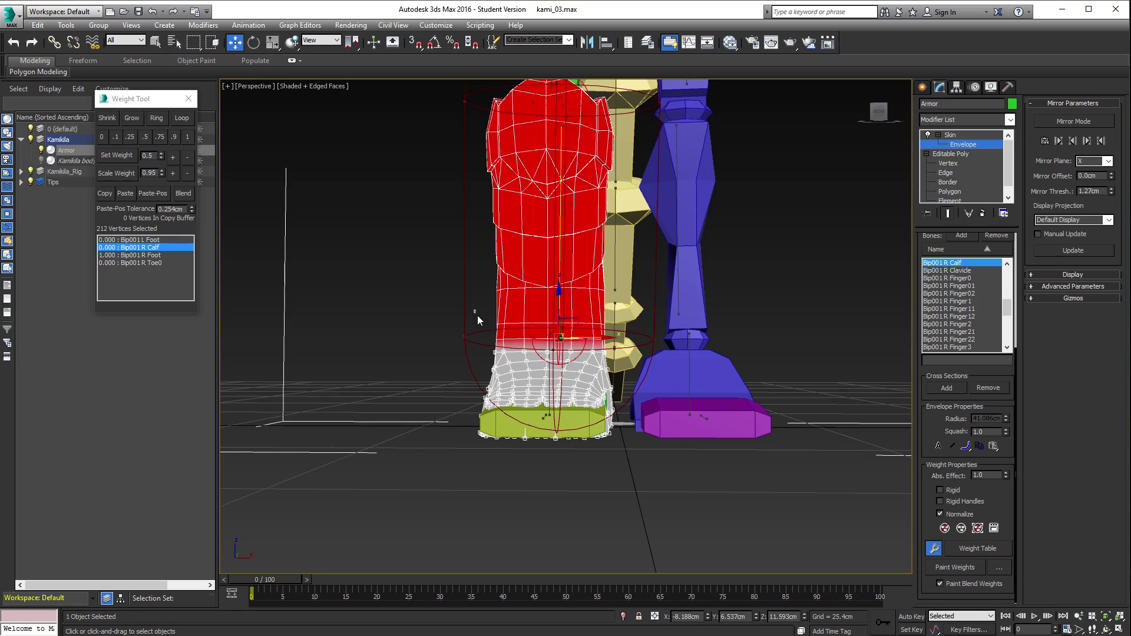
drag(478, 327, 630, 354)
alt+middle_drag(427, 328, 459, 348)
click(164, 256)
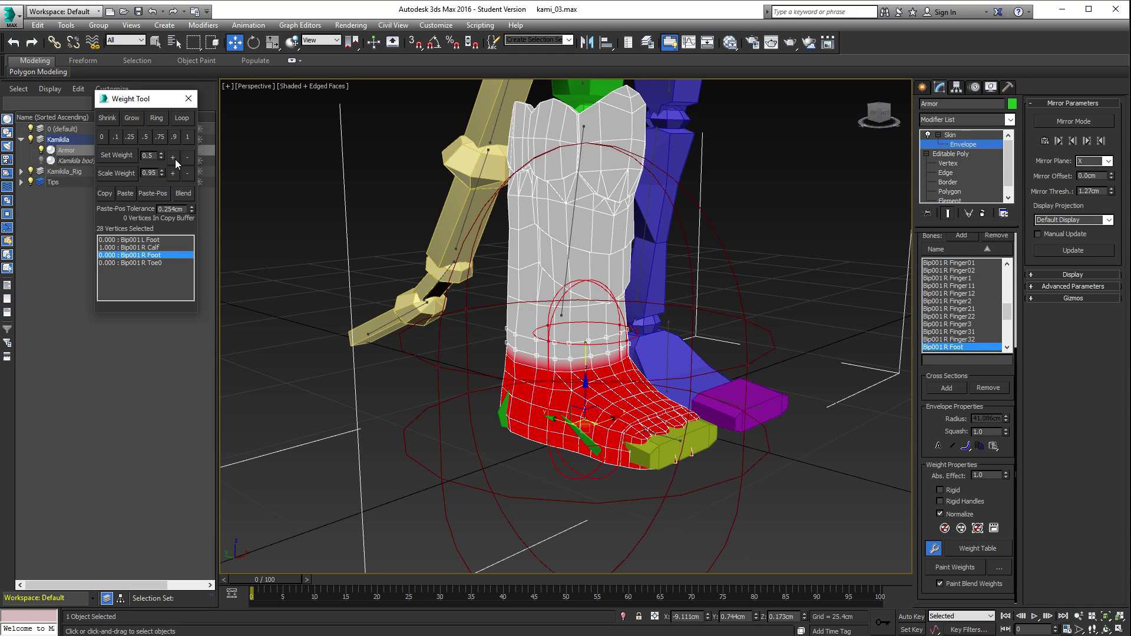
click(175, 160)
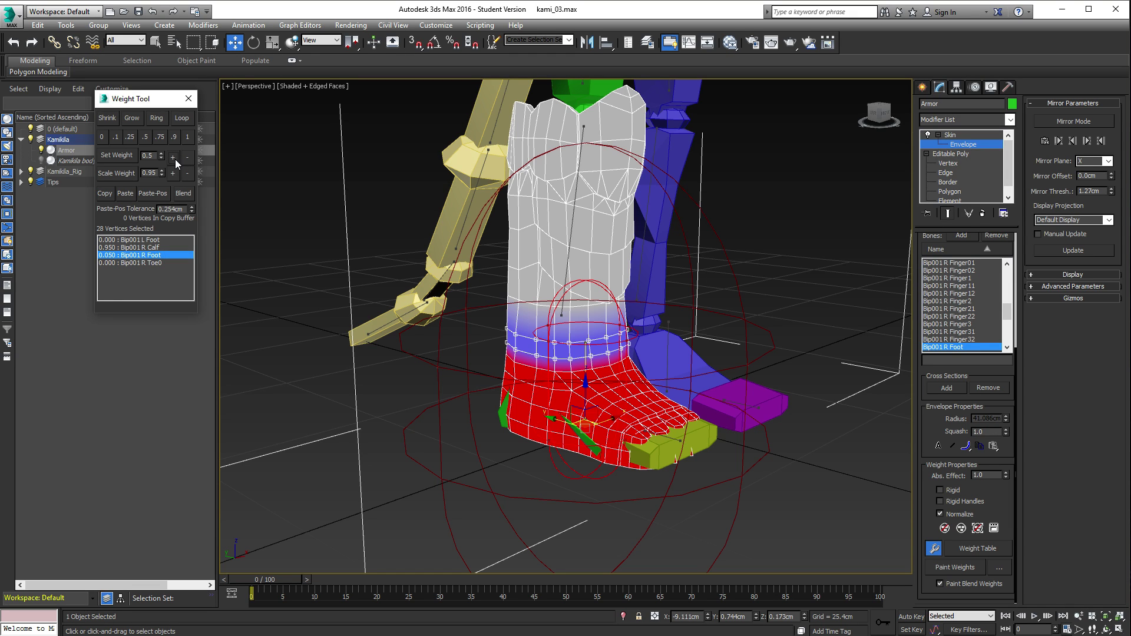
click(175, 159)
click(173, 157)
click(173, 157)
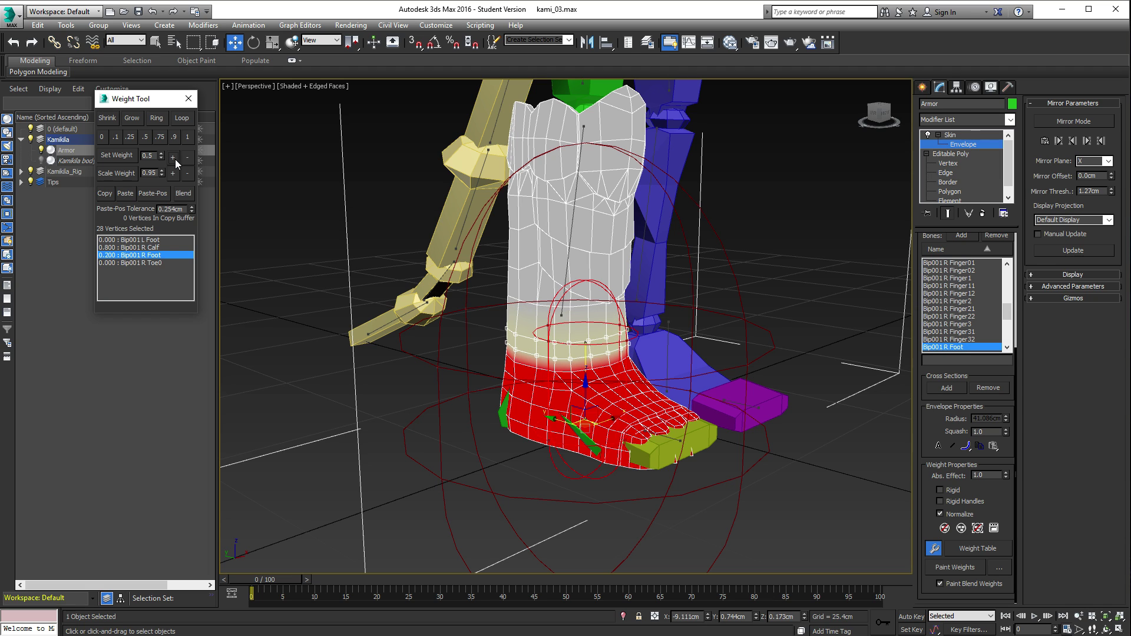
click(175, 159)
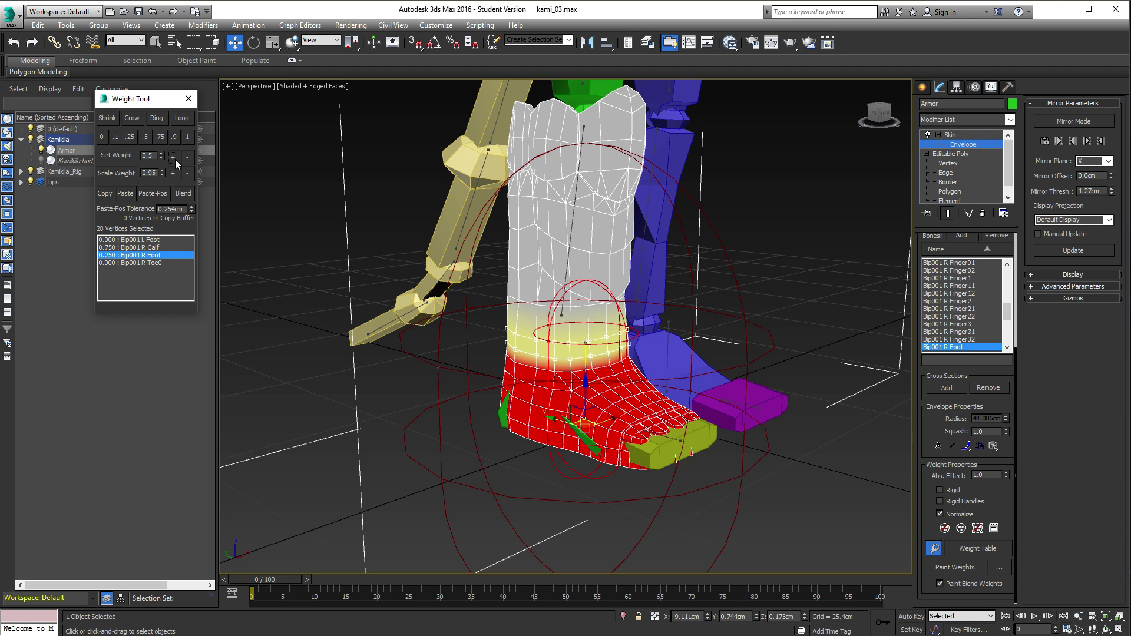
Step: Raise the ankle band's Bip001 R Foot weight to 0.5, comparing the calf and foot influence on the band
click(127, 248)
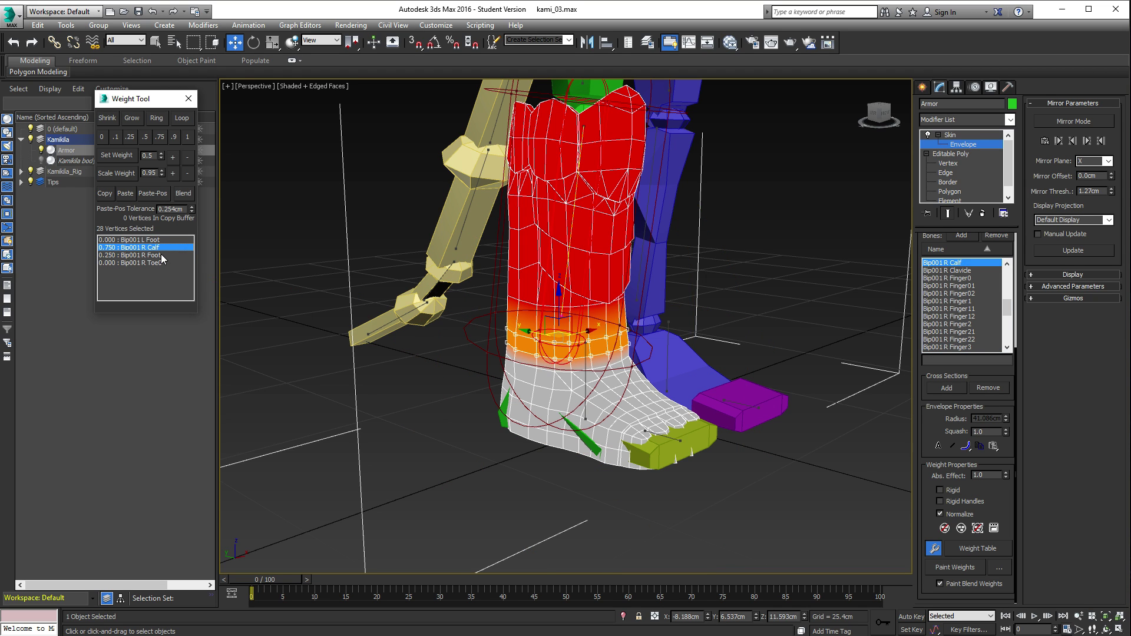
click(112, 255)
click(127, 247)
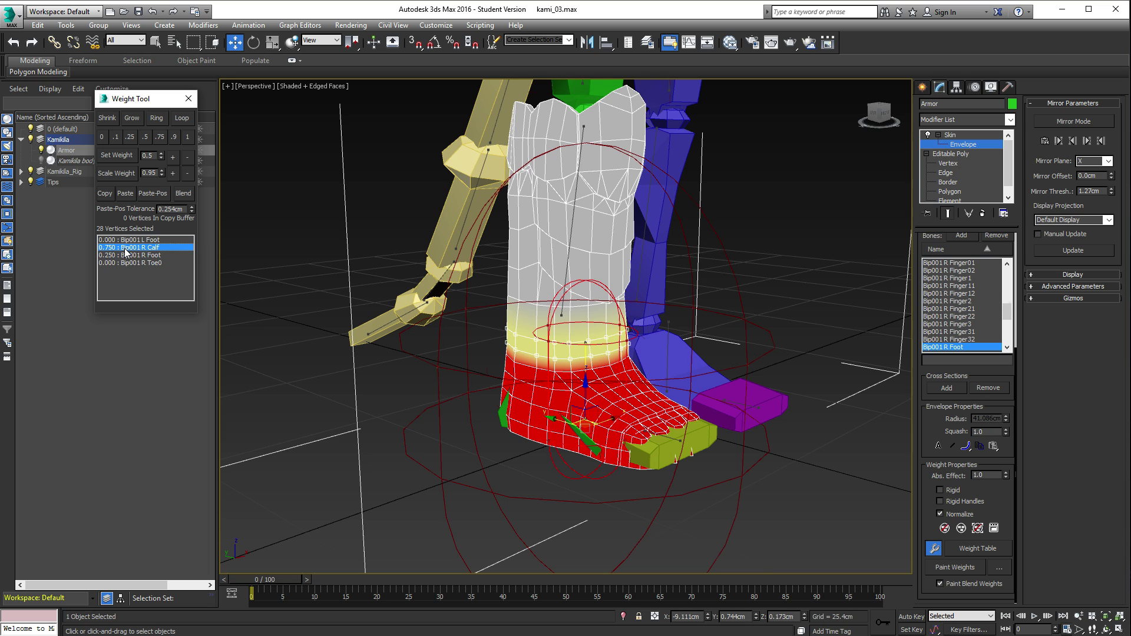
click(145, 255)
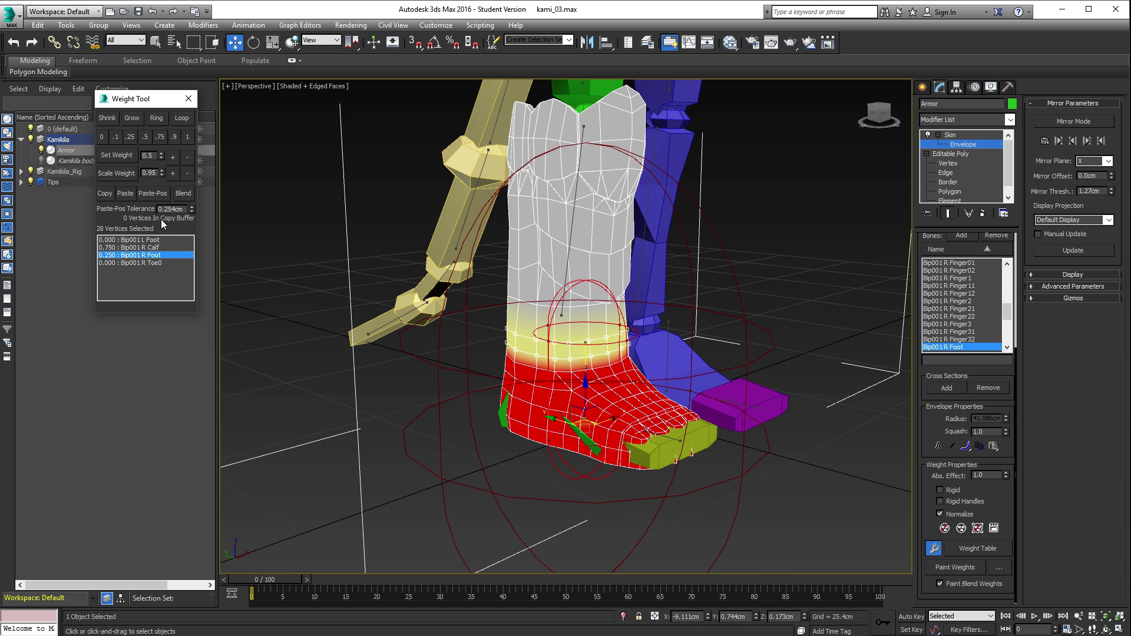
click(174, 159)
click(174, 159)
click(174, 159)
click(174, 159)
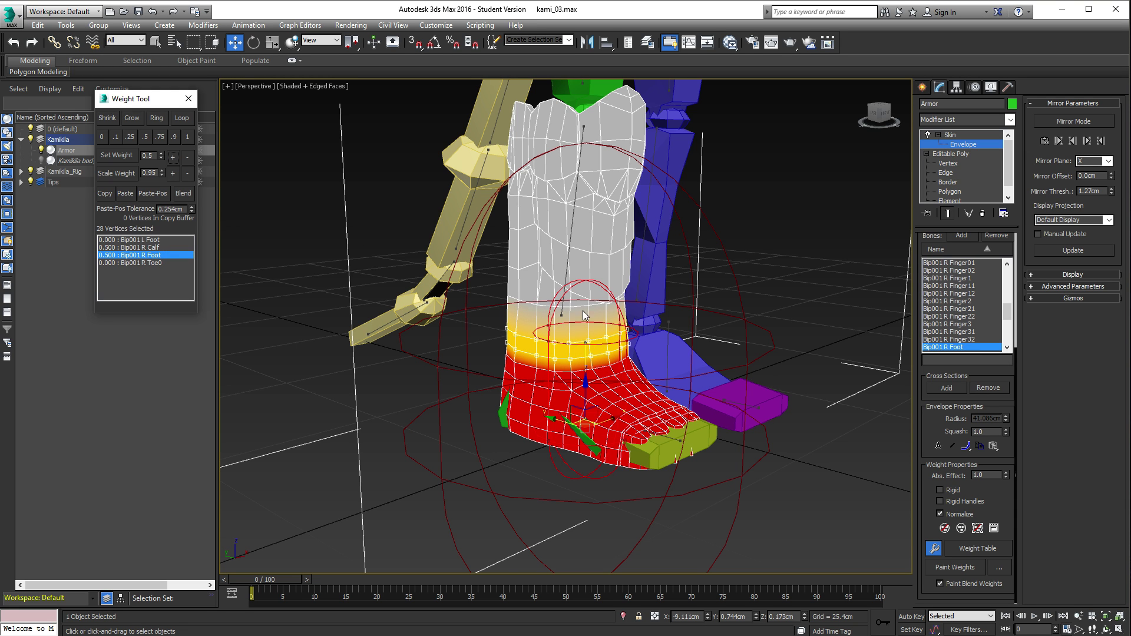
alt+middle_drag(688, 363, 595, 352)
click(142, 248)
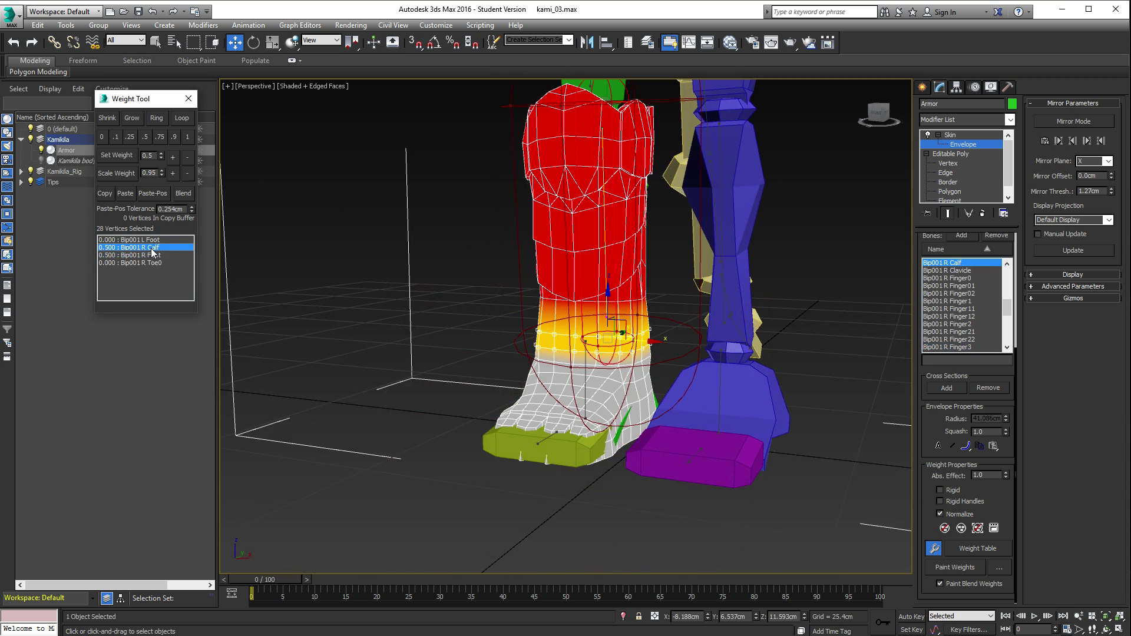
click(151, 255)
click(154, 249)
click(153, 255)
Step: Select the front toe part of the right boot and set its vertices' Bip001 R Toe0 weight to 1
alt+middle_drag(677, 436, 638, 491)
drag(485, 462, 568, 496)
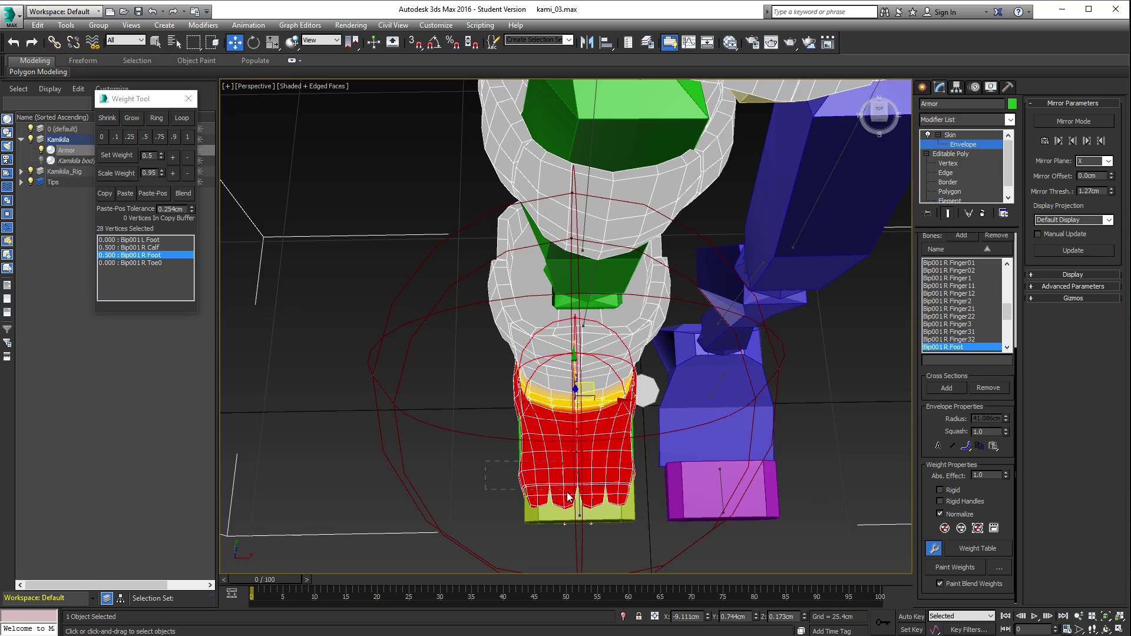
drag(652, 529, 652, 529)
alt+middle_drag(652, 529, 425, 399)
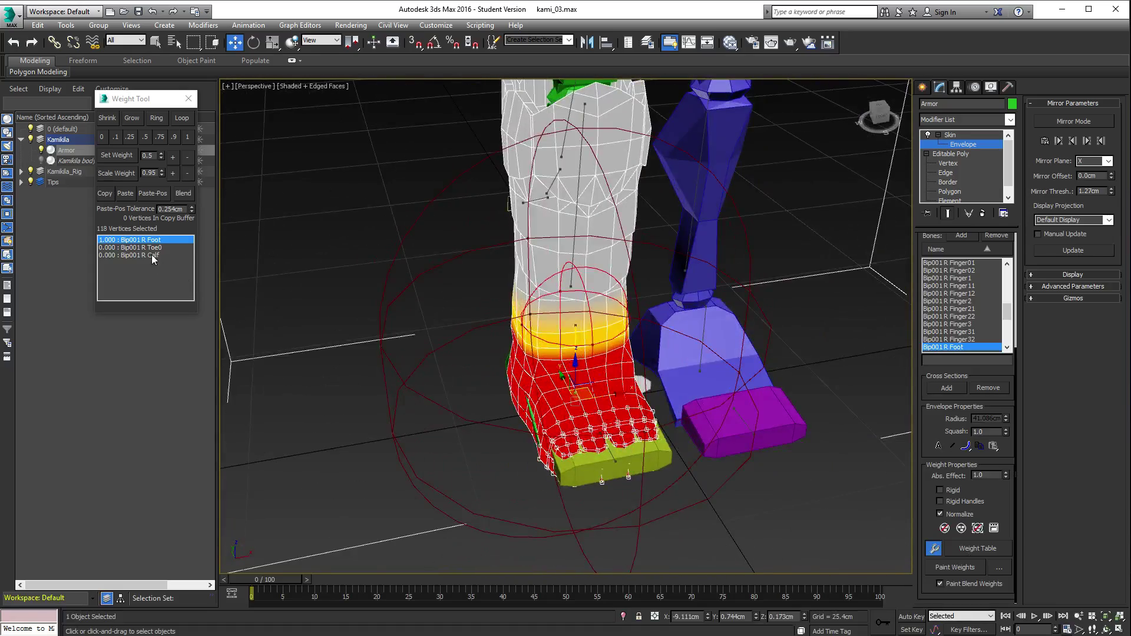
click(154, 248)
click(188, 137)
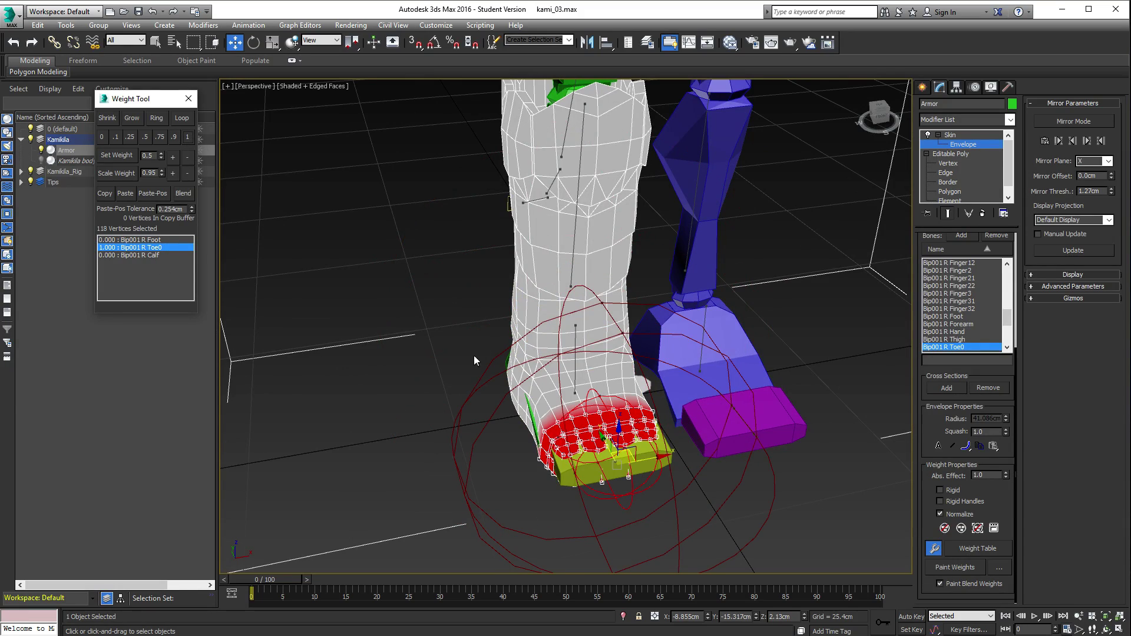
Step: Inspect the right foot, toe, calf, thigh, hand and forearm bones' influence on the armor, ending with Bip001 R Toe0 active
mouse_move(468, 419)
alt+middle_down()
mouse_move(581, 392)
mouse_move(474, 397)
alt+middle_up()
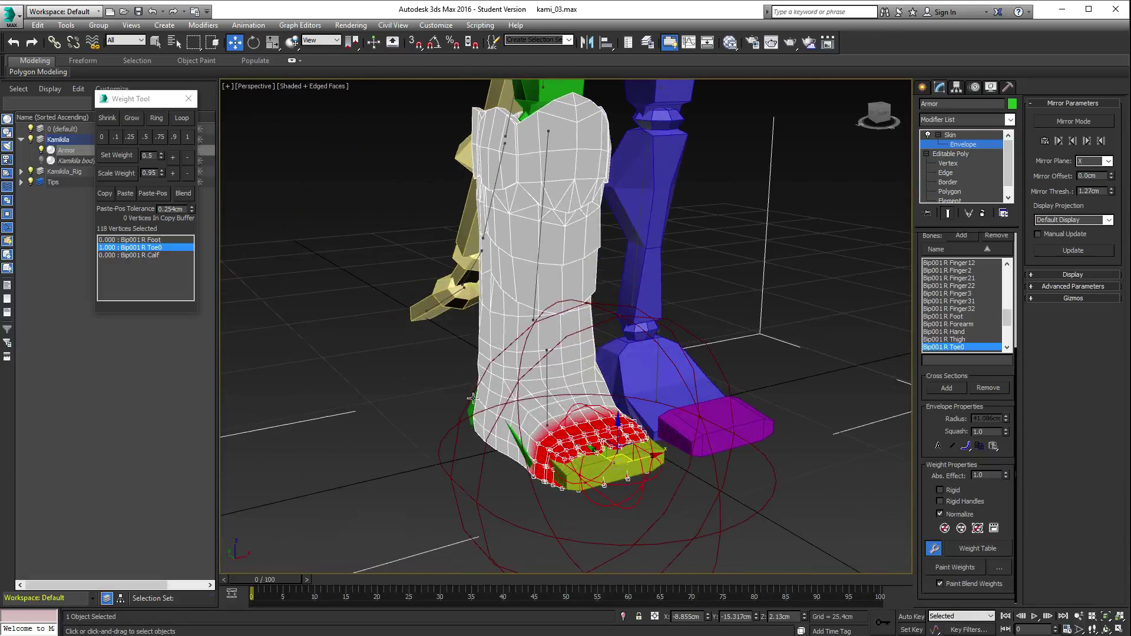
click(142, 240)
click(144, 247)
click(145, 256)
click(150, 248)
drag(1007, 316, 1007, 324)
click(969, 333)
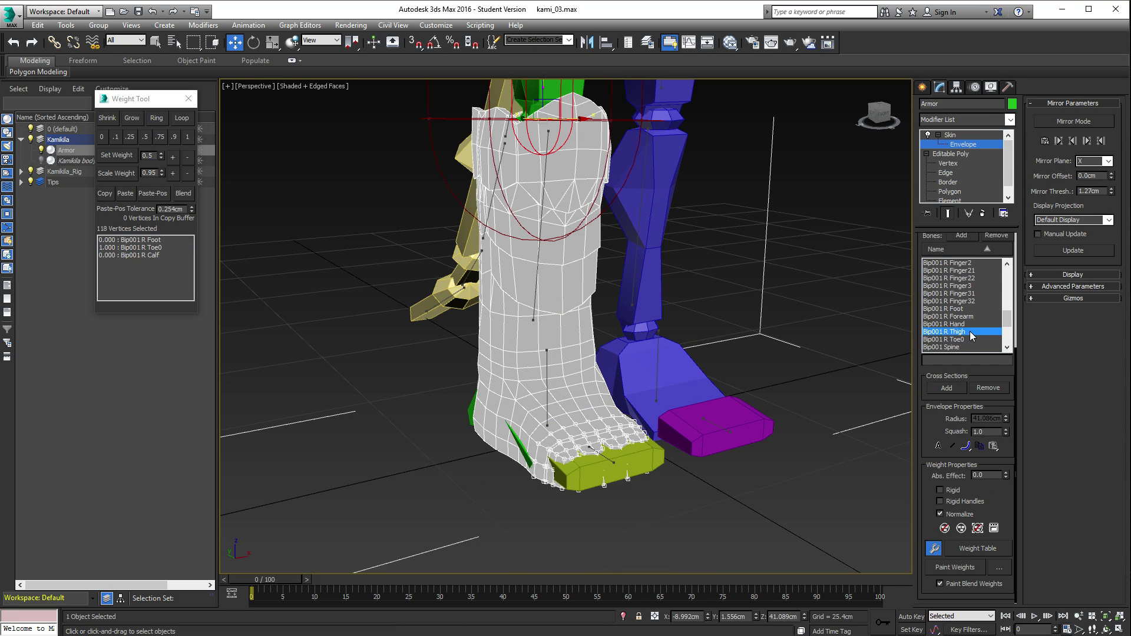
click(965, 340)
click(968, 333)
click(970, 324)
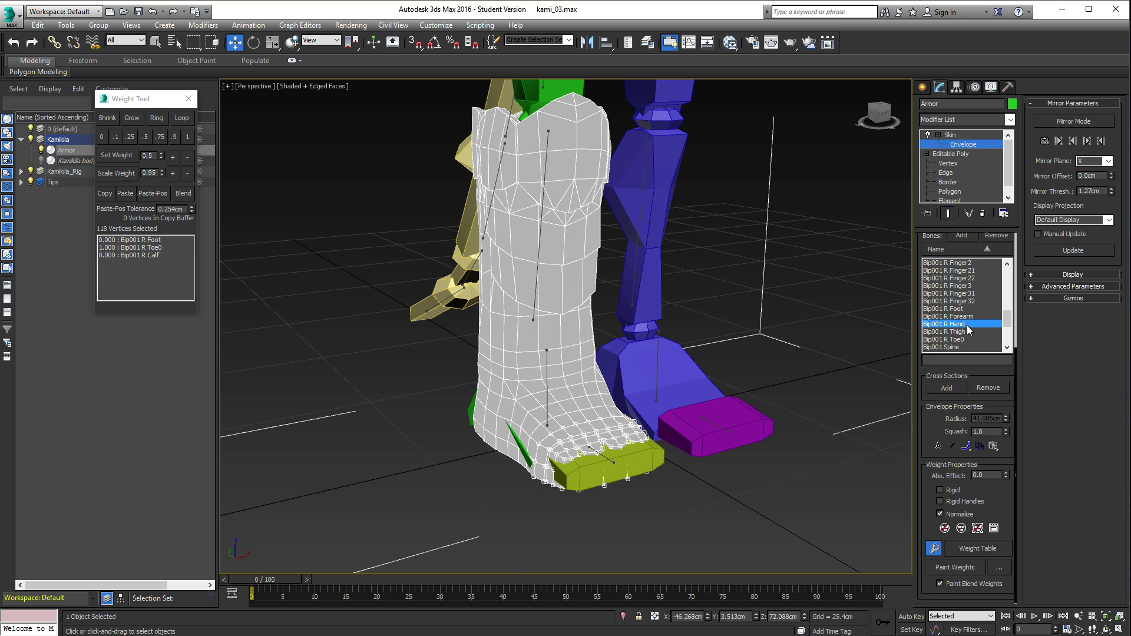
click(973, 317)
click(969, 332)
click(964, 339)
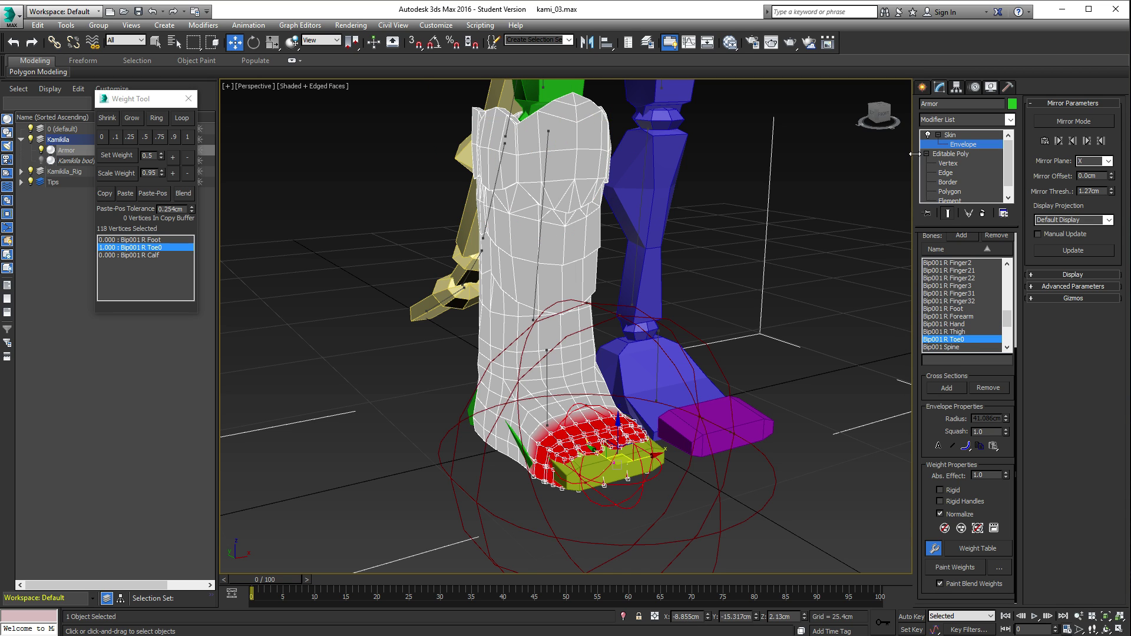
Step: Select all vertices of the armor piece around the right upper thigh
alt+middle_drag(777, 204, 576, 263)
scroll(575, 263, up, 5)
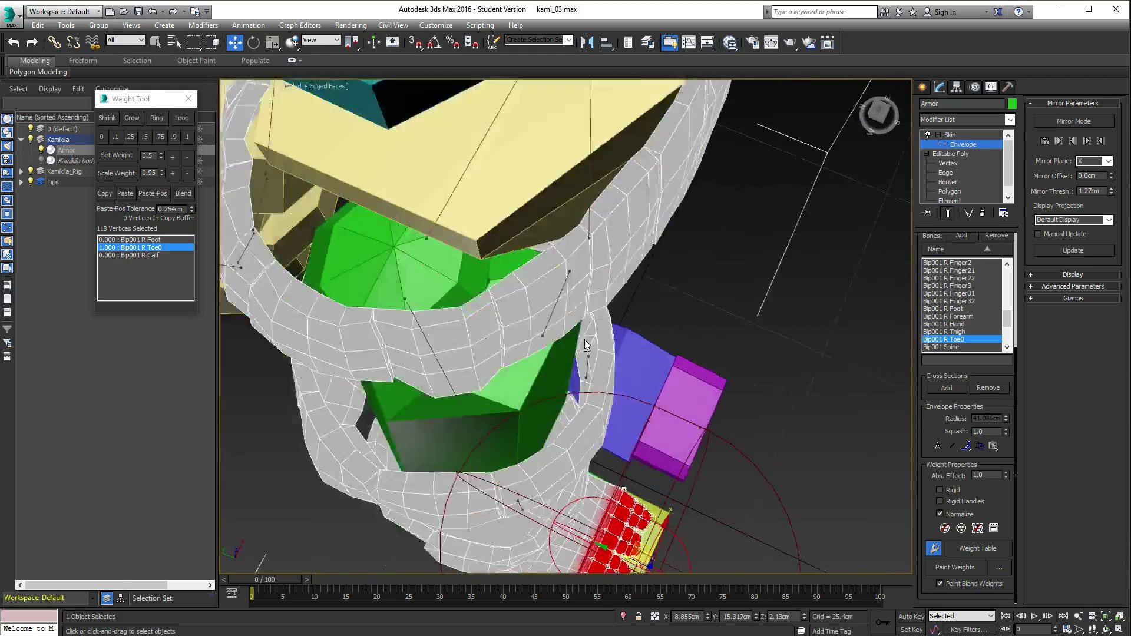
scroll(587, 345, down, 5)
alt+middle_drag(587, 345, 557, 235)
scroll(611, 326, up, 4)
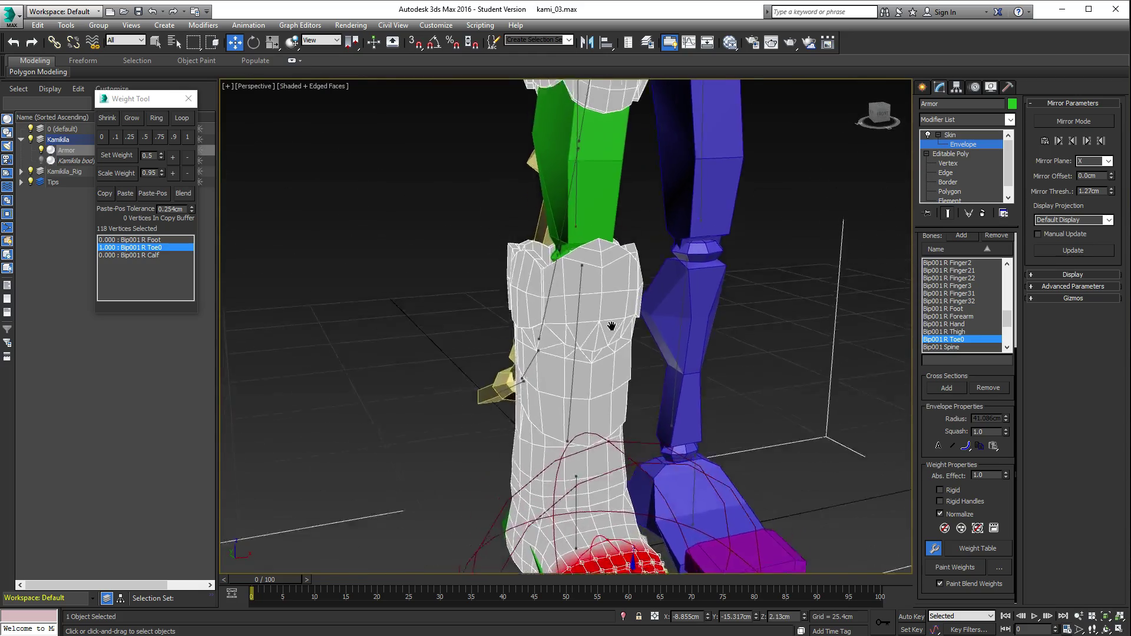
scroll(612, 326, down, 5)
alt+middle_drag(612, 326, 672, 359)
scroll(669, 358, up, 3)
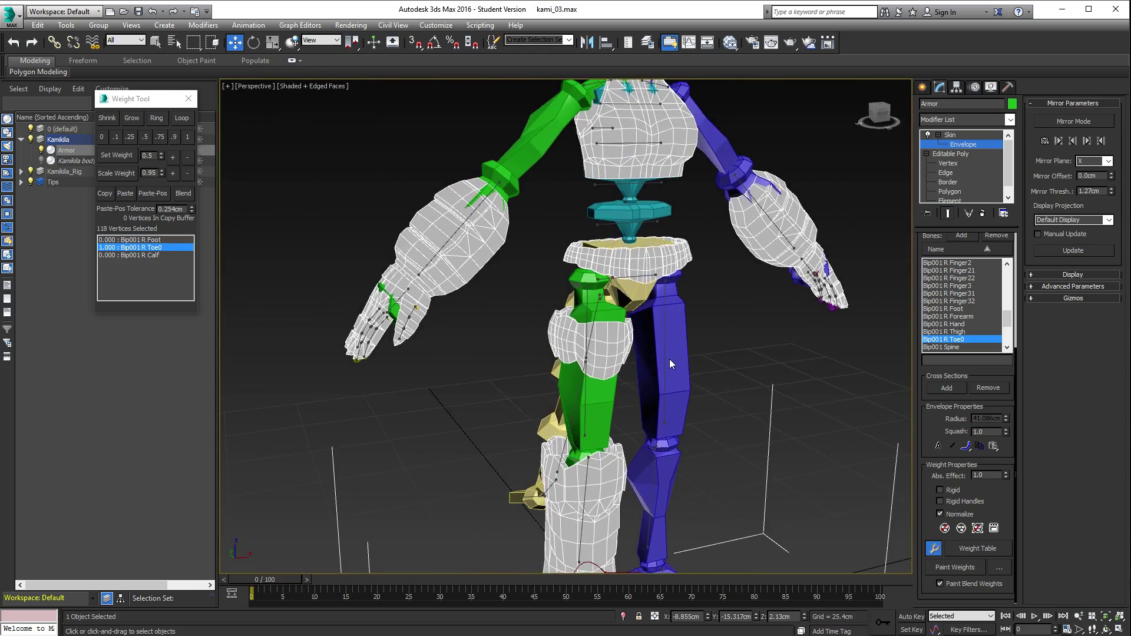
scroll(669, 359, down, 4)
mouse_move(631, 309)
alt+middle_down()
mouse_move(556, 308)
mouse_move(620, 314)
alt+middle_up()
scroll(594, 273, up, 4)
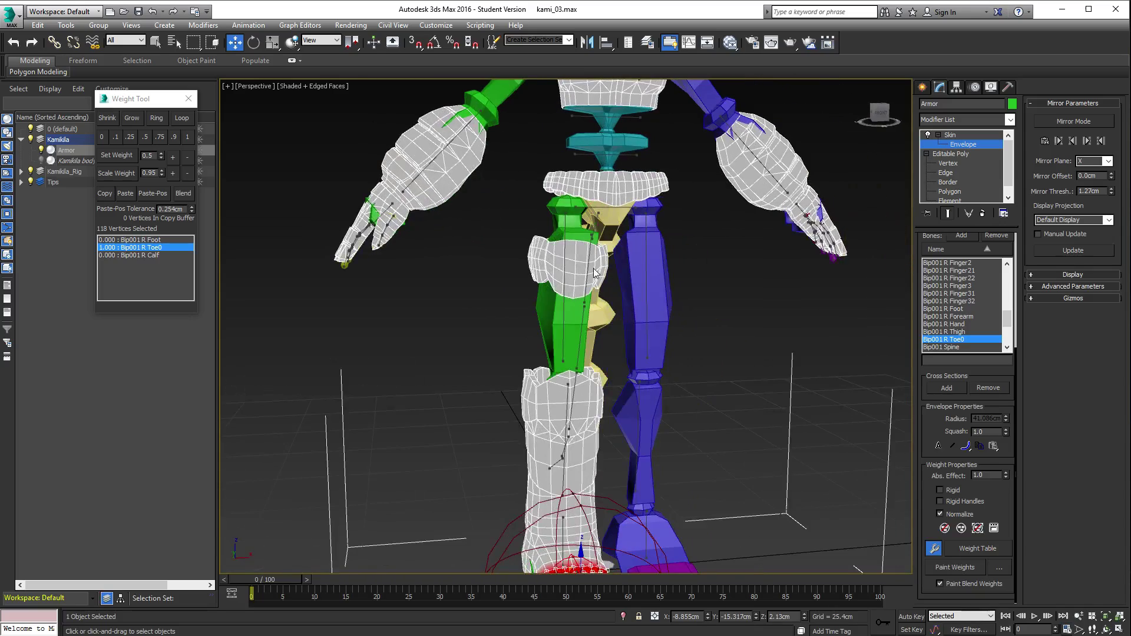
drag(514, 233, 610, 324)
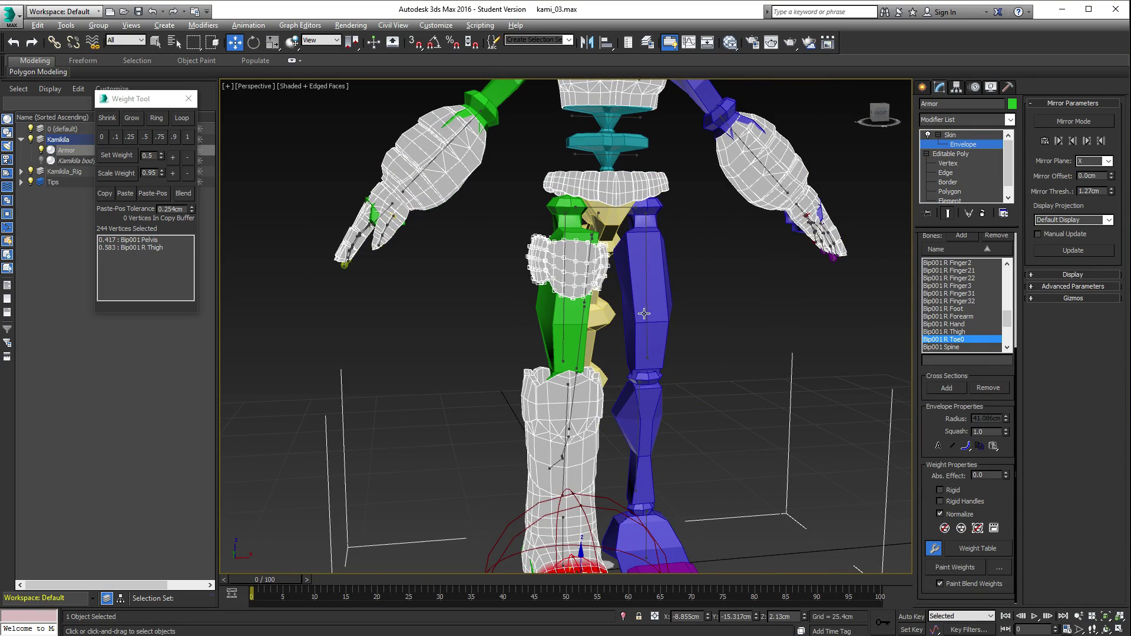
Step: Set the Bip001 R Thigh weight of the selected right thigh armor piece to 1
middle_drag(644, 314, 503, 334)
scroll(578, 283, up, 2)
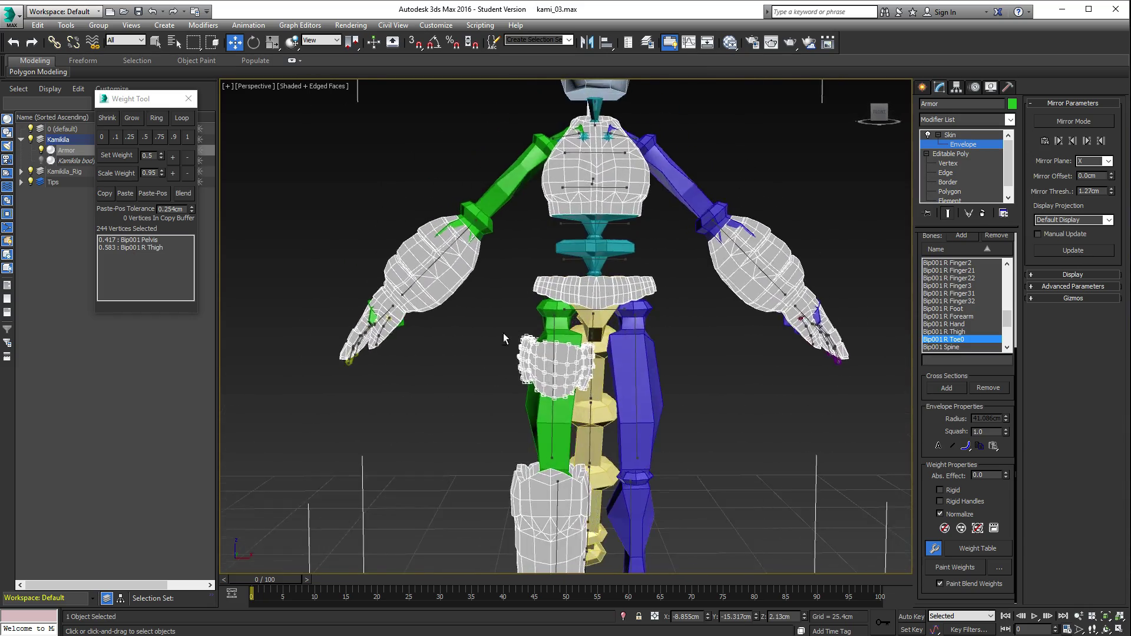
click(150, 248)
alt+middle_drag(536, 388, 356, 334)
scroll(585, 390, up, 5)
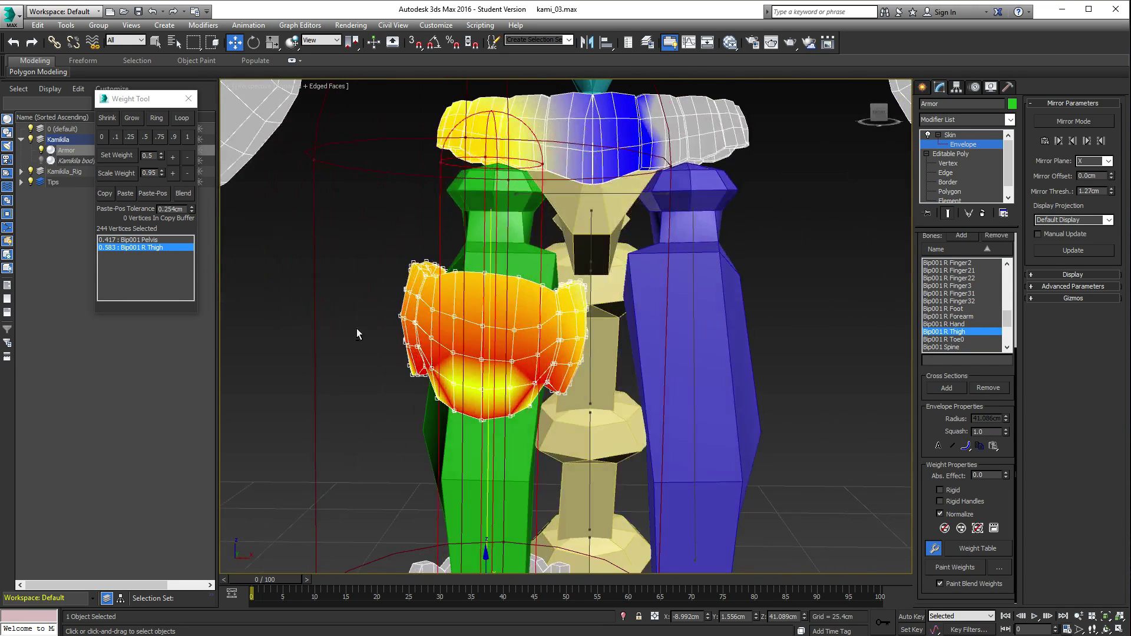
click(187, 137)
alt+middle_drag(542, 333, 648, 363)
click(648, 363)
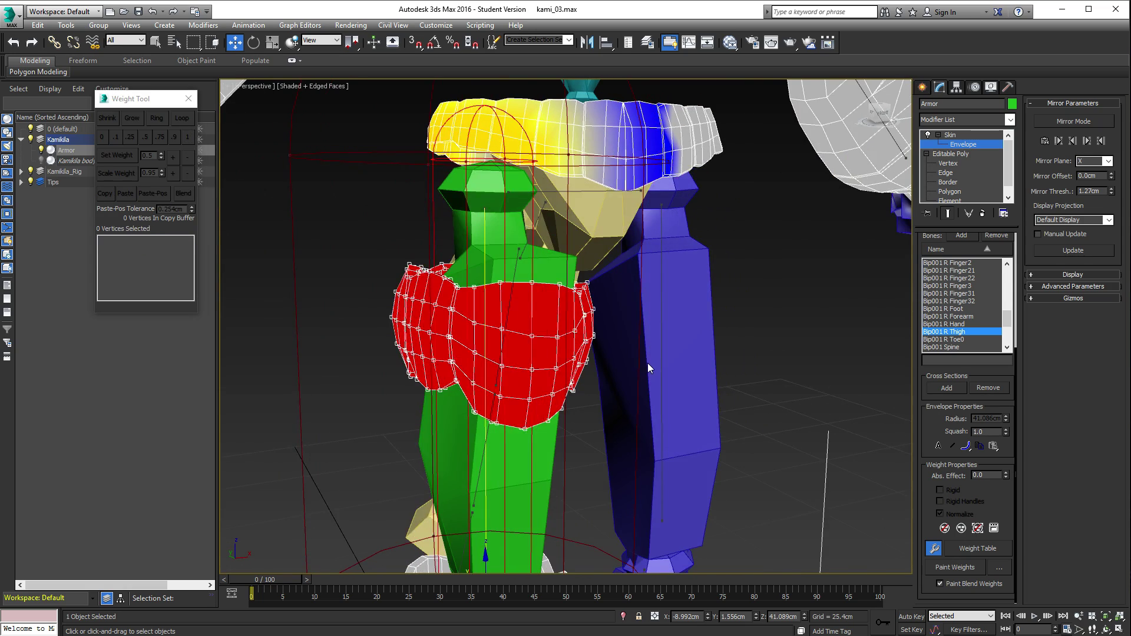
Step: Select the fingertip vertices of the right glove and inspect the Bip001 R Finger21 and R Finger22 influence on them
scroll(648, 363, down, 4)
scroll(571, 236, up, 1)
middle_drag(571, 237, 621, 330)
alt+middle_drag(667, 383, 667, 443)
drag(666, 443, 714, 493)
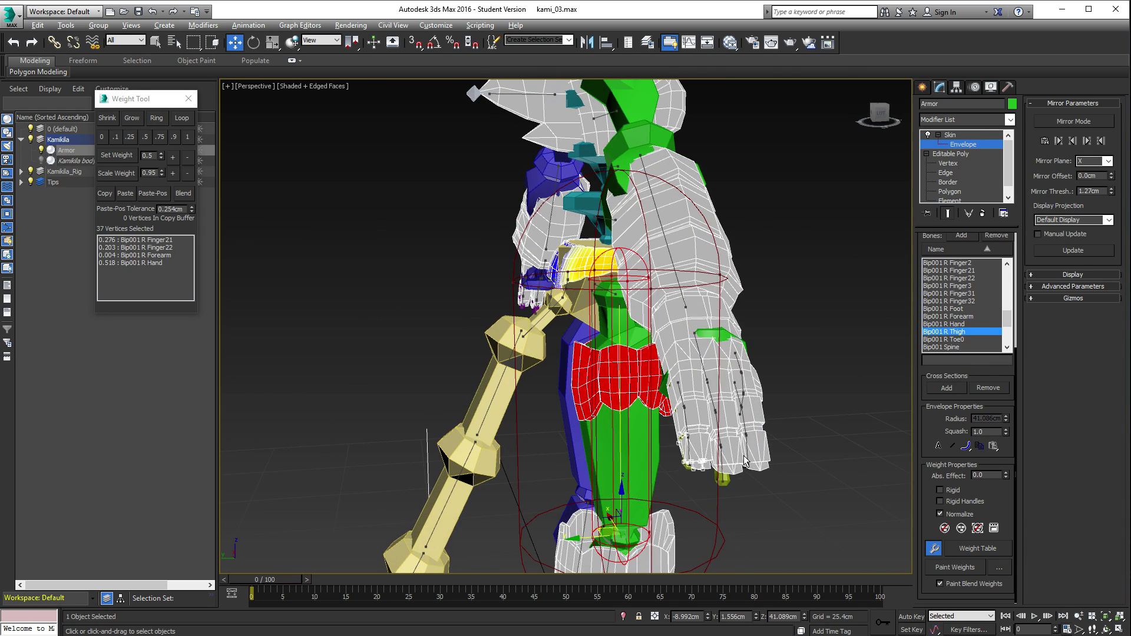
alt+middle_drag(714, 493, 282, 304)
alt+middle_drag(377, 377, 499, 458)
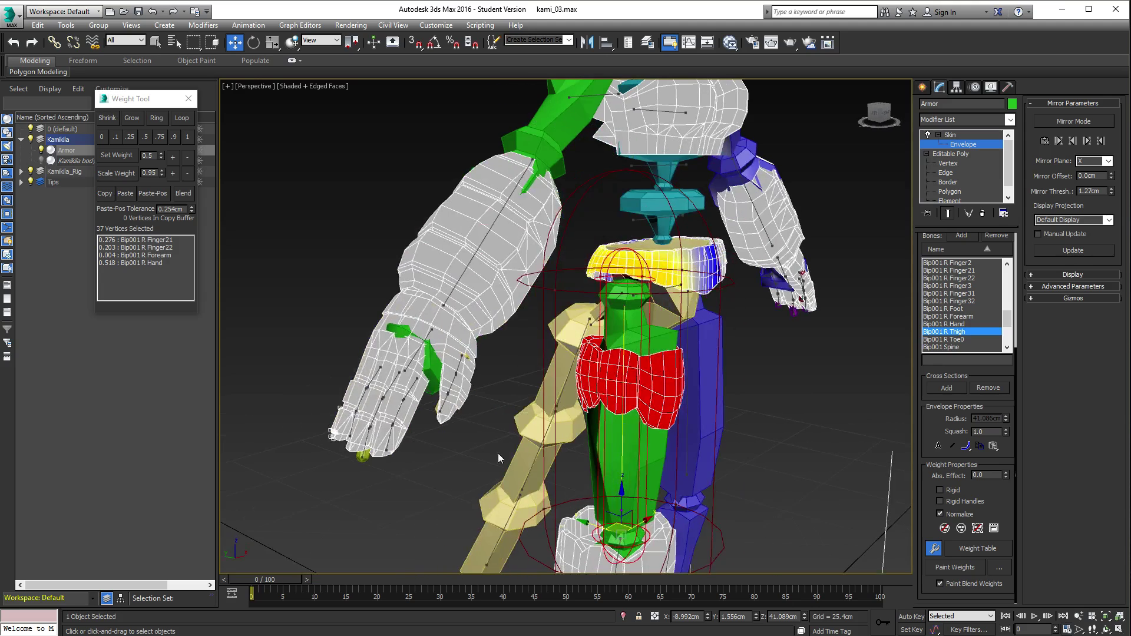
click(153, 241)
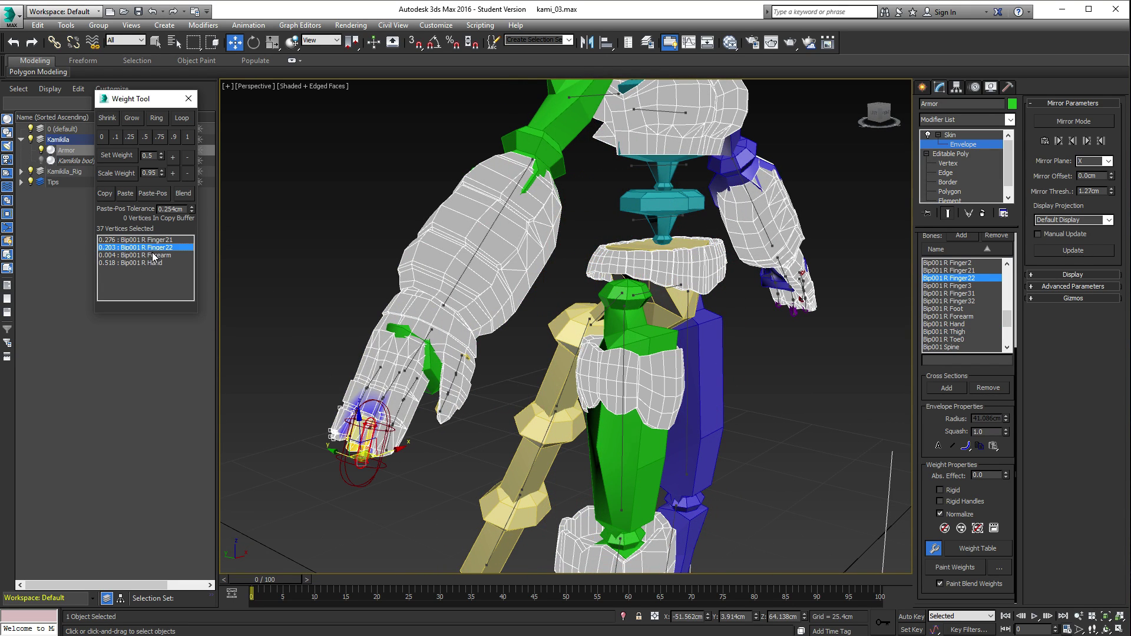
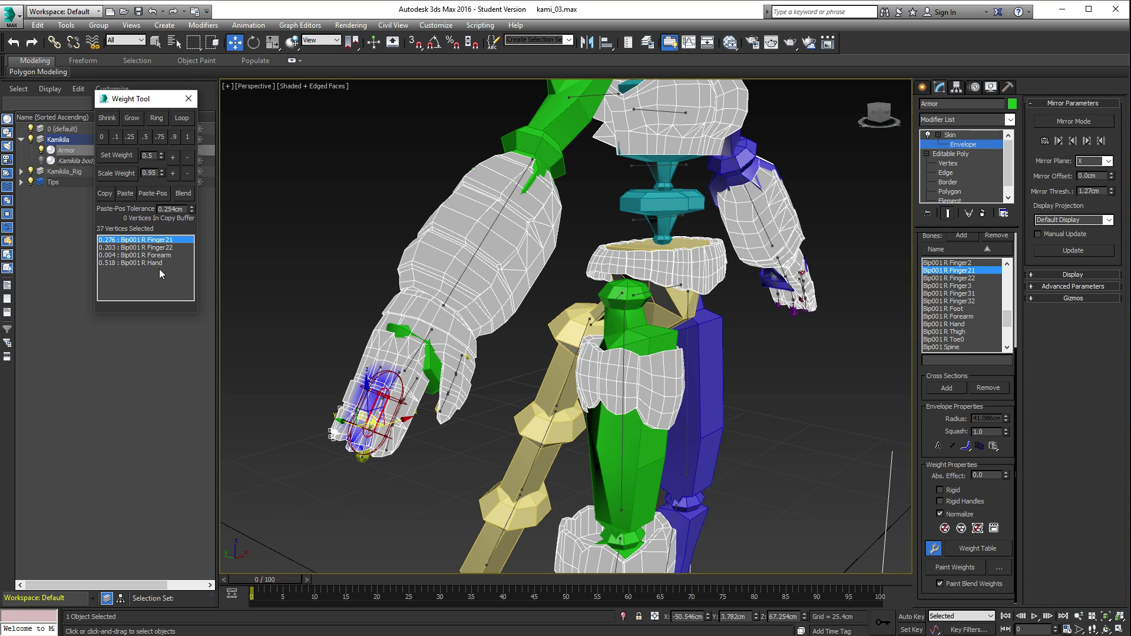
Step: Try adding a Bip001 Tail weight of 0.25 to the selected fingertip vertices
scroll(992, 334, down, 4)
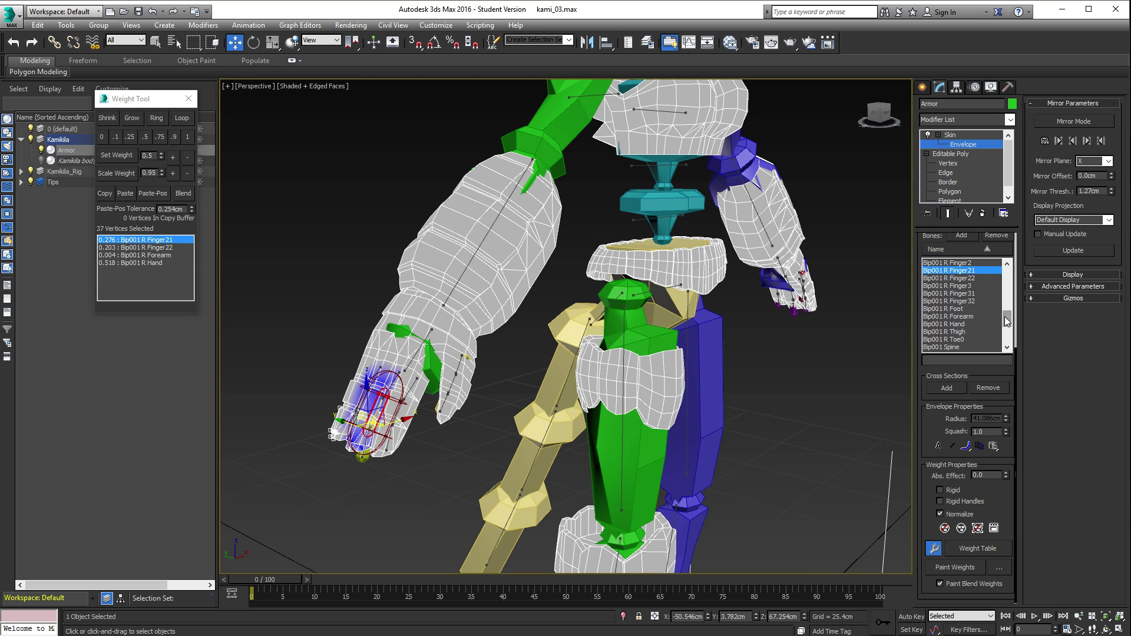
click(964, 294)
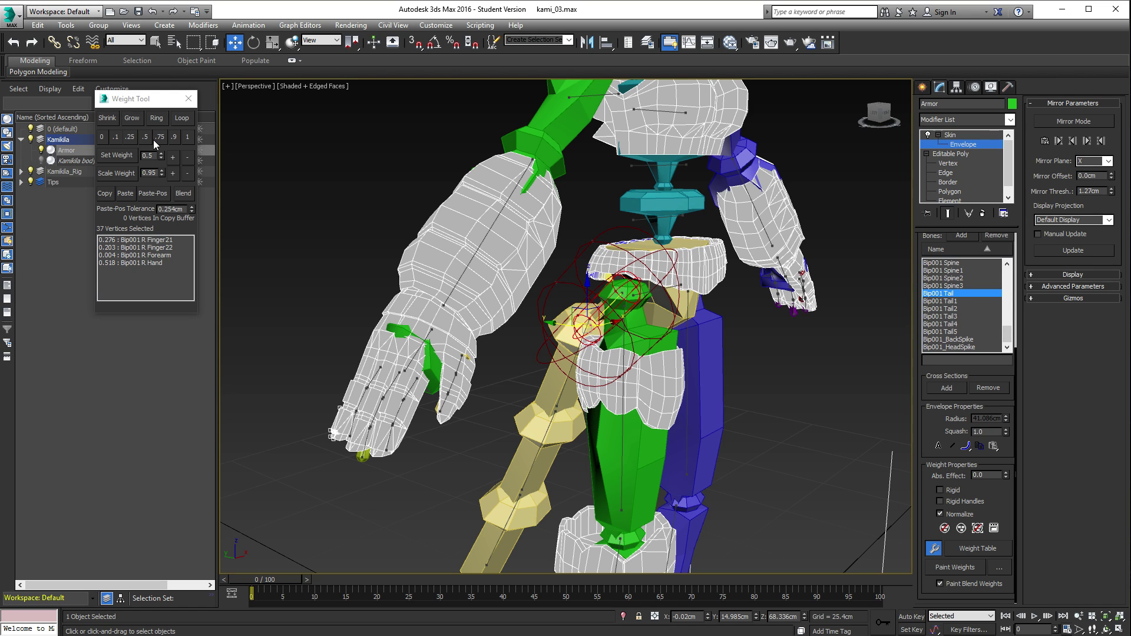
scroll(480, 404, up, 2)
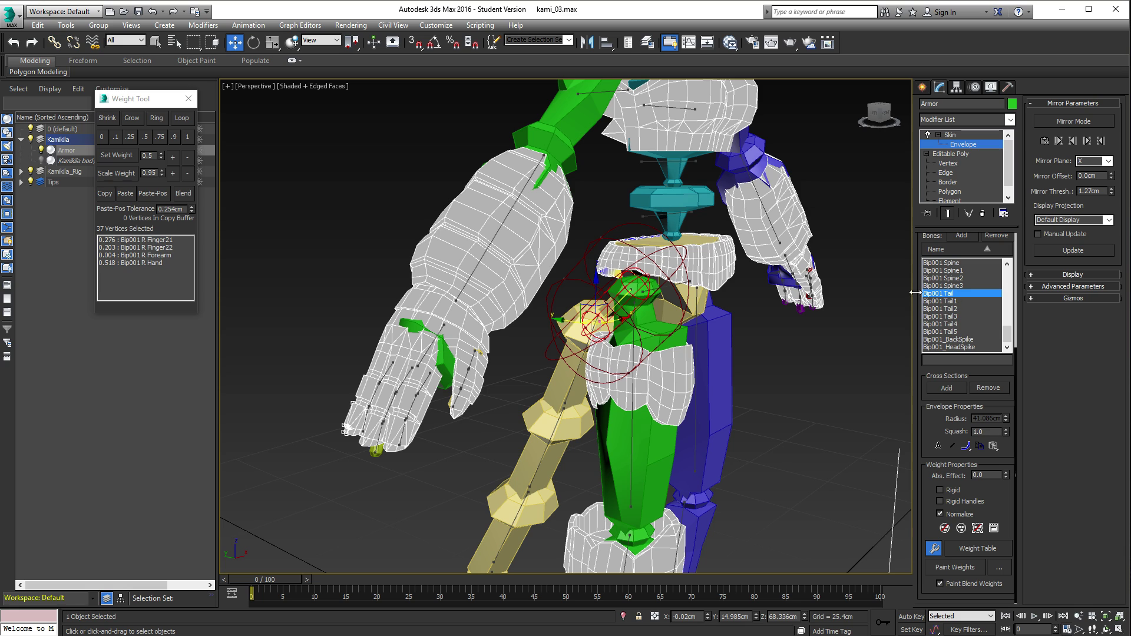
click(115, 137)
click(130, 136)
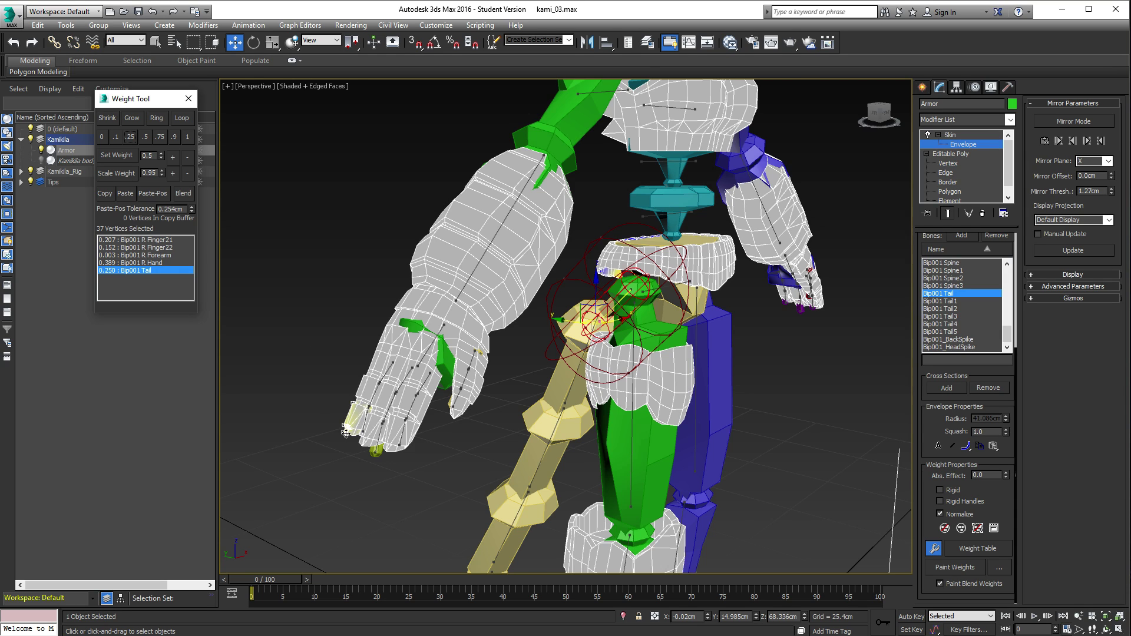
alt+middle_drag(346, 441, 583, 388)
scroll(732, 437, up, 3)
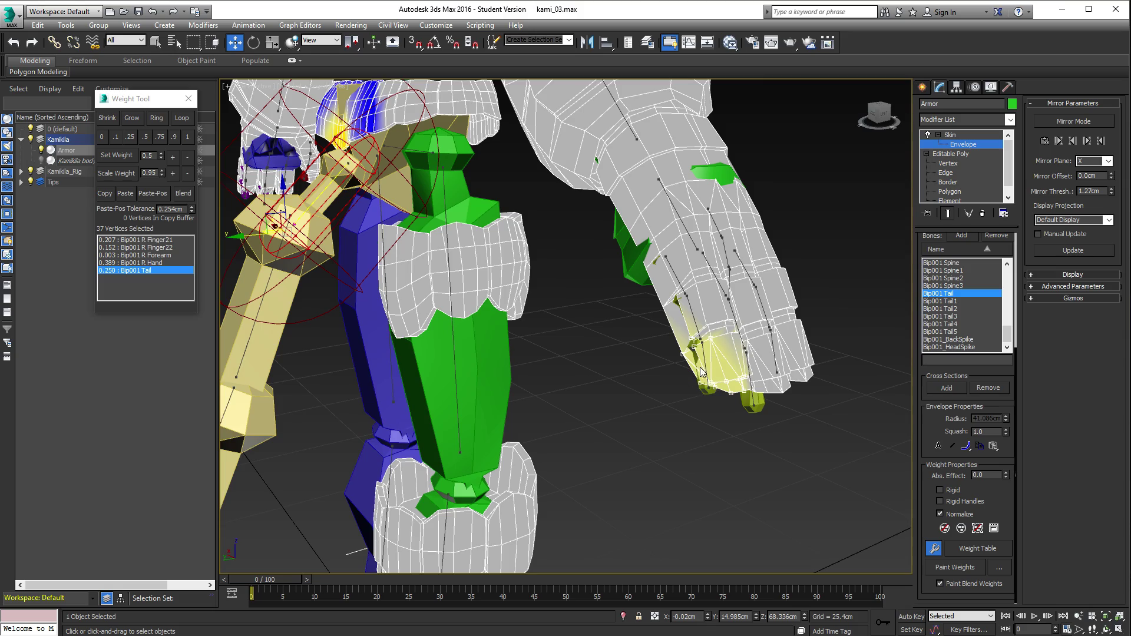
alt+middle_drag(716, 426, 504, 309)
scroll(508, 280, down, 5)
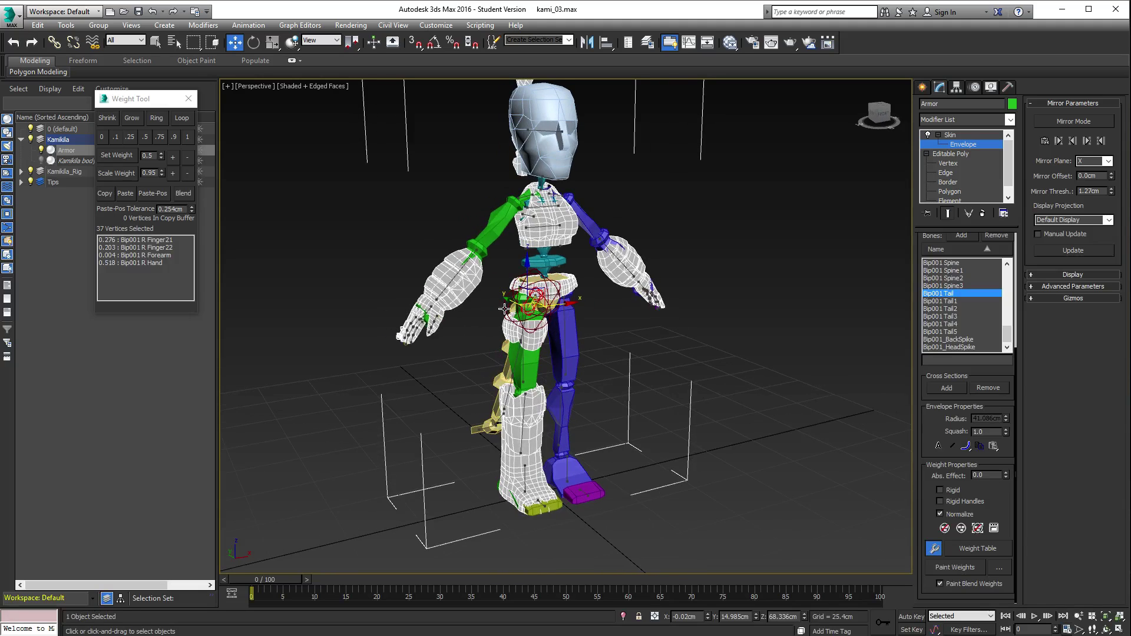
Step: Unhide the Kamikila body backup and all hidden polygons of the Armor mesh
click(922, 87)
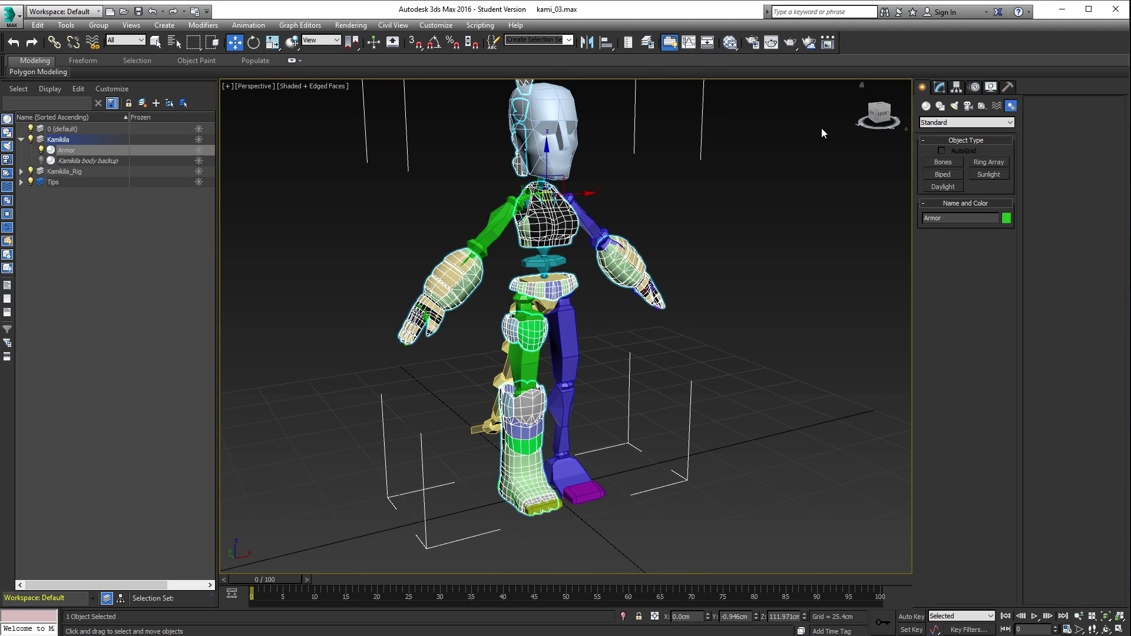
click(41, 161)
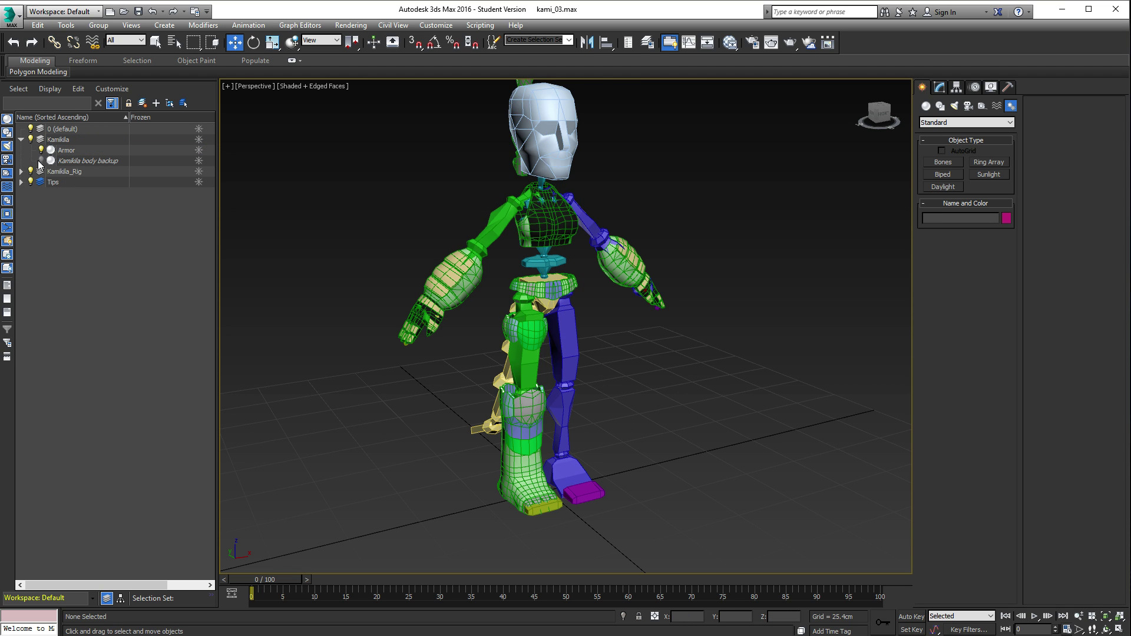
click(515, 337)
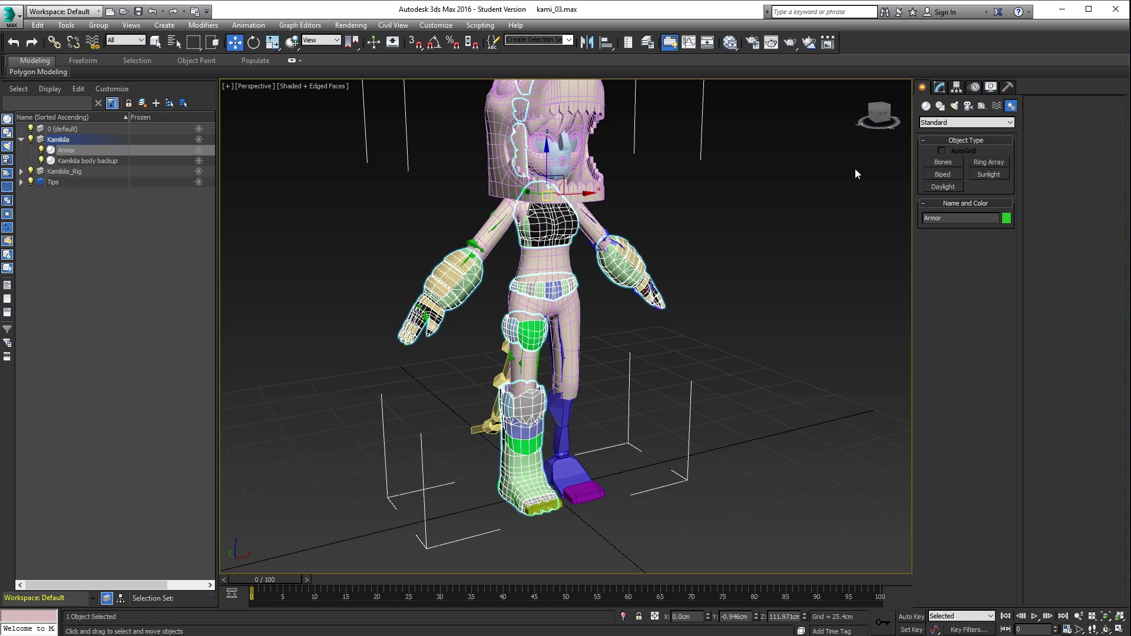
click(940, 87)
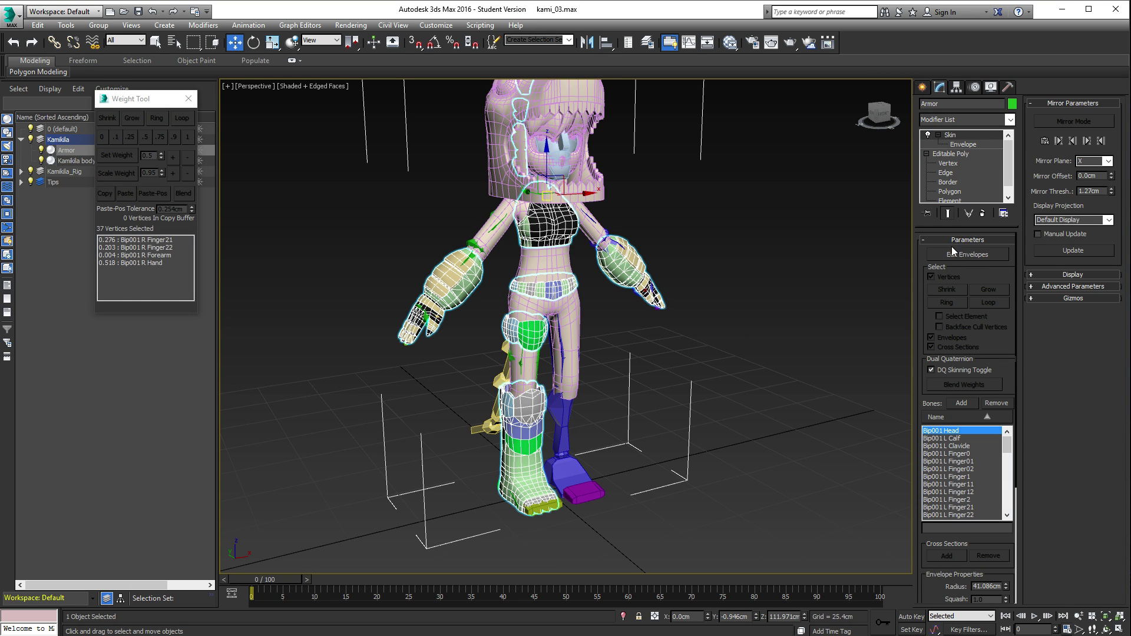
click(965, 155)
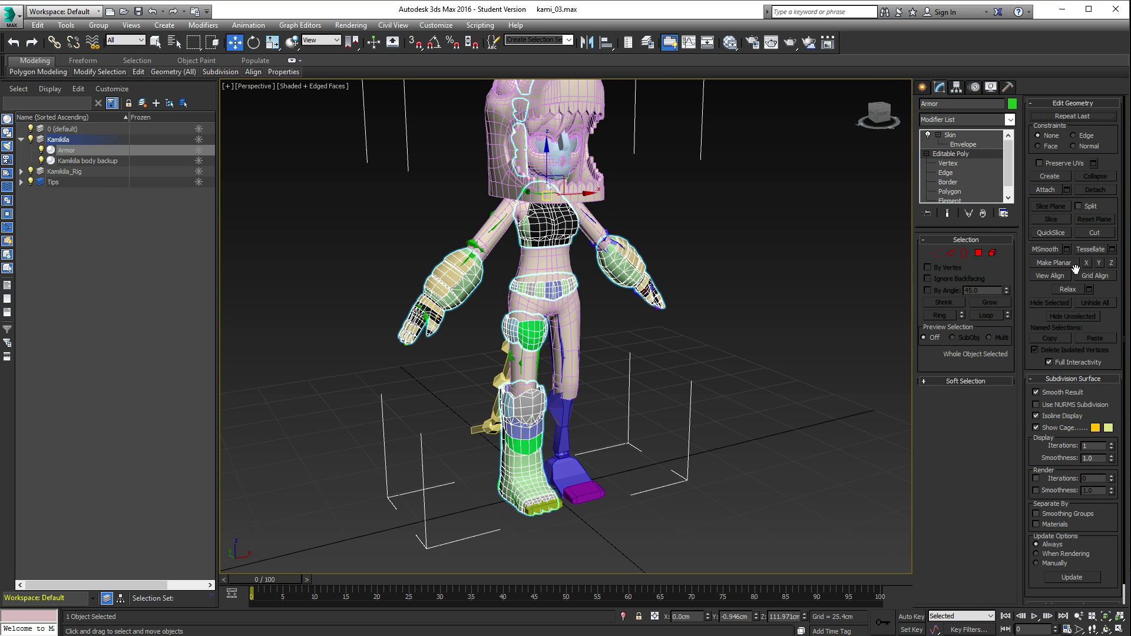
key(4)
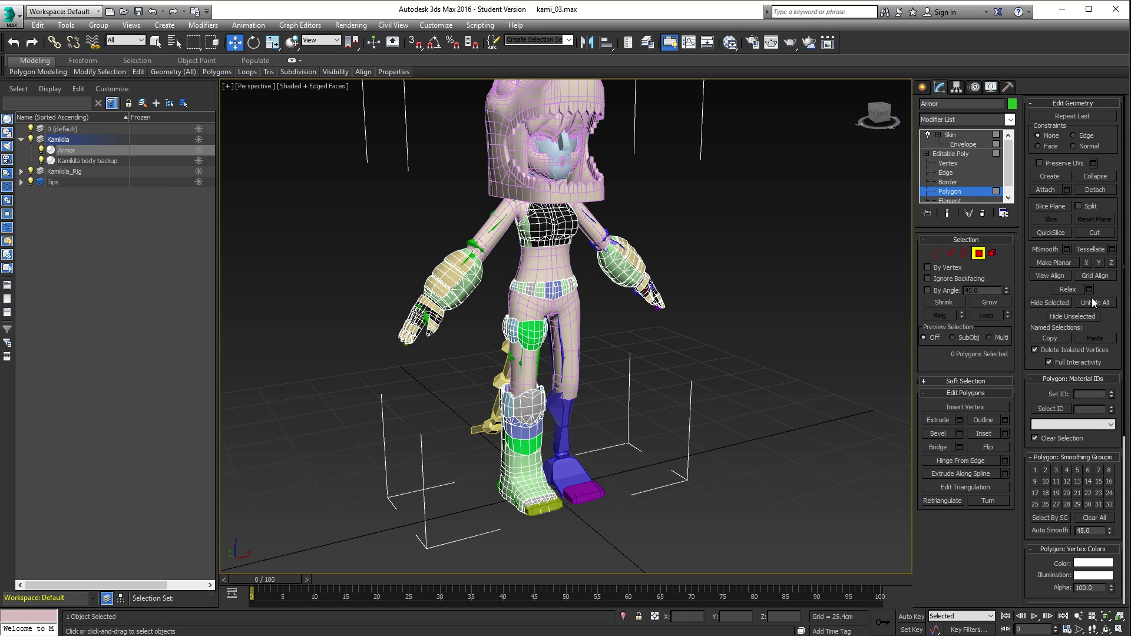
click(1094, 303)
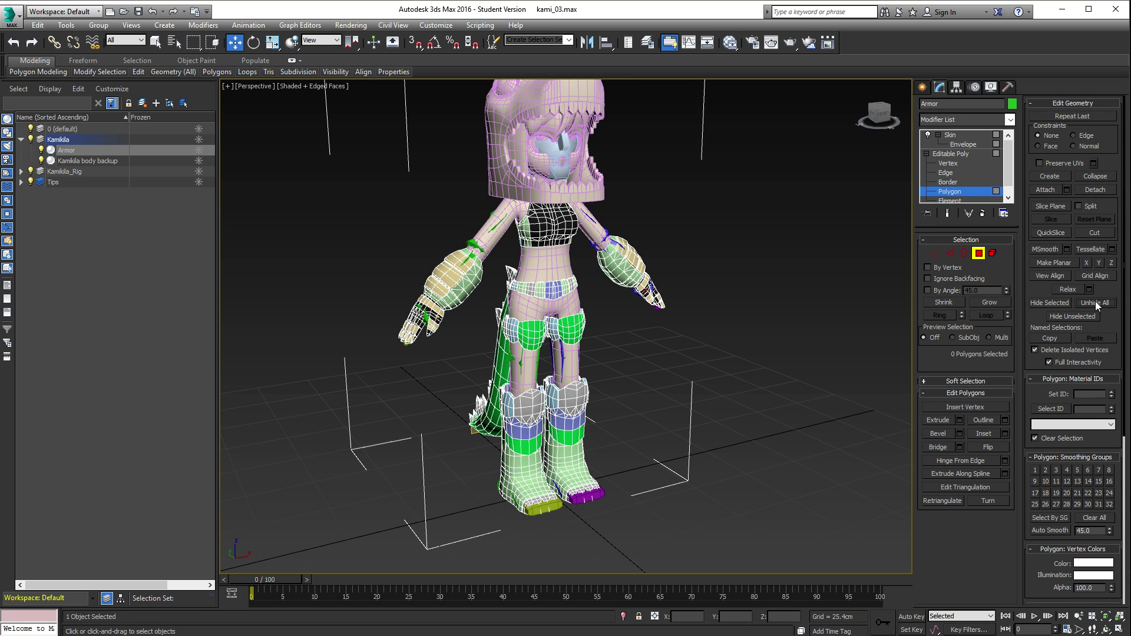
Step: Select Bip001 R Thigh and rotate it to test how the leg armor deforms
click(923, 88)
click(512, 357)
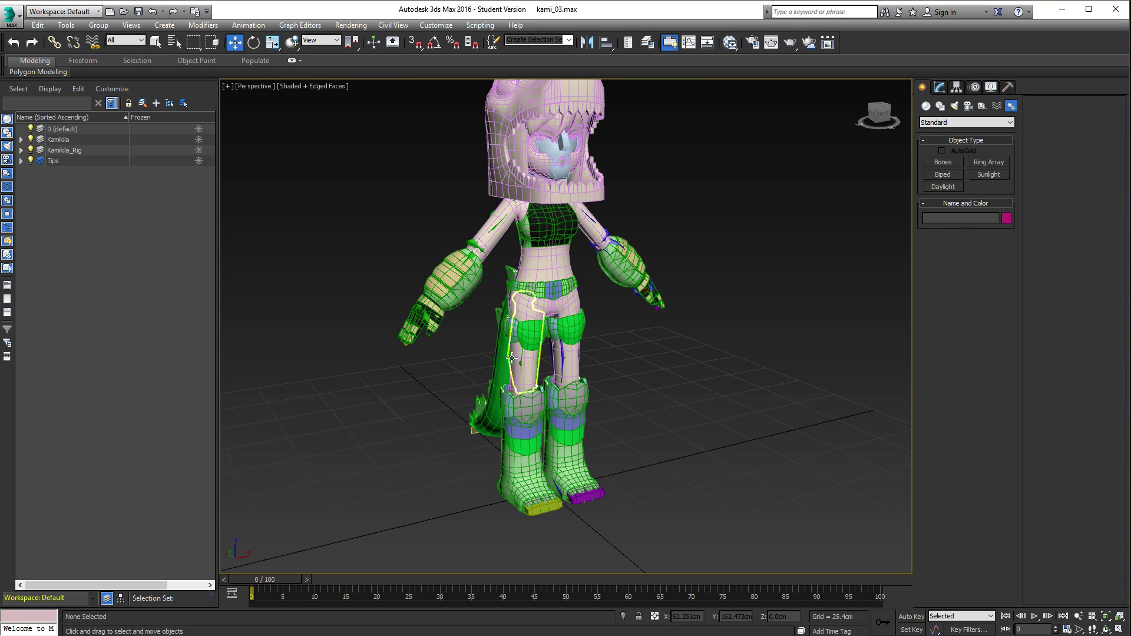
key(e)
drag(510, 276, 585, 450)
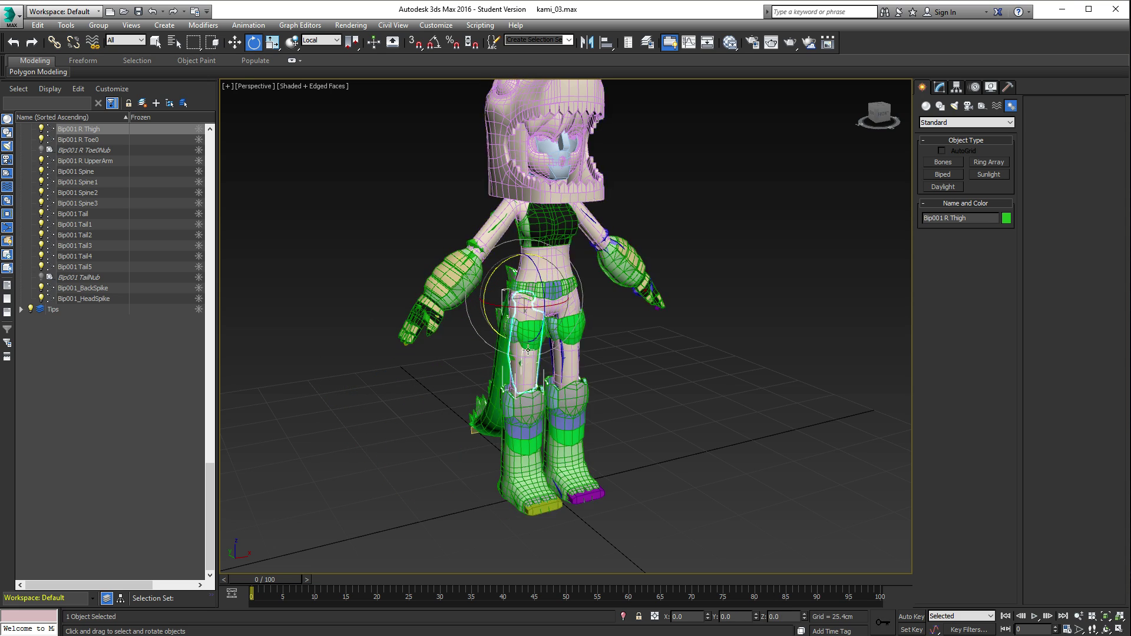
mouse_move(630, 393)
alt+middle_down()
mouse_move(677, 390)
mouse_move(623, 392)
mouse_move(637, 391)
alt+middle_up()
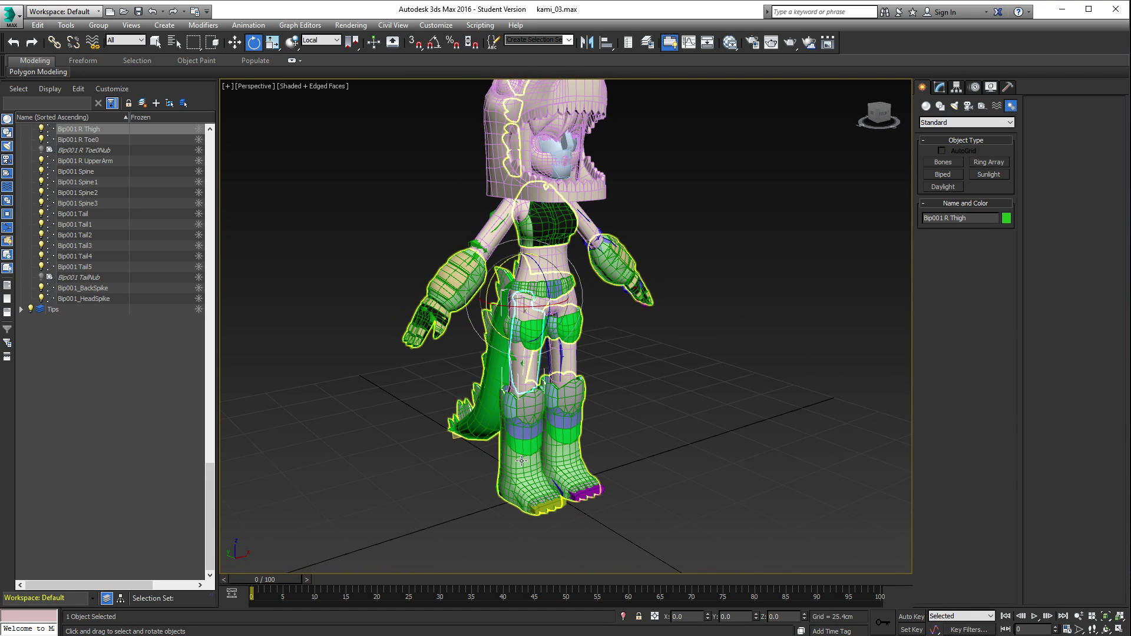
Step: Show the model in plain shading without edges and test-rotate Bip001 R Thigh again
key(F3)
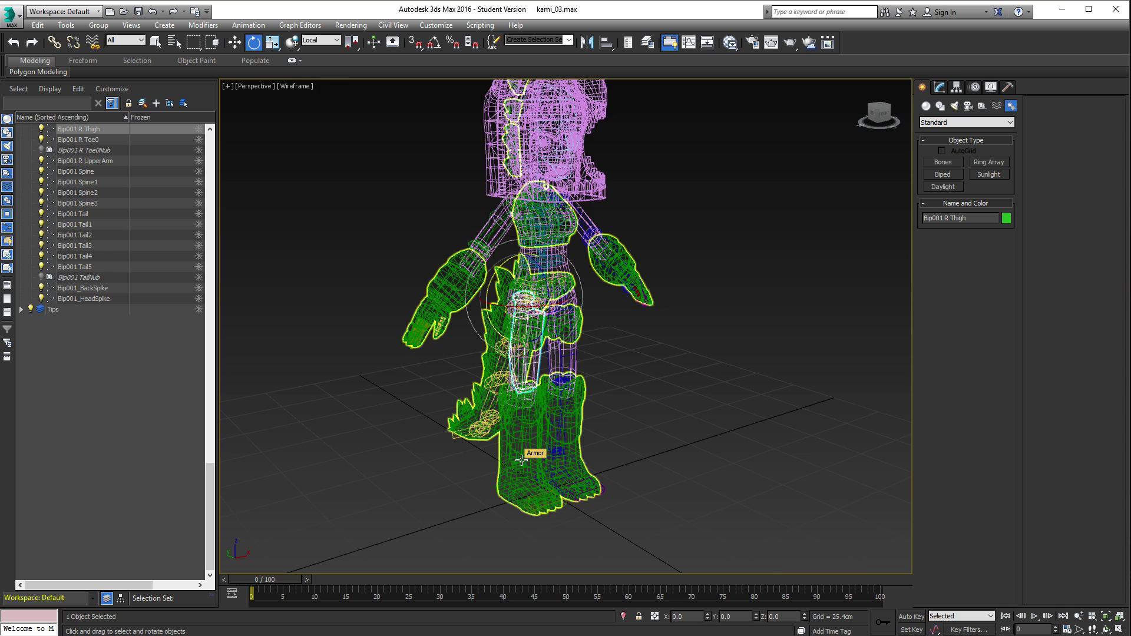
key(F3)
alt+middle_drag(599, 419, 601, 416)
click(601, 416)
click(523, 417)
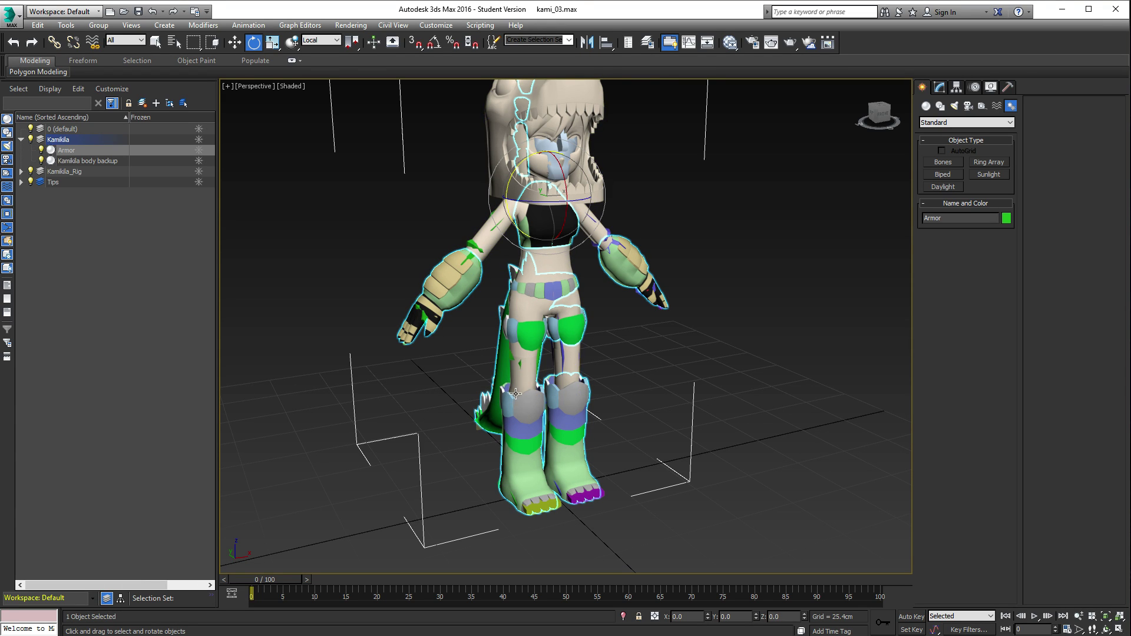
click(510, 358)
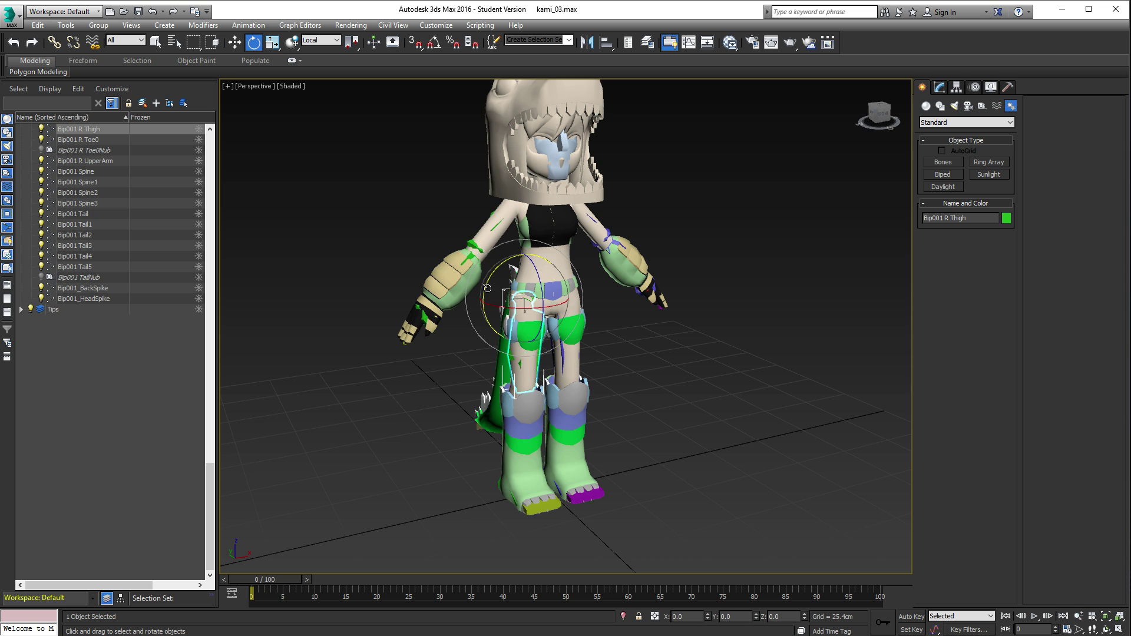
drag(487, 288, 510, 263)
alt+middle_drag(643, 346, 649, 348)
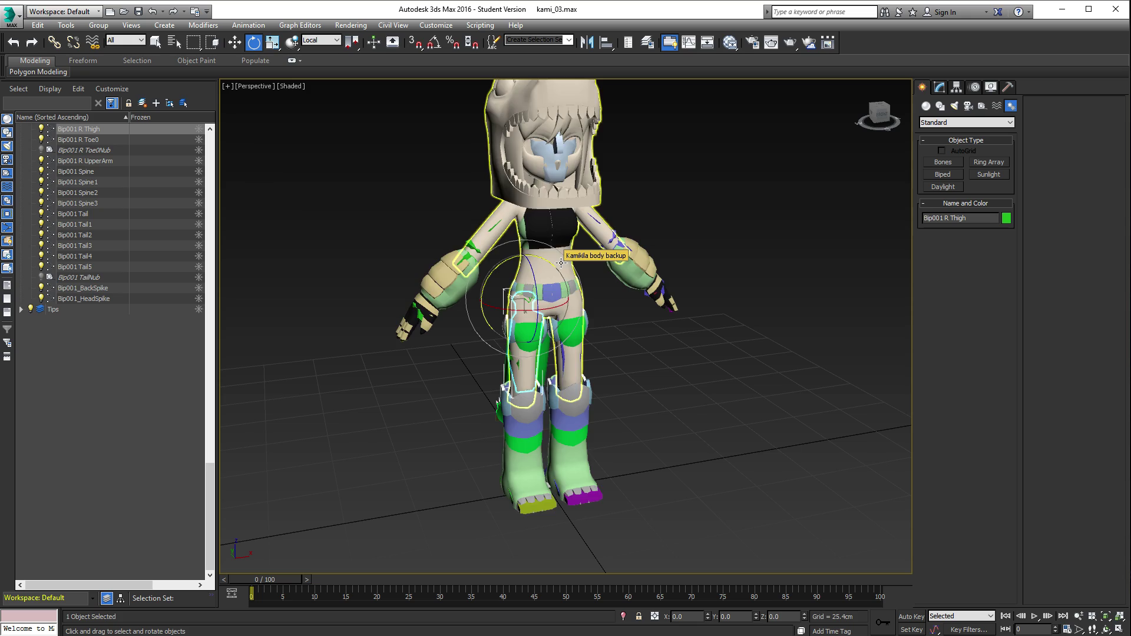
Step: Switch the view to wireframe, select Bip001 Pelvis and display its biped motion parameters
key(F3)
alt+middle_drag(540, 318, 522, 320)
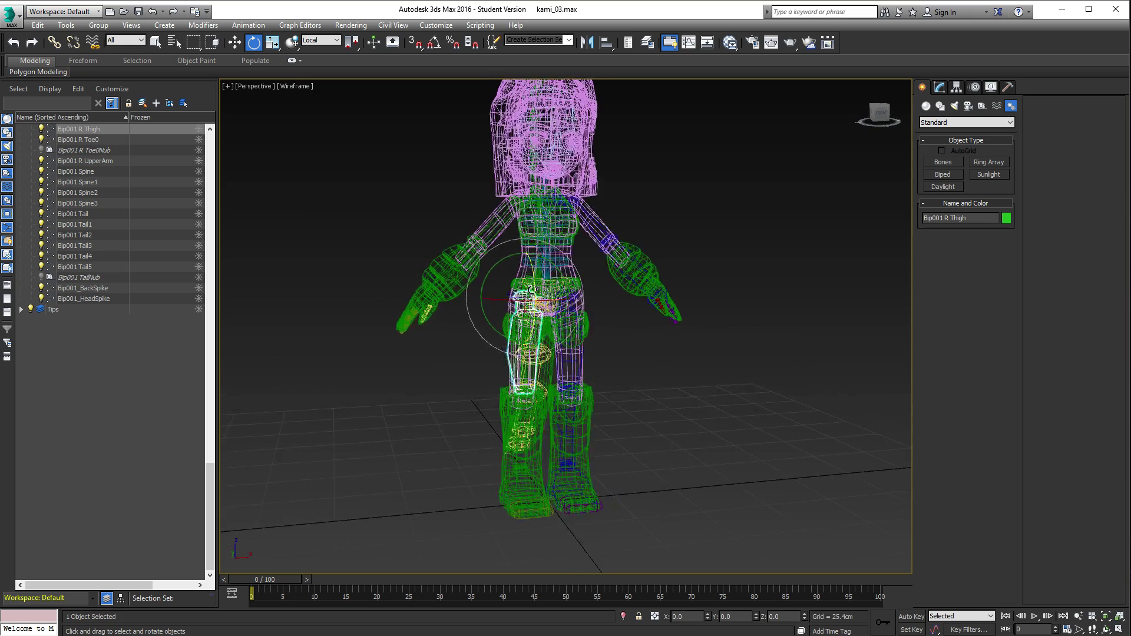
click(542, 248)
click(534, 288)
scroll(539, 294, up, 4)
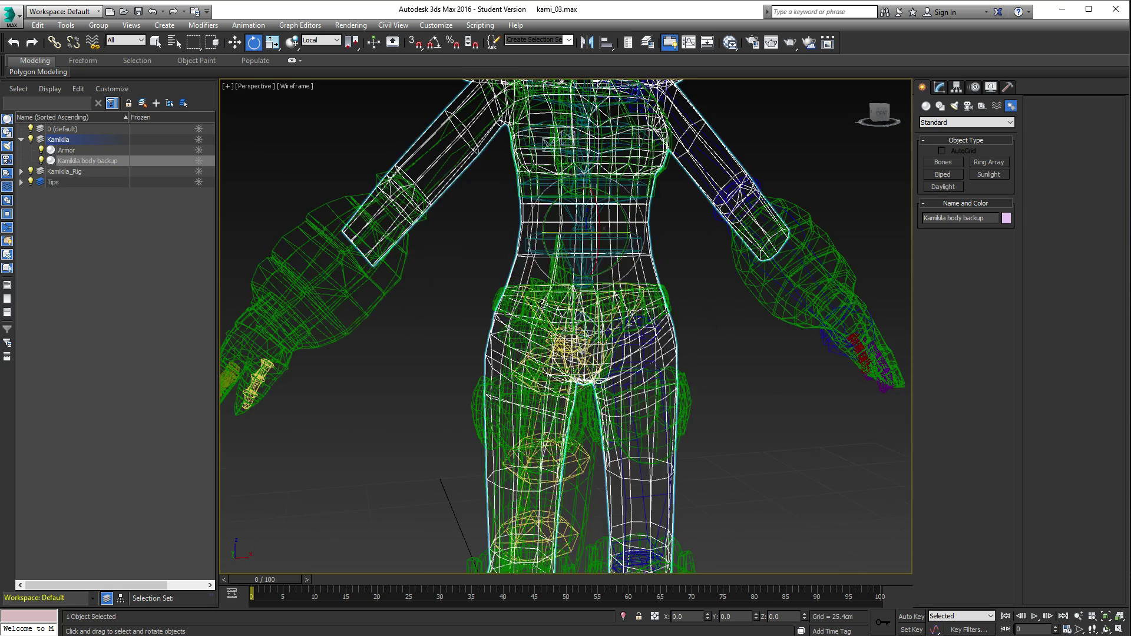
click(534, 288)
middle_drag(749, 355, 717, 351)
scroll(715, 351, down, 3)
click(977, 86)
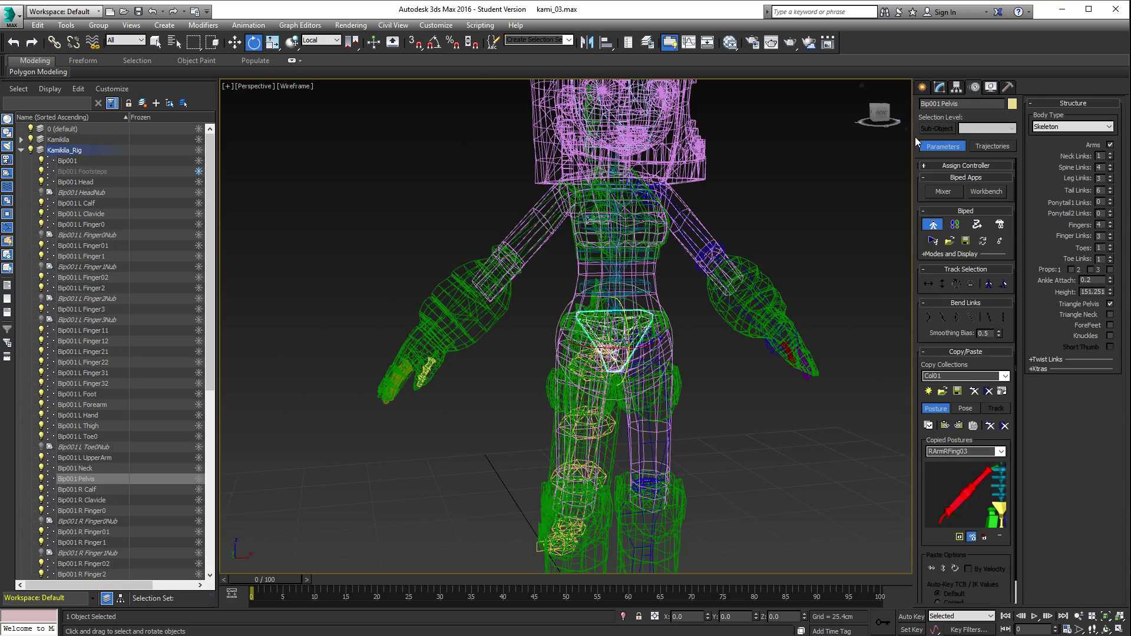
middle_drag(640, 367, 624, 380)
scroll(624, 380, down, 3)
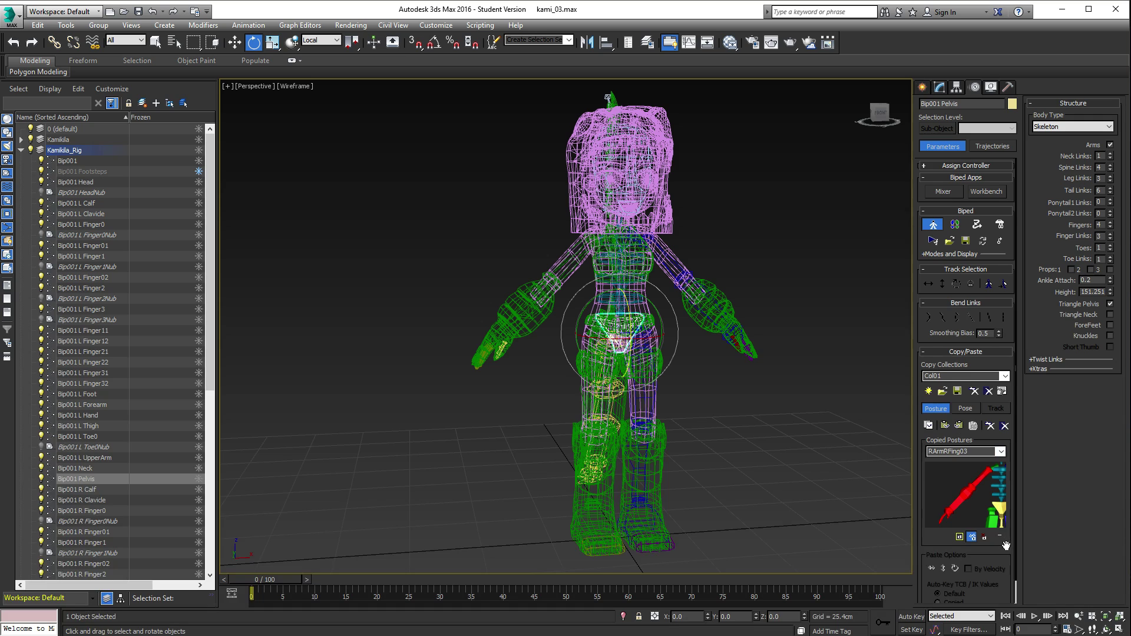
drag(1006, 546, 987, 397)
Step: Select the Armor mesh at the right leg in the wireframe view
alt+middle_drag(685, 337, 714, 370)
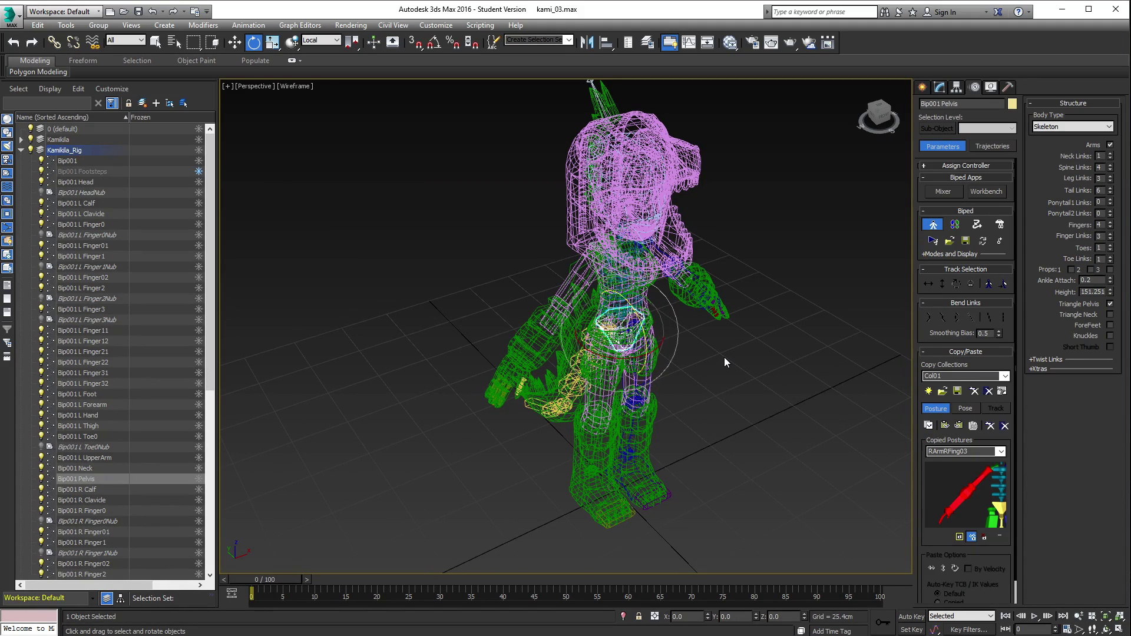
alt+middle_drag(702, 360, 592, 347)
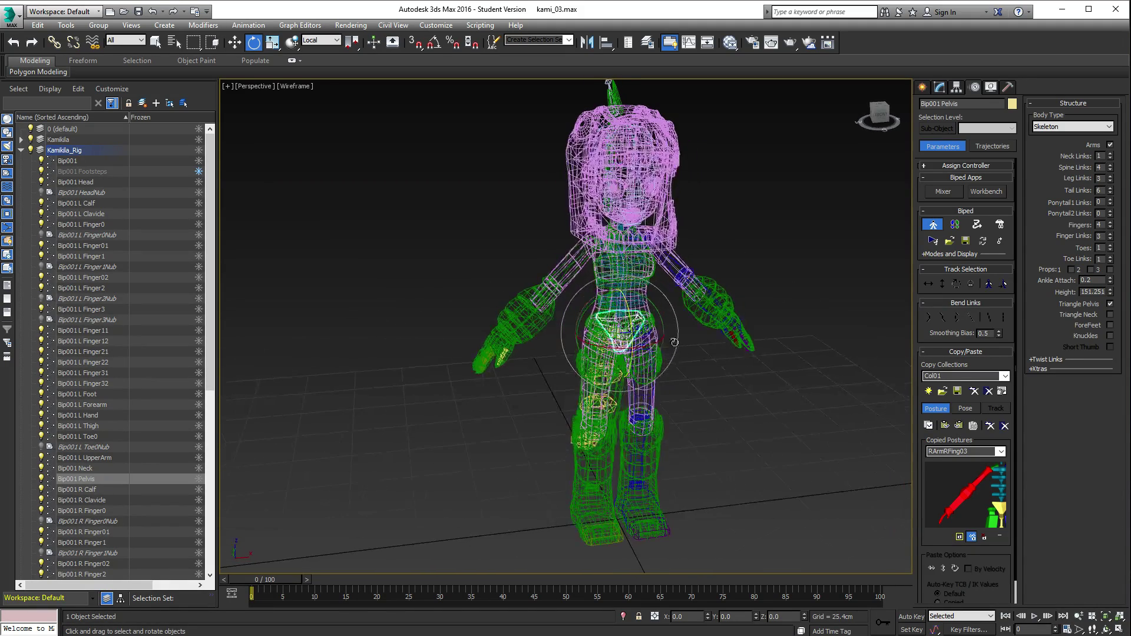
click(588, 349)
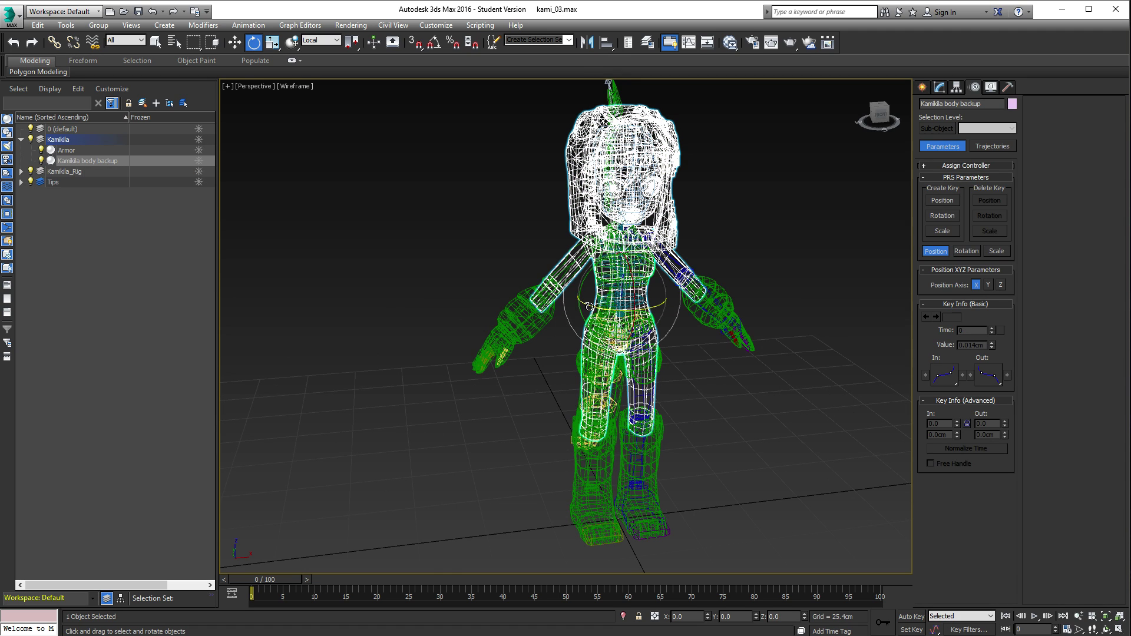
click(604, 445)
click(612, 450)
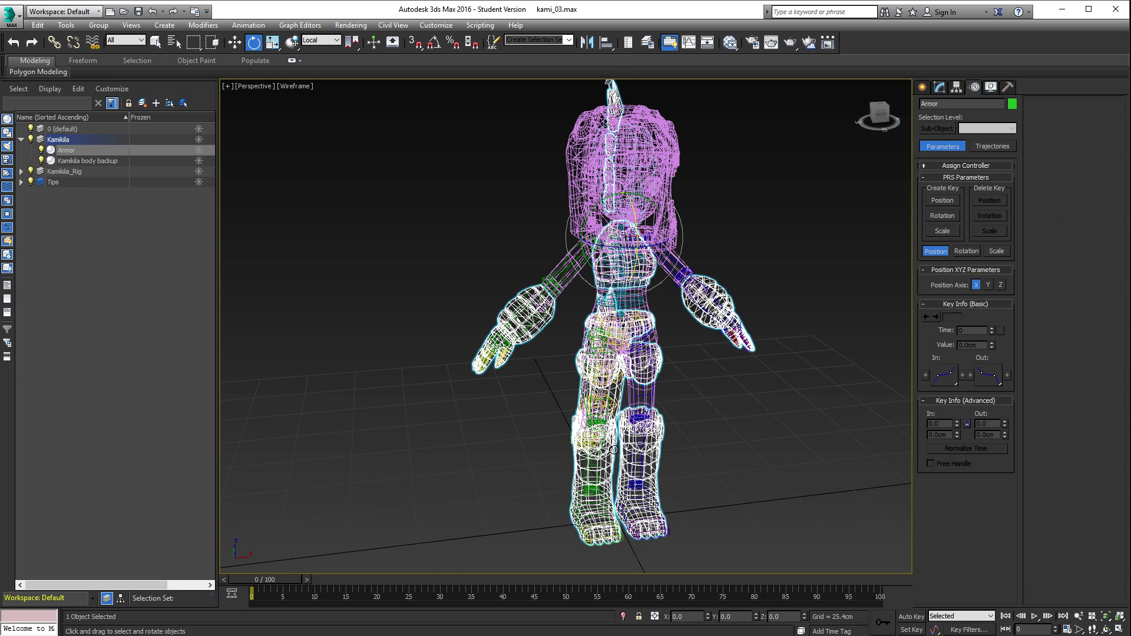
Step: Open the Armor's Skin envelopes for editing and display the Bip001 R Calf weights in shaded view
click(940, 86)
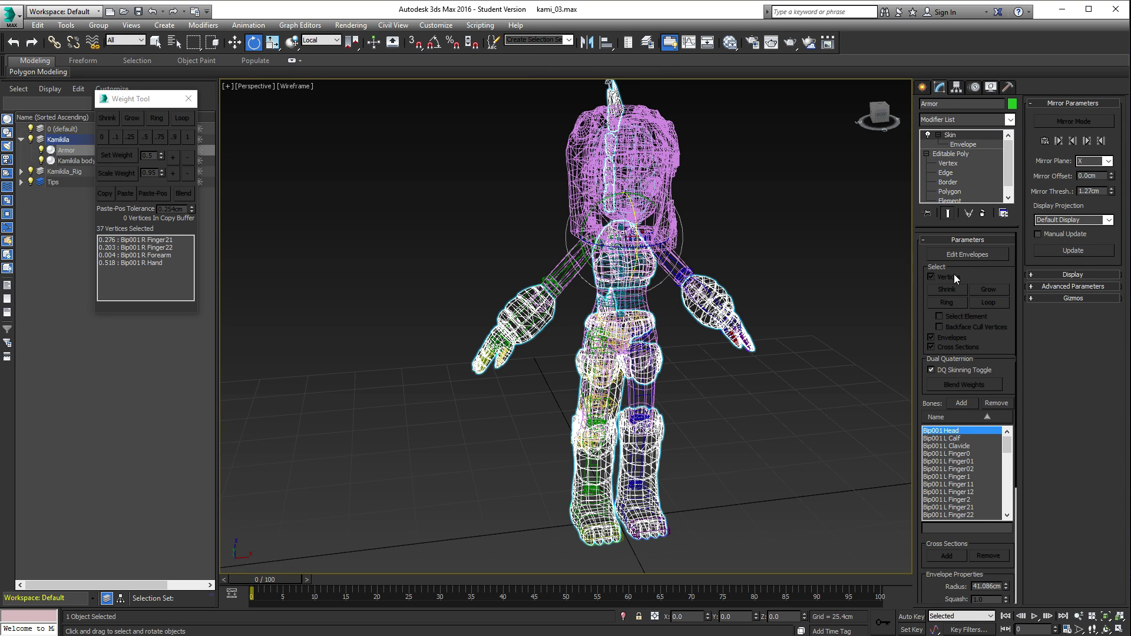
click(968, 255)
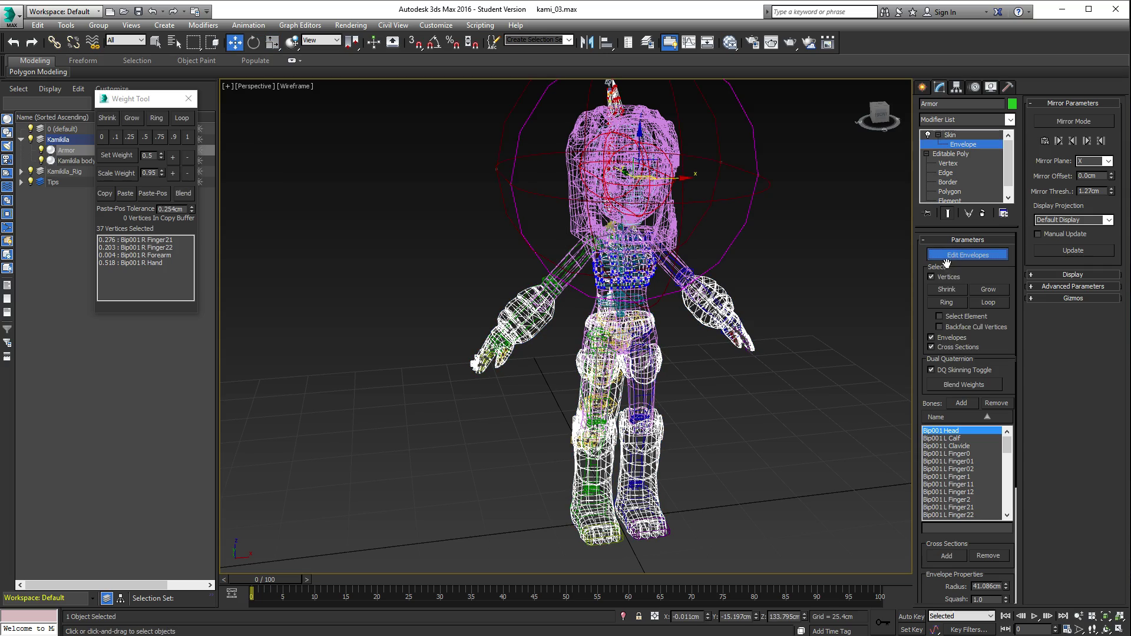
scroll(551, 391, up, 3)
scroll(551, 391, up, 3)
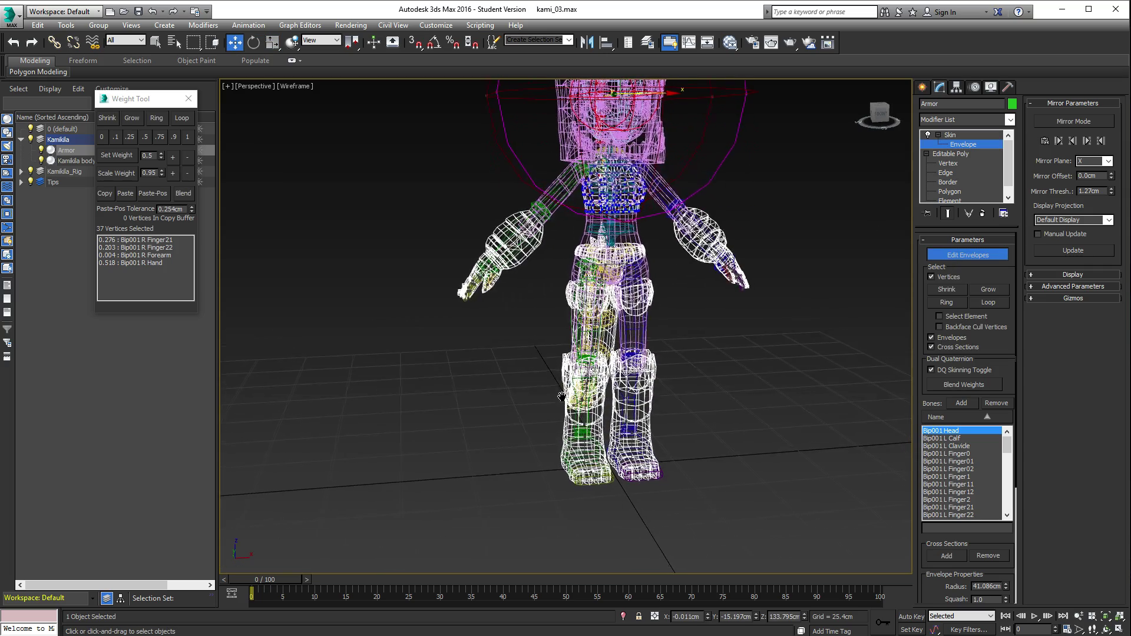
click(578, 399)
scroll(583, 428, up, 2)
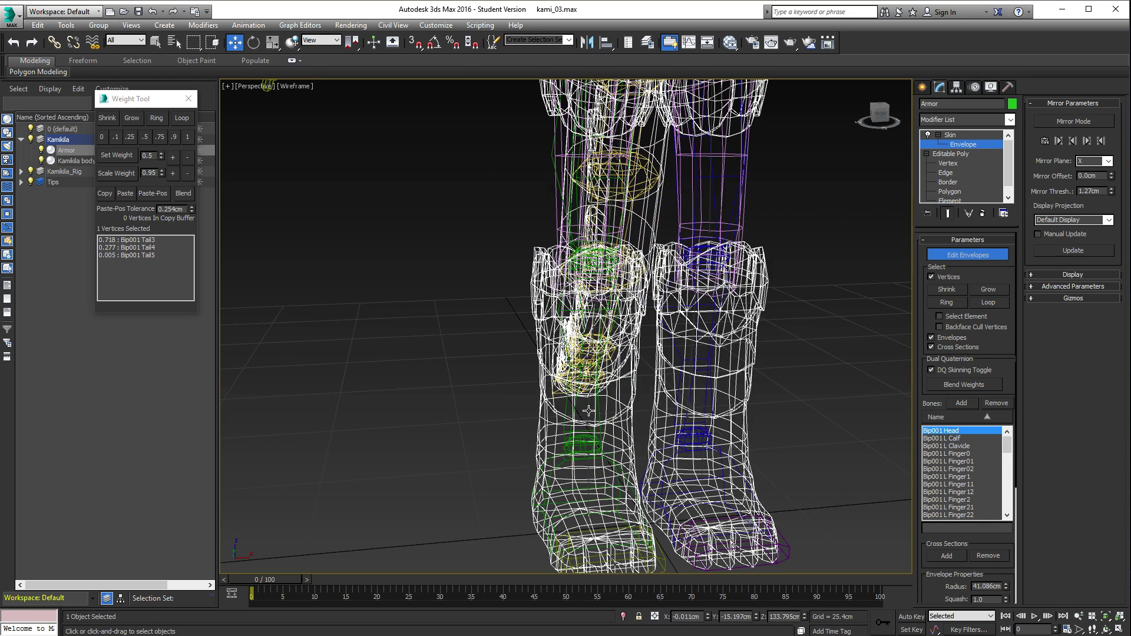
click(587, 411)
key(F3)
alt+middle_drag(659, 387, 591, 406)
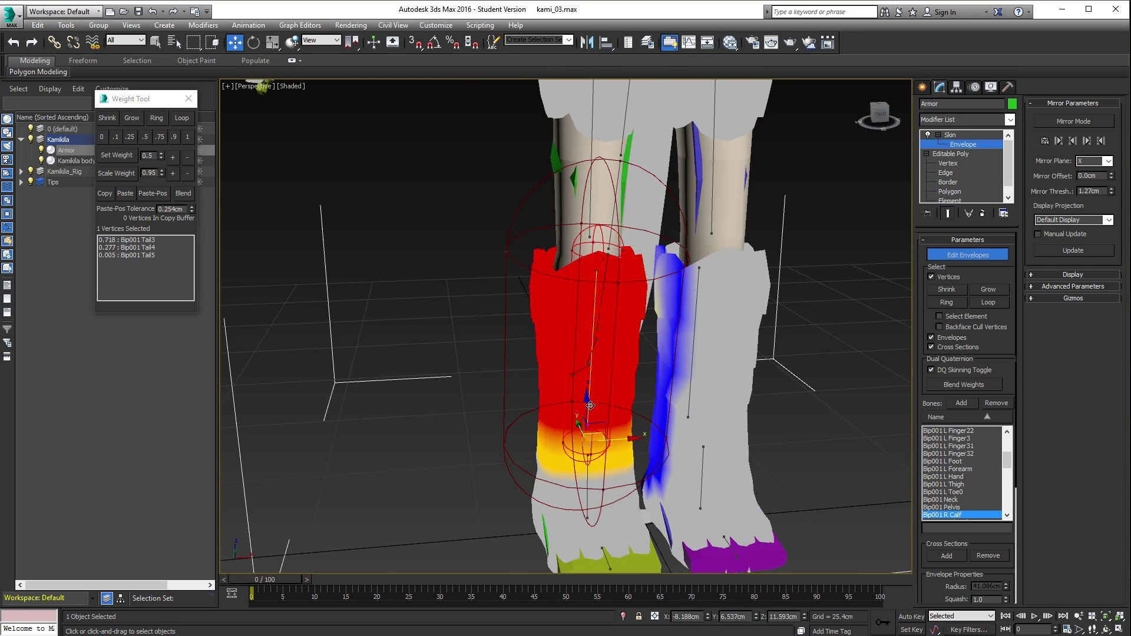
Step: Select the Bip001 R Foot envelope and a toe vertex to examine the foot weights on both legs
click(587, 476)
click(596, 548)
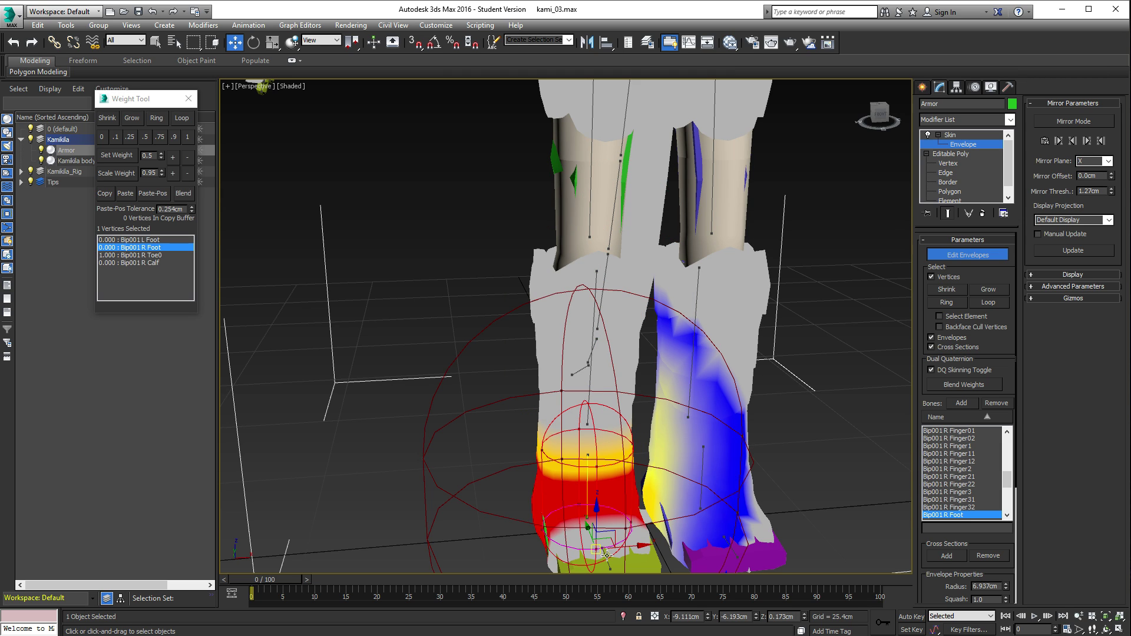
alt+middle_drag(714, 433, 659, 446)
scroll(642, 325, down, 4)
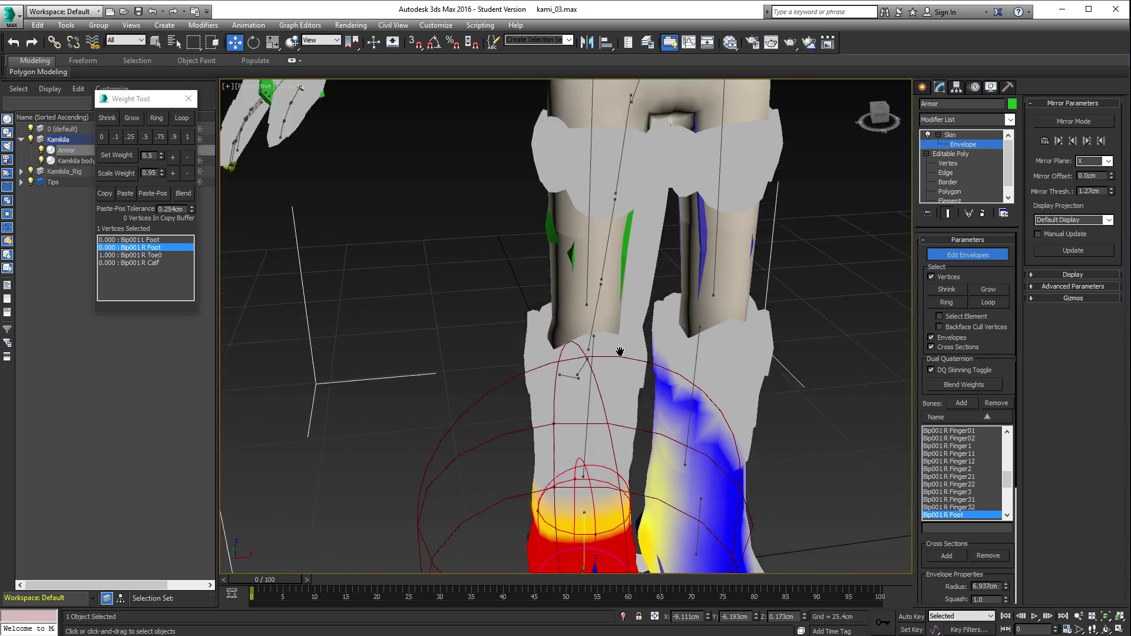
middle_drag(658, 243, 628, 286)
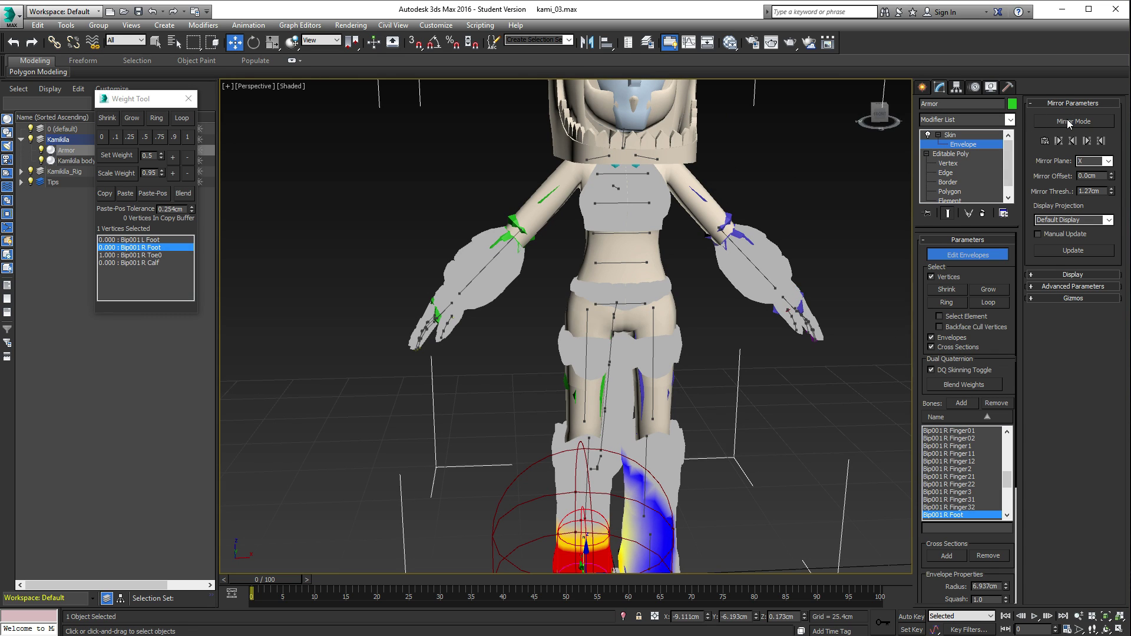
Step: Turn on the Skin modifier's Mirror Mode and set the mirror offset to 0.229 cm
click(1070, 122)
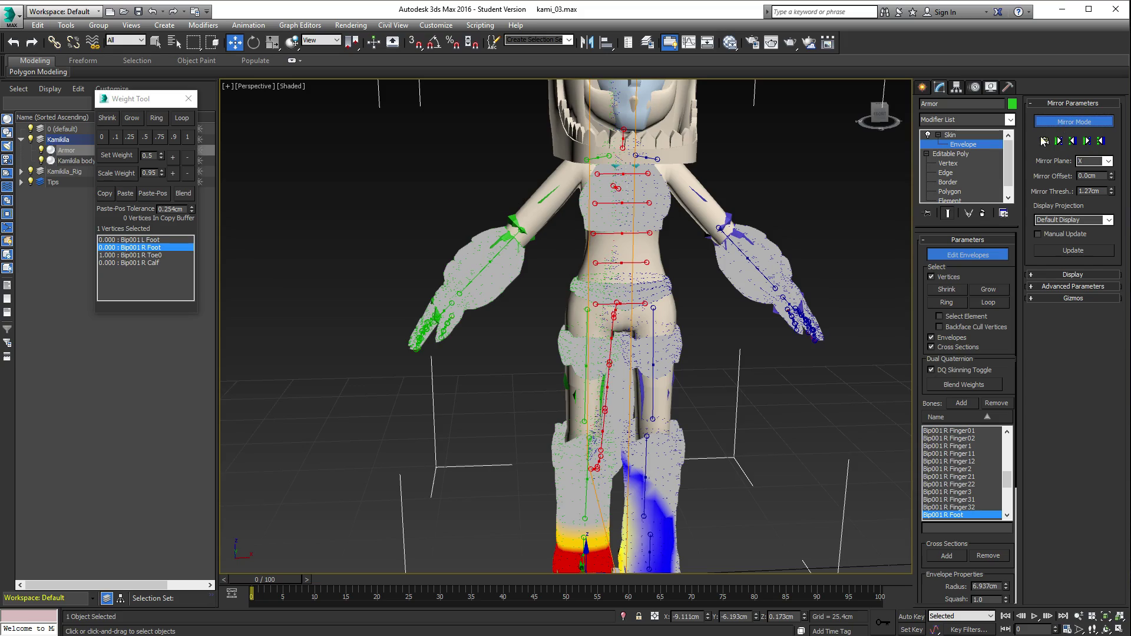
alt+middle_drag(872, 200, 866, 235)
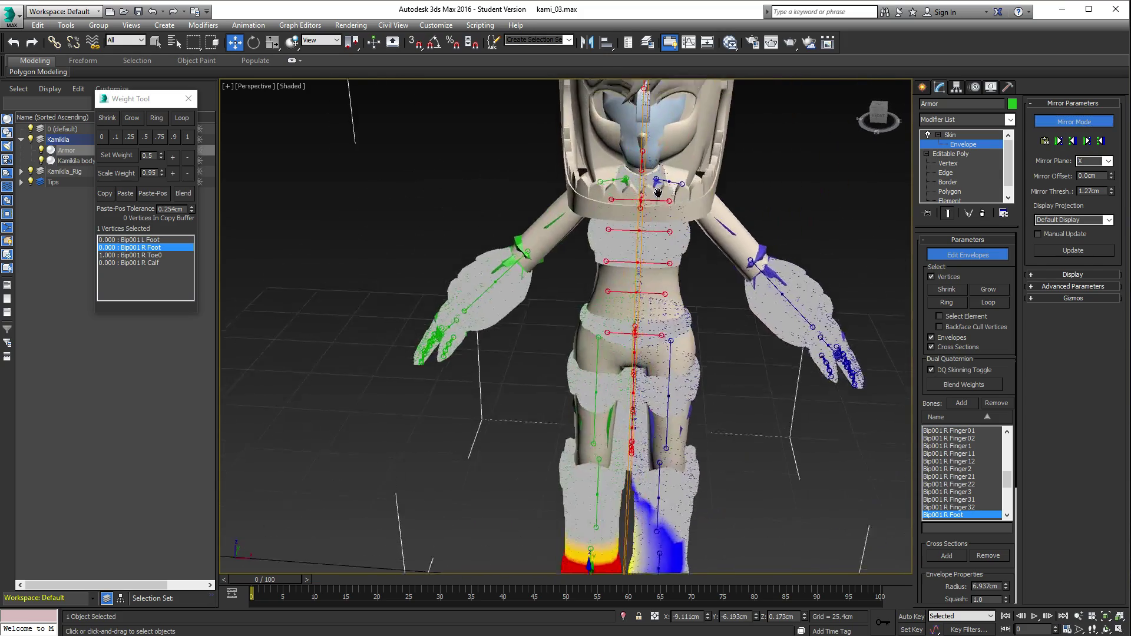
scroll(640, 310, down, 5)
alt+middle_drag(639, 310, 679, 292)
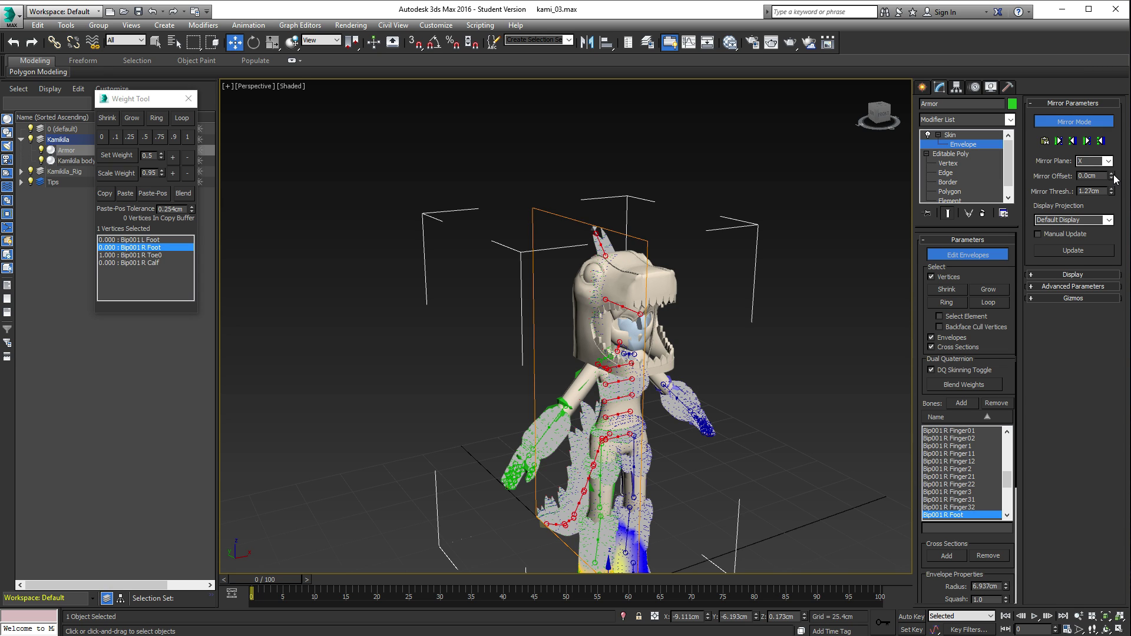
drag(1111, 175, 1027, 168)
alt+middle_drag(613, 377, 539, 298)
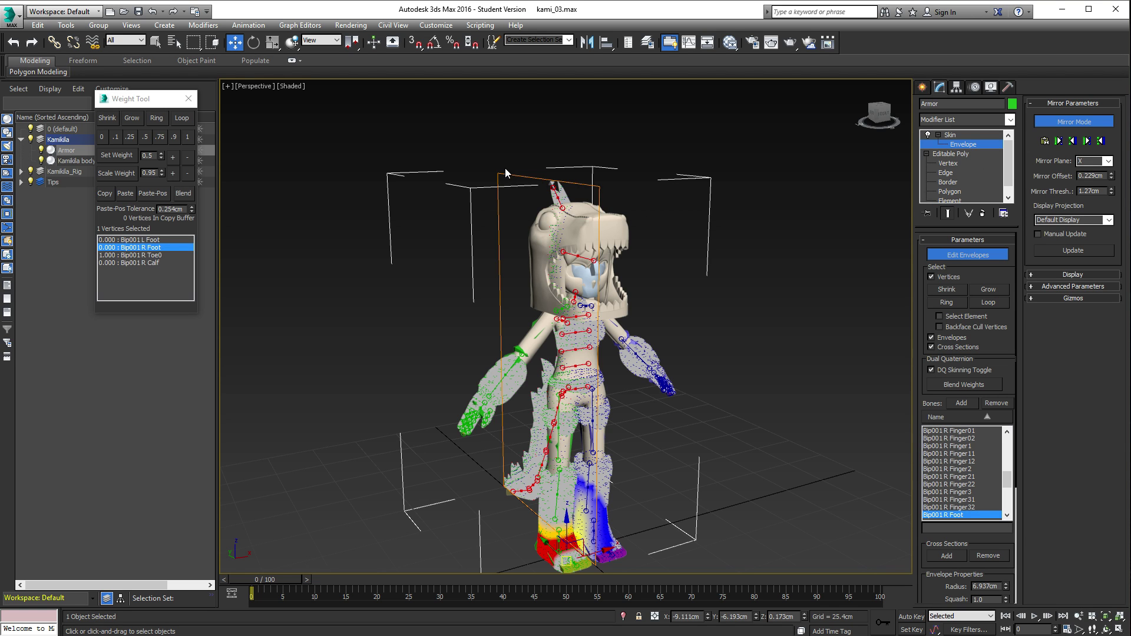
Step: Paste the green side's bone envelopes and vertex weights onto the blue side, and leave Mirror Mode
alt+middle_drag(579, 215, 554, 224)
scroll(588, 390, up, 6)
scroll(588, 390, down, 6)
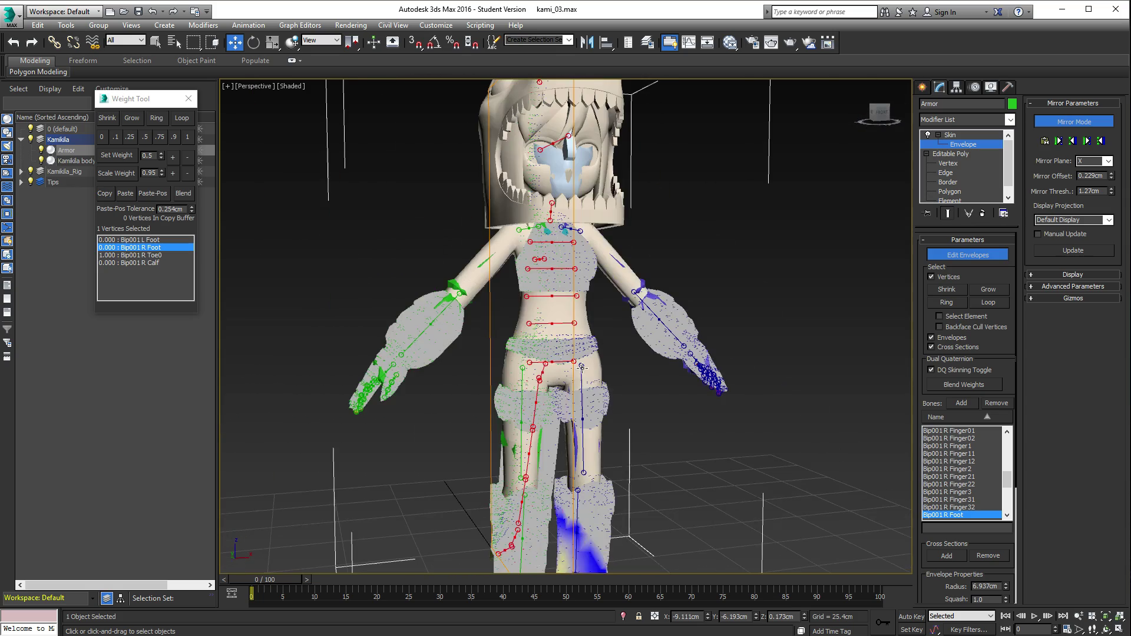
middle_drag(588, 384, 695, 313)
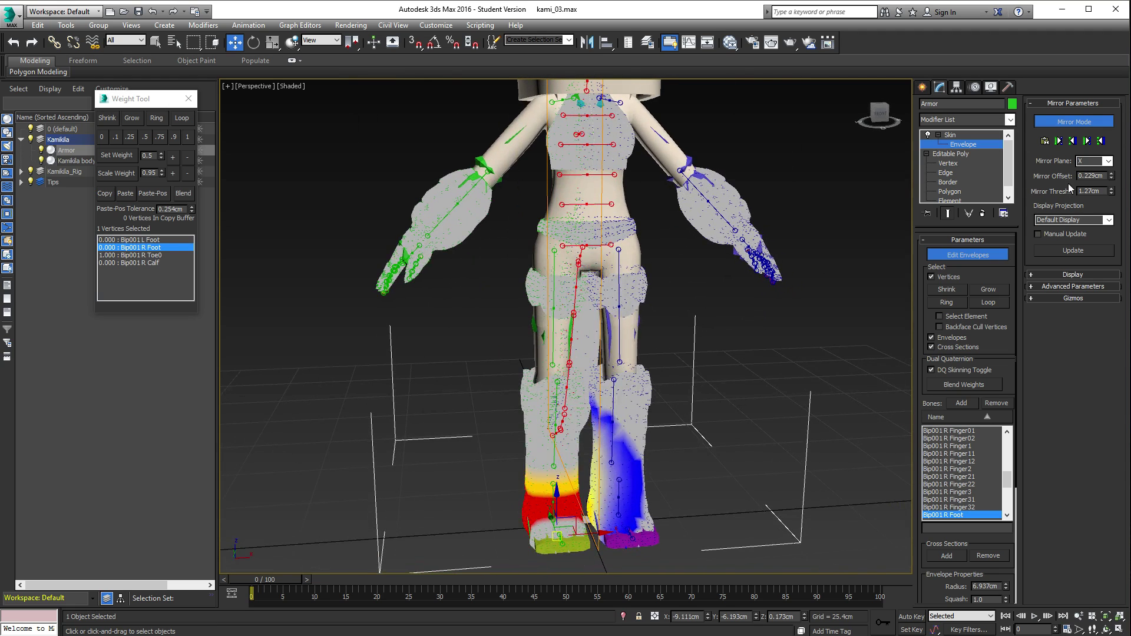
click(1060, 141)
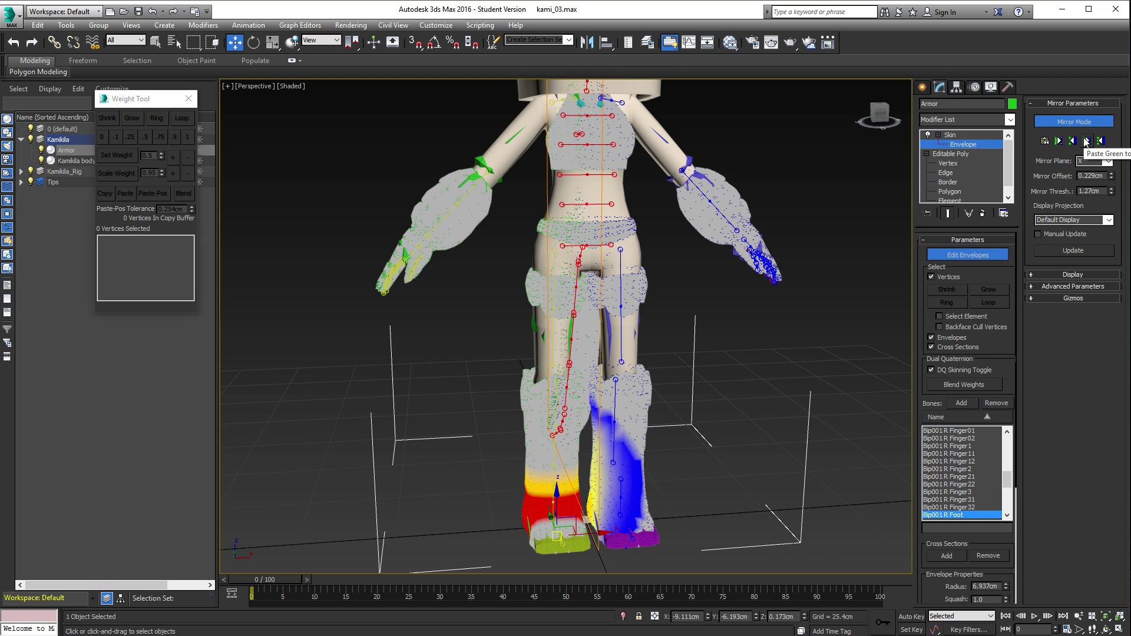
click(1086, 142)
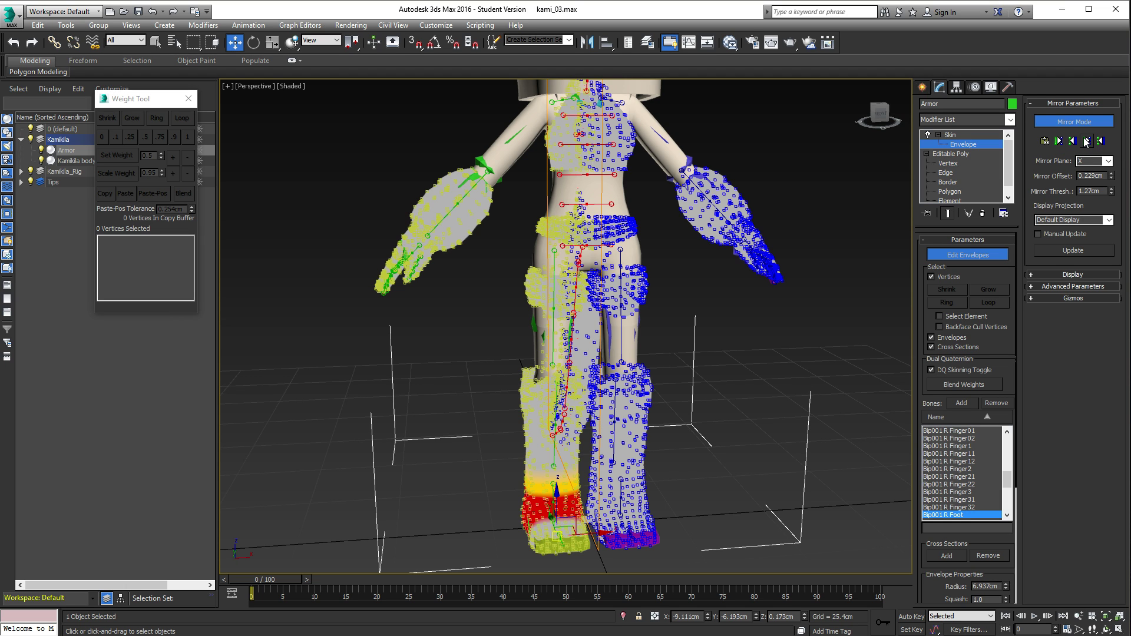
click(1063, 121)
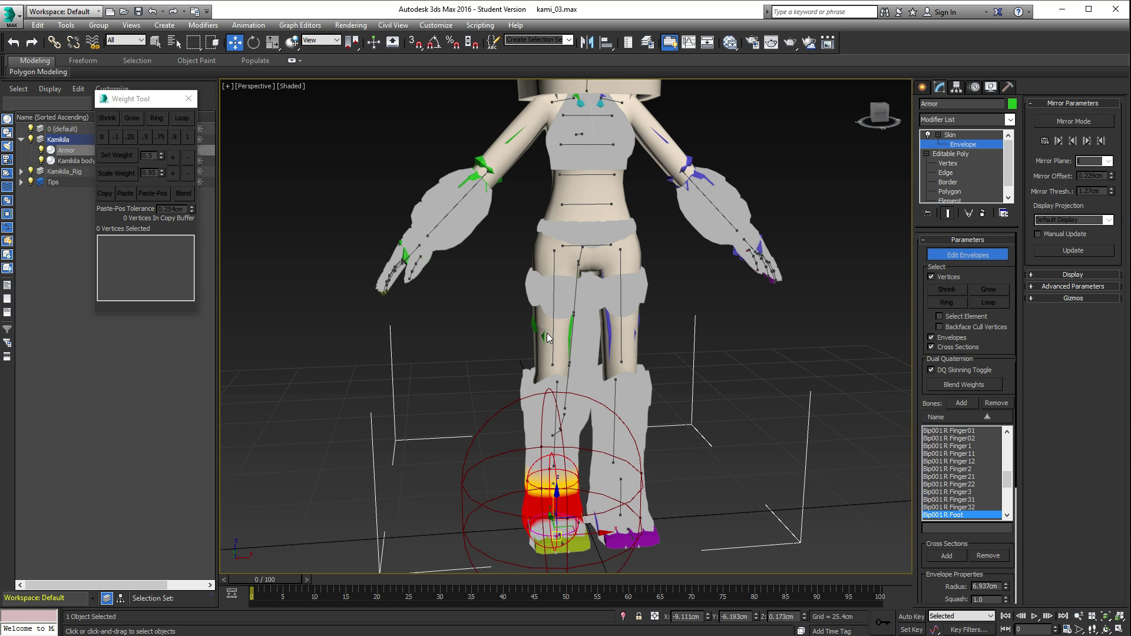
Step: Leave envelope editing and test-rotate Bip001 R Thigh and Bip001 L Thigh to check the mirrored leg armor weights
click(921, 88)
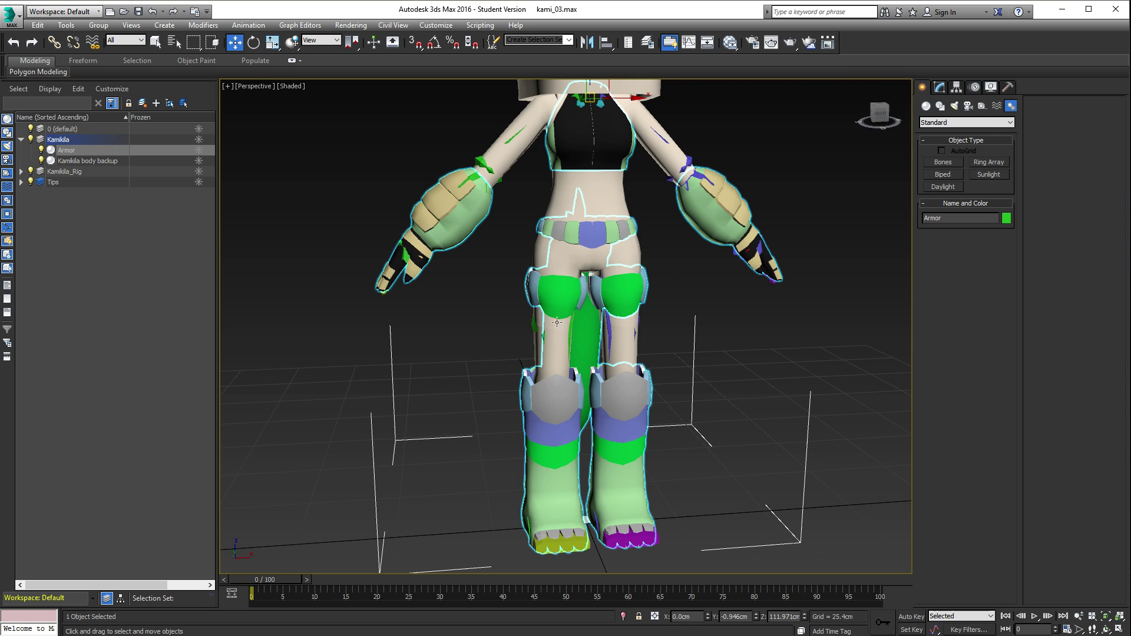
click(545, 317)
key(e)
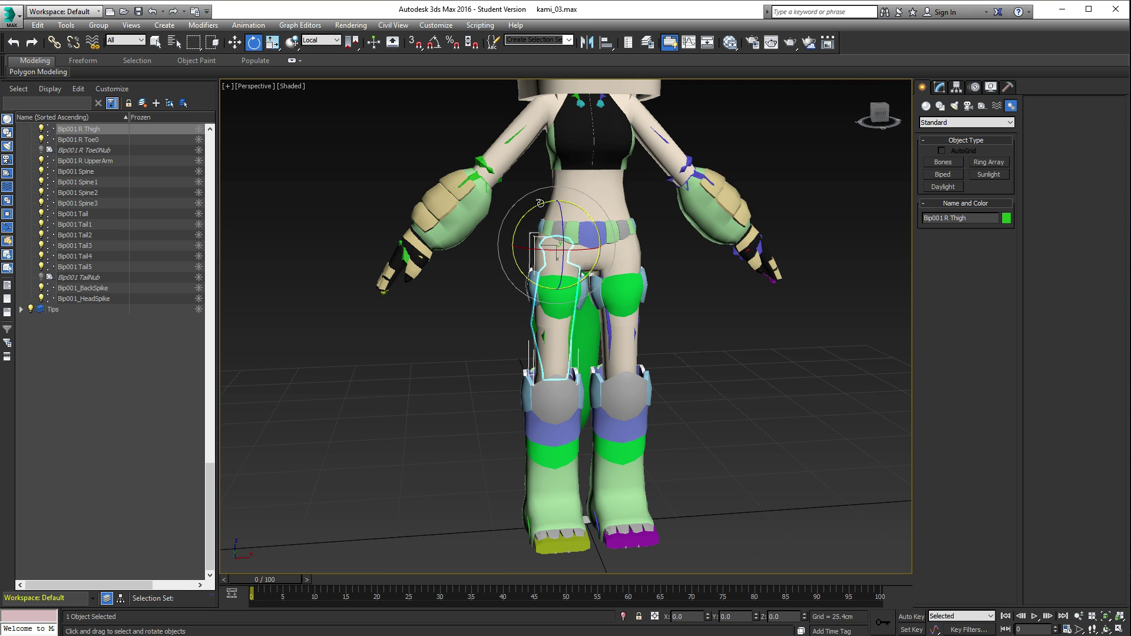
mouse_move(539, 203)
mouse_down()
mouse_move(700, 199)
mouse_move(545, 204)
mouse_up()
click(624, 303)
click(611, 333)
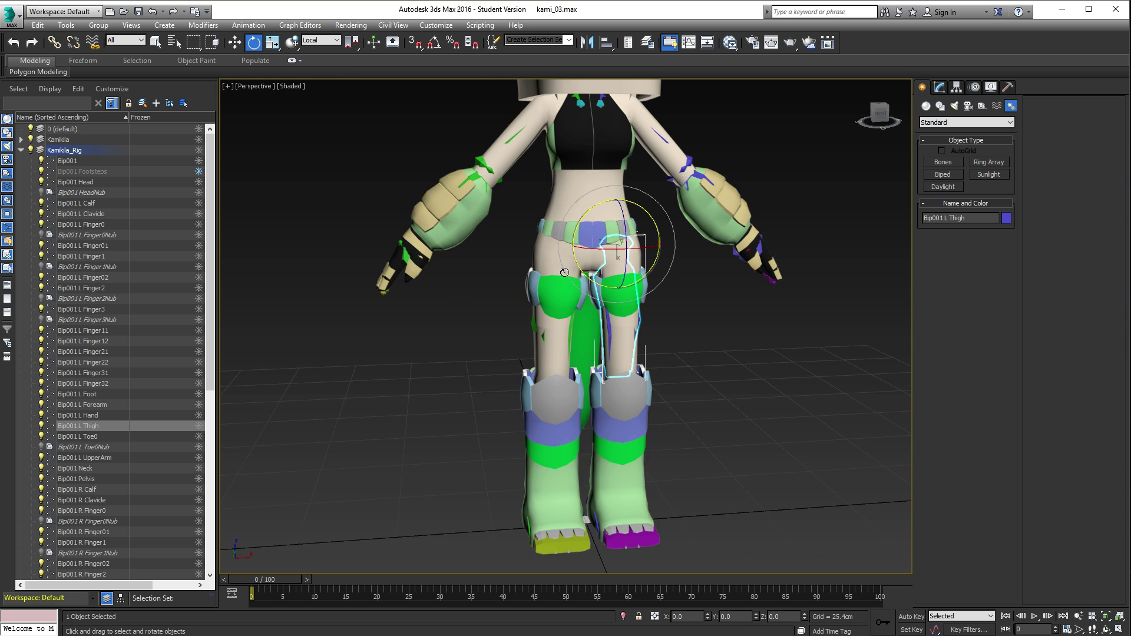
drag(618, 288, 580, 313)
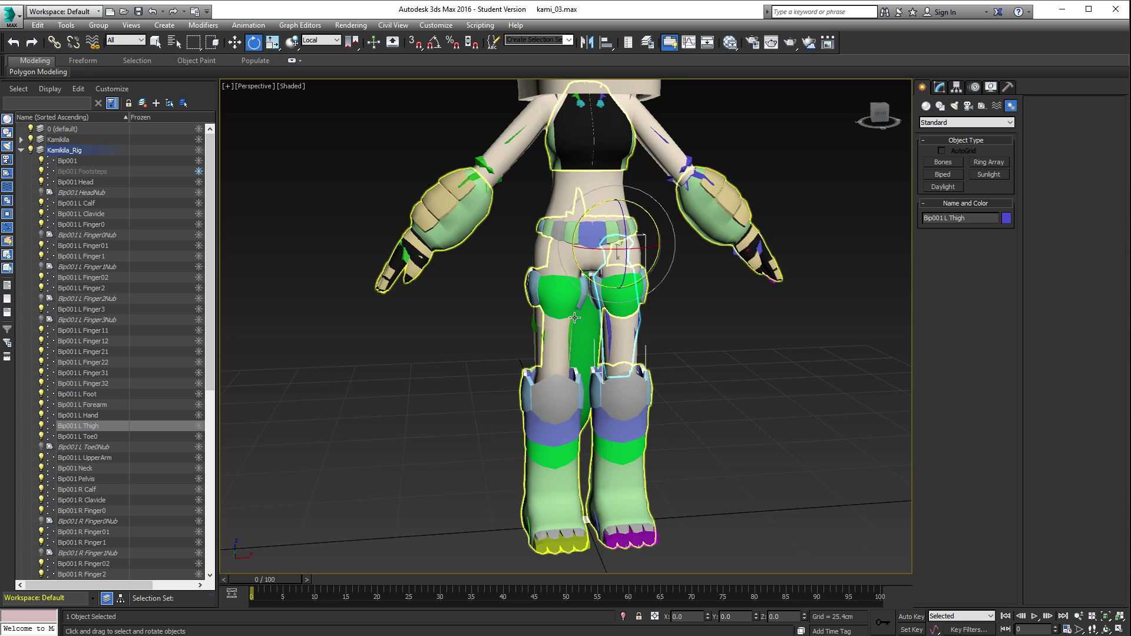
Step: Examine the whole character from several angles and the modifier stack of the Kamikila body backup mesh
alt+middle_drag(581, 314, 622, 348)
scroll(622, 348, down, 3)
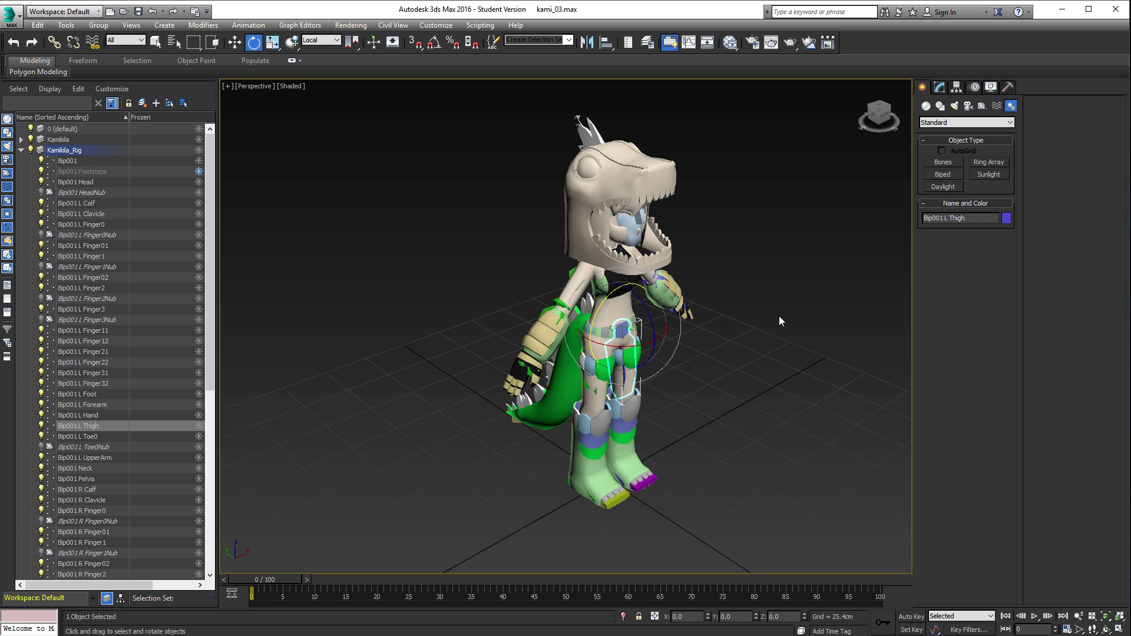
alt+middle_drag(779, 315, 608, 356)
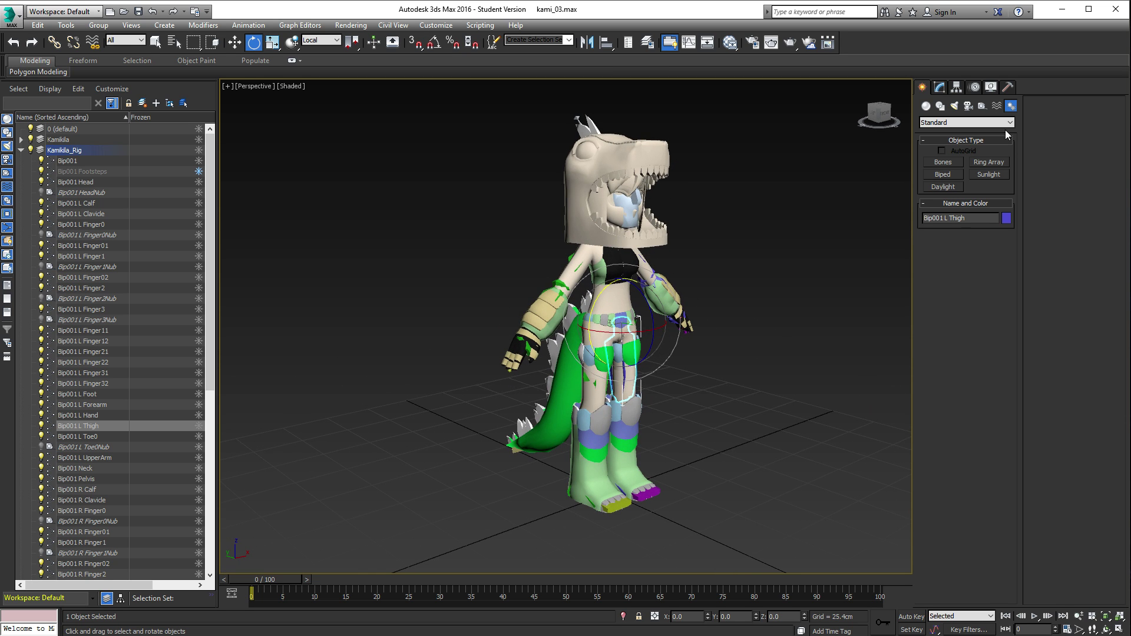
click(940, 87)
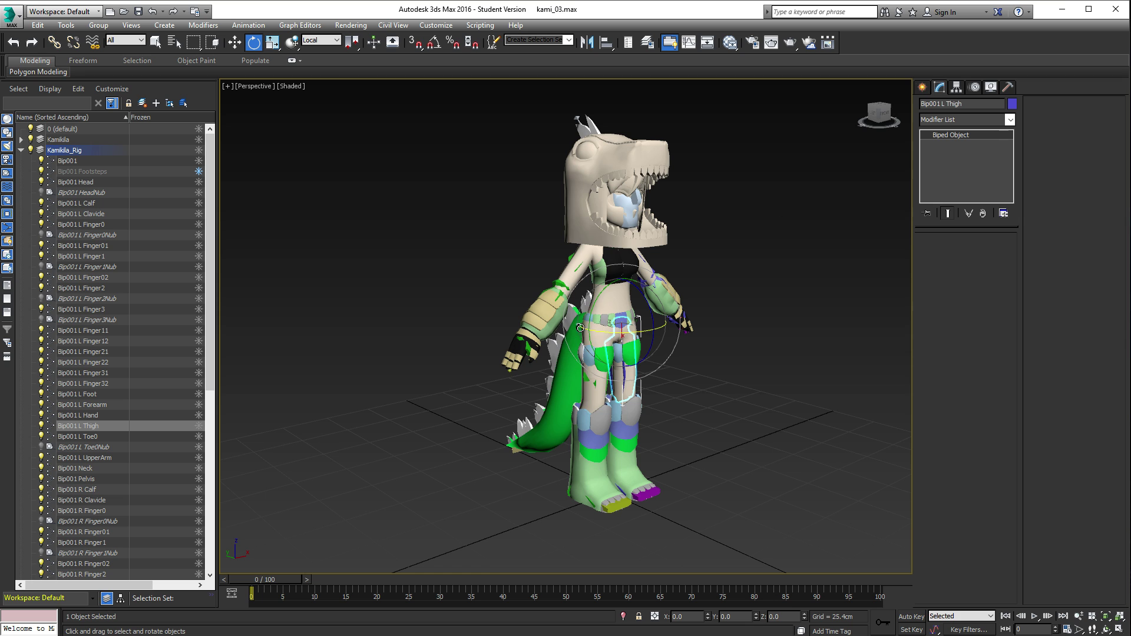
alt+middle_drag(580, 327, 625, 334)
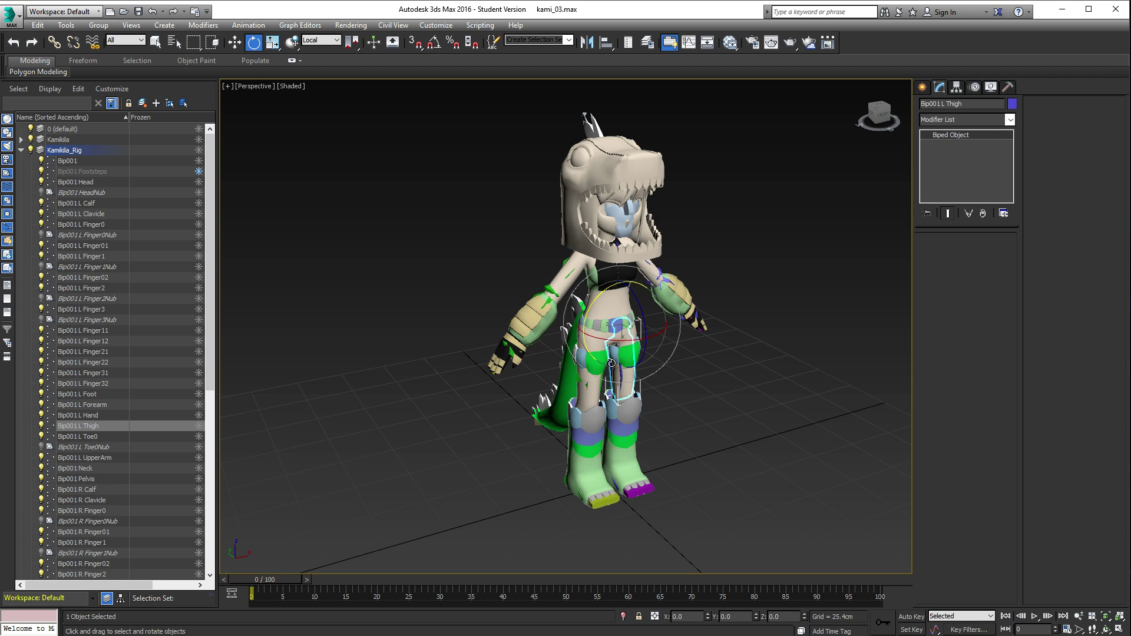
alt+middle_drag(624, 334, 585, 328)
click(585, 328)
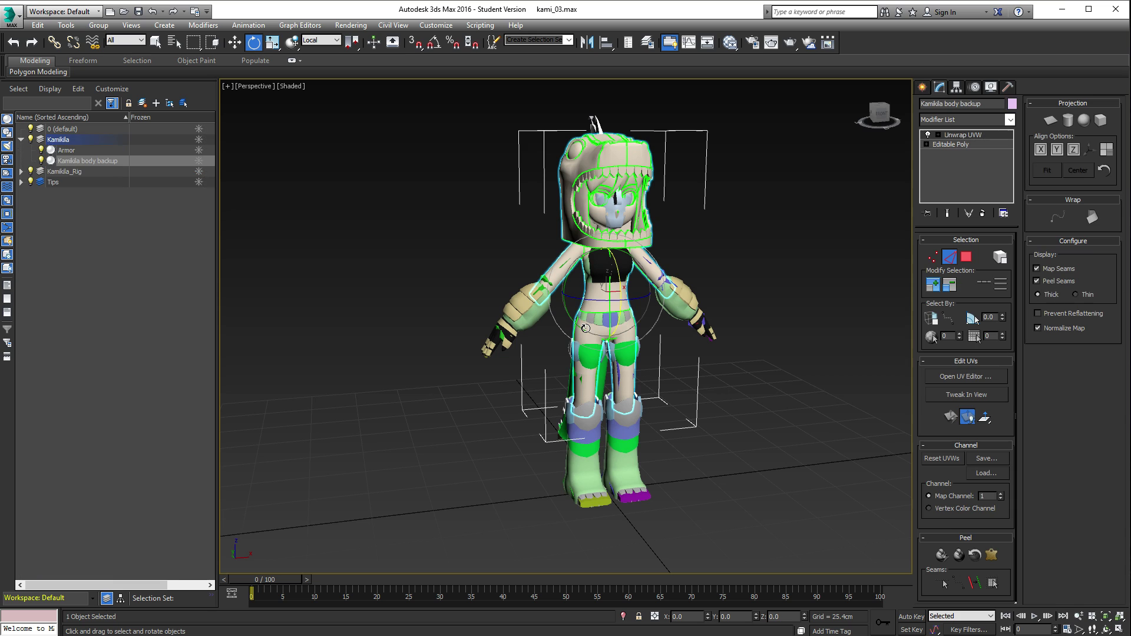
click(962, 145)
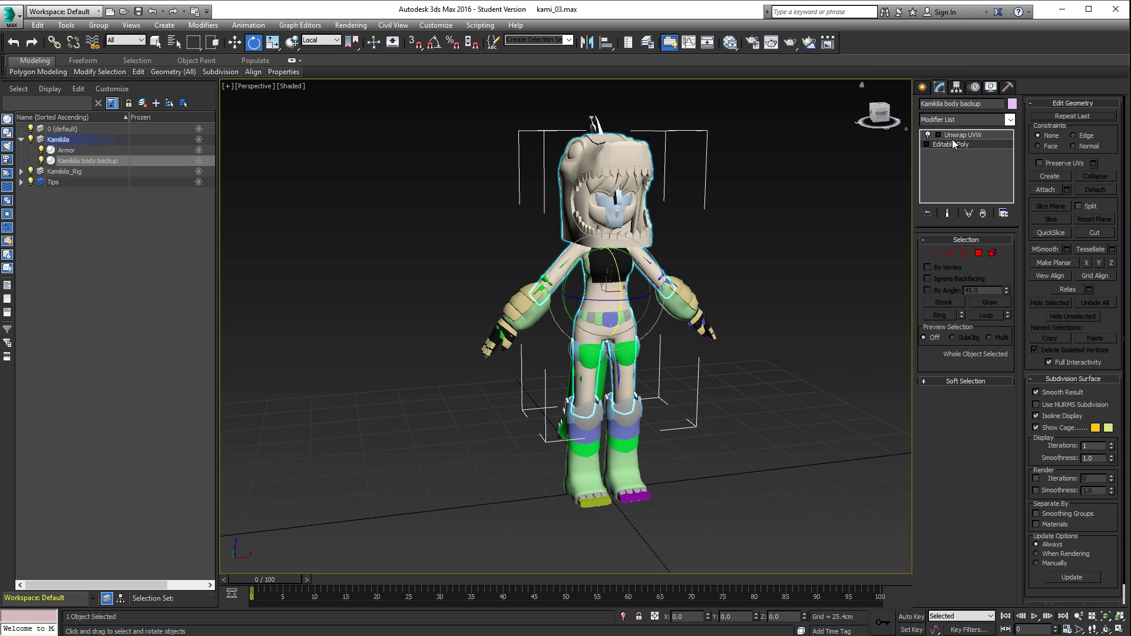
Step: Reopen Mirror Mode for the Armor's Skin, setting the mirror offset to -1.041 cm and raising the mirror threshold to 6.172 cm
click(950, 134)
click(578, 427)
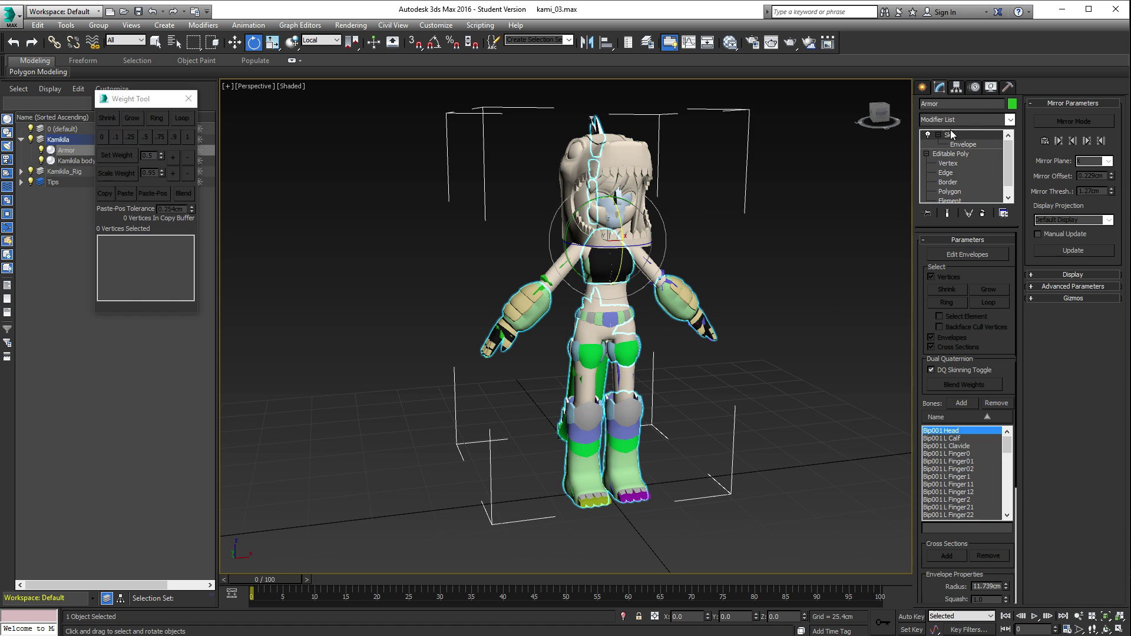
click(961, 144)
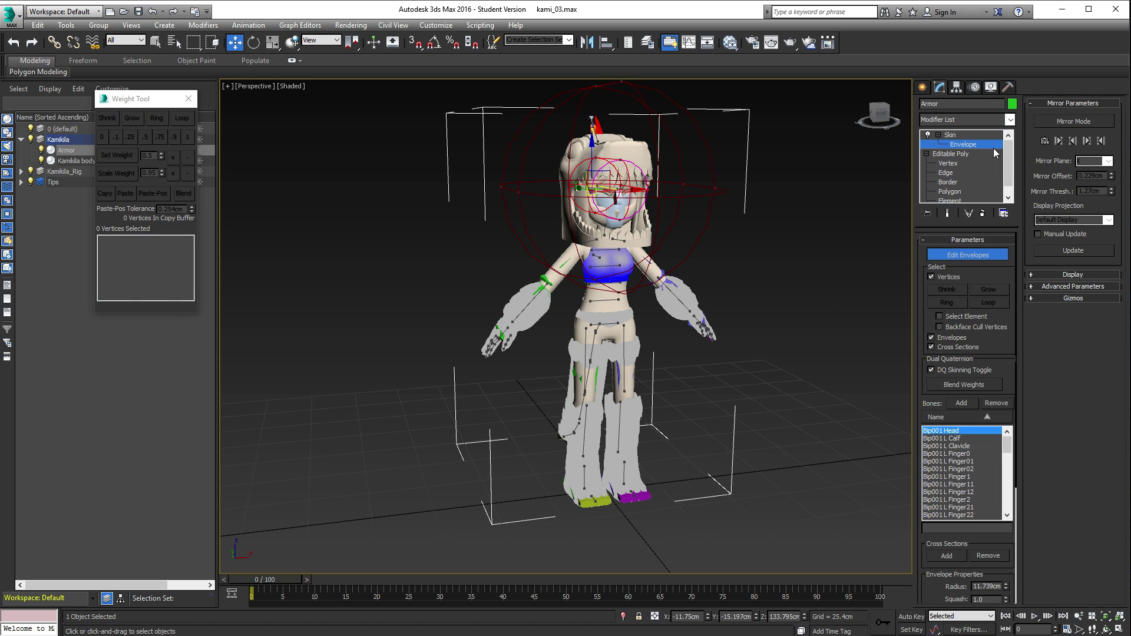
click(1071, 122)
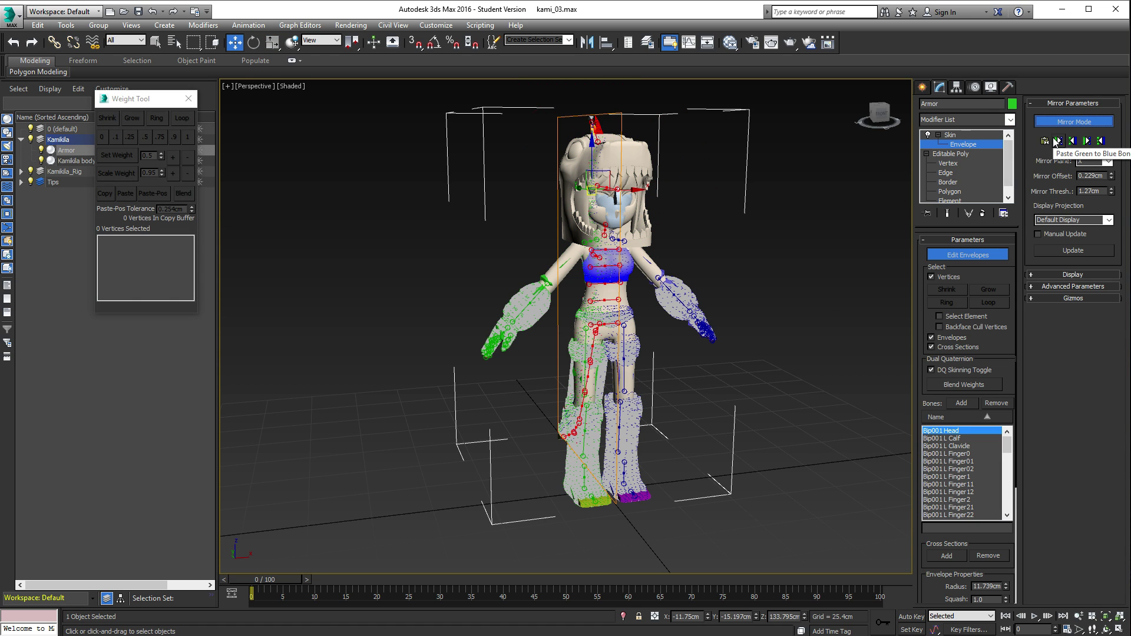
alt+middle_drag(635, 281, 642, 248)
scroll(642, 247, up, 5)
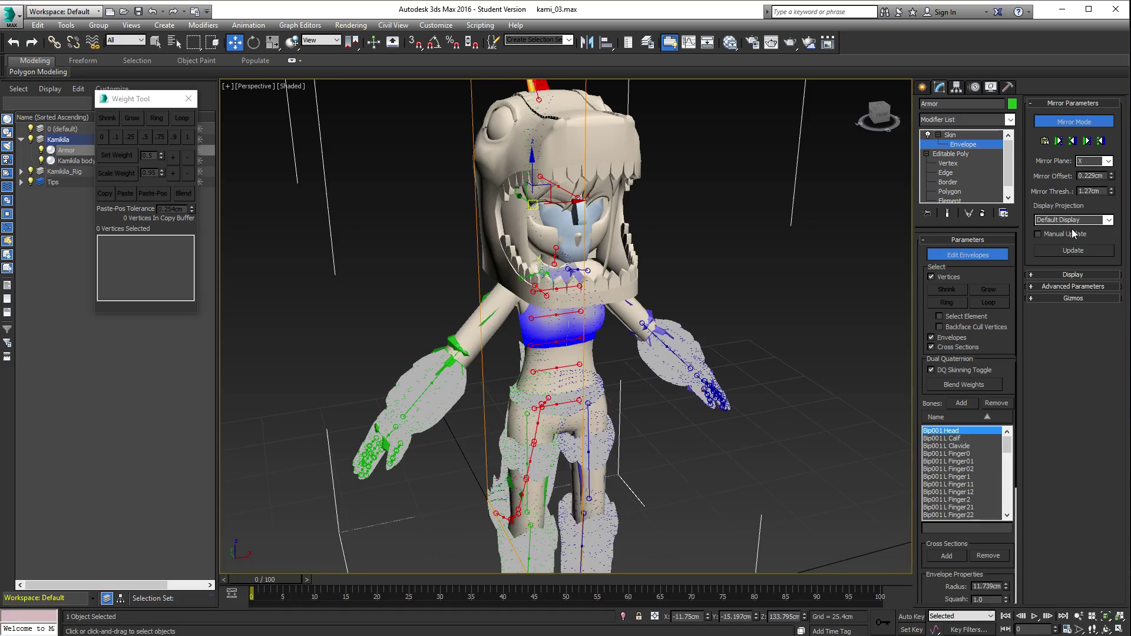
drag(1110, 181, 1113, 202)
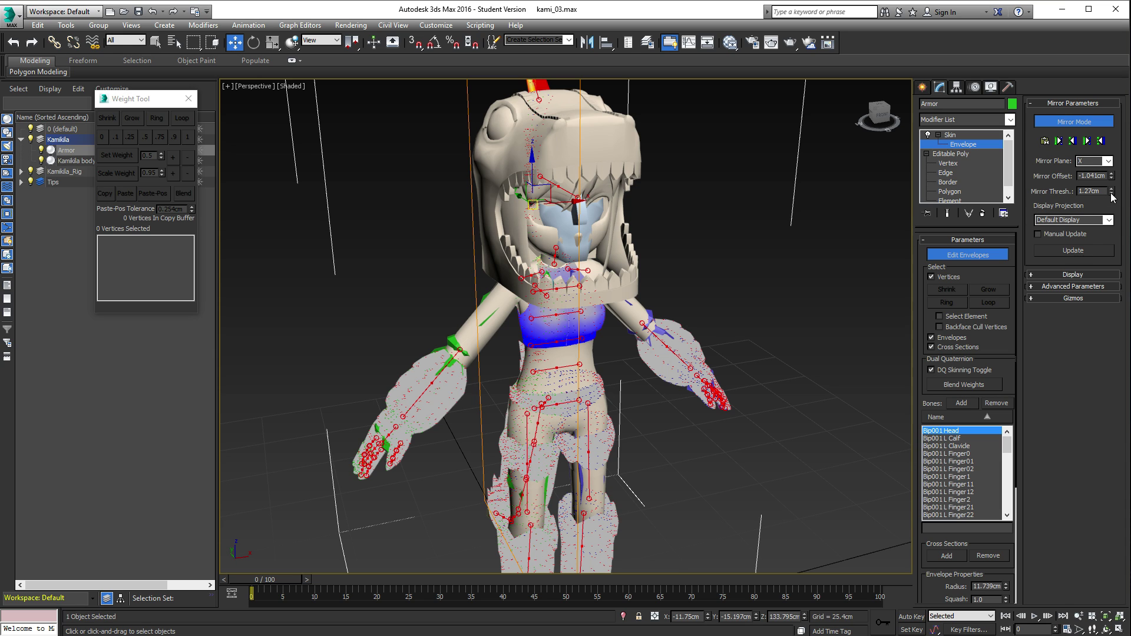
drag(1112, 192, 1123, 144)
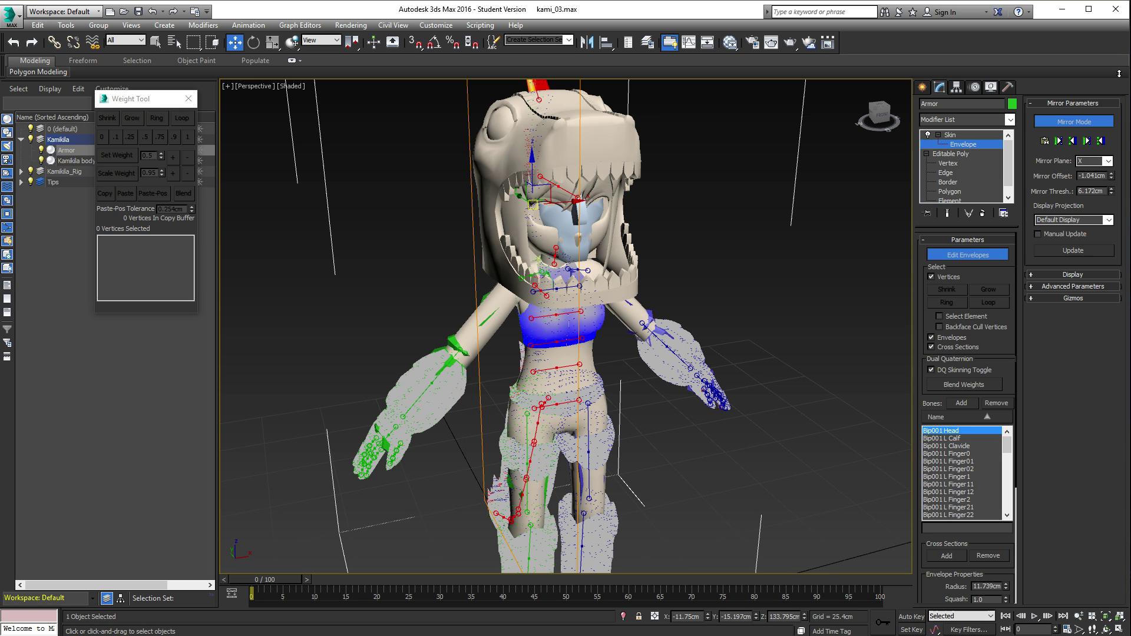
drag(1118, 73, 1120, 79)
Step: Leave Mirror Mode and envelope editing, and view the Armor from the side
click(1069, 122)
click(950, 135)
click(923, 88)
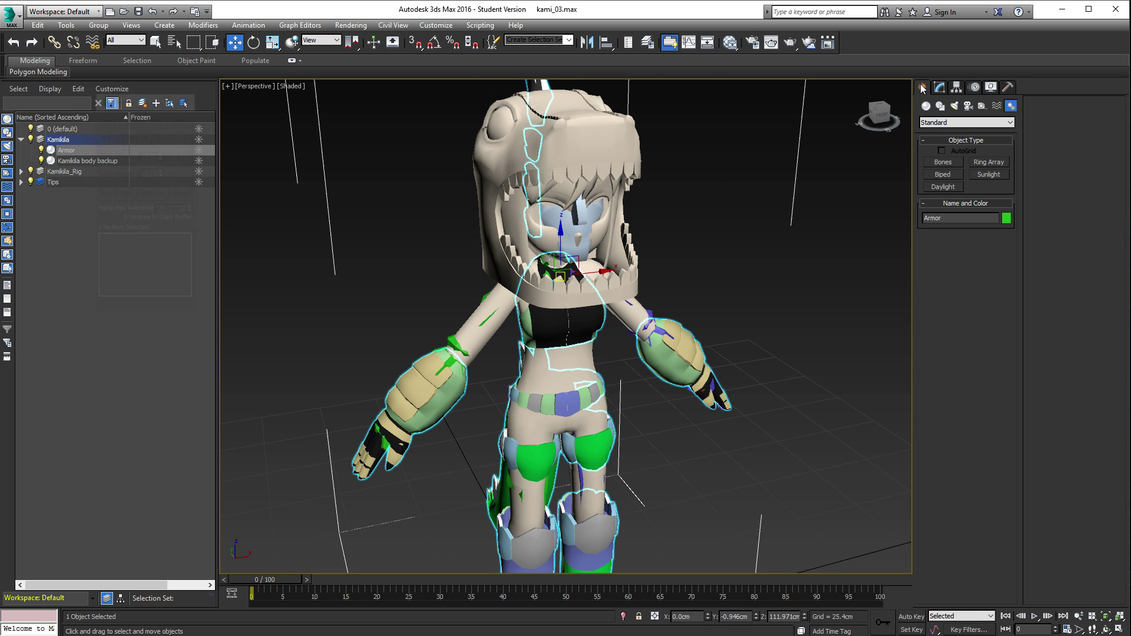
mouse_move(670, 295)
alt+middle_down()
mouse_move(620, 304)
mouse_move(674, 298)
alt+middle_up()
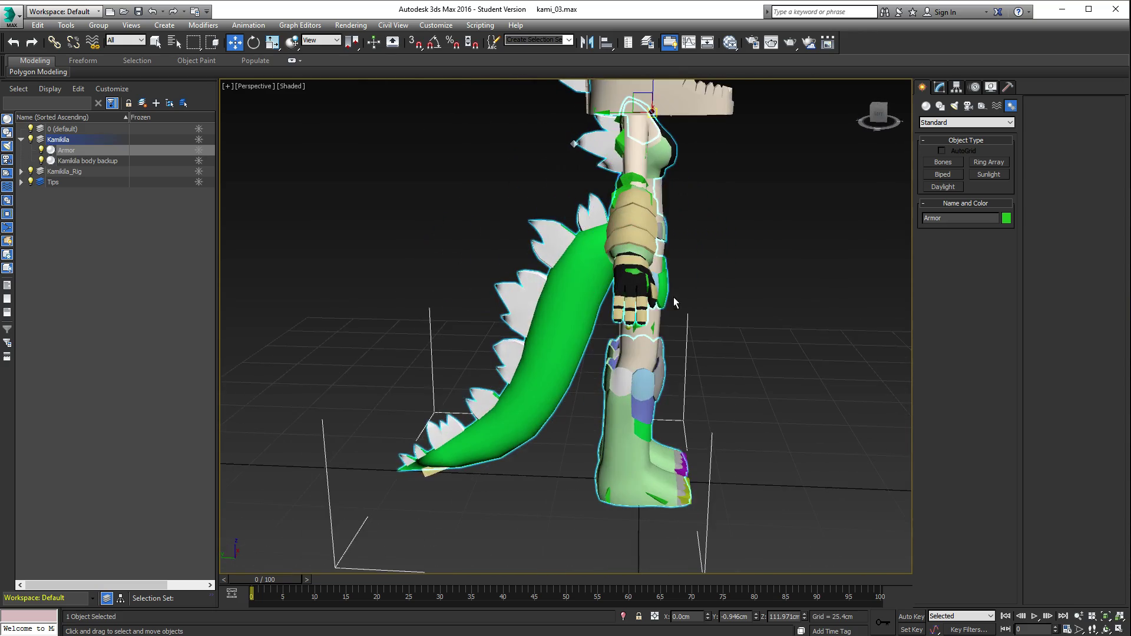
Step: Select the right thigh bone of the rig and display its biped motion parameters
alt+middle_drag(752, 289, 642, 292)
click(547, 335)
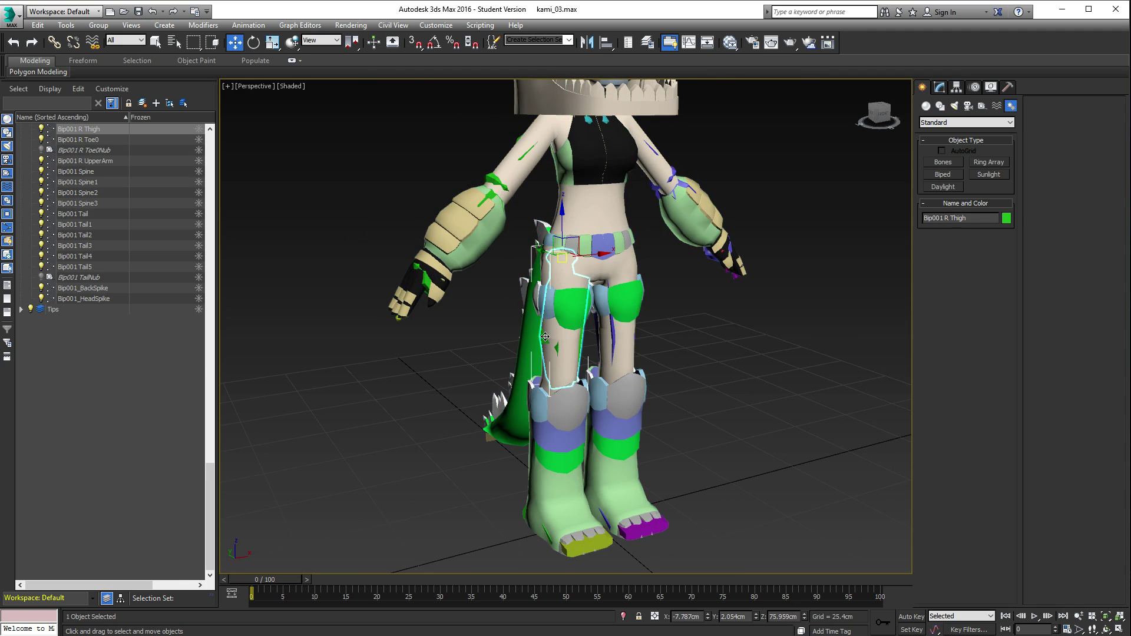
click(975, 87)
alt+middle_drag(595, 354, 592, 381)
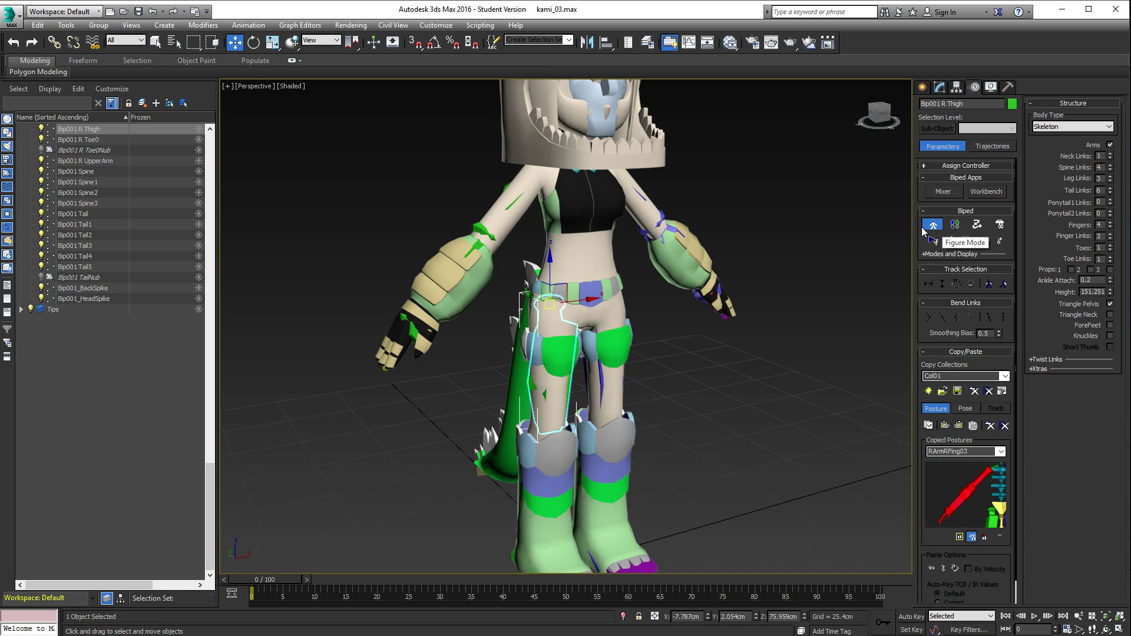
Step: Clear the selection and hide the Kamikila body backup mesh, keeping the Armor visible
key(ctrl+d)
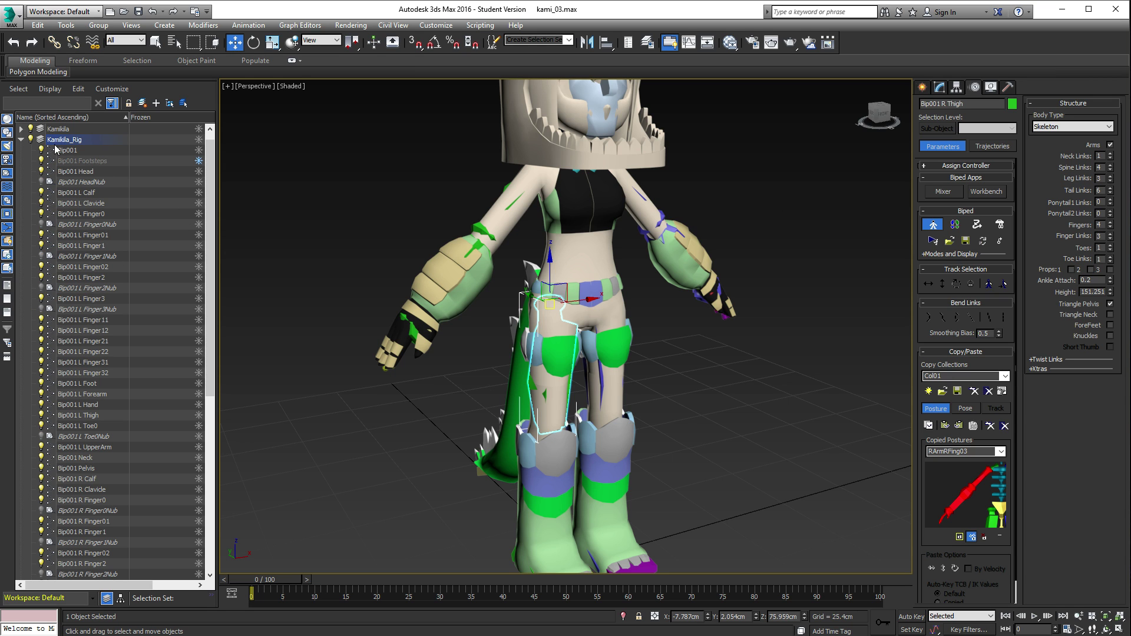
click(21, 129)
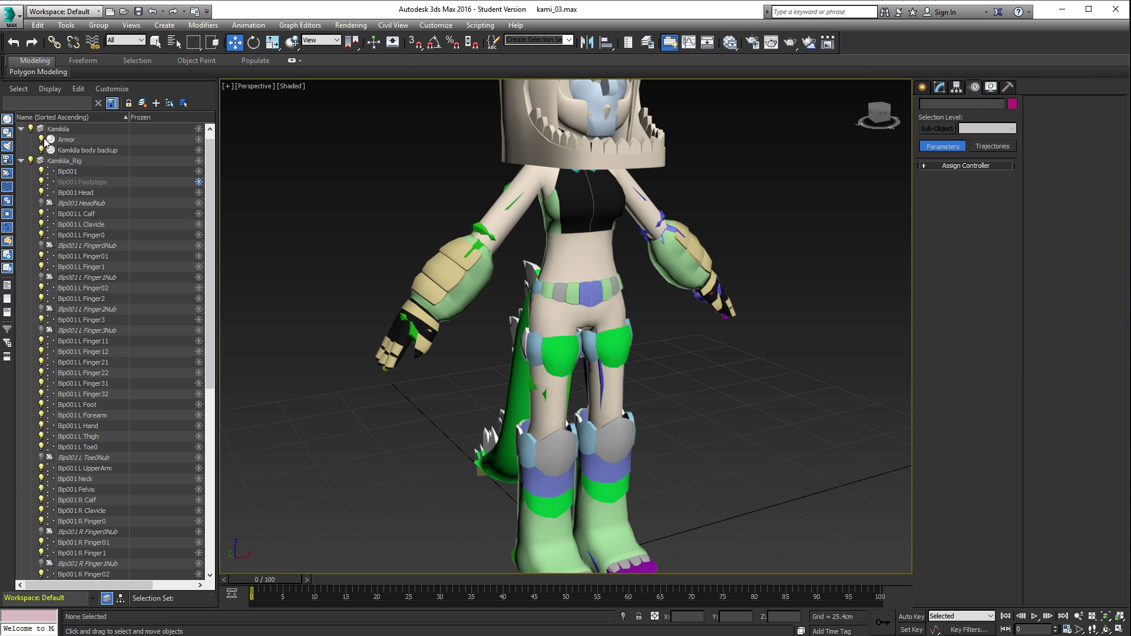
click(41, 140)
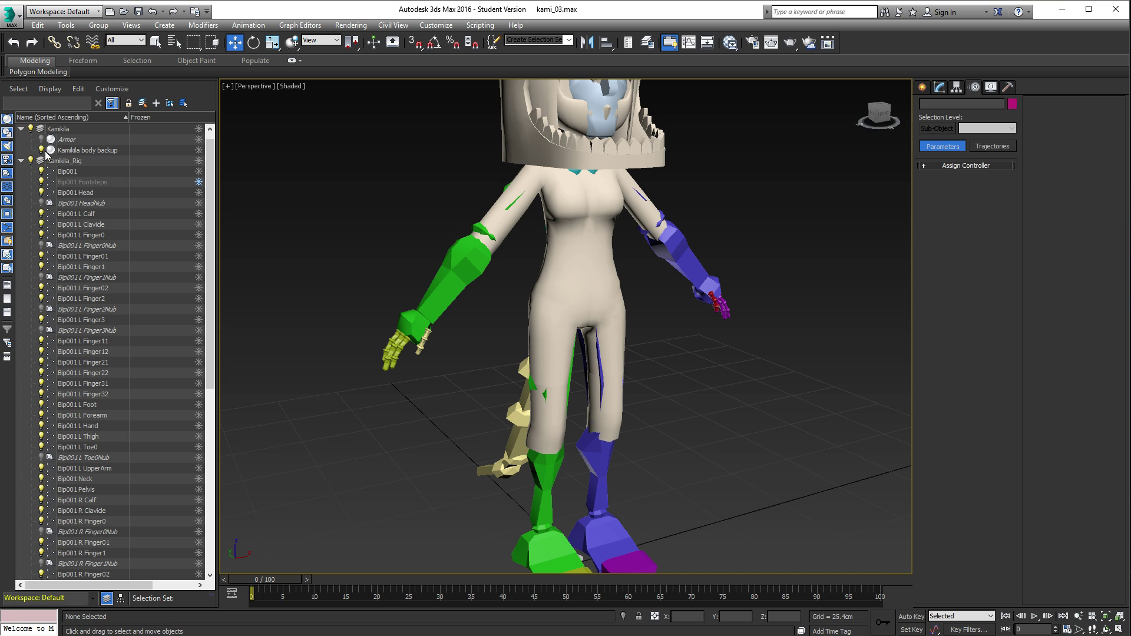
click(41, 150)
click(41, 140)
Step: Turn off the biped's Figure Mode with Bip001 L Thigh selected and expand the Key Info settings
click(598, 387)
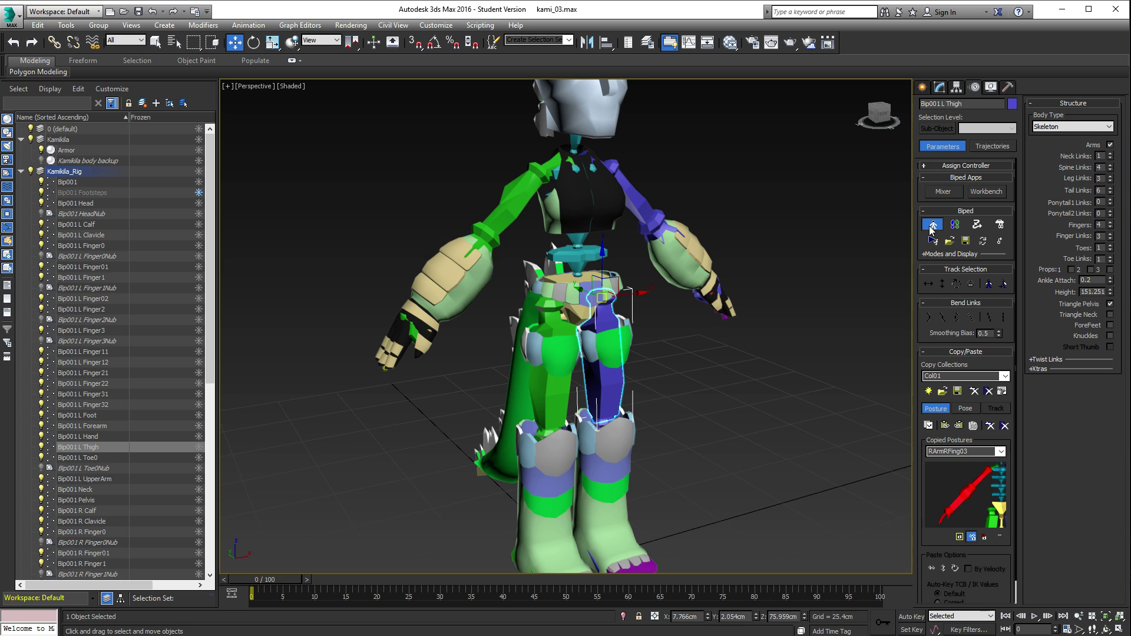
click(933, 226)
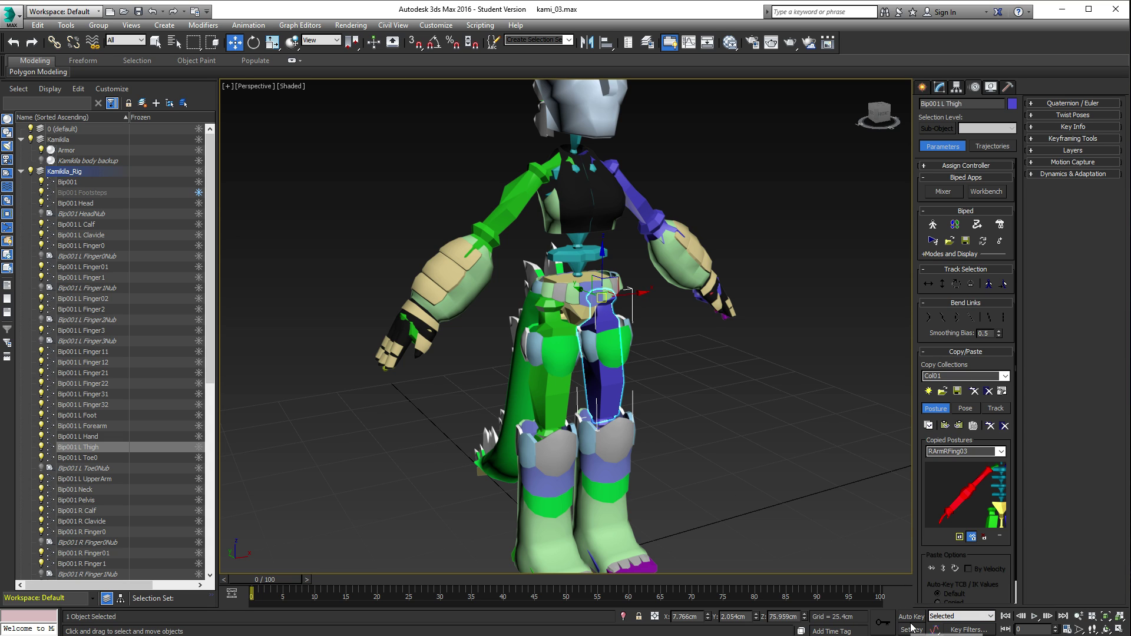
scroll(1009, 542, down, 2)
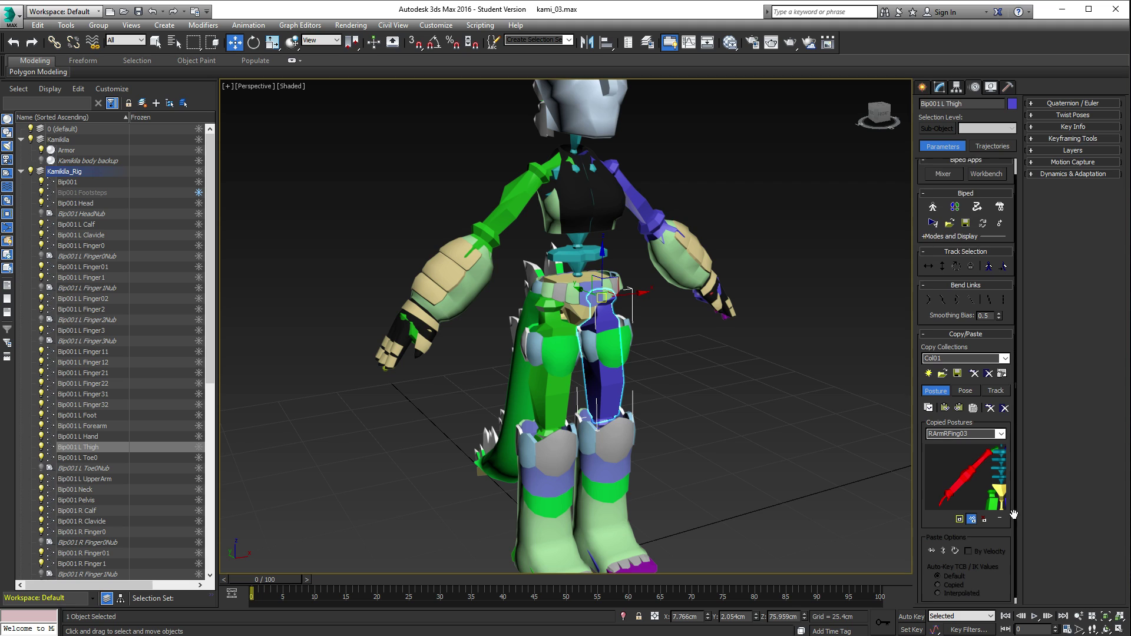
click(941, 328)
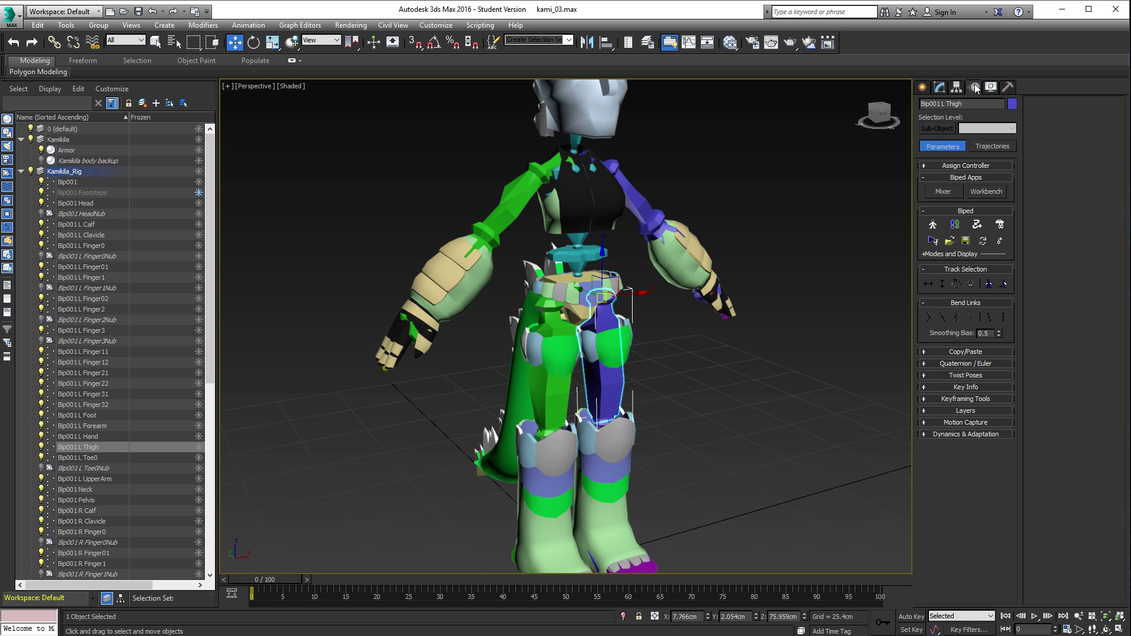
click(995, 389)
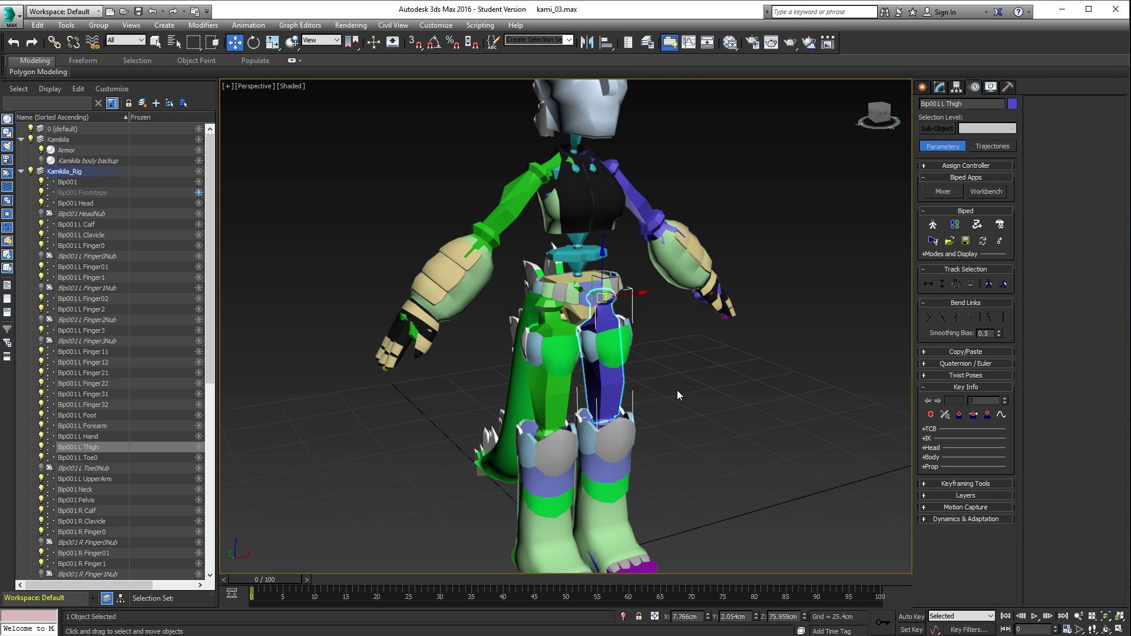
Step: Hide the Kamikila layer and select the whole Bip001 skeleton
click(31, 140)
scroll(544, 348, down, 5)
middle_drag(543, 347, 563, 320)
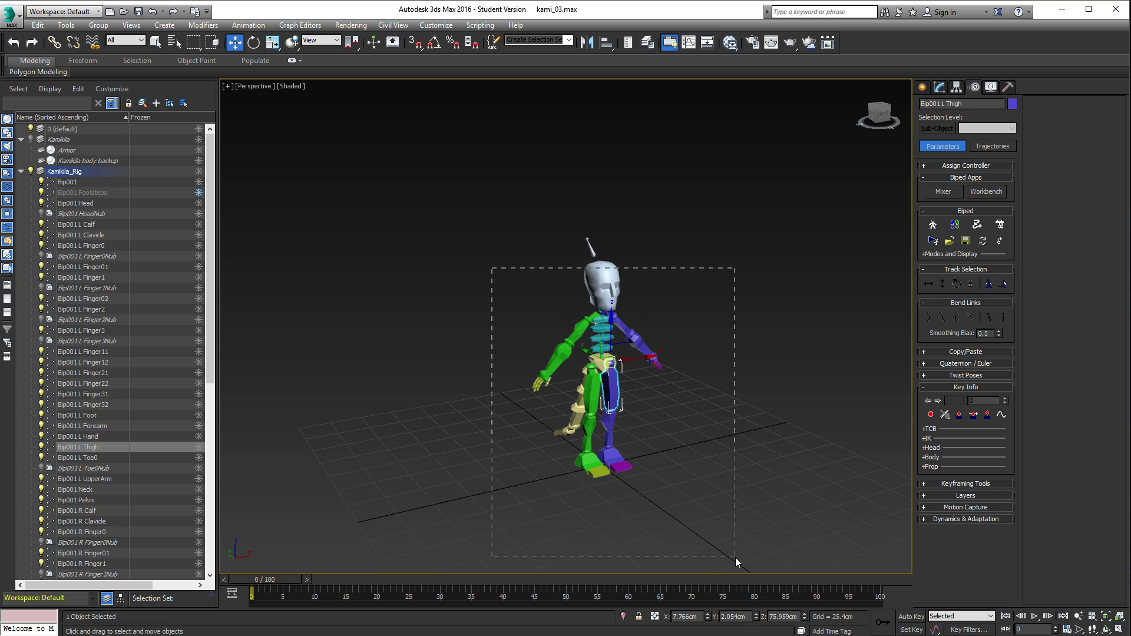
drag(735, 557, 734, 557)
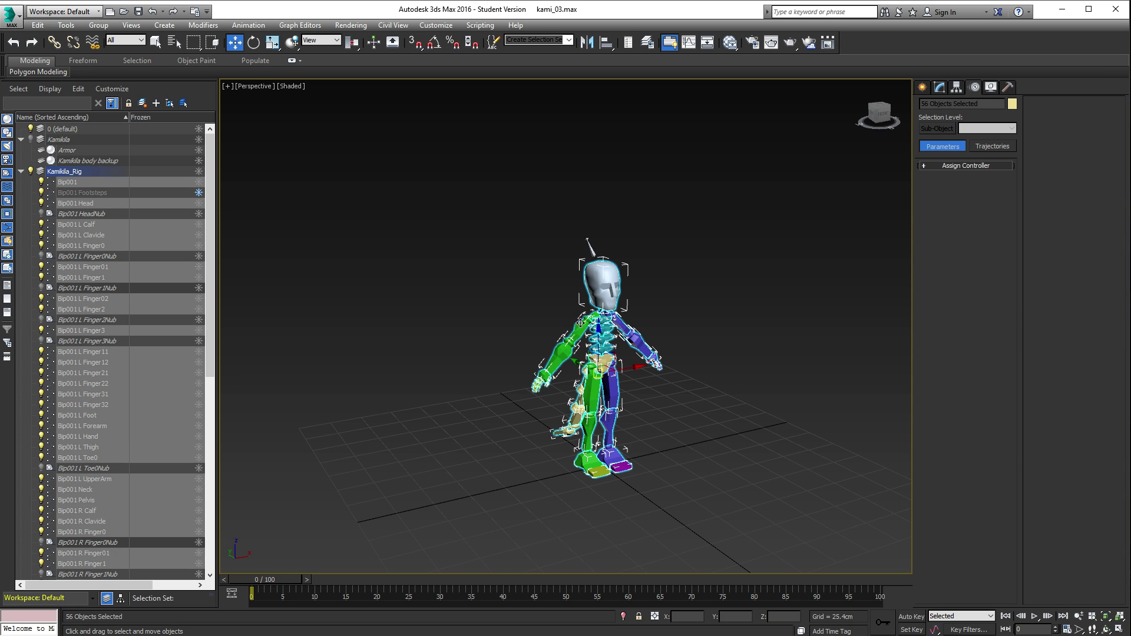
Step: Remove the back spike bone and its tip from the selection, leaving the biped bones selected
alt+middle_drag(526, 333, 639, 334)
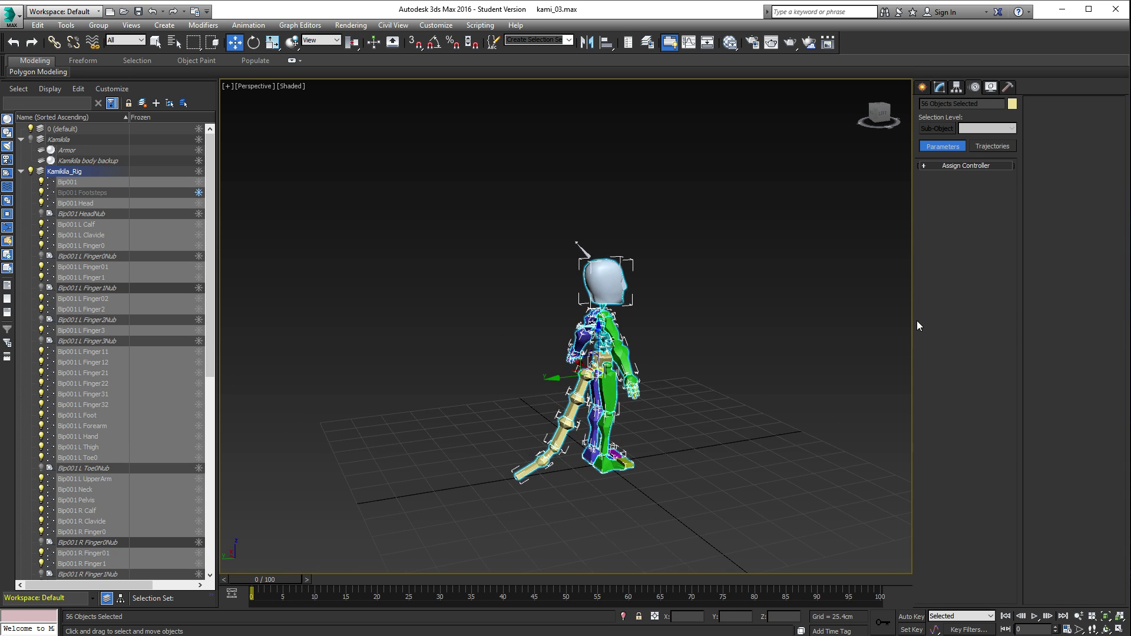
scroll(638, 301, up, 5)
alt+middle_drag(583, 399, 491, 395)
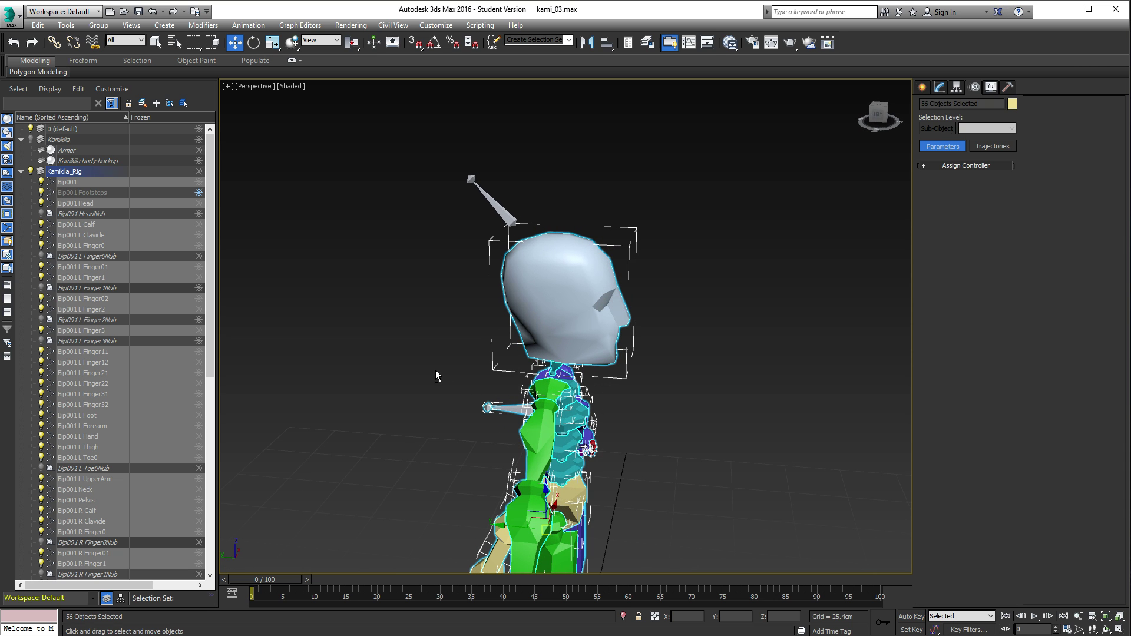
alt+click(508, 426)
alt+middle_drag(631, 475, 649, 508)
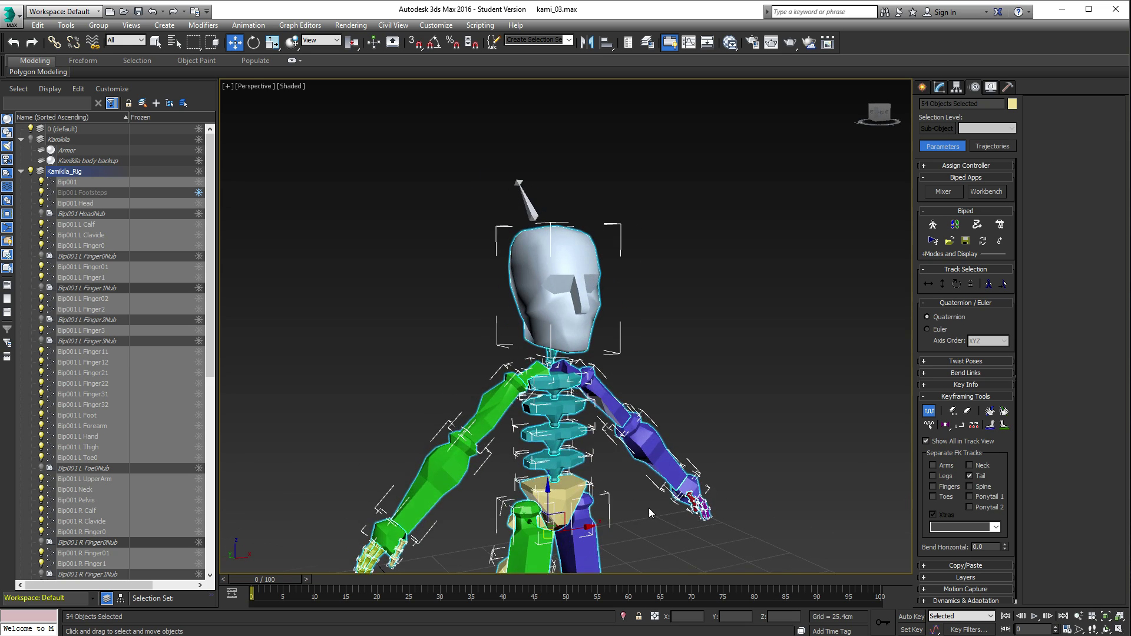
scroll(649, 508, down, 3)
alt+middle_drag(645, 377, 672, 351)
Step: Set a biped key for all selected bones at frame 0
click(949, 397)
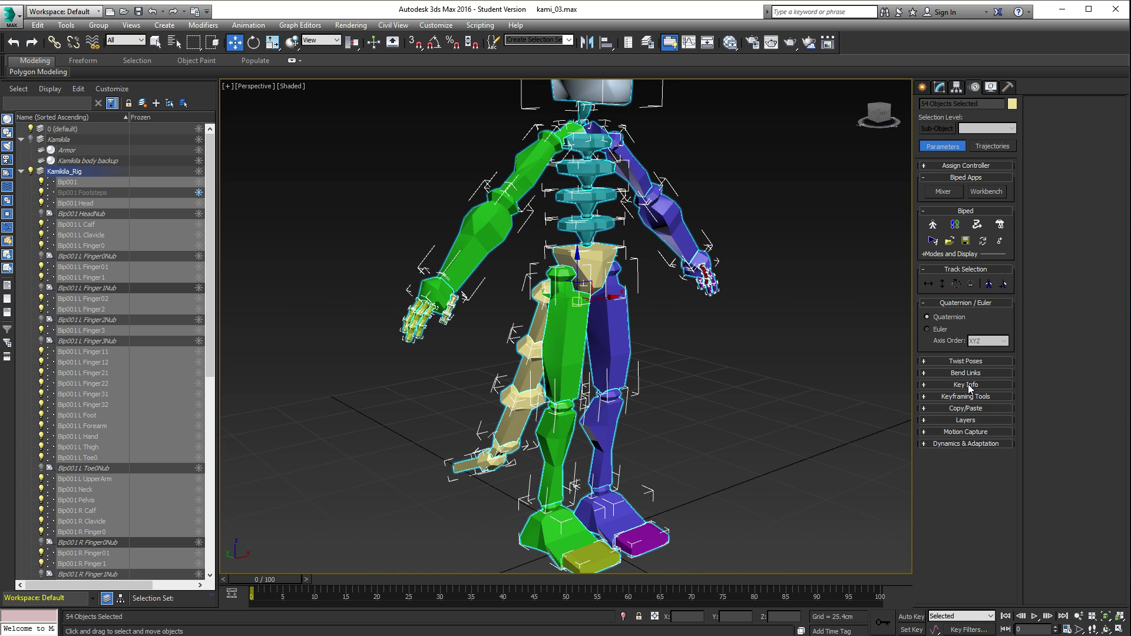
click(967, 384)
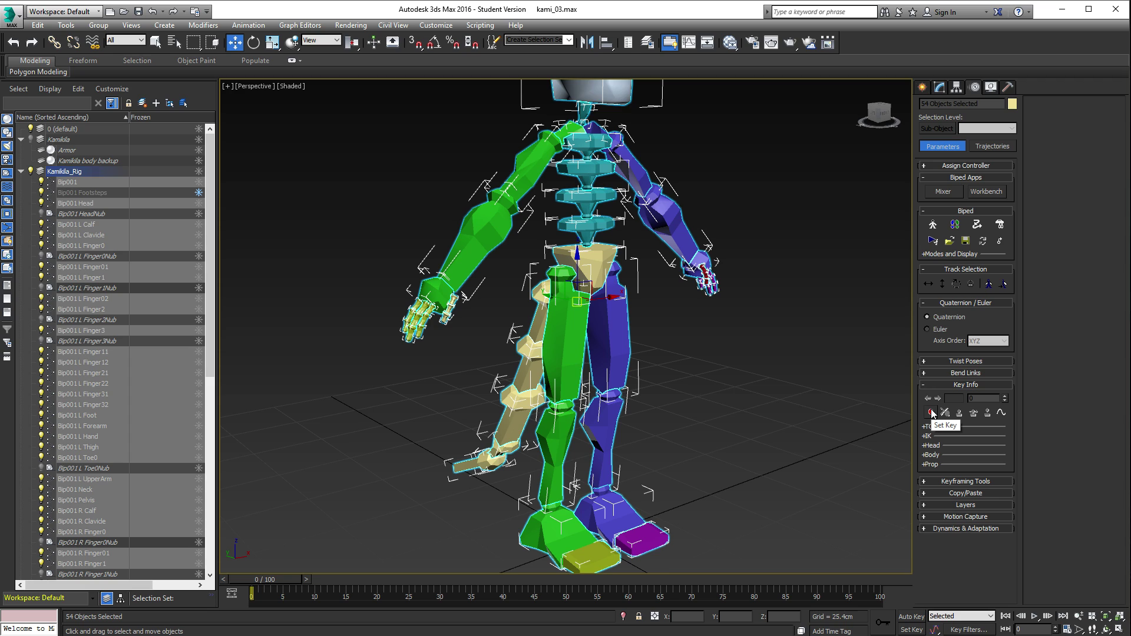
click(931, 412)
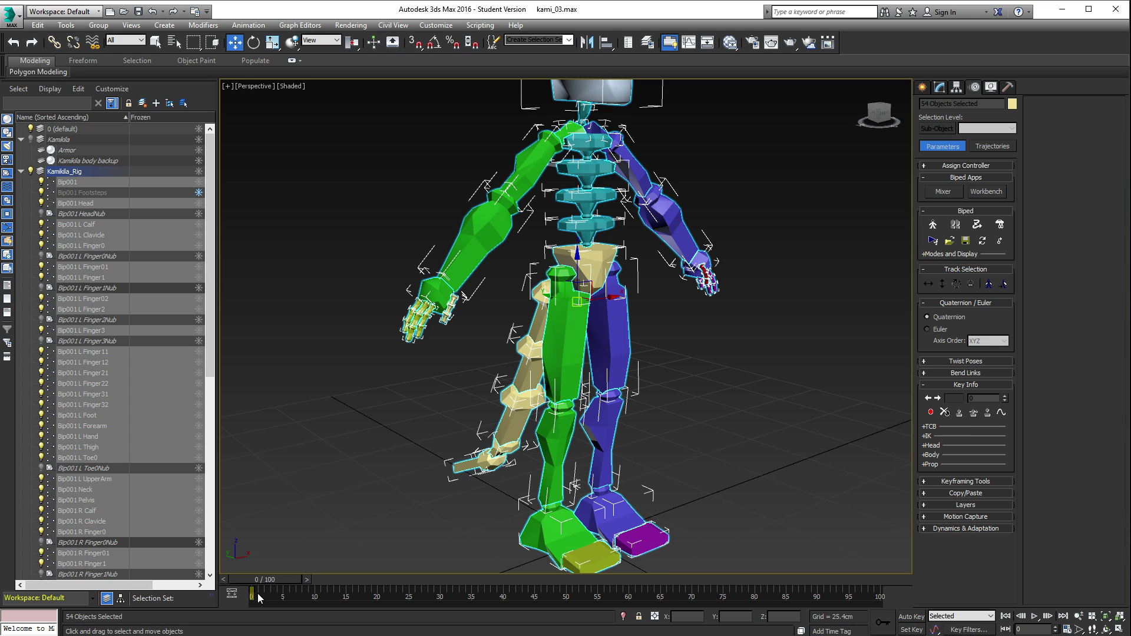
click(932, 412)
right_click(254, 596)
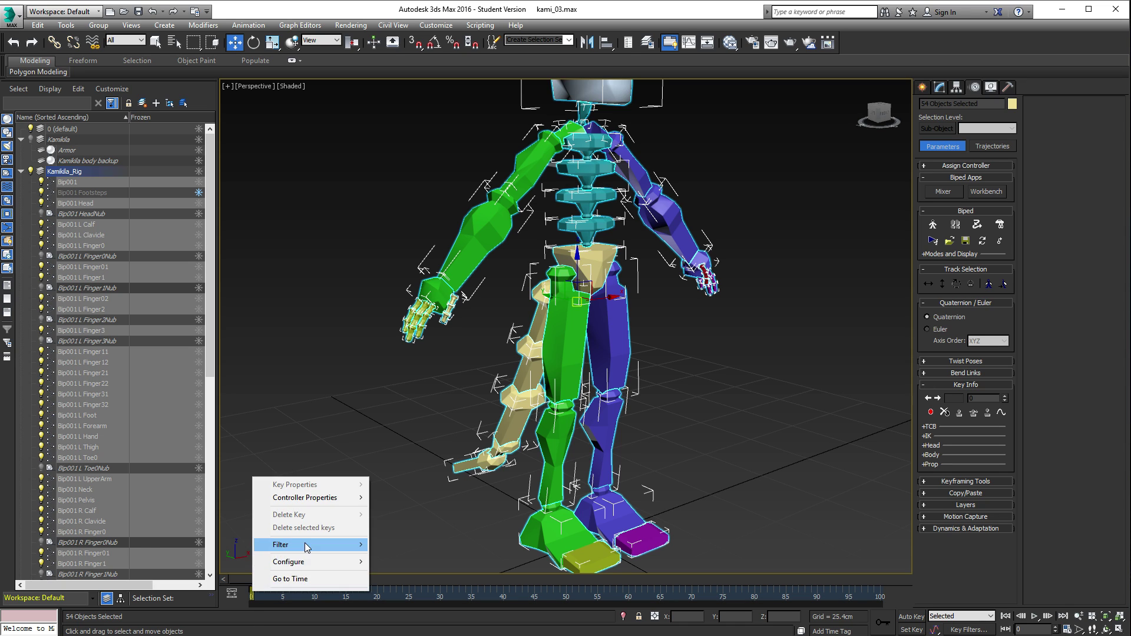
click(265, 598)
right_click(254, 591)
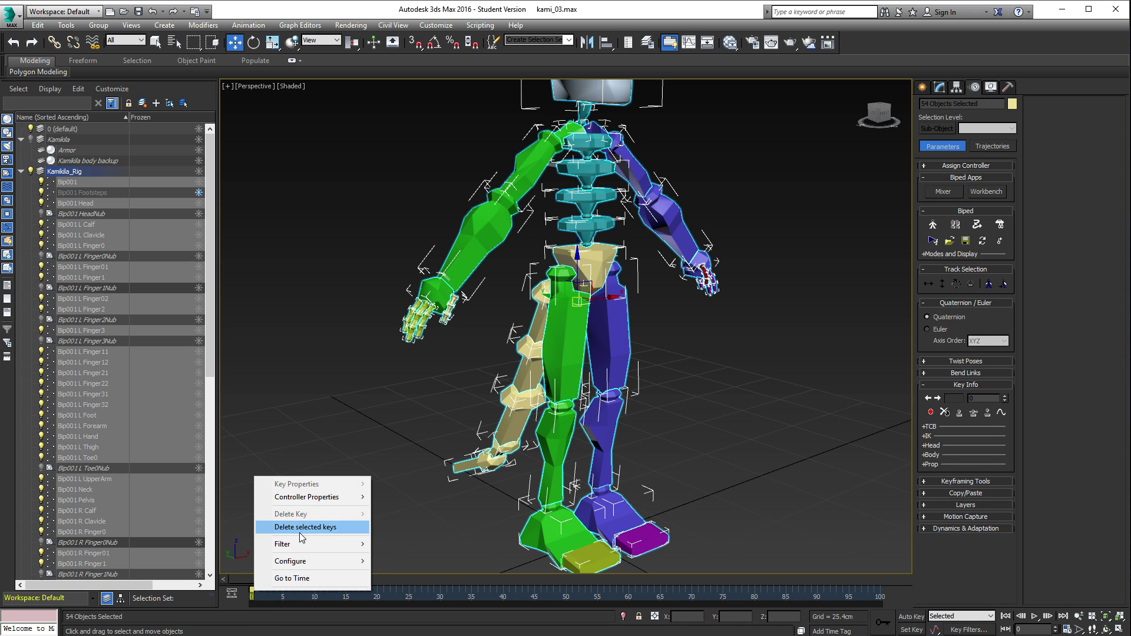
mouse_move(304, 498)
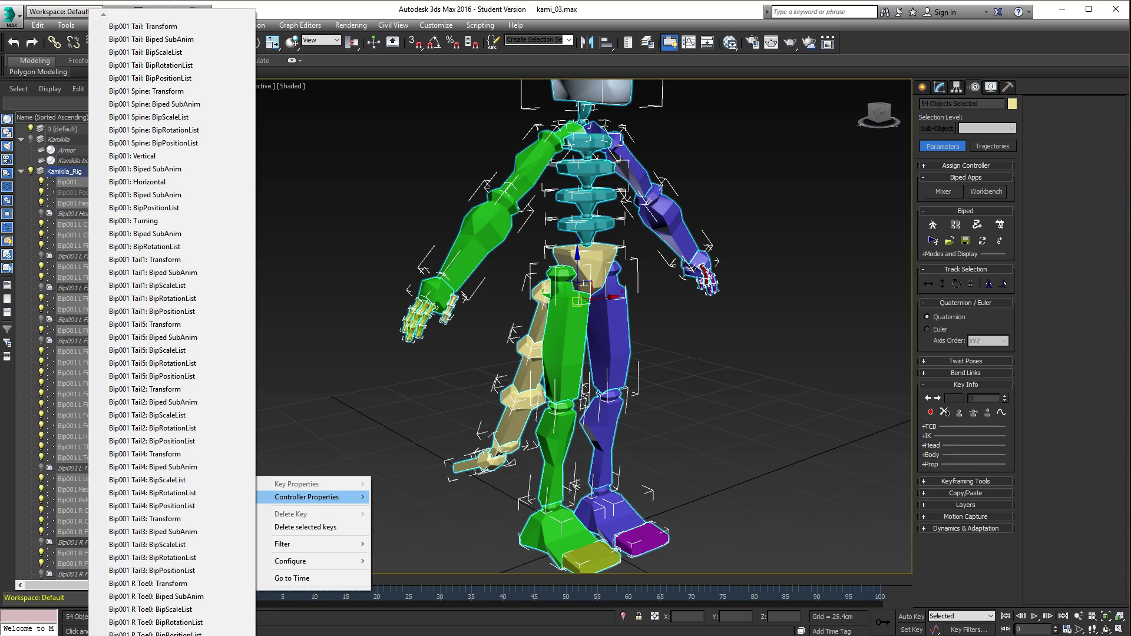
click(469, 578)
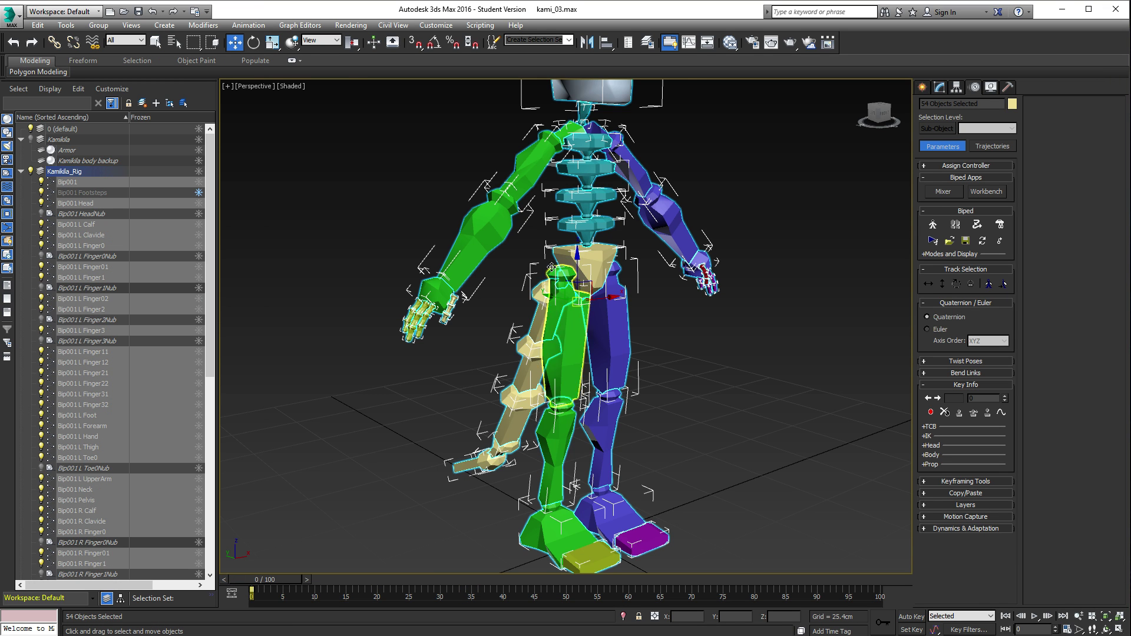
Step: Select the head spike and back spike bones with their tips and enable Set Key mode at frame 0
alt+middle_drag(595, 254, 471, 277)
click(505, 260)
ctrl+click(516, 201)
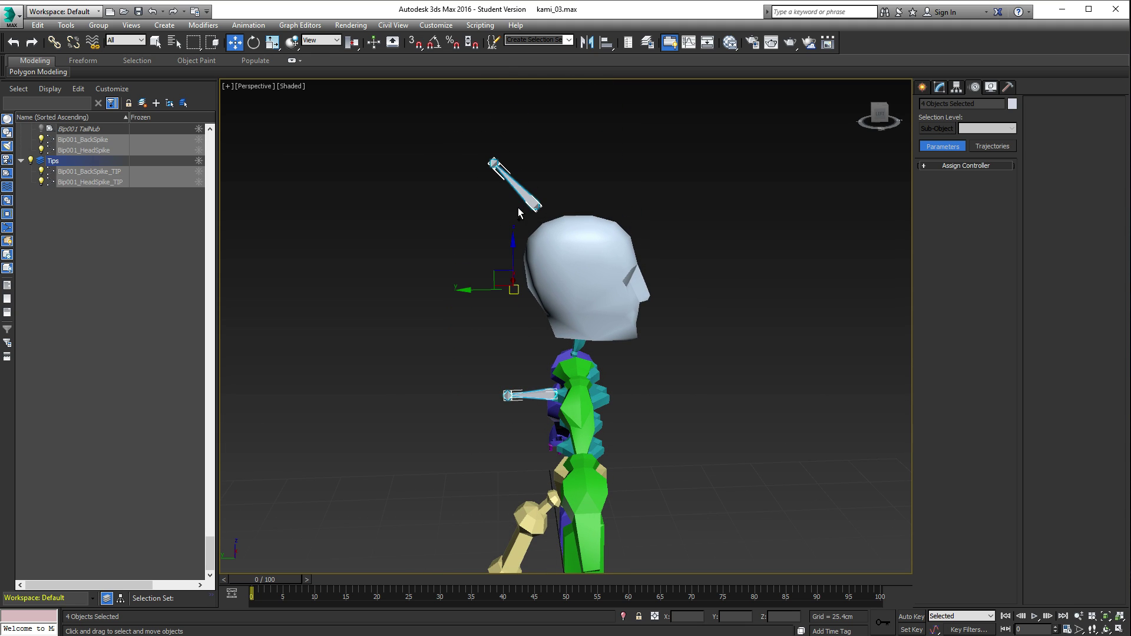
click(909, 629)
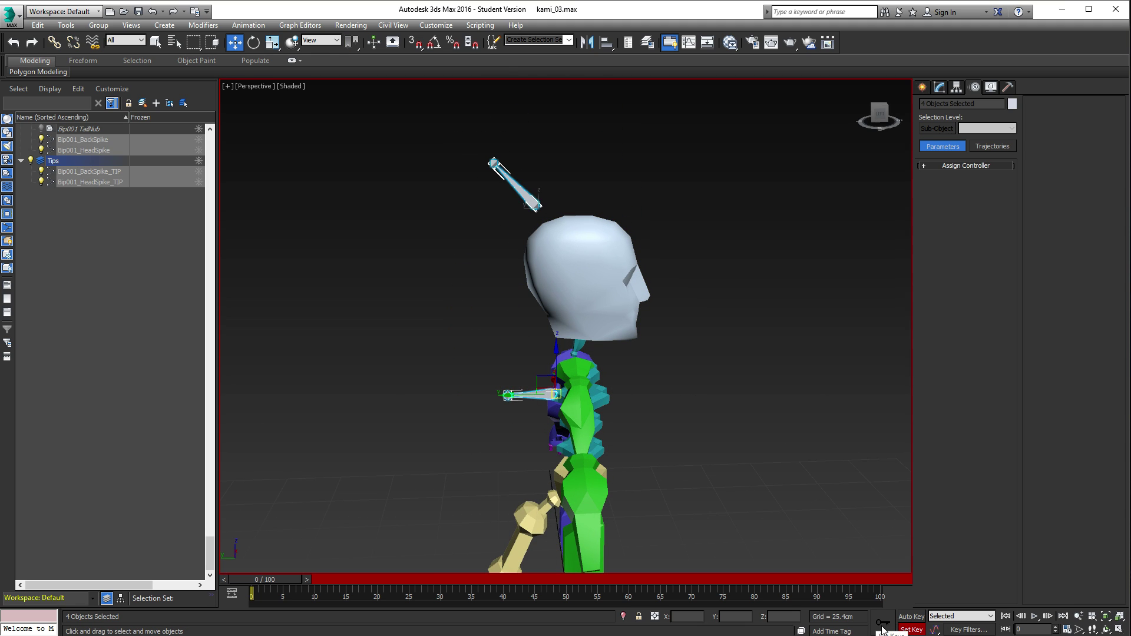
alt+middle_drag(701, 446, 645, 367)
scroll(673, 421, down, 5)
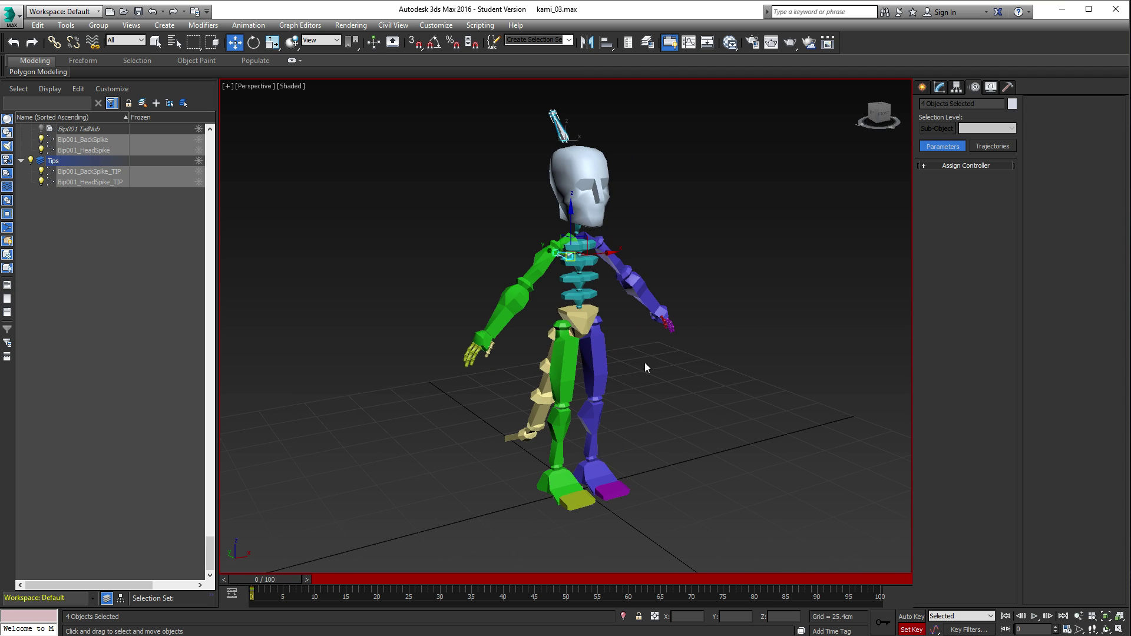
Step: Enable Auto Key and, at frame 1, lift the right foot backward and move the left foot forward
click(911, 616)
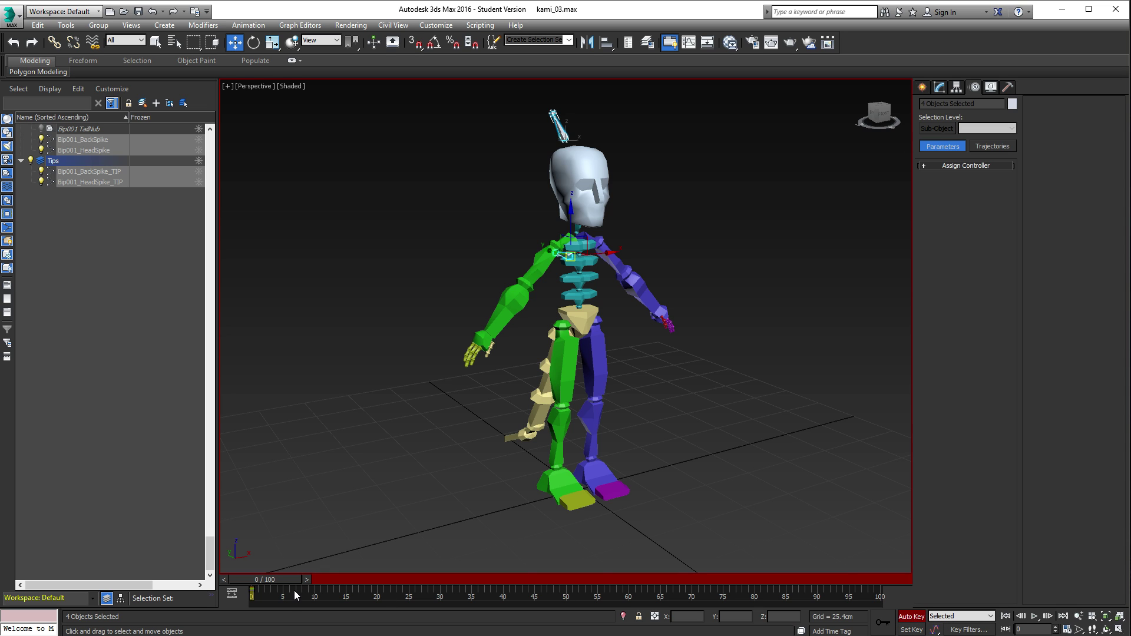
key(period)
click(557, 482)
drag(557, 452, 528, 431)
click(598, 472)
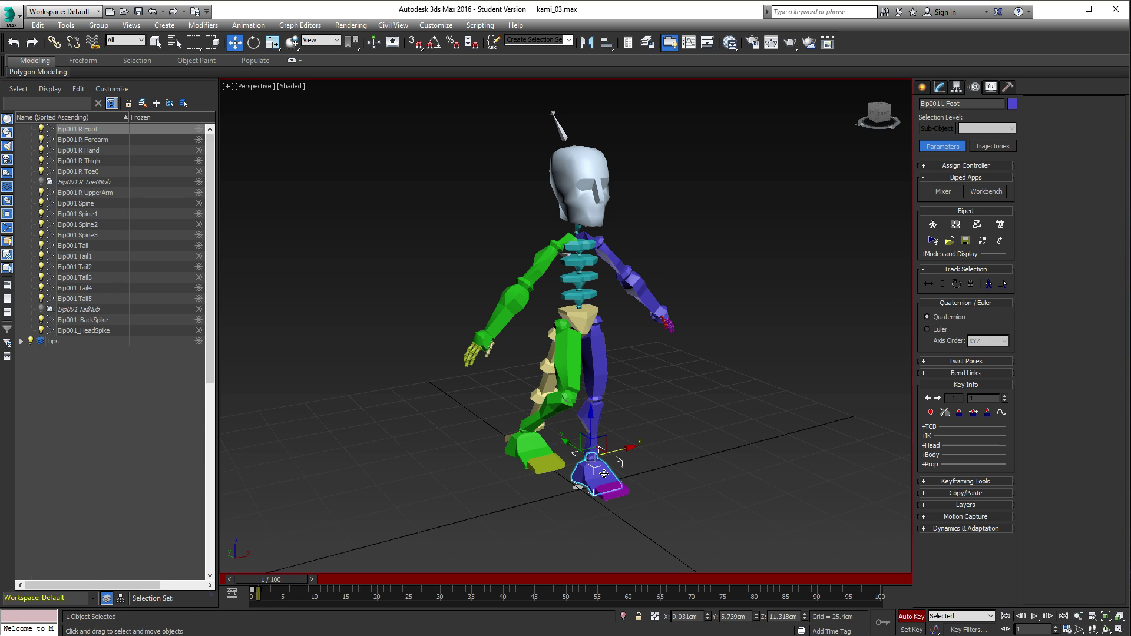
drag(604, 474, 613, 482)
Step: Rotate the upper arms and bend the spine and head forward at frame 1
click(551, 258)
key(e)
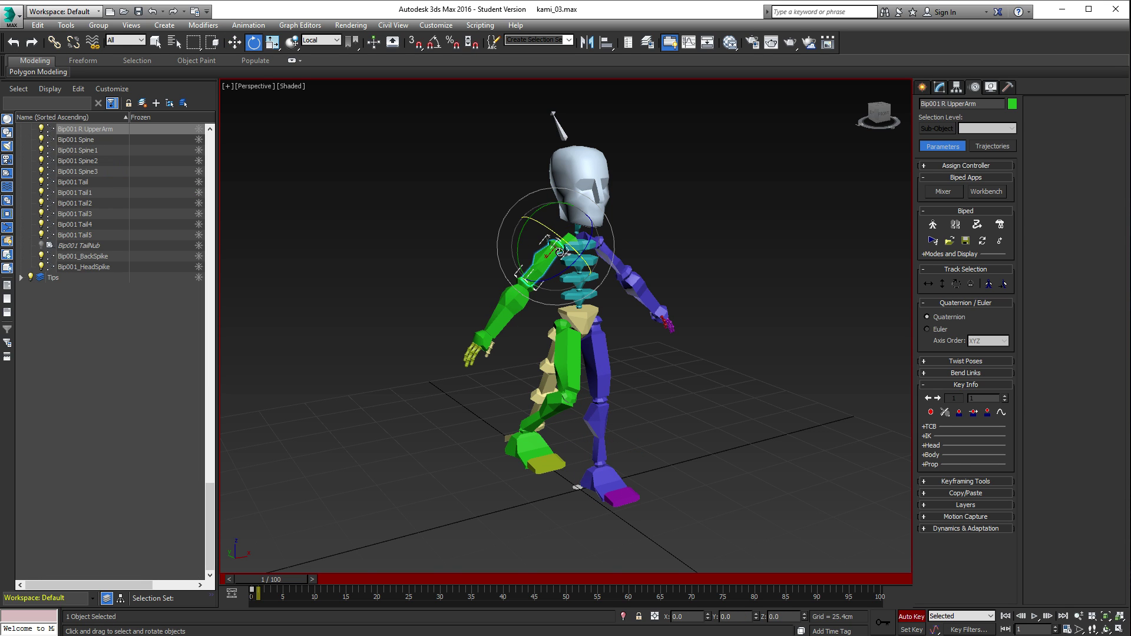
drag(560, 252, 557, 281)
click(612, 263)
click(567, 272)
click(567, 192)
drag(540, 210, 546, 252)
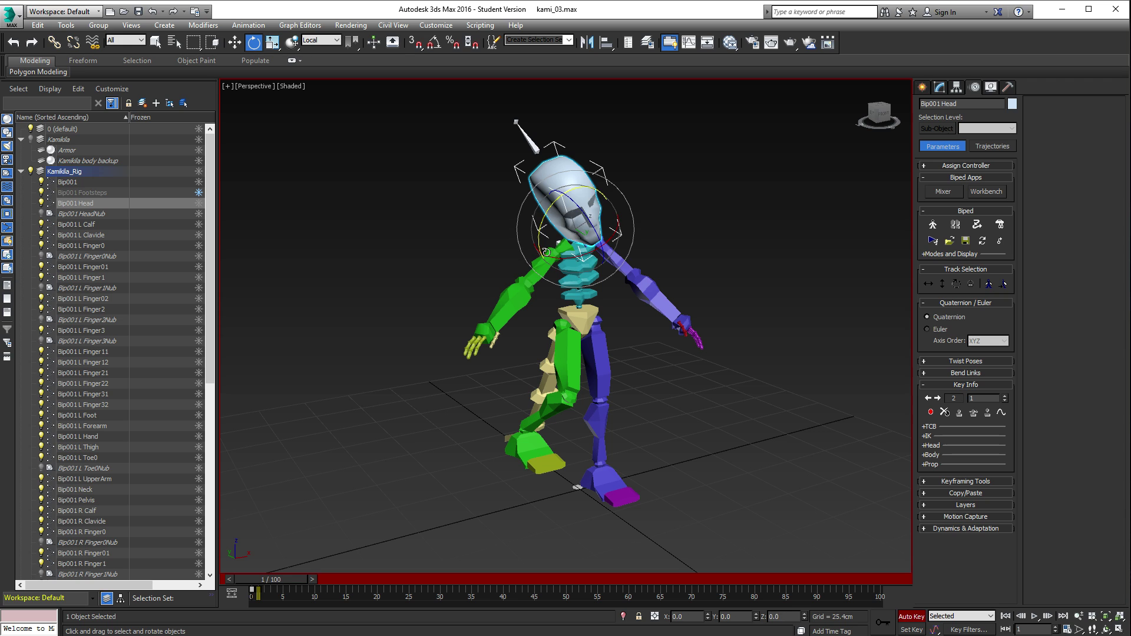
Step: Select the tail bones and rotate them at frame 1 so the tail curls upward behind the rig
drag(278, 573, 278, 582)
key(e)
alt+middle_drag(419, 489, 578, 440)
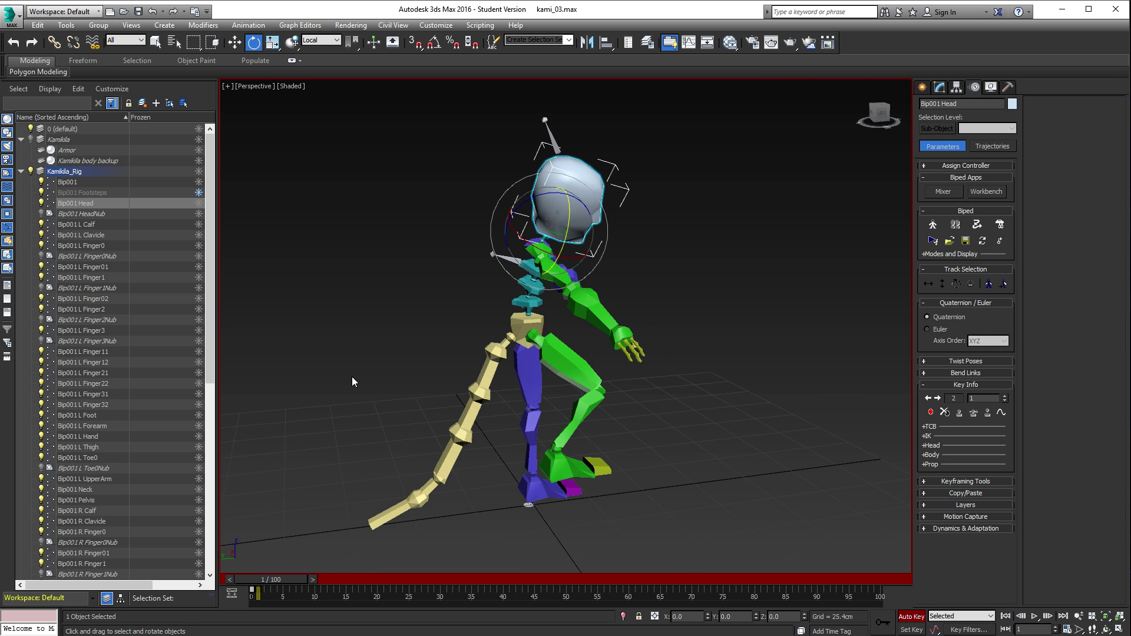
drag(353, 382, 473, 531)
mouse_move(497, 389)
mouse_down()
mouse_move(485, 370)
mouse_move(480, 380)
mouse_up()
drag(476, 328, 480, 339)
Step: Bend the right and left forearms at the elbows at frame 1
click(532, 382)
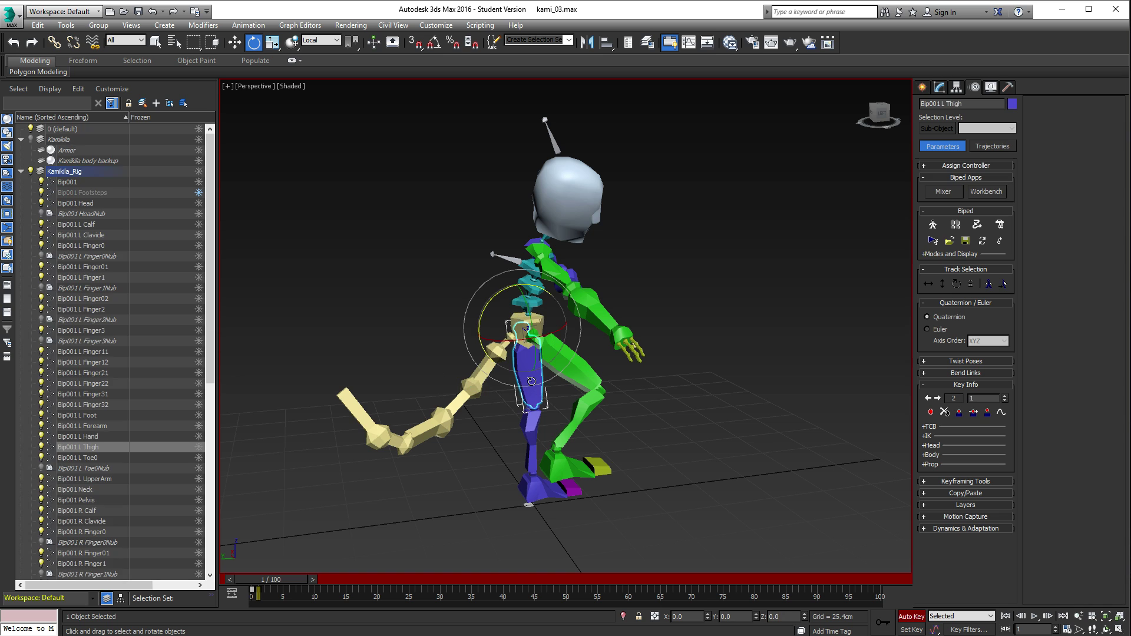
click(528, 301)
click(574, 317)
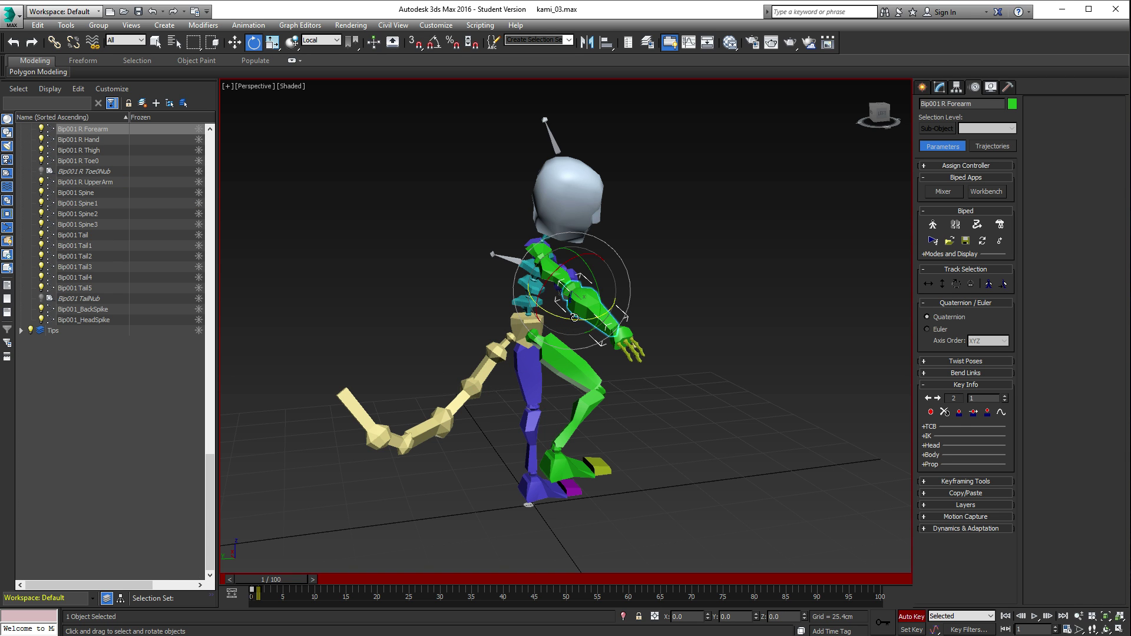
drag(575, 316, 601, 295)
alt+middle_drag(601, 294, 689, 285)
click(701, 280)
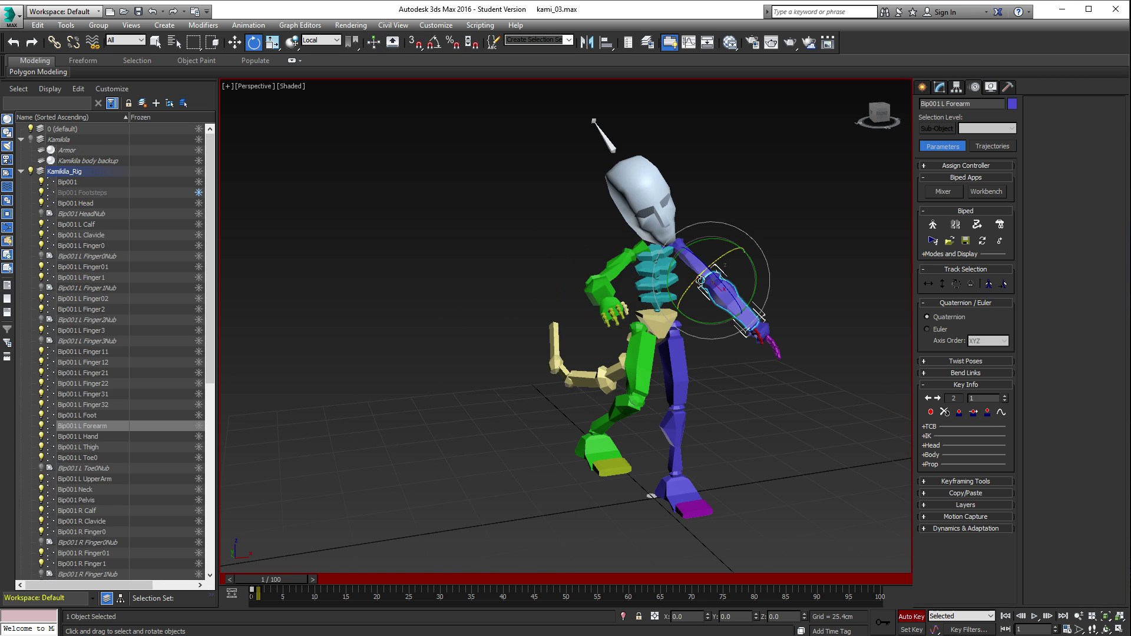
drag(700, 281, 698, 221)
Step: Go to frame 15 and rotate both forearms to straighten the arms
drag(299, 580, 362, 582)
drag(704, 303, 710, 330)
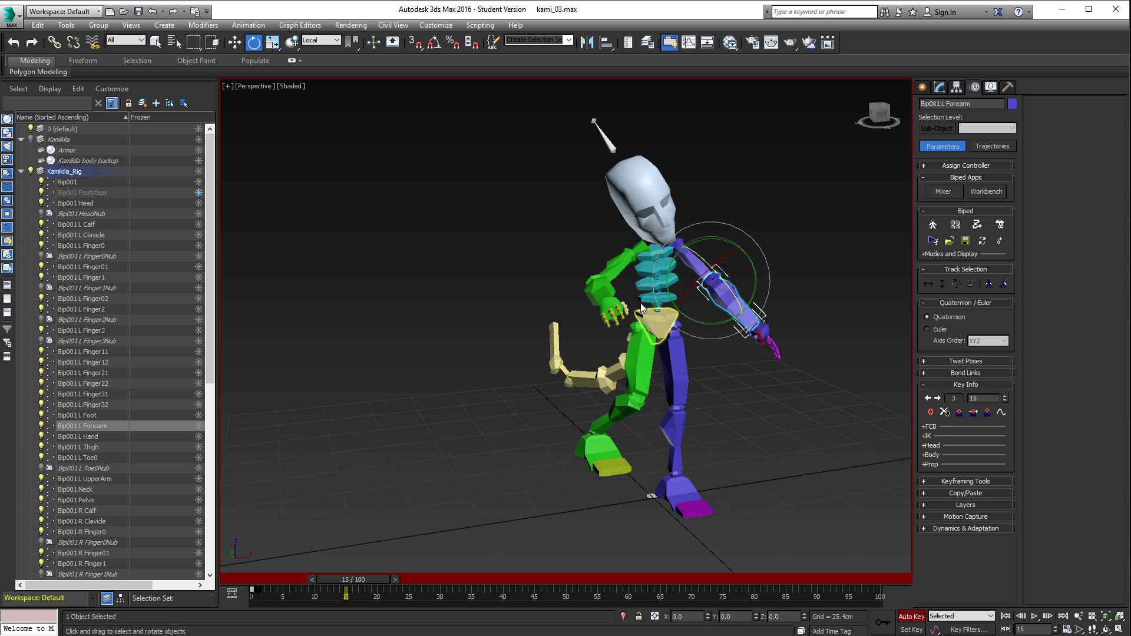
click(593, 287)
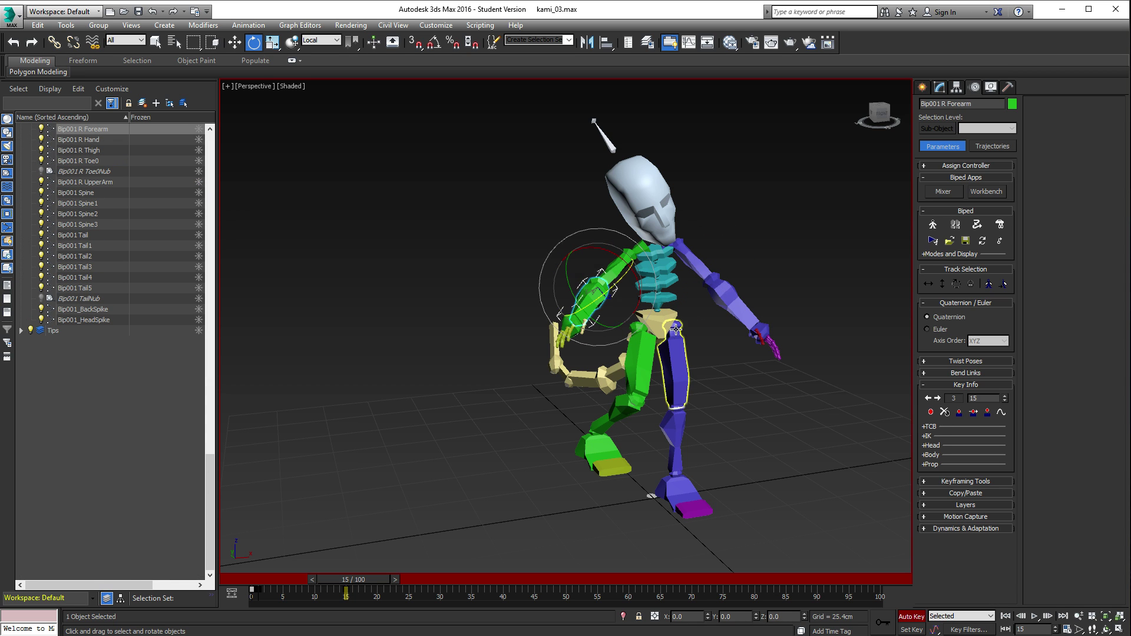
Step: Rotate the spine bones at frame 15 to bring the torso more upright
click(659, 321)
click(651, 278)
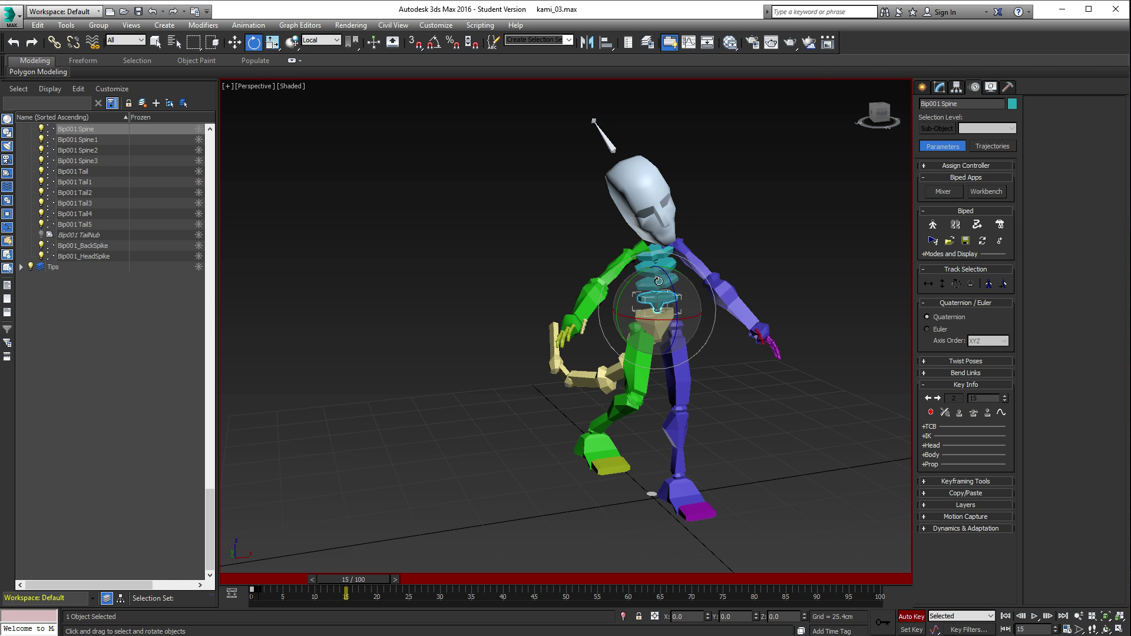
drag(648, 282, 632, 262)
double_click(656, 268)
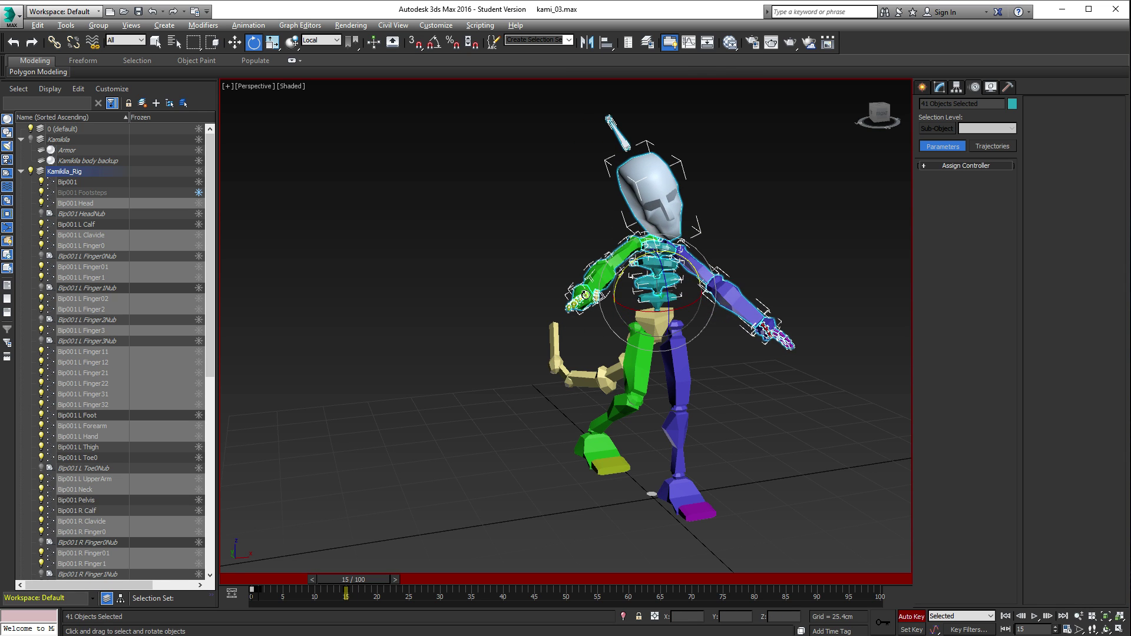
Step: Select the five tail bones and rotate them together at frame 15 so the tail curls around
alt+middle_drag(632, 263, 578, 323)
drag(532, 450, 559, 437)
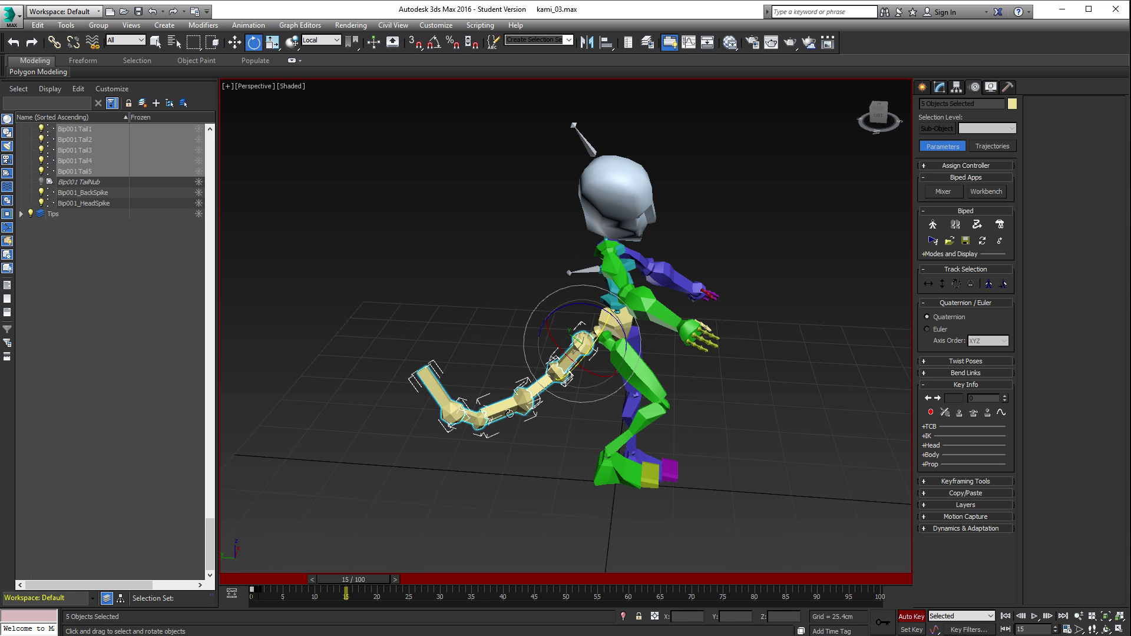
drag(552, 392, 672, 409)
Step: Rotate the left thigh forward and bend the left calf at the knee at frame 15
alt+middle_drag(673, 409, 515, 384)
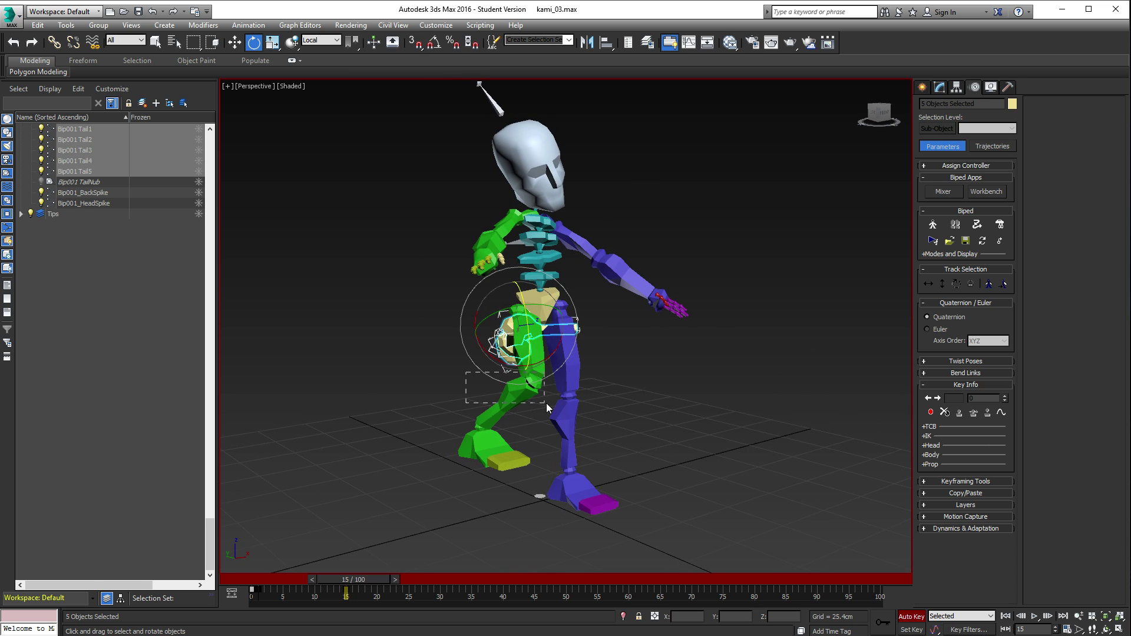
drag(546, 403, 545, 403)
drag(528, 348, 591, 325)
click(564, 417)
click(589, 407)
drag(598, 383, 616, 522)
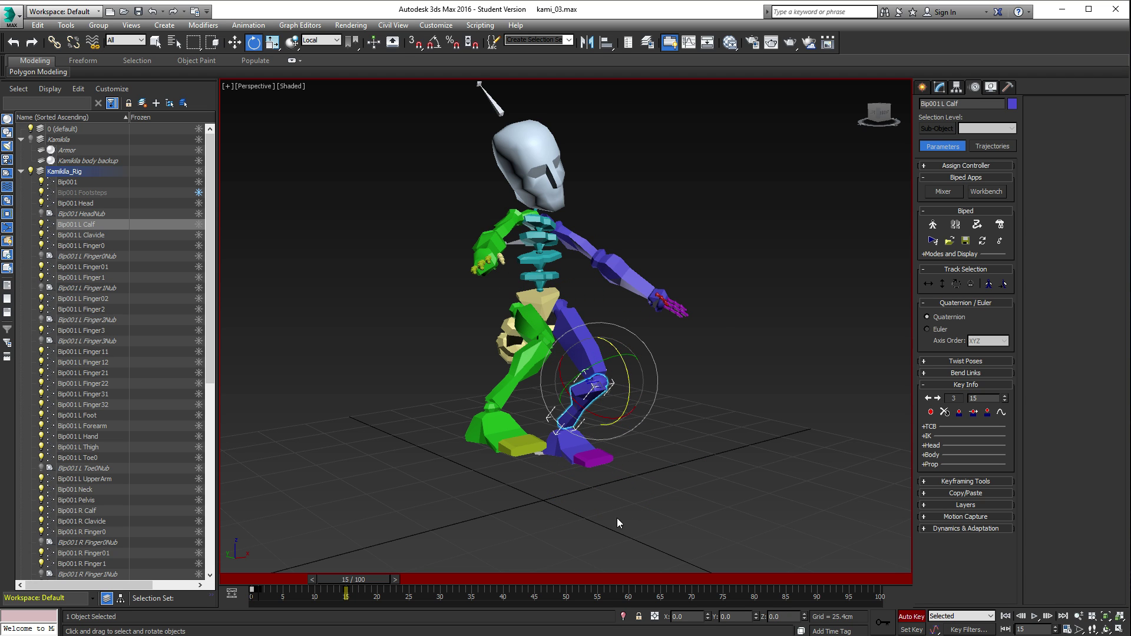
Step: Return to frame 1 and unhide the Kamikila layer to show the Armor mesh on the posed rig
drag(348, 580, 271, 608)
key(e)
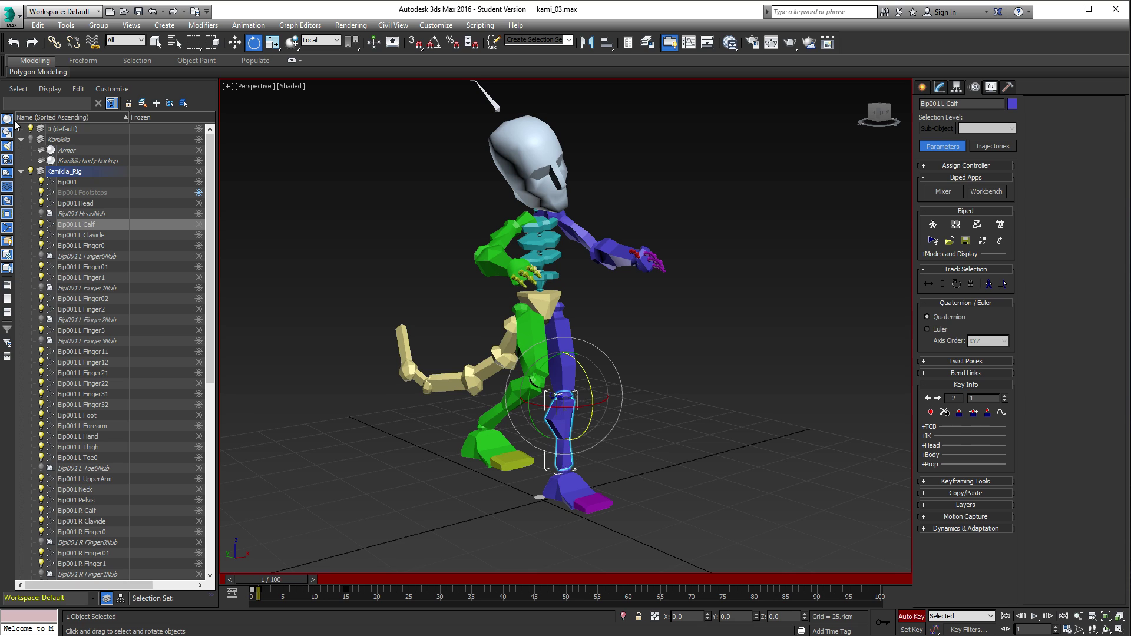
click(29, 137)
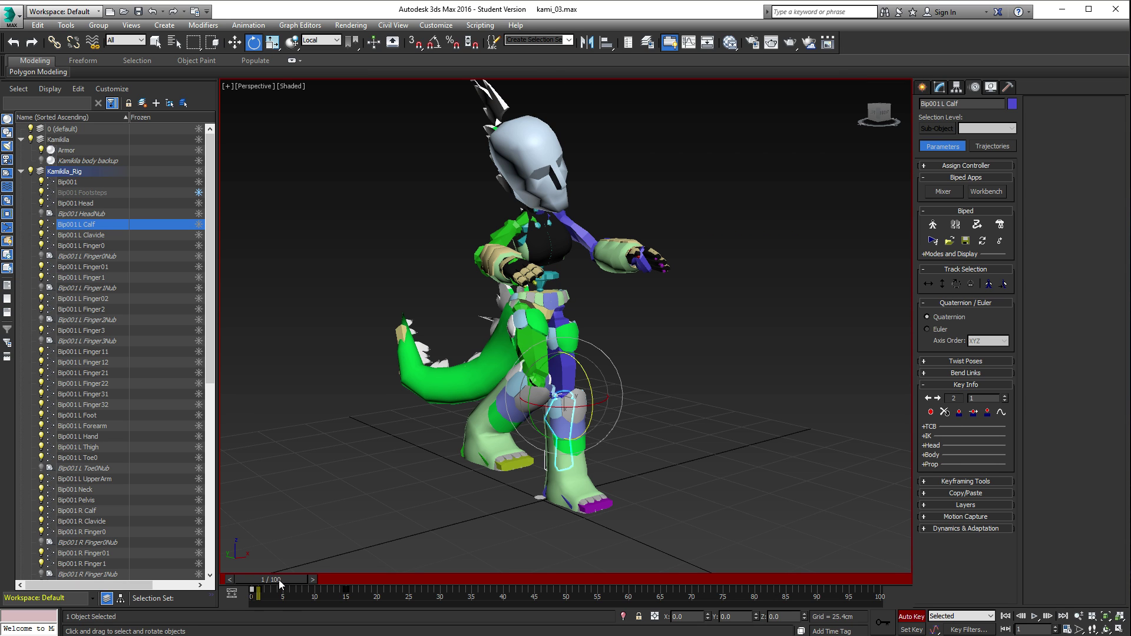
mouse_move(278, 579)
mouse_down()
mouse_move(353, 586)
mouse_move(276, 597)
mouse_move(352, 606)
mouse_move(259, 599)
mouse_move(281, 599)
mouse_up()
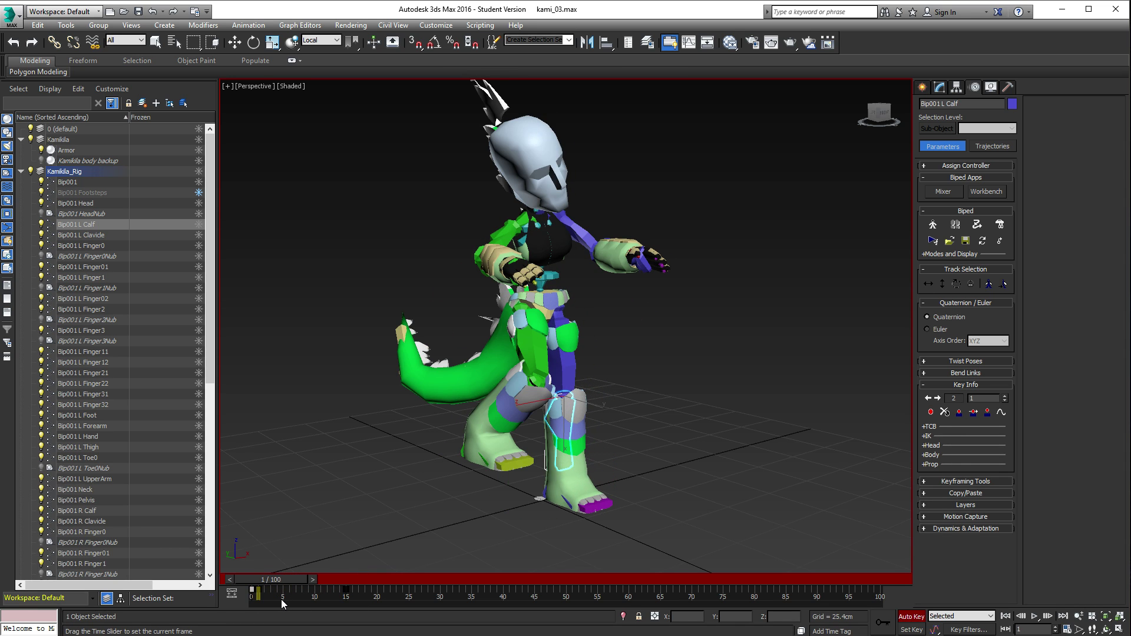
key(e)
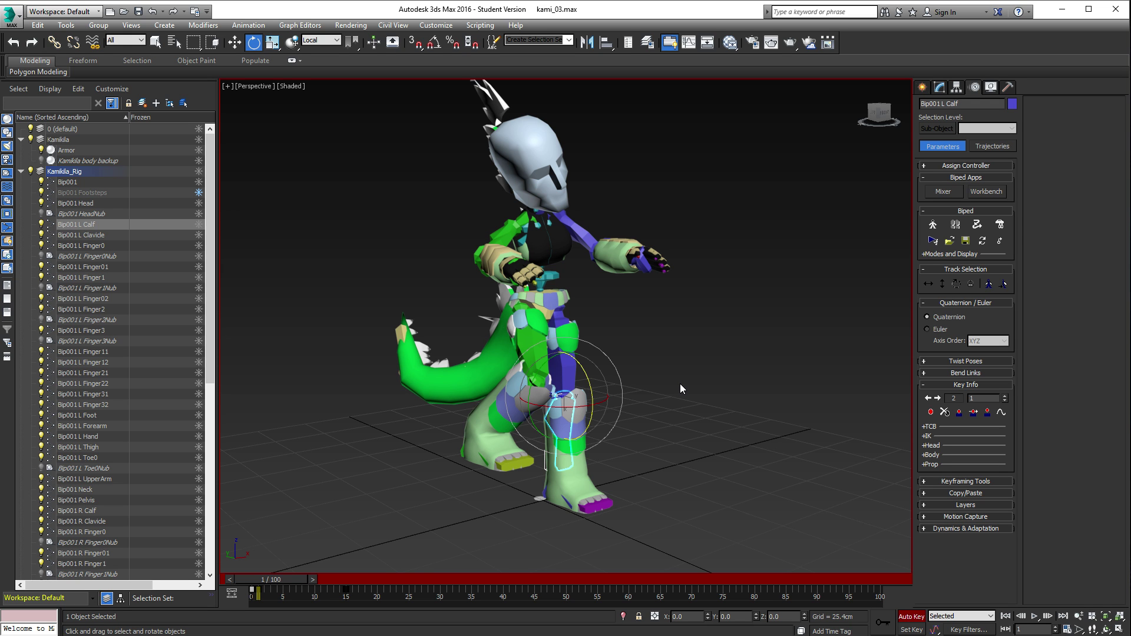
Step: Go to frame 0 and make both the Armor and the Kamikila body backup meshes visible
drag(285, 577, 271, 582)
key(e)
alt+middle_drag(595, 339, 559, 329)
click(41, 151)
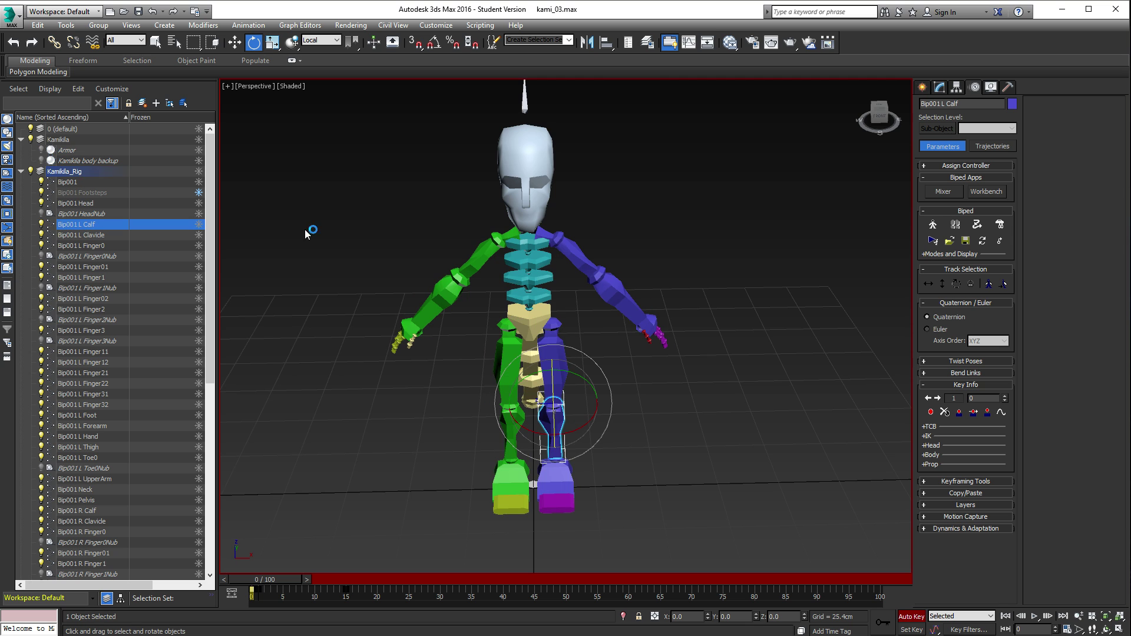
click(42, 162)
click(41, 151)
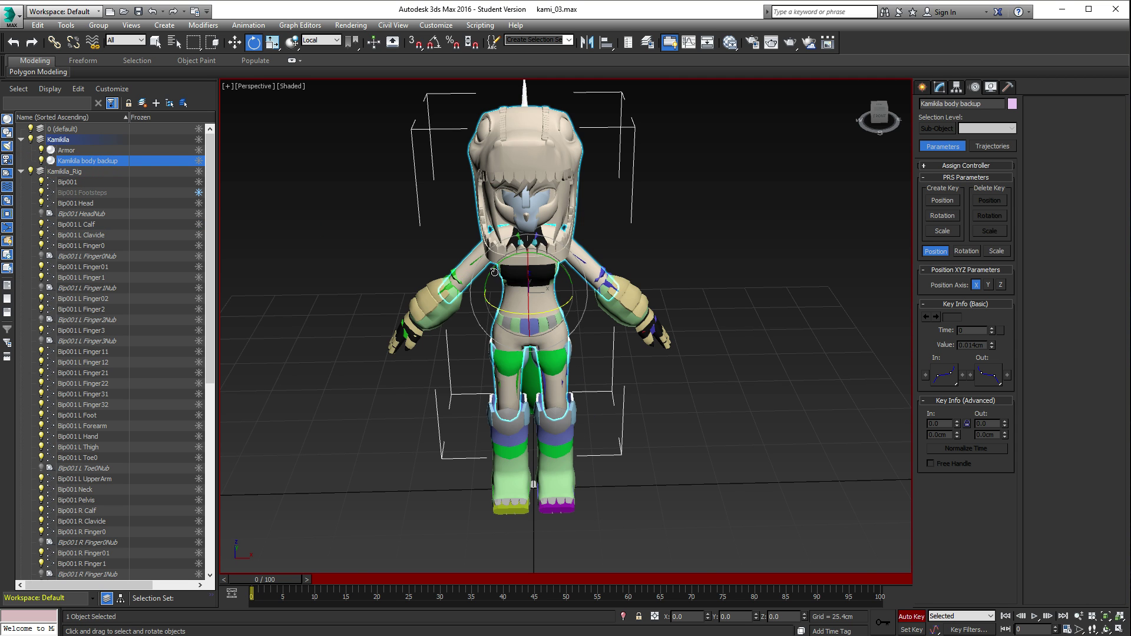
Step: Examine how the body and armor meshes sit around the bones from several angles, in shaded and wireframe display
scroll(472, 220, up, 10)
scroll(525, 278, down, 10)
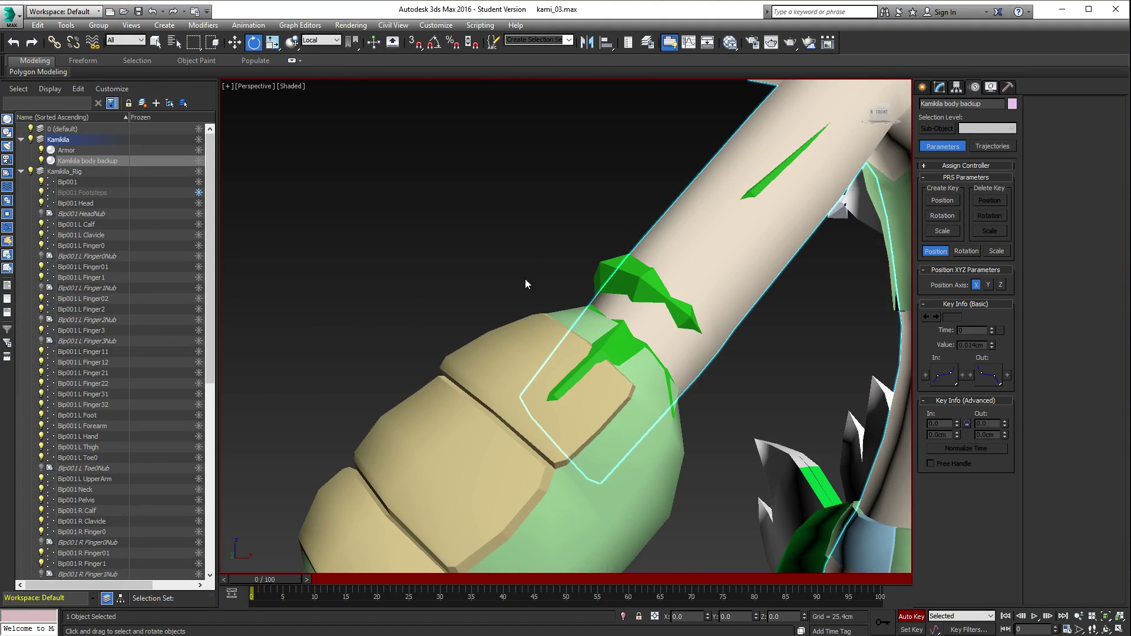
alt+middle_drag(496, 346, 570, 314)
scroll(569, 314, up, 4)
scroll(570, 314, down, 6)
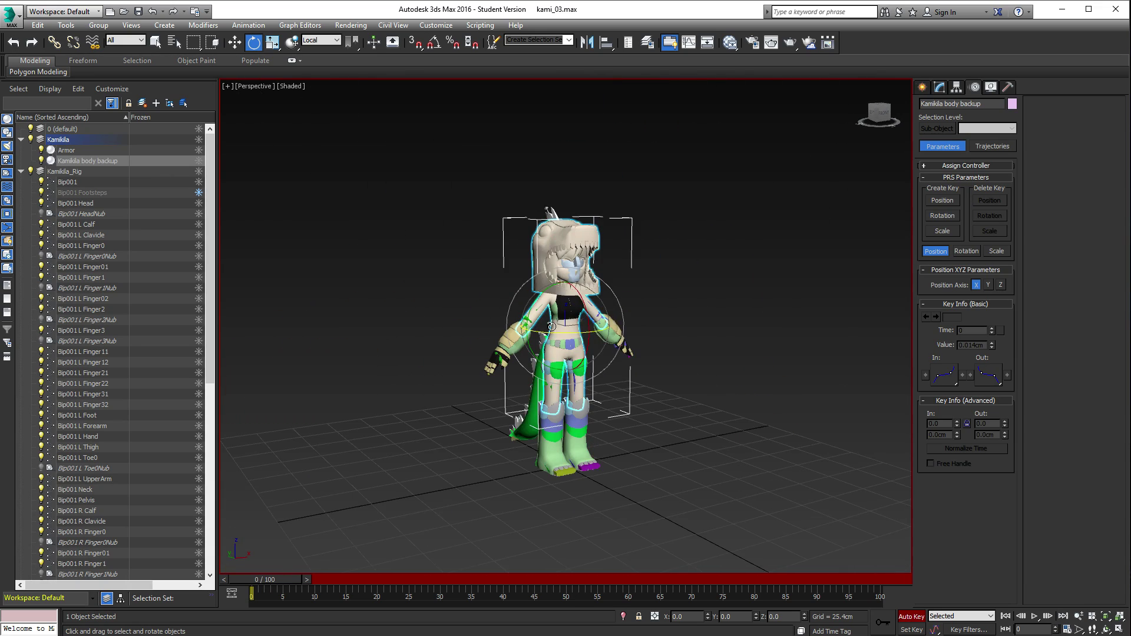
scroll(553, 329, up, 3)
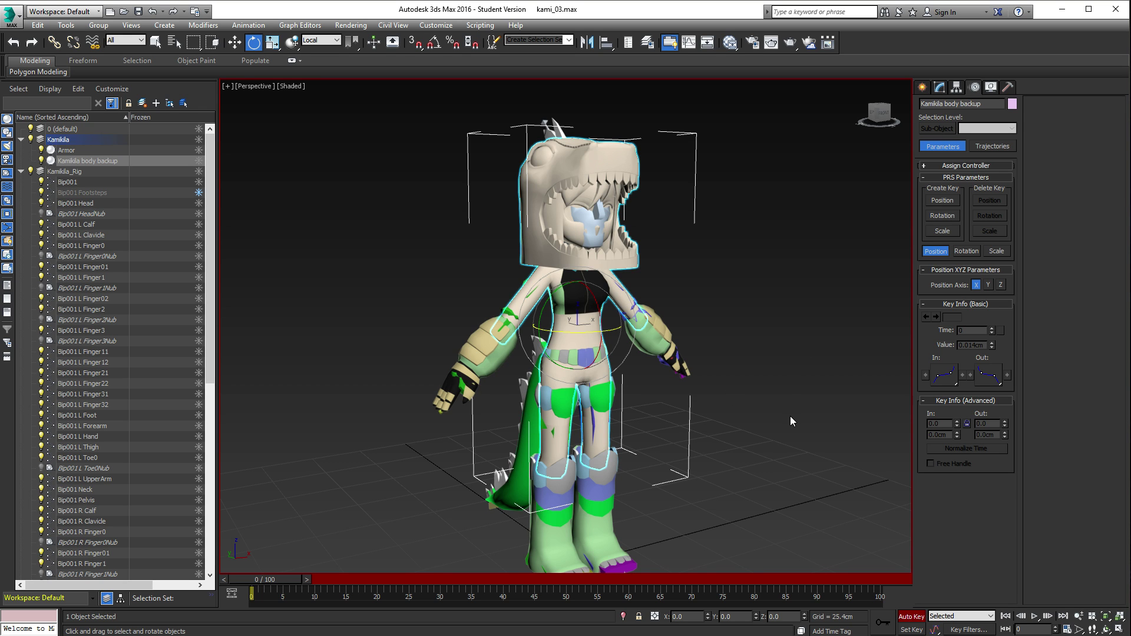
key(F3)
alt+middle_drag(722, 357, 653, 360)
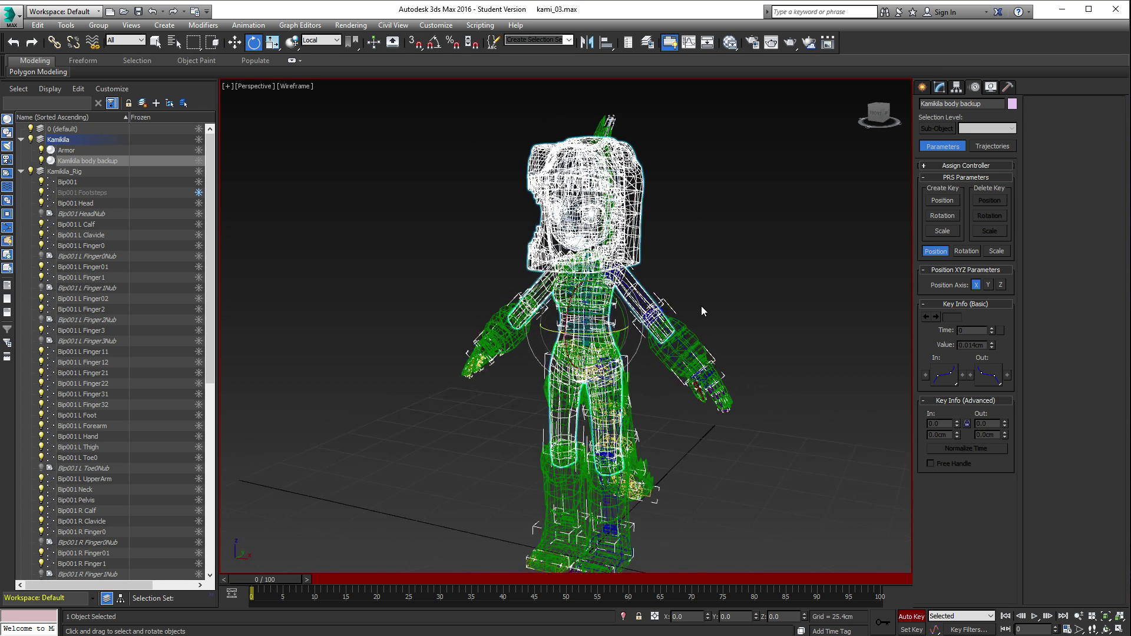
alt+middle_drag(702, 311, 757, 311)
click(629, 409)
mouse_move(628, 404)
alt+middle_down()
mouse_move(566, 377)
mouse_move(650, 326)
mouse_move(472, 372)
alt+middle_up()
key(F3)
scroll(613, 350, up, 5)
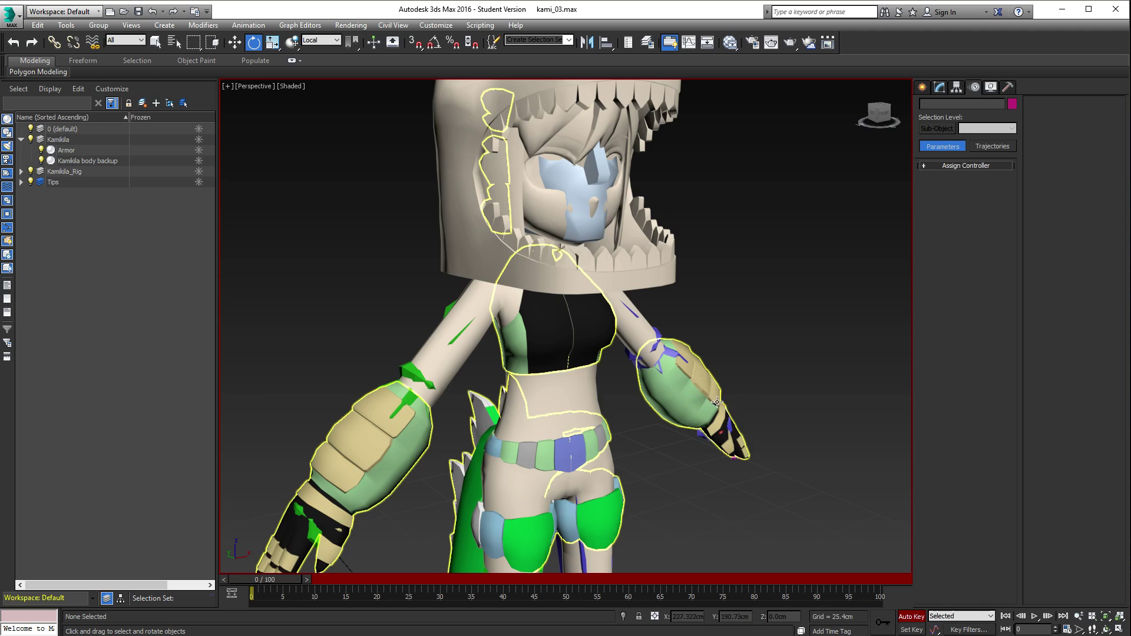
scroll(730, 416, down, 5)
middle_drag(752, 427, 670, 313)
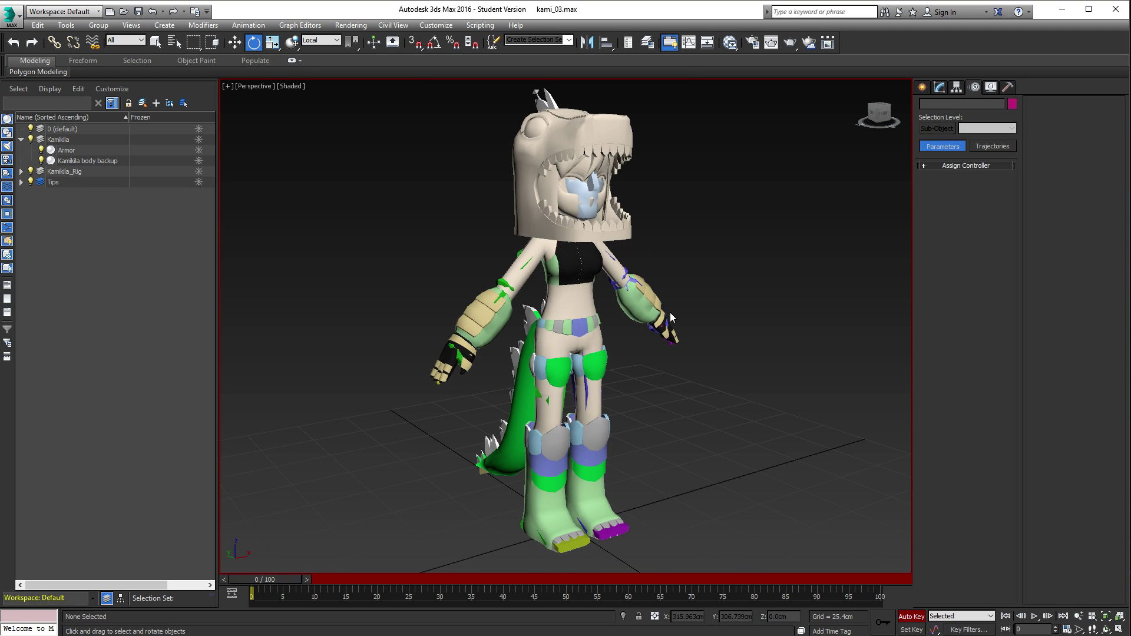
Step: Select the Armor mesh, enter envelope editing on its Skin modifier and bring up the Weight Tool
click(578, 289)
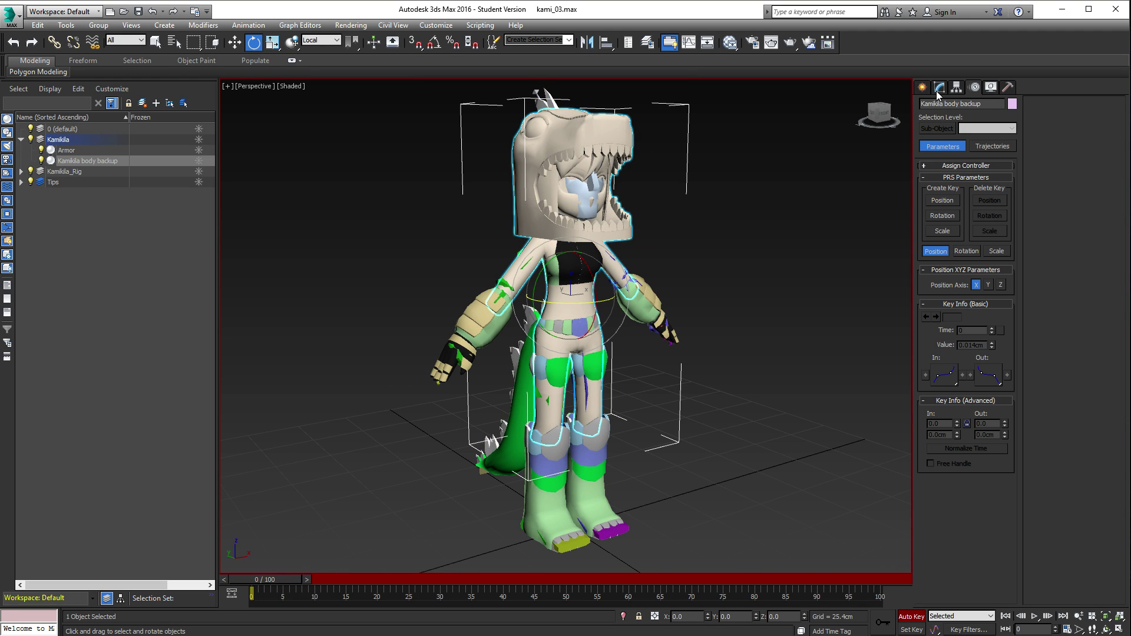
click(939, 88)
click(571, 311)
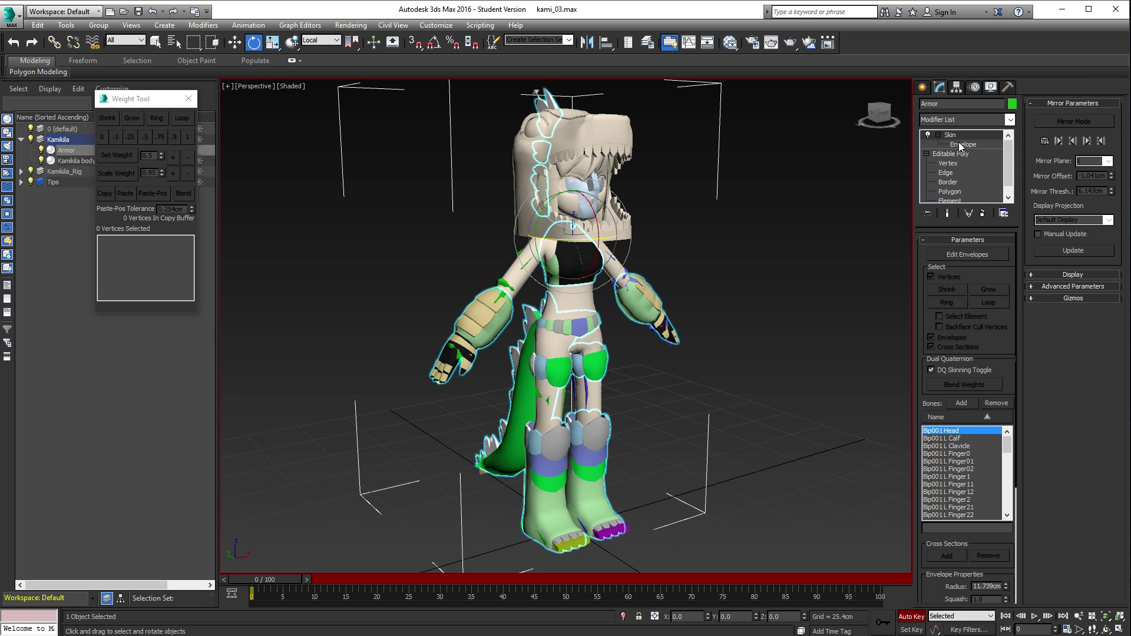
click(960, 144)
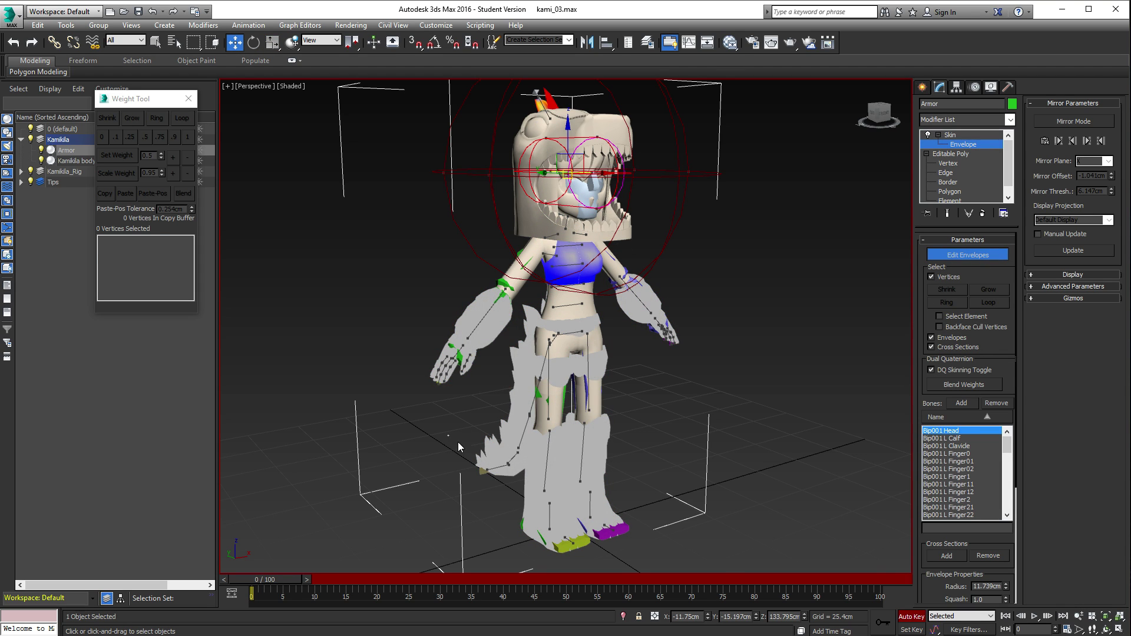
scroll(921, 564, down, 5)
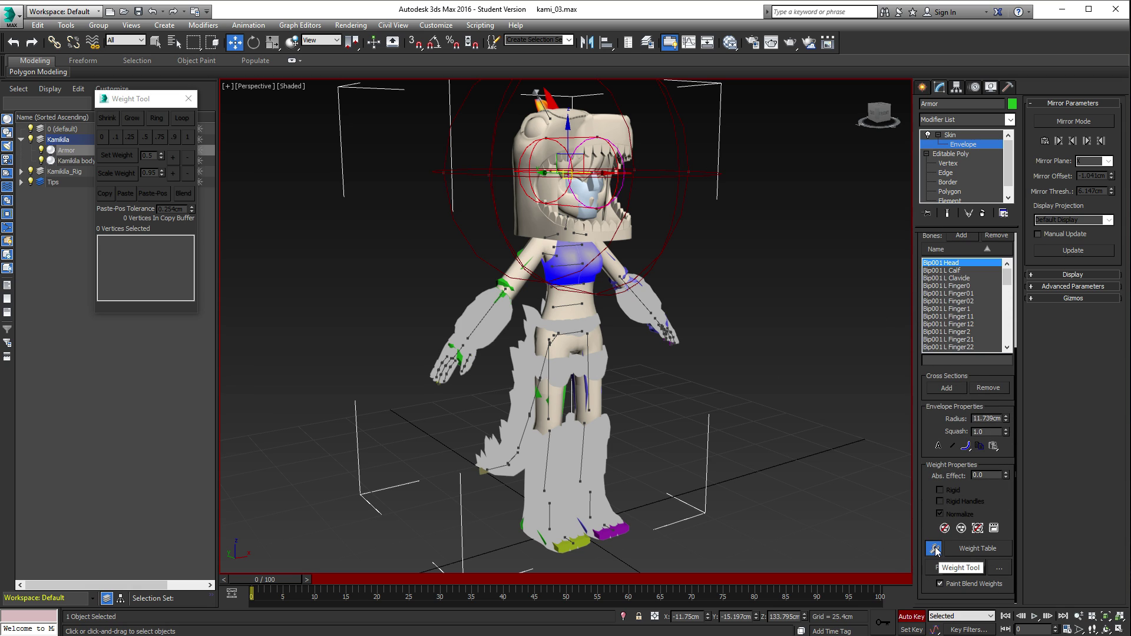
click(939, 550)
click(936, 549)
Step: Inspect the bone weights of vertices on the Armor's arm and belt, leave envelope editing and deselect the mesh
drag(429, 289, 583, 405)
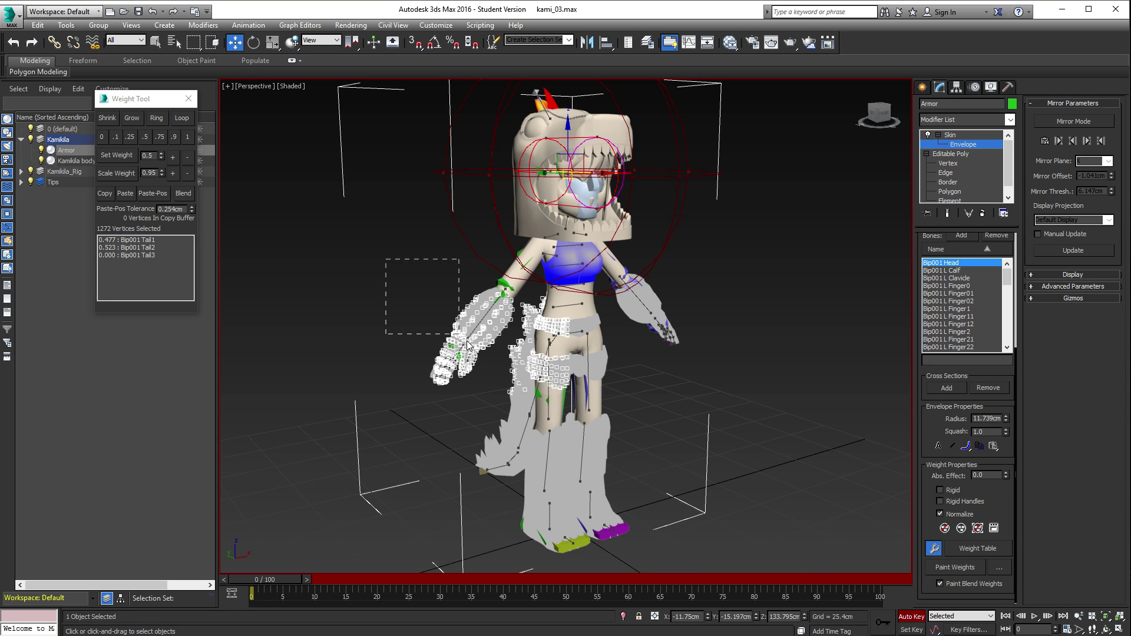
click(581, 328)
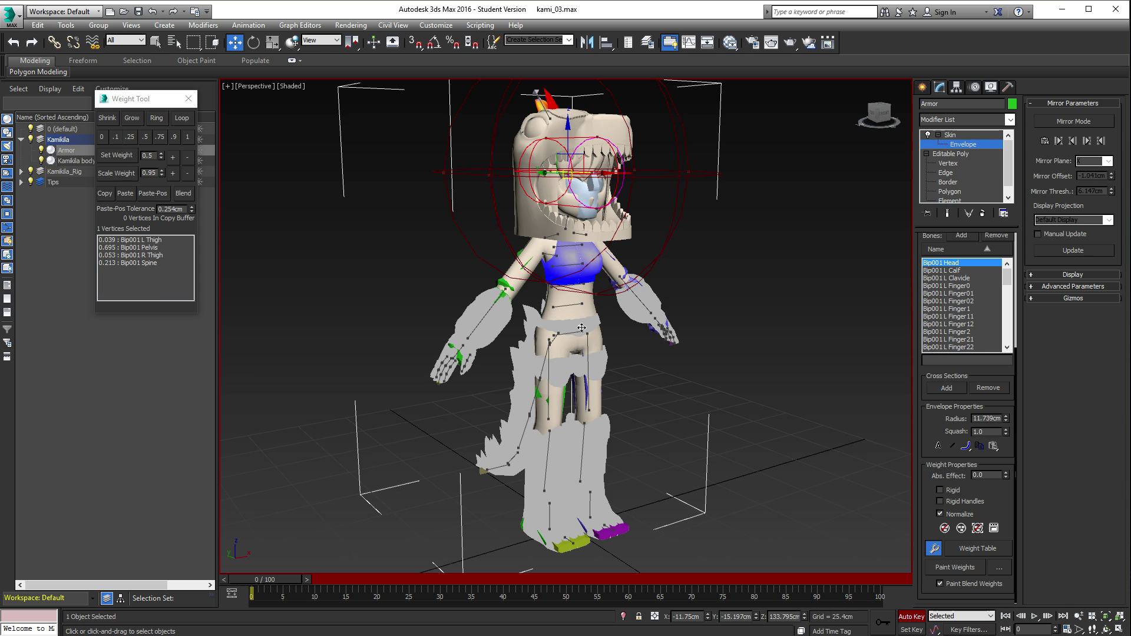
click(596, 329)
click(565, 475)
click(923, 88)
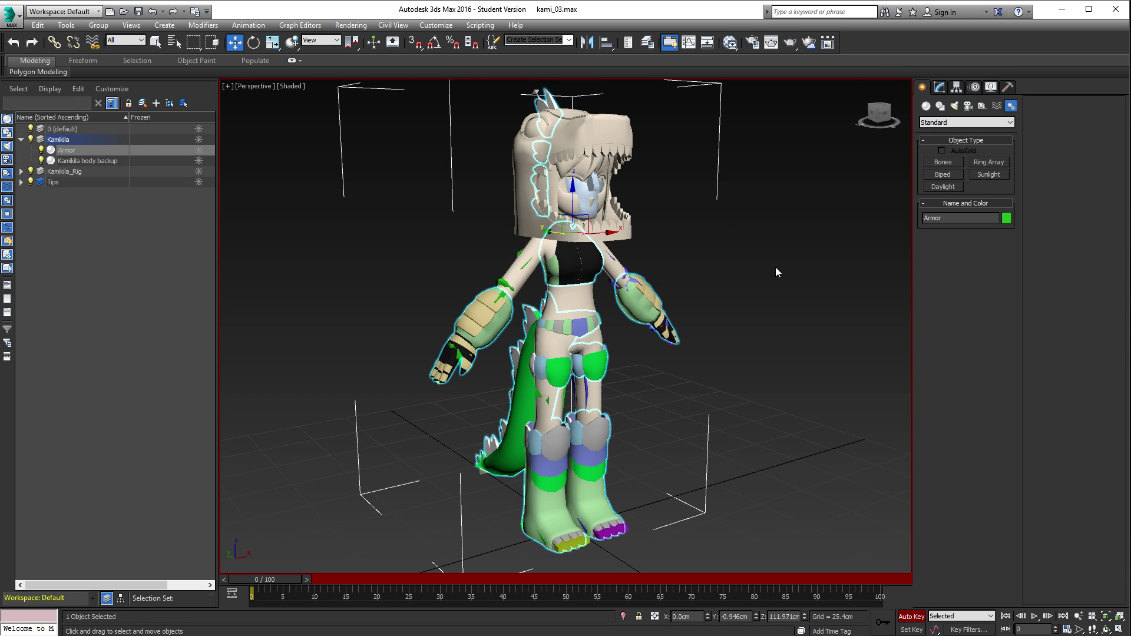
click(759, 265)
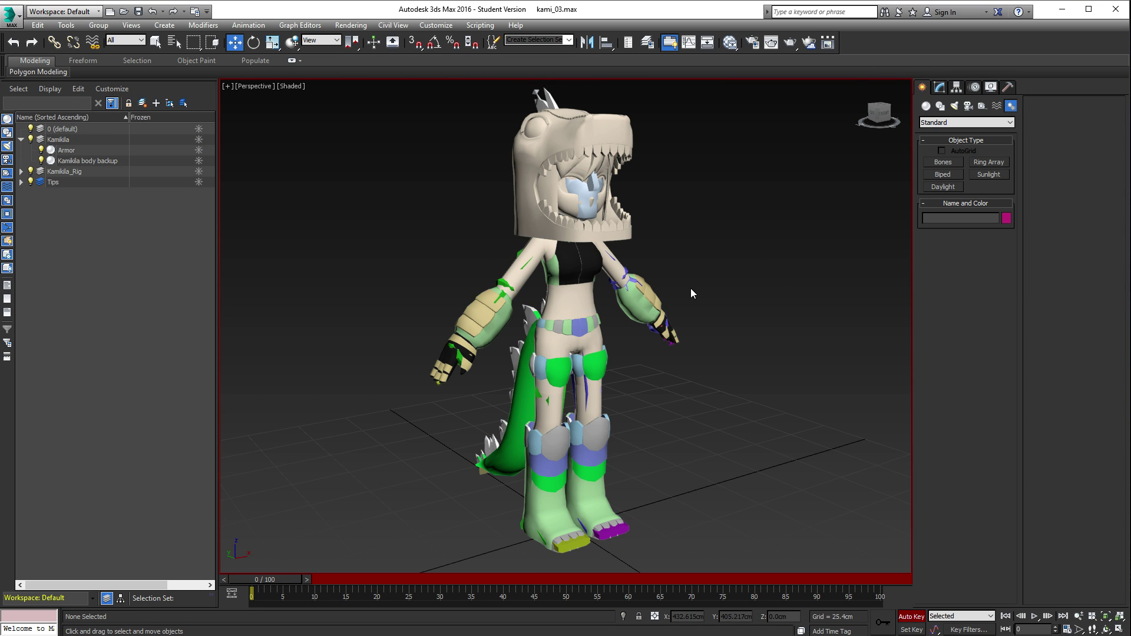
alt+middle_drag(689, 295, 620, 304)
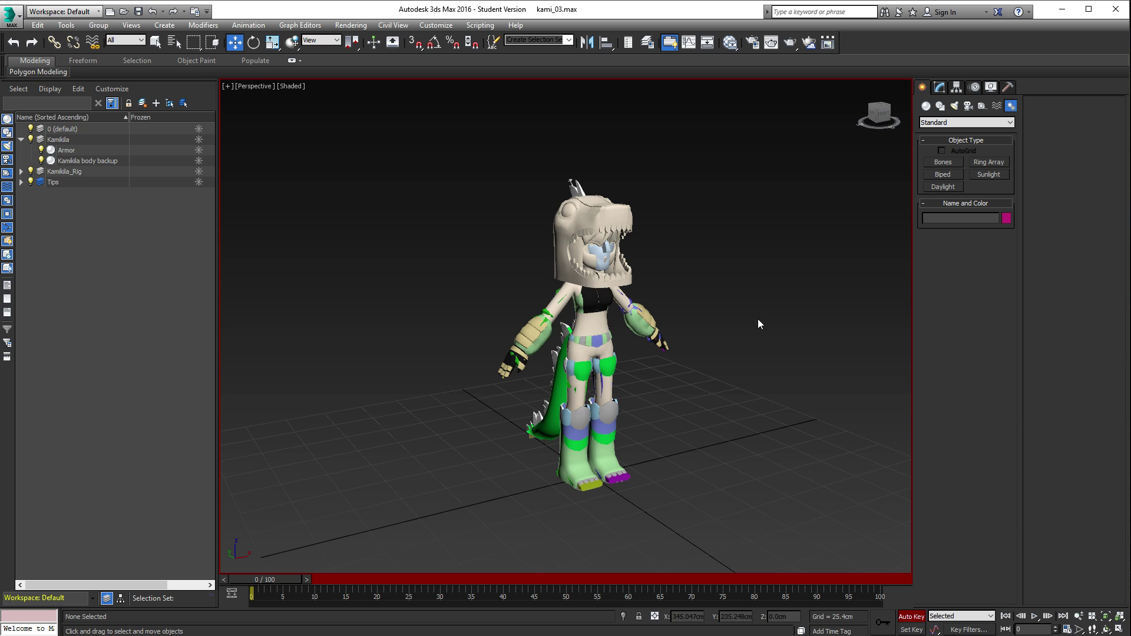
scroll(688, 289, up, 5)
scroll(654, 295, down, 5)
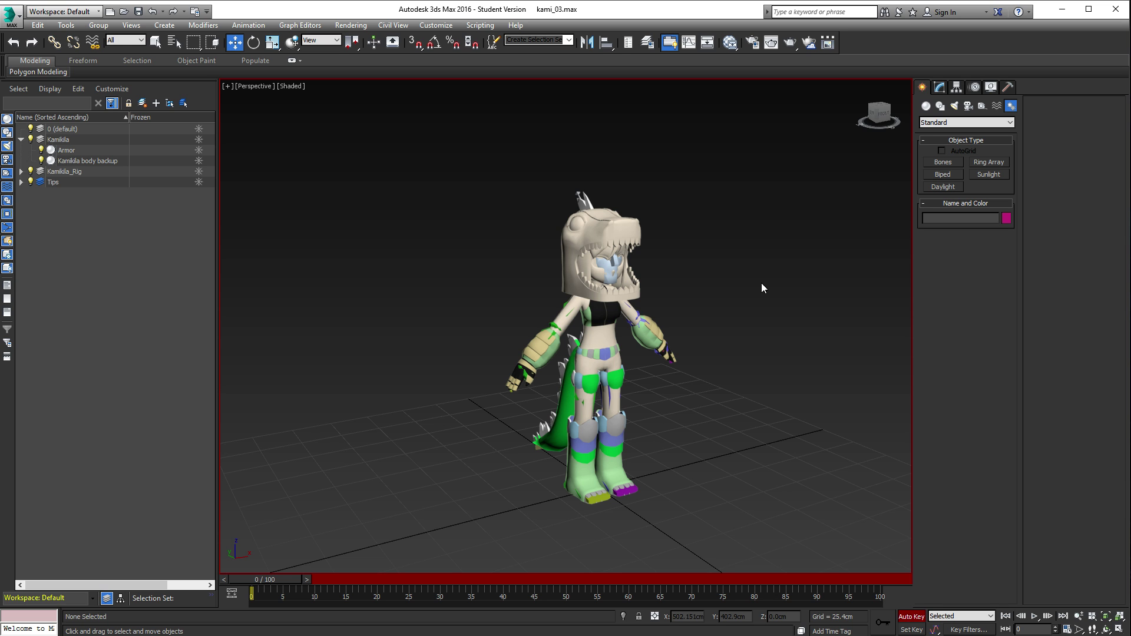
Step: Select the Bip001_BackSpike bone behind the torso and rotate it at frame 0 to test the back spikes
alt+middle_drag(621, 320, 730, 315)
scroll(593, 315, up, 4)
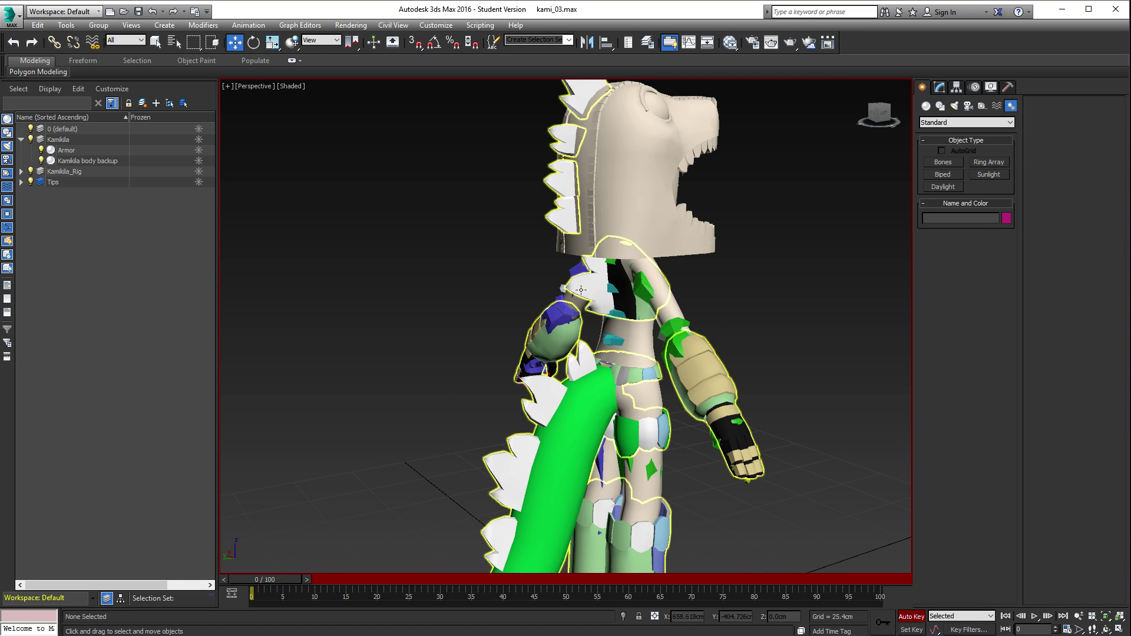
click(581, 289)
click(583, 286)
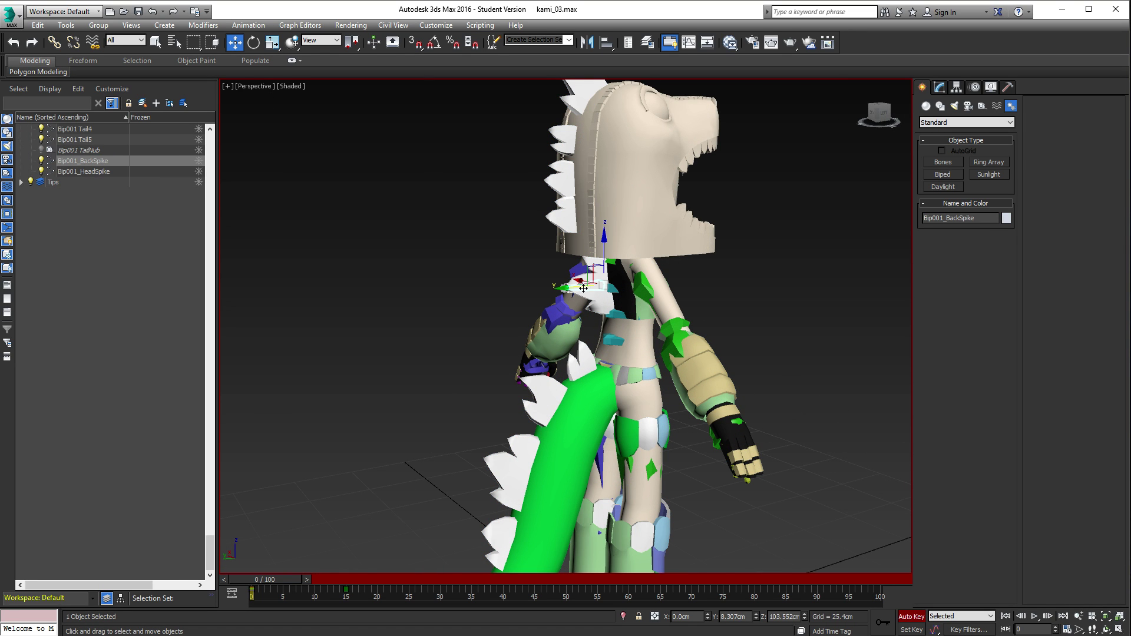
key(e)
drag(571, 272, 614, 306)
scroll(588, 272, up, 5)
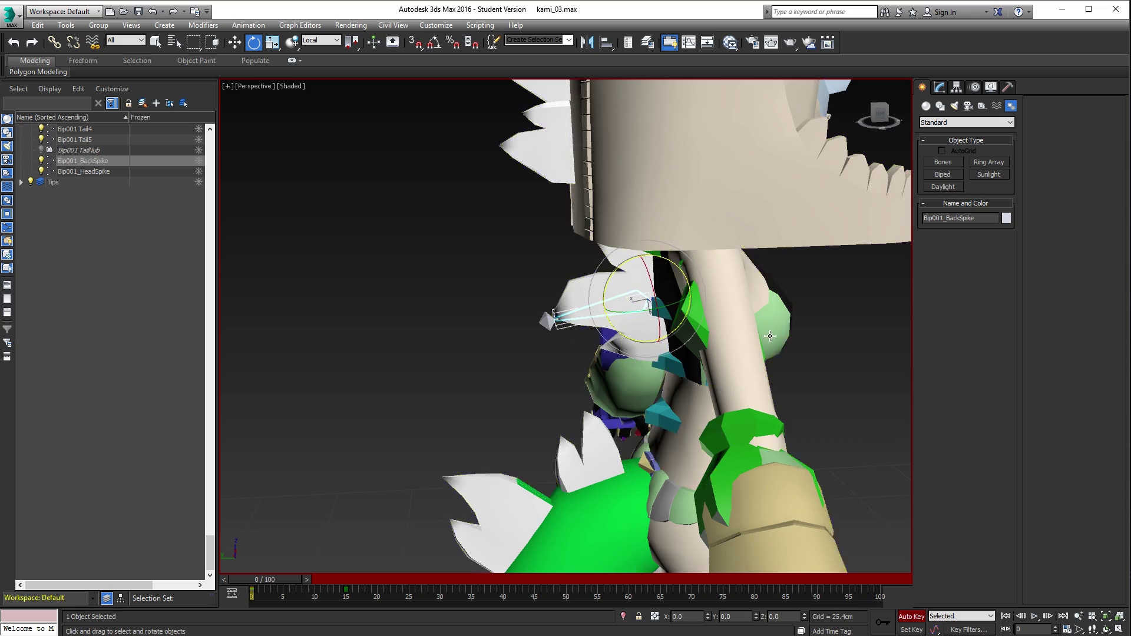
alt+middle_drag(615, 306, 696, 336)
scroll(627, 352, down, 5)
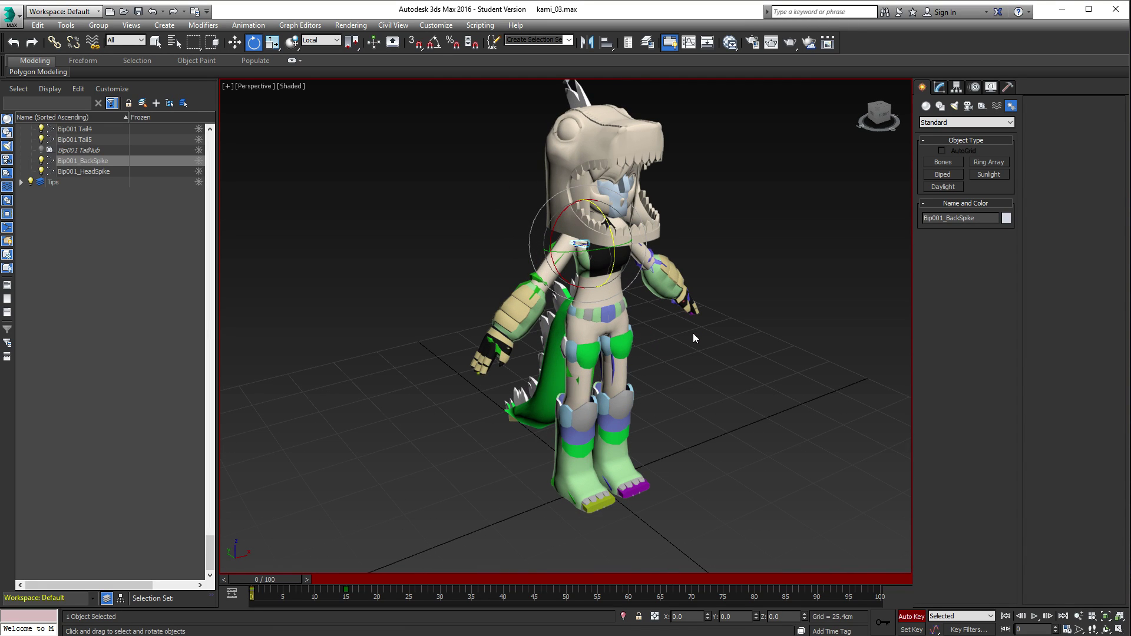